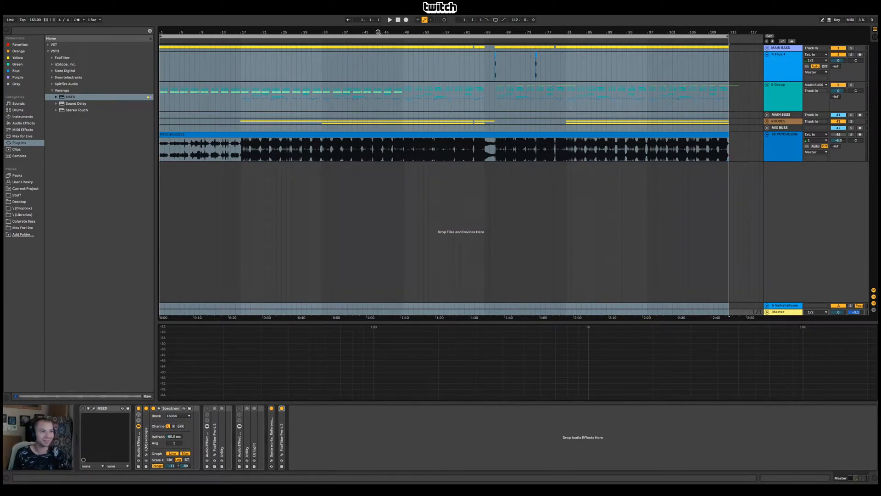
Set the insert marker at bar 17 on the 5 Group track and fold audio track 48
key("minus")
key("ctrl+a")
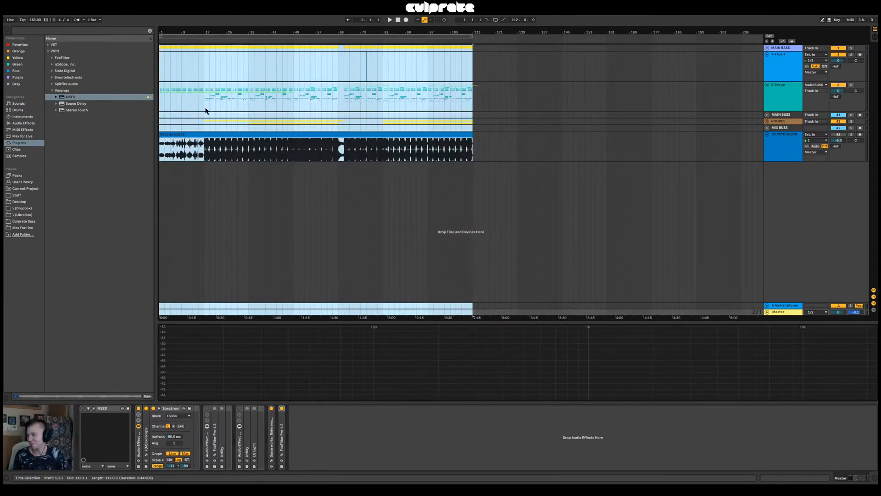
left_click(202, 106)
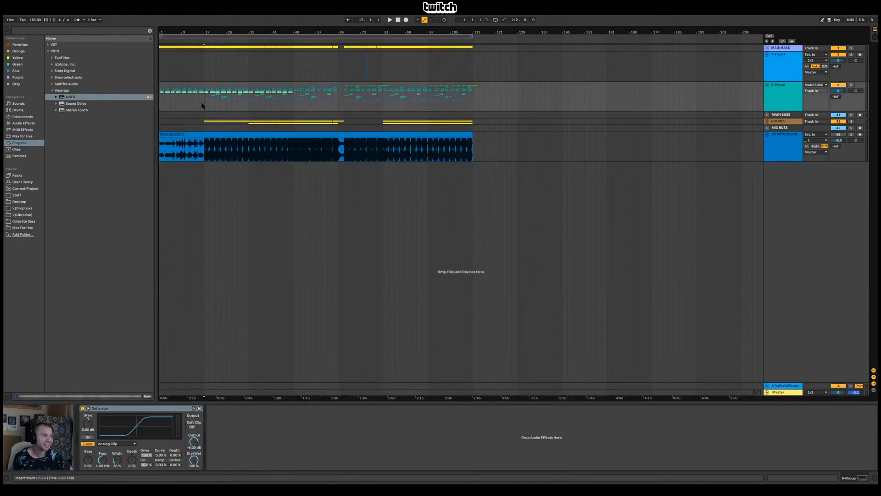
left_click_drag(204, 34, 233, 53)
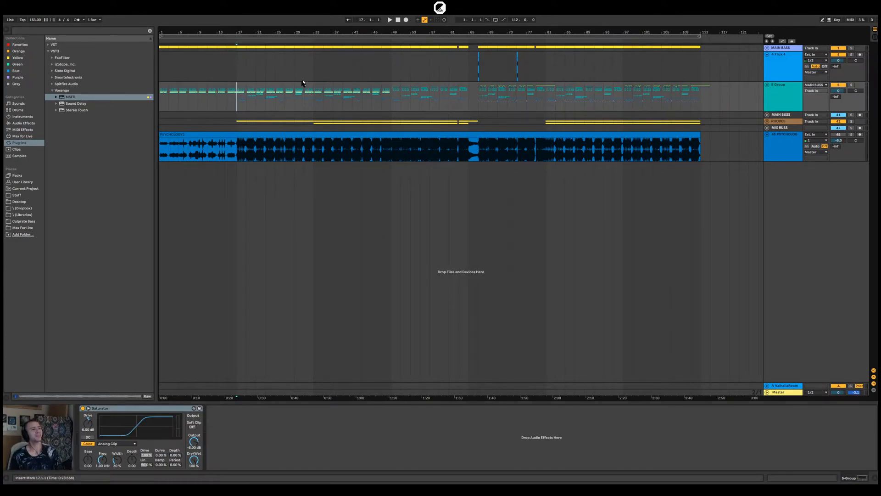
left_click(767, 136)
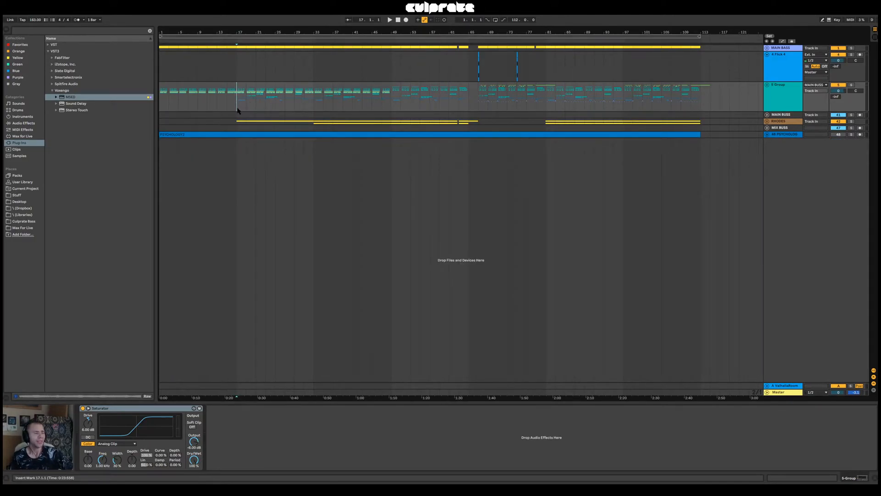
Play the arrangement from bar 17
left_click_drag(340, 34, 339, 20)
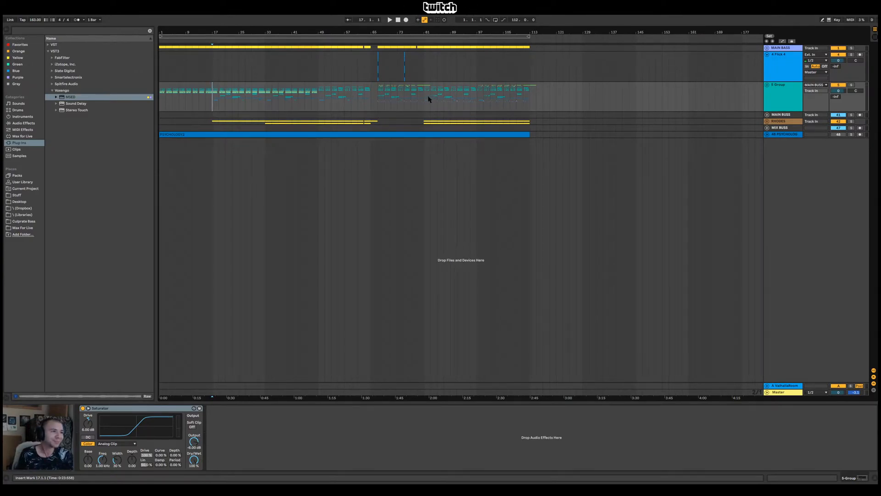
left_click_drag(375, 32, 452, 31)
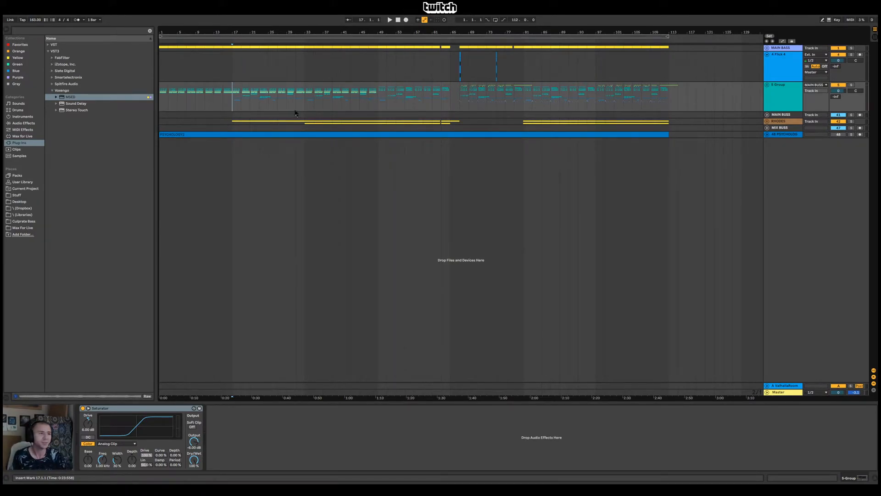
left_click_drag(363, 29, 317, 28)
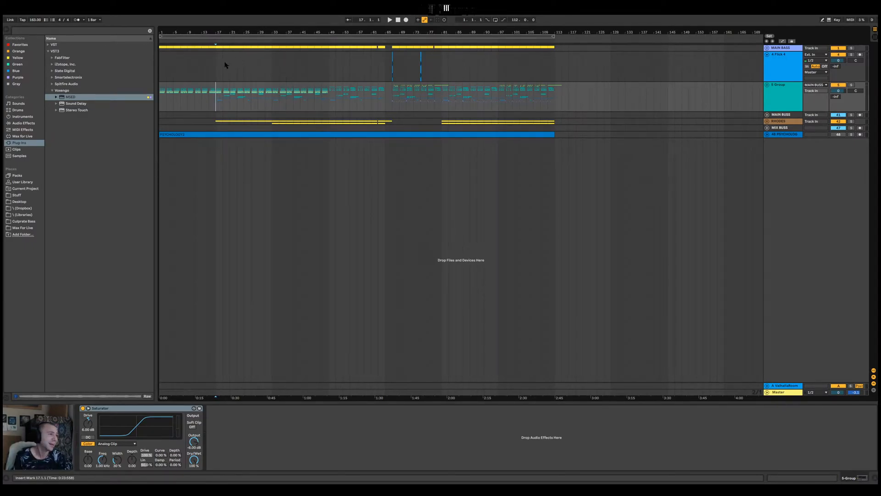
mouse_move(217, 34)
left_mouse_down()
mouse_move(238, 74)
mouse_move(252, 48)
mouse_move(208, 32)
left_mouse_up()
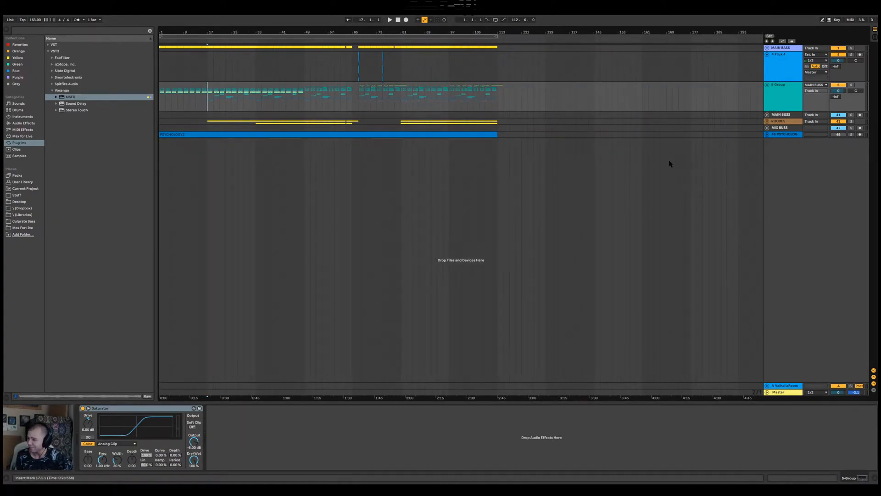
key("space")
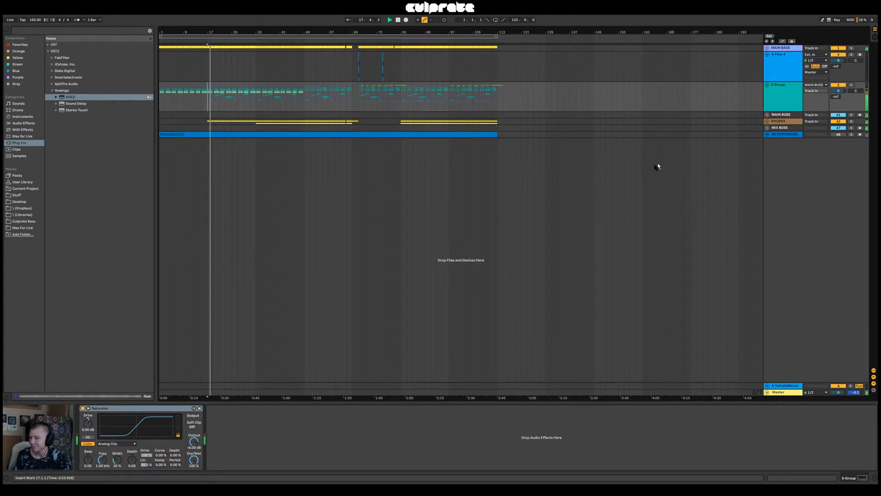
Show the Master track's Spectrum and follow the playback through the section around bars 75 to 80
left_click(779, 393)
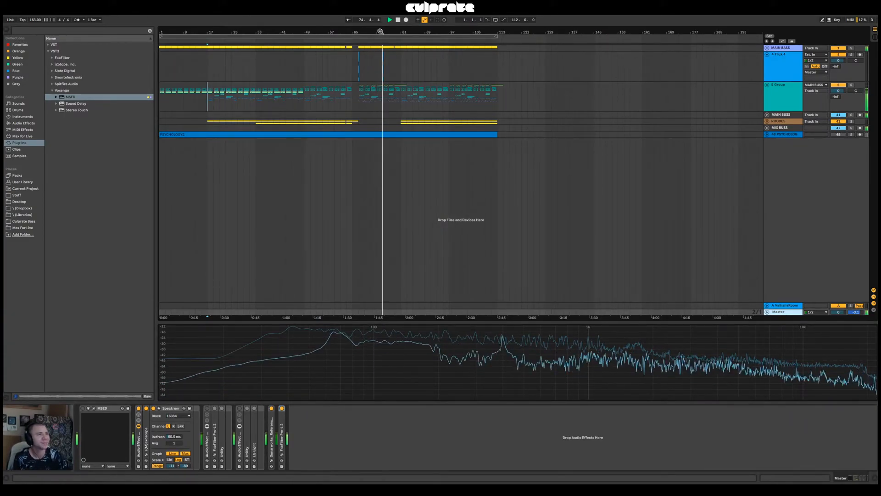
left_click_drag(381, 32, 380, 73)
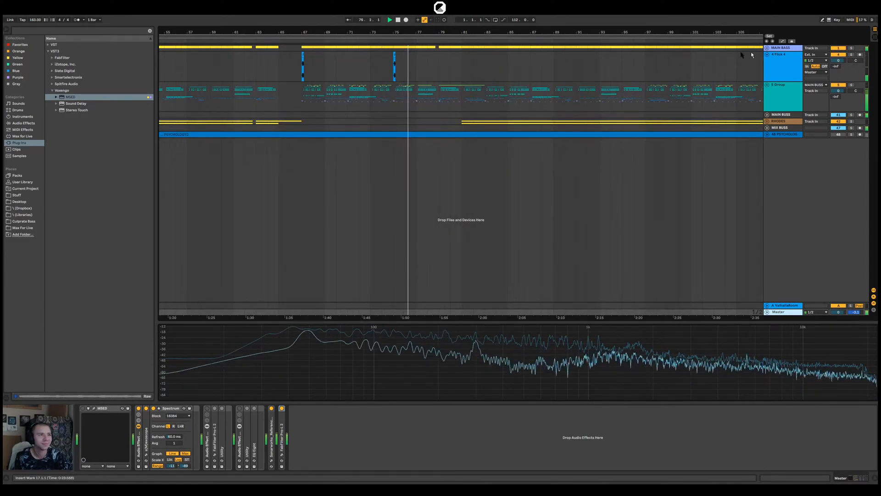
left_click_drag(387, 32, 388, 45)
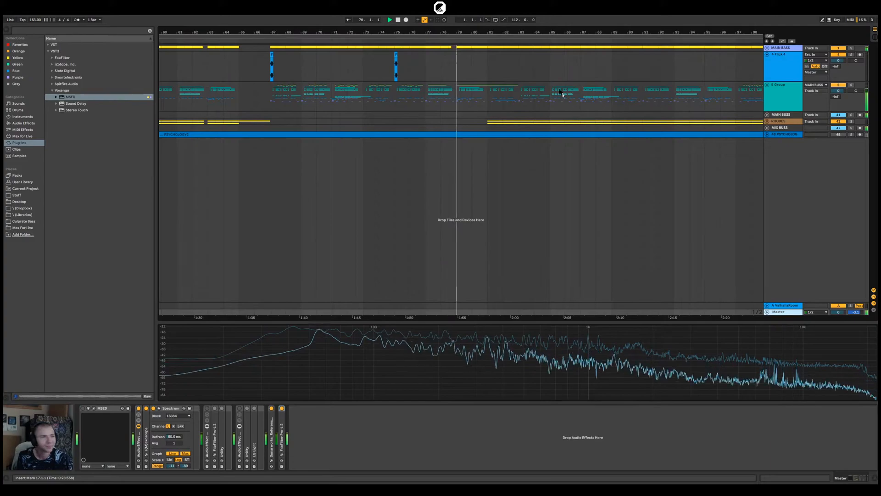
left_click_drag(469, 31, 469, 6)
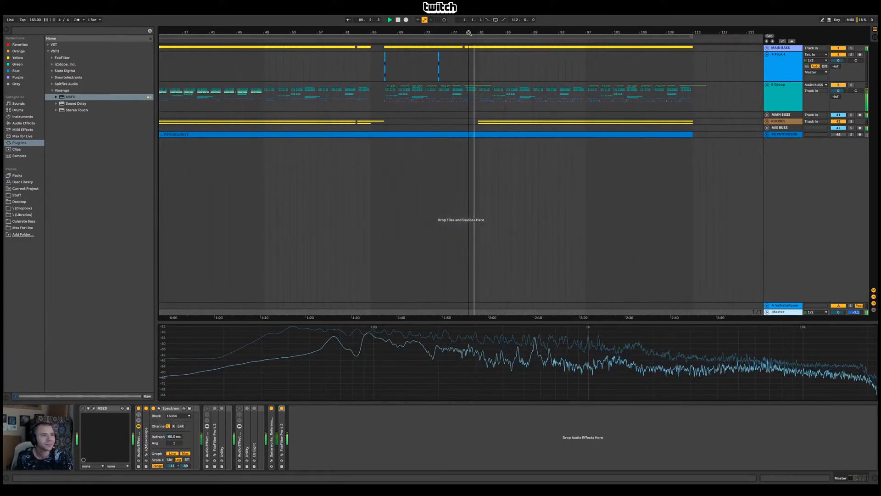
Set the insert marker at bar 81 on the 5 Group track and unfold the RHODES group
left_click(631, 106)
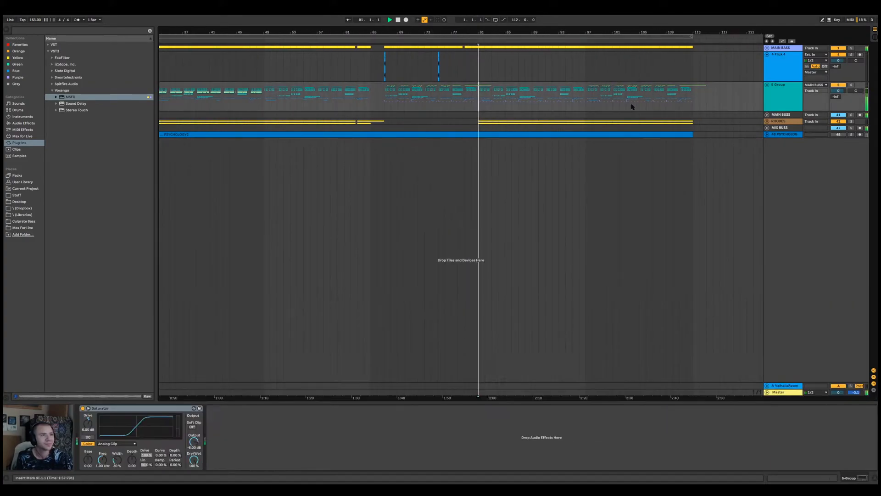
left_click(766, 122)
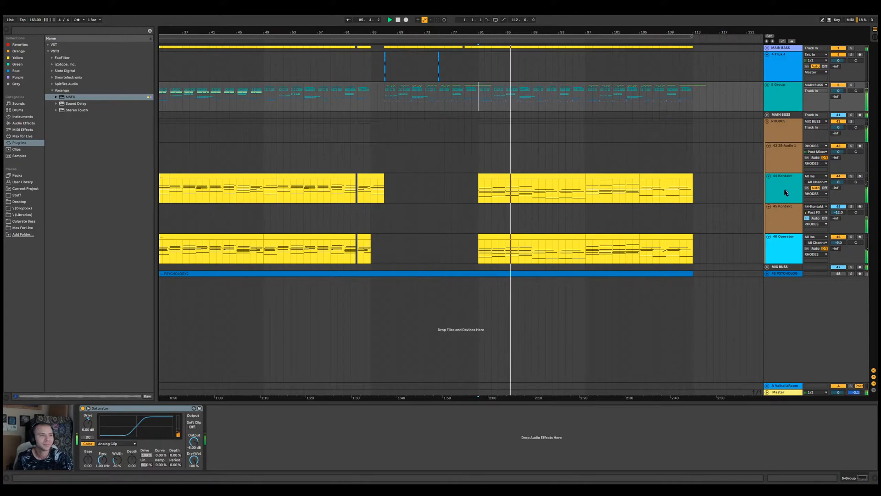
key("minus")
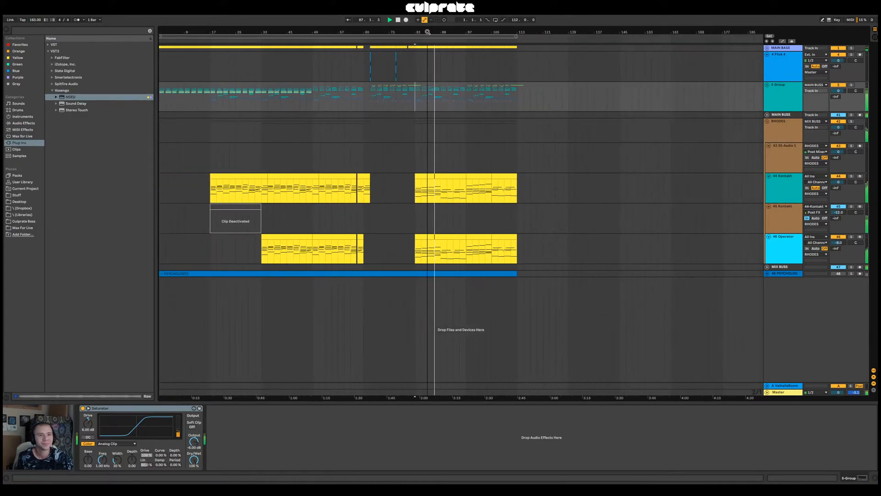
Delete the deactivated clip spanning bars 17 to 33 on the 45 Kontakt track
left_click(247, 206)
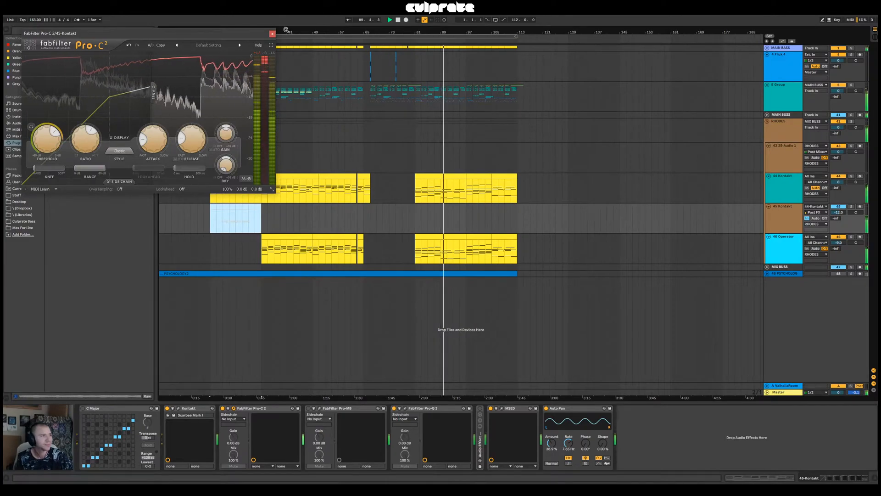
left_click(272, 33)
key("Delete")
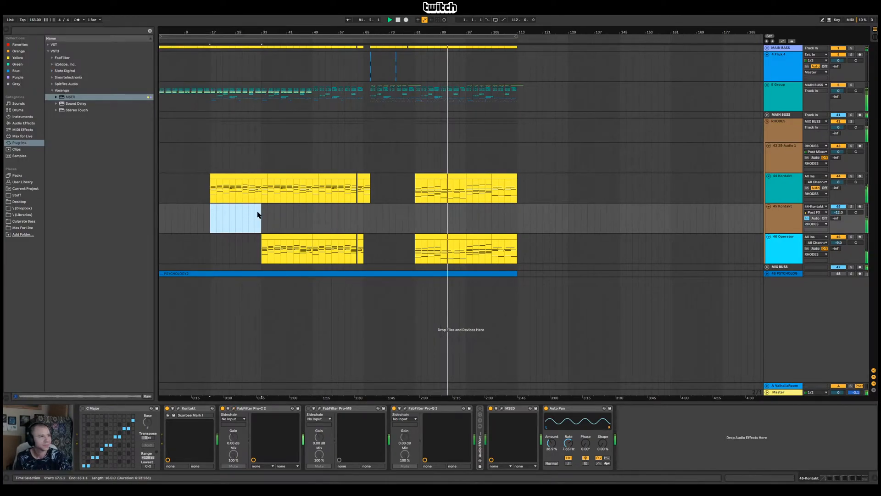
left_click(293, 218)
Show the RHODES group's effect devices, fold the group and stop playback
left_click(779, 132)
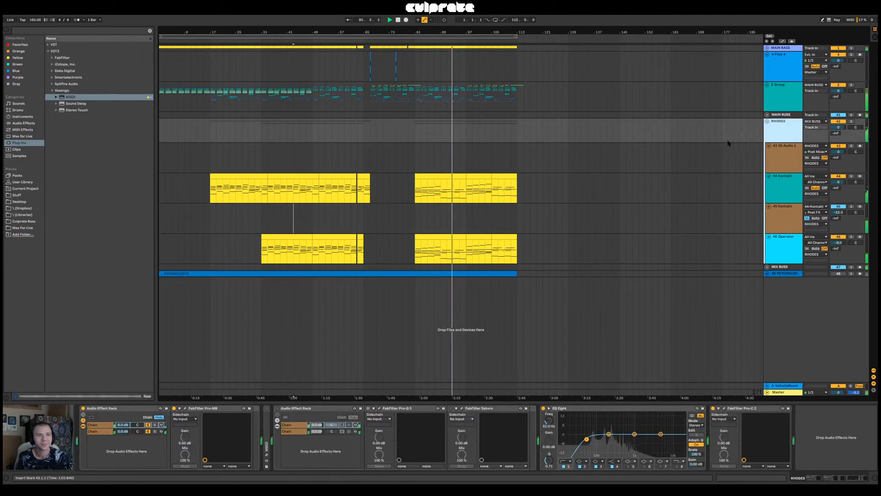
left_click(767, 121)
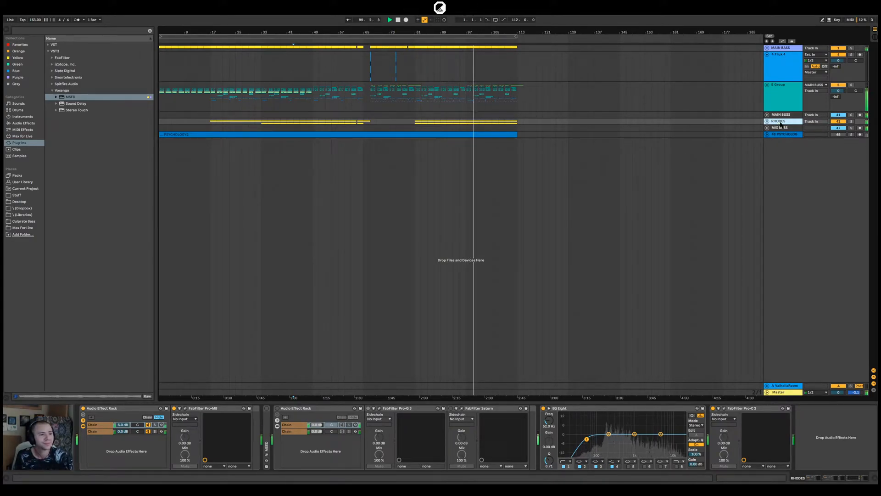
key("space")
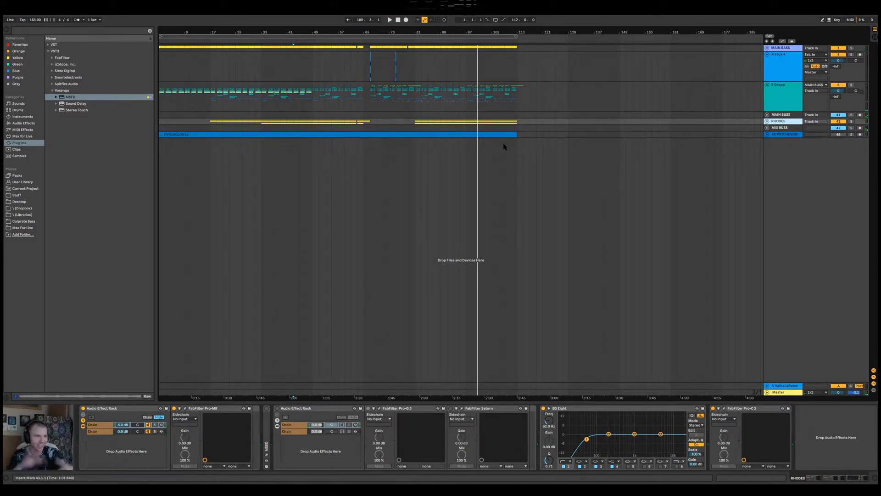
Unfold the RHODES group and select the 44 Kontakt clip spanning bars 81 to 97
left_click(415, 110)
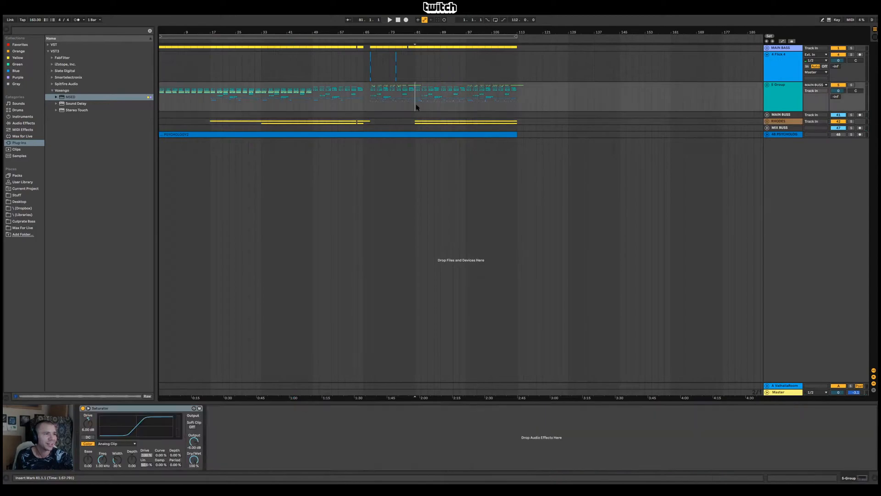
left_click(783, 122)
left_click(766, 121)
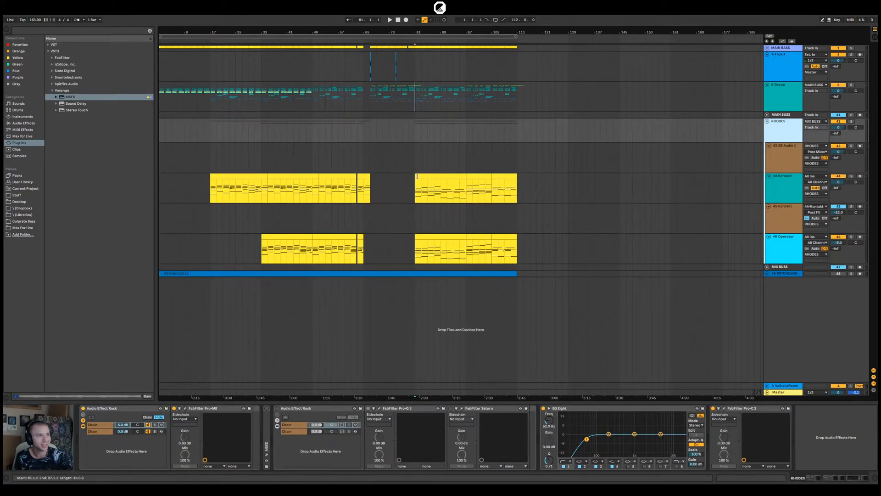
left_click(432, 176)
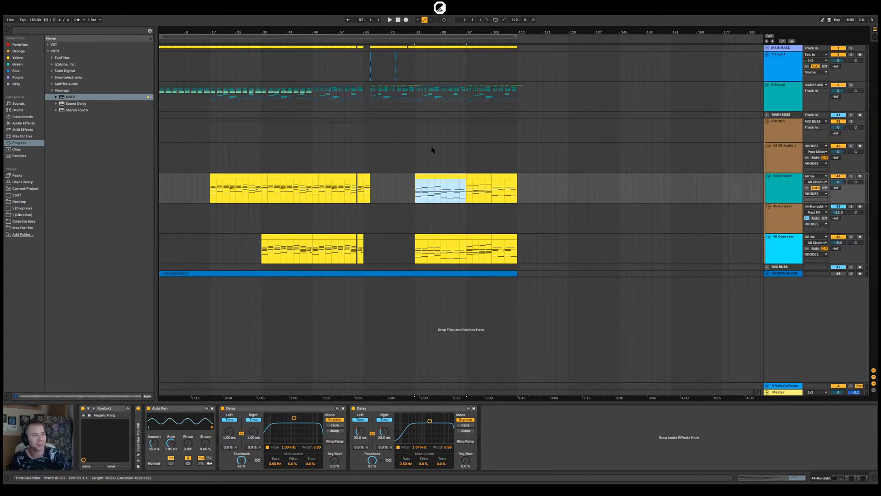
Examine the arrangement's sections, placing the insert marker at bars 49, 67 and 81 in turn
left_click(310, 96)
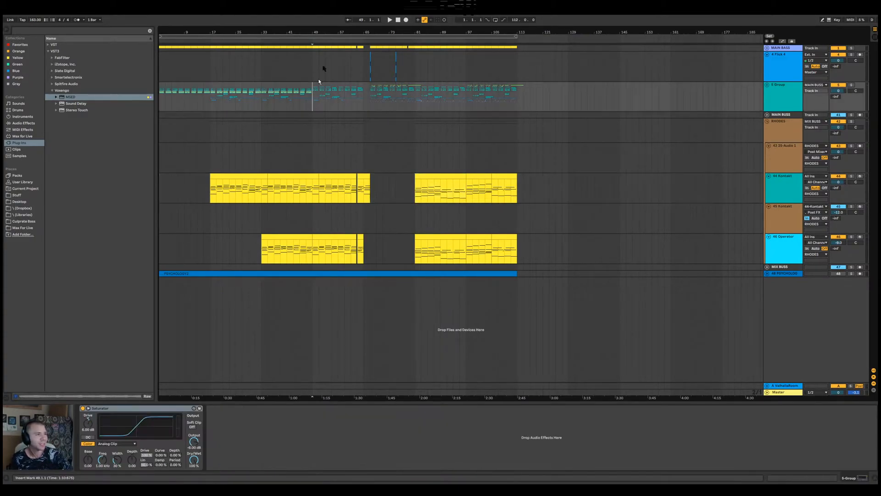
left_click_drag(331, 32, 285, 36)
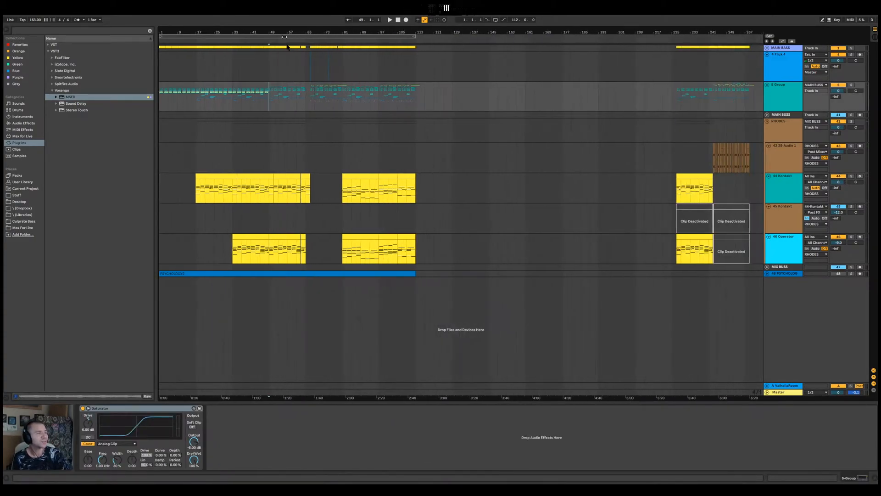
left_click(305, 109)
left_click_drag(311, 30, 311, 89)
left_click(309, 87)
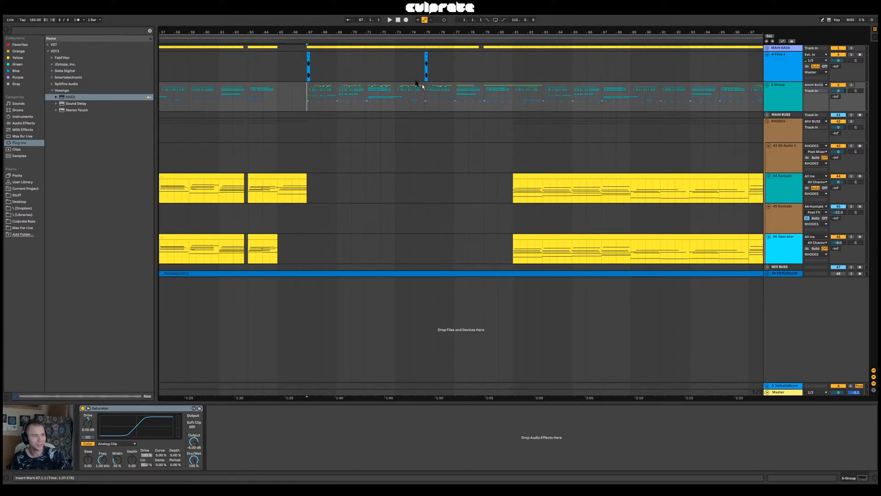
left_click_drag(365, 31, 408, 8)
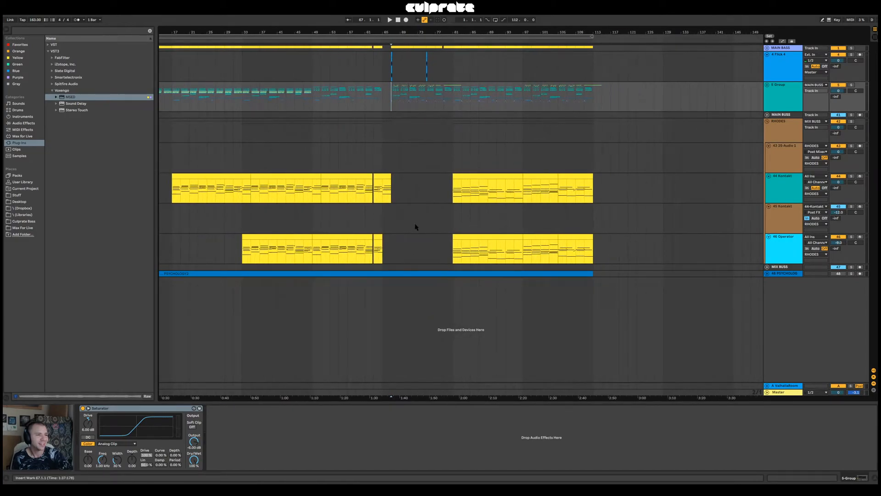
left_click(453, 136)
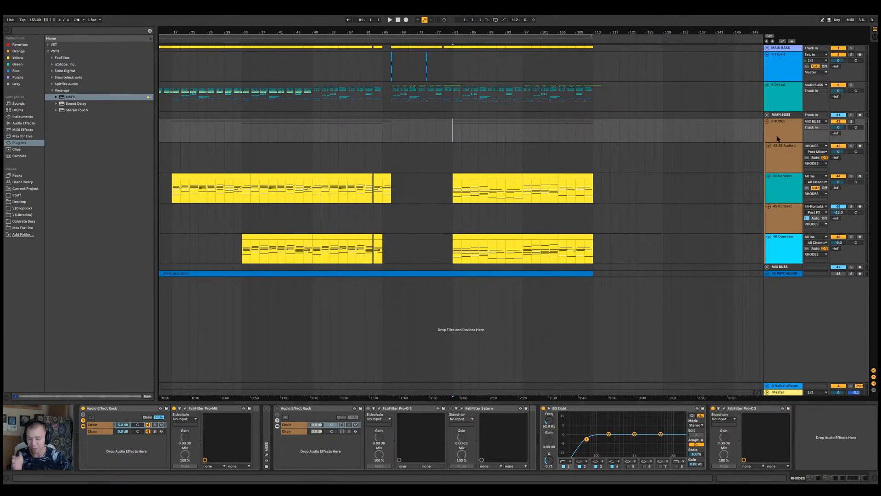
Unfold the MAIN BASS group and examine the devices on its two instrument rack tracks, including both Operator chains of track 3
left_click(766, 48)
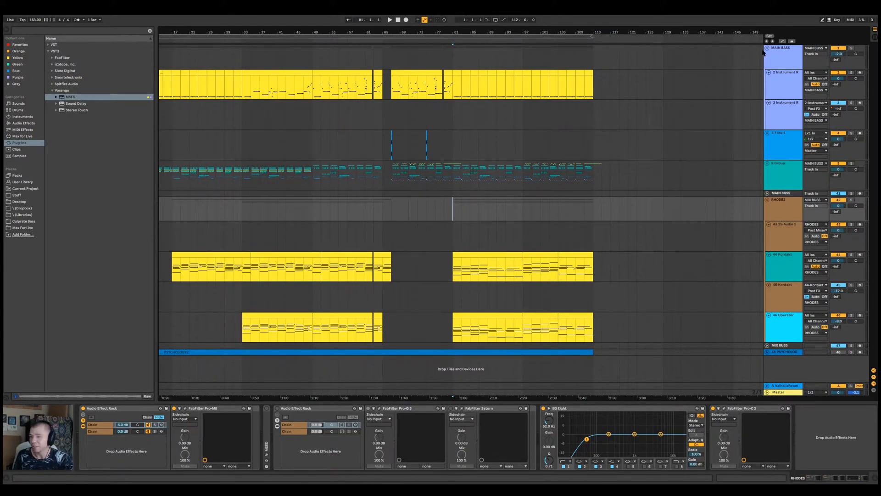
left_click(783, 85)
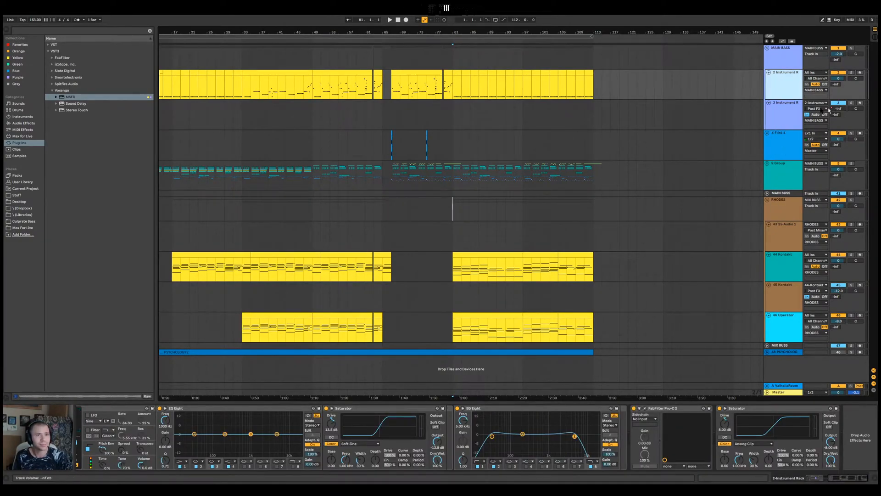
left_click(786, 108)
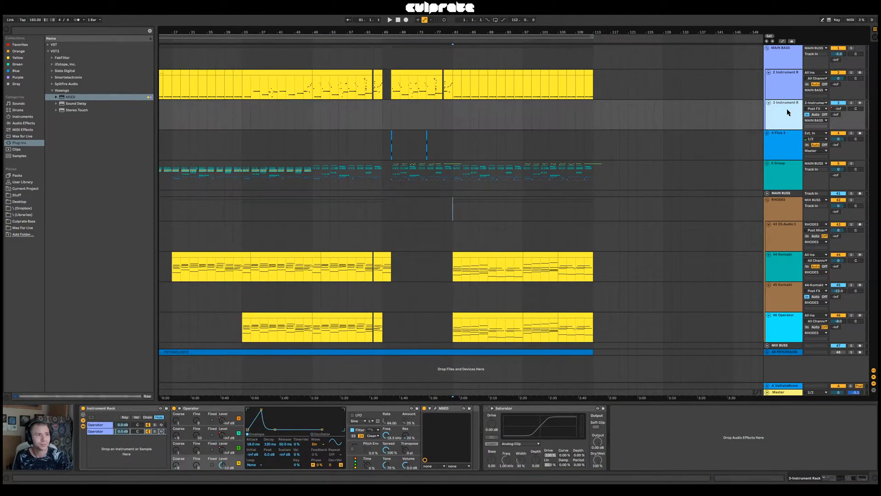
left_click(102, 431)
left_click(102, 425)
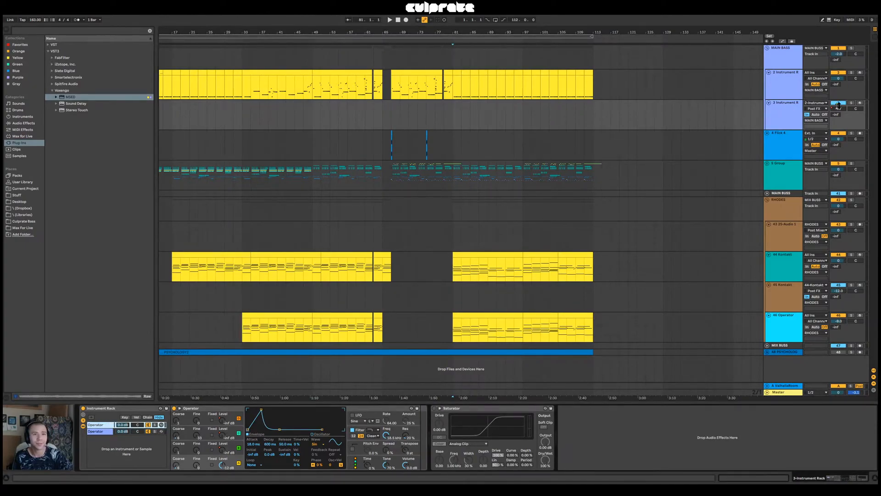
Play MAIN BASS instrument rack track 3 soloed from bar 49 and show its second Operator chain
left_click(313, 115)
key("space")
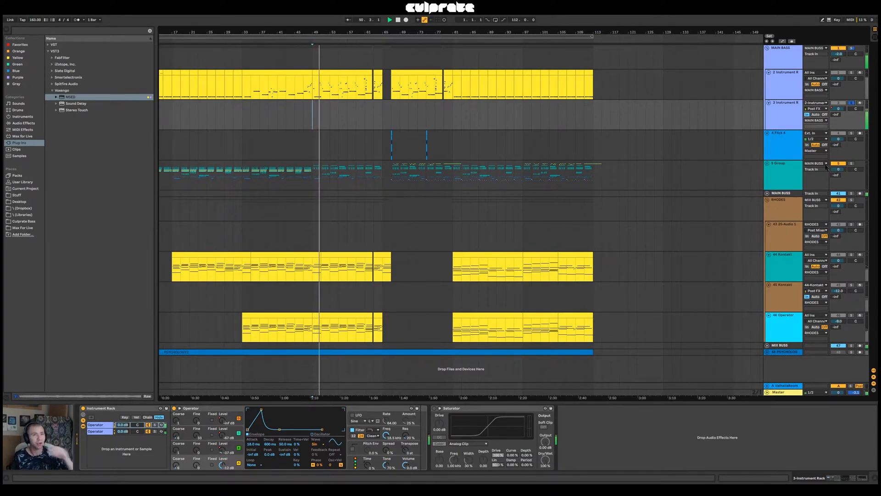
left_click(146, 433)
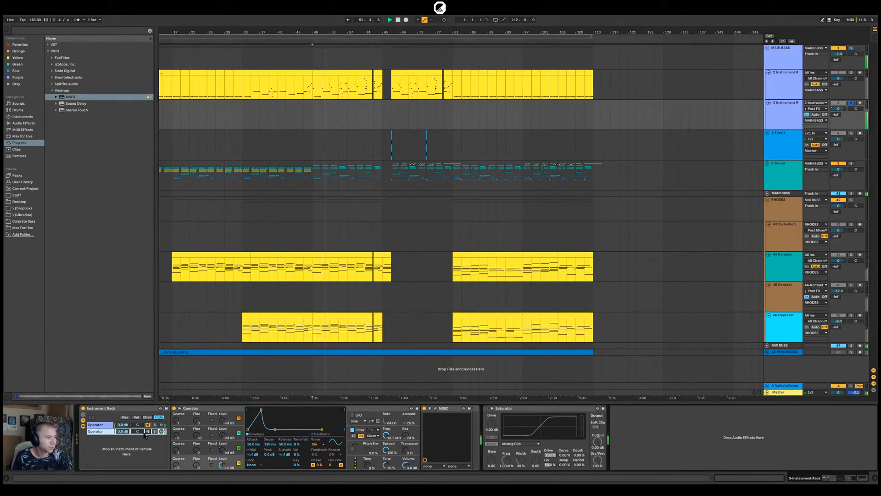
Show the first Operator chain of track 3's rack, then reactivate and solo the second chain and play it from bar 49
left_click(133, 424)
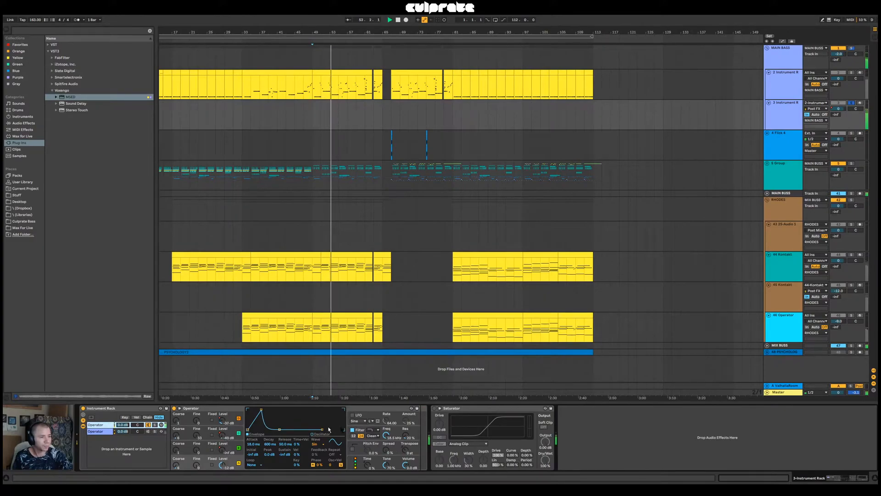
left_click(150, 432)
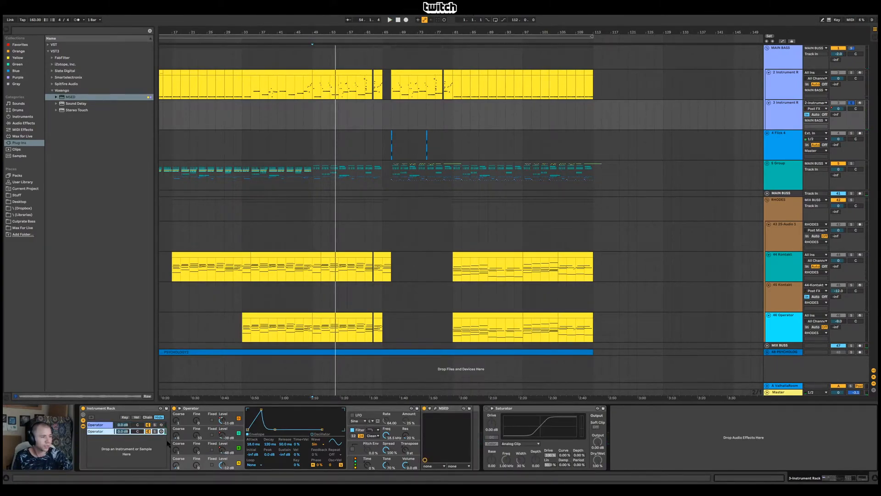
left_click(155, 431)
key("space")
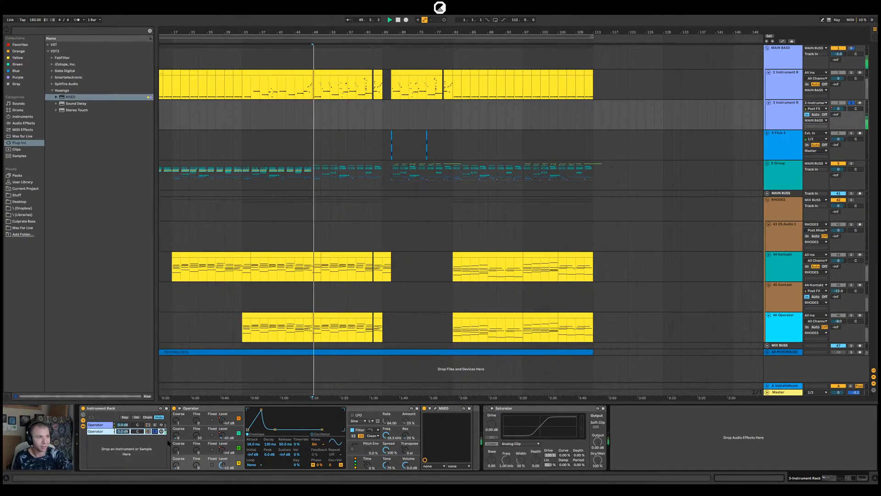
Examine the mid mute setting in the MSED plug-in on the second Operator chain
left_click(435, 408)
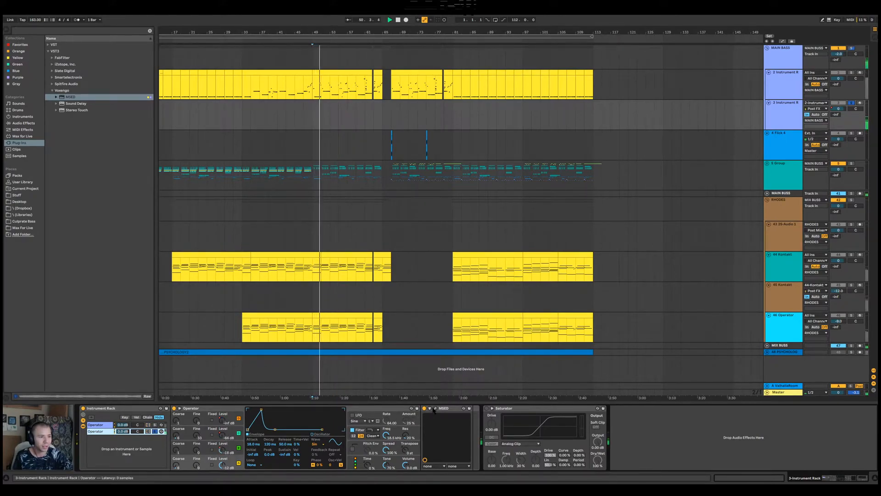
left_click_drag(195, 55, 439, 109)
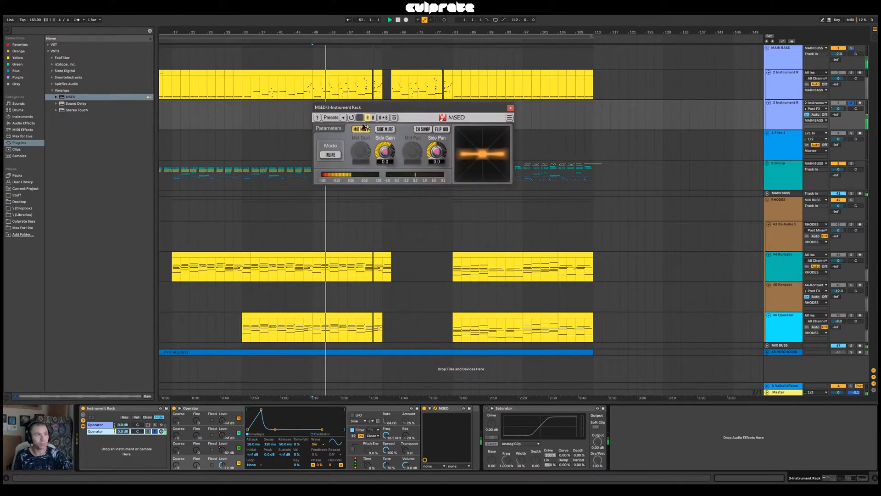
left_click(510, 108)
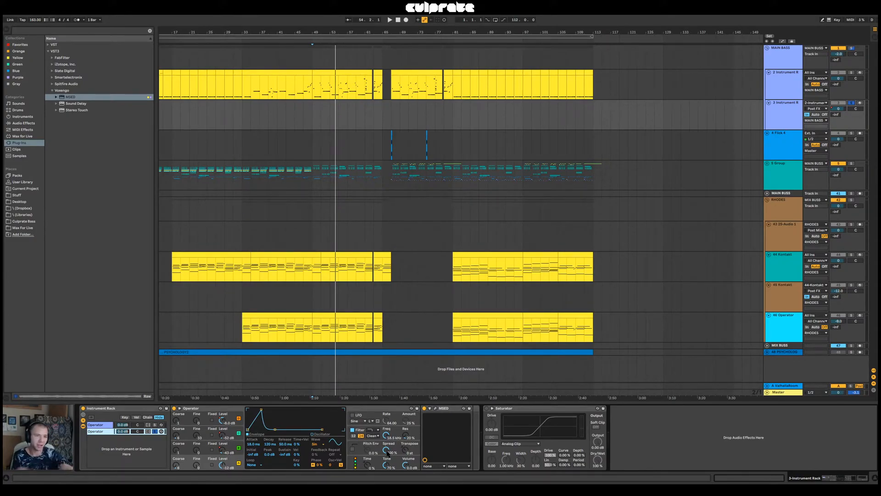
left_click(435, 408)
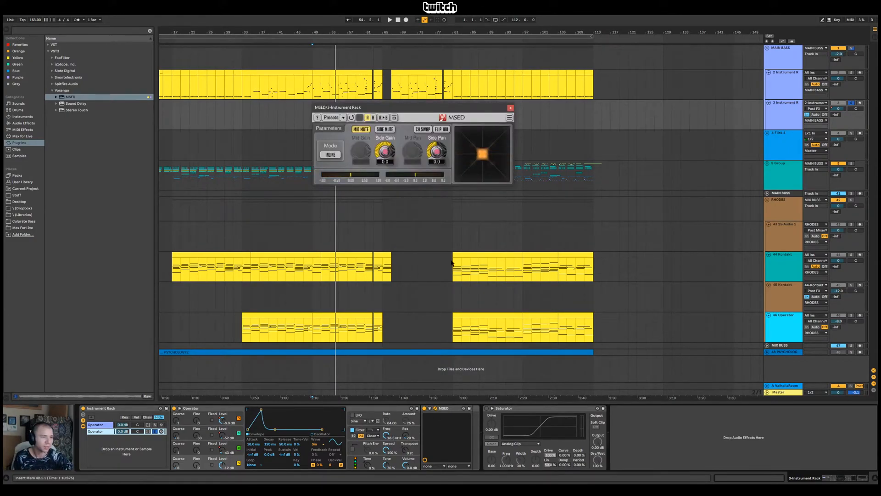
left_click(510, 109)
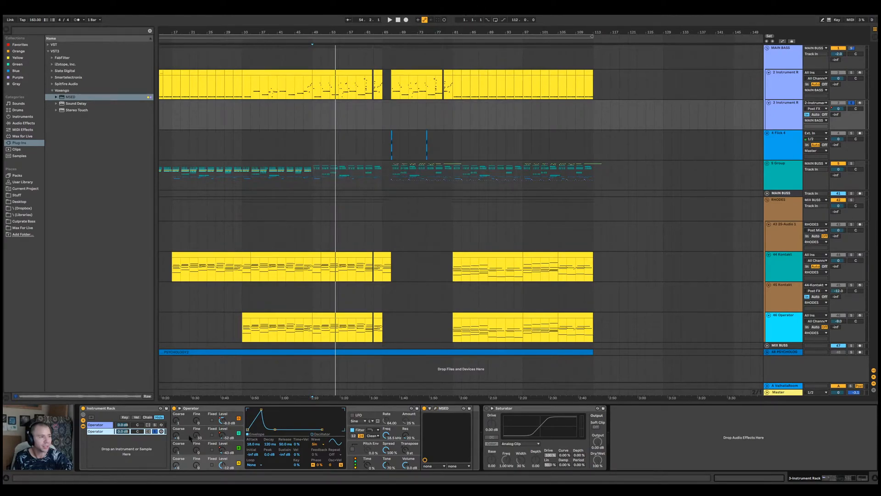
Play the bass from bar 49 and enable the Master's MSED with Mid Mute off and Side Mute on
key("space")
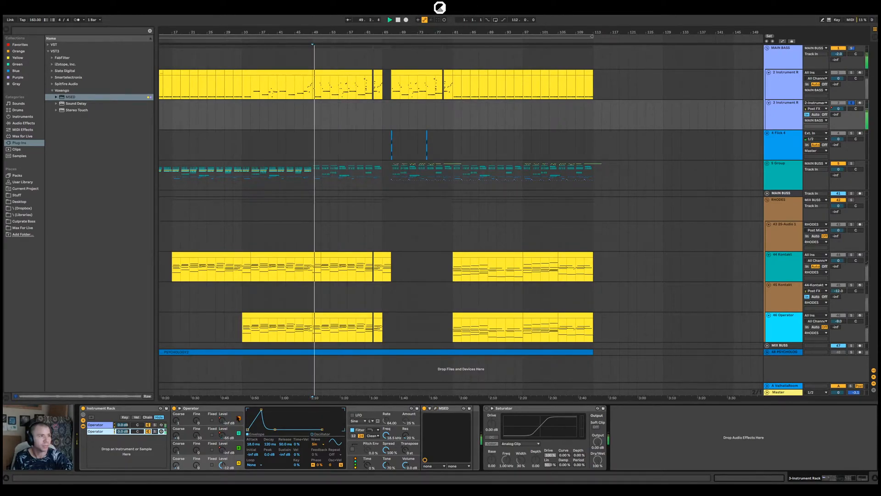
left_click(777, 392)
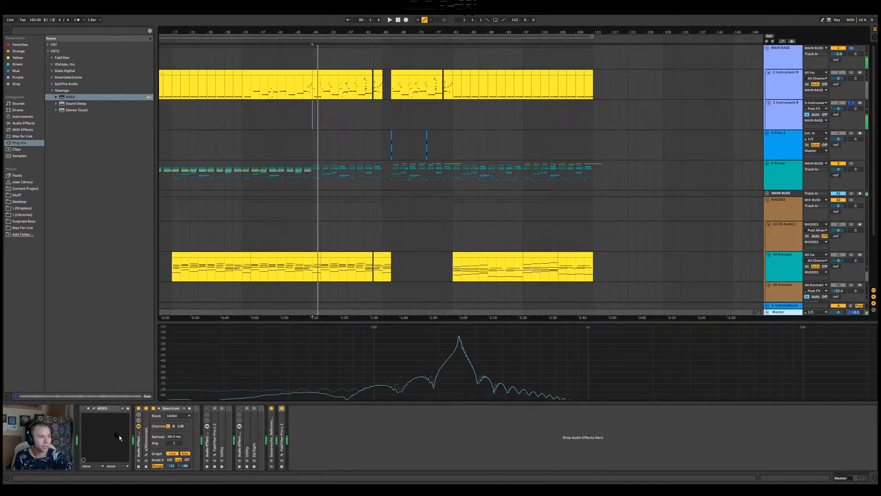
left_click(83, 408)
left_click(94, 408)
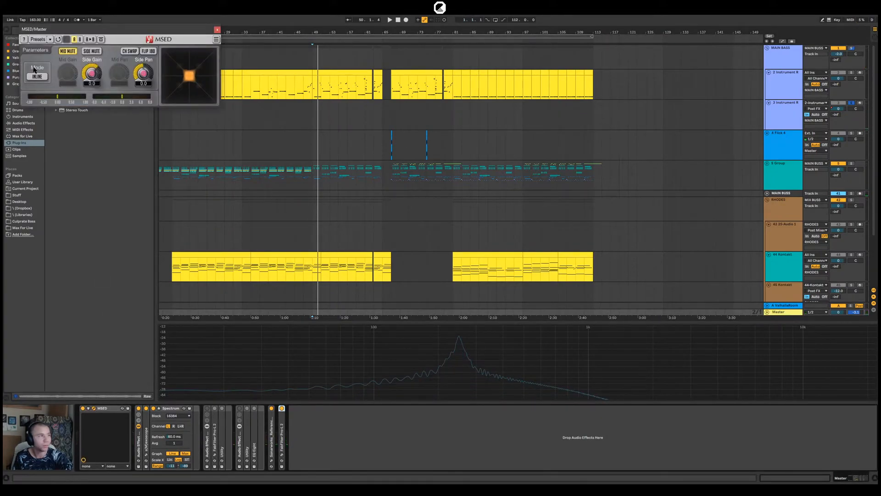
left_click(68, 51)
left_click(92, 51)
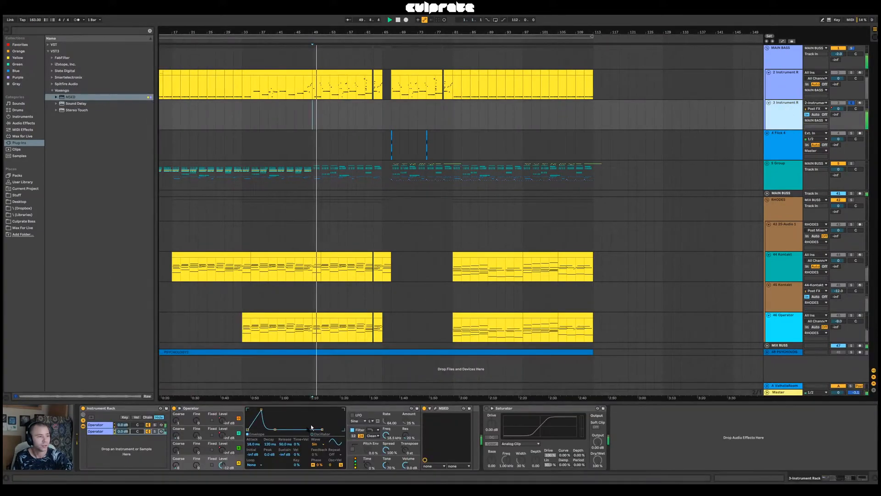
Compare the bass with the second Operator chain off and on, then bypass the Master's MSED and show track 3's devices again
left_click(148, 432)
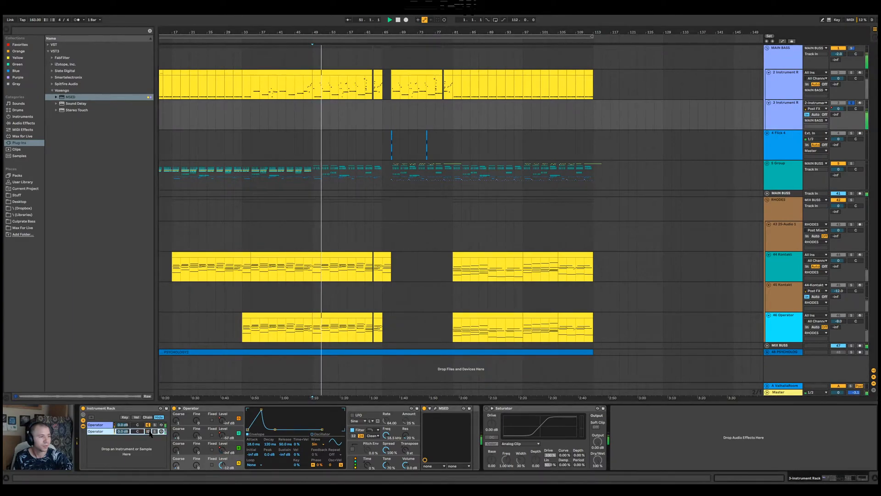
left_click(147, 431)
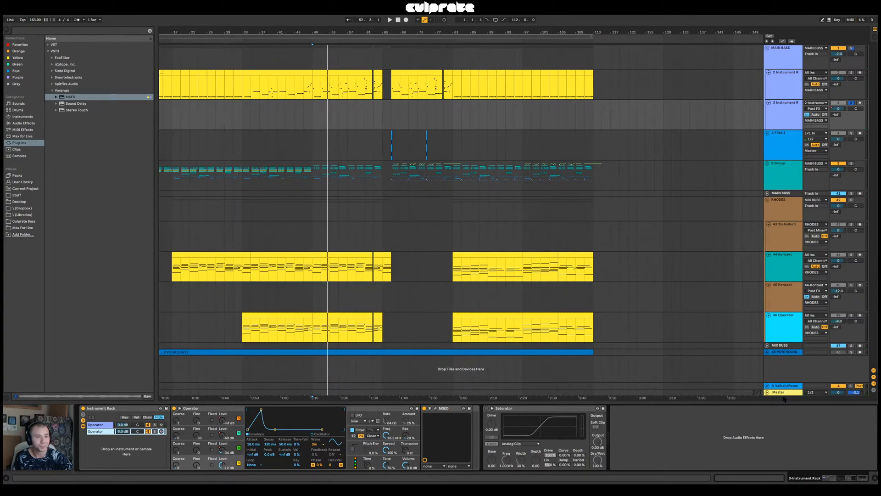
left_click(783, 360)
left_click(782, 392)
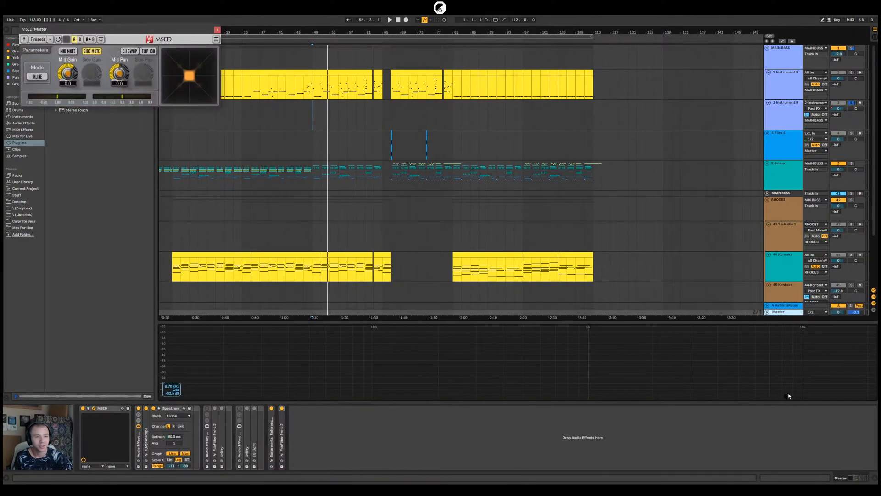
left_click(83, 408)
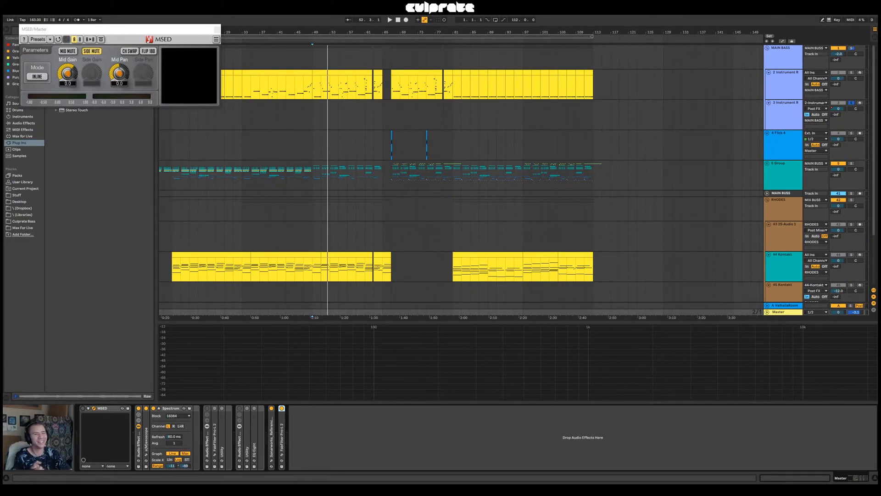
left_click(782, 125)
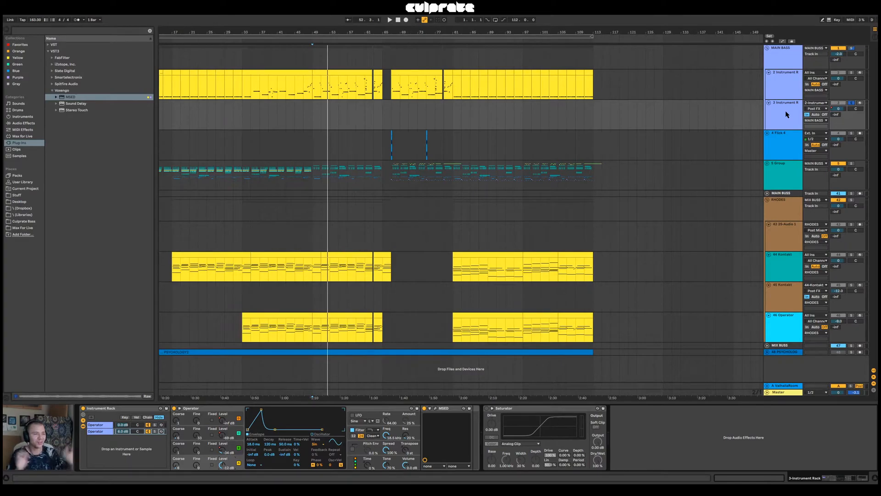
Solo the 5 Group, place the insert marker at bar 33, unfold the group and play it
left_click(783, 183)
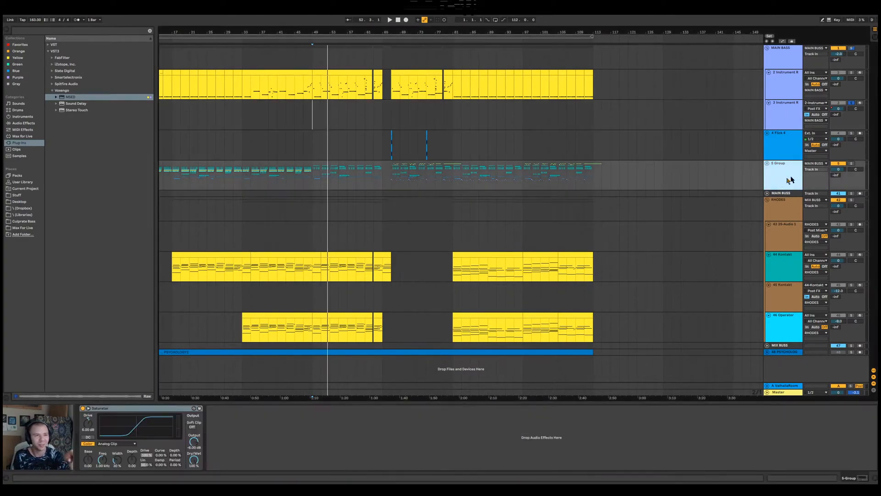
left_click(851, 164)
left_click(243, 183)
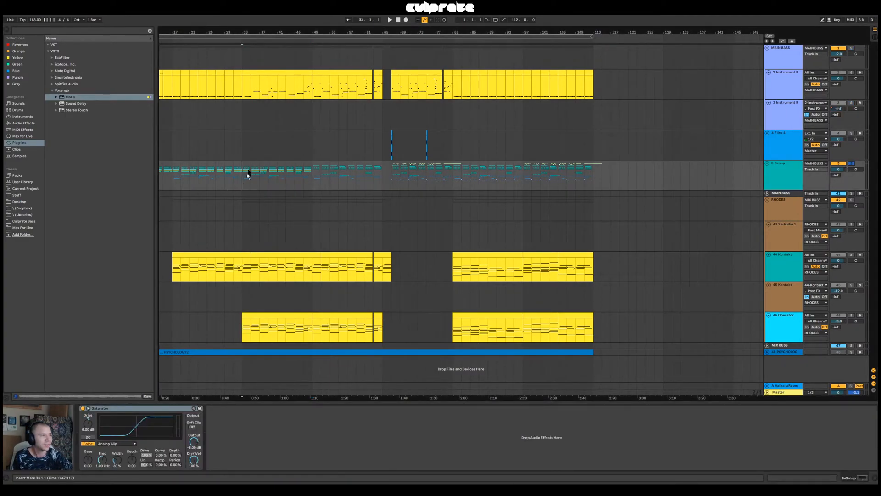
left_click(771, 169)
left_click(767, 164)
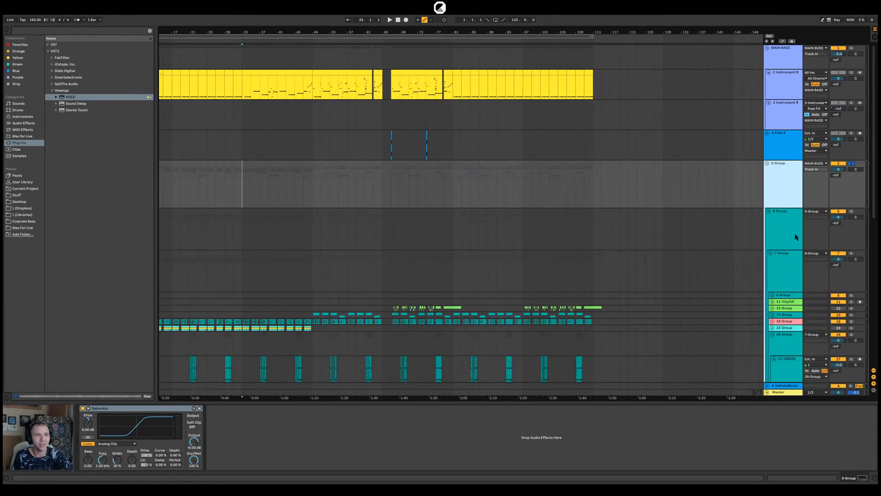
scroll(780, 232, "down", 2)
key("space")
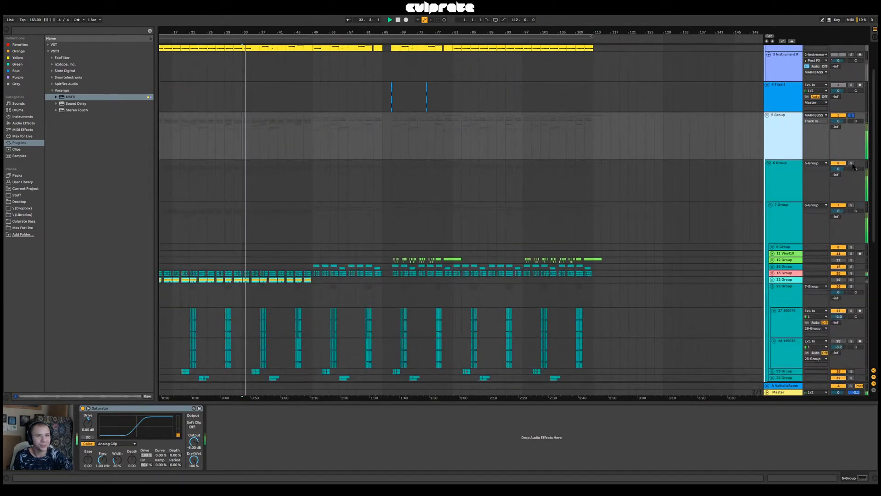
Solo the nested groups 6, 7 and 18, unfold the 18 Group and play its soloed track 19 from bar 33
scroll(845, 227, "down", 1)
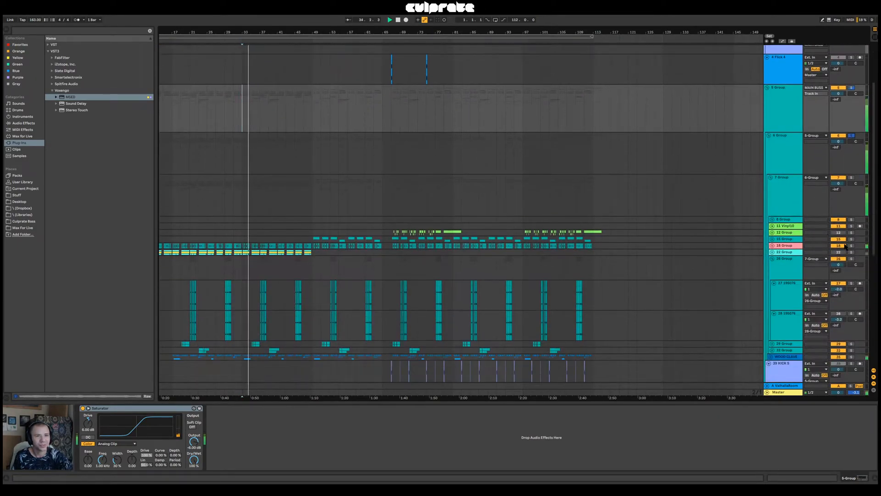
left_click(773, 247)
left_click(773, 246)
scroll(783, 250, "down", 2)
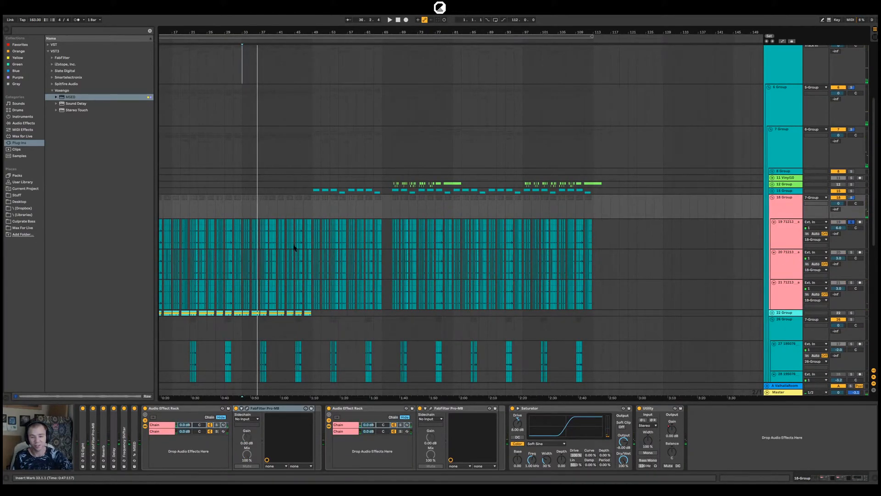
key("space")
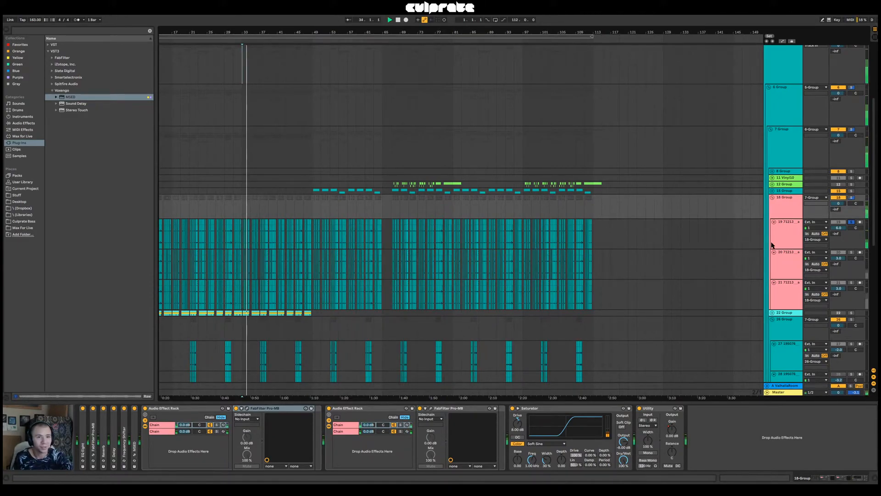
Show the device chain of track 19, then solo track 20 and listen to it
left_click(795, 238)
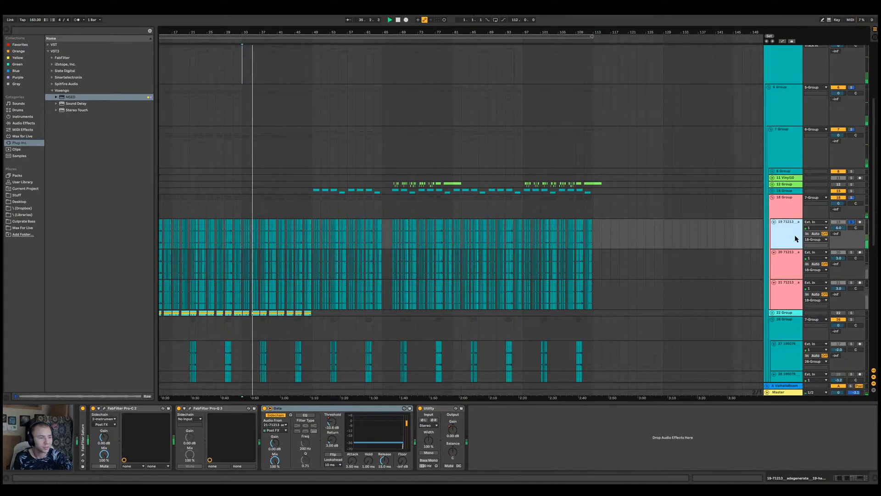
left_click(851, 252)
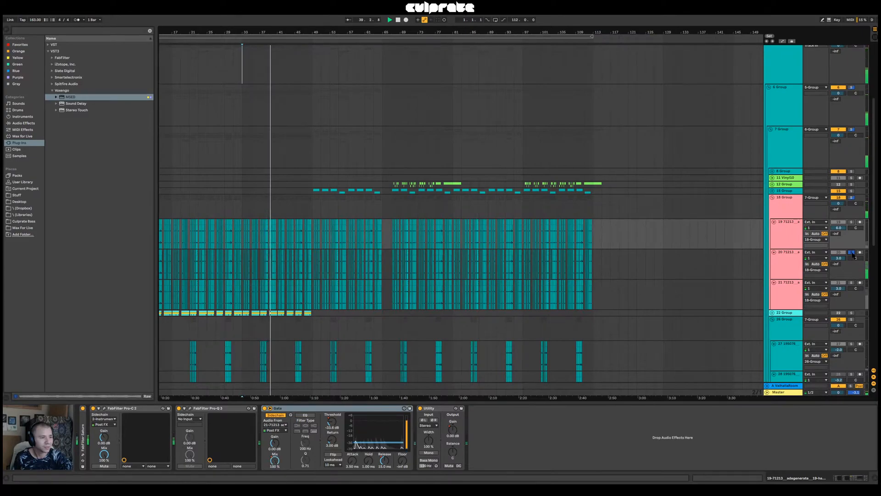
key("space")
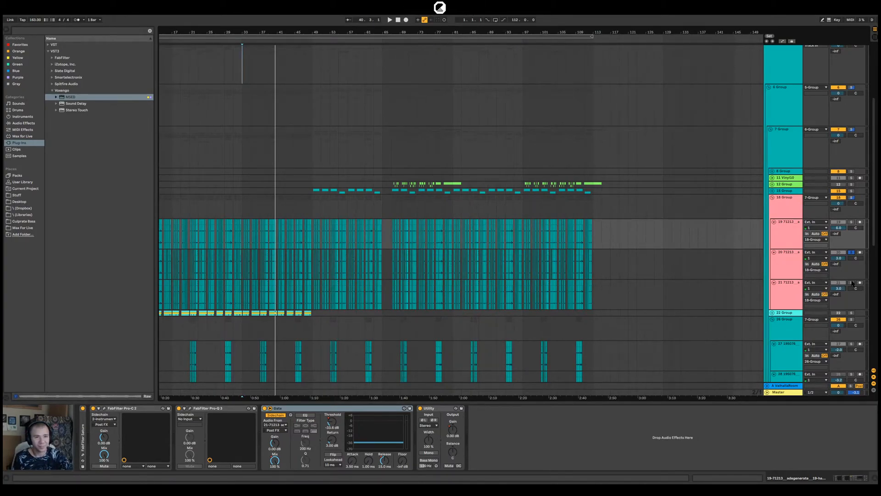
Solo track 21, show its devices, close its FabFilter Pro-Q 3 window and play the track from bar 33
left_click_drag(240, 30, 240, 133)
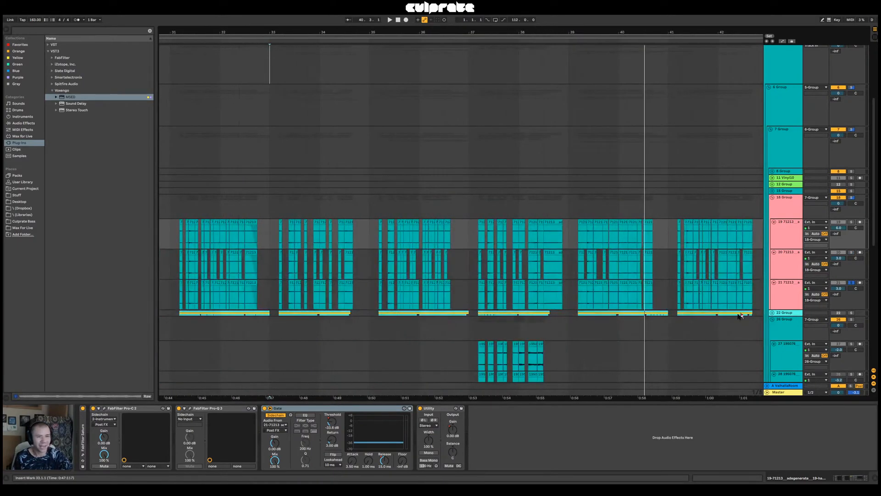
left_click(790, 303)
left_click(525, 168)
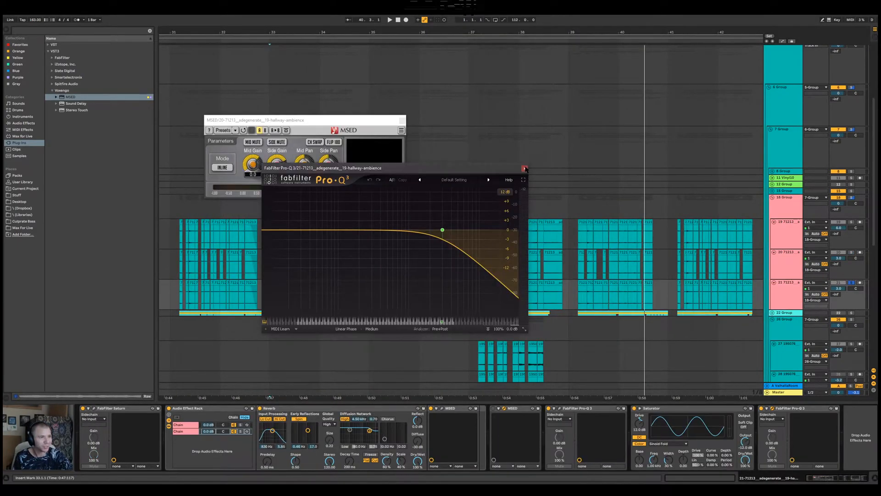
key("space")
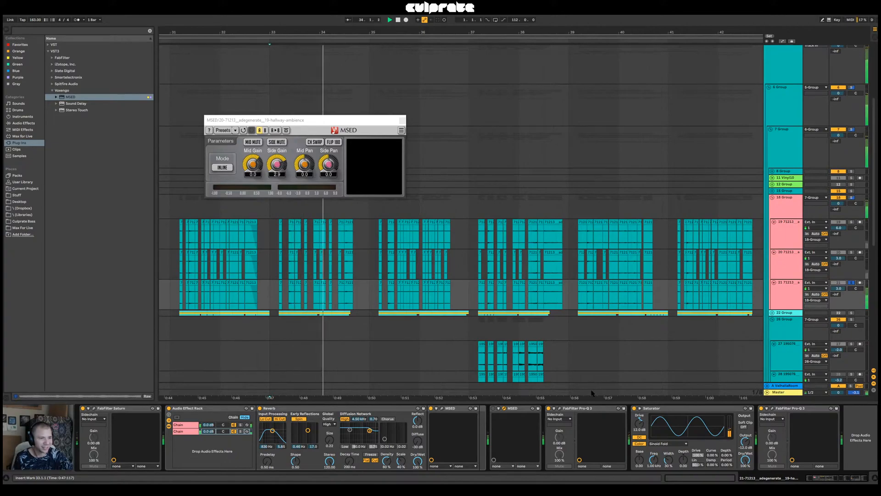
key("space")
Inspect the sample settings of track 21's clip at 33.4.3, then show the track's device chain again
left_click_drag(307, 31, 308, 110)
double_click(353, 288)
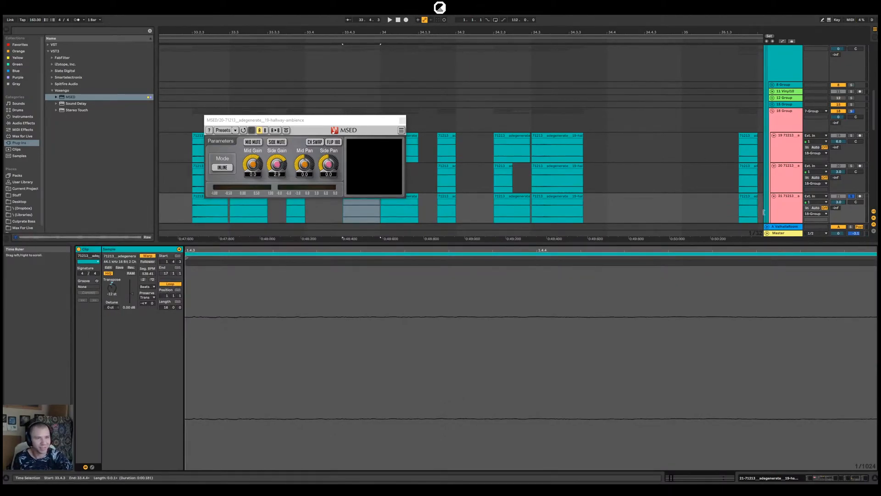
left_click(784, 202)
double_click(788, 205)
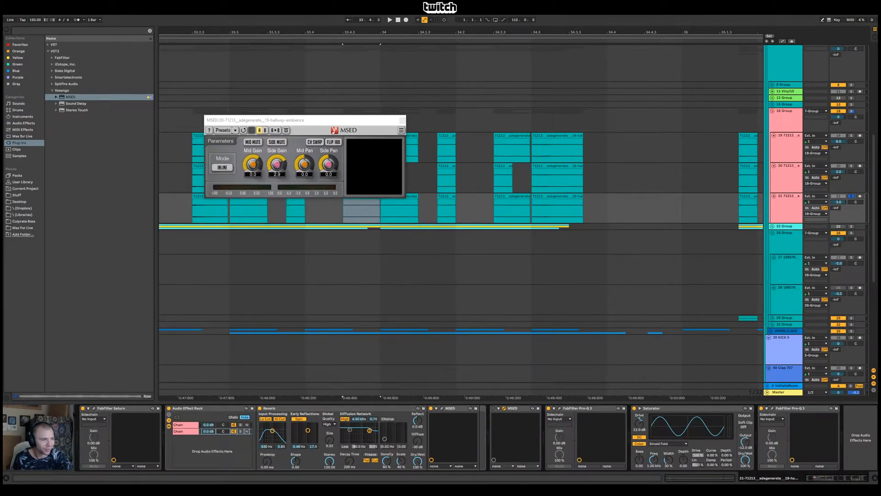
Examine the FabFilter Saturn settings on track 21 and play the soloed track from 33.4.3
left_click(94, 408)
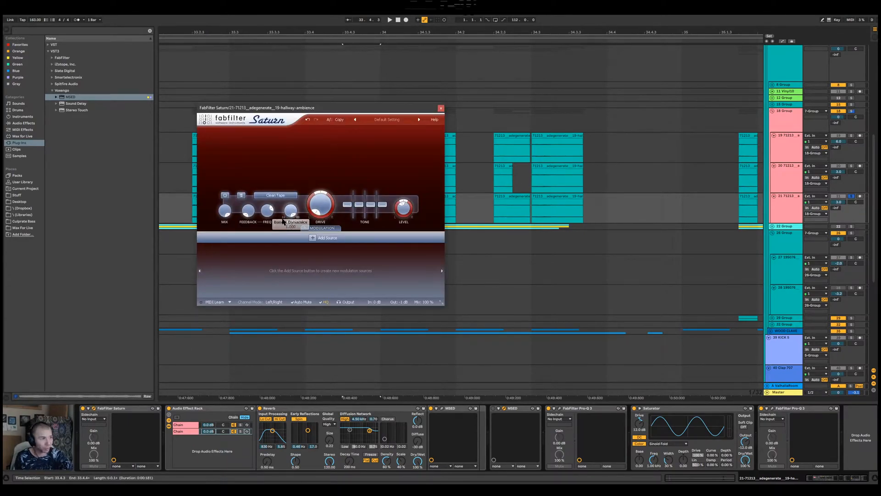
left_click(441, 108)
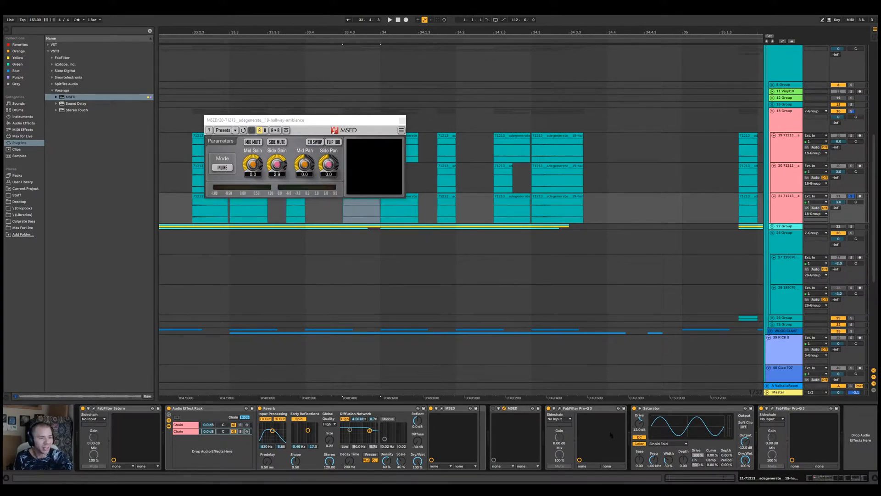
key("space")
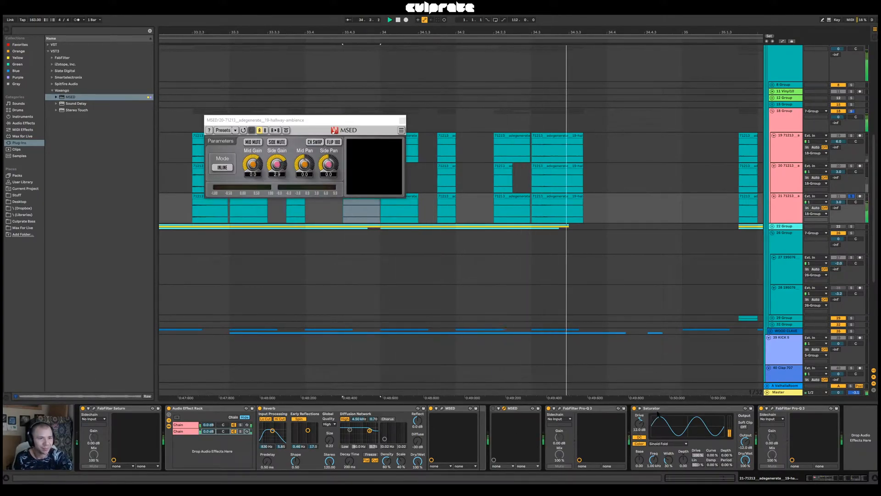
Open the MSED in the second chain of track 21's rack and play the track with that chain soloed
left_click(183, 432)
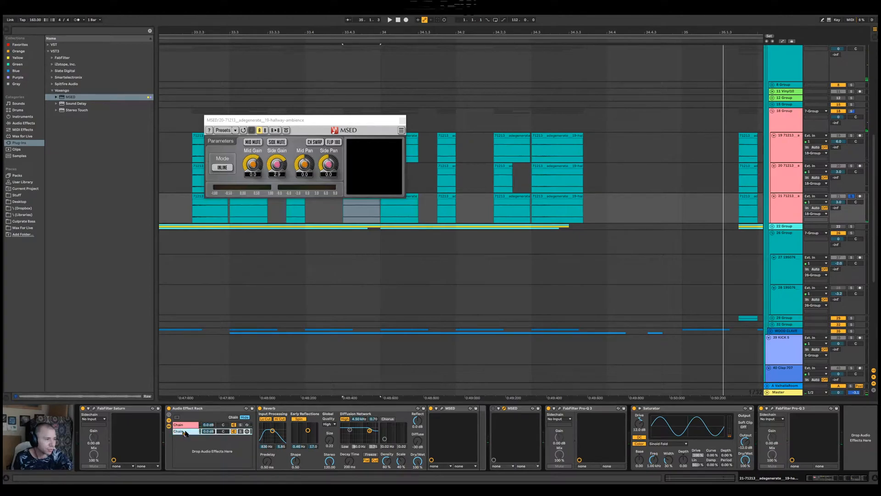
left_click(442, 409)
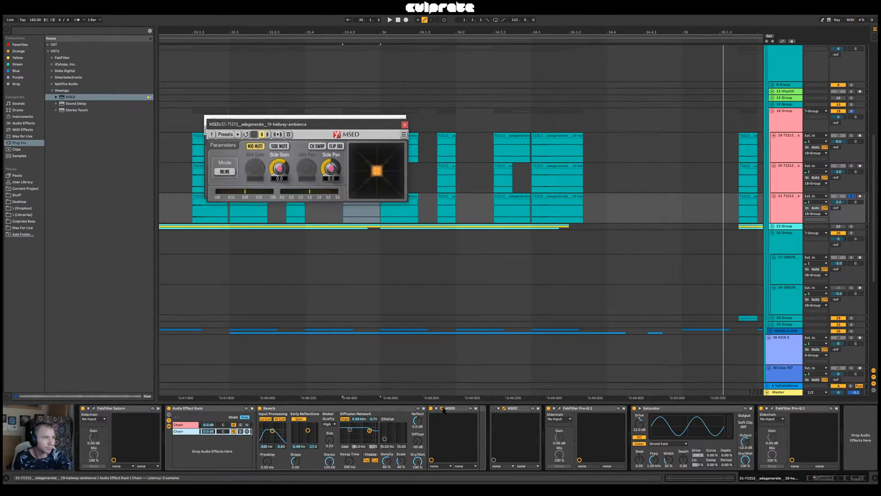
left_click_drag(289, 122, 351, 238)
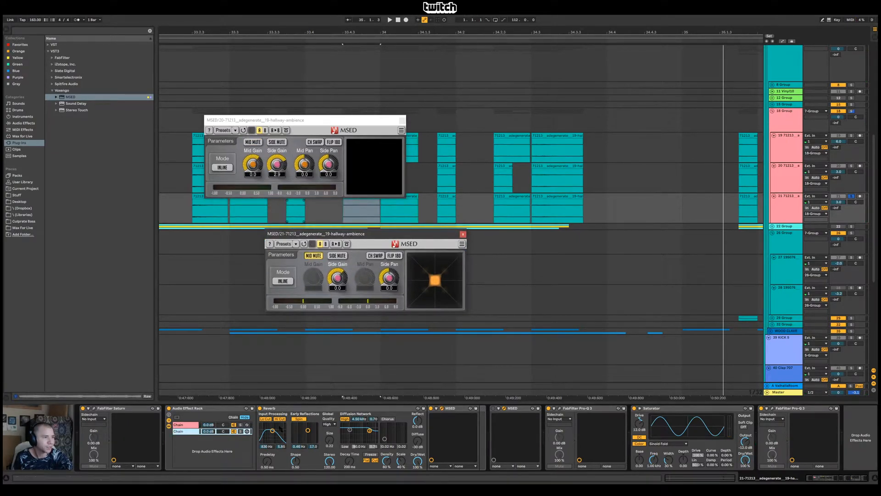
left_click(240, 431)
key("space")
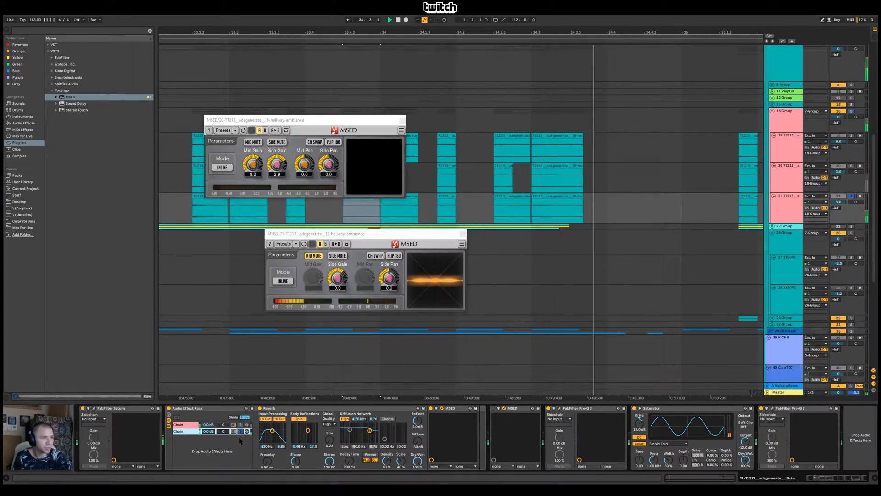
key("space")
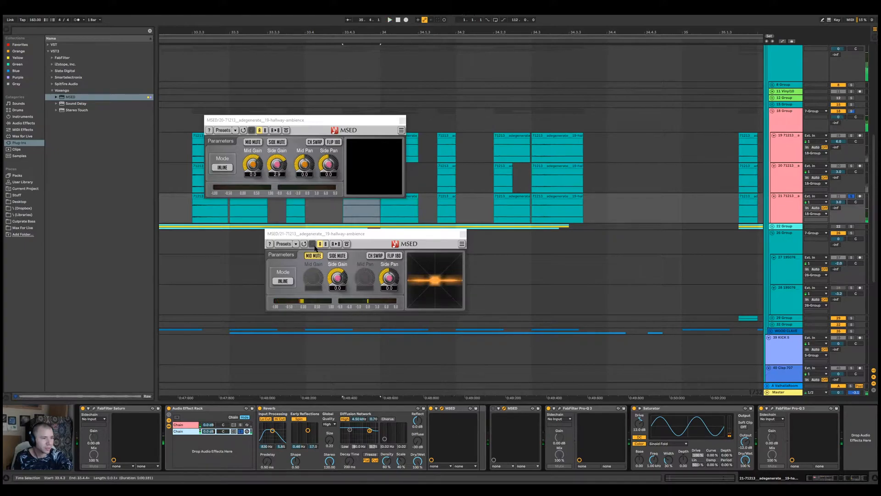
Unsolo the rack's second chain and compare the track's playback with that chain muted and active
left_click(240, 431)
key("space")
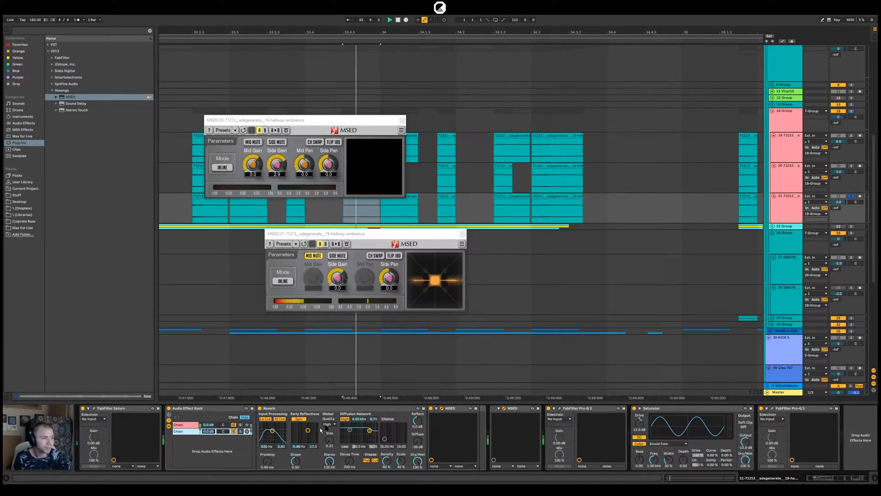
key("space")
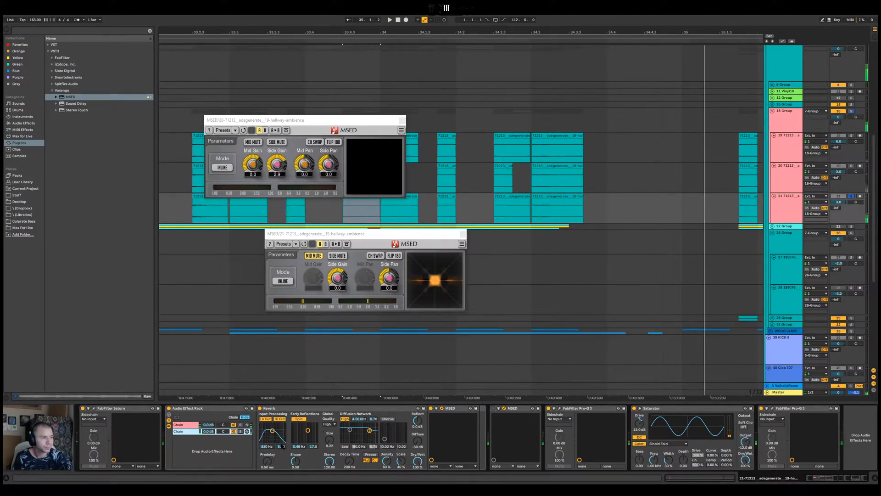
left_click(233, 431)
key("space")
left_click(233, 432)
key("space")
key("space")
key("space")
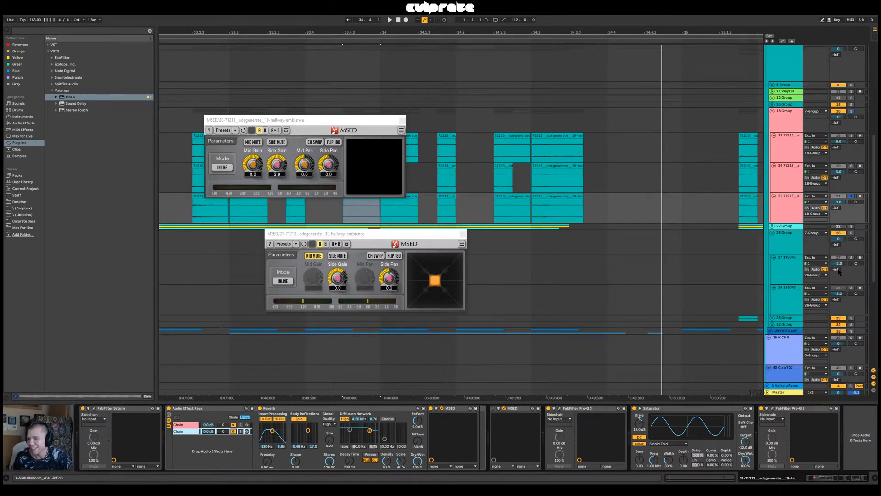
Unsolo track 21 and close both MSED plug-in windows
left_click(851, 196)
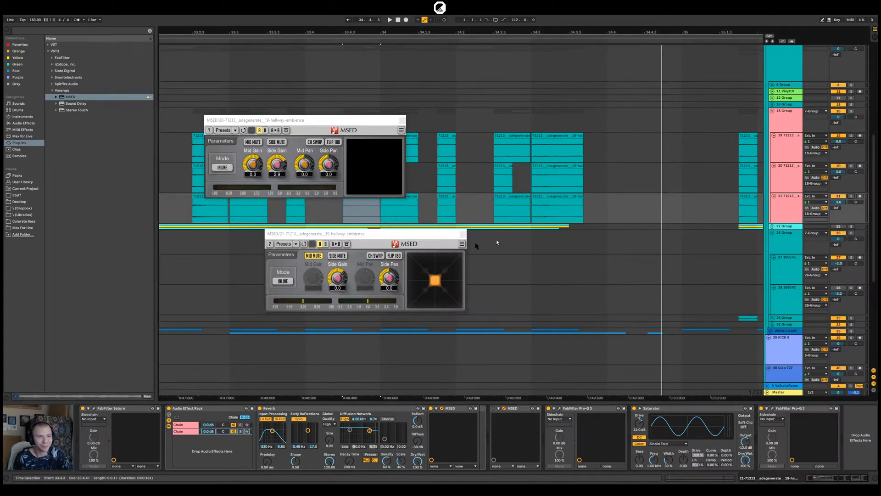
left_click(462, 235)
left_click(402, 120)
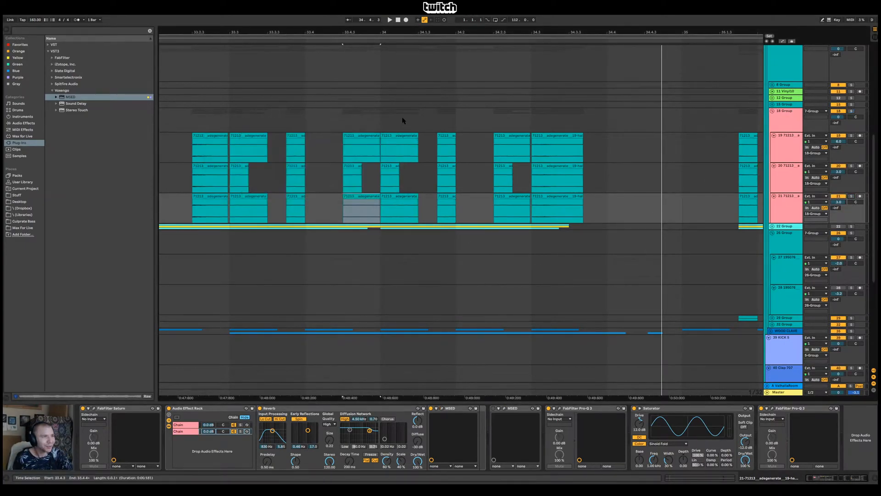
Show the whole arrangement, then collapse 26 Group and 7 Group
double_click(447, 33)
left_click_drag(233, 32, 324, 32)
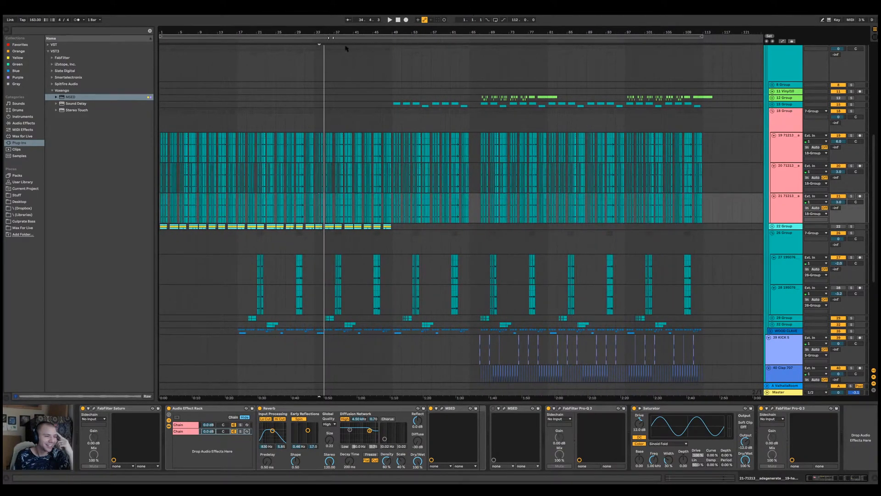
left_click(480, 251)
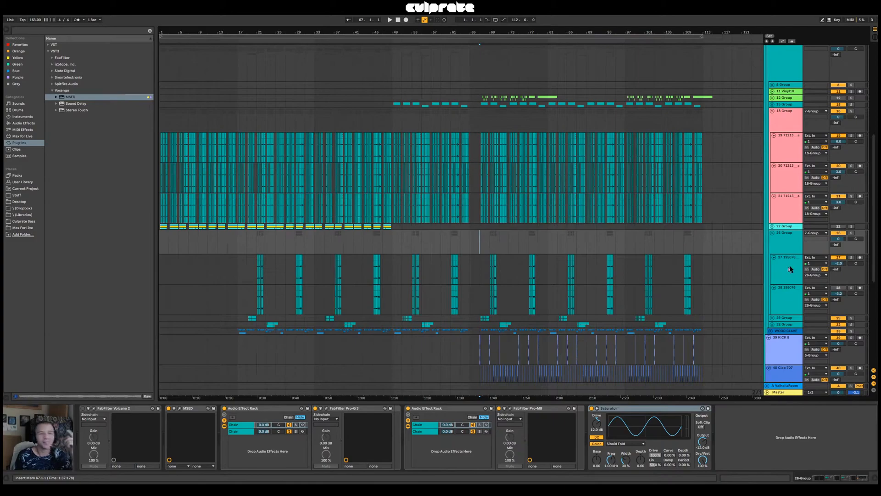
left_click(771, 234)
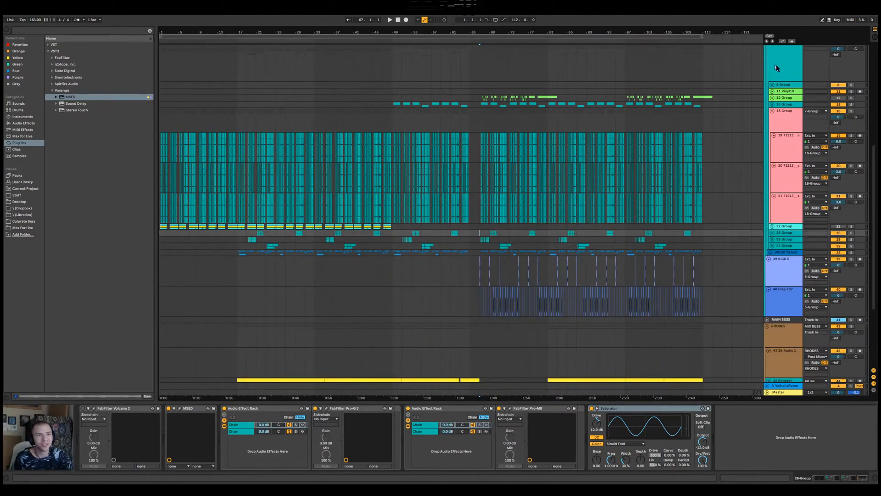
scroll(767, 146, "up", 2)
left_click(770, 98)
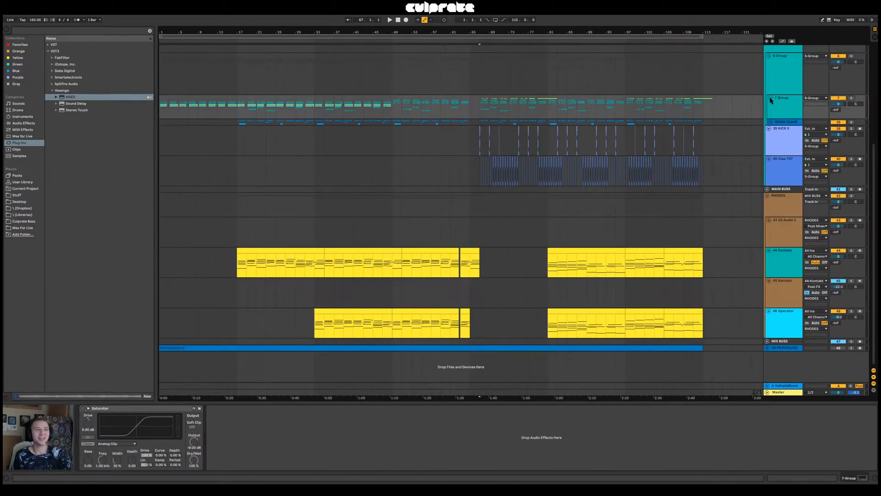
left_click(770, 98)
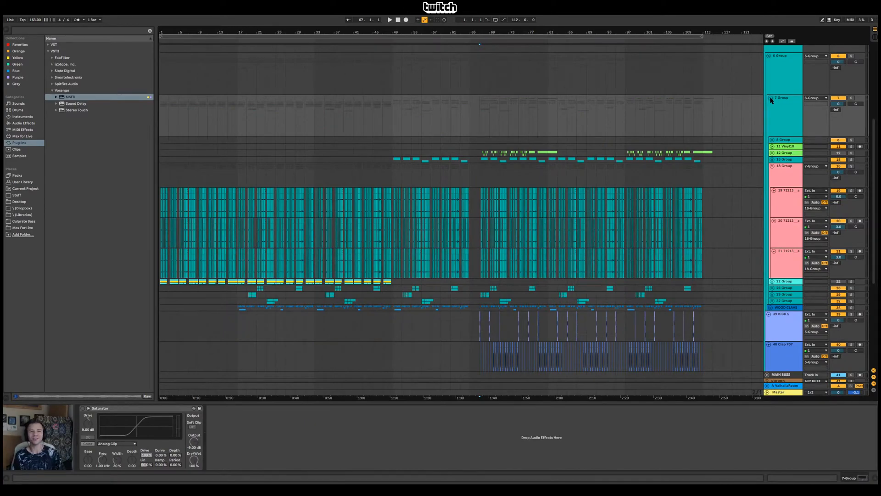
left_click(770, 98)
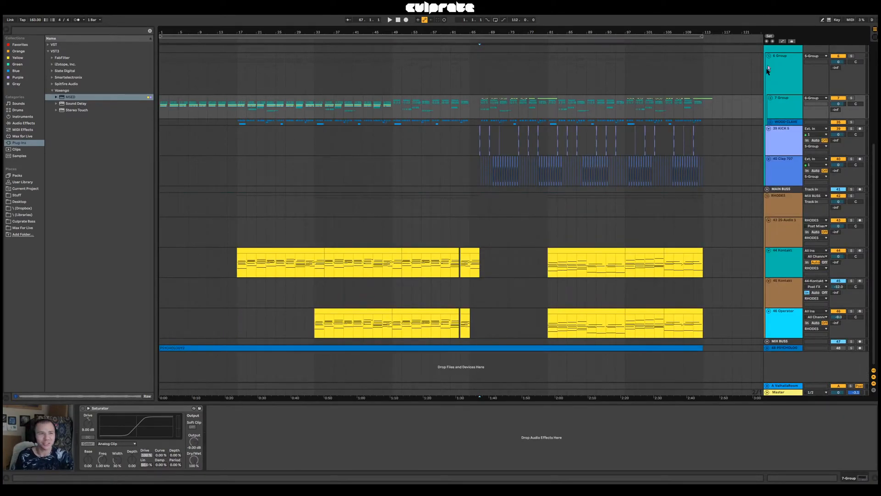
Try copying the kick clip at bar 67 to 67.2.1 on the KICK track
left_click_drag(472, 32, 304, 29)
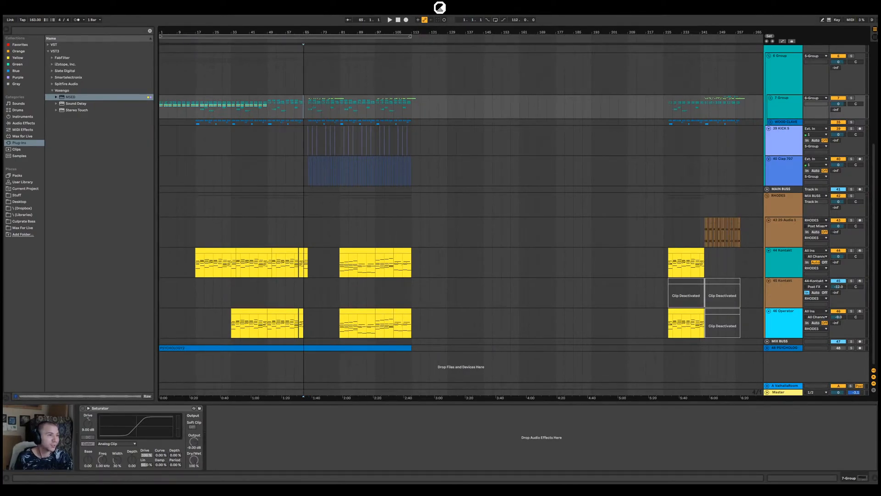
left_click_drag(304, 33, 305, 124)
left_click_drag(377, 130, 387, 132)
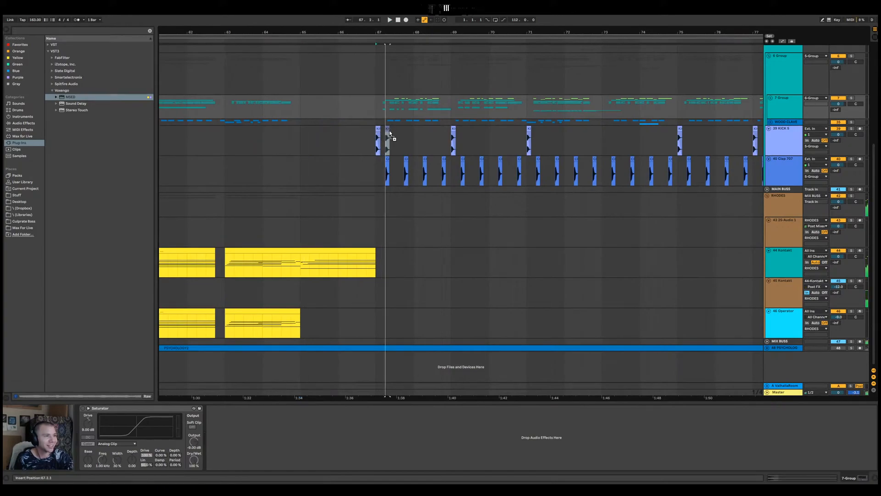
key("ctrl+z")
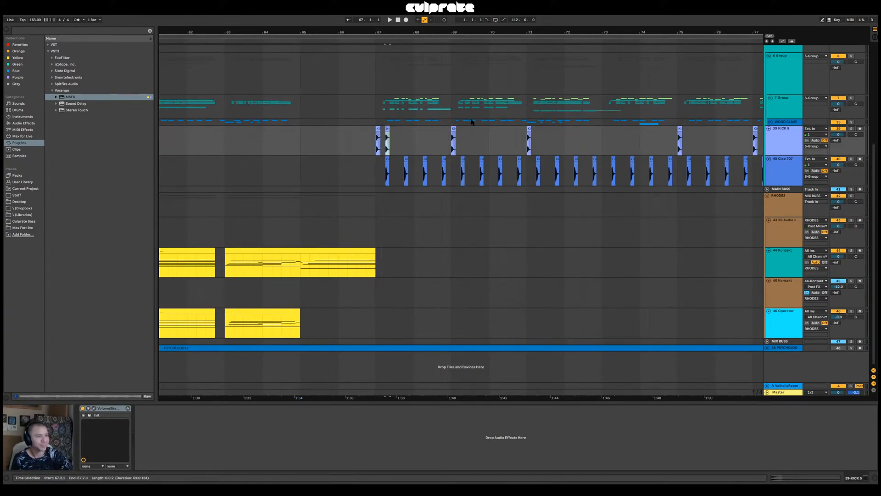
key("ctrl+z")
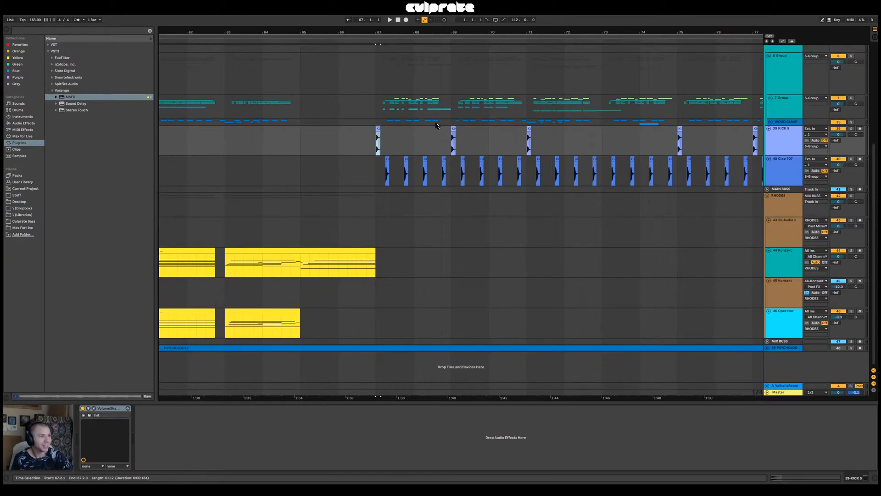
Play the full arrangement from 67.1.1
left_click(790, 71)
scroll(410, 109, "up", 6)
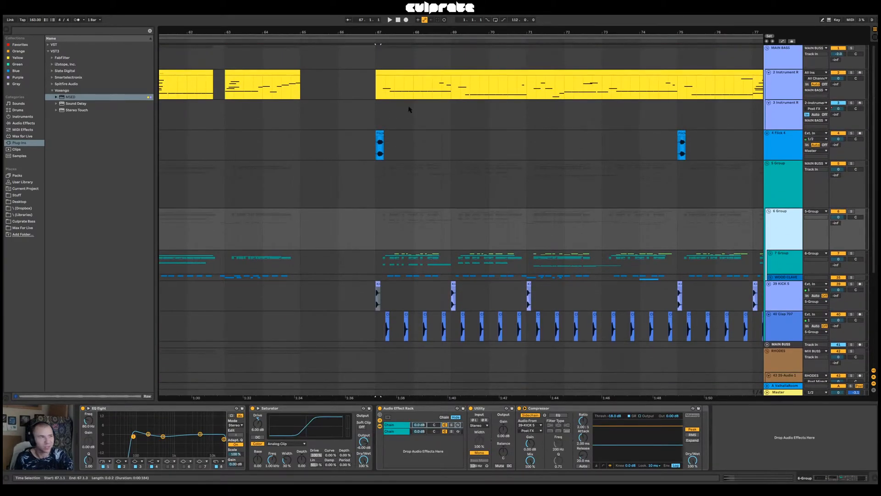
left_click(377, 98)
key("space")
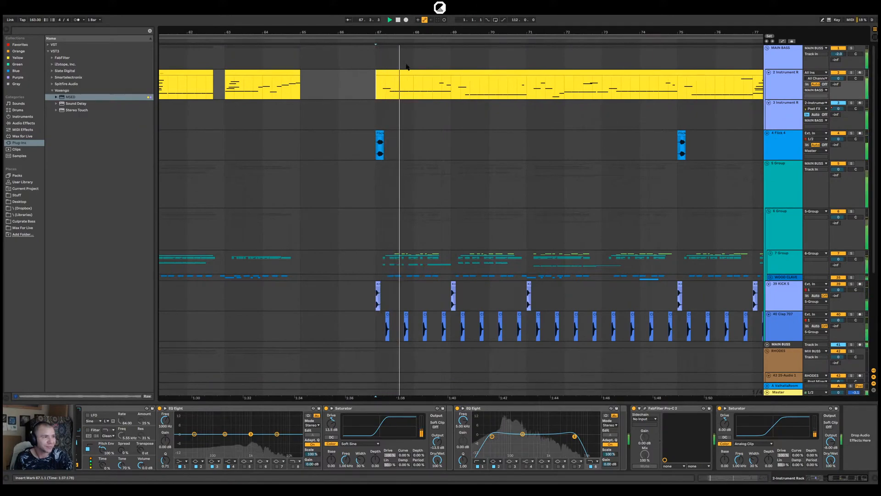
mouse_move(387, 30)
left_mouse_down()
mouse_move(388, 64)
mouse_move(388, 26)
left_mouse_up()
key("space")
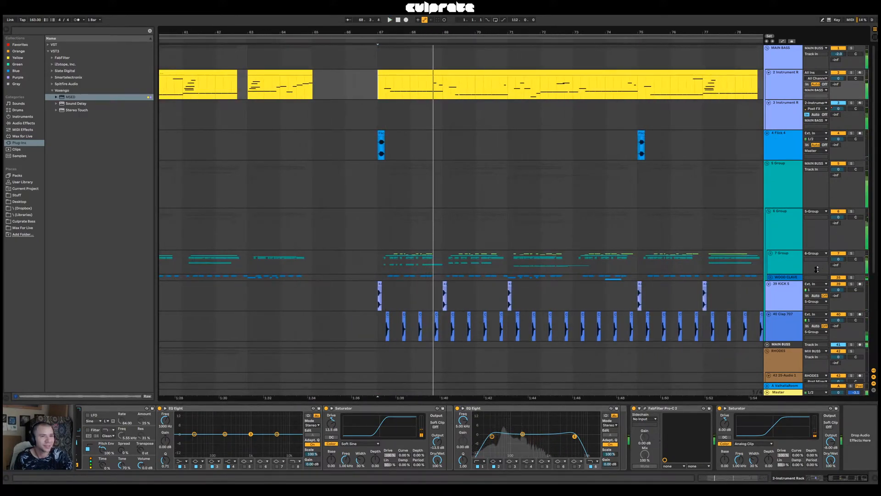
Expand 7 Group, look through its tracks around bar 67, and collapse it again
left_click(769, 253)
scroll(491, 285, "down", 4)
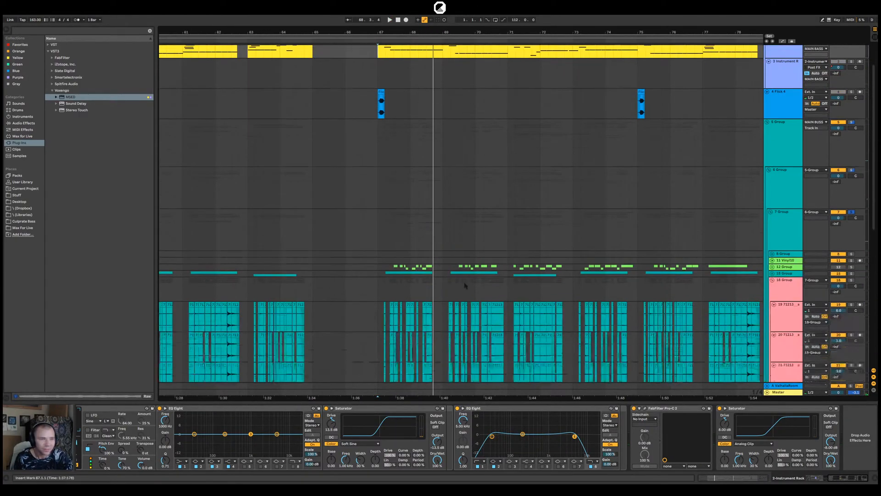
scroll(450, 265, "down", 3)
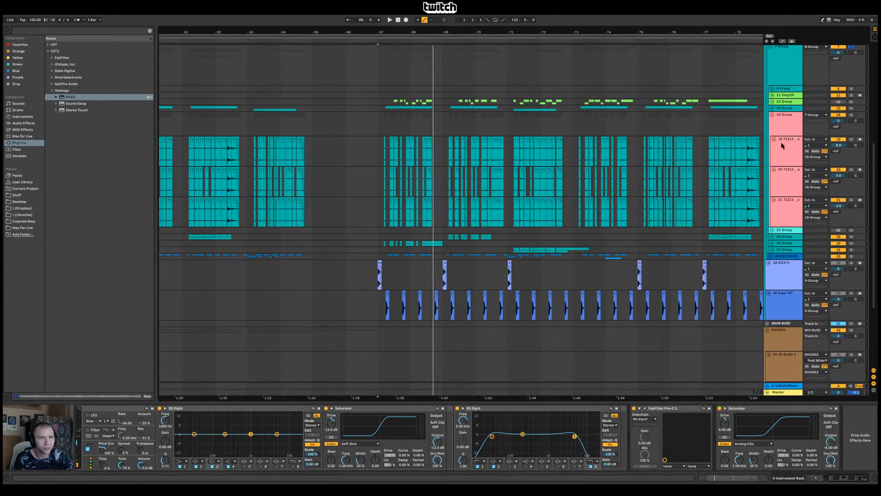
scroll(788, 179, "up", 2)
left_click(771, 96)
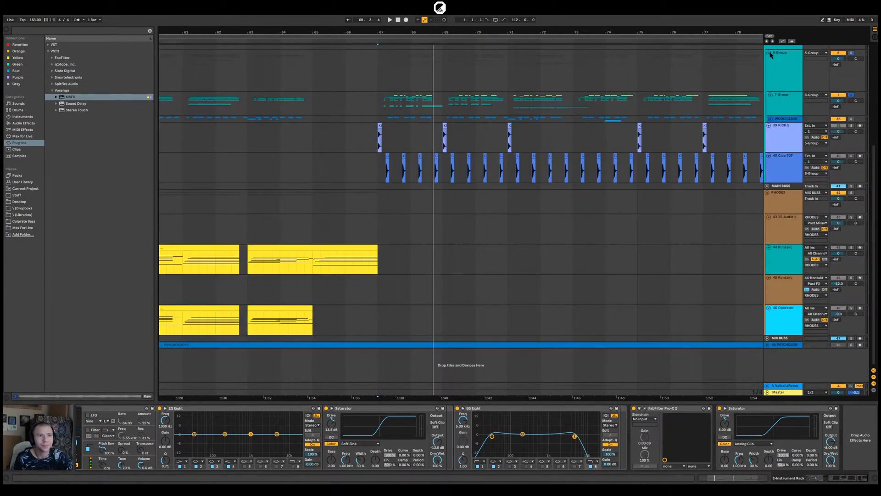
Collapse 6 Group, 5 Group and MAIN BASS, and show the whole arrangement
scroll(755, 100, "up", 1)
scroll(427, 59, "up", 2)
left_click_drag(403, 31, 402, 7)
scroll(787, 258, "up", 4)
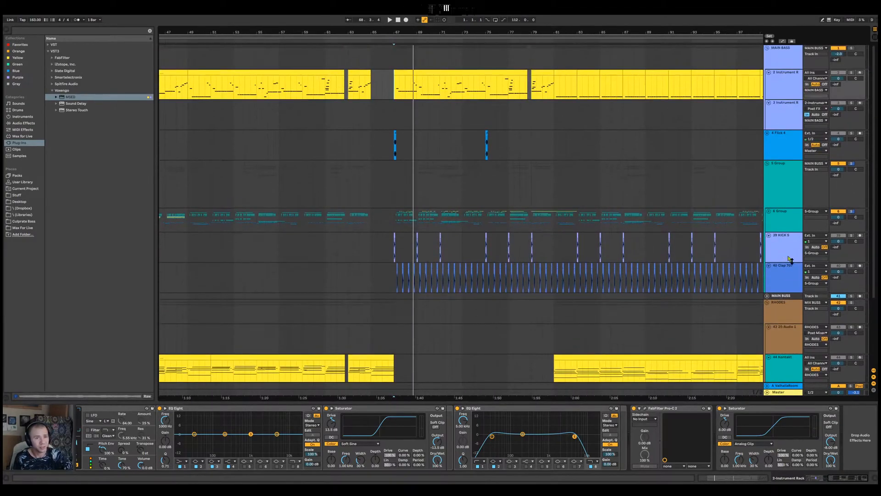
left_click(767, 164)
left_click(767, 47)
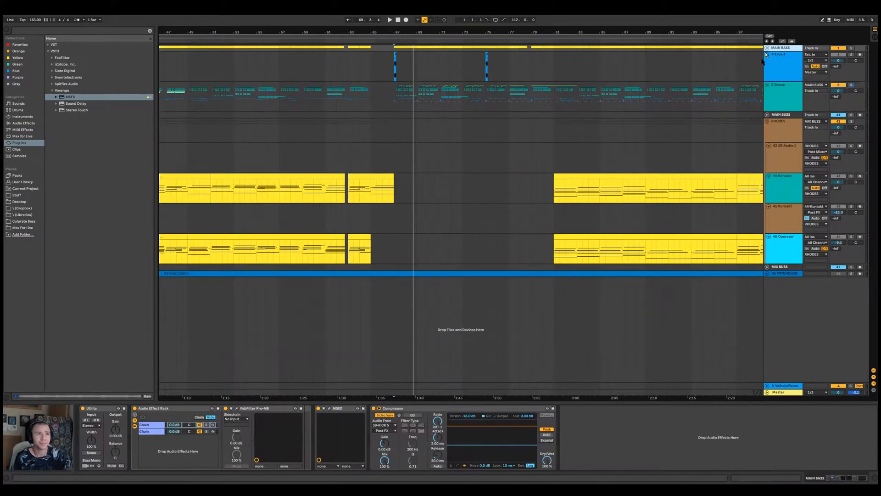
left_click_drag(442, 29, 368, 30)
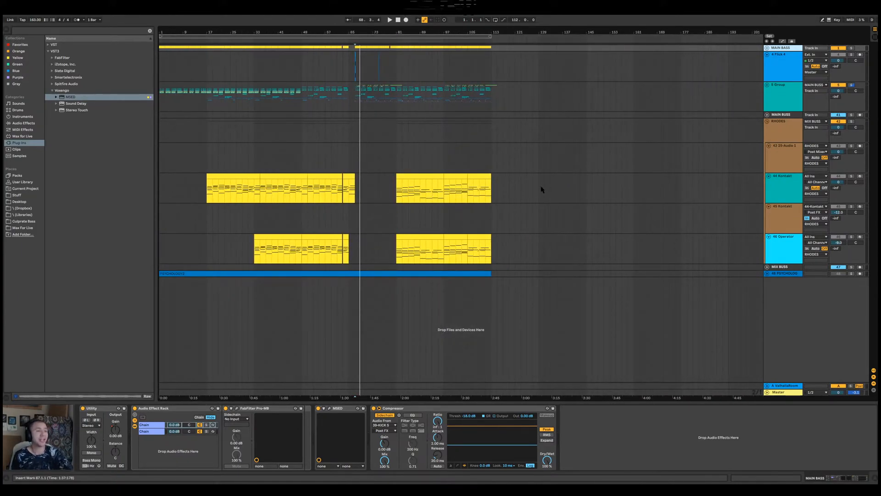
Select the 44 Kontakt clip starting at bar 81 and collapse the RHODES group
key("space")
left_click(429, 177)
left_click(767, 122)
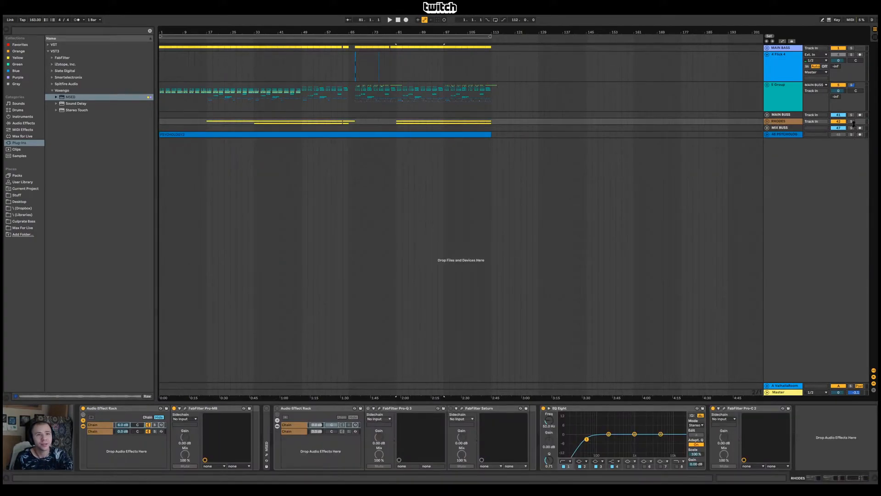
left_click(767, 122)
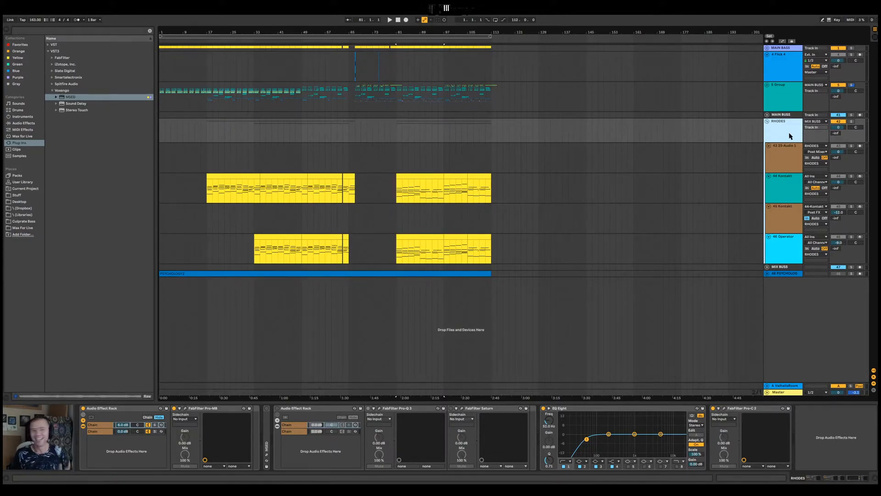
left_click(766, 121)
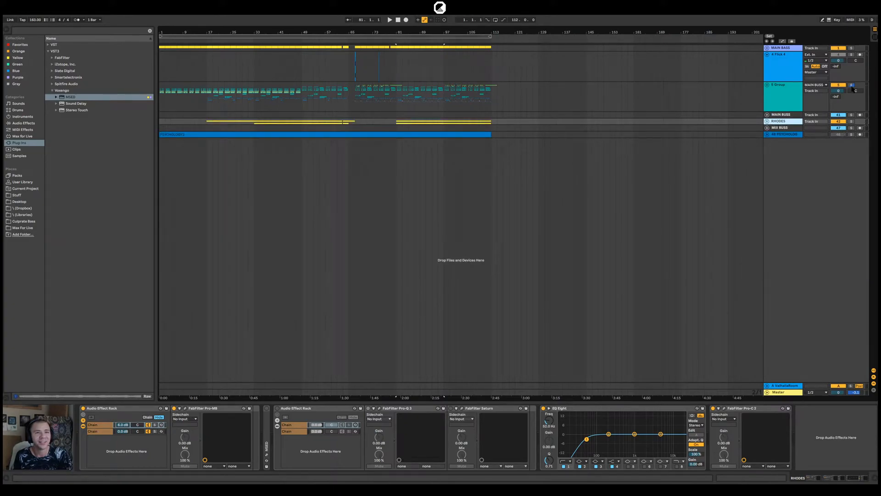
Set the insert marker at 67.1.1, unsolo 5 Group and play the arrangement from there
left_click_drag(358, 29, 349, 85)
left_click(348, 76)
left_click_drag(347, 32, 352, 72)
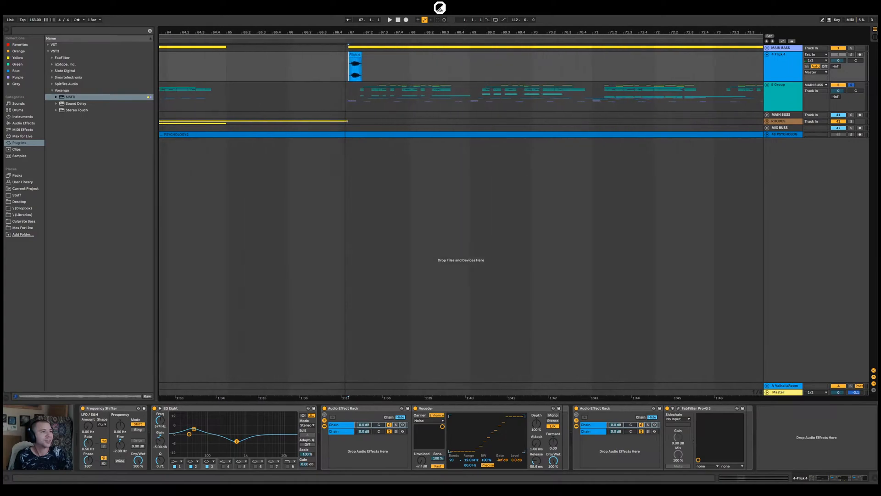
left_click(793, 95)
key("ctrl+z")
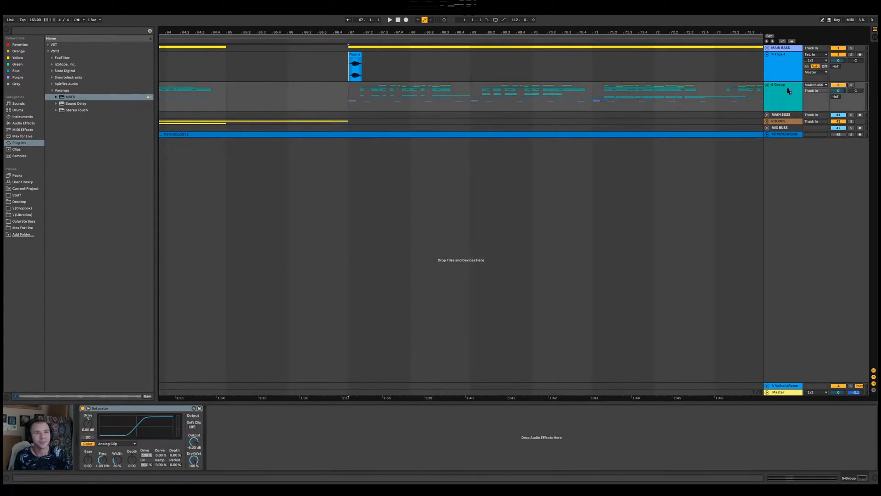
key("space")
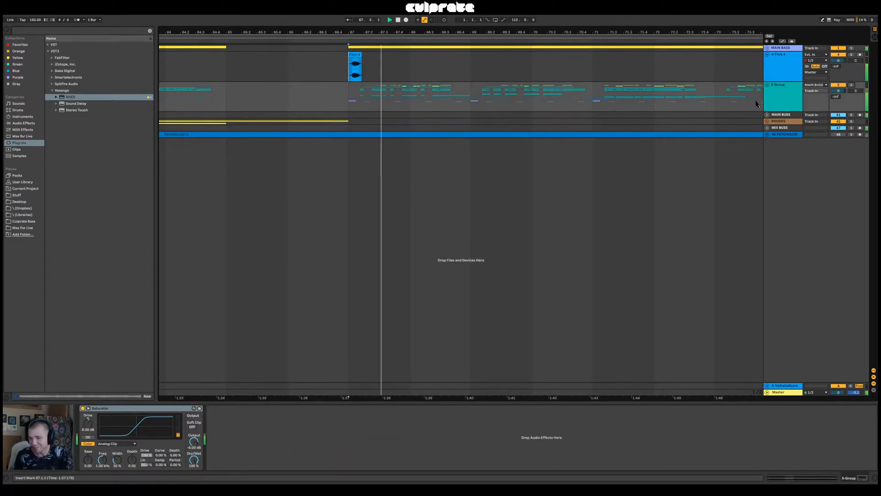
Stop playback, show the 4 Flick 4 track's devices and play from its clip at bar 67
left_click_drag(359, 35, 347, 64)
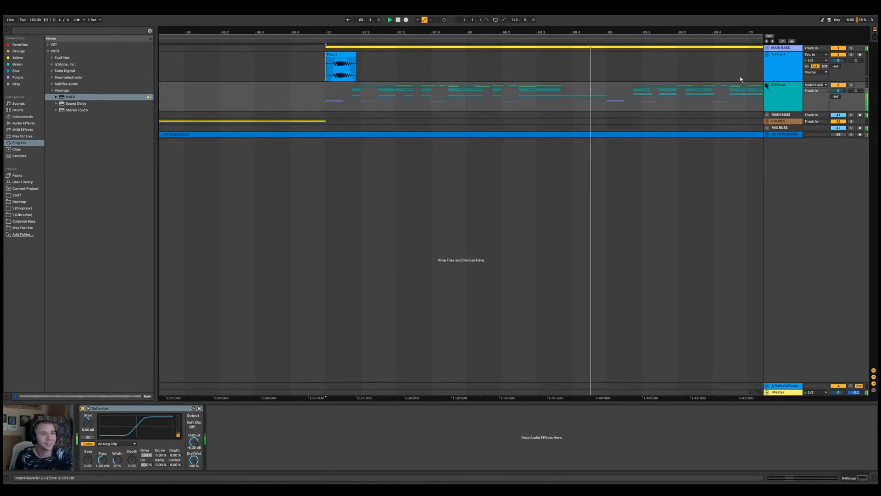
key("space")
left_click_drag(641, 35, 597, 6)
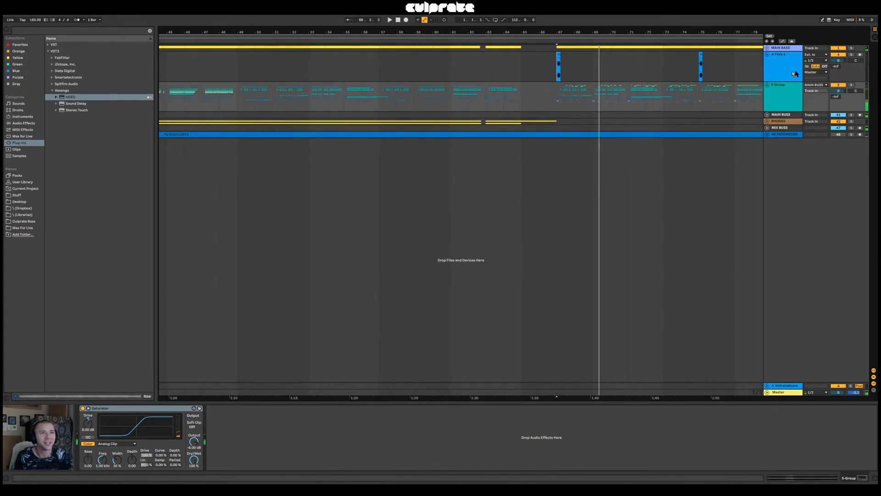
left_click(771, 67)
left_click_drag(559, 35, 547, 75)
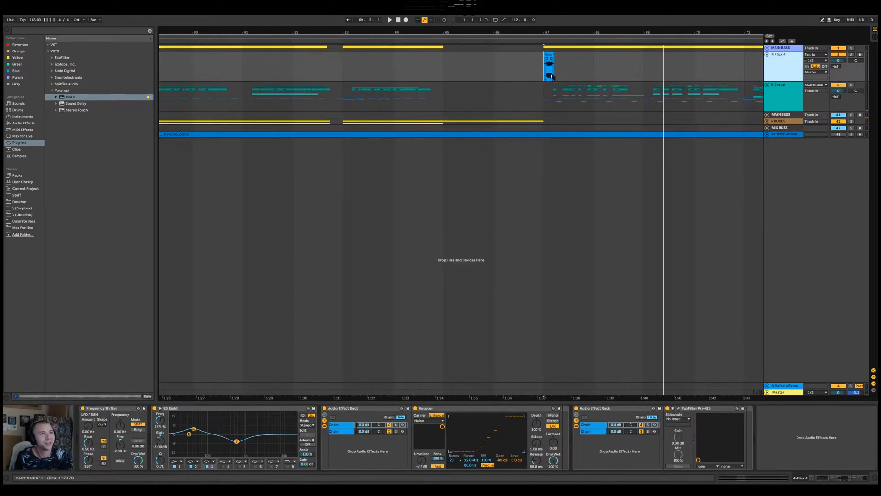
left_click(546, 56)
key("space")
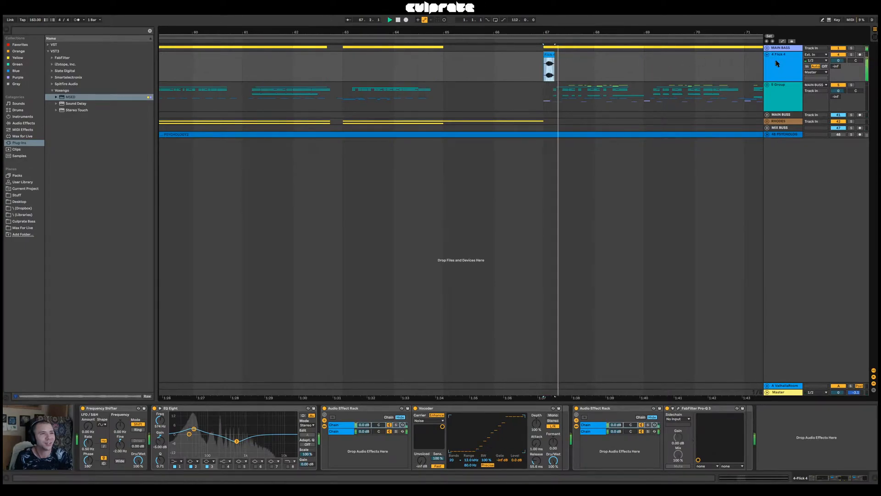
Audition the 4 Flick 4 track in solo, restore the full mix and select the track
left_click(851, 55)
key("space")
key("space")
left_click(775, 68)
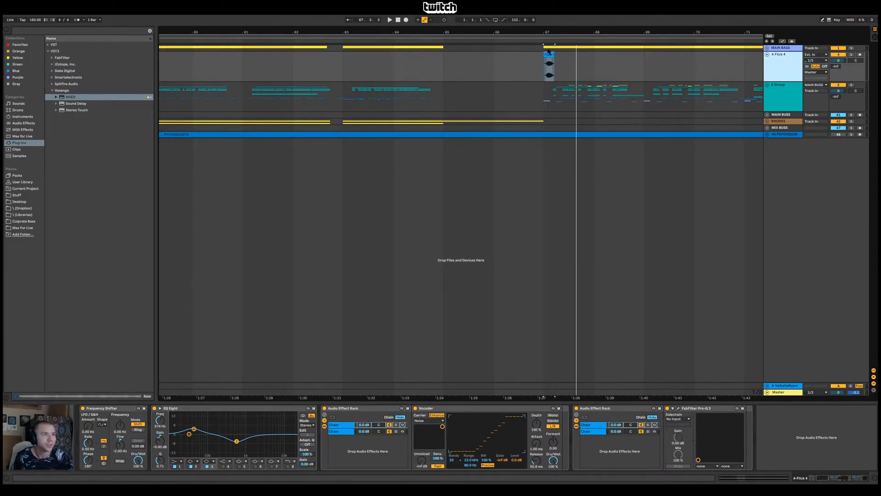
Add an audio track below 4 Flick 4, copy the bar 67 Flick 4 clip onto it with the sample extended, and play it
key("ctrl+t")
left_click_drag(548, 54, 731, 104)
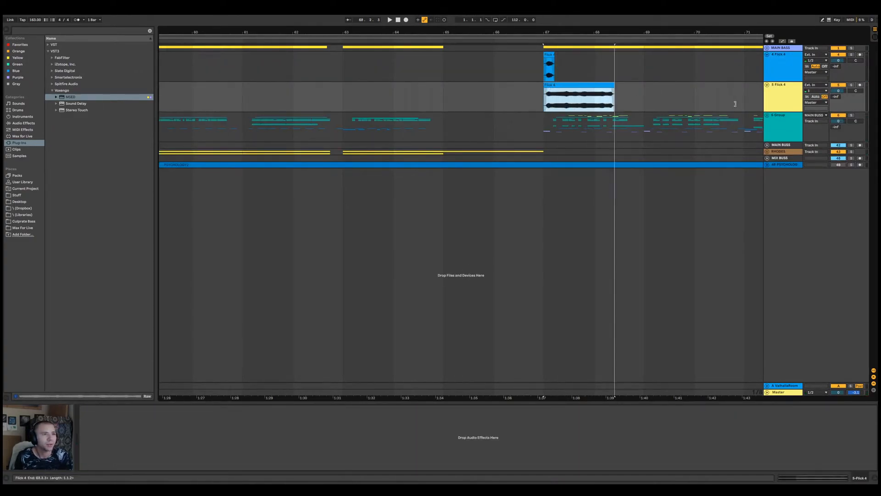
left_click(581, 100)
key("space")
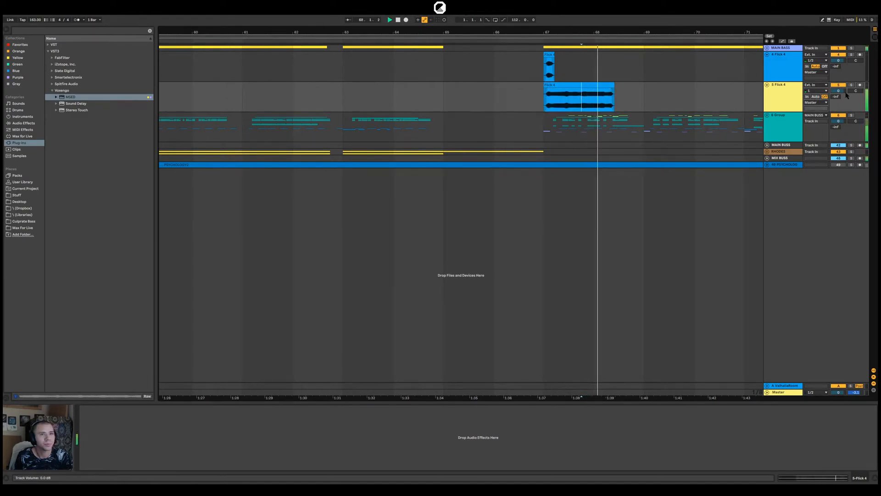
Audition the extended Flick 4 clip from several points to find a usable slice
left_click_drag(586, 32, 592, 113)
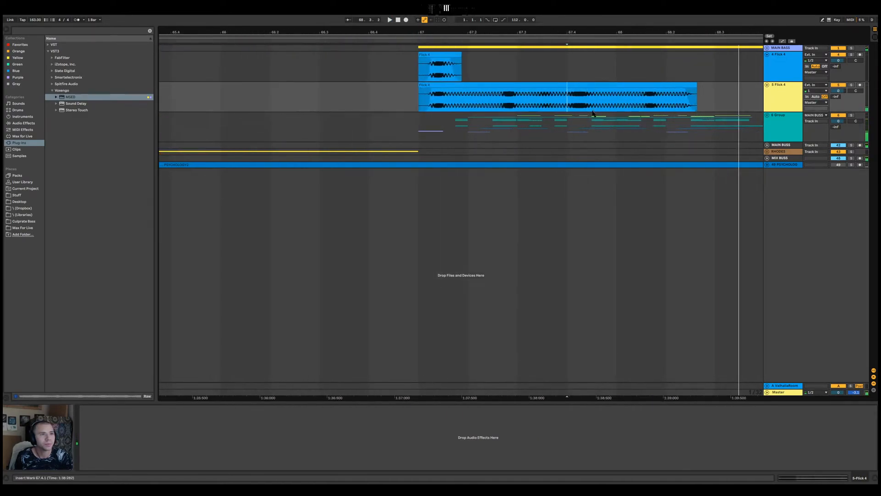
left_click(648, 101)
key("space")
key("space")
key("space")
key("space")
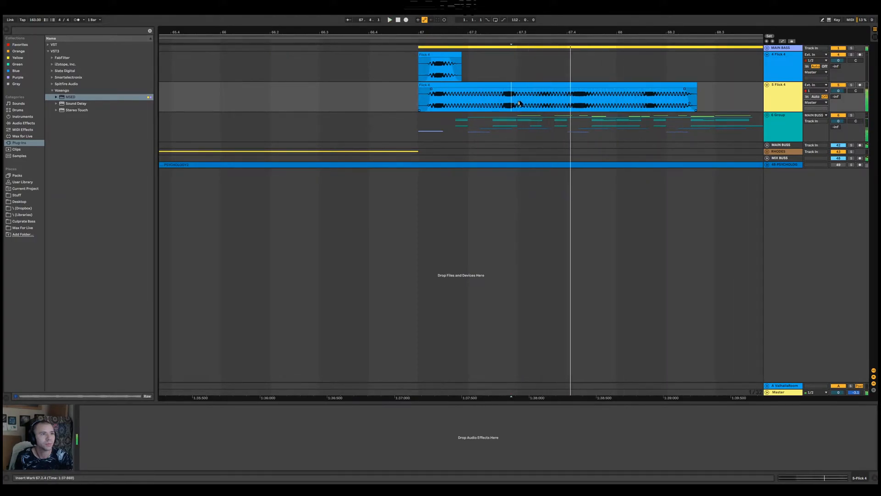
key("space")
Move a short slice from the middle of the extended Flick 4 clip onto the 4 Flick 4 track around 68.3
left_click_drag(530, 99, 754, 72)
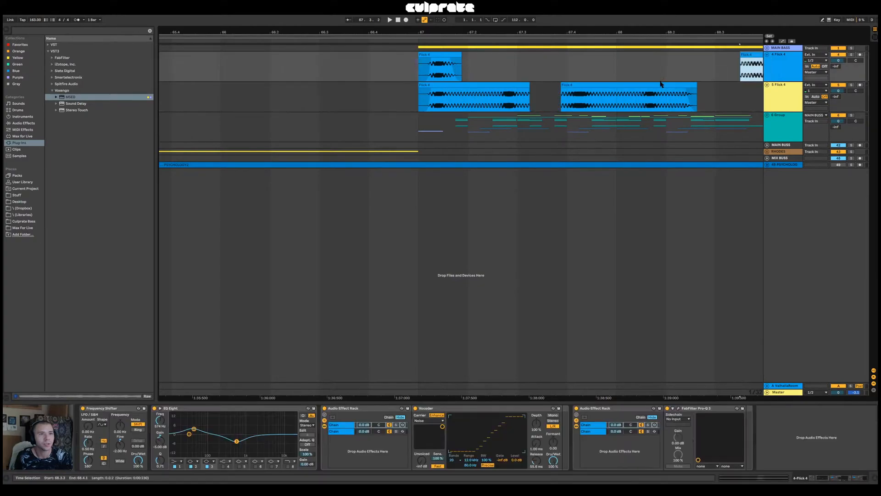
left_click(642, 94)
left_click_drag(690, 34, 499, 33)
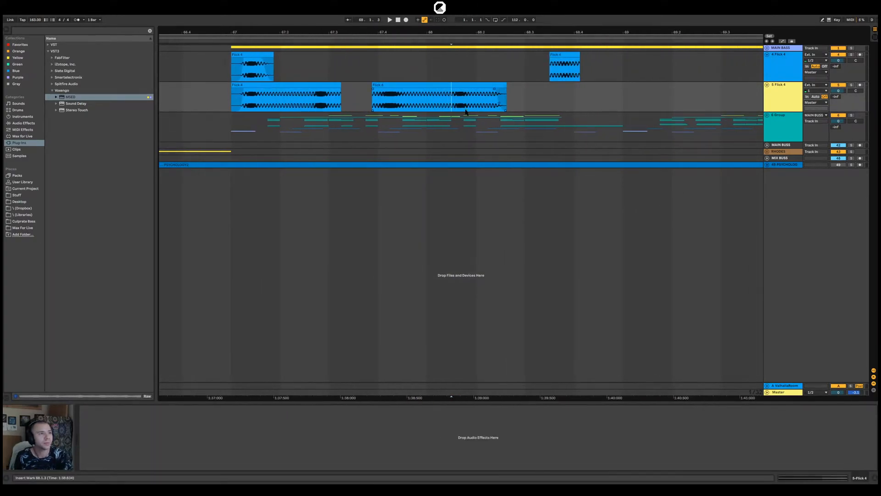
Move a second slice onto the 4 Flick 4 track at bar 69 and delete the leftover pieces on the new track
left_click_drag(460, 100, 643, 101)
left_click(495, 95)
key("Delete")
left_click(379, 92)
key("Delete")
left_click(284, 96)
key("Delete")
left_click(538, 69)
left_click_drag(652, 85, 648, 55)
Play the 4 Flick 4 track's slices from 68.3.1
left_click(525, 73)
key("space")
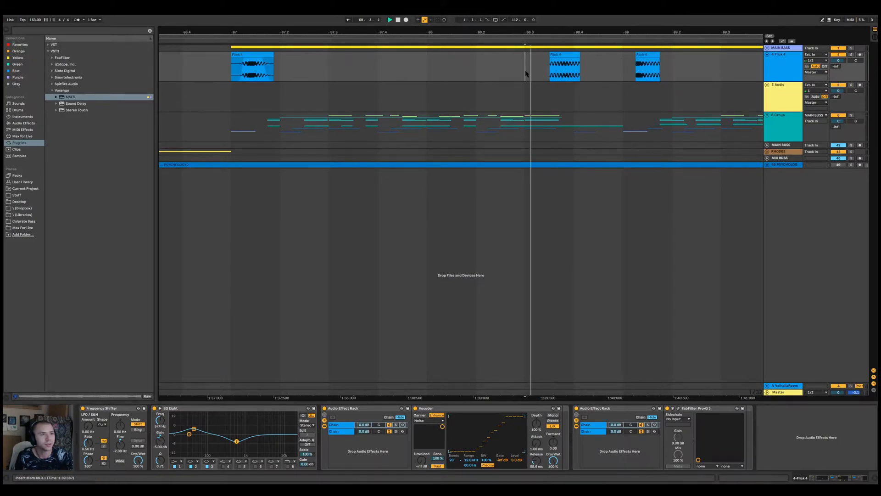
key("space")
Expand MAIN BASS, move the Flick 4 slice around 68.3 to 71.1.1 and play it
left_click_drag(572, 31, 412, 32)
left_click(768, 49)
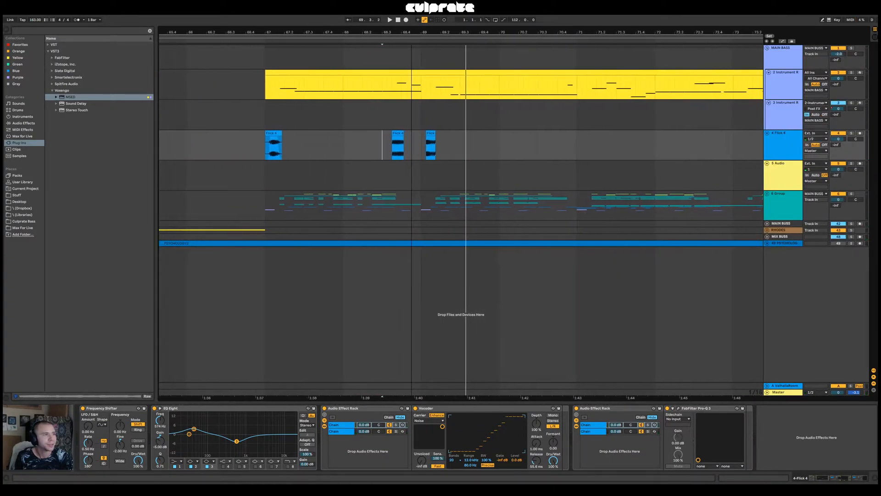
mouse_move(399, 135)
left_mouse_down()
mouse_move(598, 137)
mouse_move(584, 139)
left_mouse_up()
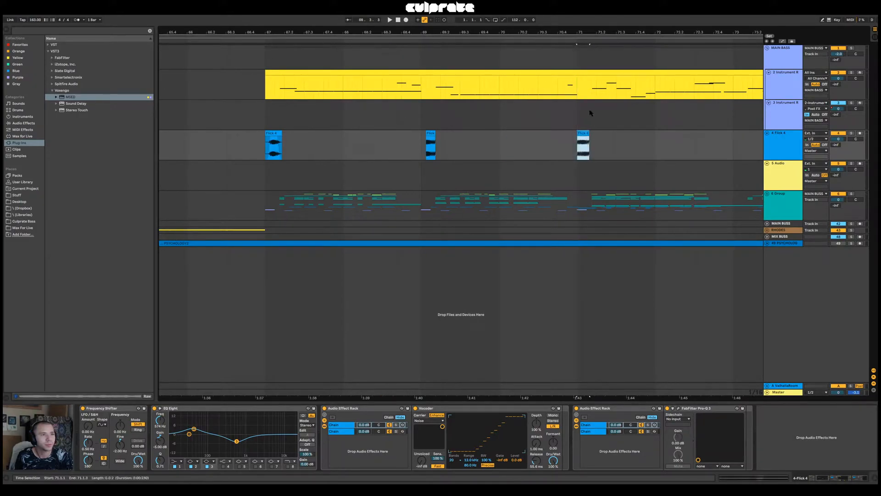
key("space")
Lengthen the end of the Flick 4 clip at 71.1.1, give it a fade-in and play it
left_click_drag(584, 32, 585, 68)
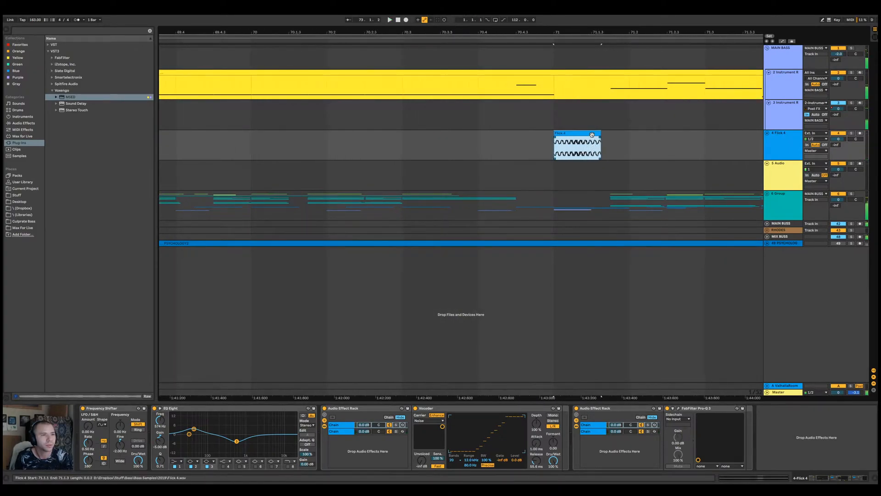
left_click_drag(592, 133, 576, 143)
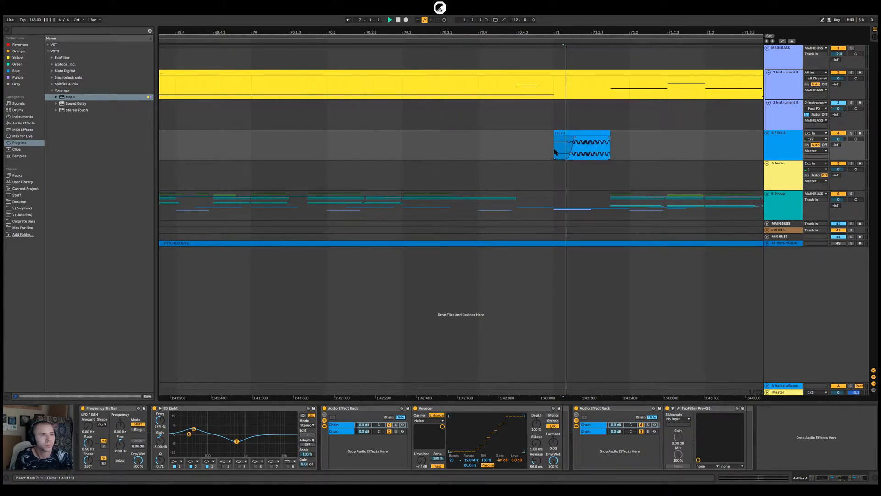
key("space")
key("space")
key("space")
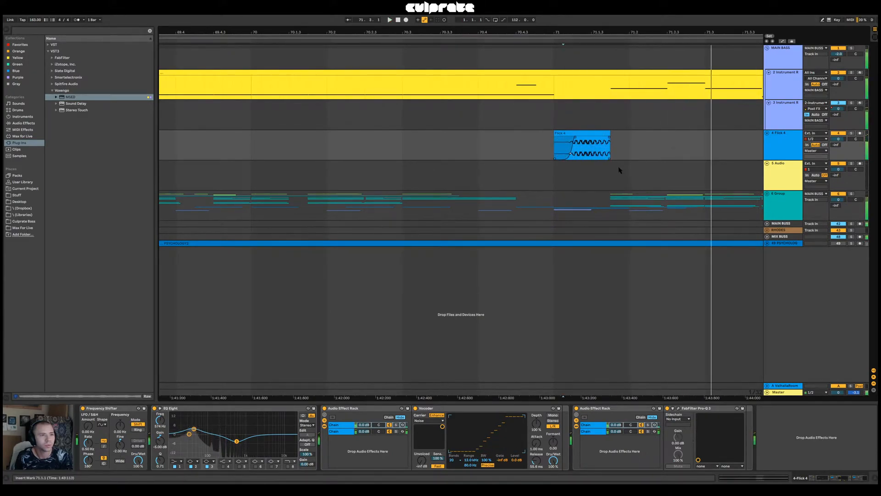
Try the Flick 4 clip at 71.1.1 without its fade-in and with its start pulled back to 70.4.3
left_click(566, 141)
left_click(557, 133)
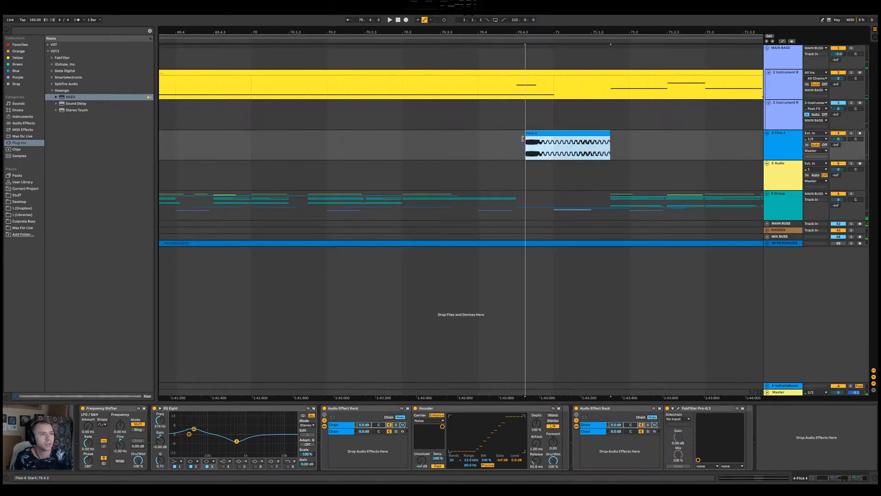
key("space")
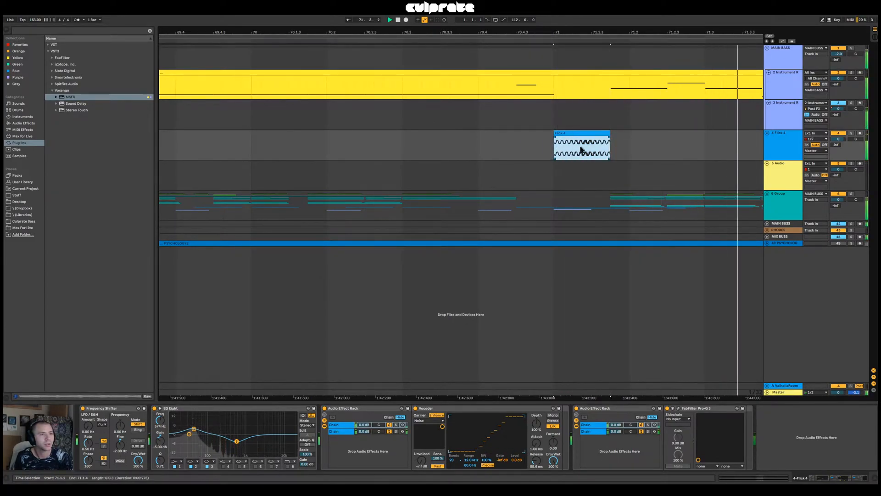
left_click(516, 147)
key("space")
left_click(545, 151)
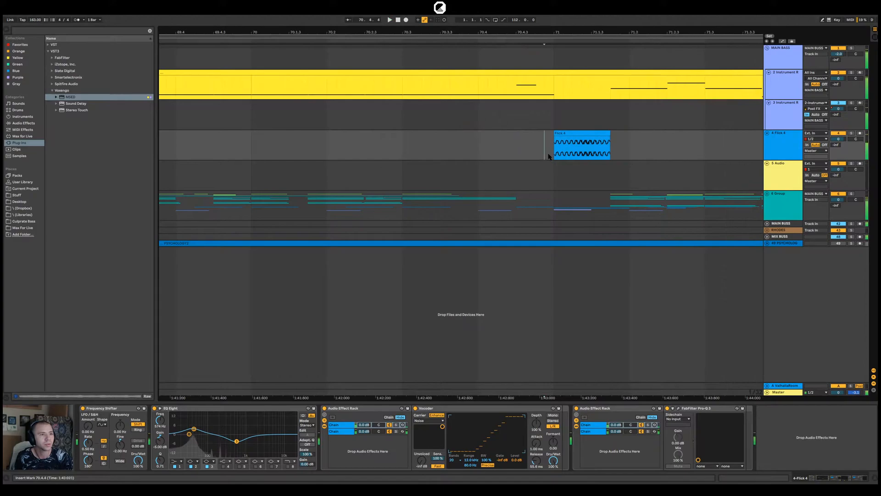
Expand 6 Group, select the KICK 5 clip at 71.1.1 and play from there
left_click(766, 194)
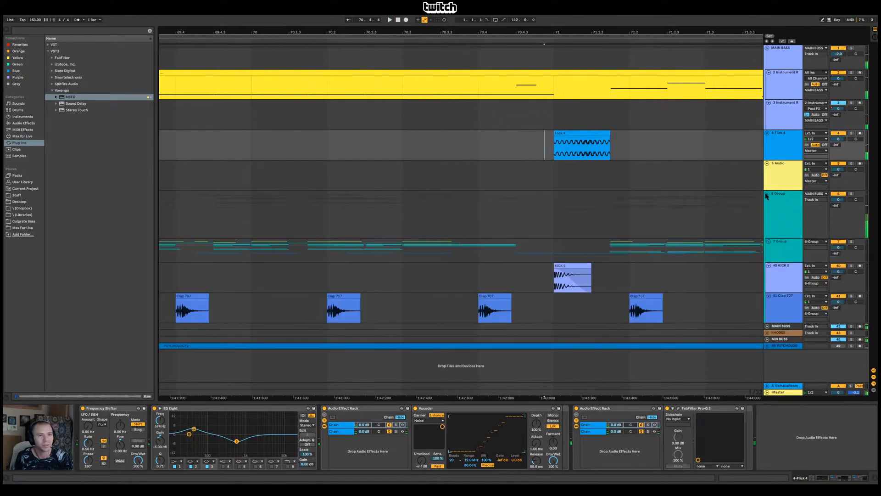
left_click(572, 275)
key("space")
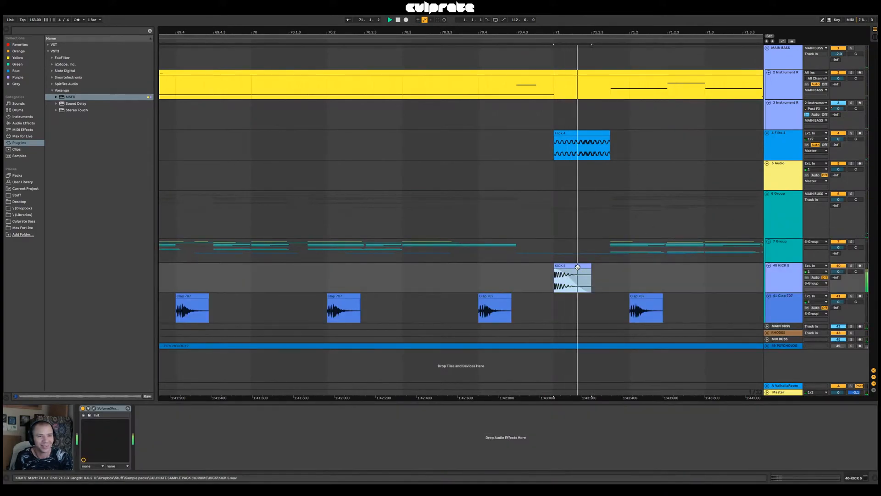
Give the Flick 4 clip at 71.1.1 a short fade-in, play it and show the Master track's analysers
left_click(556, 141)
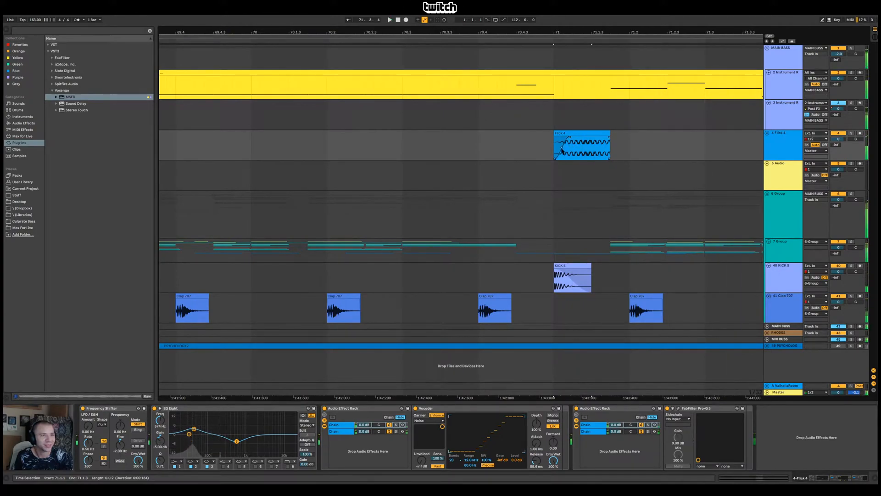
key("space")
left_click(780, 393)
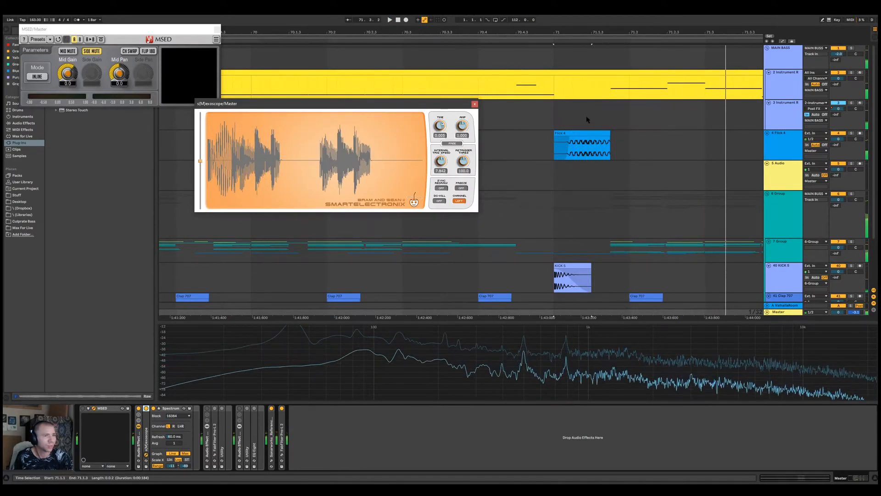
Solo the 4 Flick 4 track and audition it from inside the bar 71 clip
left_click(791, 146)
left_click(783, 145)
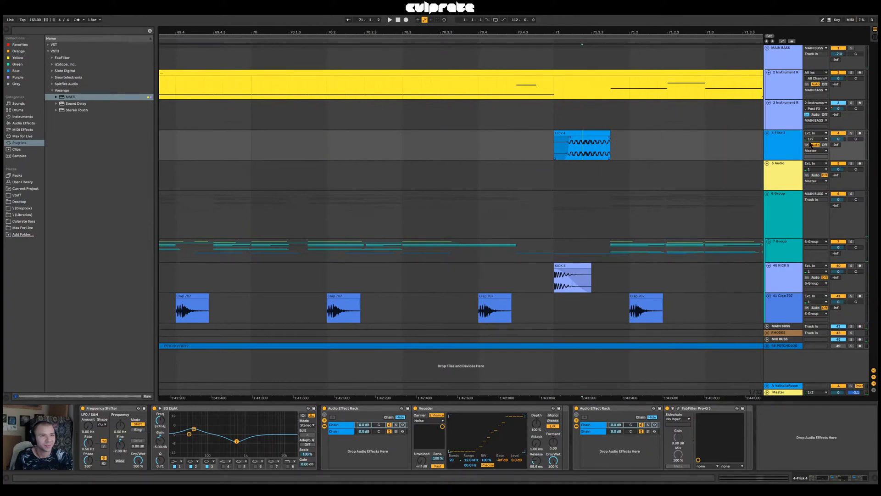
left_click(851, 134)
key("space")
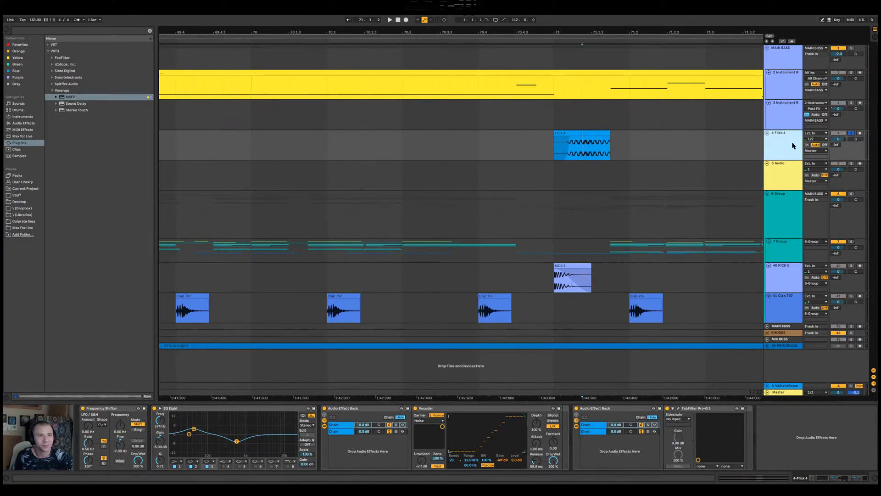
key("space")
key("space")
key("space")
key("space")
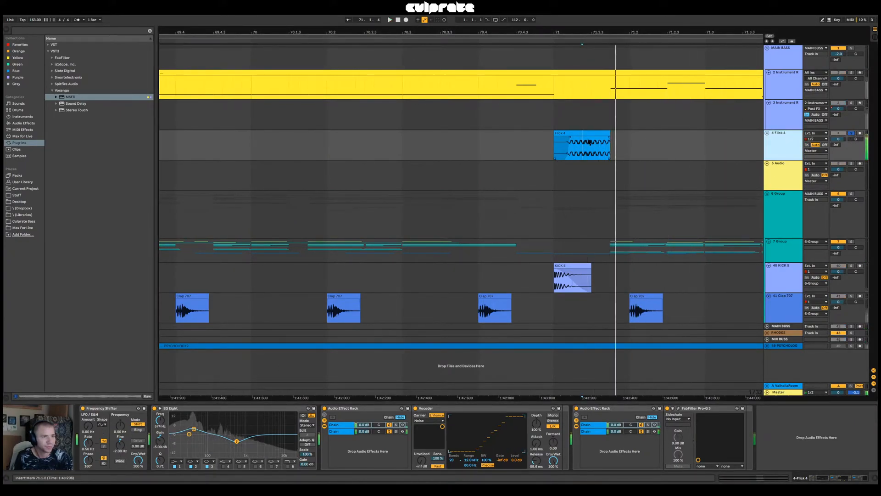
Play the soloed Flick 4 clip from 71.1.1 while examining the Master's s(M)exoscope and Spectrum
left_click(588, 133)
key("space")
left_click(784, 392)
key("space")
key("space")
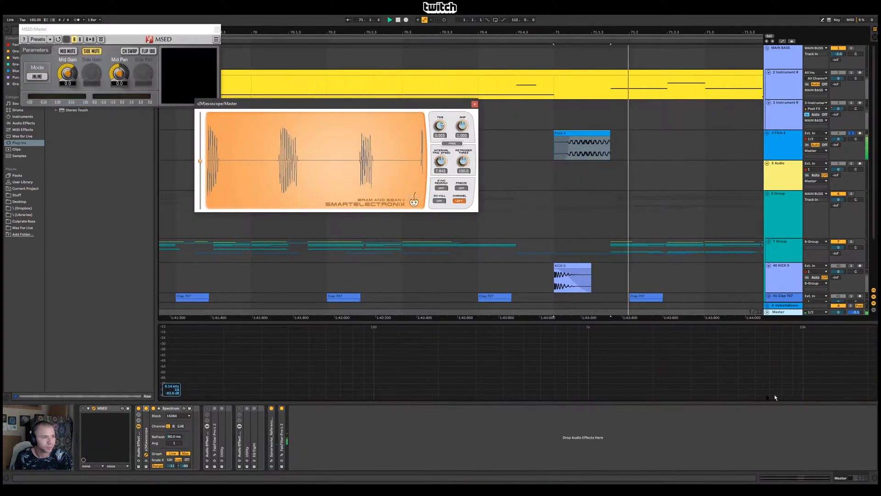
key("space")
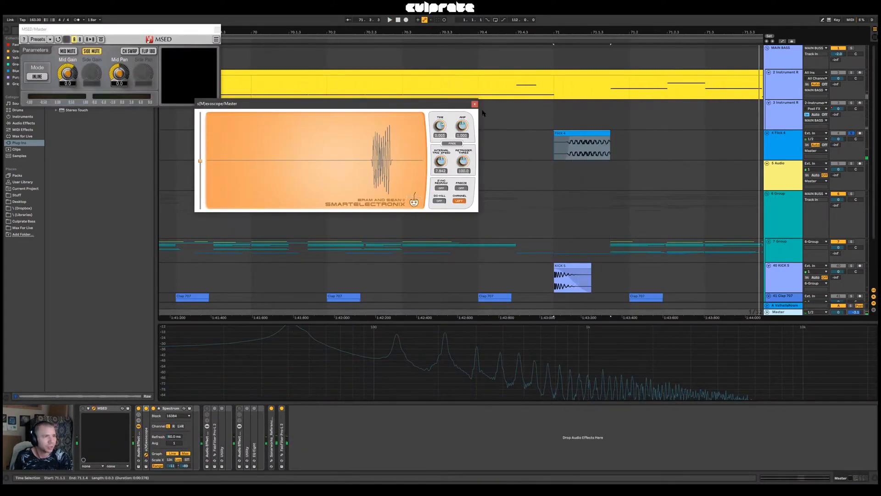
Close s(M)exoscope, set the bar 71 Flick 4 clip's gain to -3 dB and play it
left_click(475, 104)
double_click(581, 134)
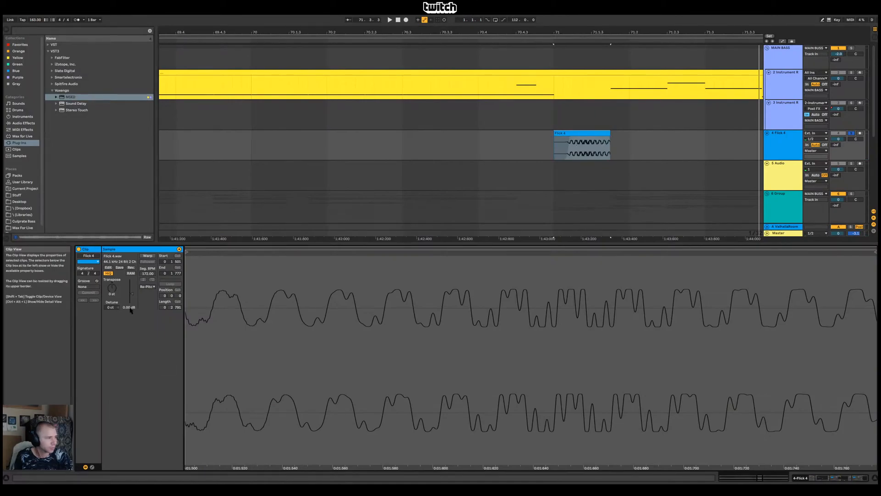
type("-3")
key("Return")
key("space")
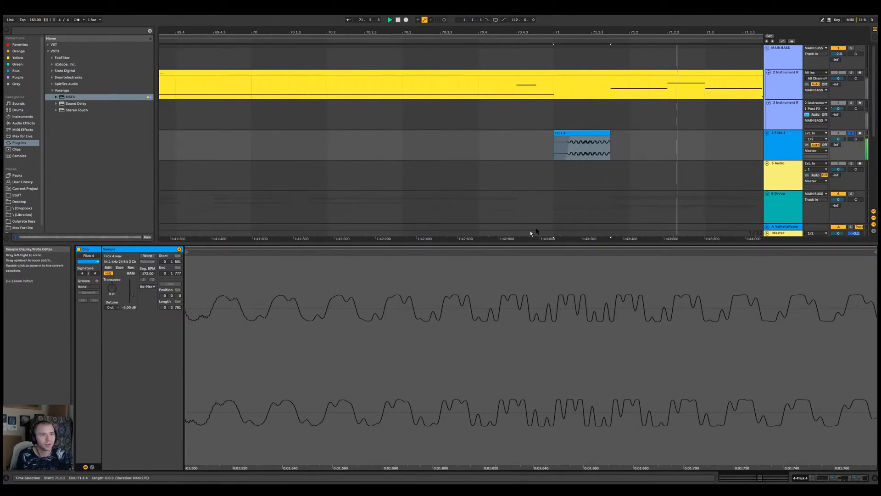
key("space")
Examine the quieter Flick 4 clip's level on the Master's Spectrum
left_click(795, 232)
double_click(795, 233)
key("space")
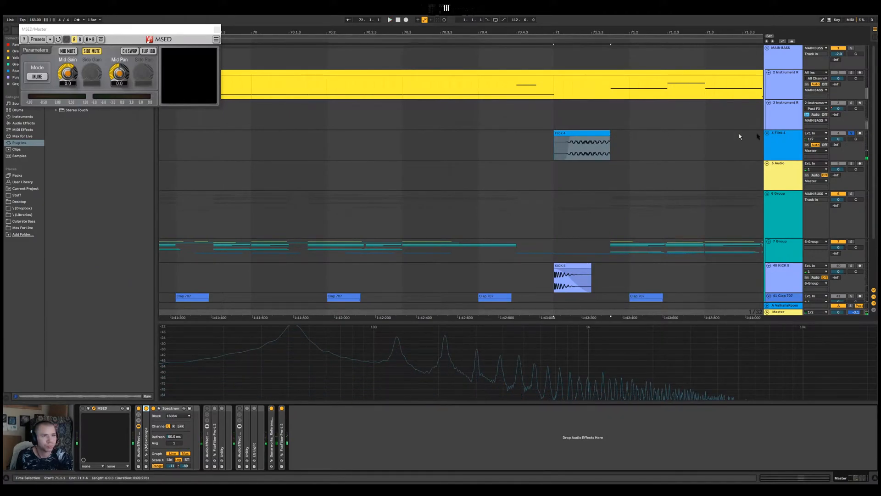
Automate EQ Eight's filter 2 on the Flick 4 track to switch off around the bar 71 clip only
left_click(785, 141)
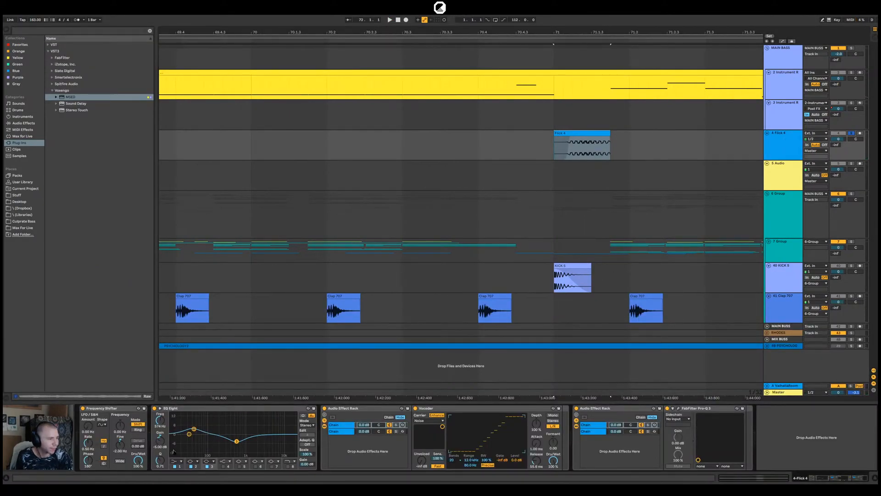
left_click(192, 466)
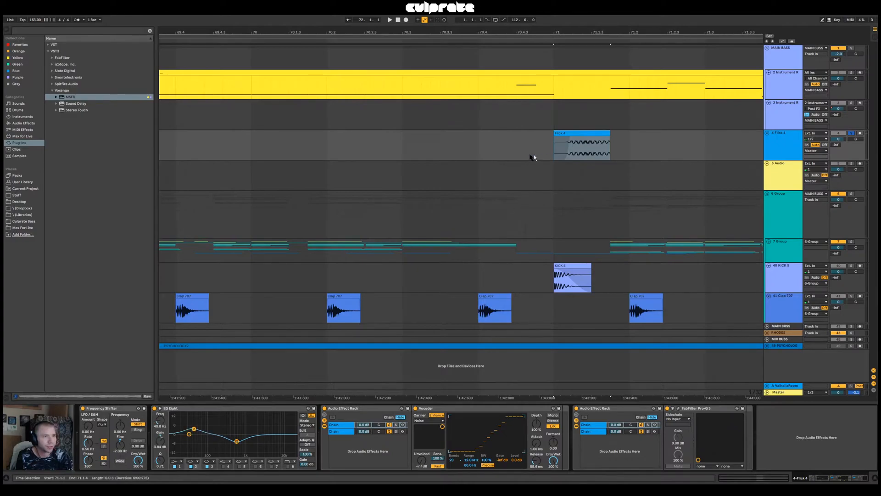
key("a")
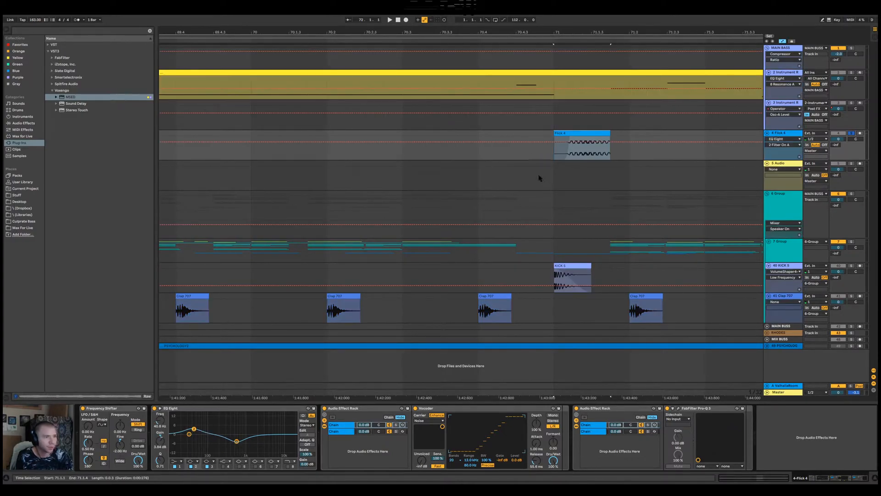
left_click_drag(546, 142, 558, 153)
left_click(623, 153)
left_click_drag(633, 153, 634, 142)
left_click(581, 133)
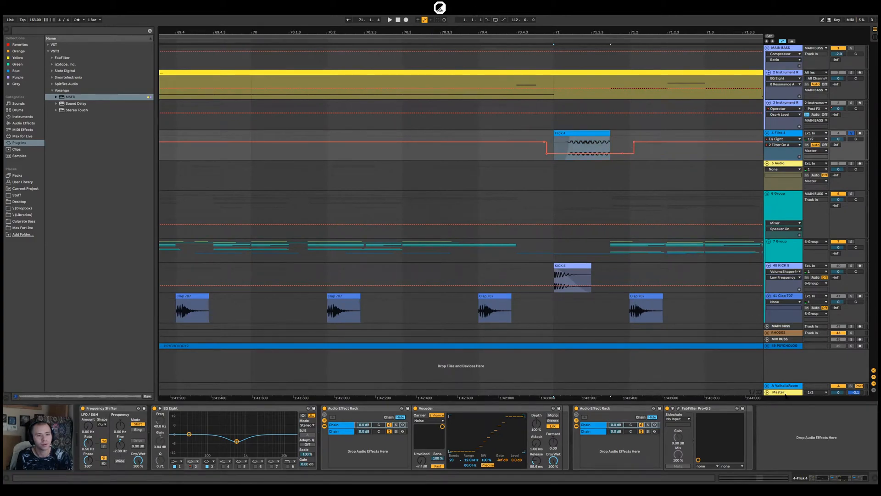
Play the bar 71 Flick 4 clip, examining it on the Master's Spectrum and in the full mix
left_click(779, 391)
key("space")
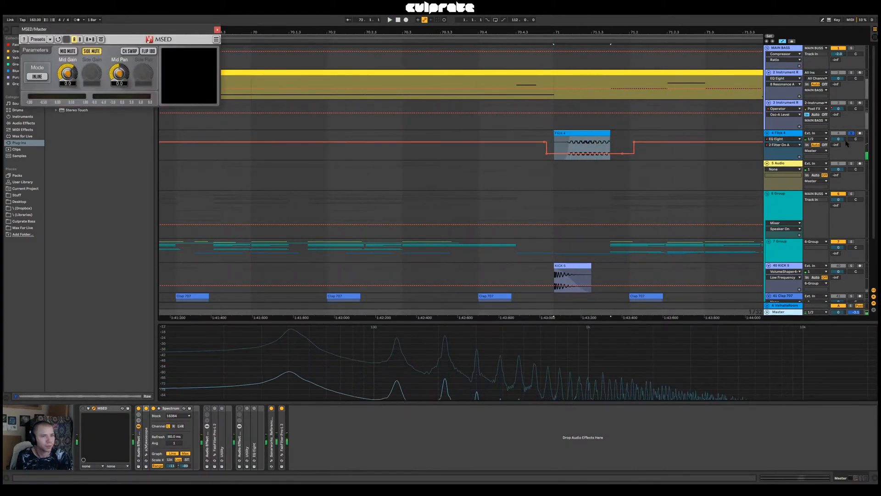
left_click(430, 177)
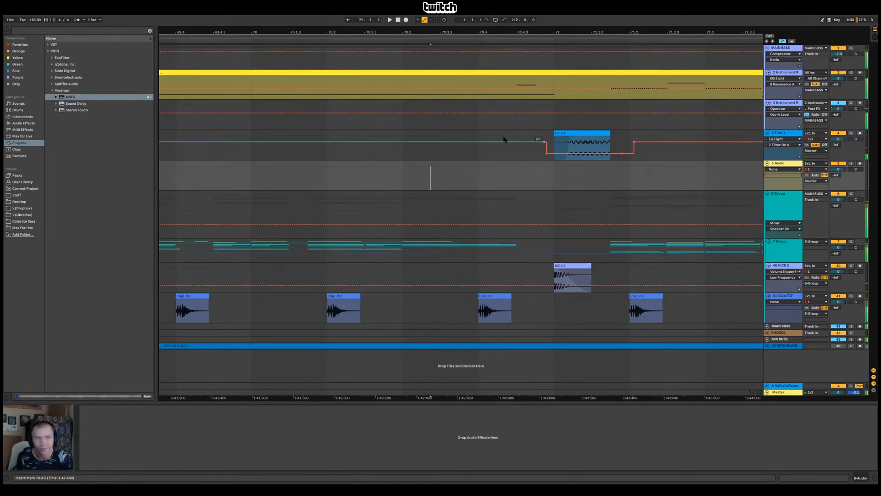
left_click(582, 147)
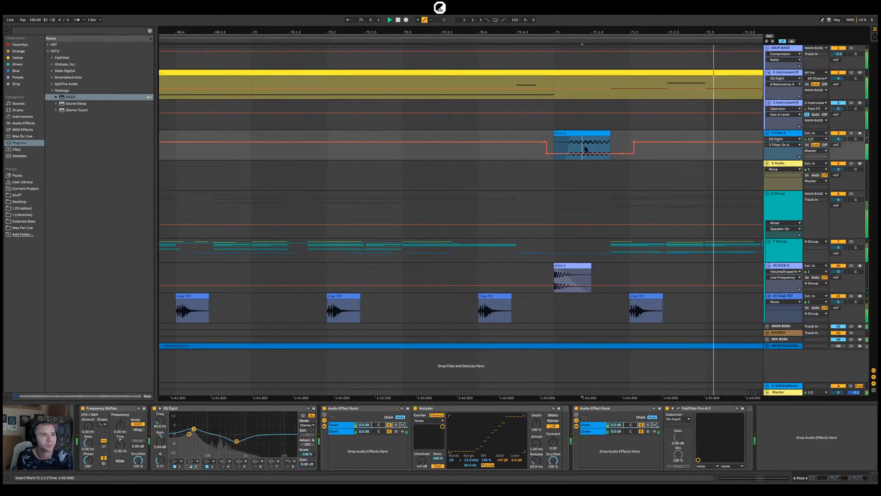
key("space")
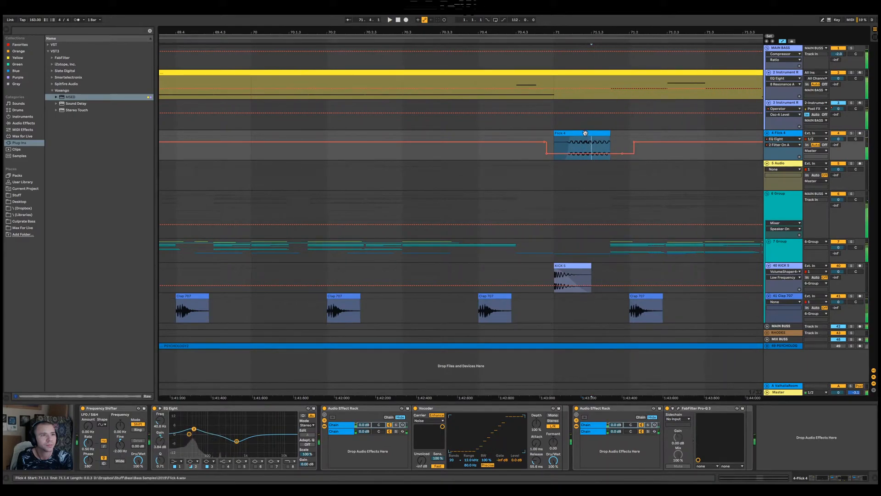
Select the bar 71 Flick 4 clip and play it repeatedly from 71.1.1 with all the other tracks
left_click(587, 134)
left_click_drag(588, 134, 554, 133)
key("space")
left_click_drag(630, 32, 473, 10)
key("space")
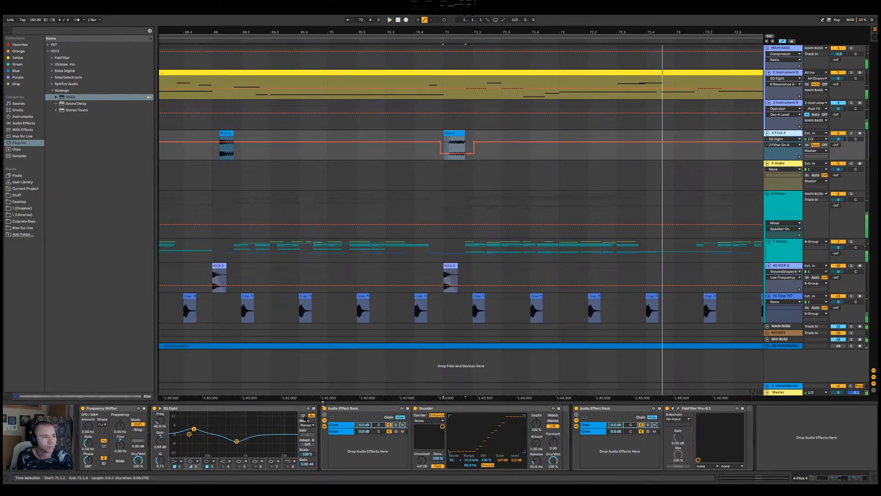
key("space")
key("space")
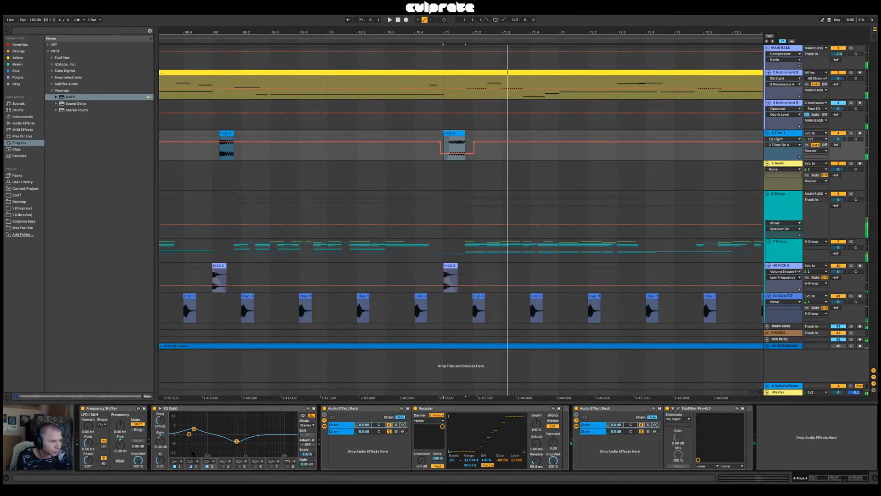
Delete the EQ Eight filter 2 automation from the Flick 4 track
left_click(193, 466)
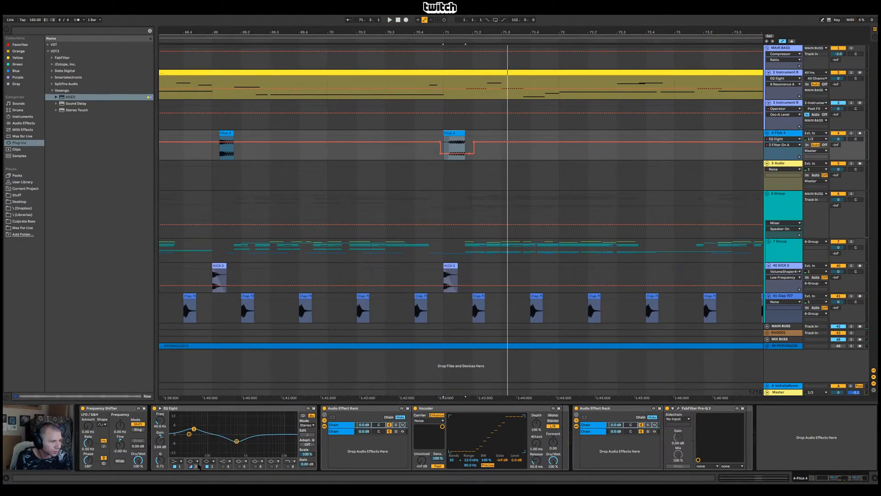
right_click(191, 468)
left_click(212, 451)
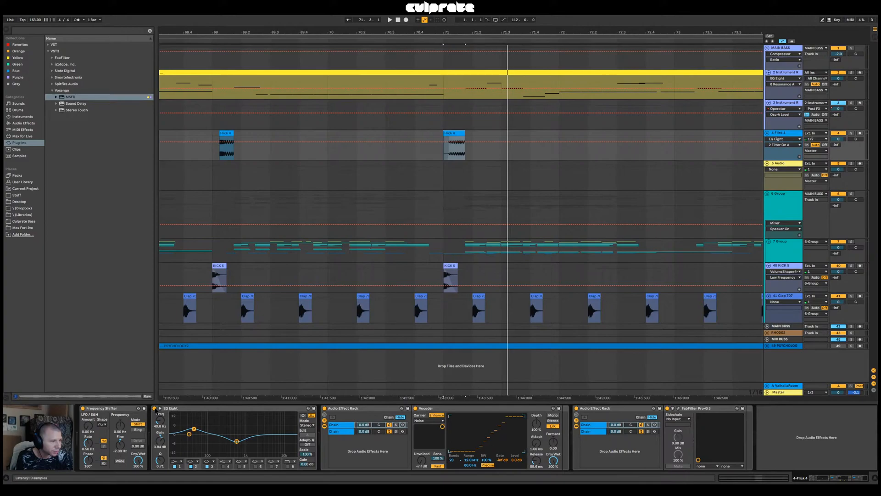
Automate EQ Eight's Device On parameter on Flick 4 to bypass the whole EQ around the bar 71 clip
key("space")
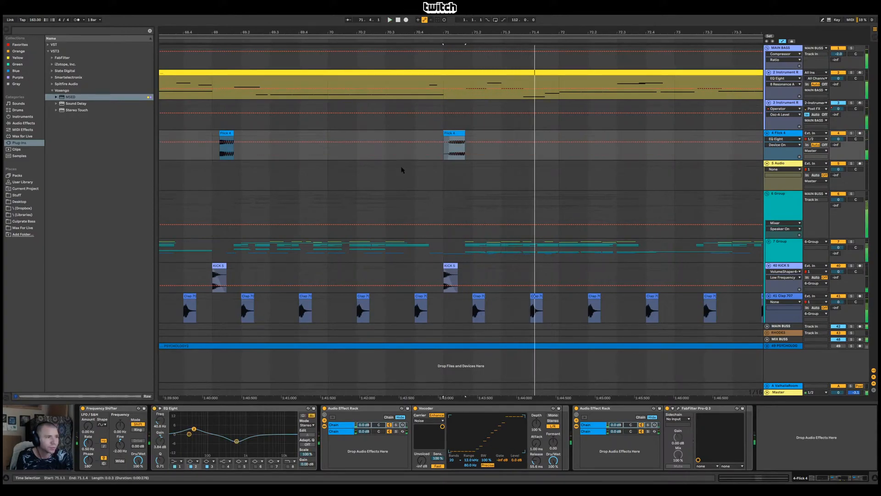
left_click(425, 143)
key("space")
left_click(433, 143)
left_click_drag(473, 144, 483, 141)
left_click(479, 153)
Play the mix from 71.1.1 while examining the low end on the Master's Spectrum
key("space")
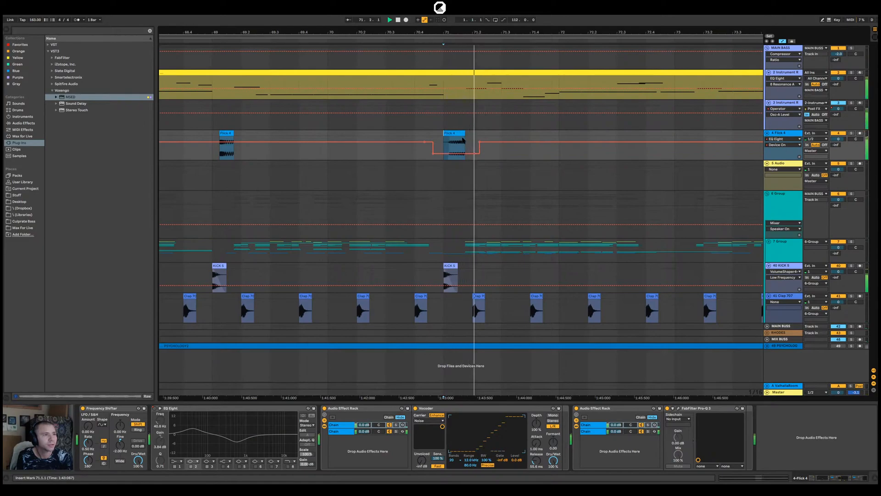
left_click(799, 392)
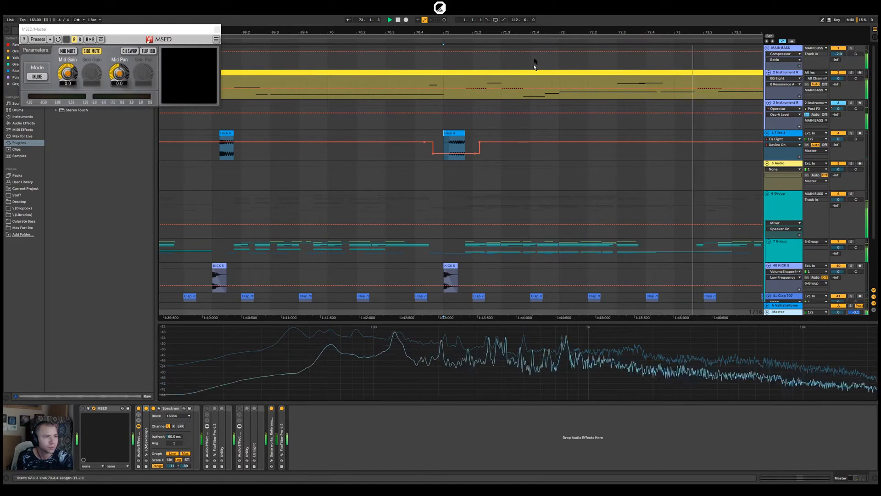
left_click_drag(534, 33, 517, 29)
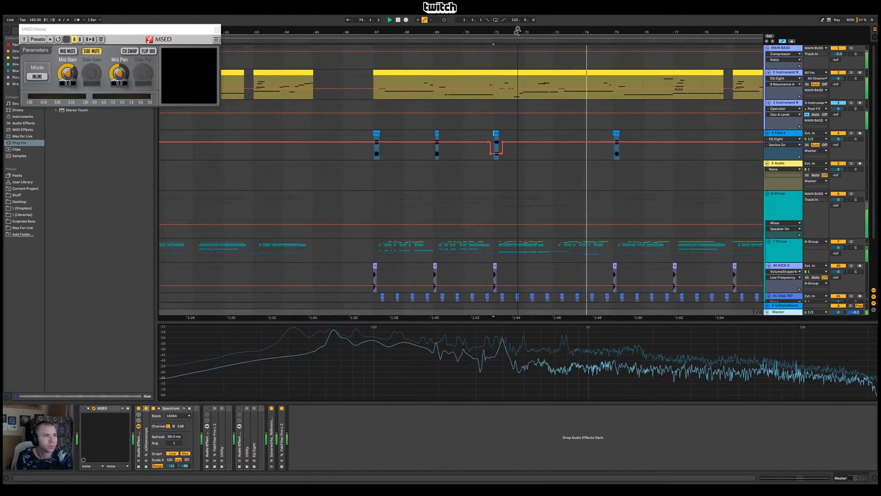
Audition the mix from 69.1.1 and examine the bar 69 hit on the Master's Spectrum
left_click(435, 146)
left_click(436, 41)
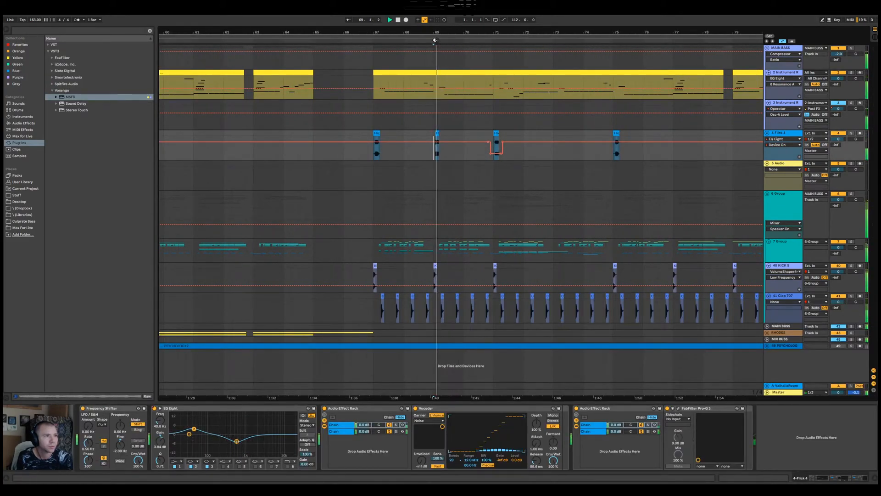
left_click_drag(433, 32, 436, 43)
key("space")
key("space")
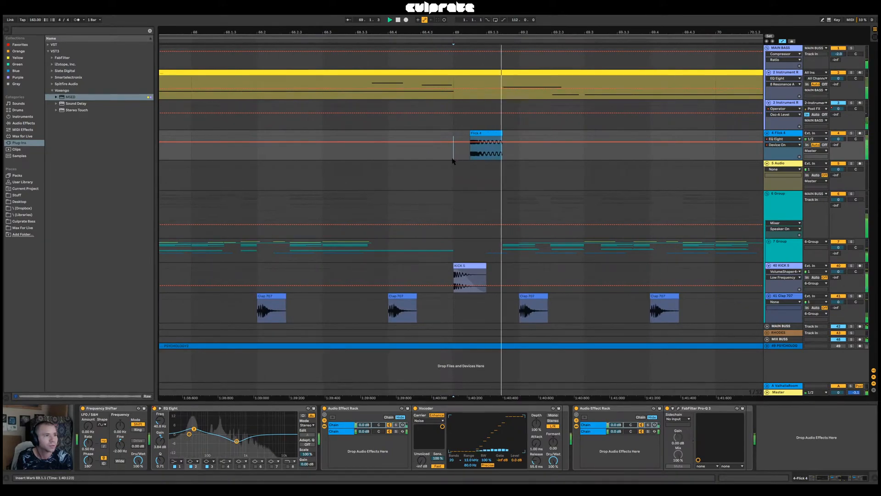
left_click_drag(516, 35, 452, 39)
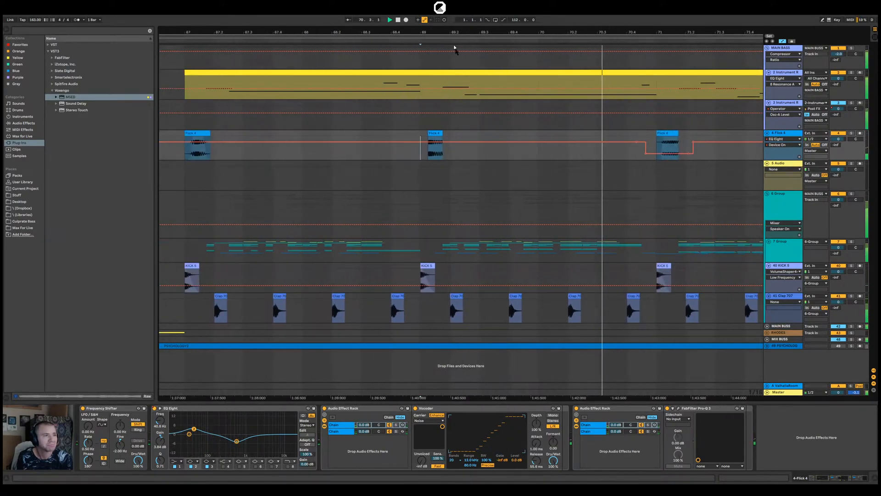
left_click(784, 393)
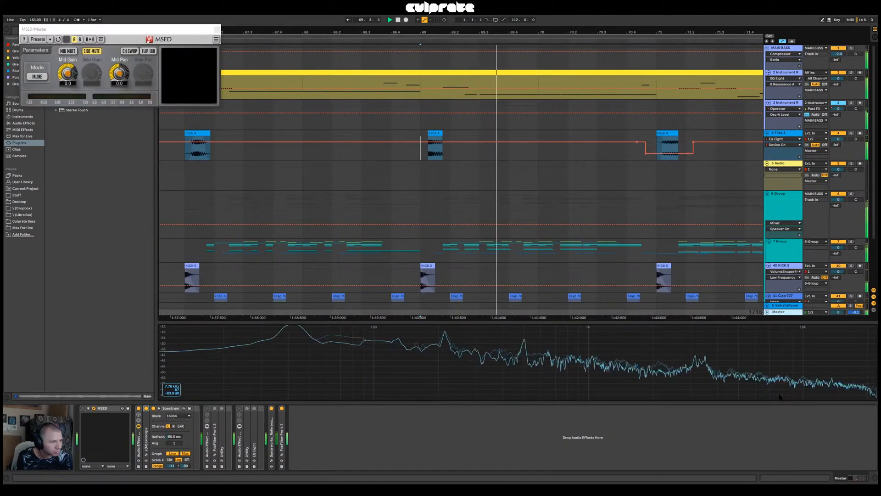
key("space")
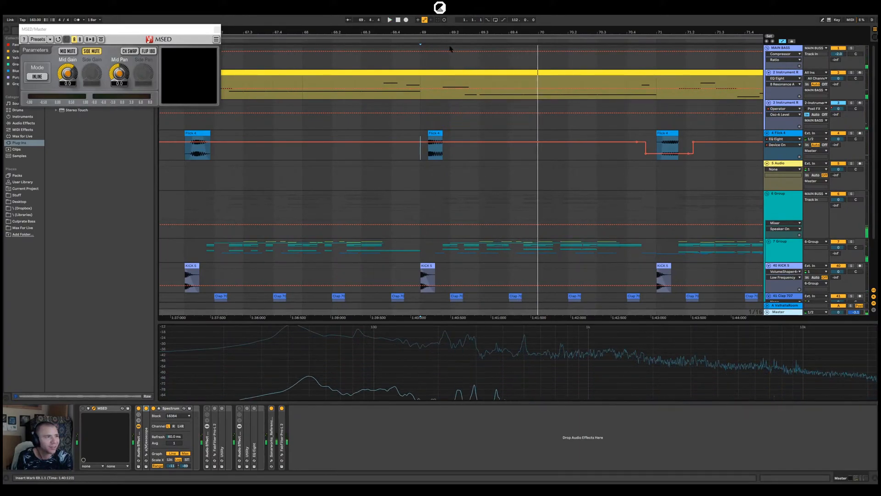
Hide the automation and add a fade-out to the end of the bar 69 Flick 4 clip
left_click_drag(436, 32, 455, 156)
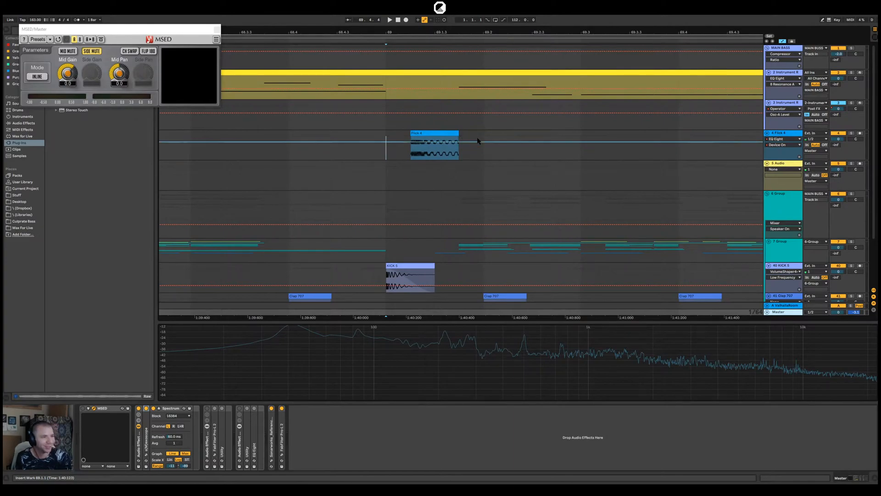
key("a")
left_click(454, 143)
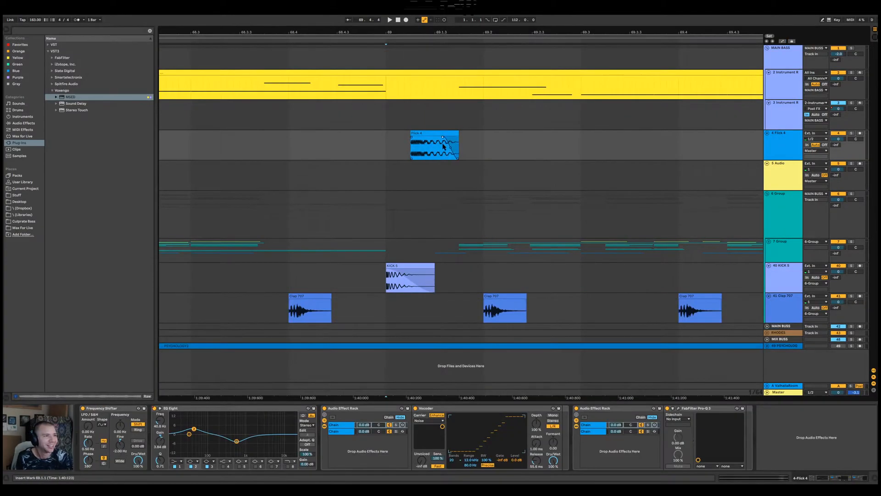
Play the faded Flick 4 clip from 69.1.1 and examine it on the Master's Spectrum
left_click(386, 145)
key("space")
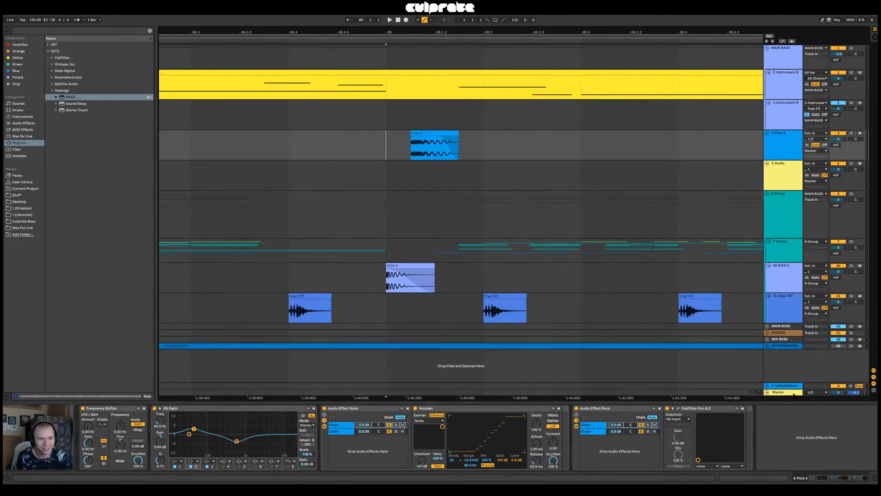
left_click(793, 393)
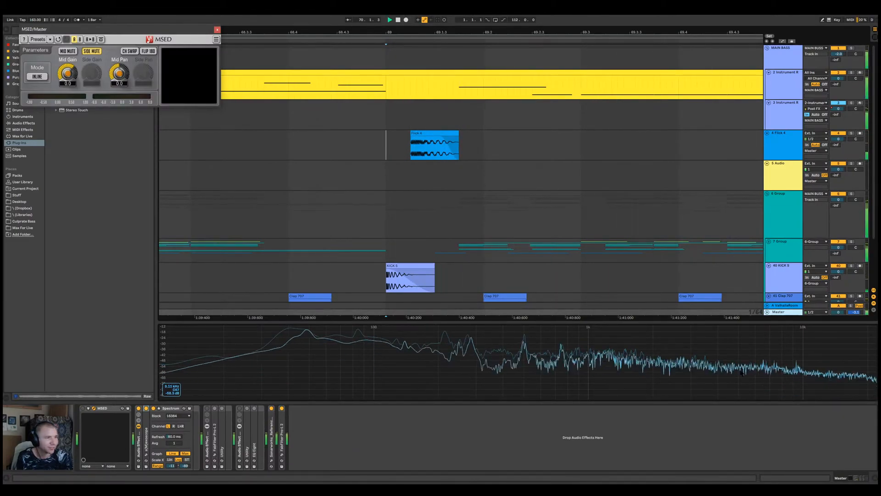
key("space")
Try a duplicate of the bar 69 Flick 4 clip just before 69.3, audition it and delete it
left_click_drag(462, 31, 404, 30)
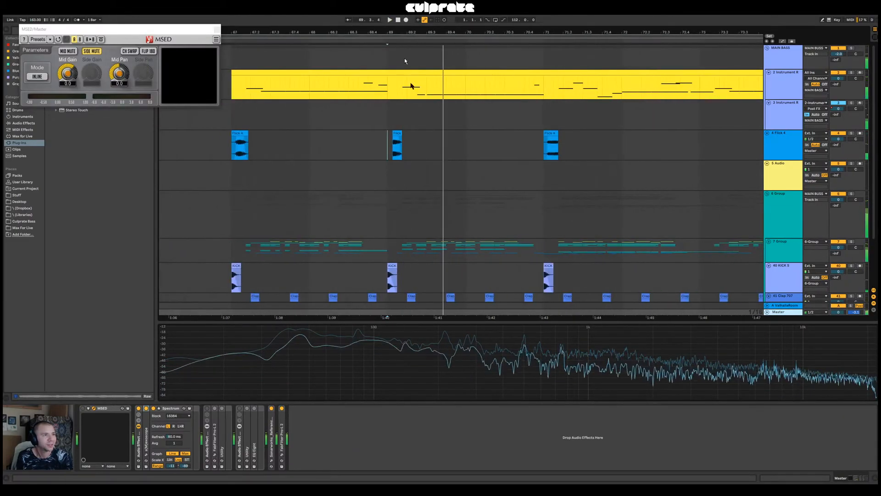
left_click_drag(399, 133, 432, 144)
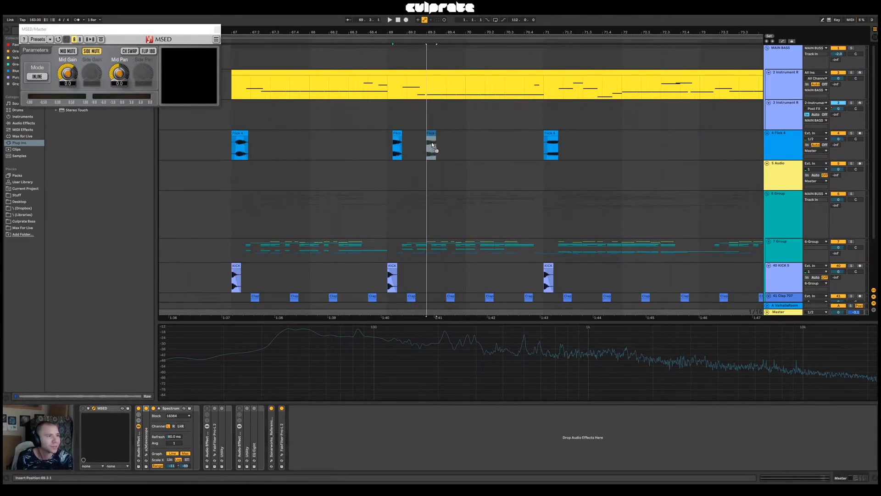
left_click_drag(431, 143, 421, 145)
left_click(385, 150)
key("space")
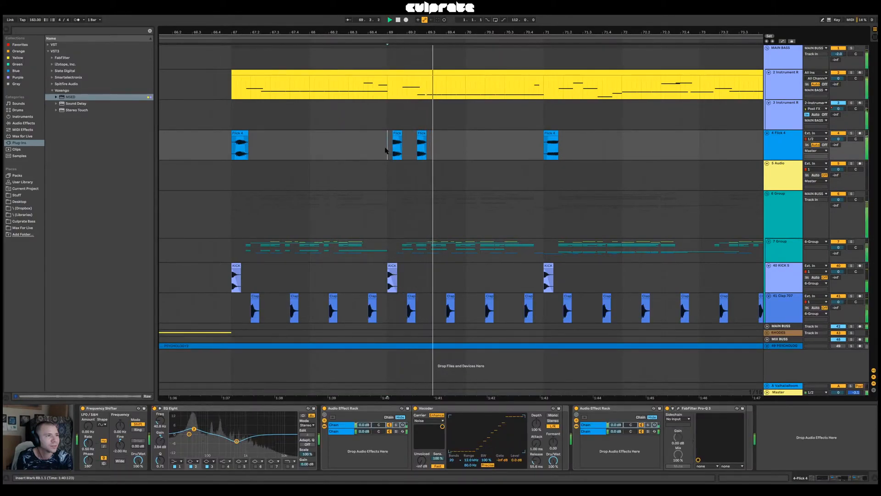
key("space")
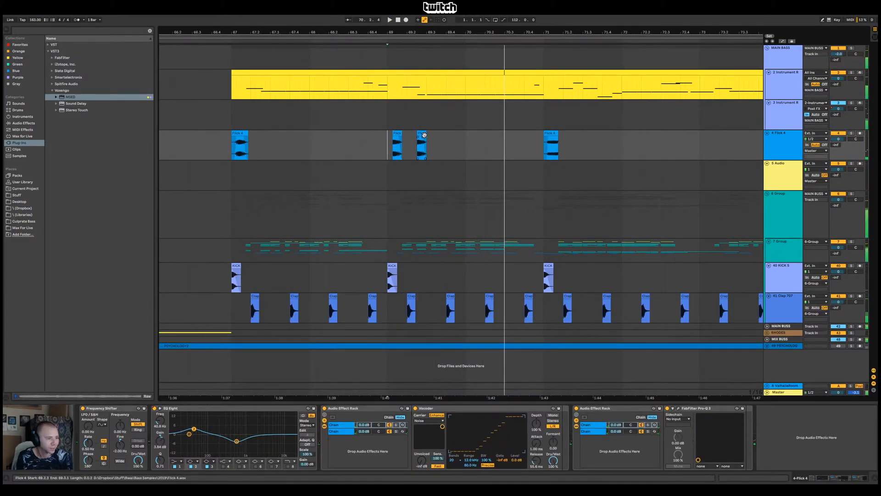
key("Delete")
Play the drop from just before bar 69, comparing the Flick 4 hits at bars 67 and 69
left_click(383, 147)
key("space")
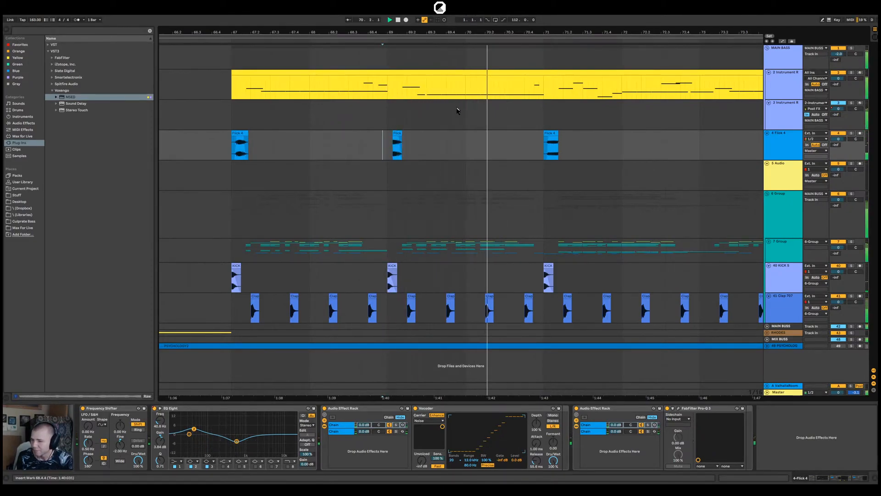
left_click_drag(439, 30, 439, 3)
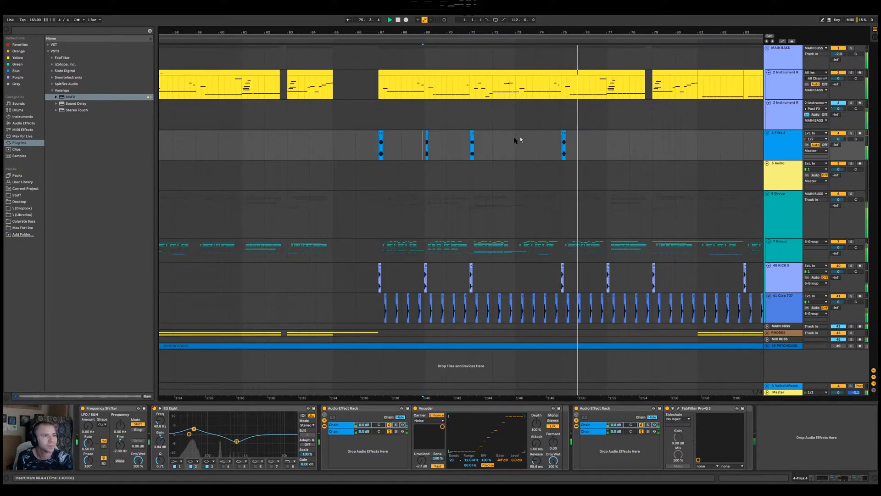
left_click(378, 123)
left_click(420, 121)
Replace the bar 67 Flick 4 clip with a copy of the bar 69 clip, deleting the original clip's leftover pieces
left_click_drag(374, 30, 376, 119)
left_click(689, 134)
left_click_drag(689, 134, 413, 146)
left_click(423, 133)
key("Delete")
left_click(400, 133)
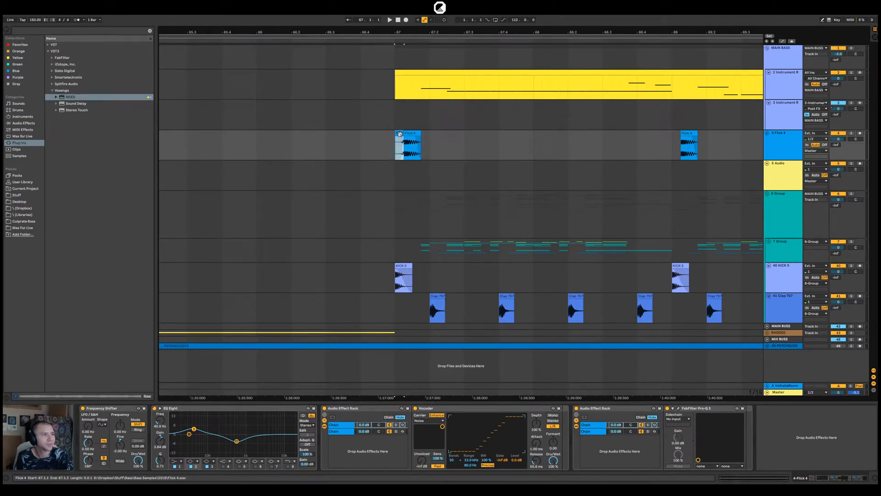
key("Delete")
Audition the replaced bar 67 Flick 4 clip, undo the replacement and play from just before bar 67
left_click(369, 148)
key("space")
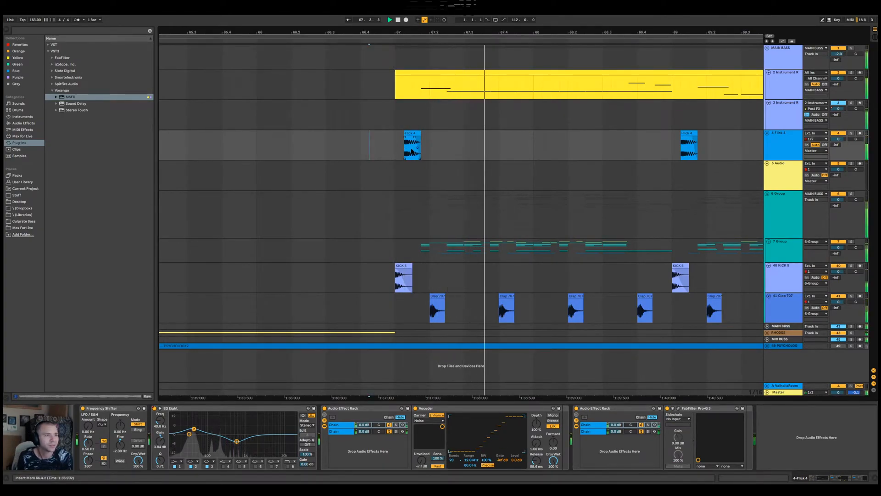
key("ctrl+z")
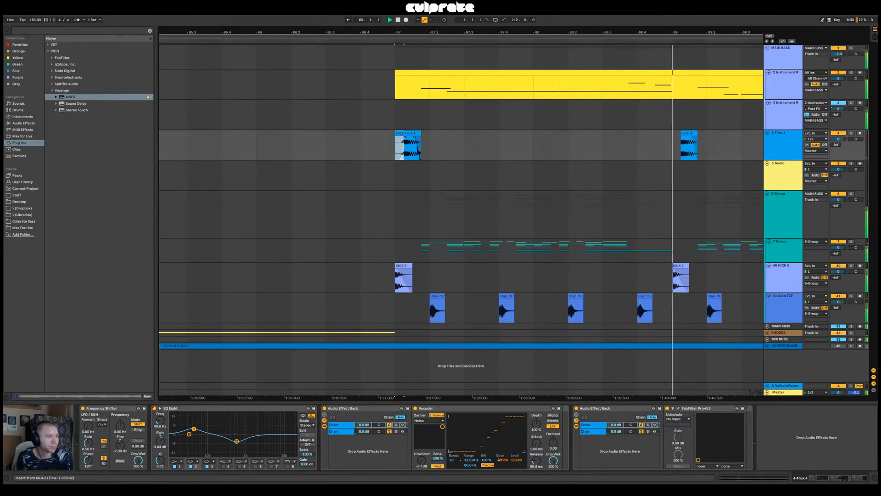
key("ctrl+z")
left_click(378, 146)
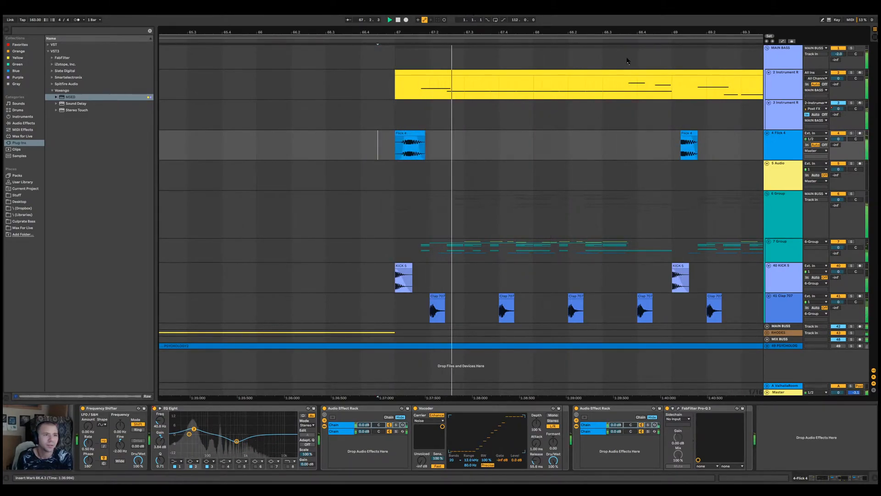
Swap the Flick 4 clips at bars 69 and 71, and play the arrangement from just before bar 65
left_click_drag(623, 33, 413, 19)
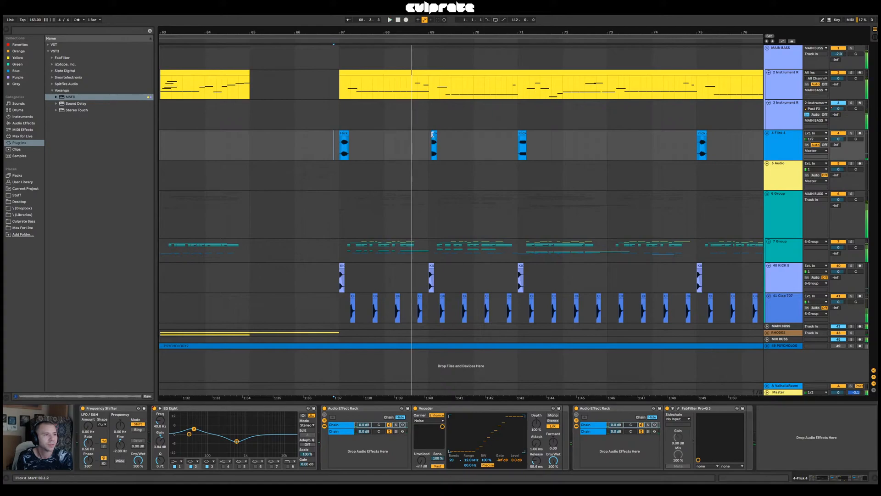
left_click(433, 134)
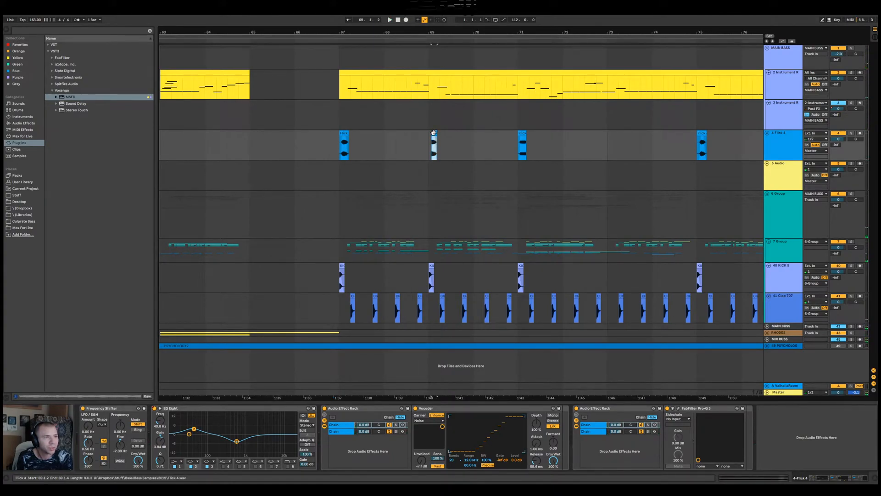
mouse_move(433, 133)
left_mouse_down()
mouse_move(569, 135)
mouse_move(434, 136)
left_mouse_up()
left_click_drag(572, 139, 528, 139)
left_click(243, 155)
key("space")
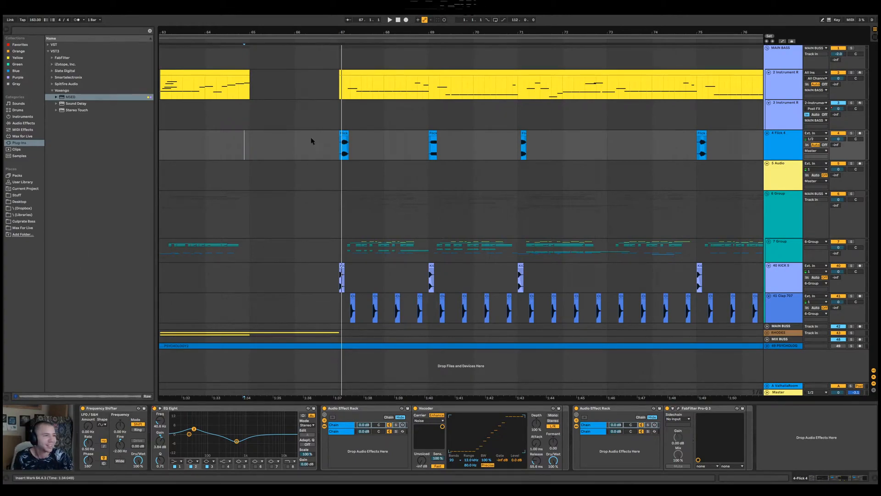
Play the drop from bar 67, checking how the Flick 4 hits sit with the kick and basses around bar 71
left_click(340, 121)
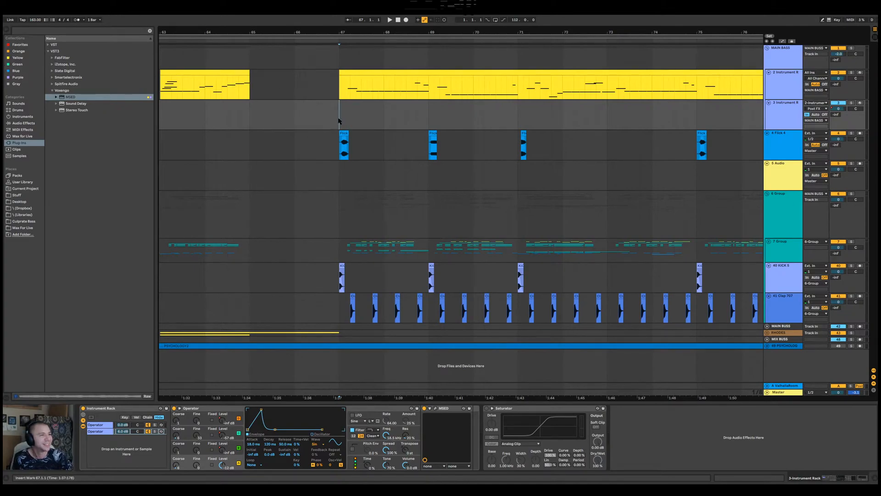
key("space")
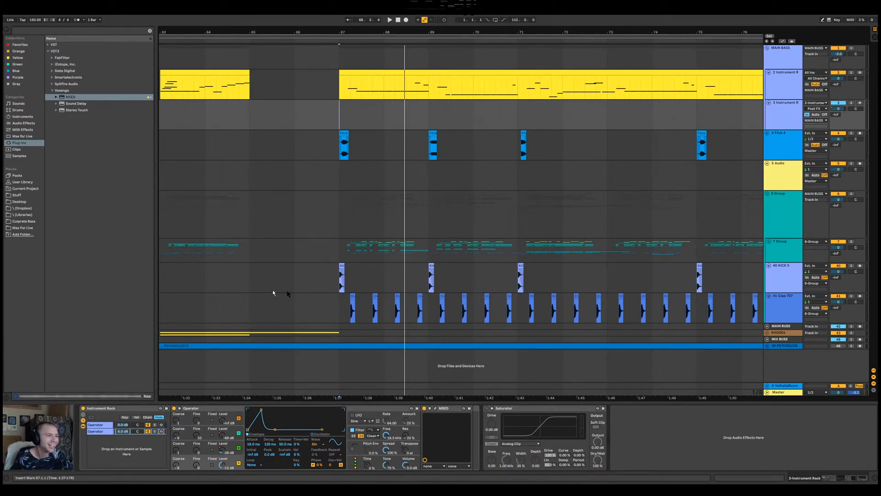
left_click(339, 220)
key("space")
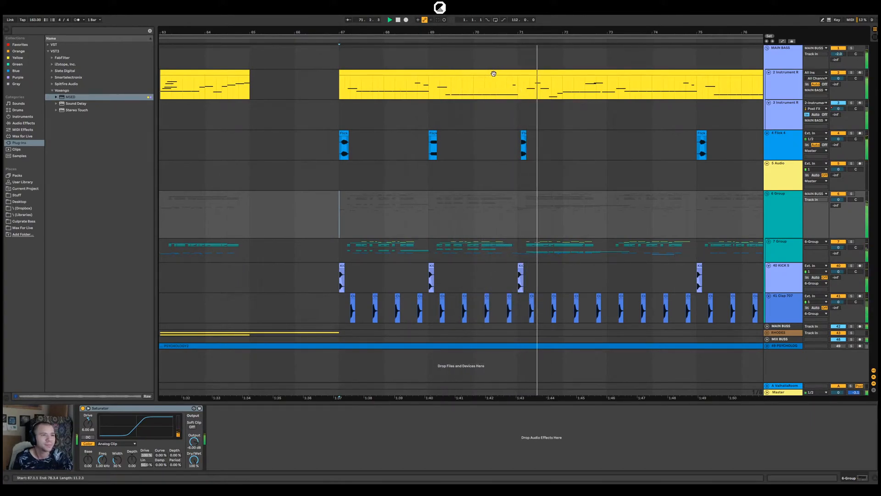
left_click_drag(518, 33, 482, 83)
key("space")
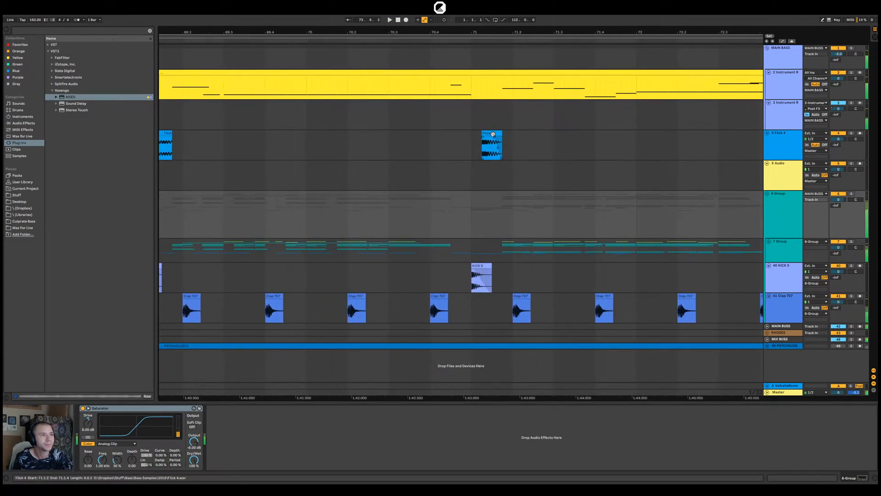
left_click_drag(485, 32, 423, 14)
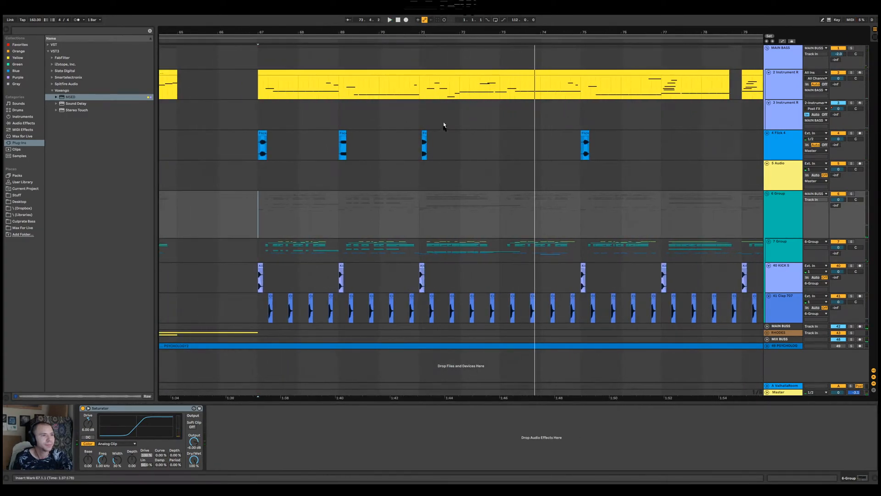
Replace the bar 75 Flick 4 clip by duplicating the four-bar section from bar 71 to bar 75
left_click(423, 137)
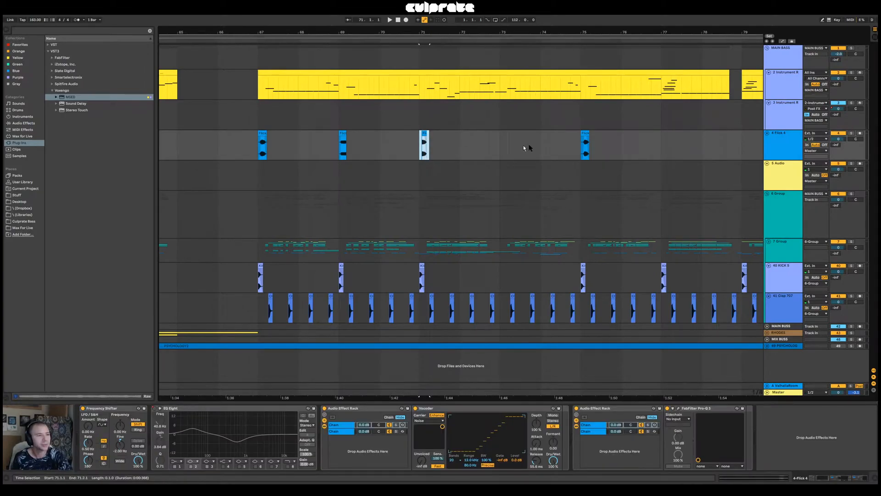
left_click(585, 145)
key("Delete")
left_click(419, 146)
left_click_drag(420, 146, 580, 147)
key("ctrl+d")
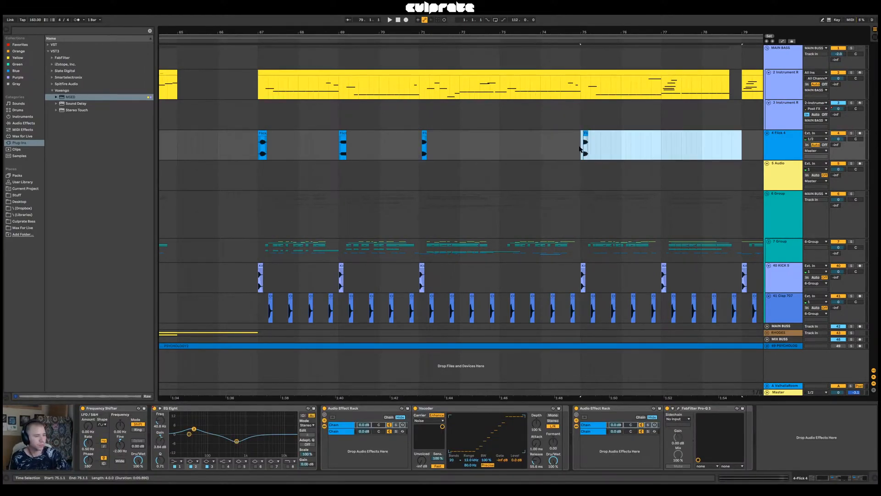
Replace the bar 71 Flick 4 clip with the one from bar 69, and play the drop from bar 67
left_click_drag(455, 152, 406, 149)
key("Delete")
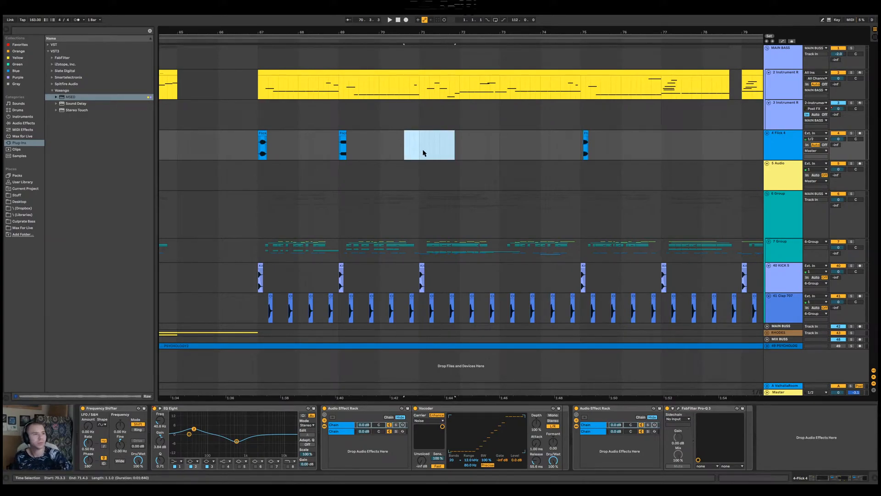
left_click(423, 153)
left_click_drag(342, 133, 423, 147)
left_click(260, 150)
key("space")
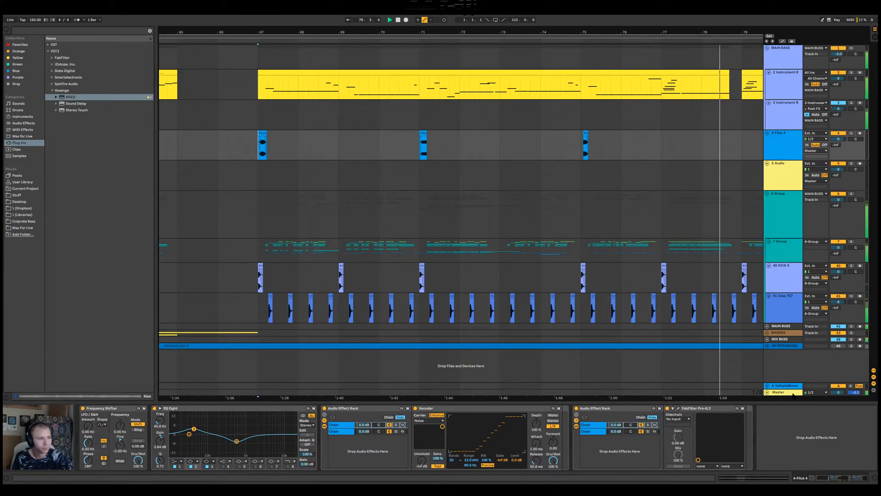
left_click_drag(606, 30, 446, 37)
key("space")
Try a copy of the bar 71 Flick 4 clip at 78.4.1, leading into bar 79, and audition it
left_click_drag(374, 147, 487, 142)
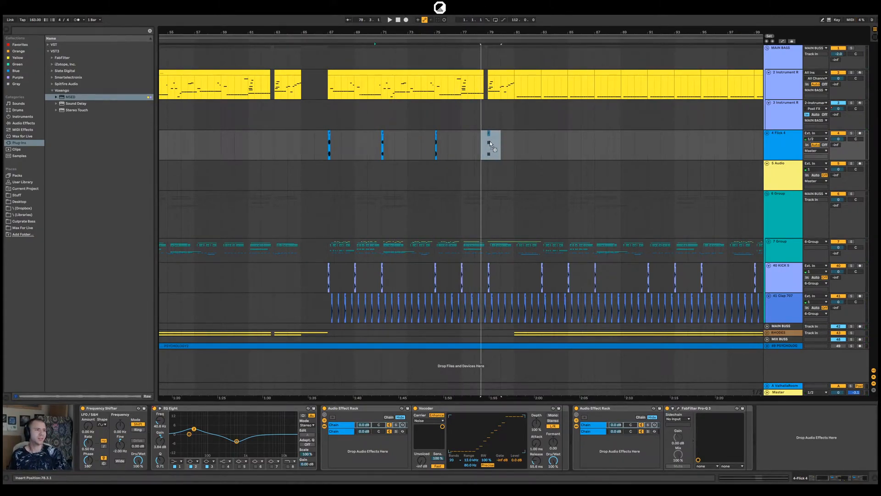
left_click_drag(490, 144, 490, 144)
left_click_drag(487, 32, 488, 78)
mouse_move(499, 141)
left_mouse_down()
mouse_move(481, 136)
mouse_move(491, 133)
left_mouse_up()
key("space")
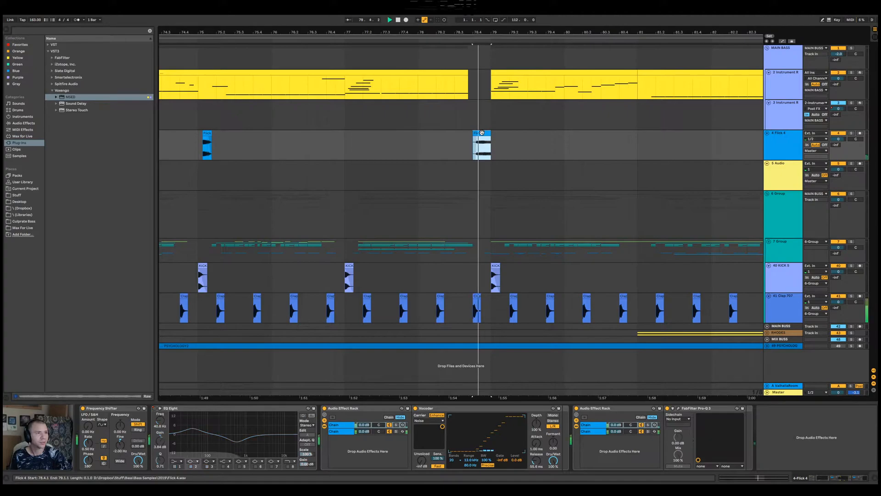
left_click(419, 147)
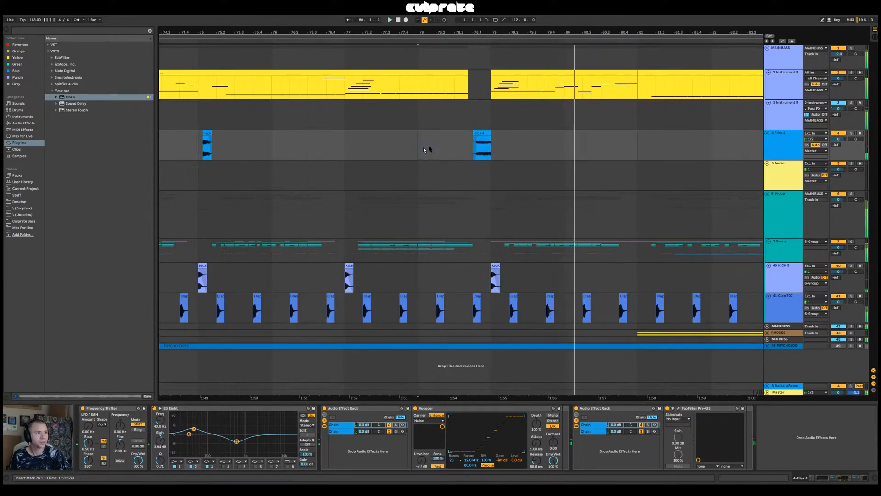
left_click(485, 134)
key("space")
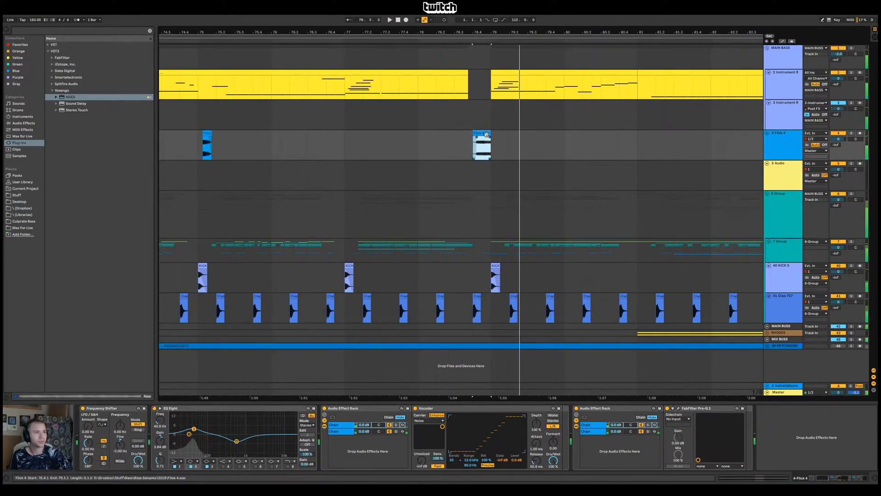
Undo a deletion of the Flick 4 track and delete only the Flick 4 clip just before bar 79
left_click(788, 149)
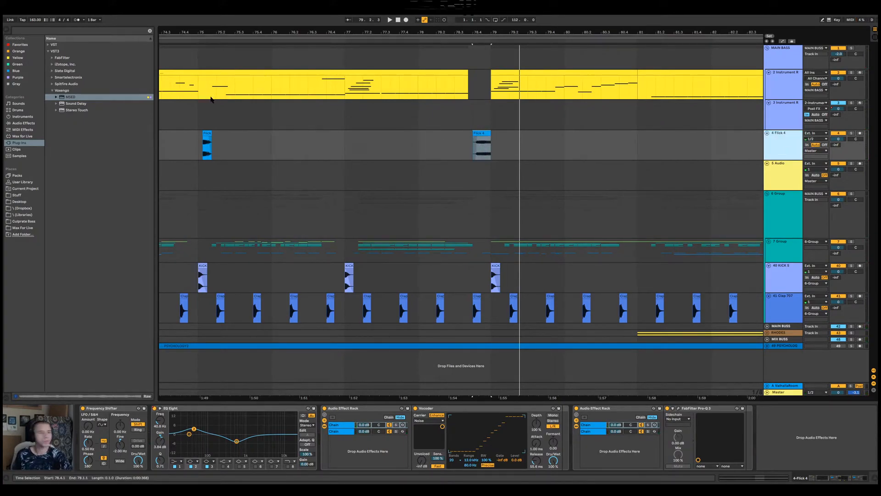
key("Delete")
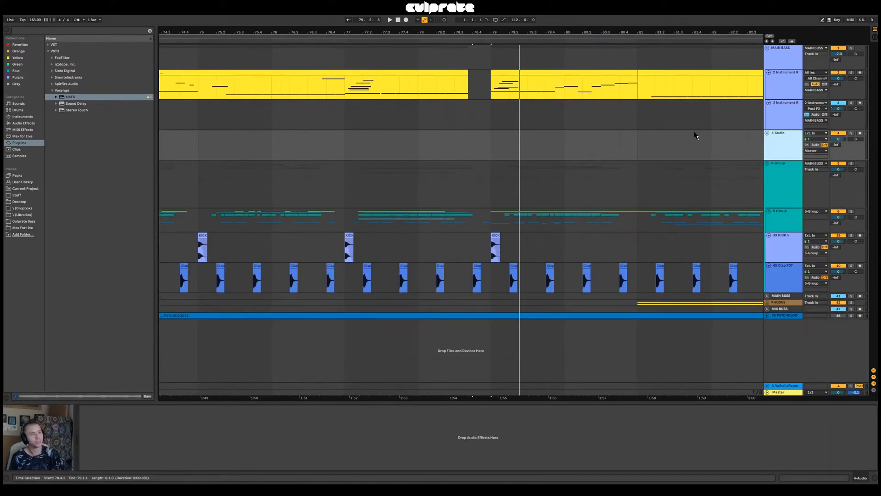
key("ctrl+z")
left_click_drag(454, 146, 534, 147)
key("Delete")
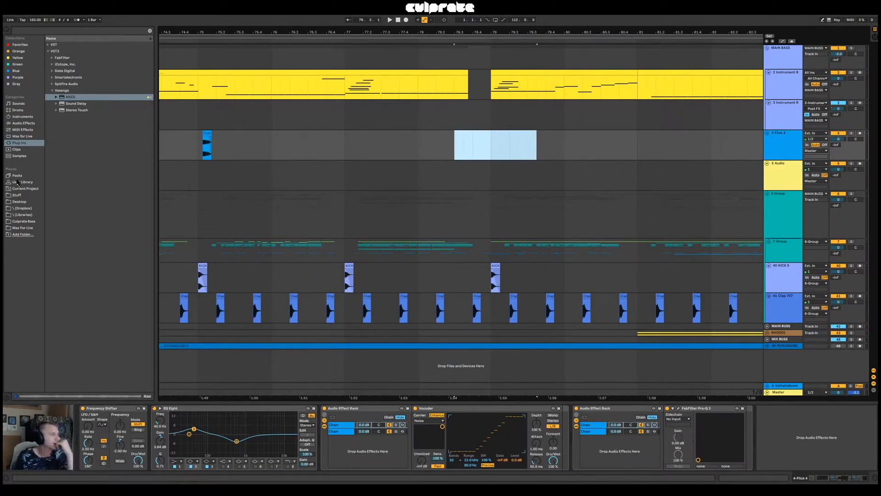
Audition Flick bass samples from the Stuff folder, including Flick 6, Flick 10 Verb and Flick 12
left_click(17, 195)
left_click(85, 254)
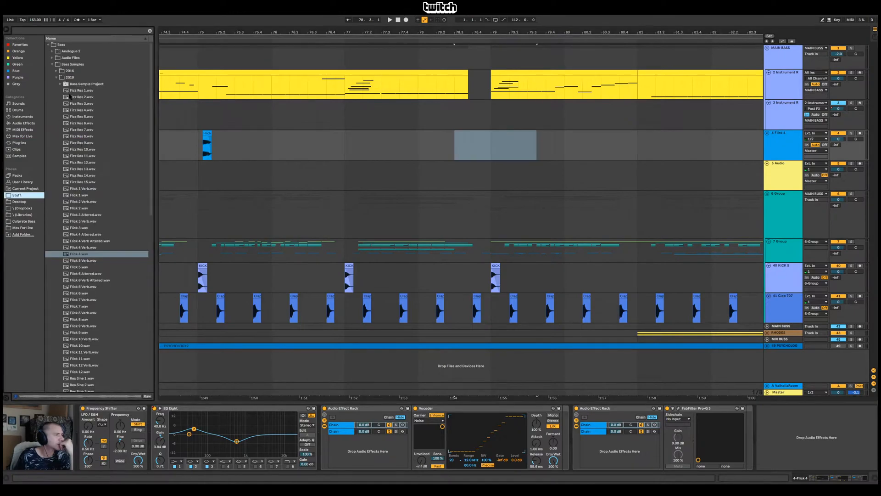
left_click(87, 300)
left_click(88, 295)
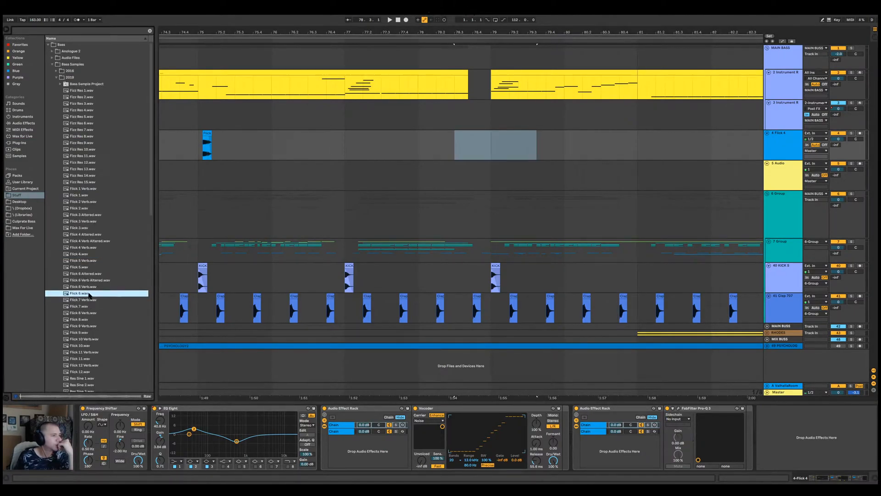
left_click(85, 340)
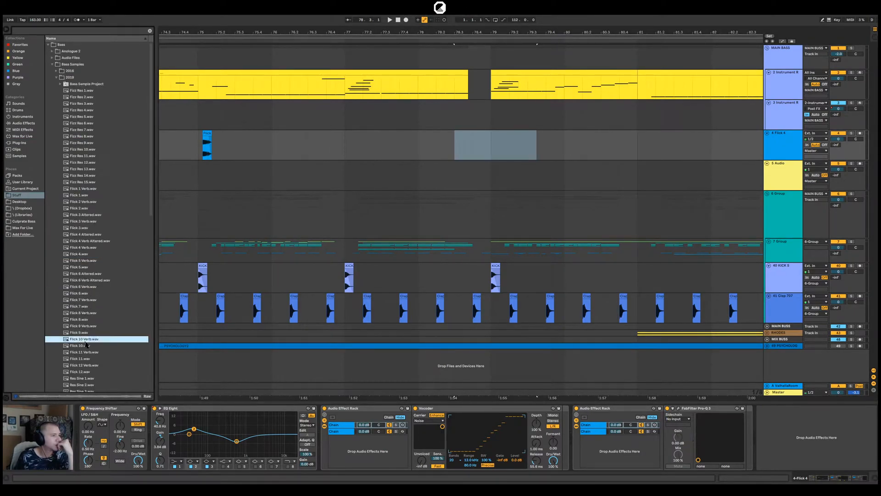
key("Down")
left_click(87, 371)
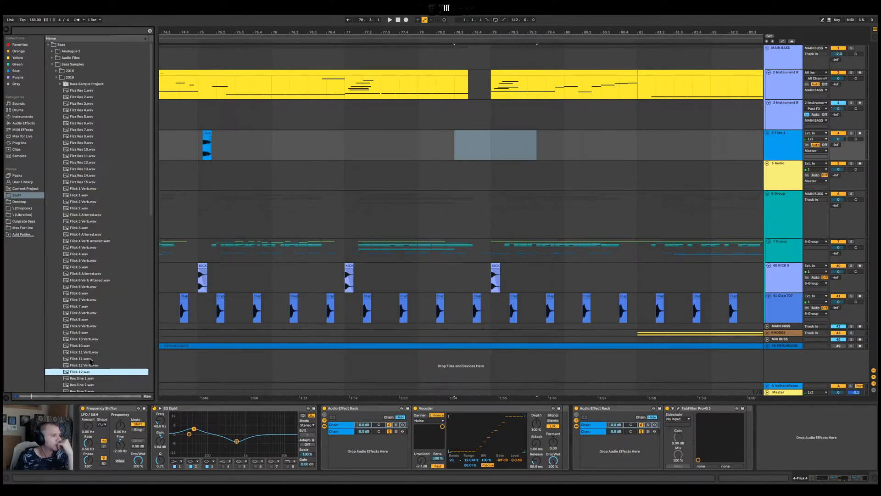
Audition the square, saw and Res Sine bass samples further down the folder, ending on Res Sine 1.wav
scroll(89, 367, "down", 2)
scroll(93, 382, "down", 2)
left_click(90, 362)
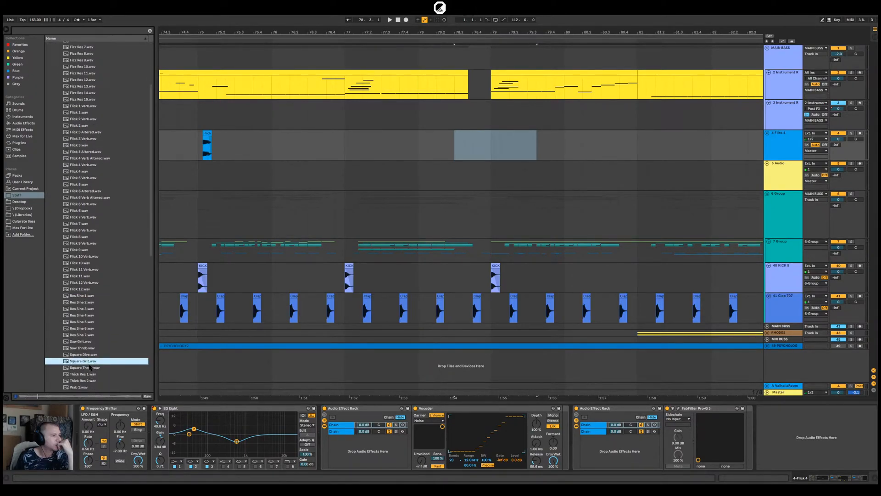
key("Up")
key("Up")
key("Up")
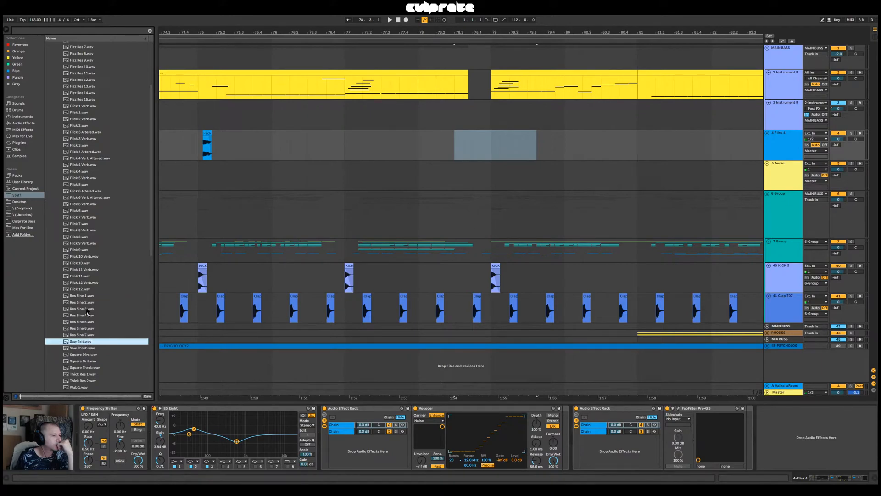
left_click(90, 349)
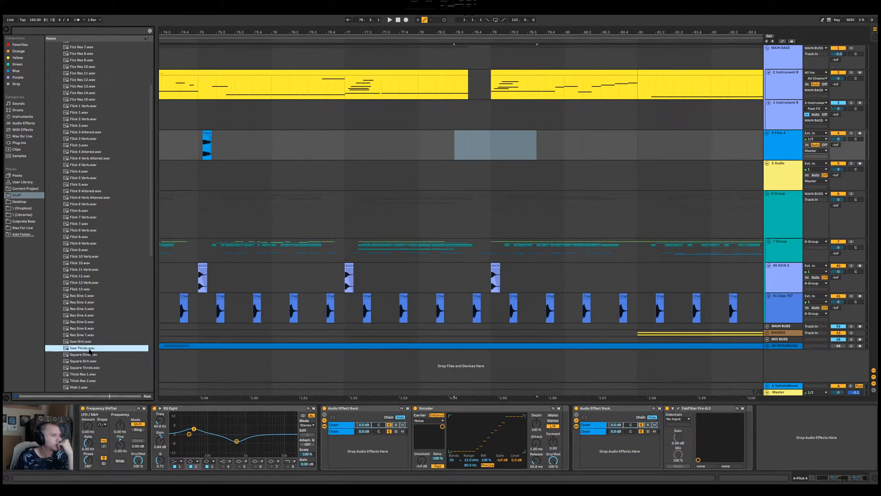
left_click(86, 290)
left_click(89, 296)
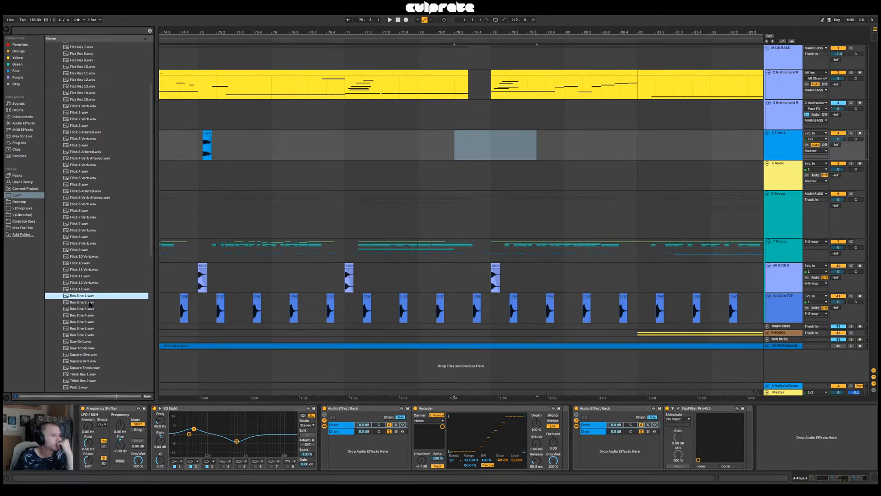
Place Res Sine 1.wav on the Flick 4 track at 78.2.1 and play from bar 77
left_click_drag(90, 304, 435, 145)
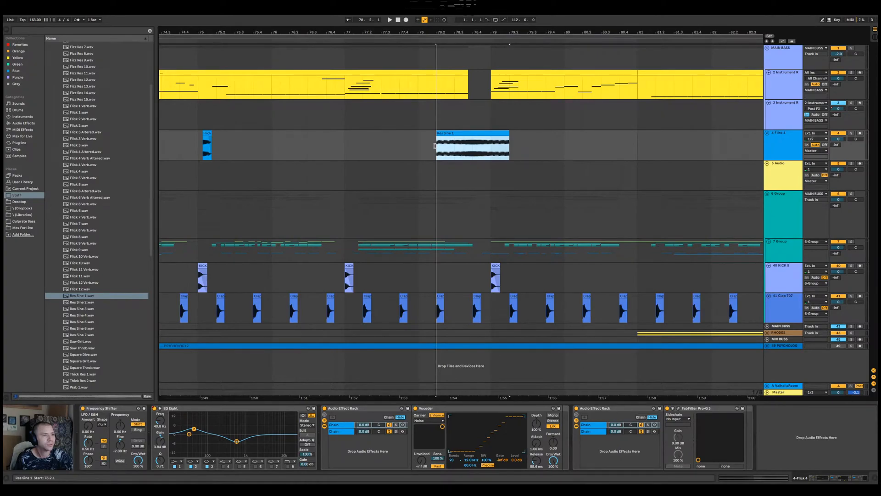
left_click_drag(462, 32, 475, 12)
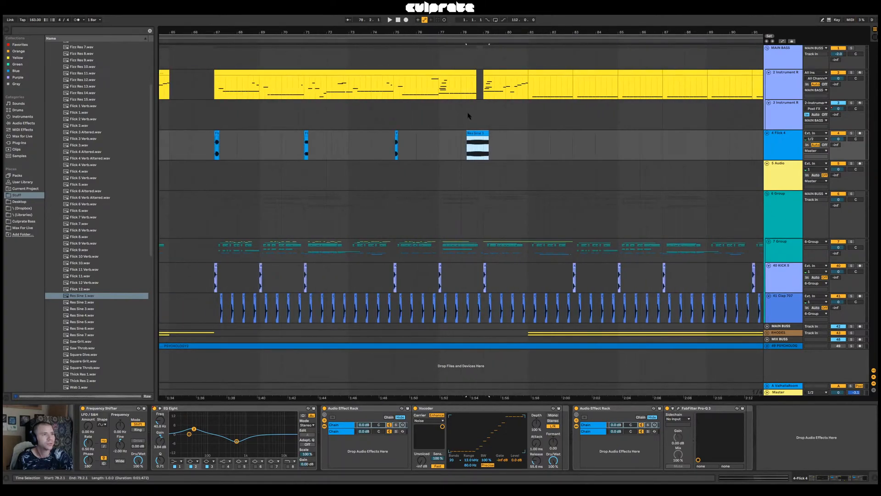
left_click(439, 118)
key("space")
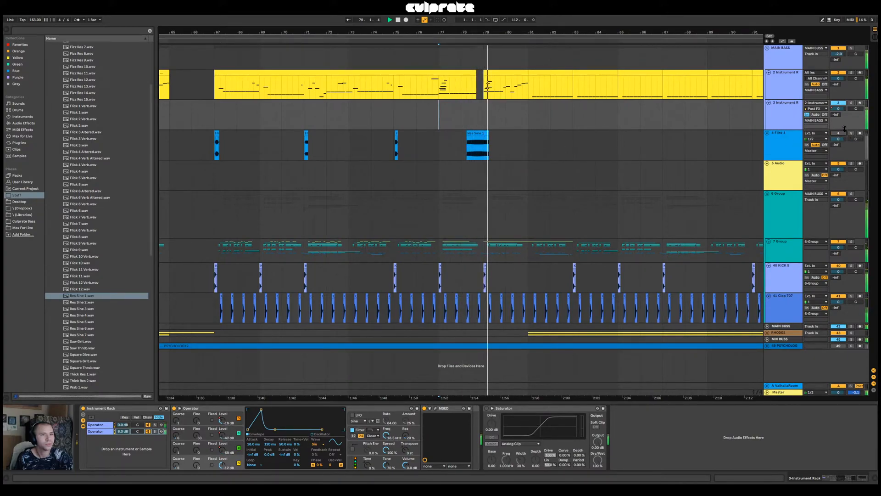
key("space")
Move the Res Sine 1 clip to start at 78.1.1 so it ends at bar 79, and audition it from bar 77
left_click_drag(472, 133, 465, 134)
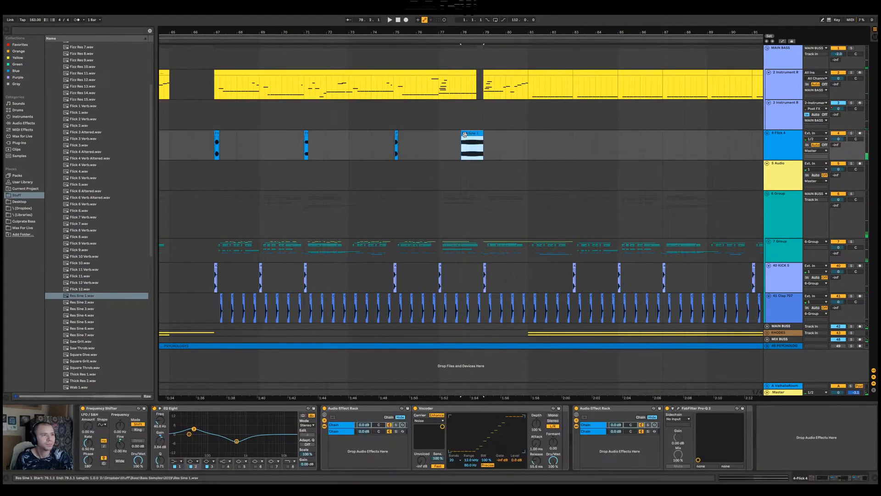
left_click(439, 126)
key("space")
left_click_drag(466, 33, 466, 52)
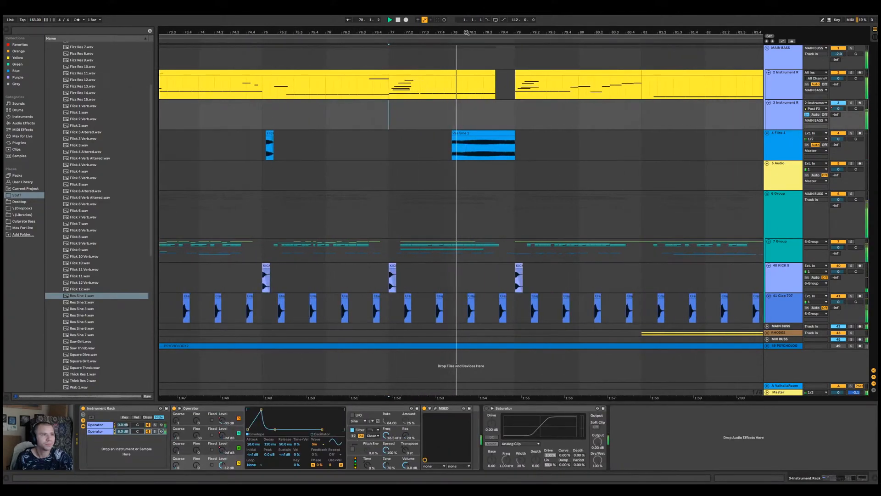
left_click(499, 134)
key("space")
Add a new audio track below Flick 4 and move the Res Sine 1 clip onto it at the same time position
left_click(780, 143)
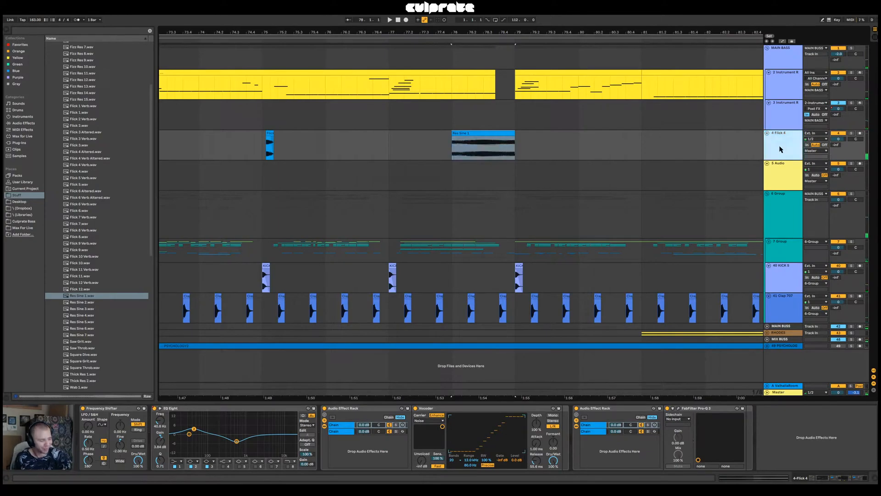
key("ctrl+t")
left_click_drag(500, 133, 500, 165)
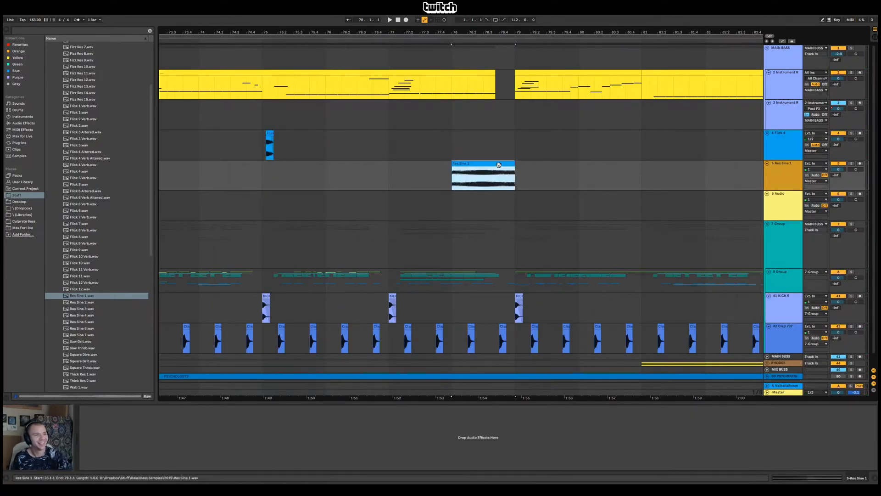
Solo the Res Sine 1 track and play its clip while examining the frequency spectrum on the Master track
left_click(851, 162)
left_click(777, 392)
key("space")
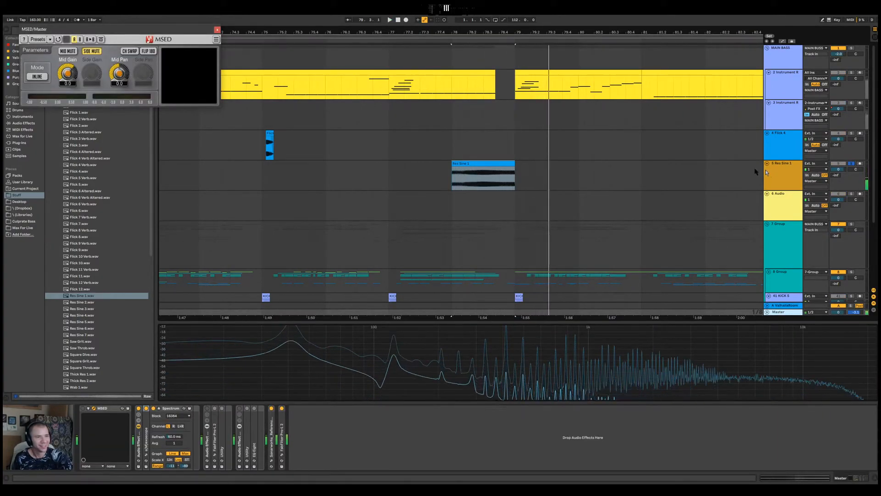
Turn off Warp for the Res Sine 1 clip, transpose it to -1 st, and play it while checking the Master spectrum
double_click(498, 163)
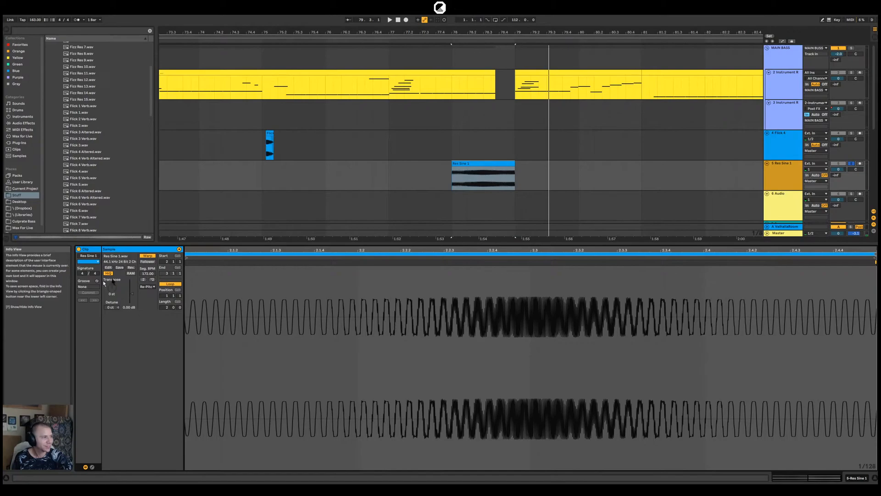
left_click(148, 255)
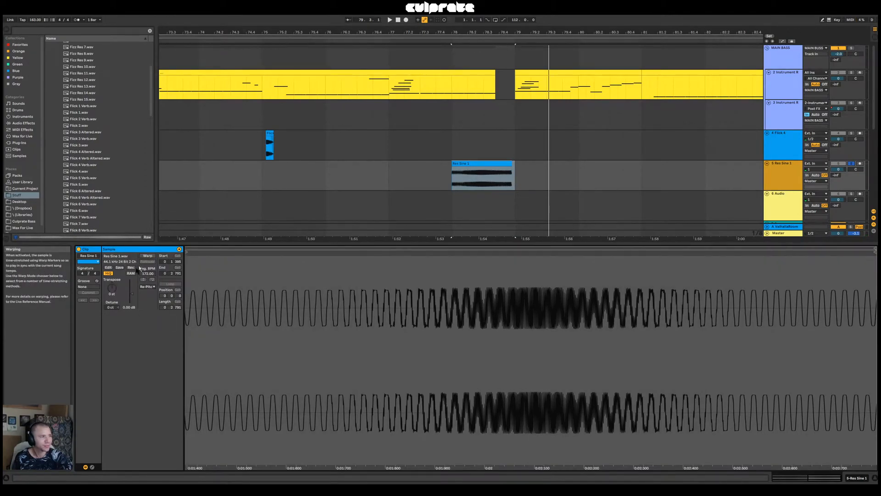
key("space")
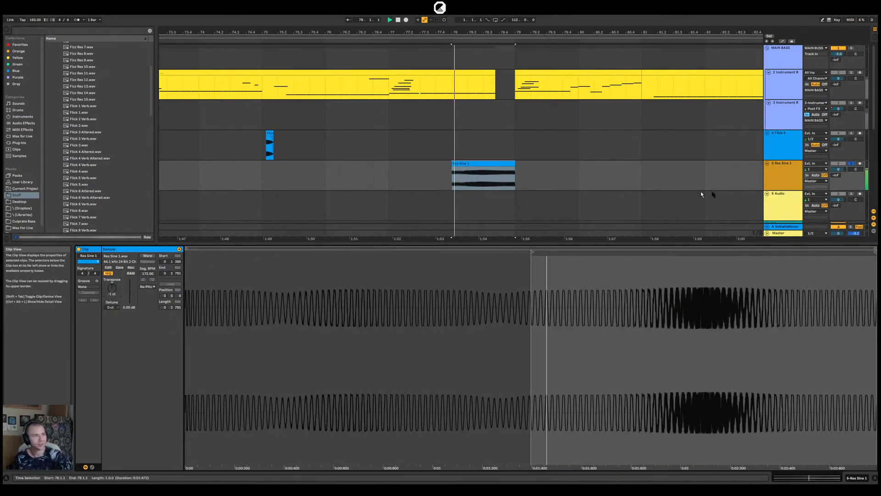
left_click(780, 233)
key("space")
mouse_move(505, 328)
Add a fade-in to the start of the Res Sine 1 clip, consolidate the clip, and dismiss the Sonarworks rendering warning
left_click_drag(513, 163, 480, 176)
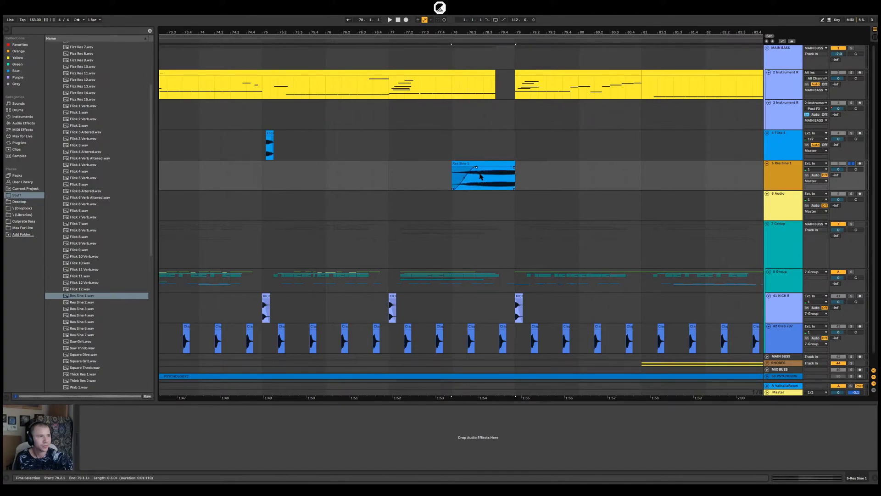
left_click_drag(462, 32, 494, 89)
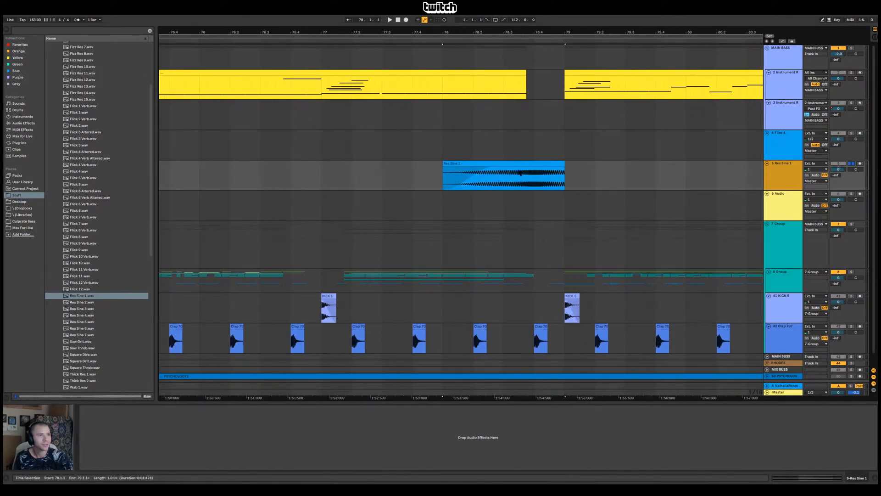
left_click(520, 164)
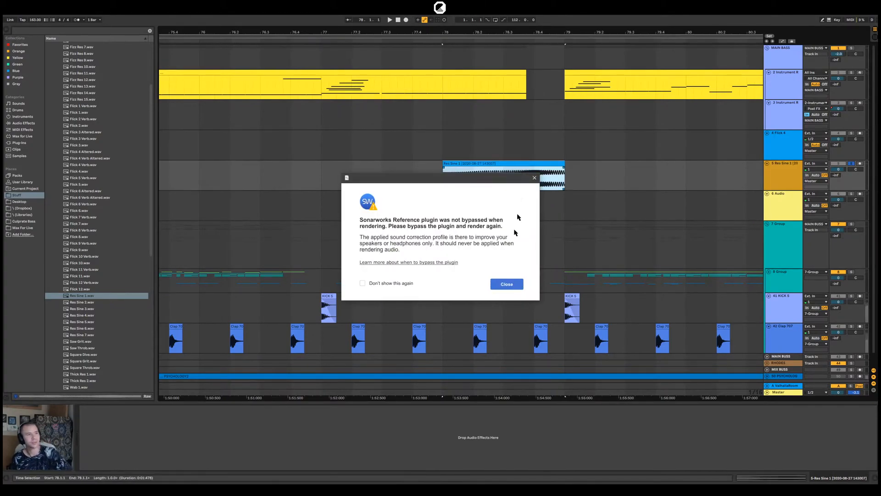
left_click(506, 287)
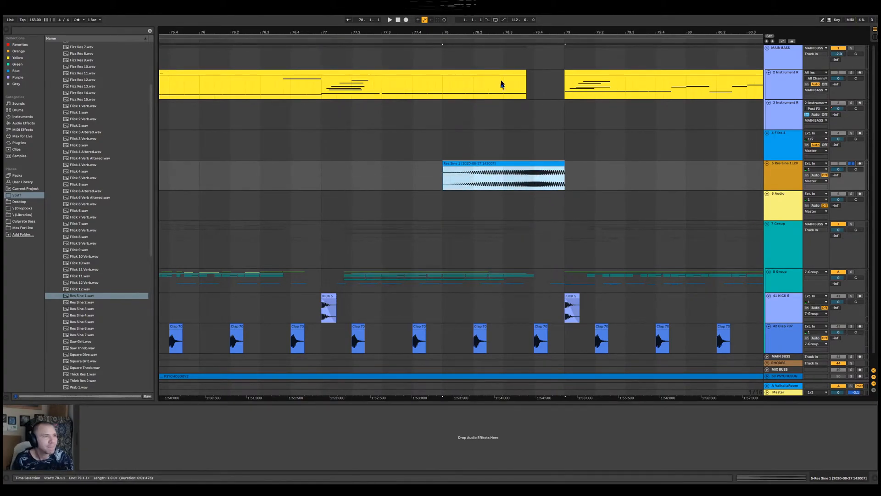
Split the consolidated Res Sine 1 clip at 78.1.4, 78.2.3, 78.3.1 and 78.3.4
left_click(488, 162)
left_click_drag(467, 180, 520, 173)
key("ctrl+e")
key("ctrl+e")
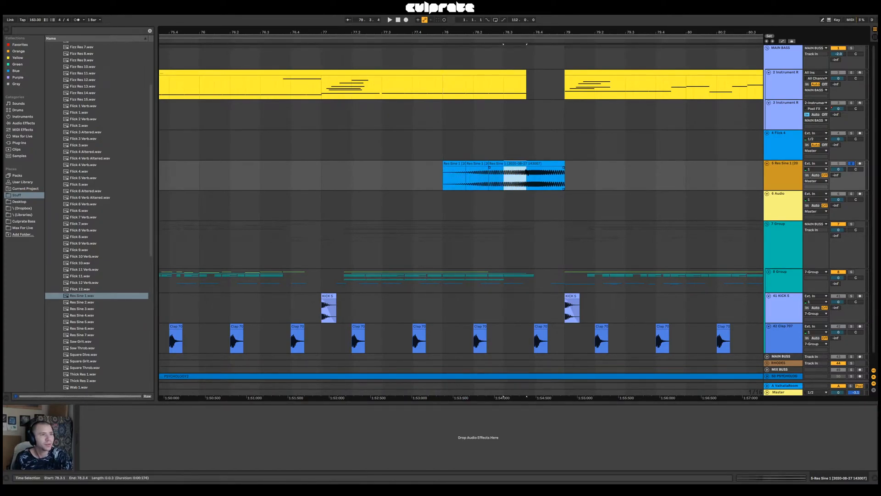
key("ctrl+e")
Add short fade-outs to the ends of the first three Res Sine 1 slices
left_click_drag(469, 32, 468, 87)
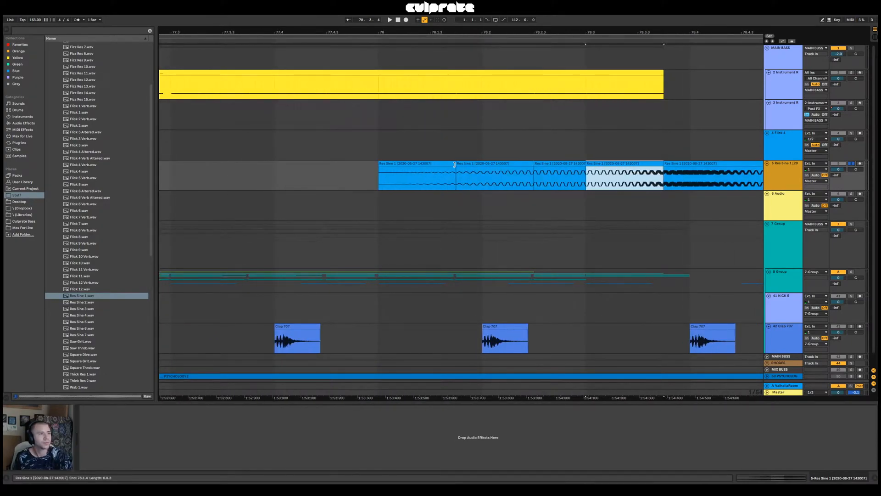
left_click_drag(455, 164, 443, 174)
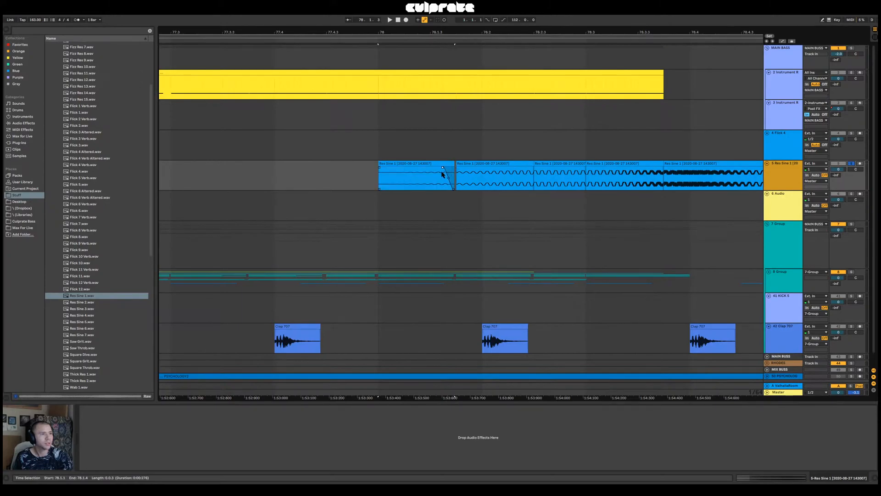
left_click(529, 169)
left_click_drag(529, 171, 512, 185)
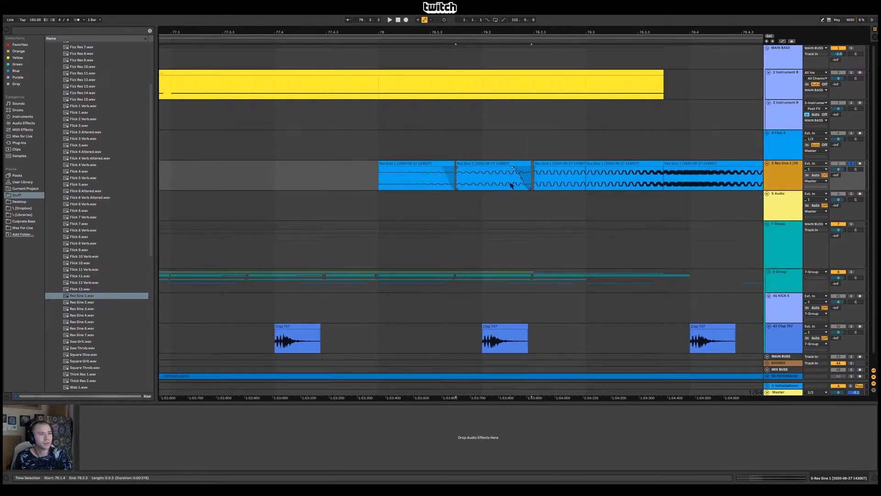
left_click(586, 167)
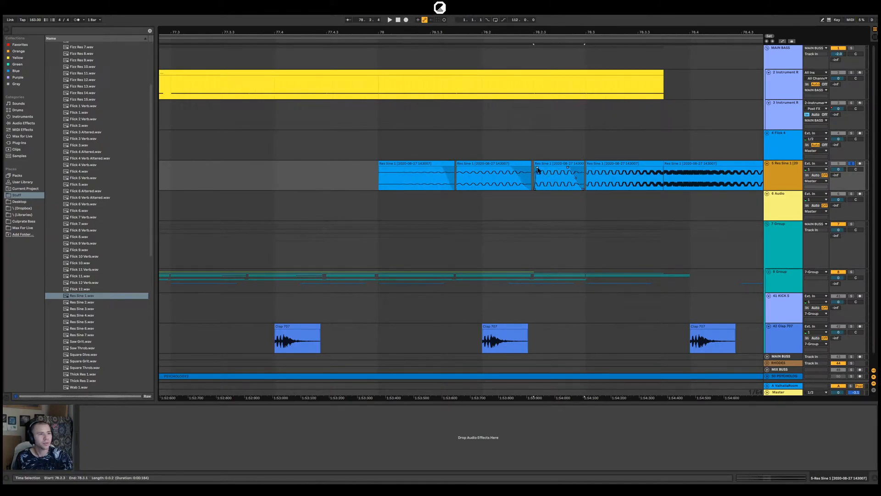
Lengthen the third Res Sine 1 slice's fade-out and add a long fade-out to the fourth, auditioning the slices between adjustments
left_click(452, 170)
key("space")
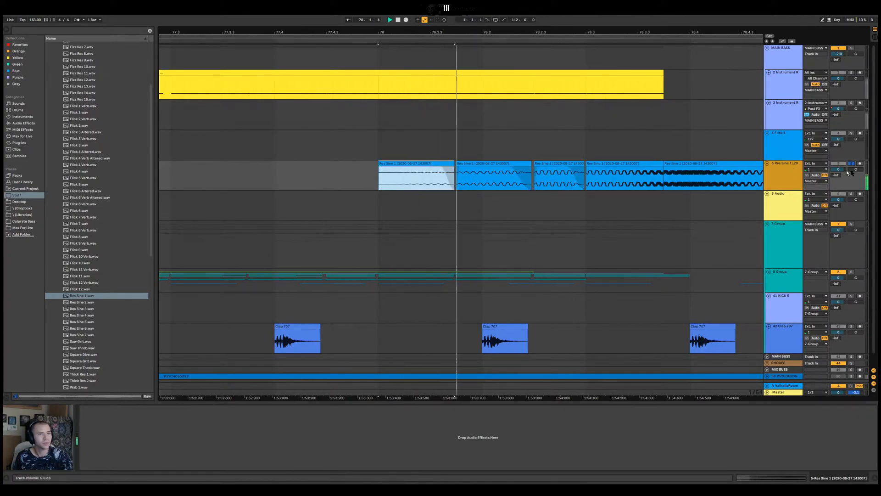
left_click(591, 170)
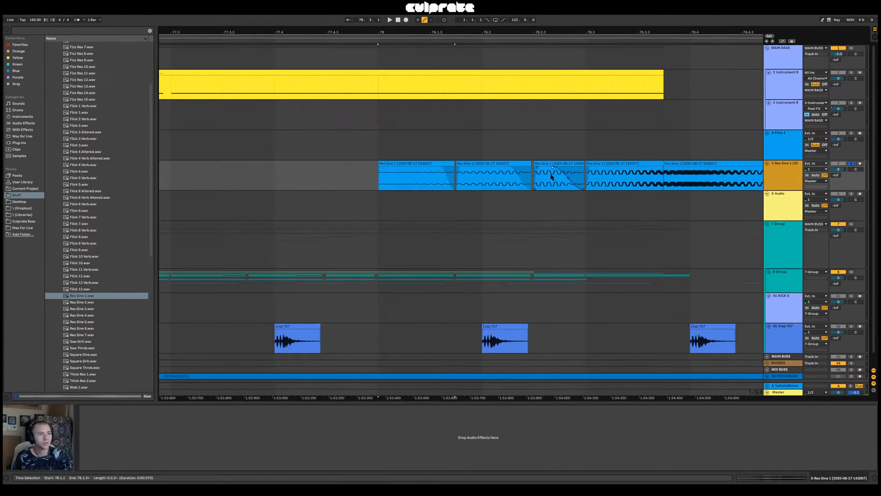
key("space")
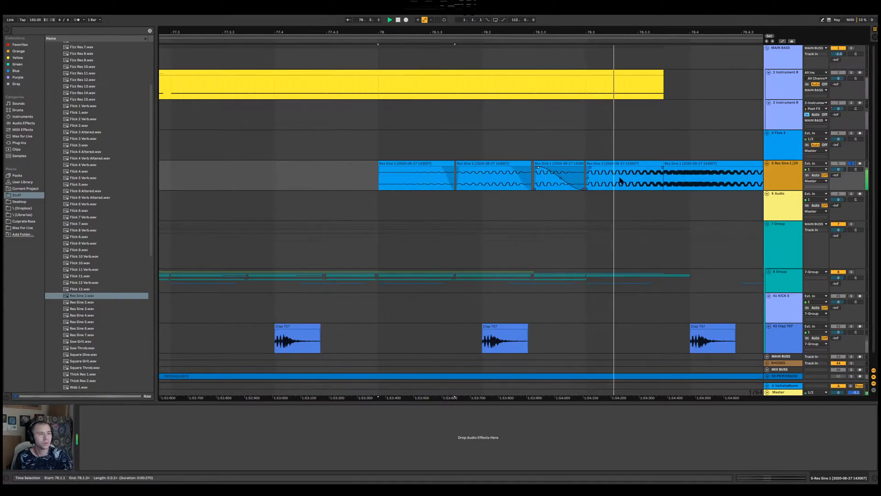
left_click_drag(662, 165, 610, 202)
key("space")
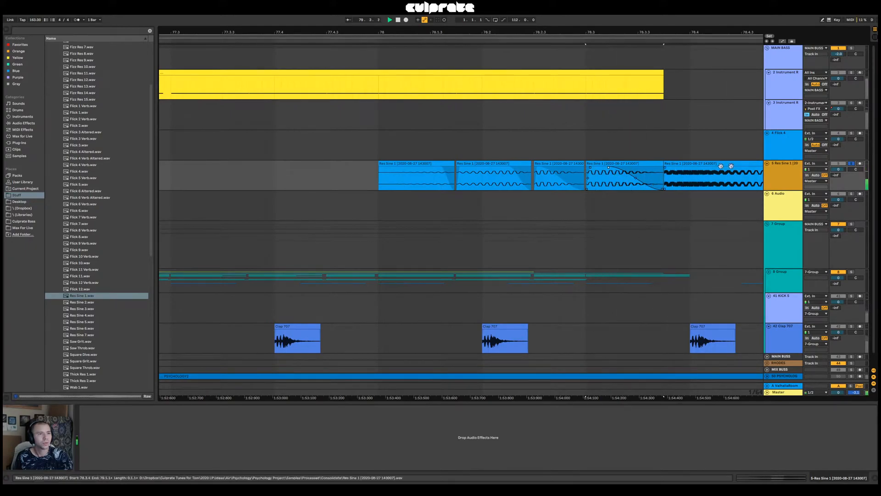
Play the sliced Res Sine 1 hits with the full mix from 77.4.1
left_click(274, 150)
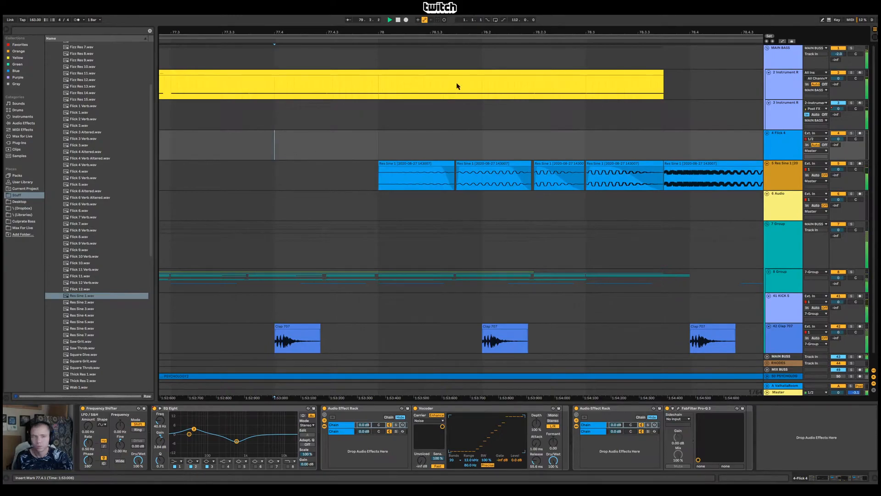
left_click_drag(552, 31, 321, 14)
key("space")
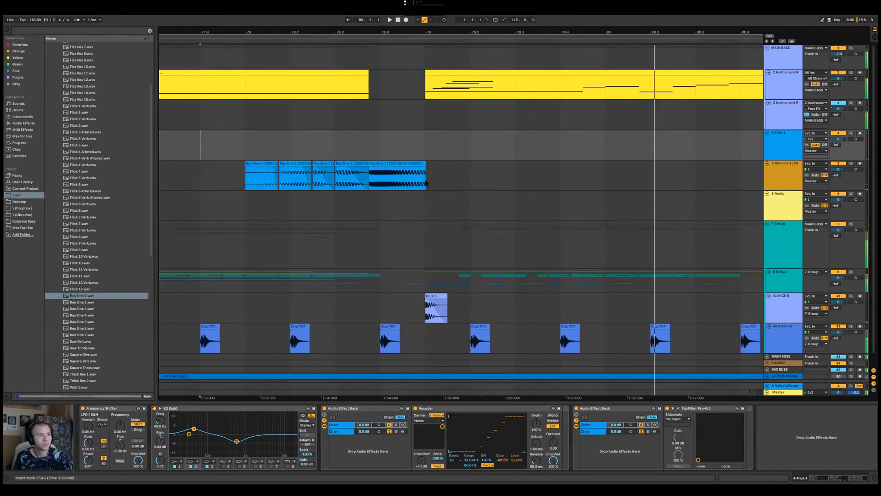
Solo the Res Sine 1 track, play its last slice, and examine the frequency spectrum on the Master track
left_click(394, 163)
left_click(851, 163)
key("space")
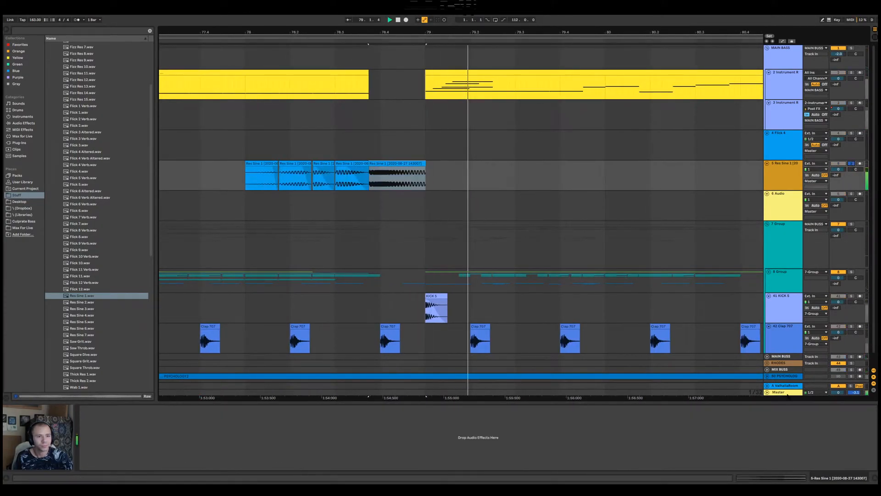
left_click(778, 392)
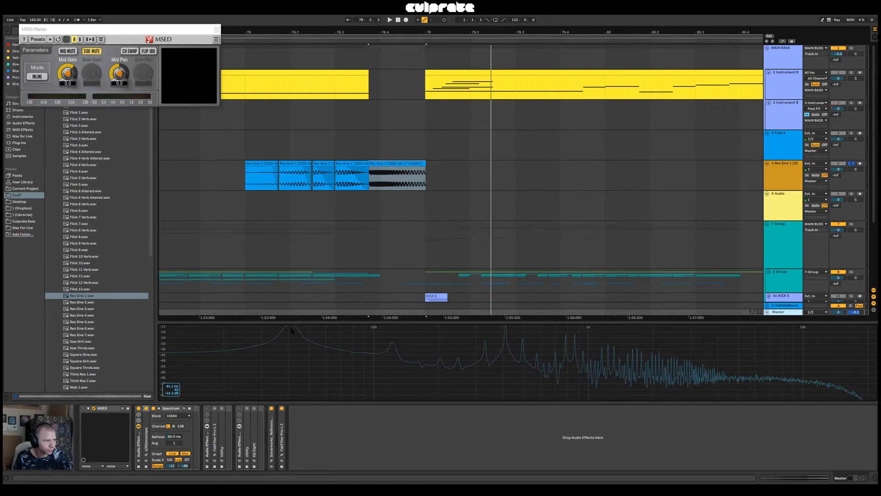
Unsolo the Res Sine 1 track, adjust the last slice's end to bar 79, and set its warp mode to Tones
double_click(387, 166)
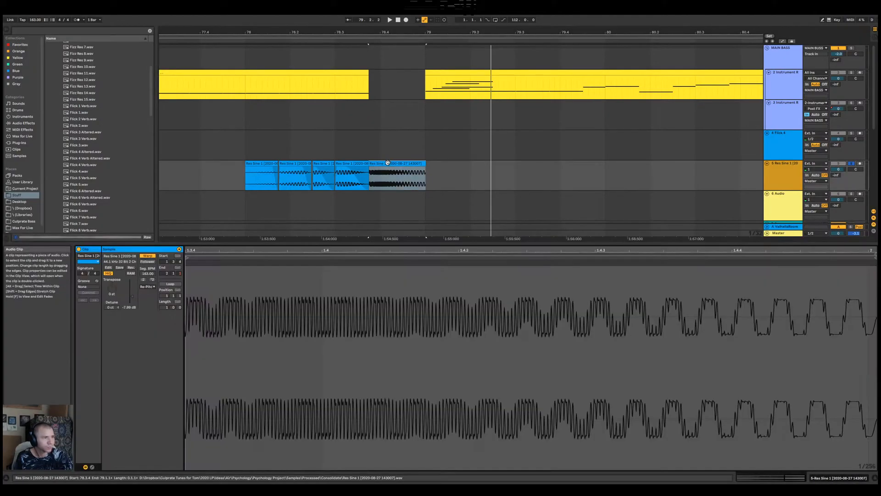
left_click(851, 163)
left_click(411, 163)
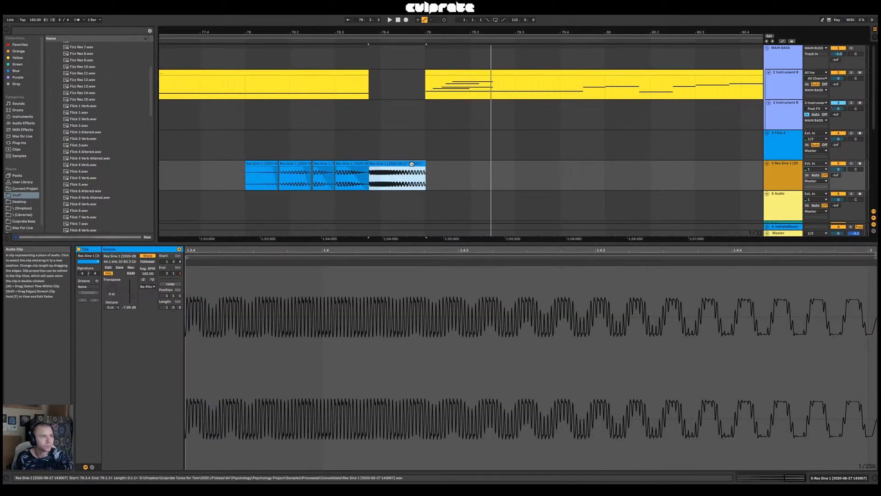
scroll(421, 173, "down", 1)
left_click_drag(425, 137, 425, 136)
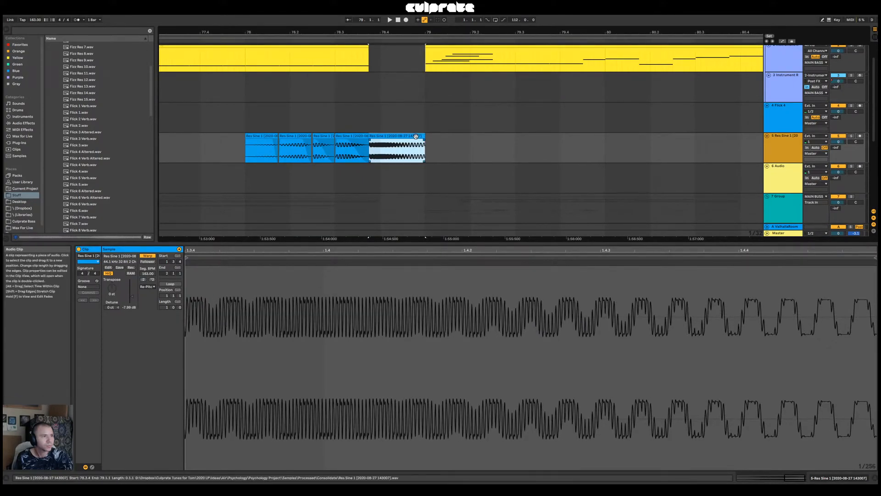
left_click(147, 286)
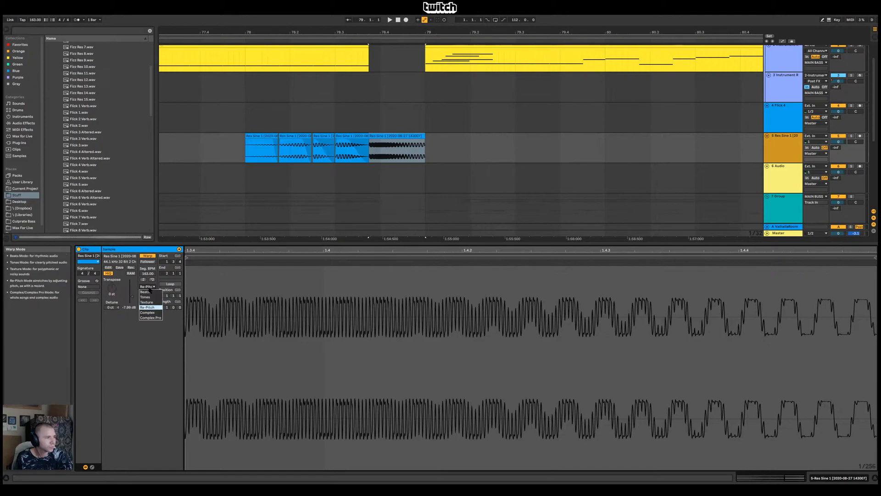
left_click(151, 296)
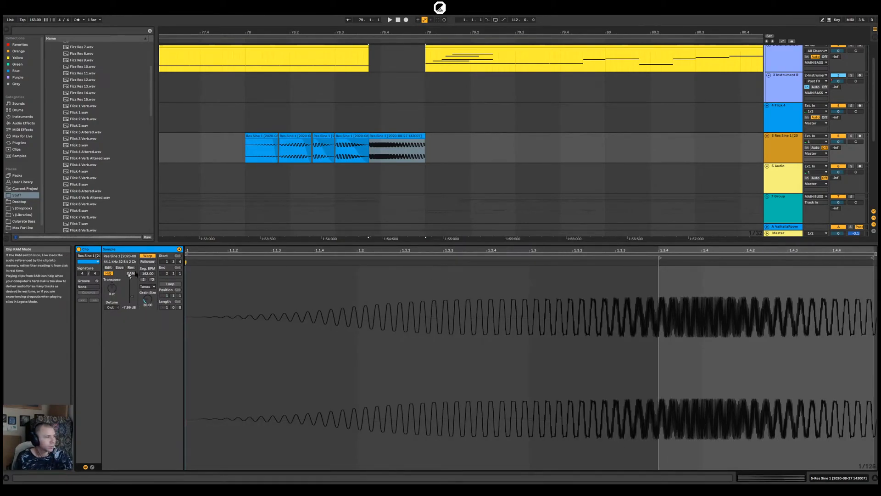
Draw a transposition envelope falling to -12 st at the end of the last Res Sine 1 slice, and audition it from 78.3.4
left_click_drag(218, 244, 218, 403)
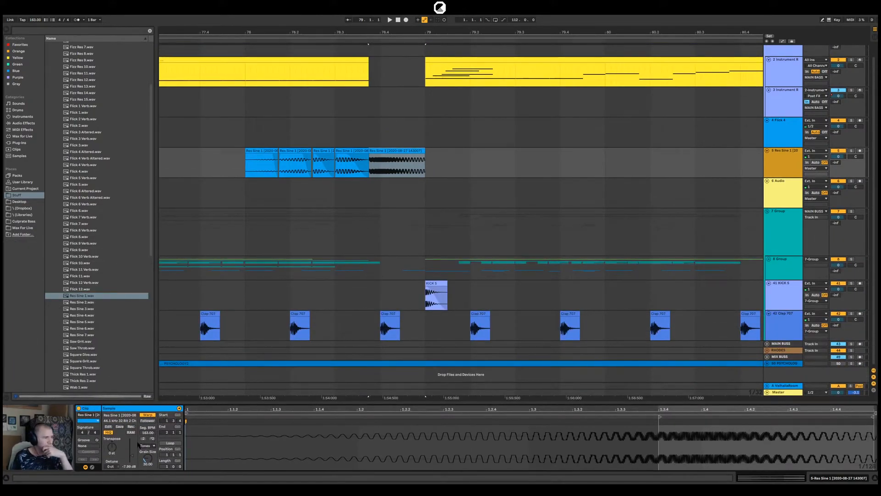
left_click(92, 467)
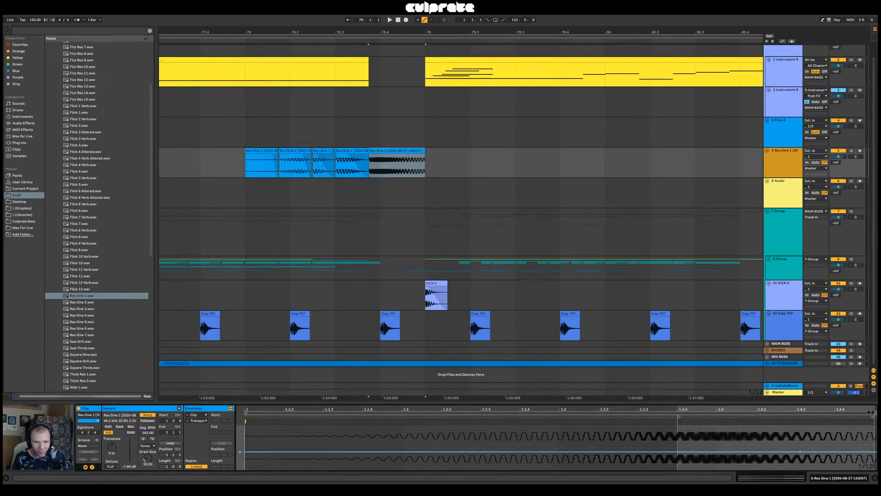
left_click_drag(868, 406, 869, 412)
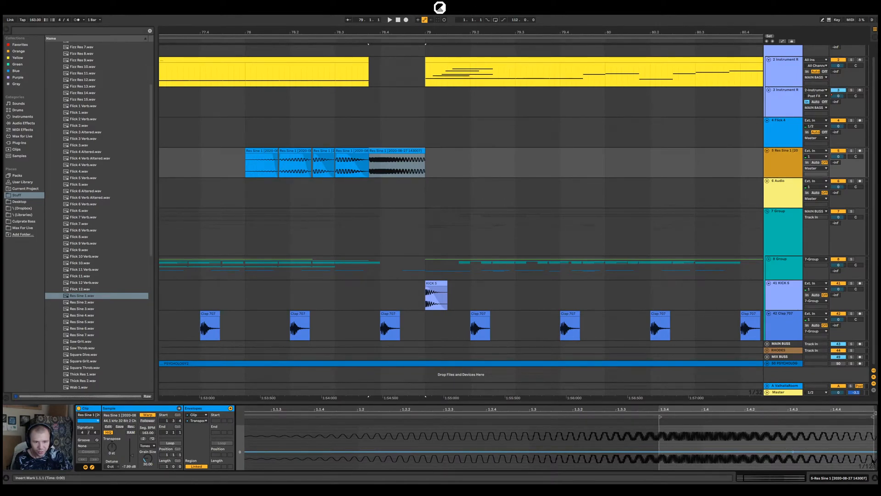
left_click_drag(874, 455, 873, 447)
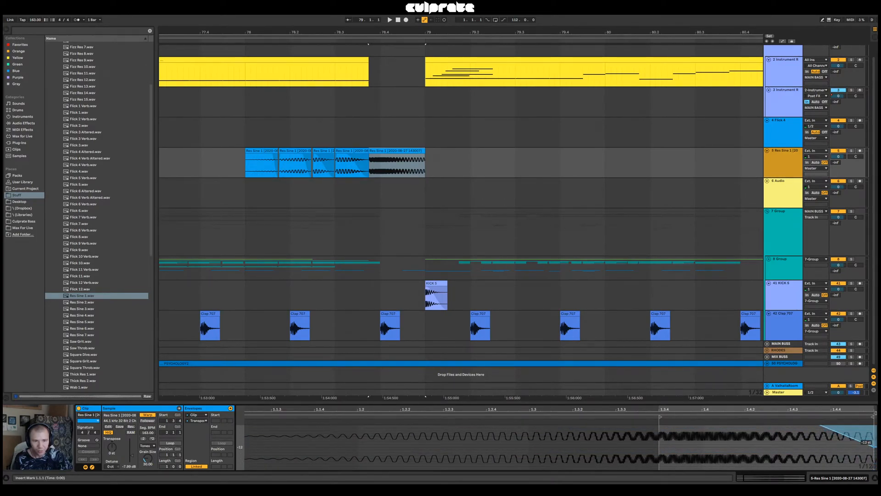
key("space")
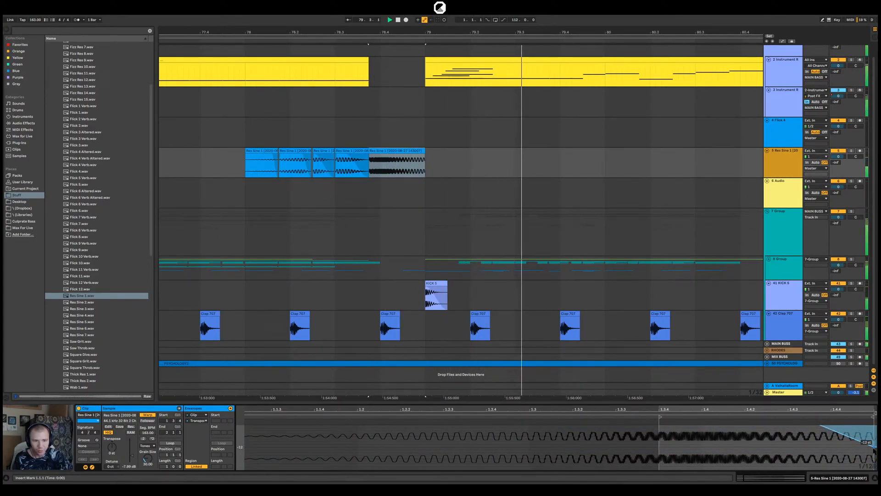
left_click(369, 132)
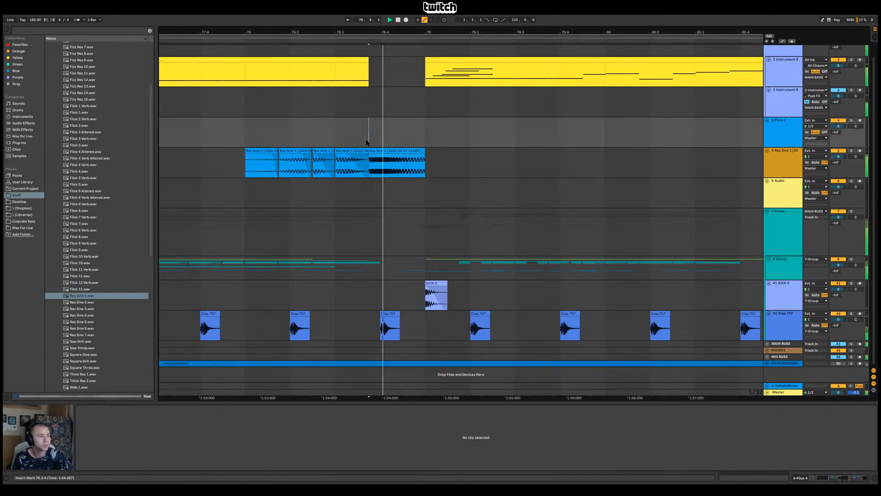
Add an EQ Eight to the Res Sine 1 track, solo the track, and play it from the start of the slices
left_click(782, 169)
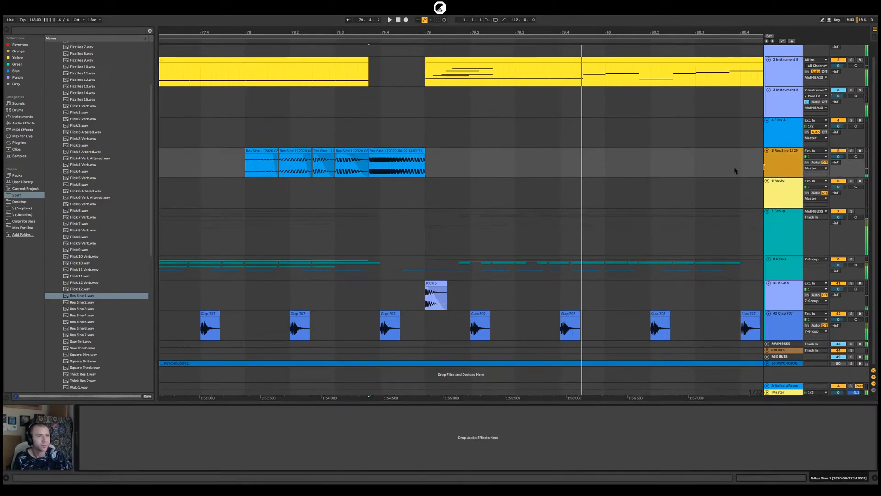
left_click(48, 191)
left_click(23, 123)
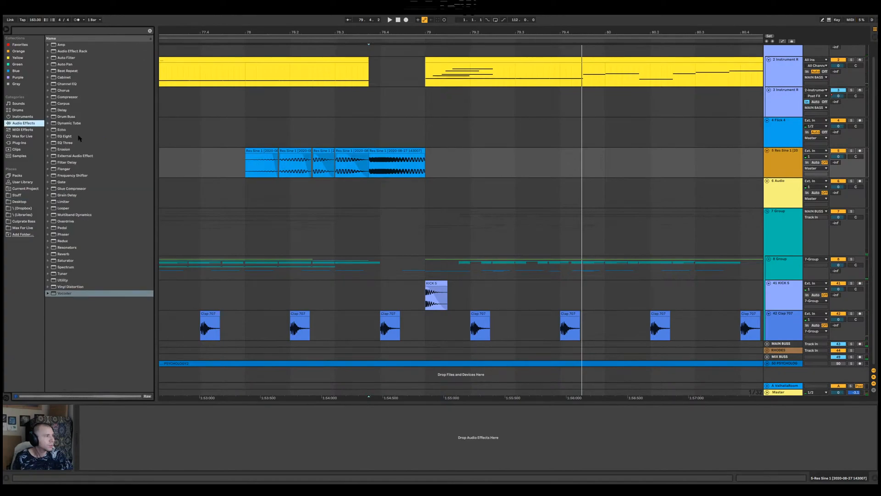
left_click_drag(68, 136, 446, 182)
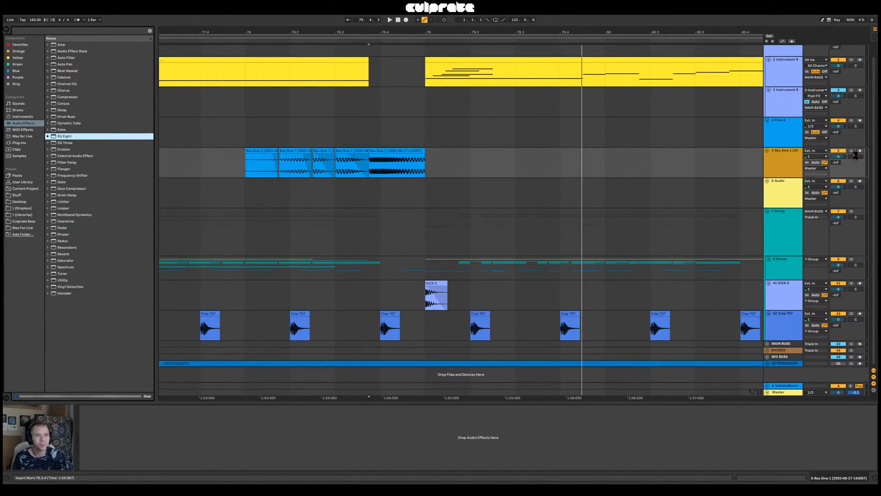
left_click(250, 133)
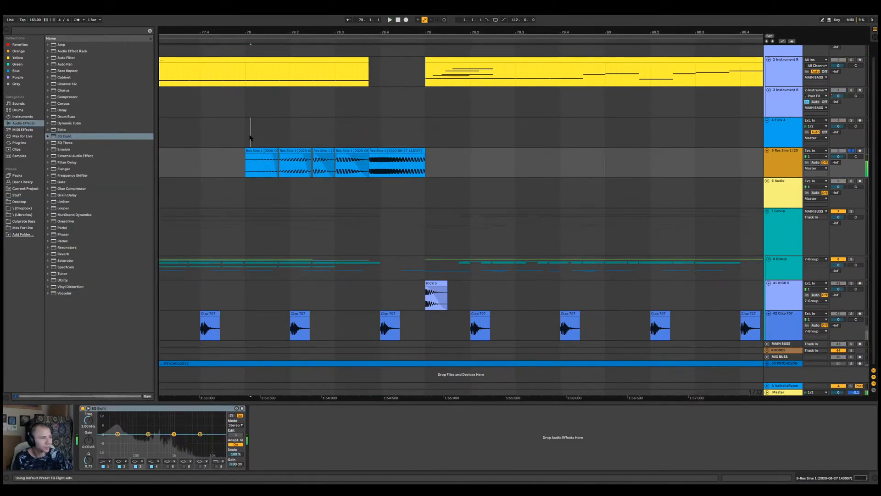
Lower the Res Sine 1 track's volume and switch off its EQ Eight
key("space")
left_click(779, 392)
key("space")
left_click_drag(448, 163, 567, 161)
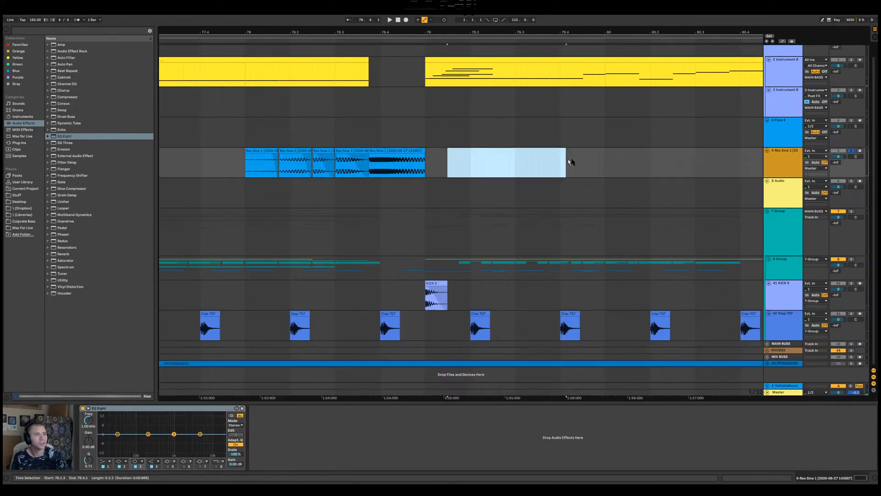
left_click(842, 157)
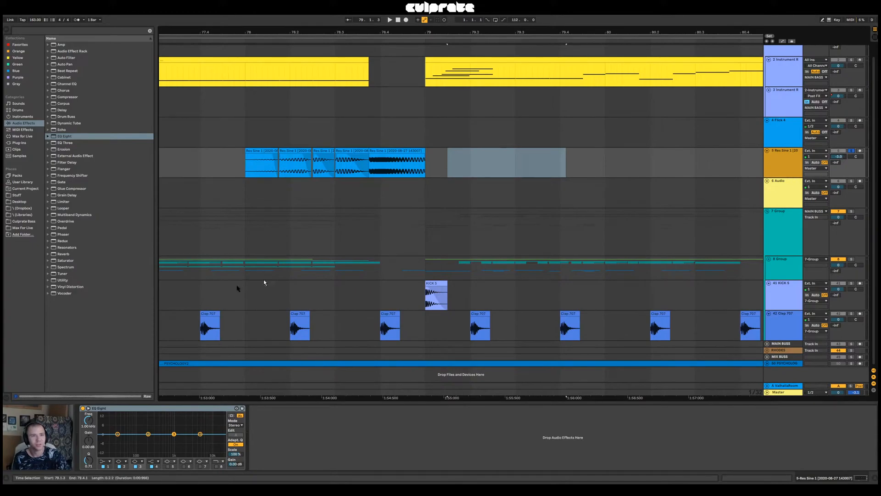
left_click(83, 408)
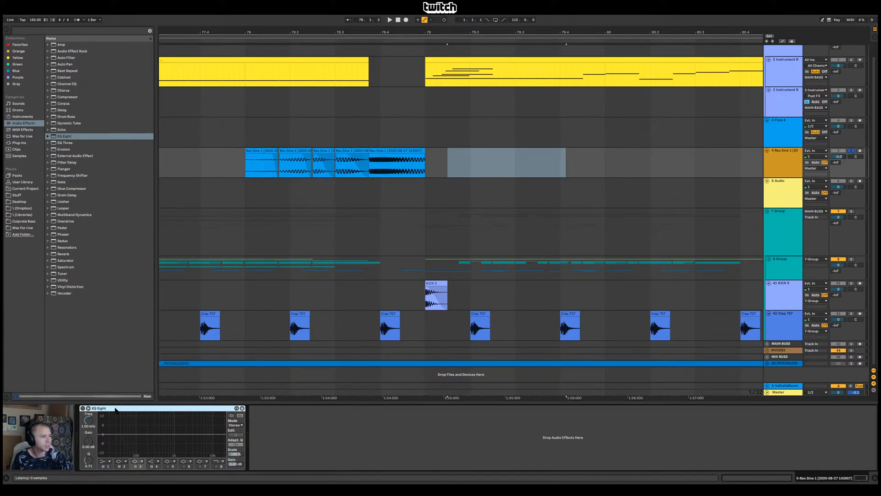
Replay the Res Sine 1 slices from 78.1.1 against the Master spectrum, unsolo the track, and audition the slice at 78.3.1 in the mix
left_click(251, 137)
key("space")
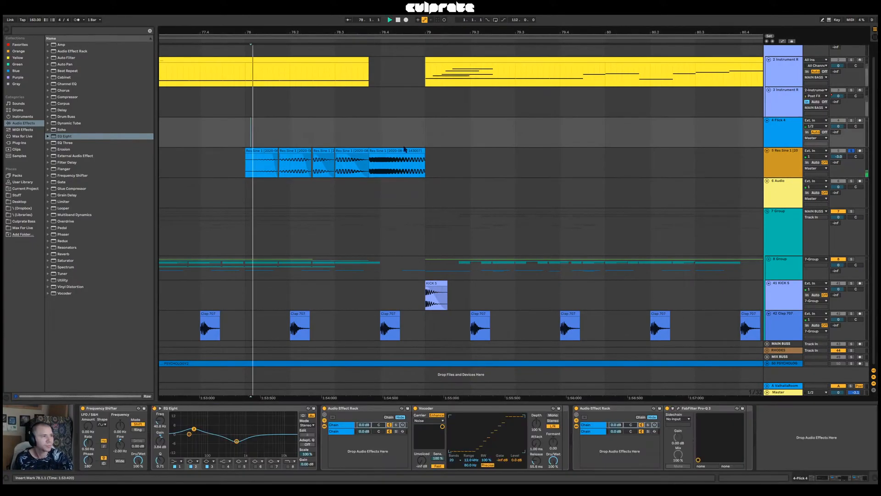
left_click(785, 393)
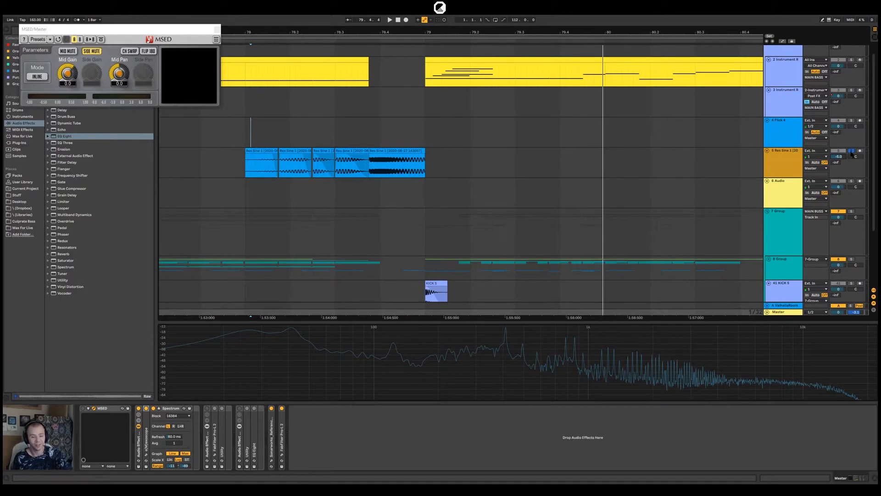
key("space")
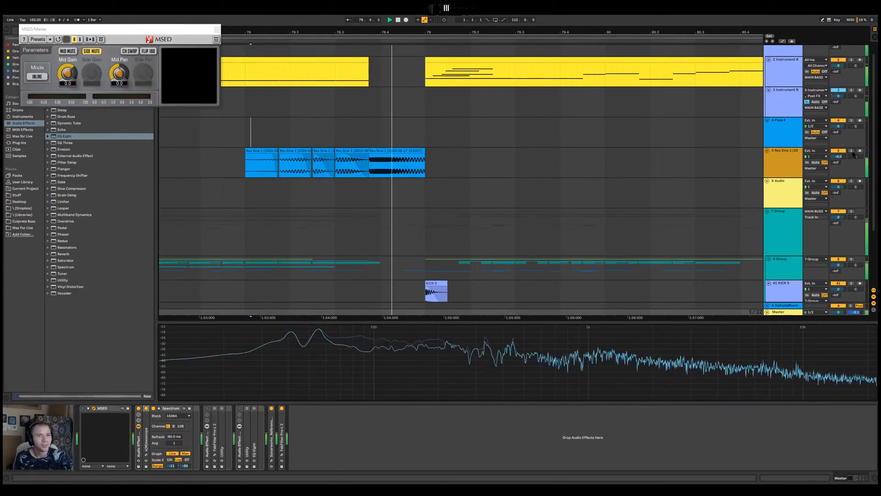
left_click(251, 138)
key("space")
left_click(344, 152)
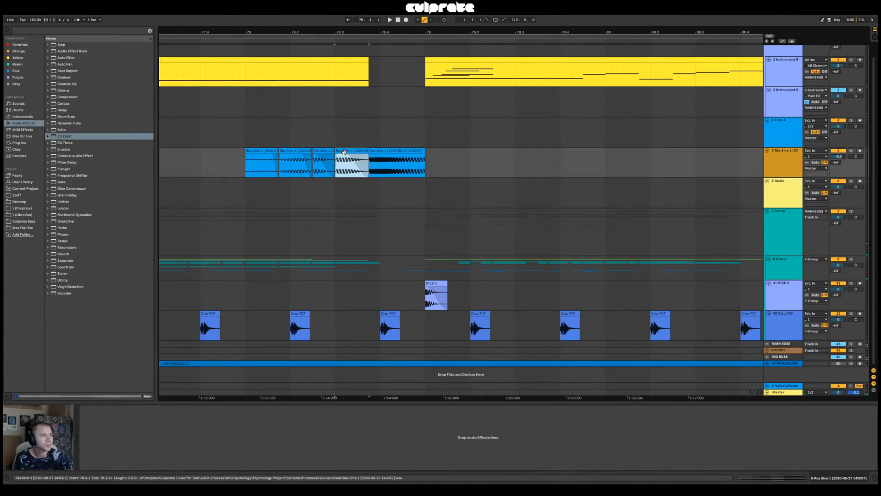
key("space")
key("space")
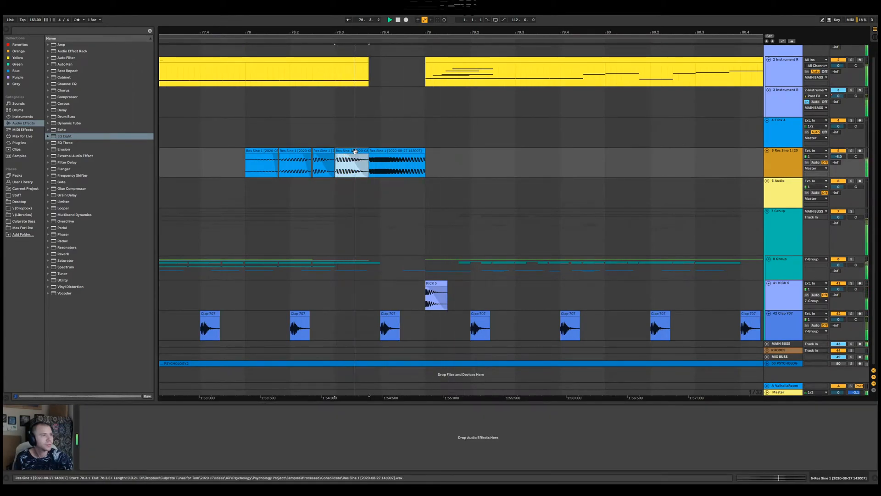
Solo the 2 Instrument Rack track and play it from 78.1.1
left_click(851, 60)
key("space")
key("space")
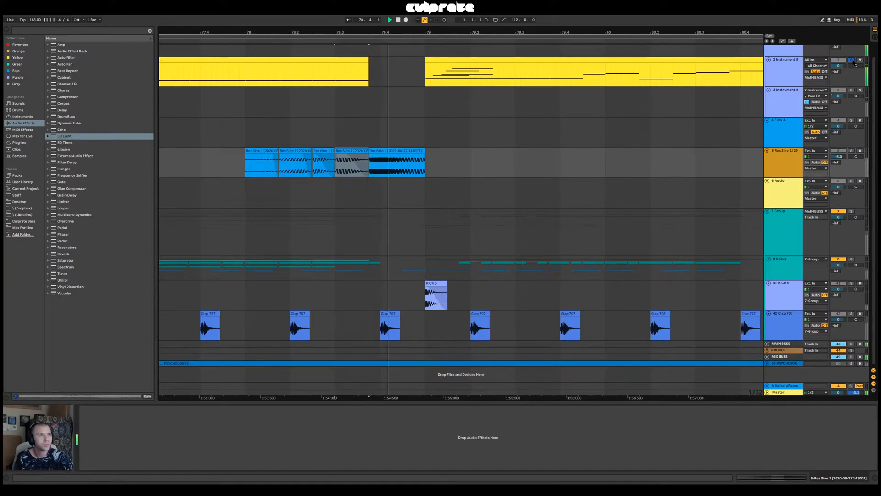
left_click(246, 84)
key("space")
key("space")
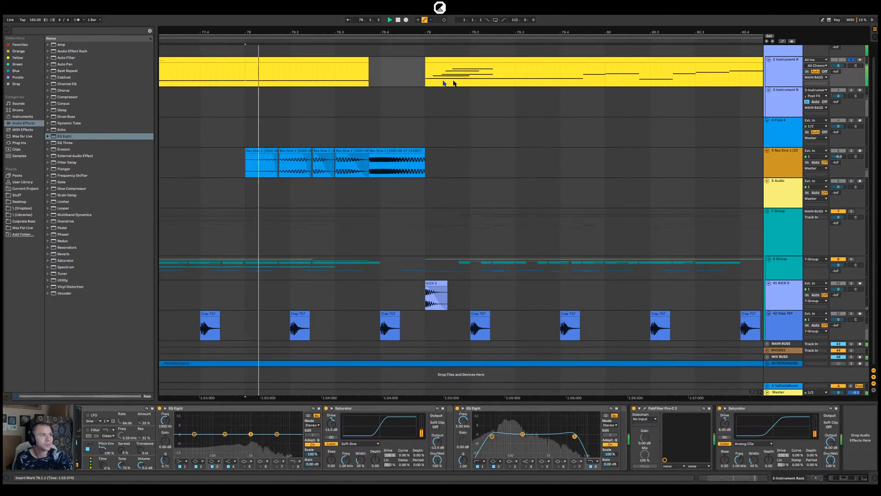
key("space")
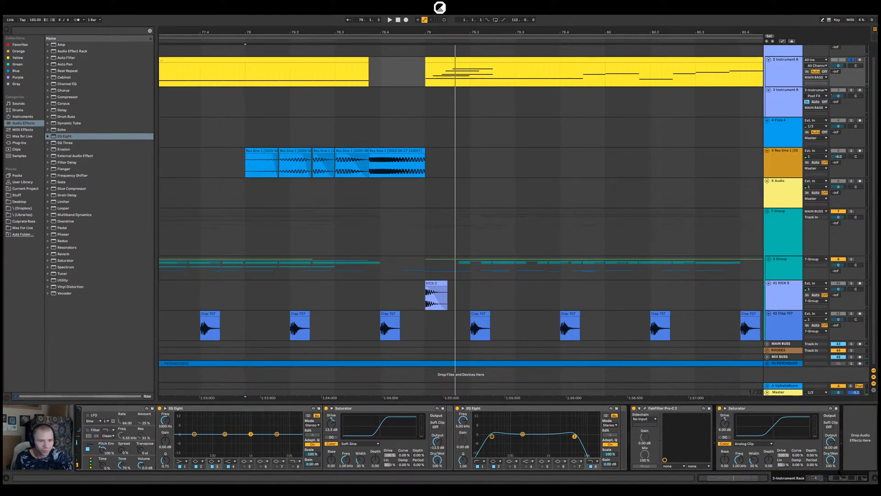
Audition the rack with its second Operator chain selected, and show the first Operator chain's volume automation
left_click_drag(842, 479, 812, 478)
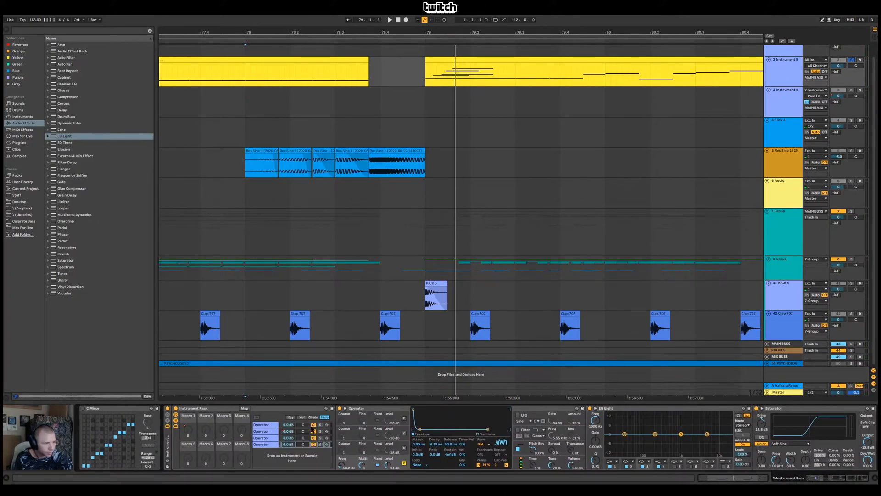
left_click(321, 432)
key("space")
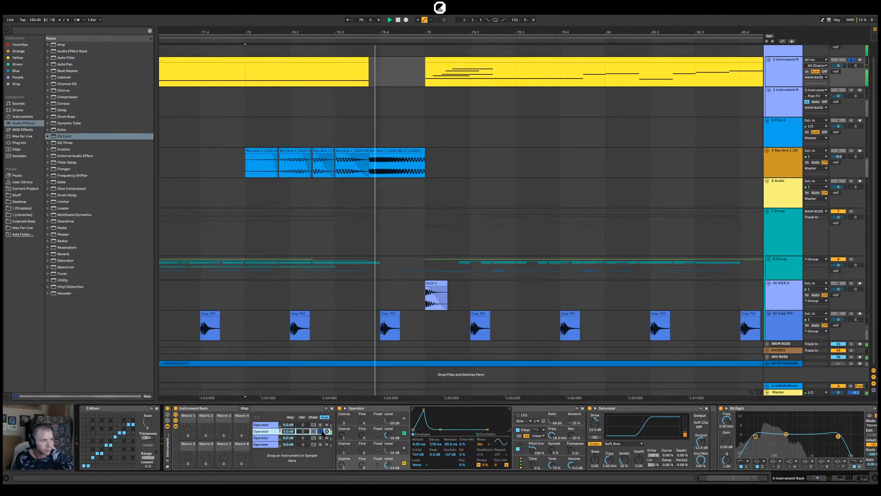
left_click(284, 425)
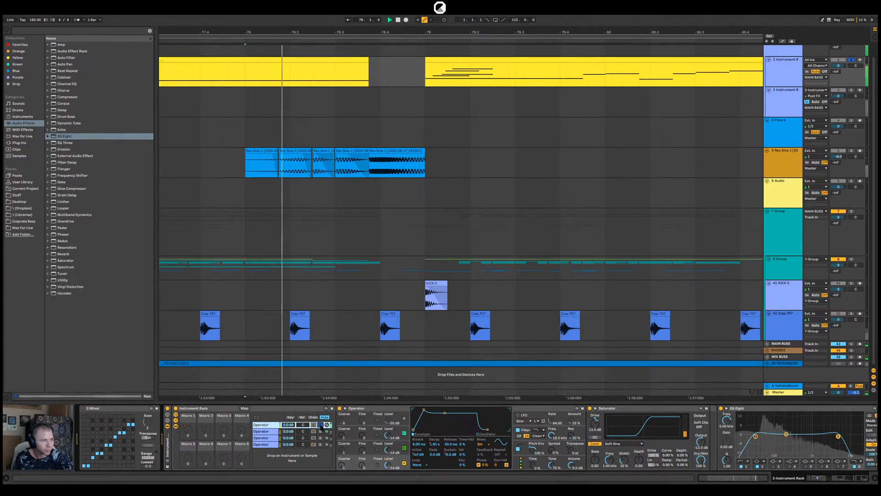
right_click(290, 426)
left_click(320, 342)
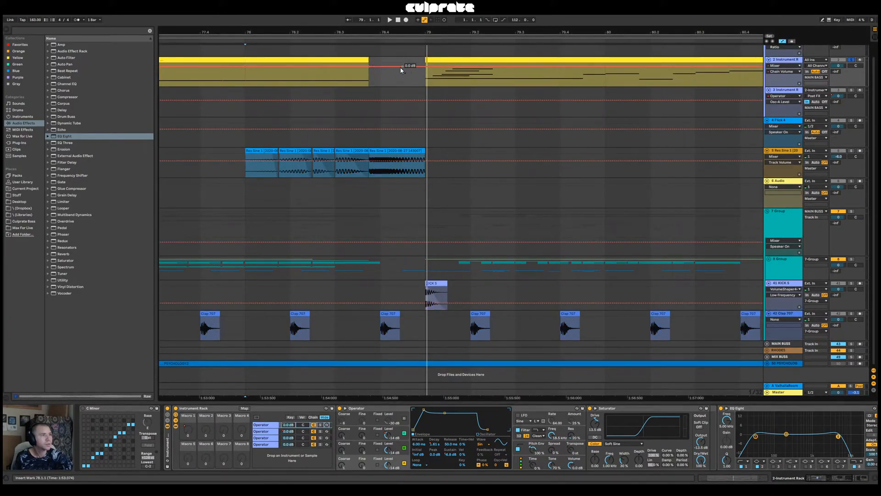
Try a chain volume automation ramp falling from 78.1.1 to its minimum at 78.3.4 and rising back before bar 79
left_click_drag(371, 67, 370, 72)
left_click(245, 82)
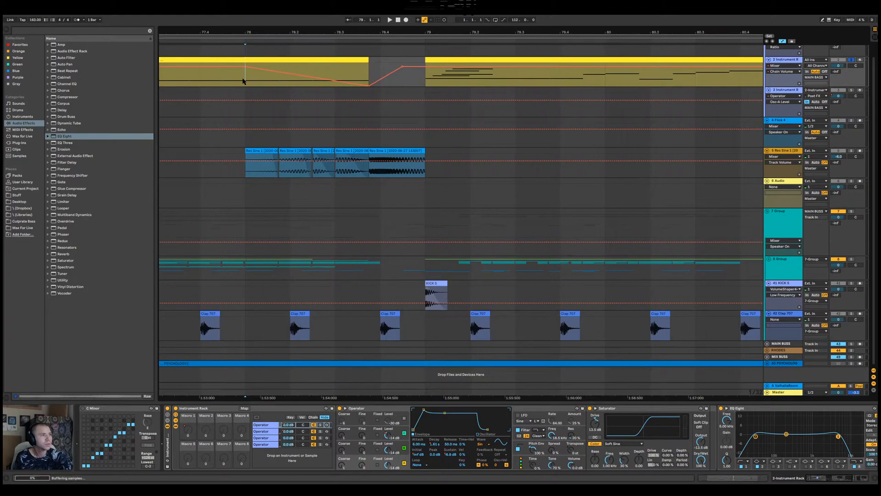
key("space")
Unsolo the 2 Instrument Rack track, replay the passage, and examine the MIDI notes of its clip in an enlarged editor
key("space")
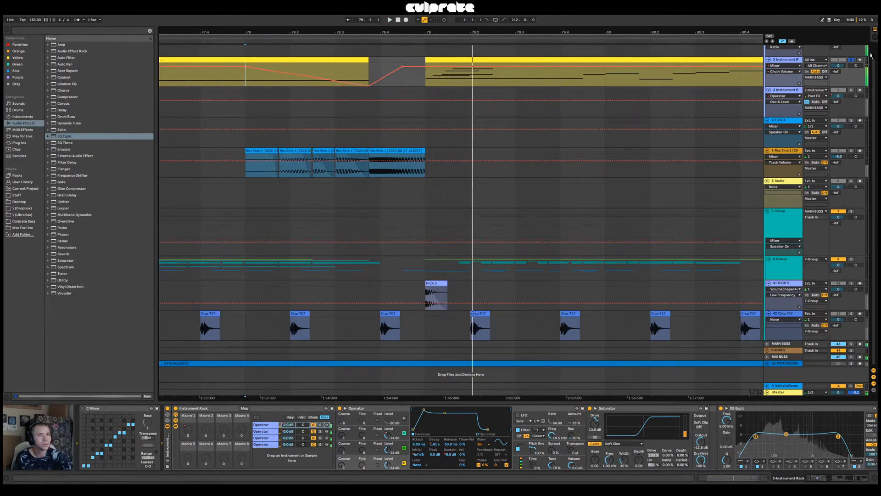
left_click(851, 59)
key("space")
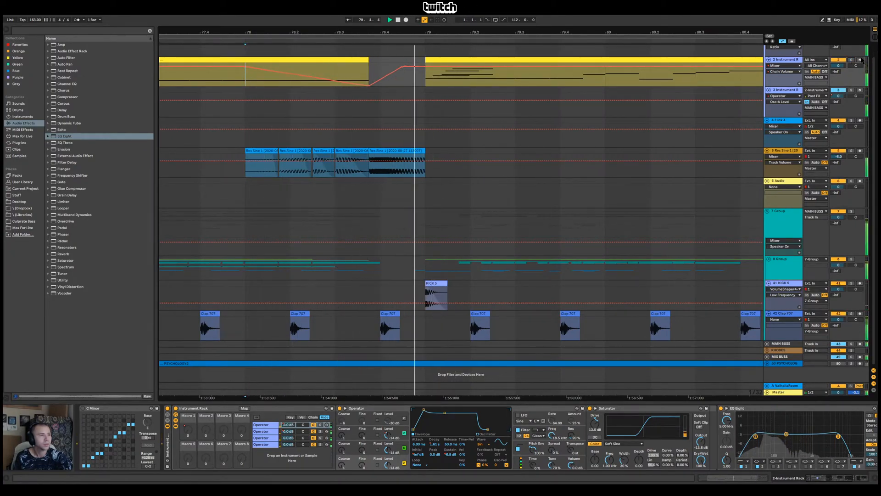
key("space")
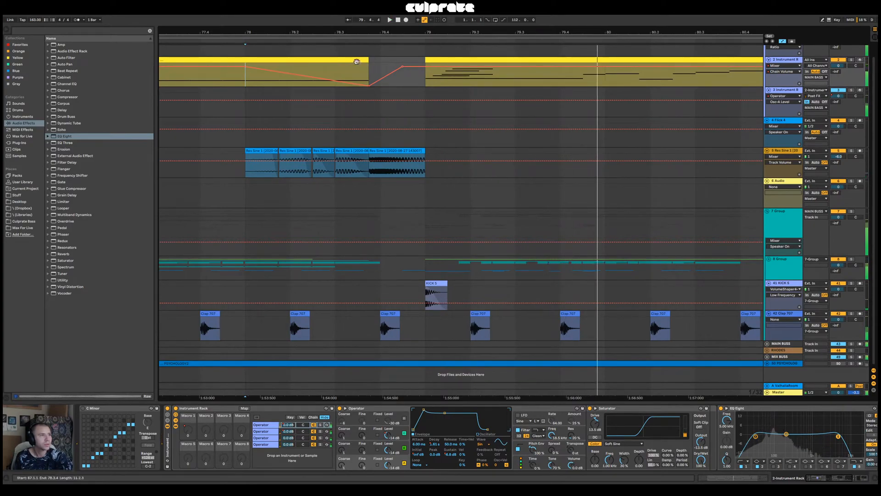
double_click(339, 59)
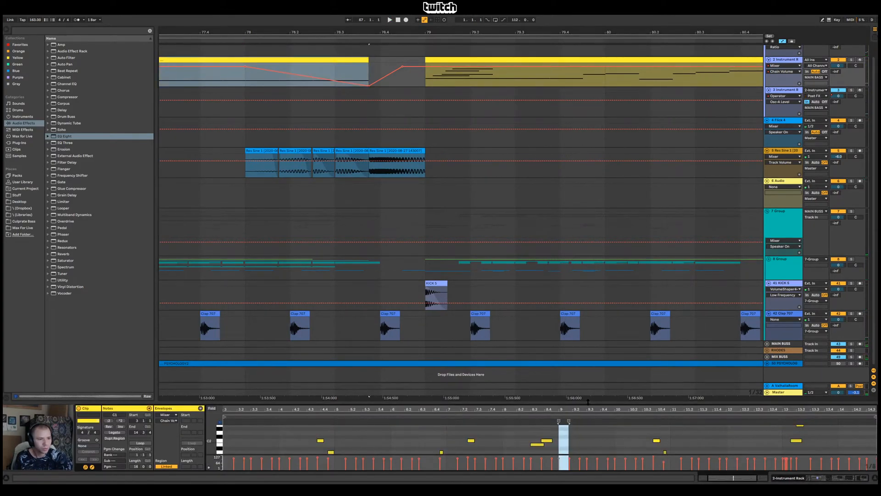
left_click_drag(588, 401, 587, 239)
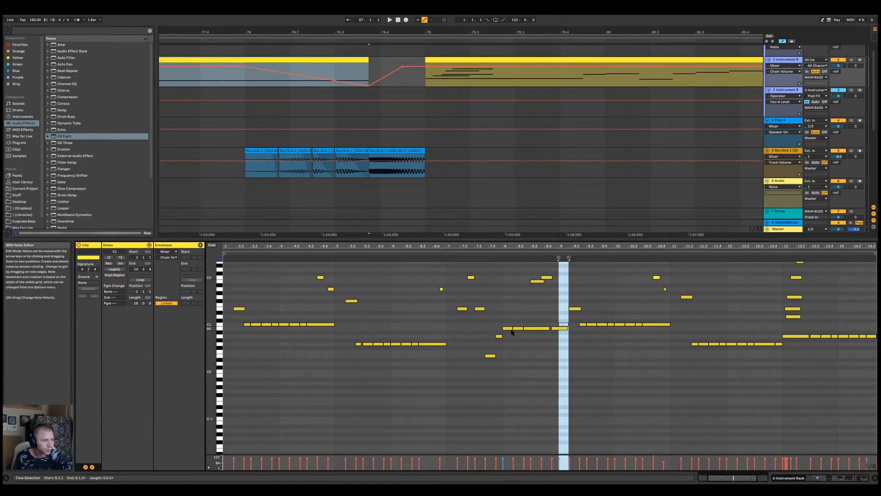
left_click(246, 115)
key("space")
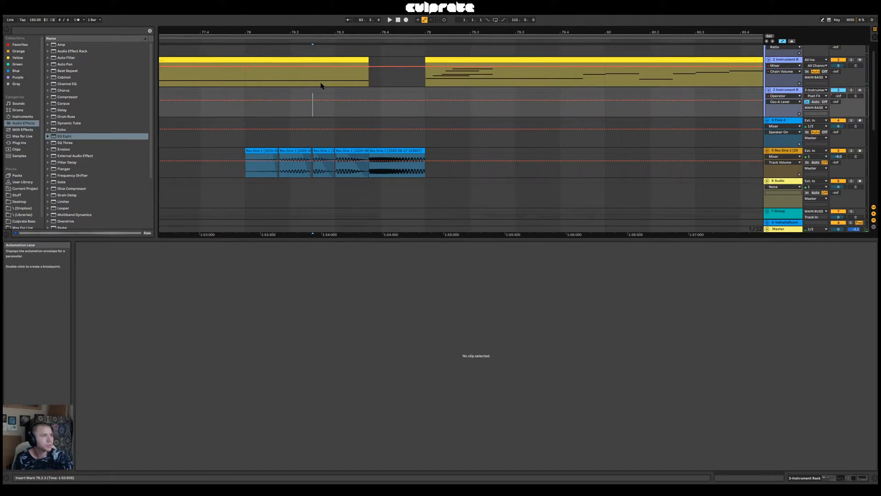
Draw the Operator chain's volume automation down to minimum from 78.2.3 to just past 78.3.4
key("b")
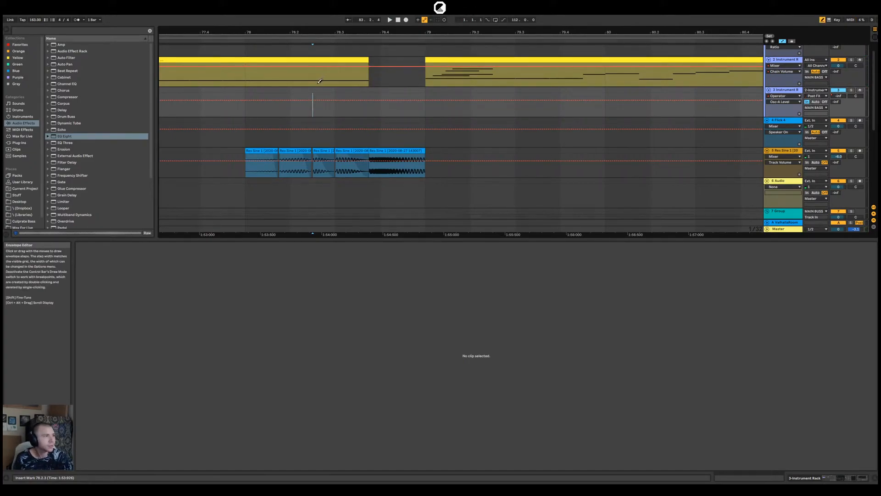
left_click_drag(320, 81, 323, 88)
key("b")
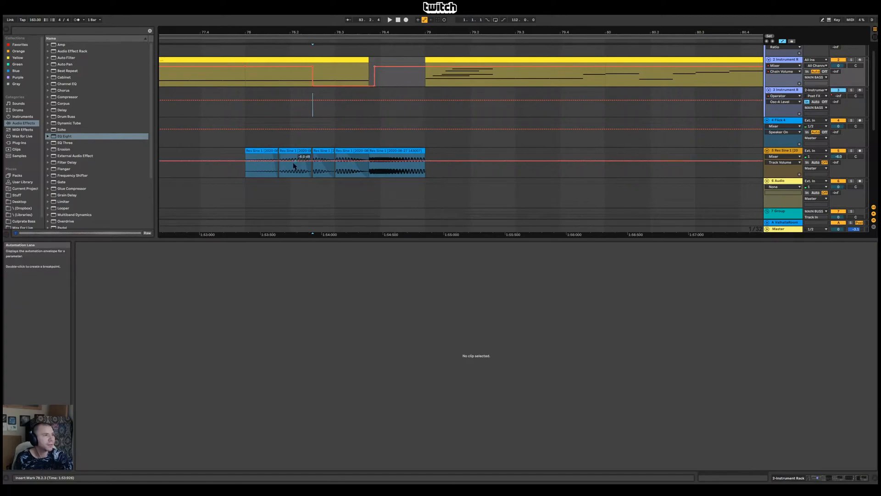
Delete the first two Res Sine 1 slices, leaving the slices from 78.2.3 onward
left_click(268, 151)
key("Delete")
left_click(294, 151)
key("Delete")
Audition the mix from 78.1.1 and again from the last Res Sine 1 slice at 78.3.4
left_click(245, 114)
key("space")
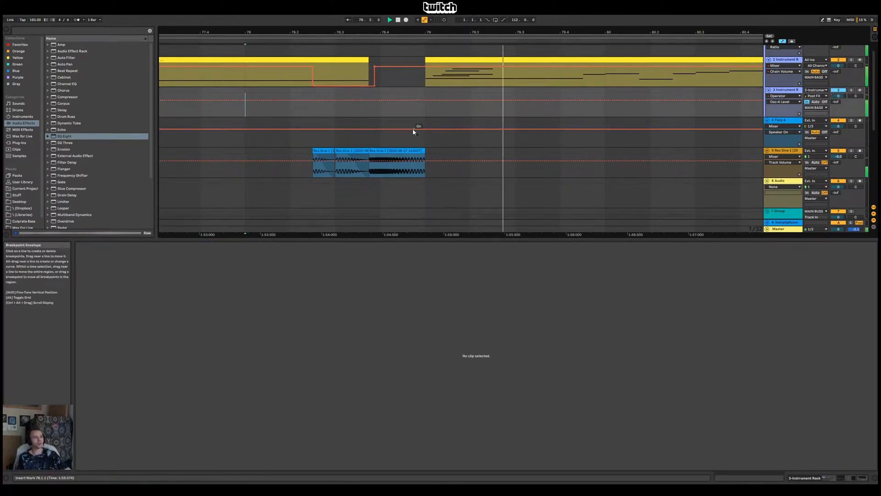
key("space")
left_click(368, 116)
key("space")
left_click(404, 151)
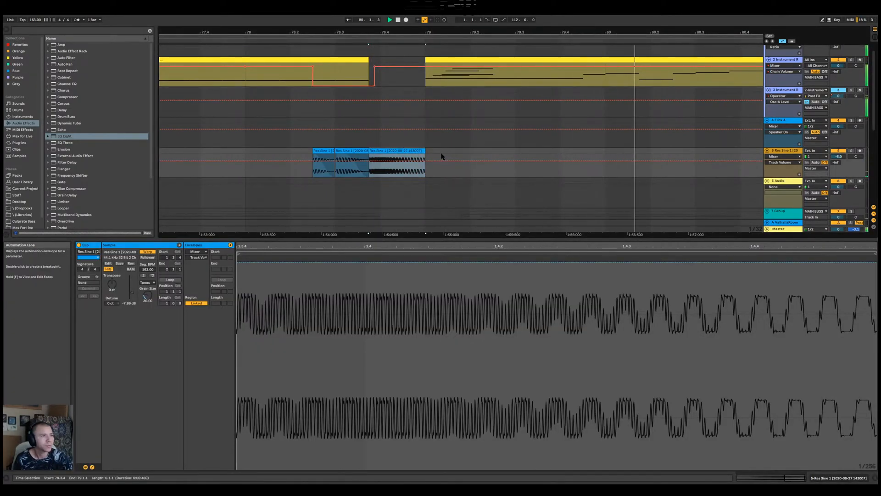
left_click(427, 143)
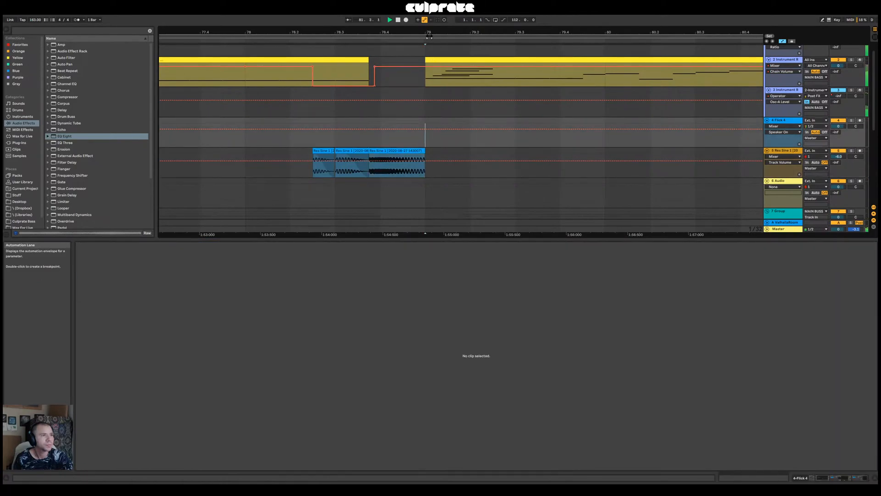
Fold the MAIN BASS group and play the drop from 71.1.1
key("minus")
scroll(754, 71, "up", 1)
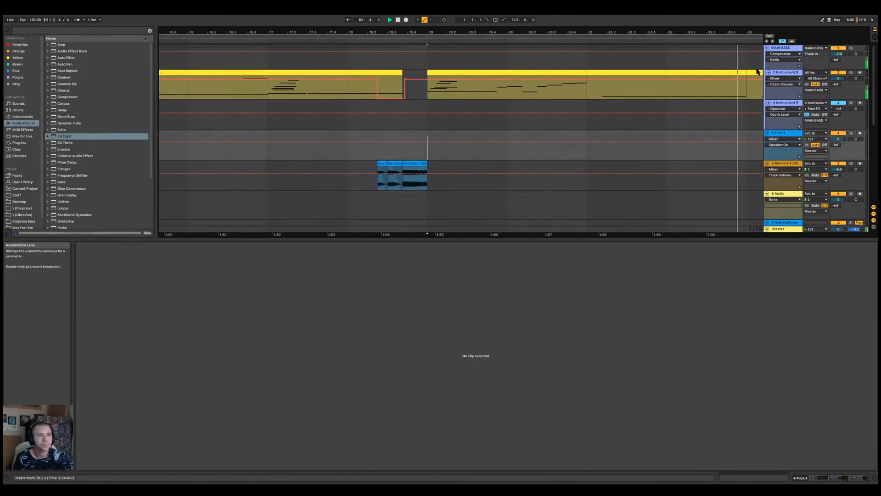
left_click(767, 47)
left_click_drag(386, 30, 586, 28)
left_click(516, 107)
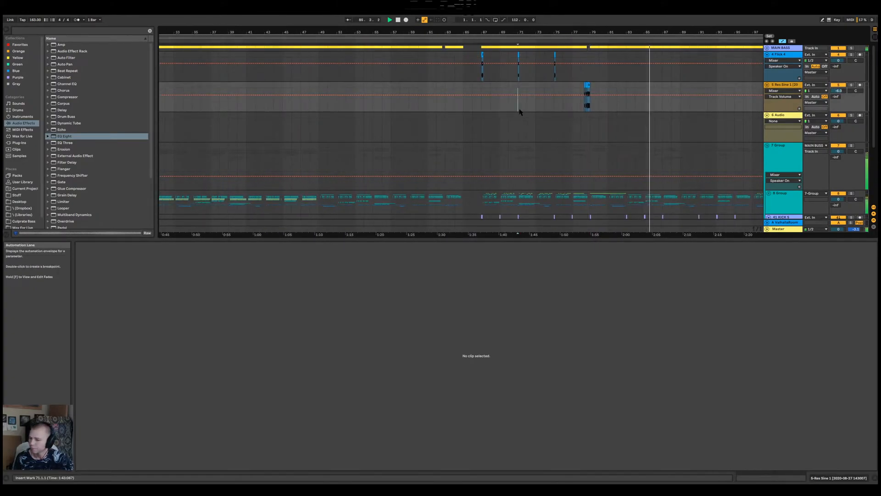
key("space")
key("space")
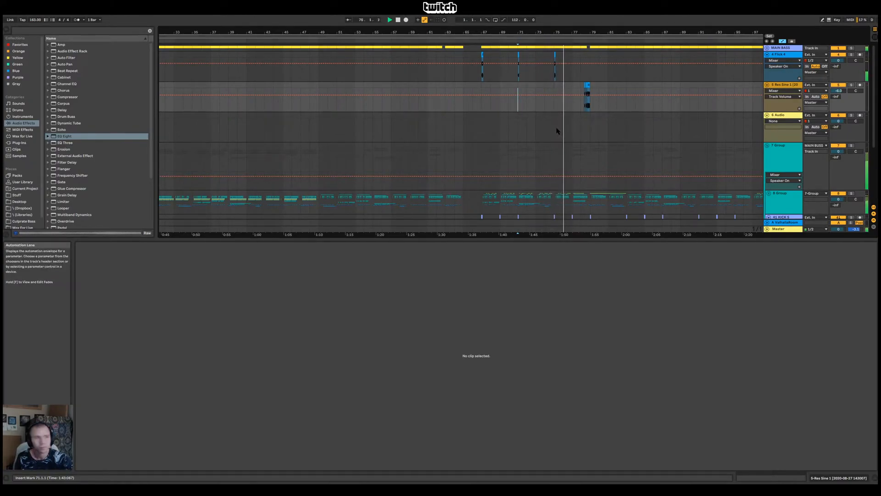
Play the Flick 4 layer and kick from 75.1.1 and examine the frequency spectrum on the Master track
left_click_drag(563, 28, 559, 78)
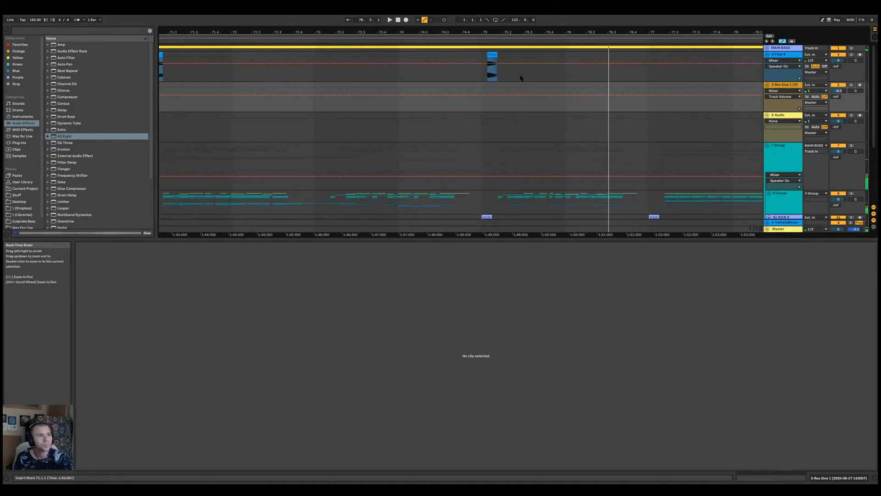
left_click(482, 70)
key("space")
left_click_drag(510, 35, 521, 63)
double_click(794, 230)
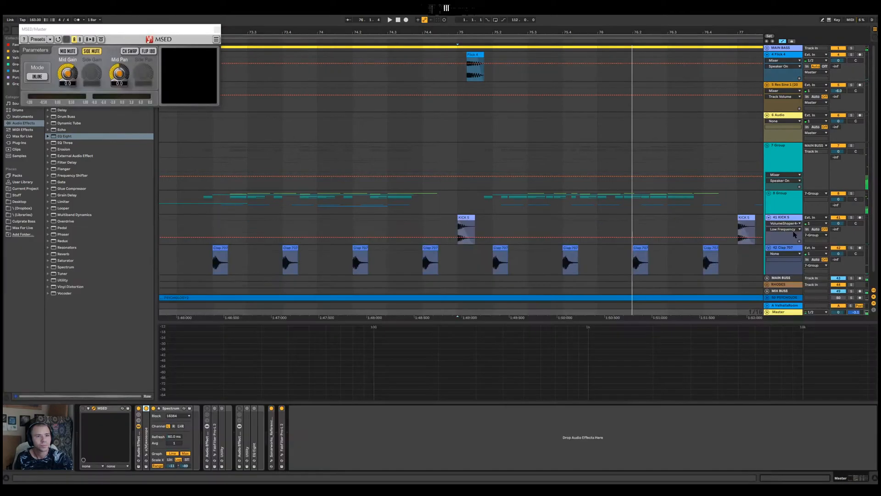
key("space")
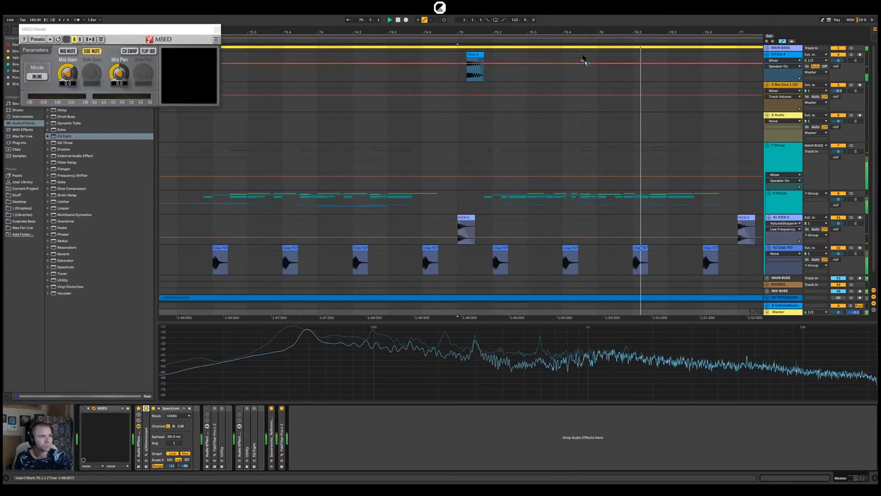
Try automating the Flick 4 track's EQ Eight to switch off around the clip at bar 75, and audition it
double_click(474, 56)
key("space")
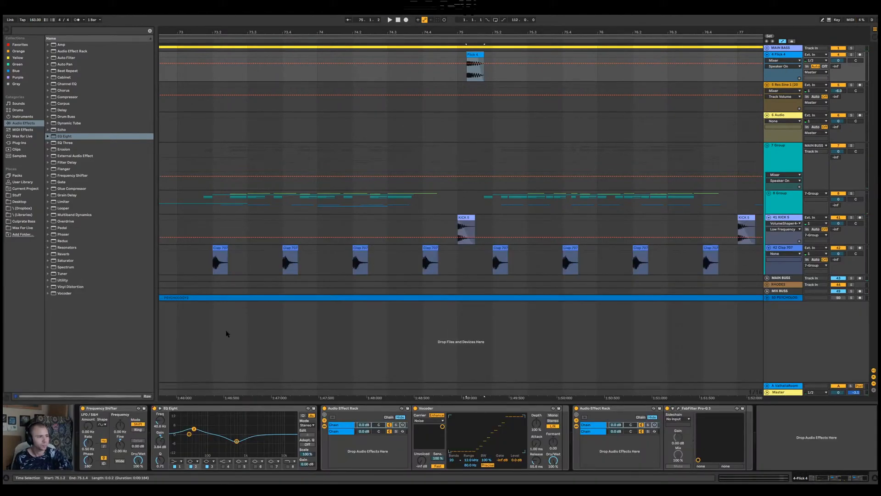
right_click(154, 409)
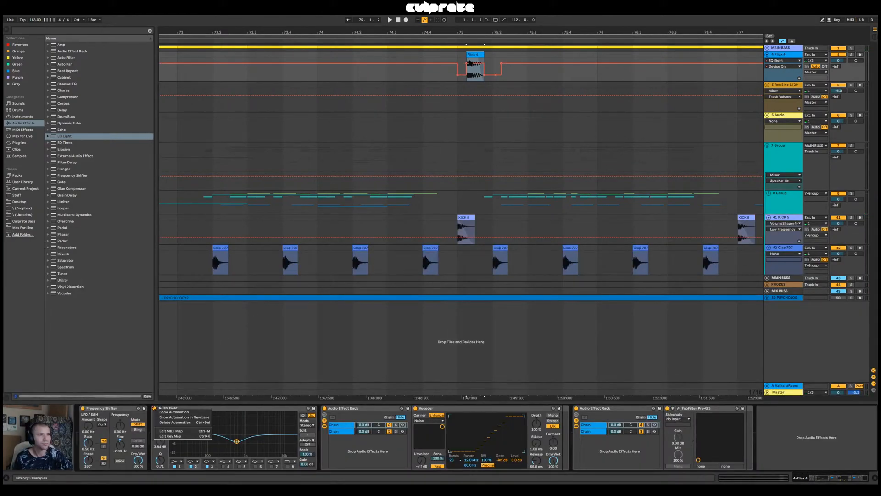
left_click(469, 63)
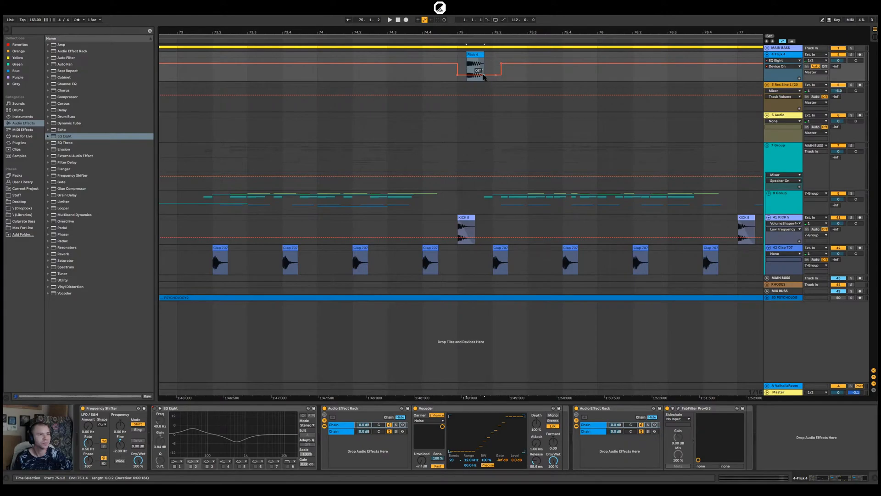
key("space")
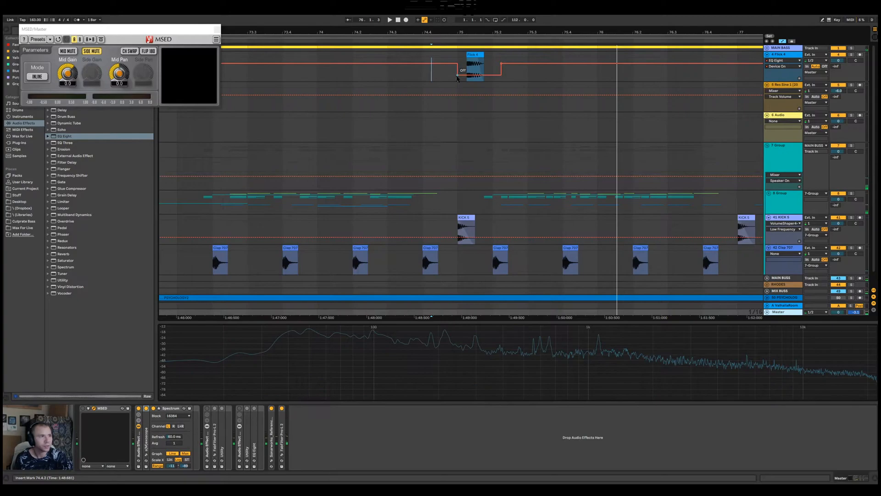
left_click(502, 72)
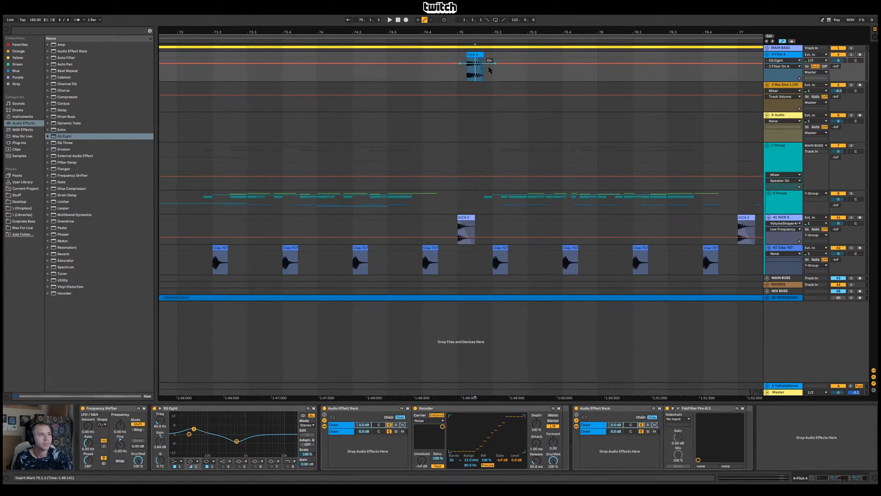
Automate filter 2 of the Flick 4 track's EQ Eight to switch off around the clip at bar 75, and play from 74.4.3
left_click_drag(476, 68, 476, 77)
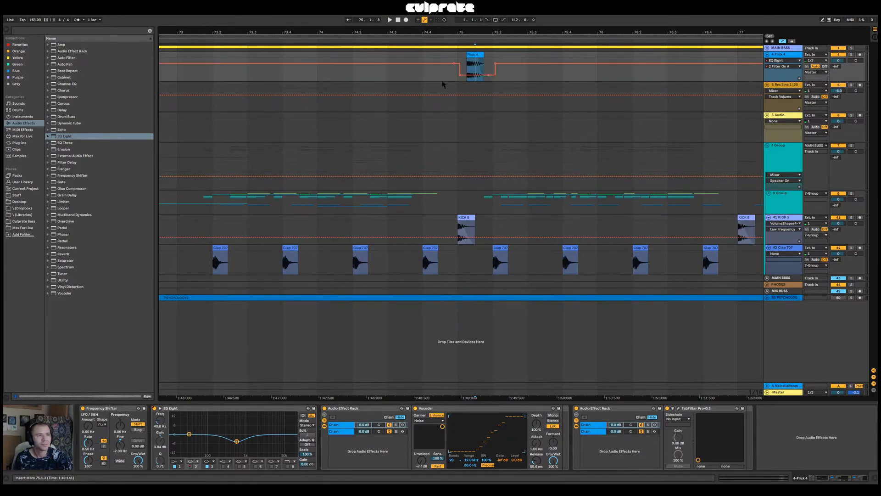
left_click(443, 84)
key("space")
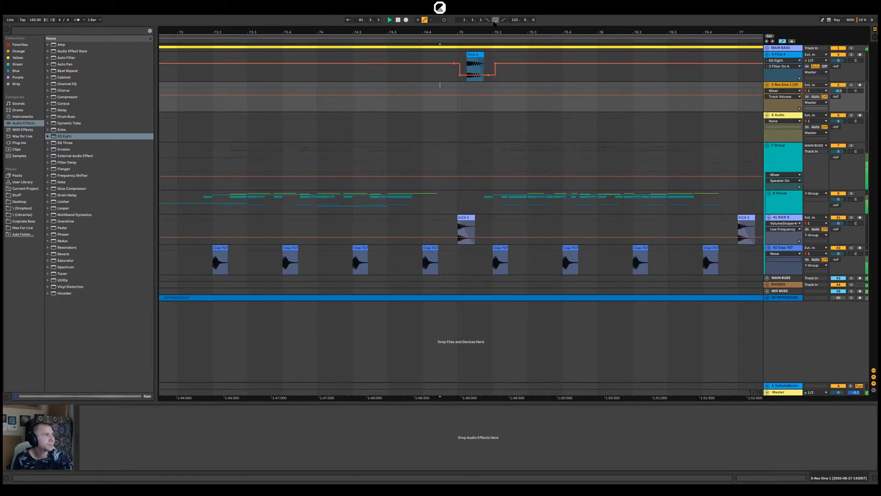
key("space")
Play the arrangement from 78.1.1 through the Res Sine 1 slices
scroll(456, 95, "down", 7)
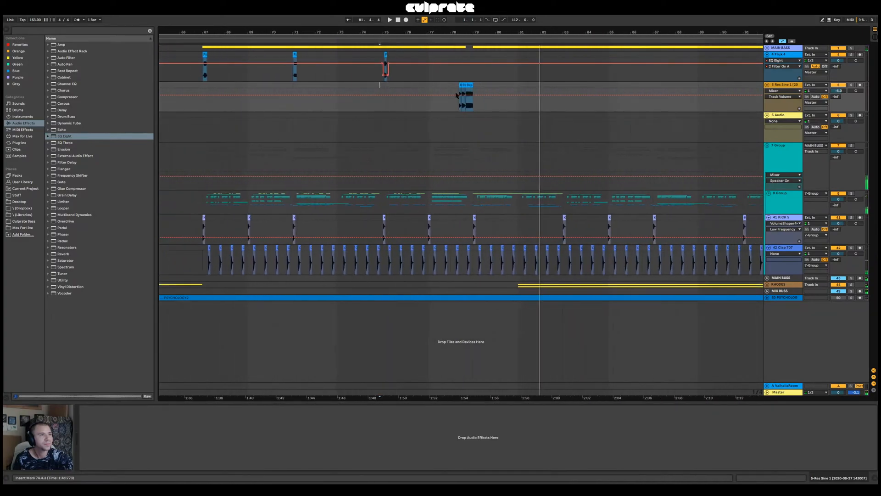
left_click(449, 79)
key("space")
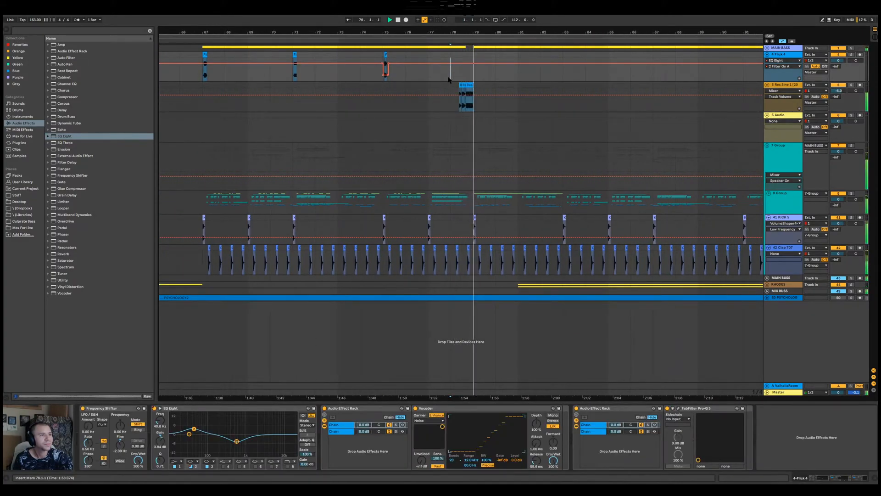
key("space")
Play the last Res Sine 1 slice and again from just before the slices, examining the frequency spectrum on the Master track
left_click(469, 85)
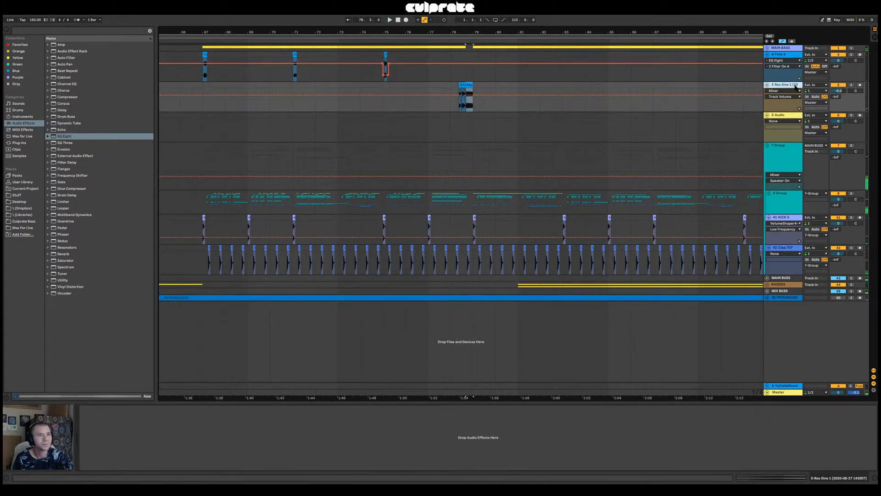
left_click(62, 140)
key("space")
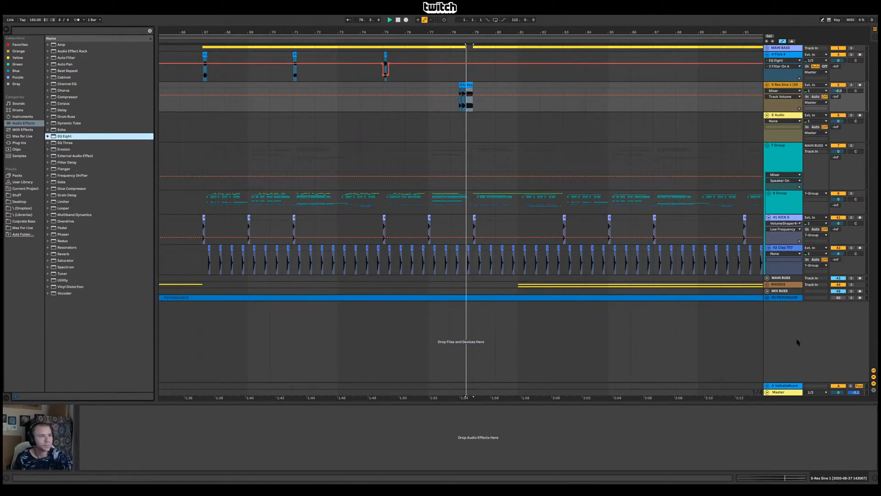
left_click(783, 392)
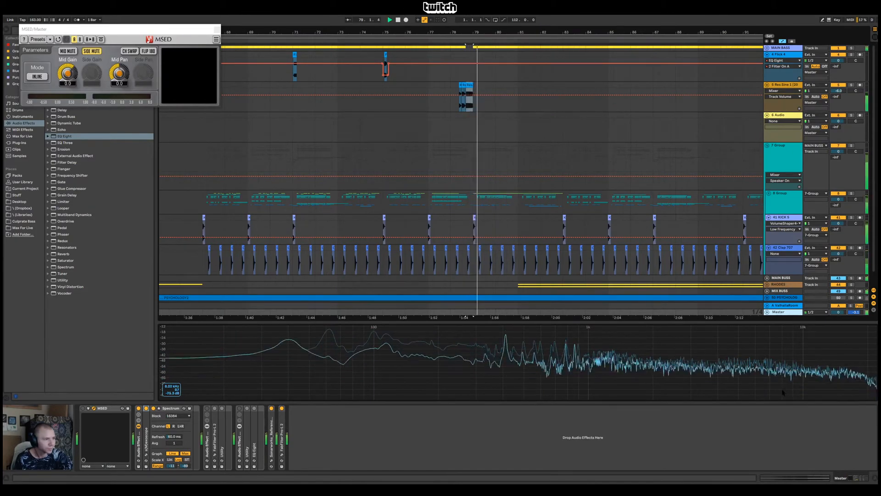
key("space")
left_click(456, 100)
left_click(813, 390)
key("space")
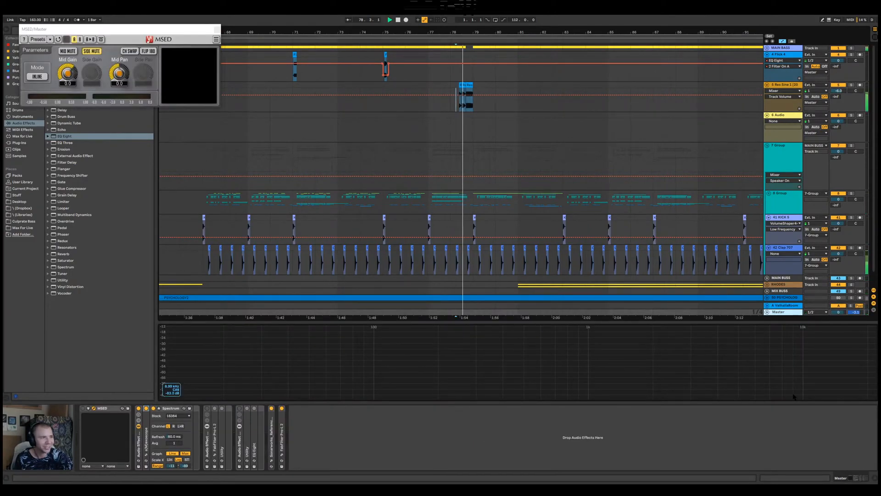
key("space")
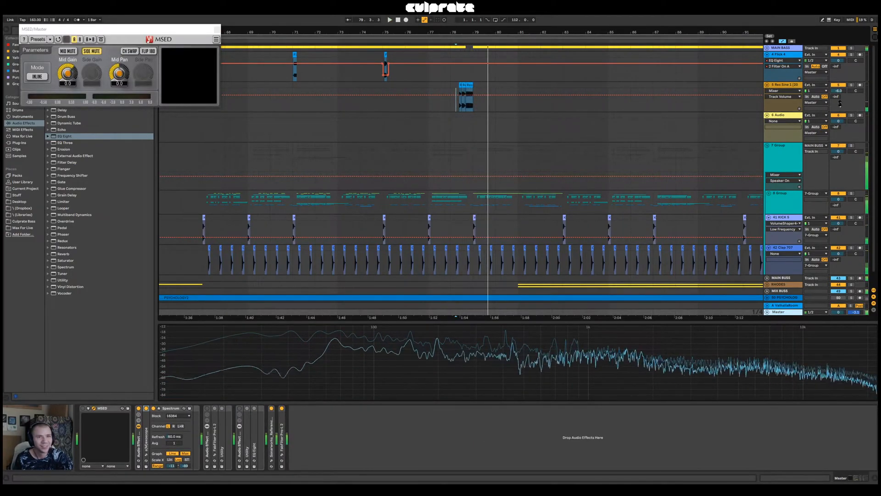
Set the last Res Sine 1 slice's clip gain to -4.00 dB and audition the section from 78.1.1
left_click(468, 85)
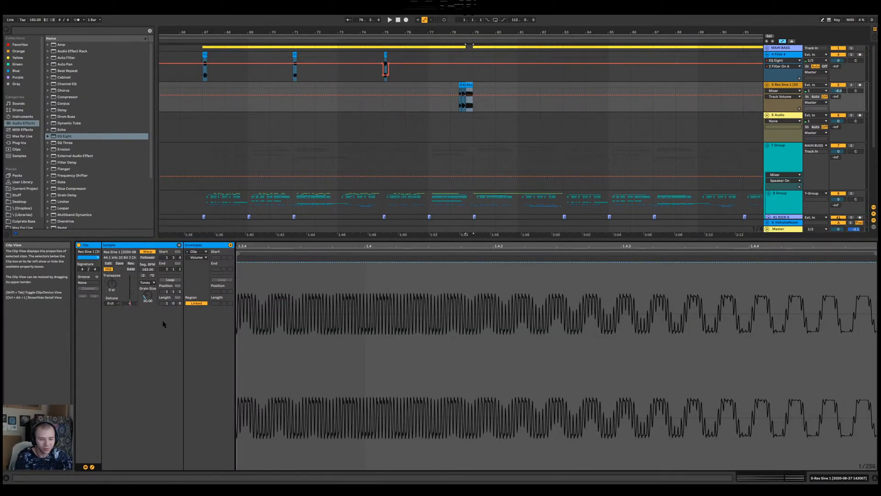
key("space")
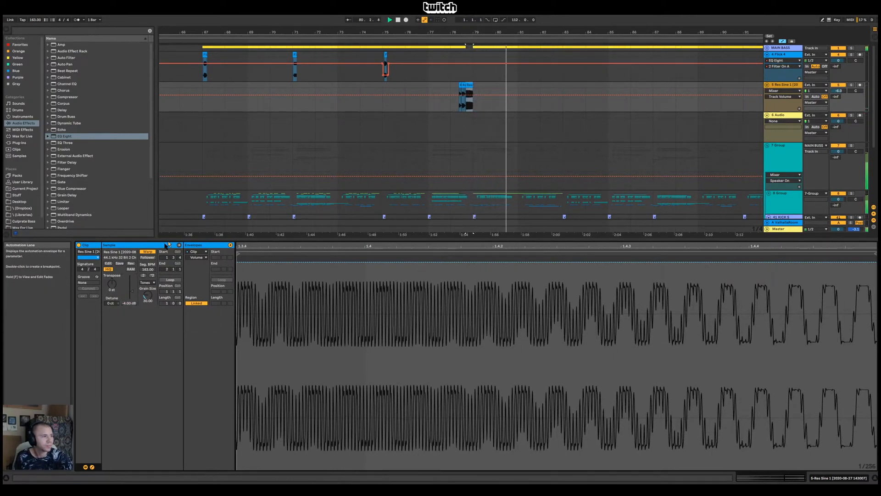
key("Return")
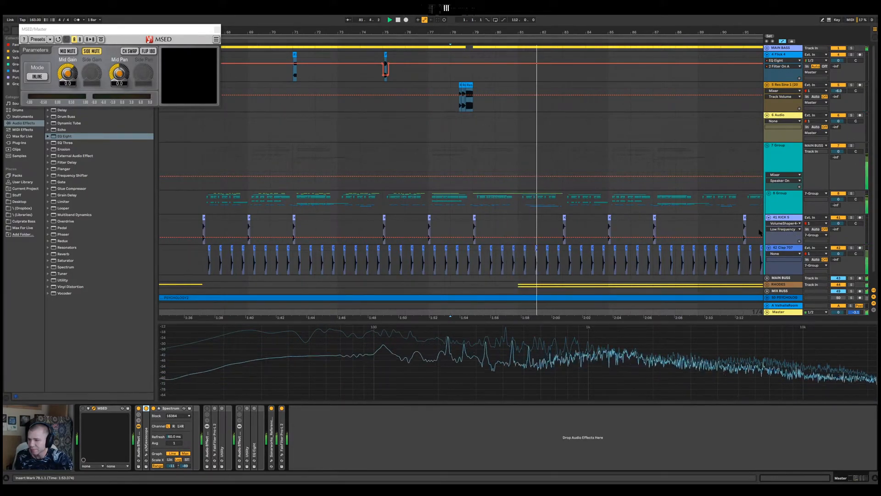
left_click(449, 133)
key("space")
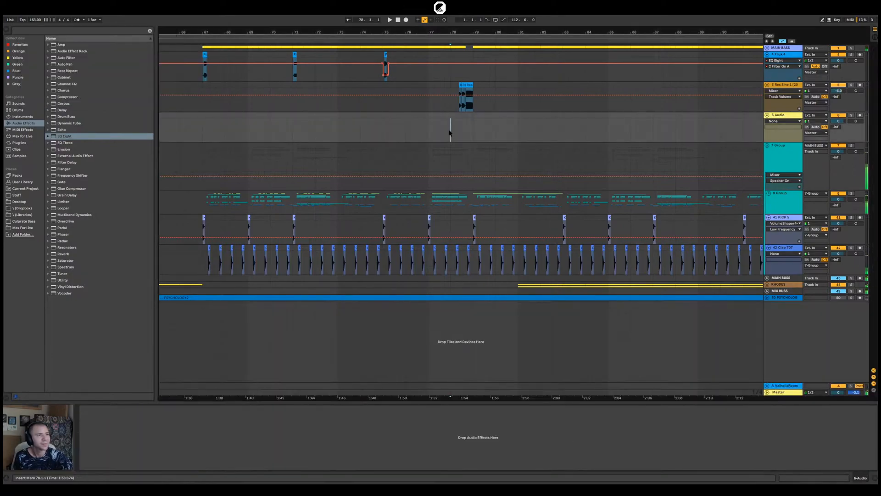
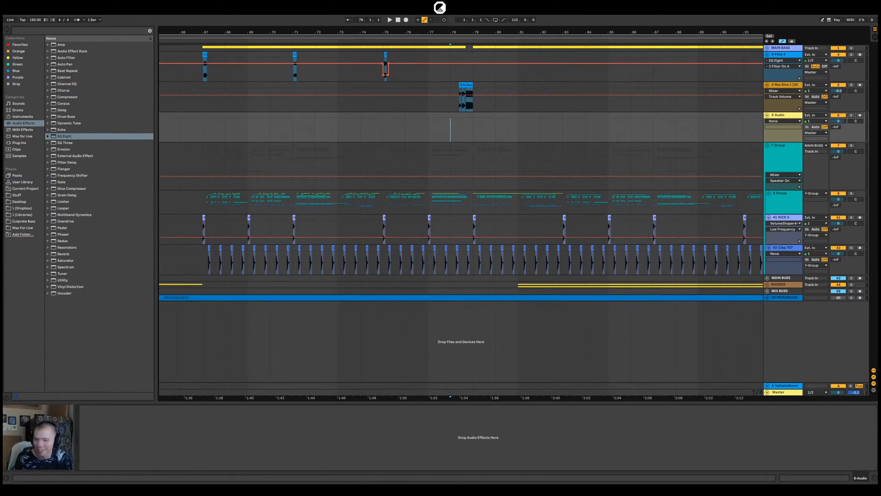
Play the arrangement from 78.1.1 and view the passage around the Res Sine 1 slices up close
key("space")
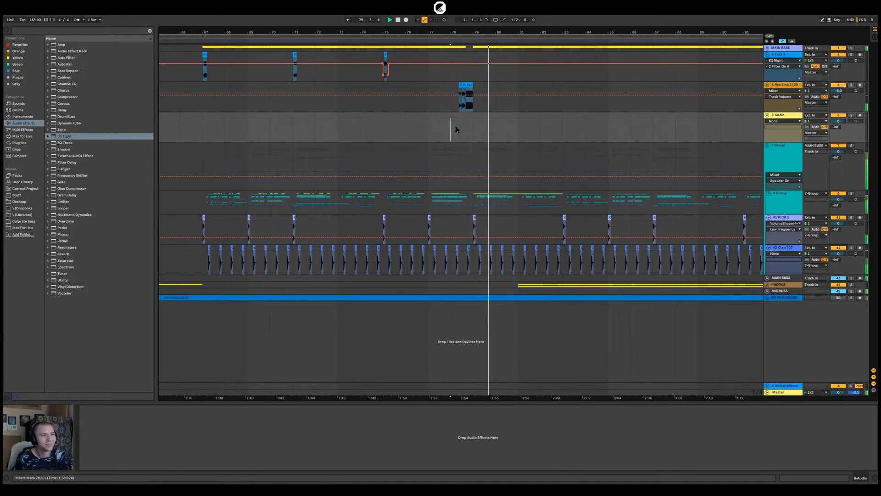
left_click_drag(464, 32, 462, 60)
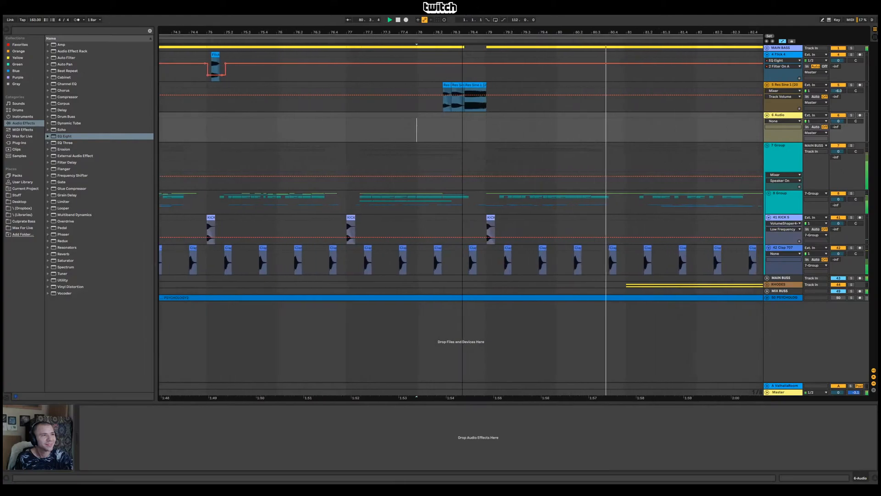
left_click(489, 73)
left_click_drag(500, 33, 408, 29)
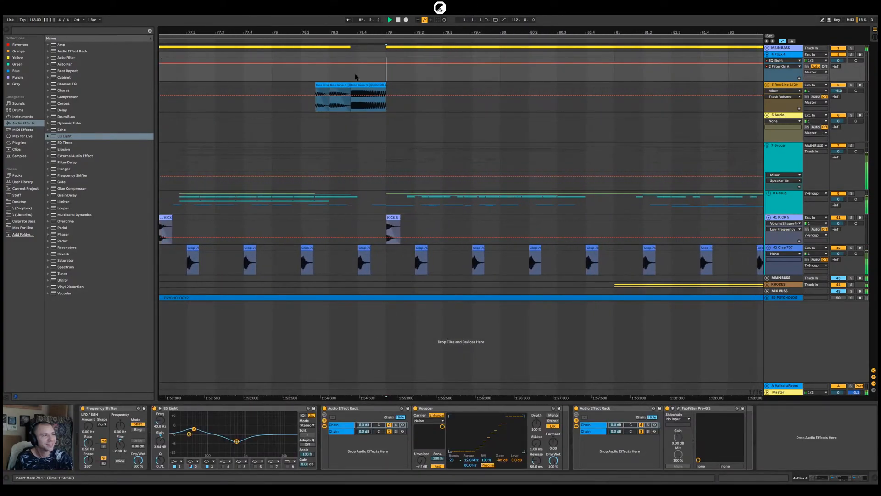
Add a Reverb to the Res Sine 1 track with its Dry/Wet at 0%
left_click(782, 88)
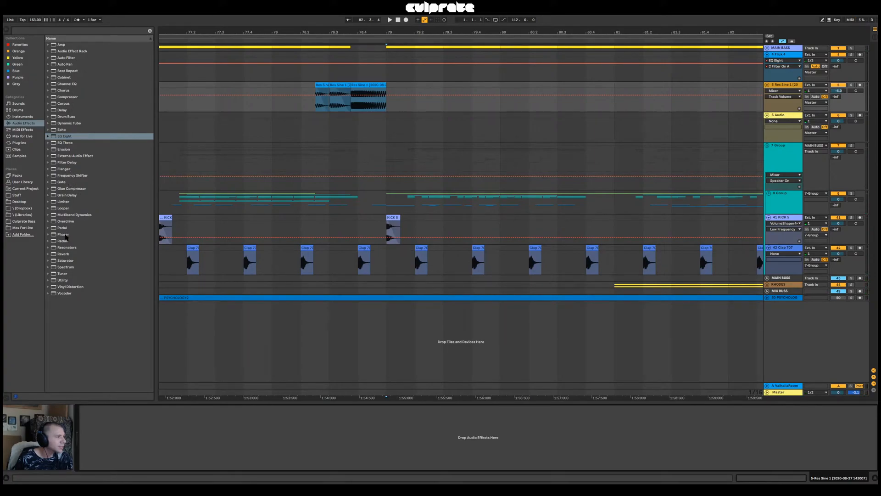
left_click_drag(68, 254, 99, 242)
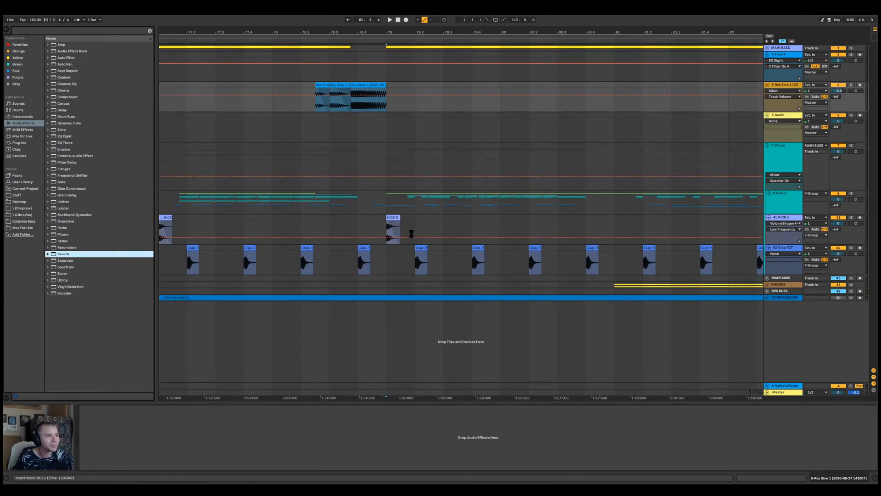
left_click_drag(411, 234, 403, 105)
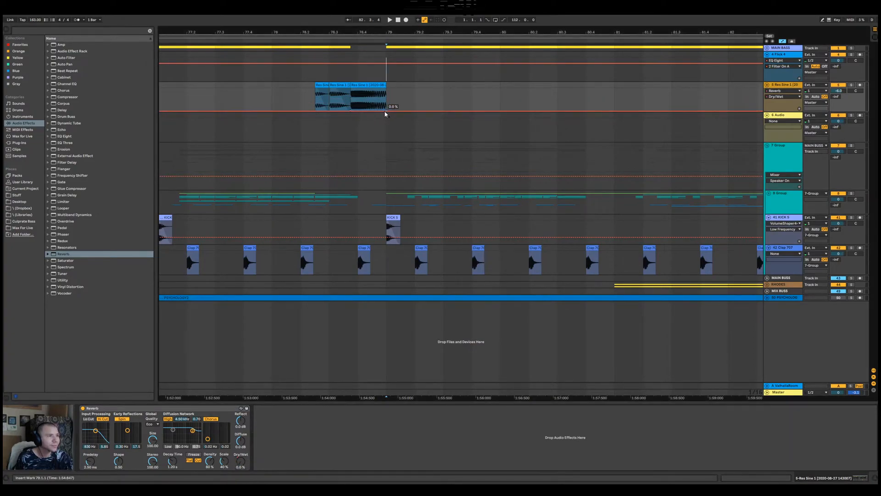
Automate the Reverb's Dry/Wet to rise and fall across the last Res Sine 1 slice, and play from just before the slices
left_click(370, 114)
left_click_drag(370, 111, 369, 88)
left_click(351, 100)
key("space")
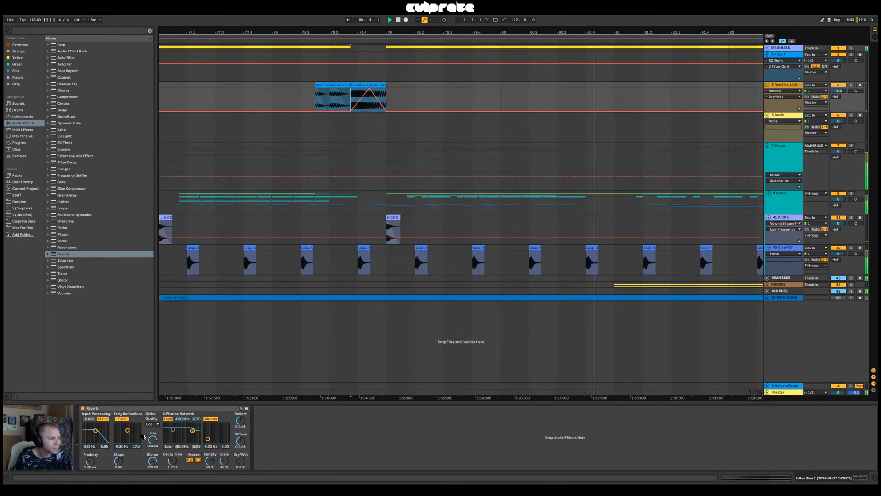
left_click(294, 96)
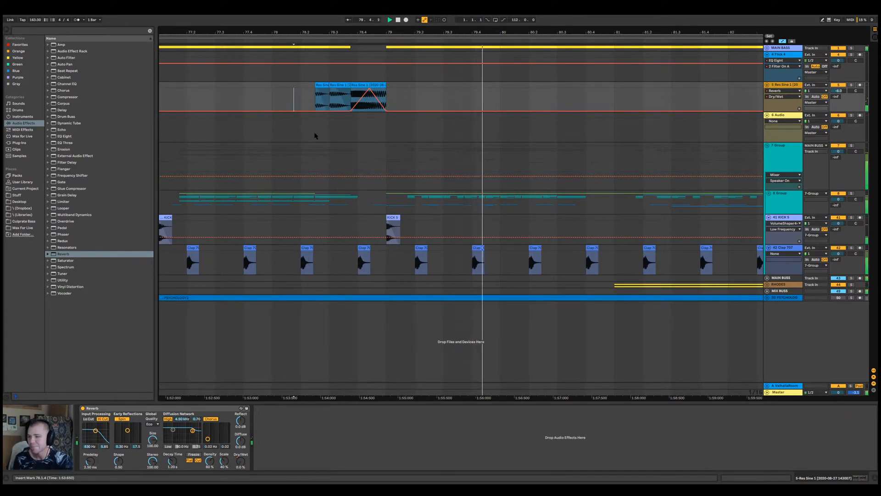
Expand the MAIN BASS group and play its bass part from around bar 80
left_click_drag(374, 32, 518, 62)
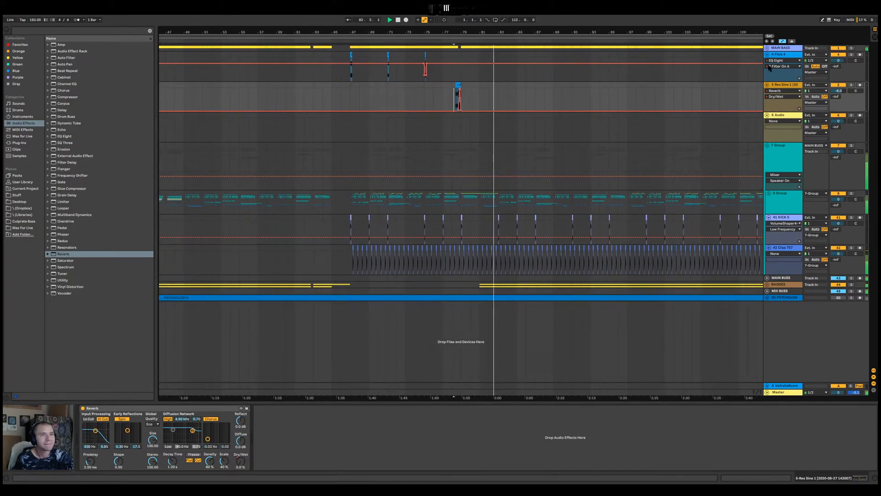
left_click(767, 48)
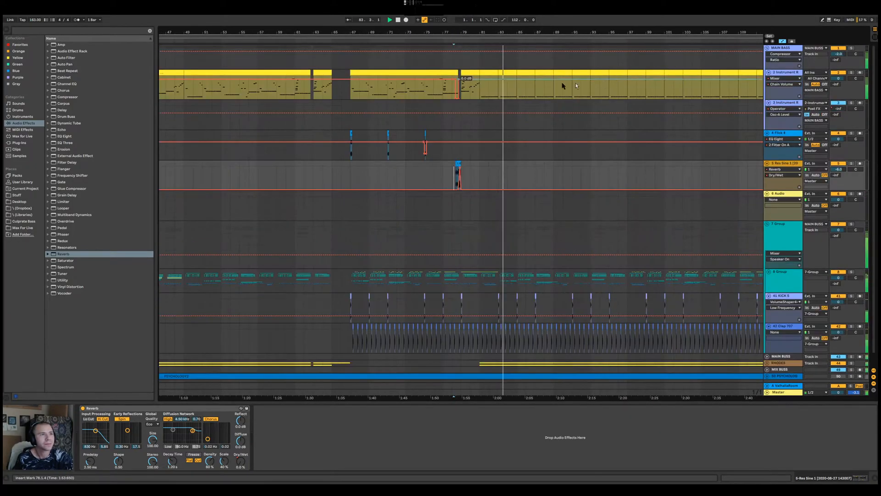
left_click(475, 86)
left_click_drag(477, 32, 478, 50)
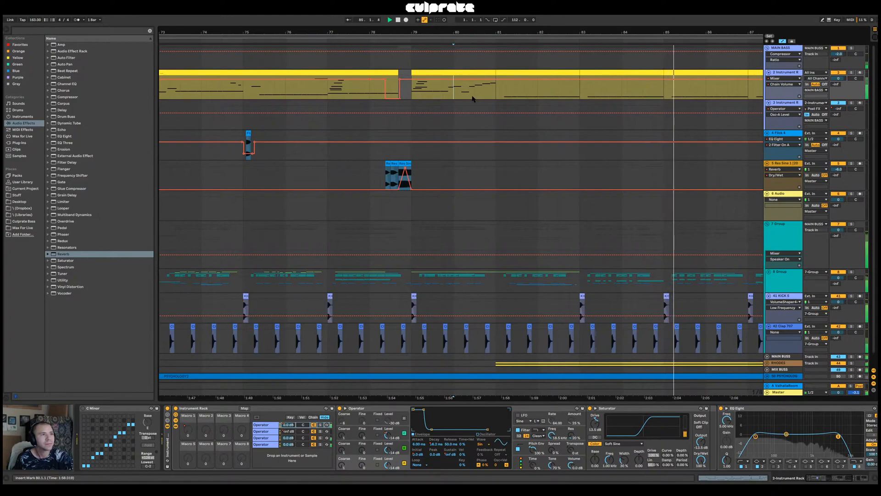
key("space")
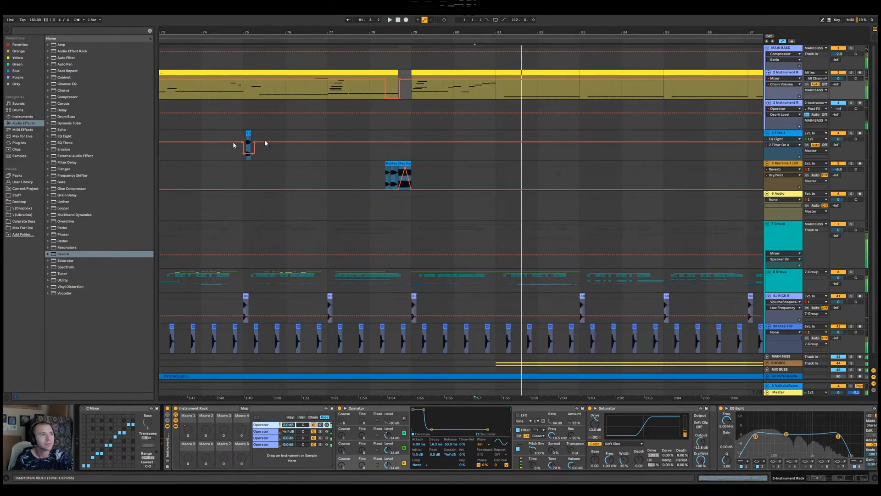
Check the device chains of the two MAIN BASS instrument tracks and briefly solo the 2 Instrument Rack track
left_click(67, 254)
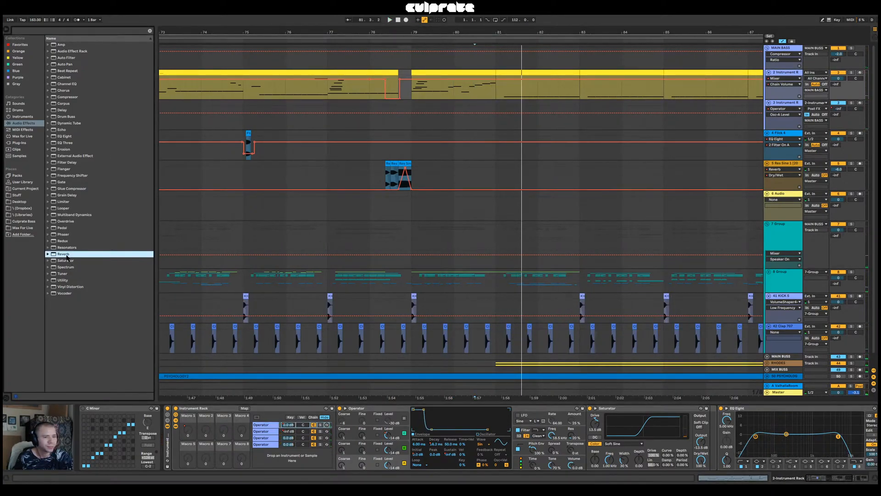
left_click(175, 427)
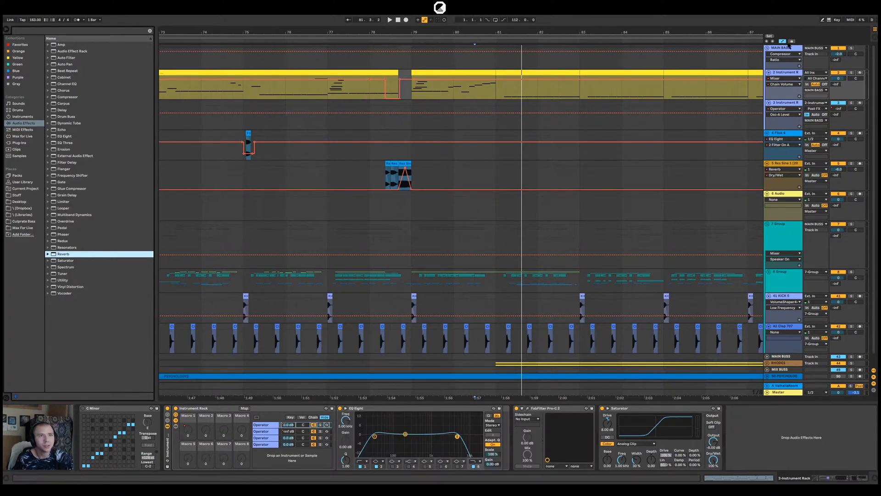
left_click(795, 106)
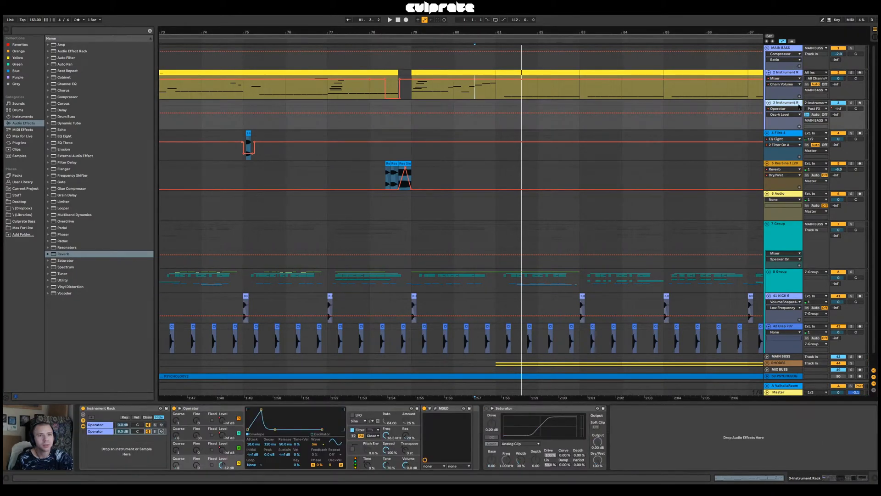
left_click(852, 73)
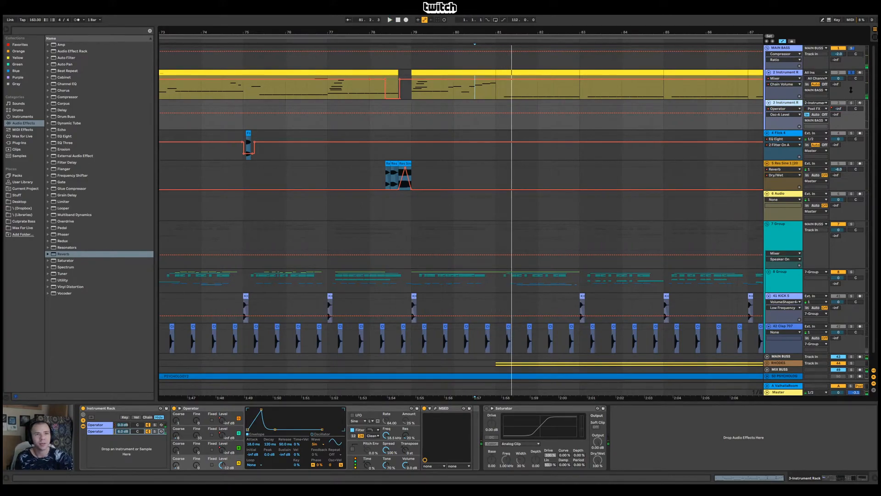
left_click(852, 73)
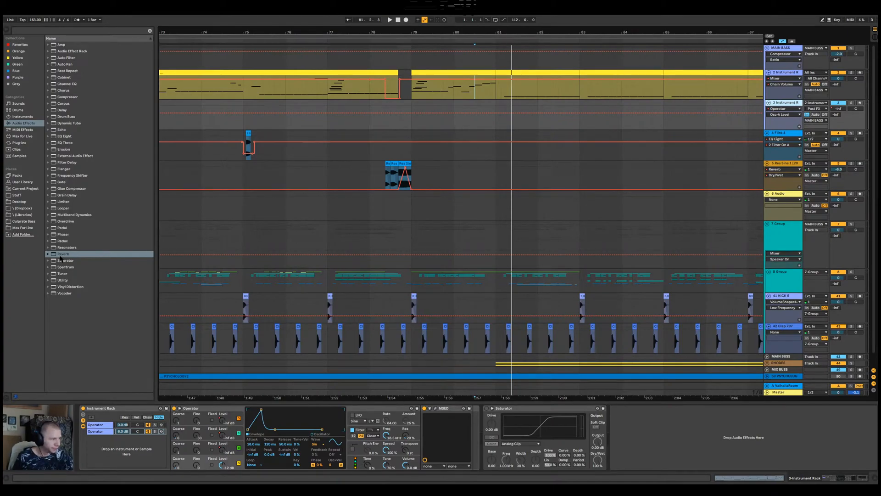
Add a Reverb after the Saturator on the 3 Instrument Rack track and bring its Dry/Wet down to zero
left_click_drag(61, 255, 574, 370)
left_click_drag(622, 436, 641, 469)
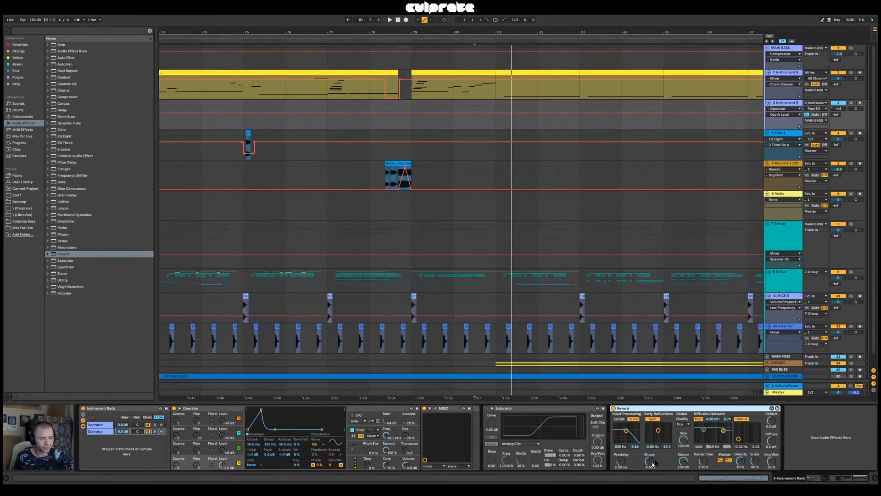
left_click_drag(777, 462, 777, 481)
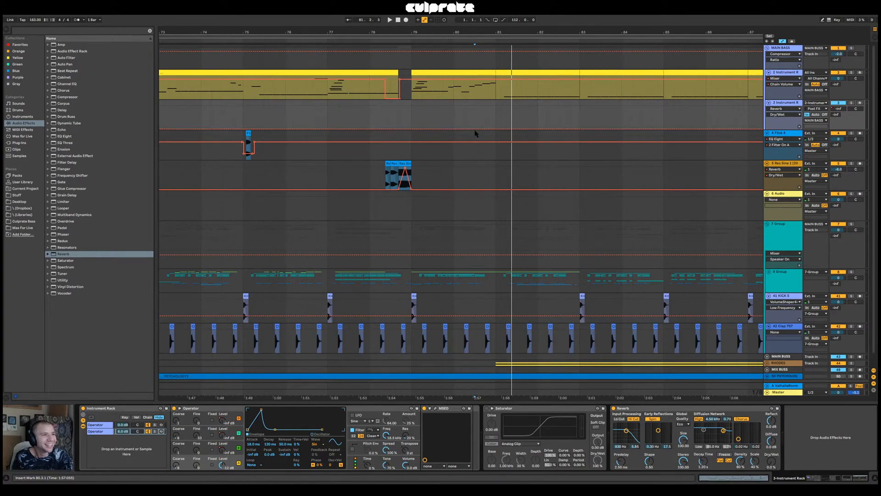
Automate the new Reverb's Dry/Wet to ramp up from 80.3.1 to bar 81 and drop back, and audition it
left_click_drag(496, 129, 495, 123)
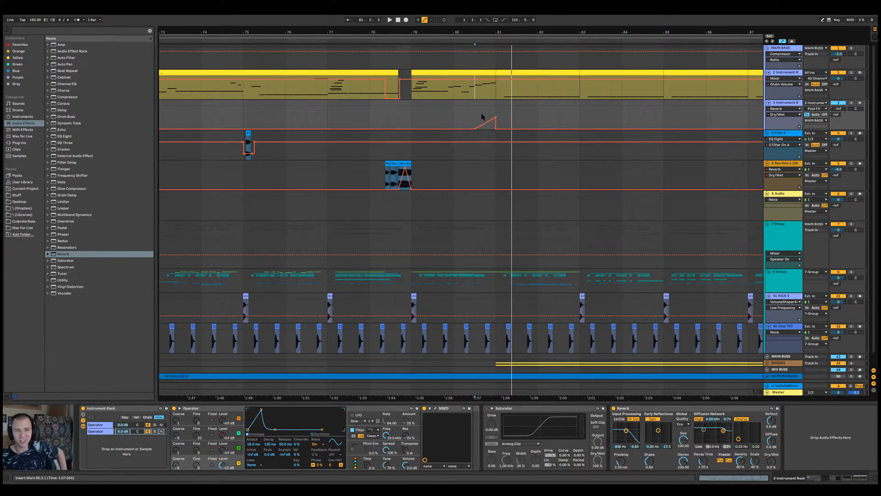
left_click(458, 119)
key("space")
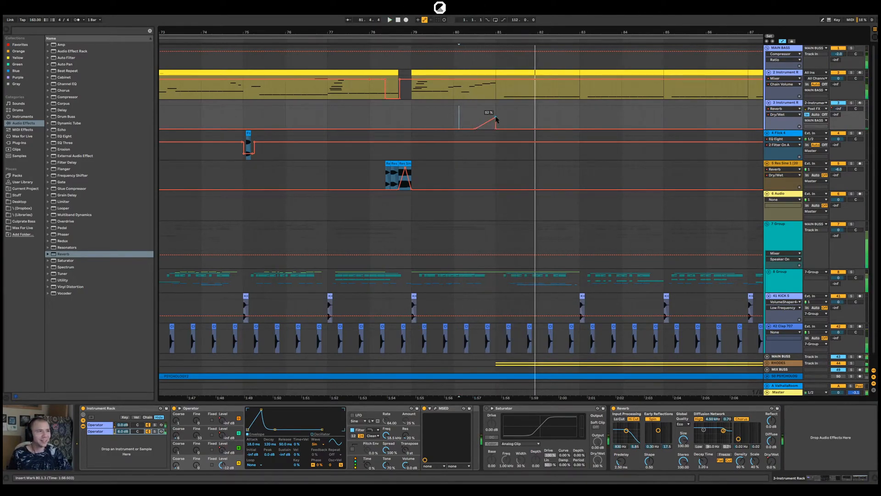
Draw a raised block in the Reverb's Dry/Wet automation just before bar 81, set it to 60%, and play from 80.3.1
left_click_drag(494, 30, 499, 64)
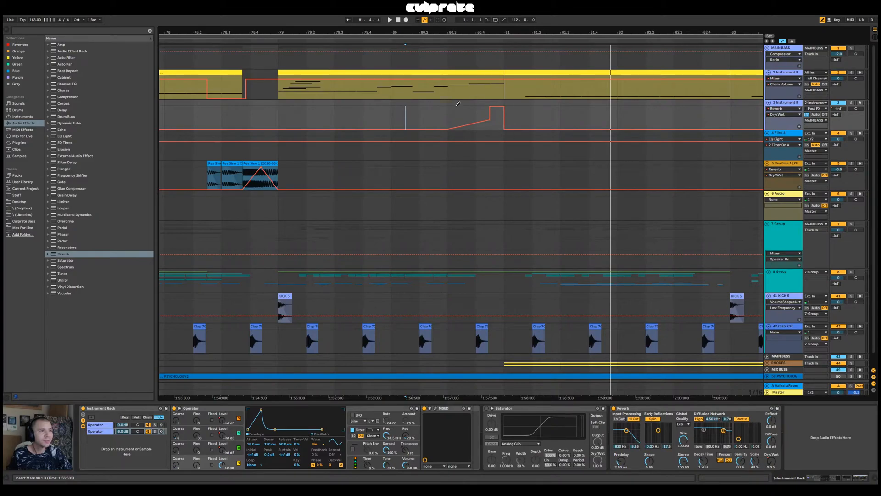
key("space")
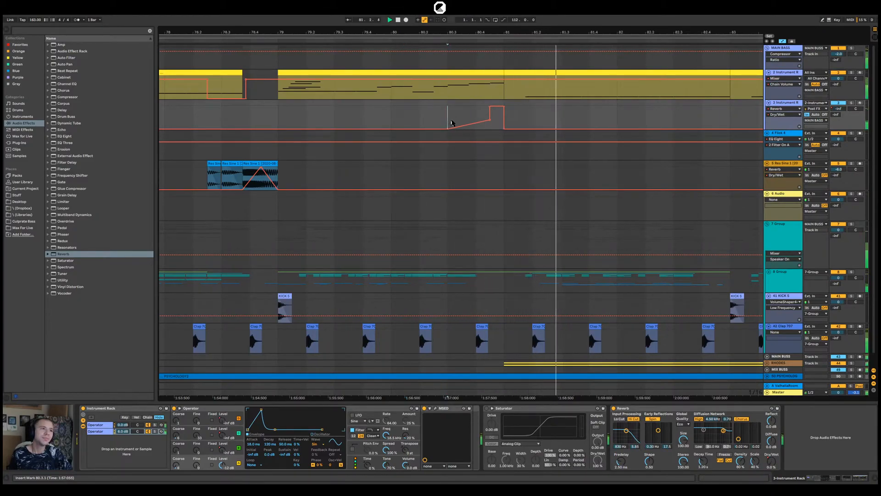
left_click_drag(497, 112, 496, 118)
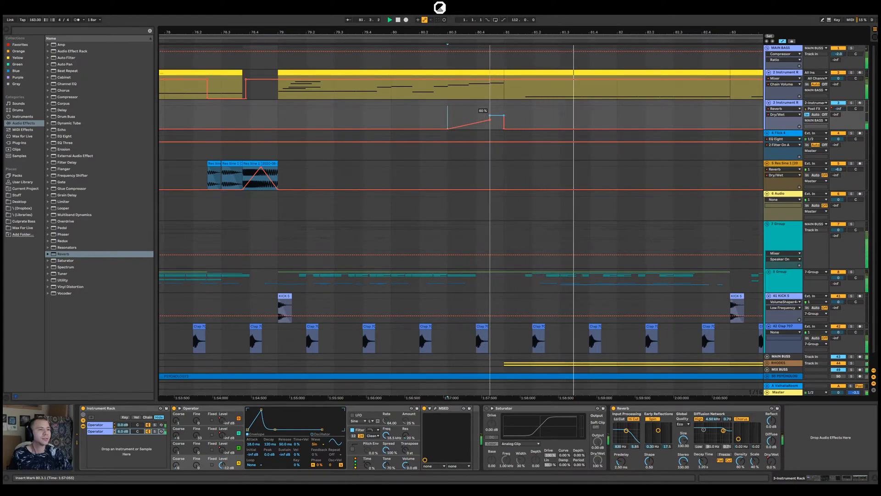
Reshape the Reverb's Dry/Wet automation into two separate rising ramps, one after 80.3.1 and a higher one ending at bar 81
mouse_move(474, 126)
left_mouse_down()
mouse_move(487, 134)
mouse_move(468, 117)
left_mouse_up()
key("space")
key("space")
left_click(489, 116)
left_click_drag(504, 116, 504, 109)
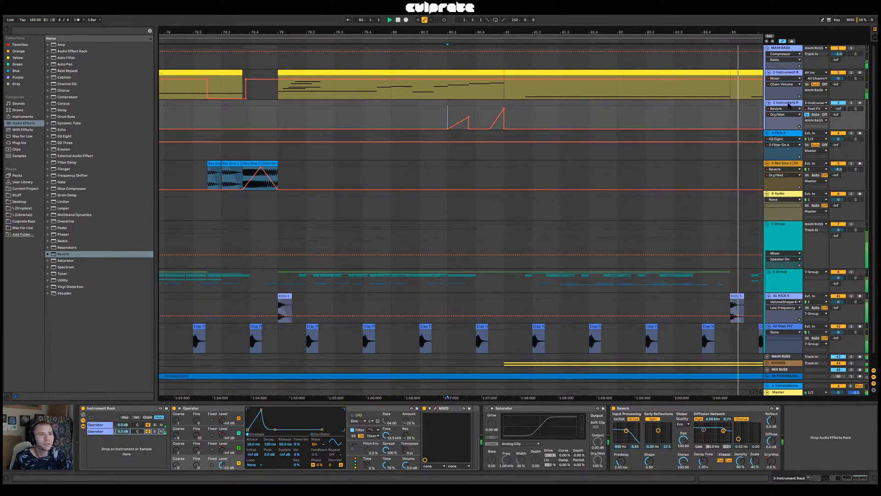
Show the chain volume automation of the second Operator chain on the 2 Instrument Rack track across the arrangement
left_click_drag(468, 32, 410, 9)
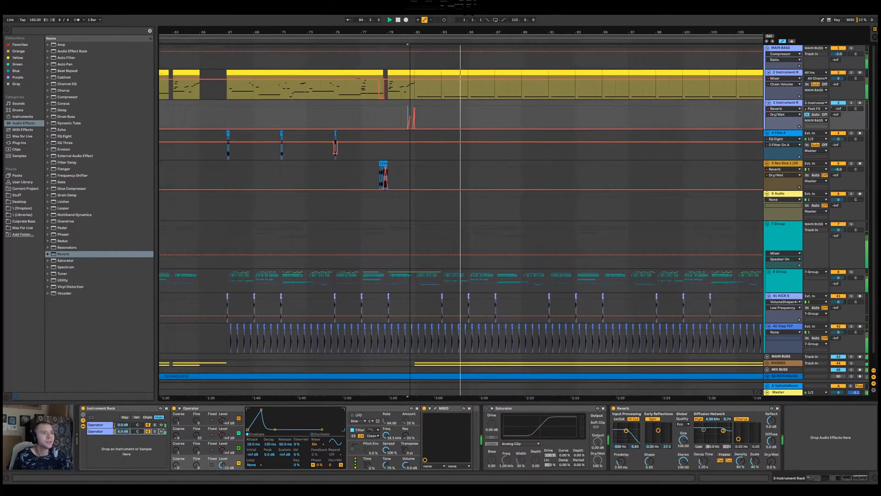
left_click(793, 69)
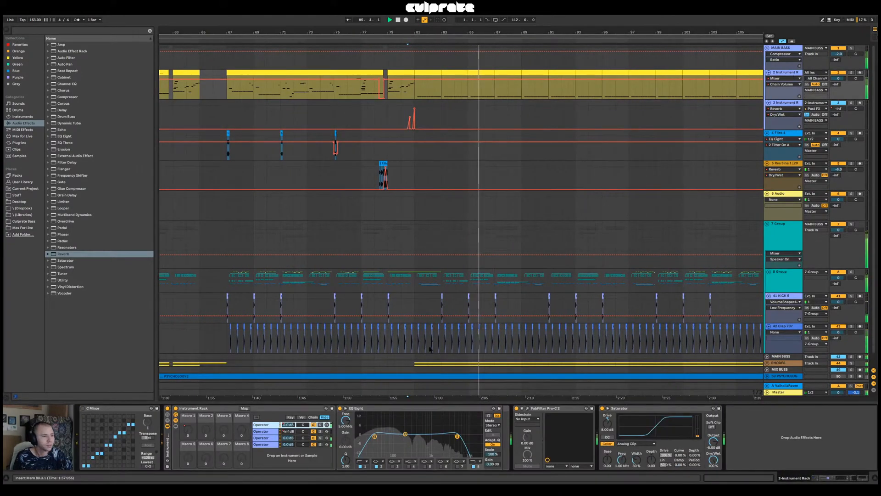
left_click(291, 432)
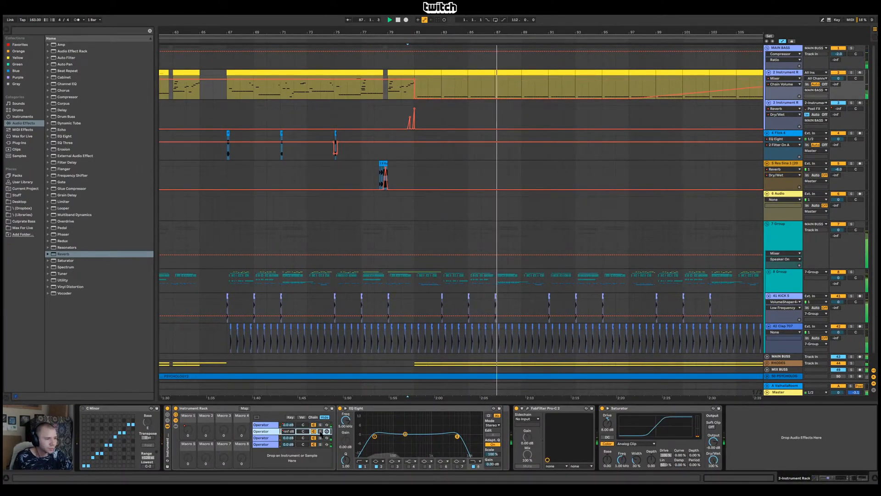
left_click(289, 424)
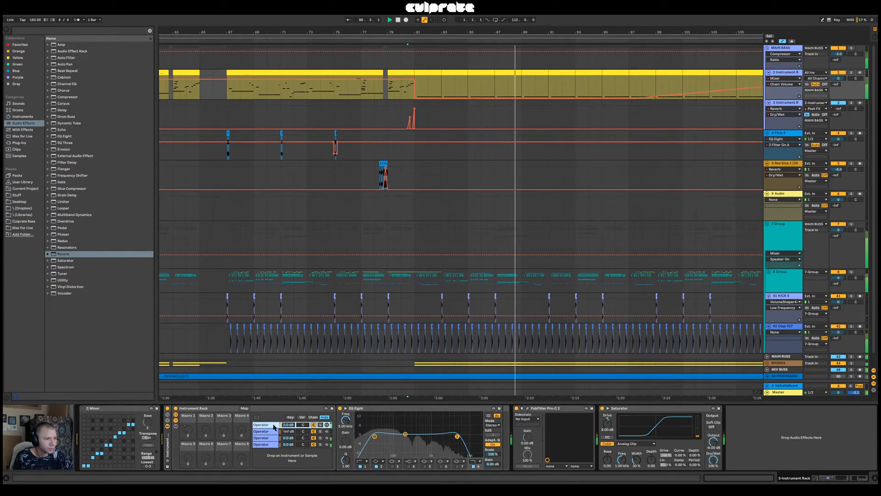
left_click_drag(480, 34, 480, 4)
scroll(377, 252, "down", 1)
left_click_drag(368, 32, 446, 69)
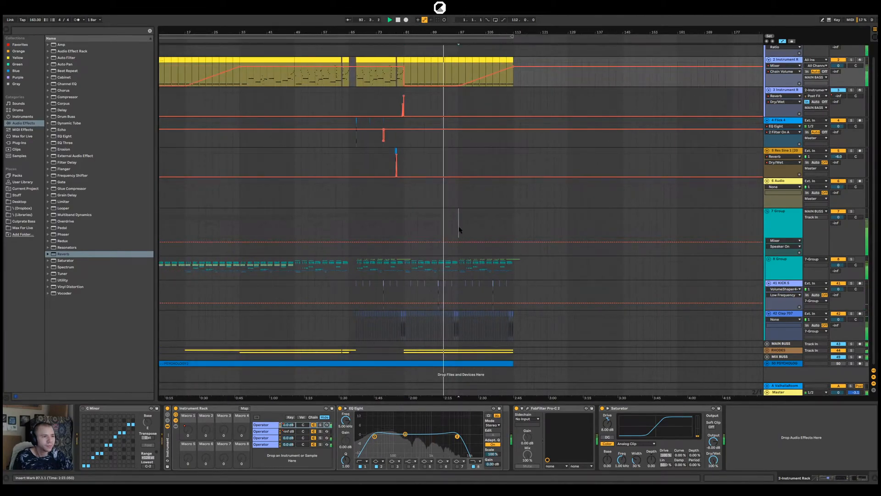
Delete the kick and Clap 707 clips from bar 97 onward, plus the last clap at 96.4.1
left_click(458, 226)
left_click_drag(522, 339, 481, 294)
left_click_drag(457, 32, 457, 144)
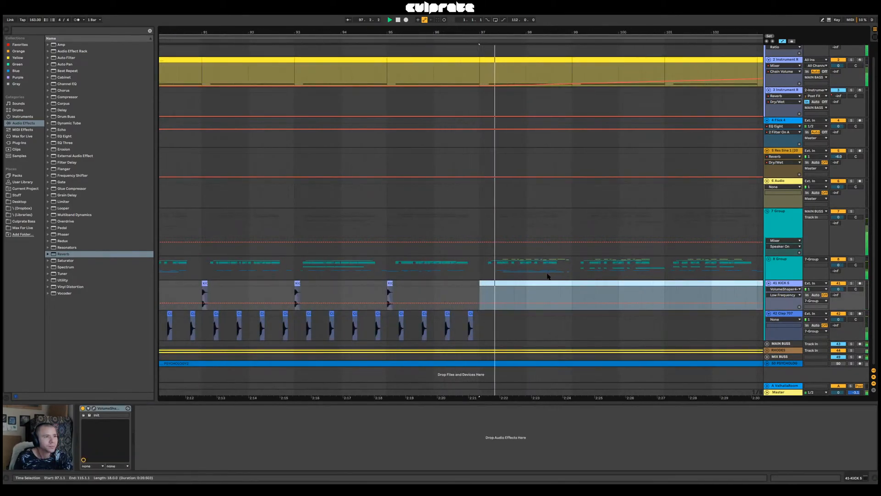
left_click(470, 314)
key("Delete")
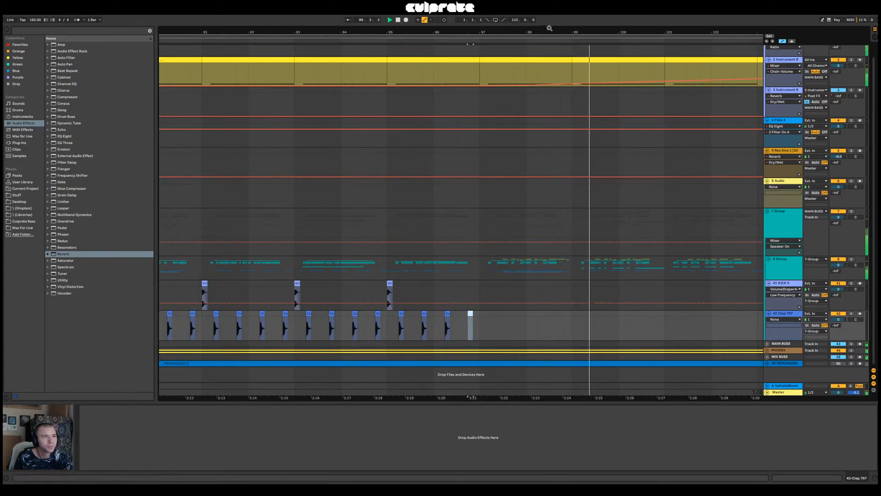
Expand 8 Group and the nested 9 Group to reveal their individual drum tracks
left_click_drag(552, 31, 502, 1)
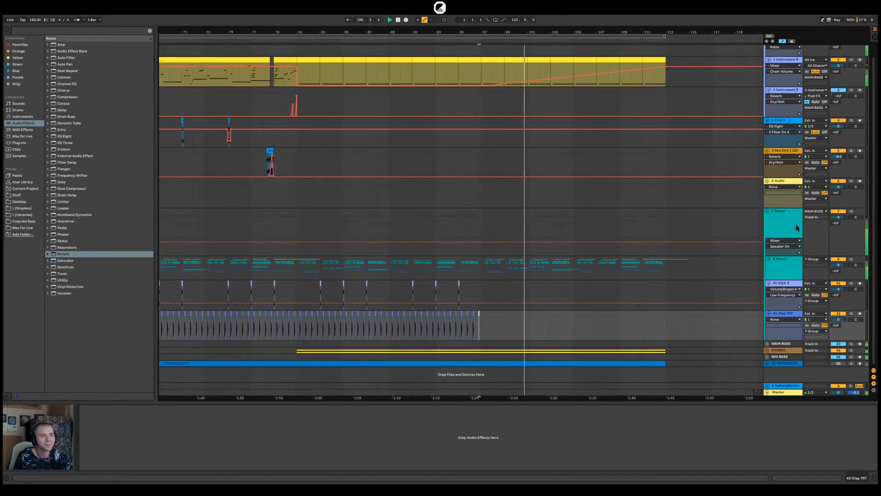
left_click(769, 259)
scroll(692, 312, "down", 2)
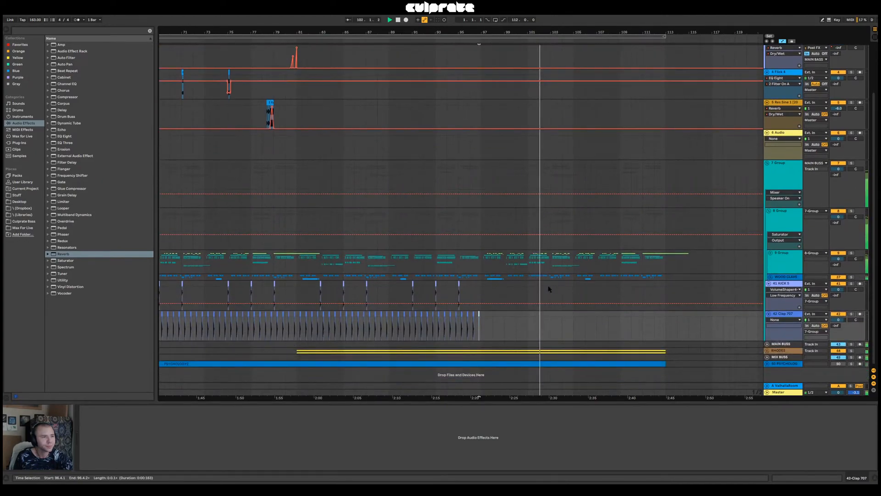
left_click(770, 253)
scroll(683, 289, "down", 3)
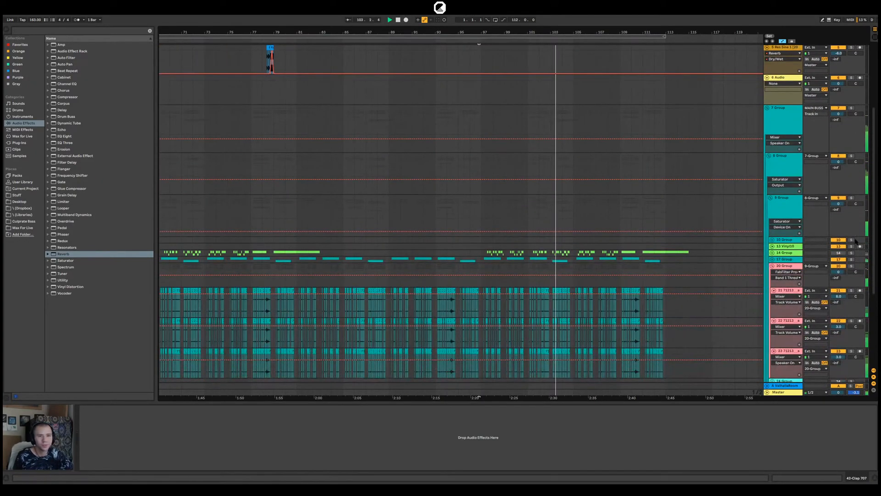
Play the arrangement from bar 67 and switch 20 Group off and back on to compare the drums
left_click_drag(432, 33, 549, 16)
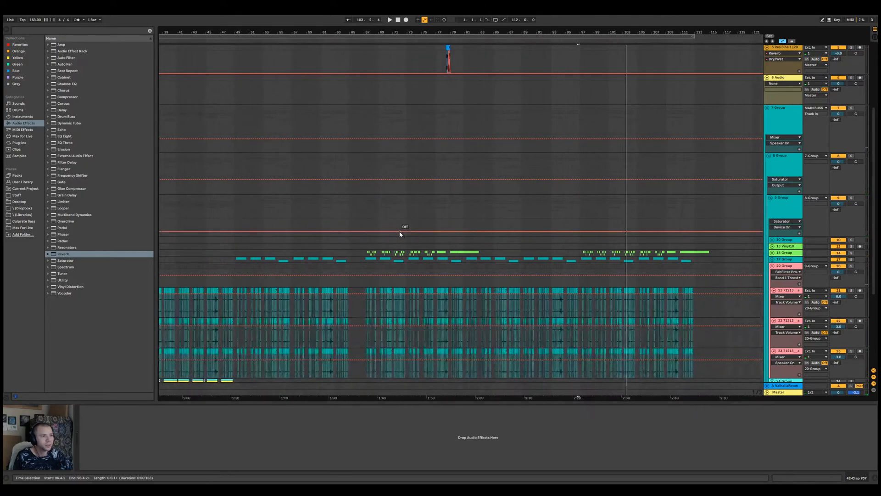
left_click(367, 248)
key("space")
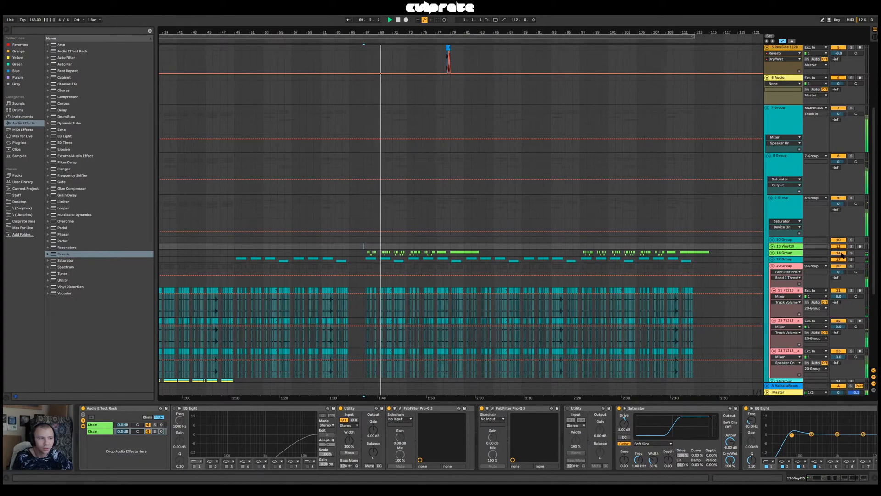
left_click(838, 266)
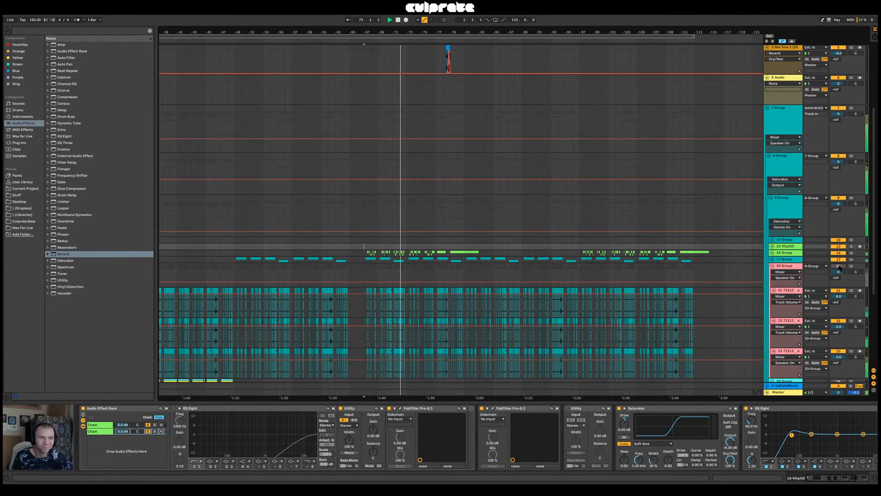
left_click(839, 266)
Solo 14 Group, expand it to listen to its two audio tracks, and collapse 20 Group
left_click(852, 252)
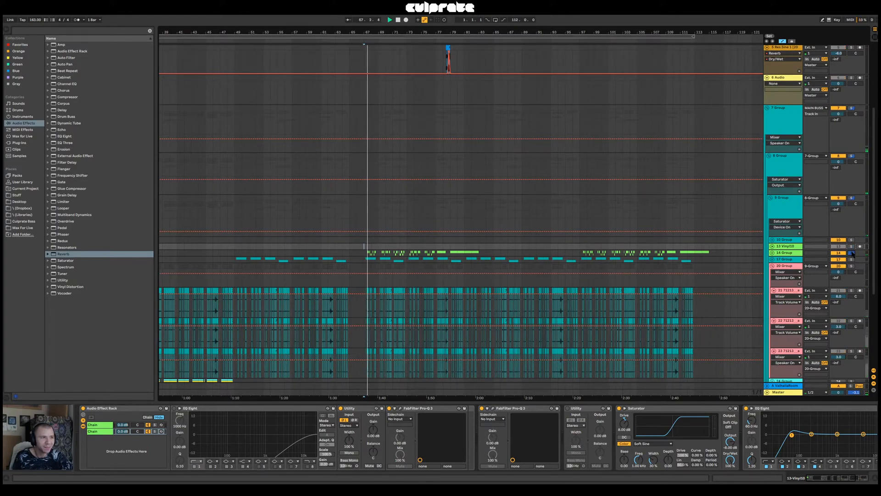
left_click(781, 253)
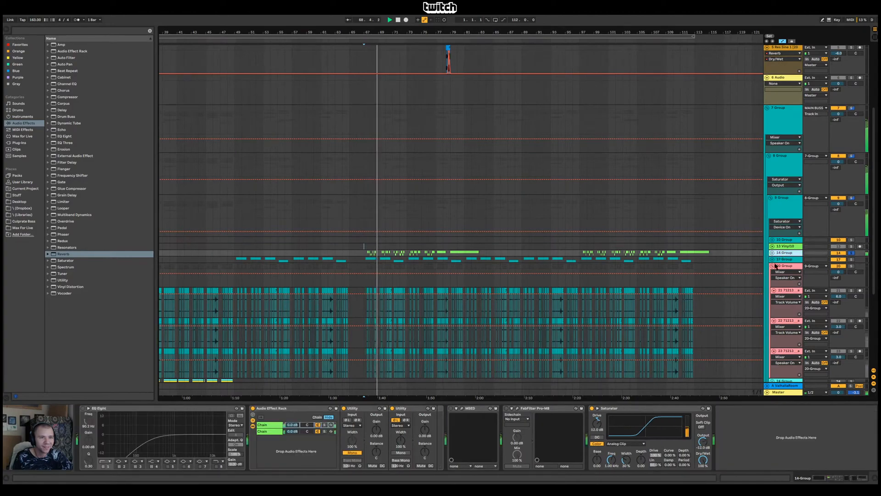
left_click(772, 253)
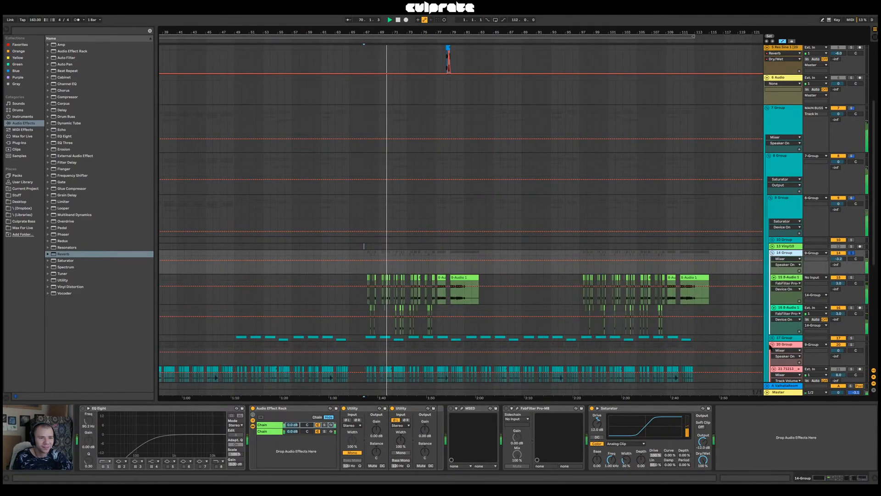
left_click(772, 344)
left_click_drag(379, 31, 397, 43)
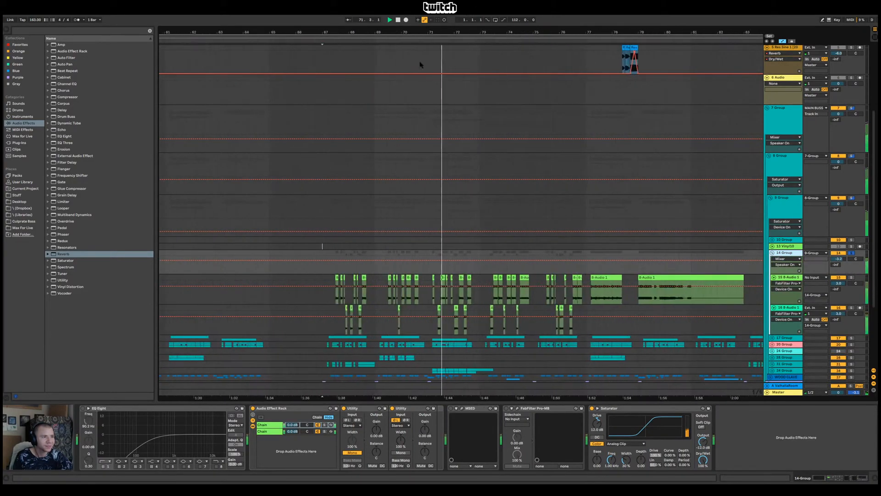
key("space")
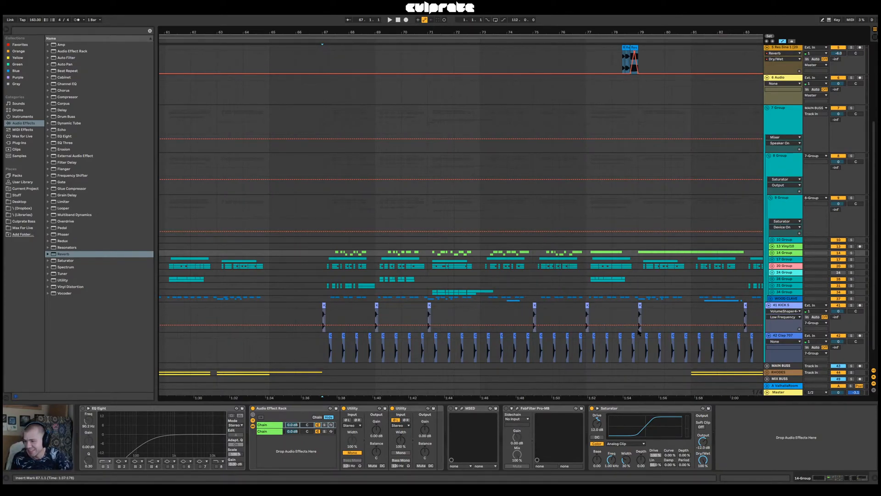
Collapse 8 Group, 7 Group and the MAIN BASS group to tidy the arrangement
left_click(322, 222)
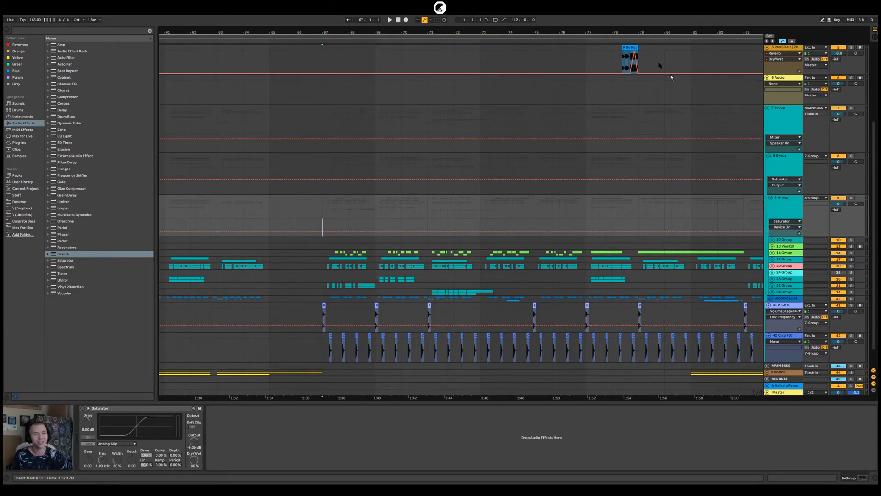
left_click_drag(612, 32, 480, 24)
left_click(419, 271)
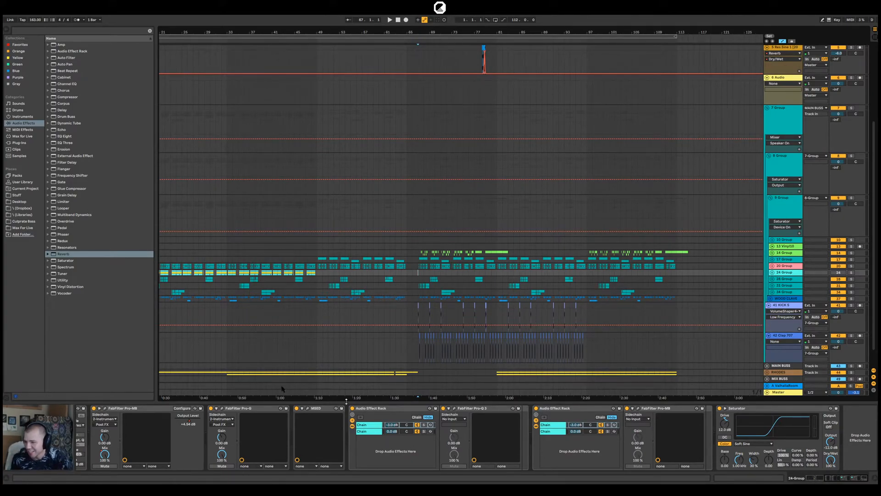
left_click(413, 202)
scroll(618, 221, "up", 3)
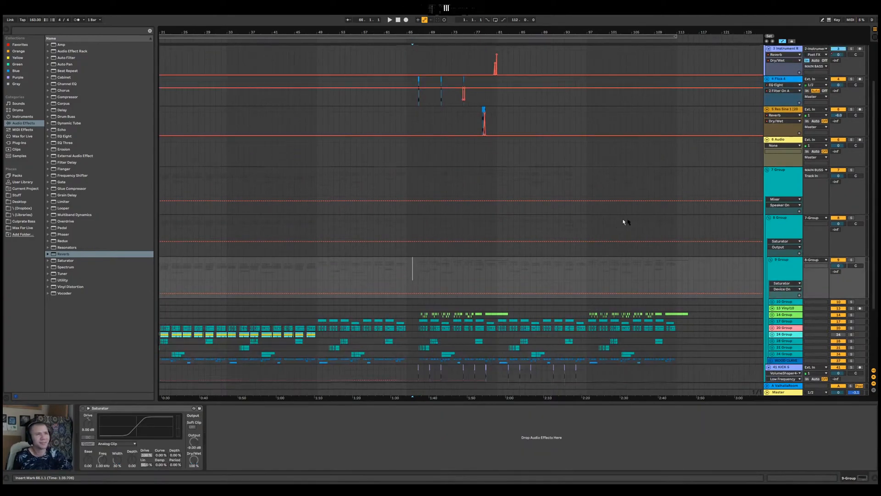
scroll(618, 221, "up", 3)
left_click(770, 234)
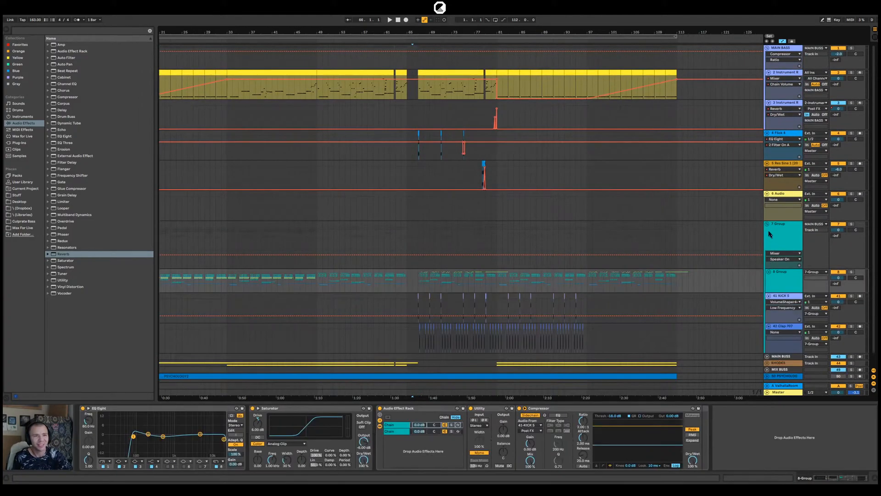
left_click(766, 224)
left_click(767, 49)
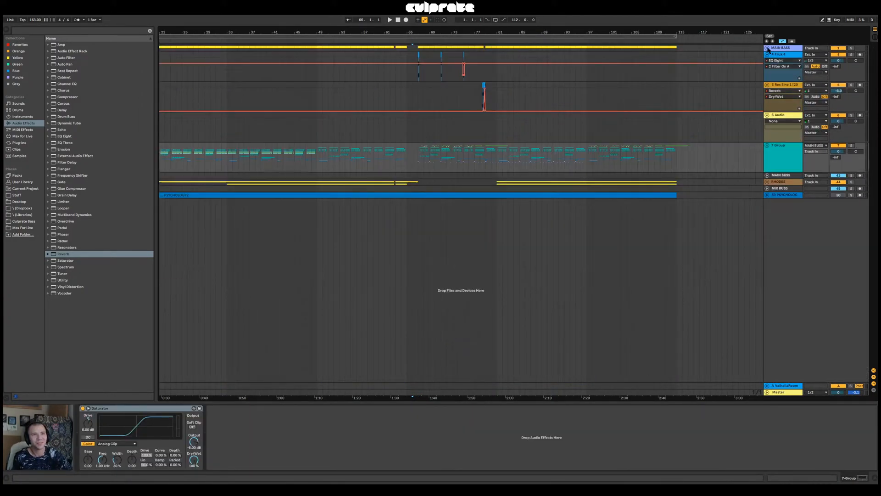
Play from bar 61 and lower the output of Sonarworks Reference 4 on the Master track to about -3.2 dB
left_click(385, 76)
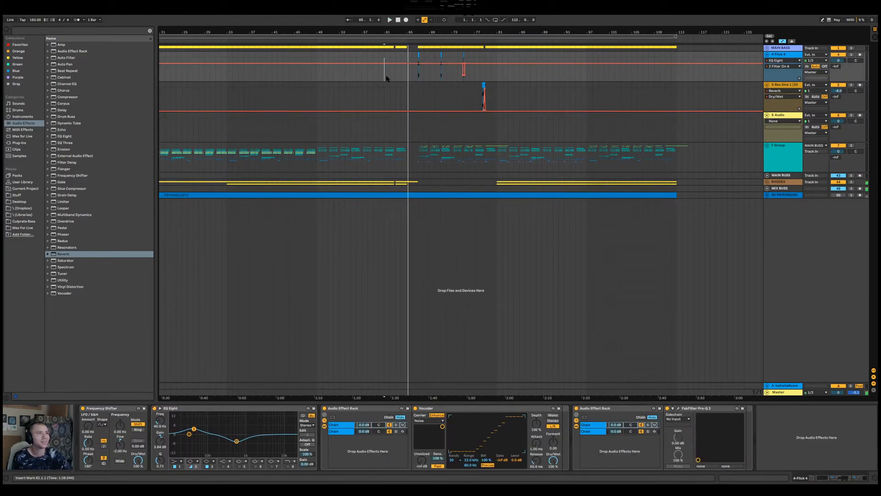
key("space")
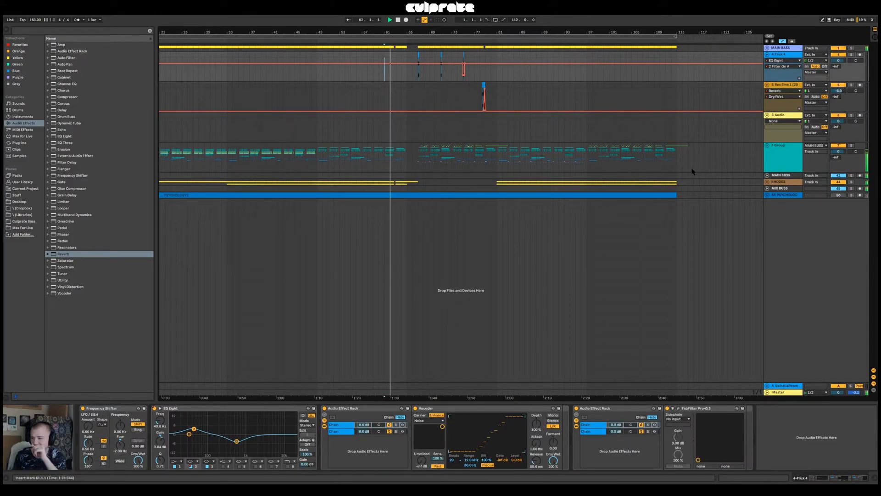
left_click(800, 391)
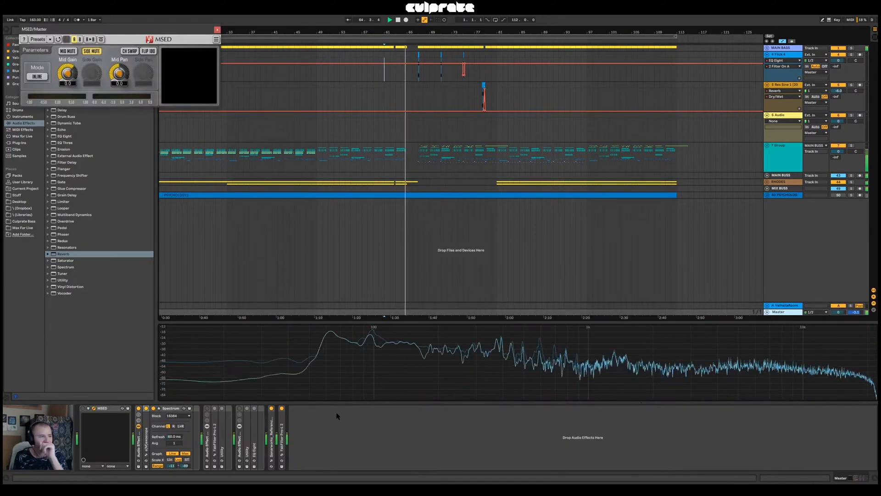
left_click(271, 460)
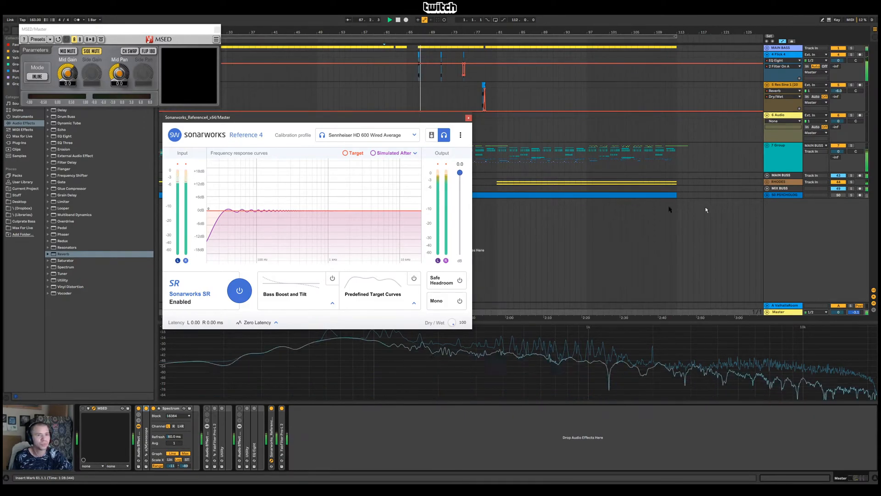
left_click_drag(460, 173, 462, 181)
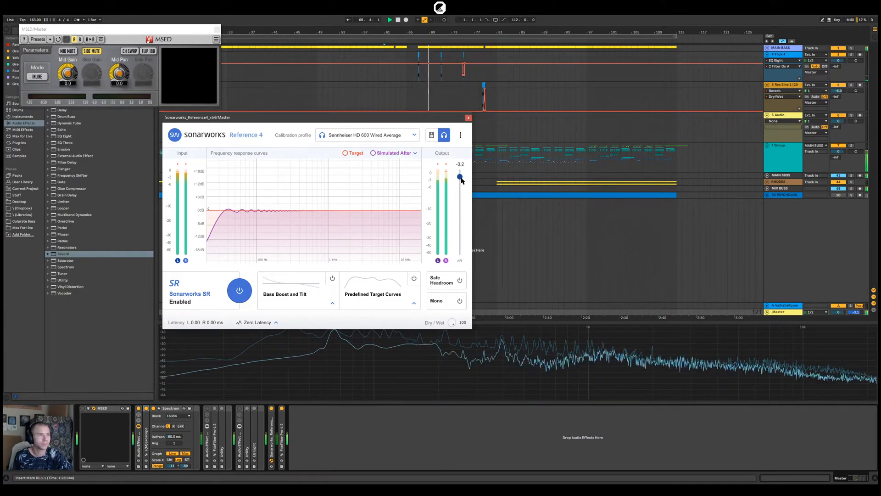
left_click(468, 118)
left_click(789, 196)
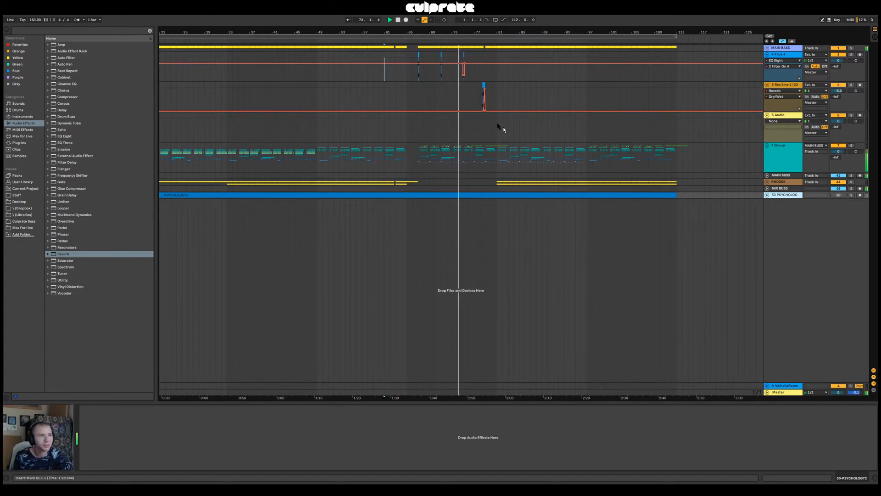
Listen to the Res Sine 1 clips from 78.2.1, stop playback and focus on that passage
left_click_drag(423, 35, 420, 83)
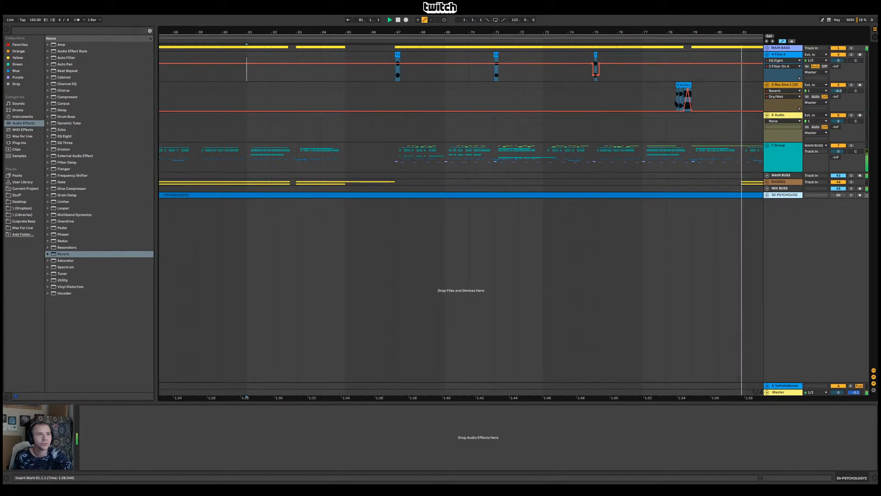
left_click(776, 98)
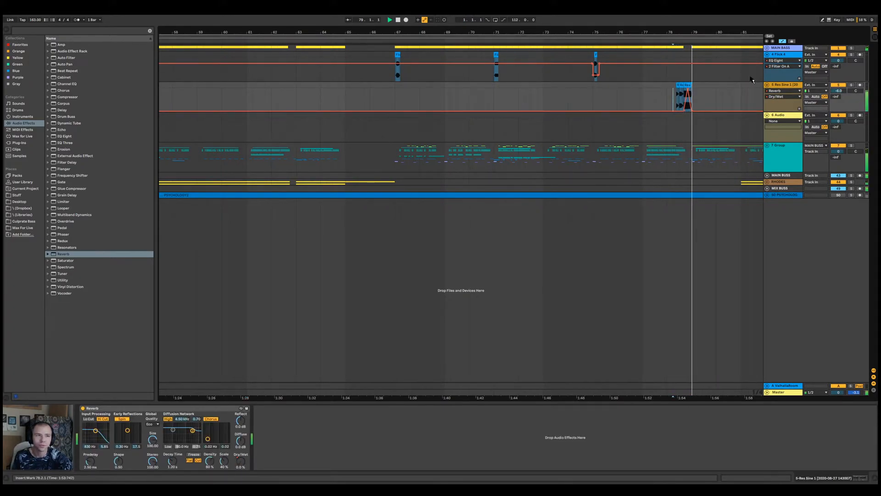
key("space")
key("plus")
key("plus")
key("plus")
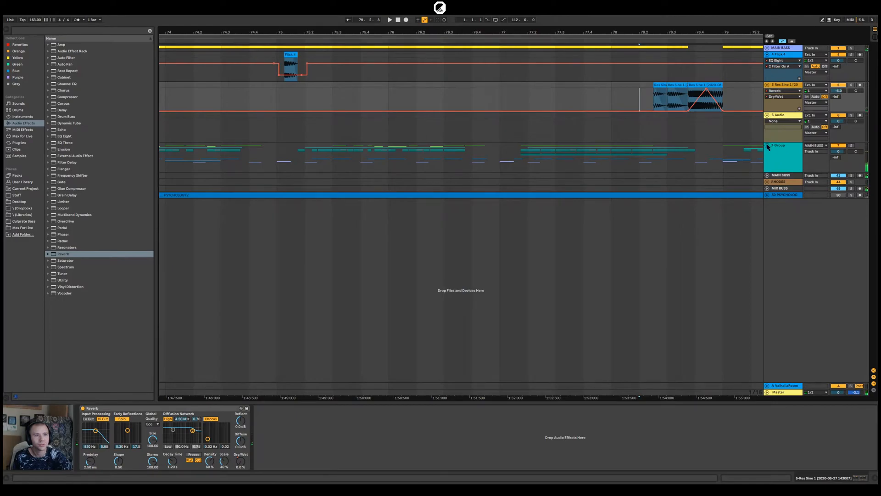
Expand 7 Group, delete the Clap 707 hit at 78.4.1 and play back from 78.2.1
left_click(768, 147)
left_click(701, 259)
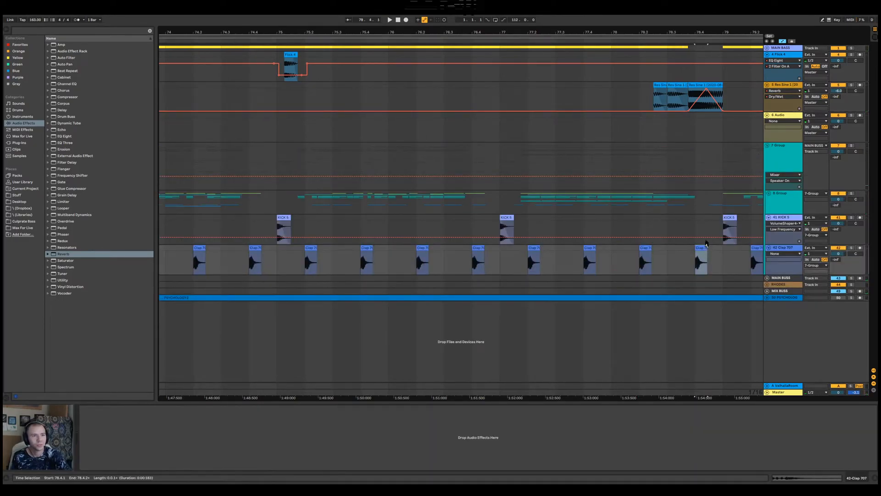
left_click(655, 262)
key("space")
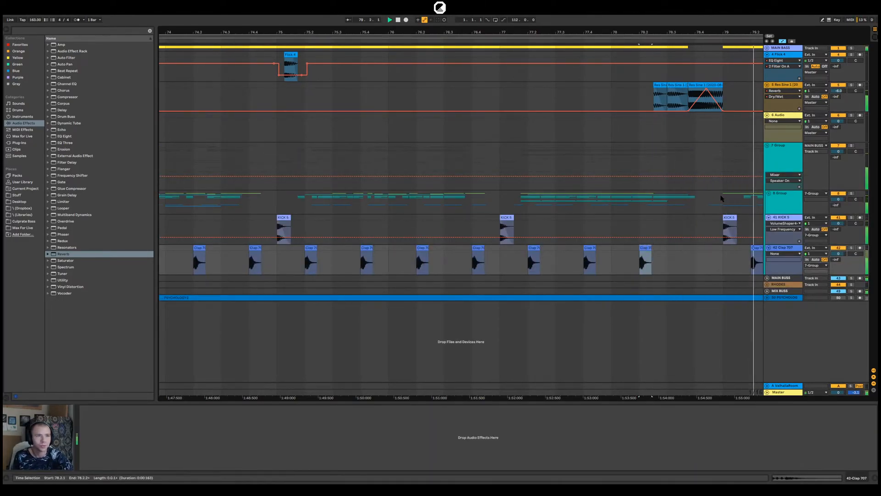
Set the gain of the last Res Sine 1 clip to -4 dB and play it back with the Master's Spectrum in view
left_click_drag(690, 32, 590, 30)
double_click(599, 94)
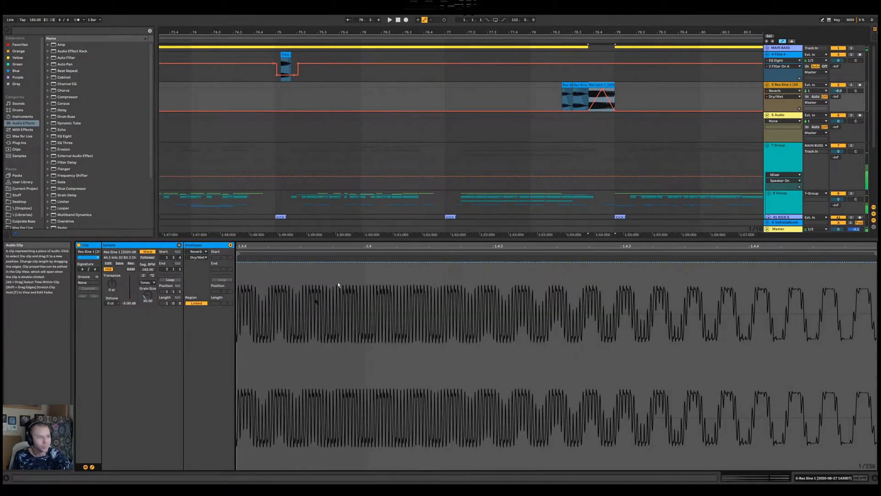
left_click(126, 304)
type("-")
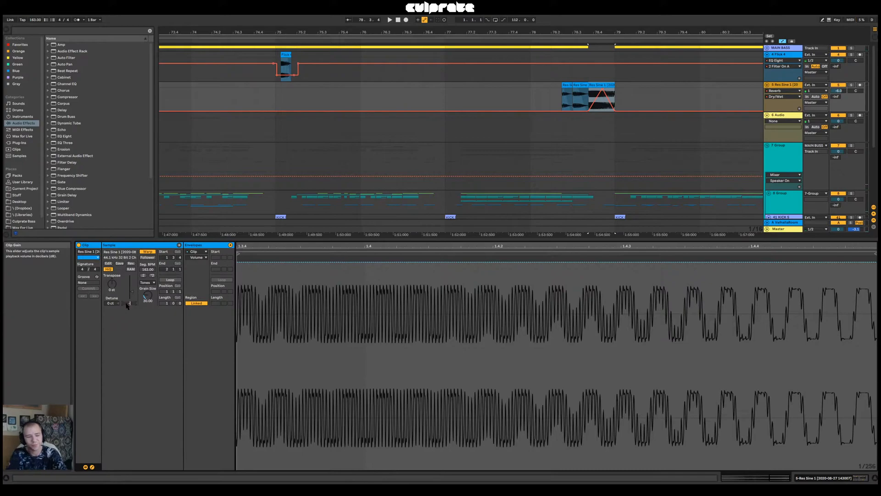
type("4")
key("Return")
key("space")
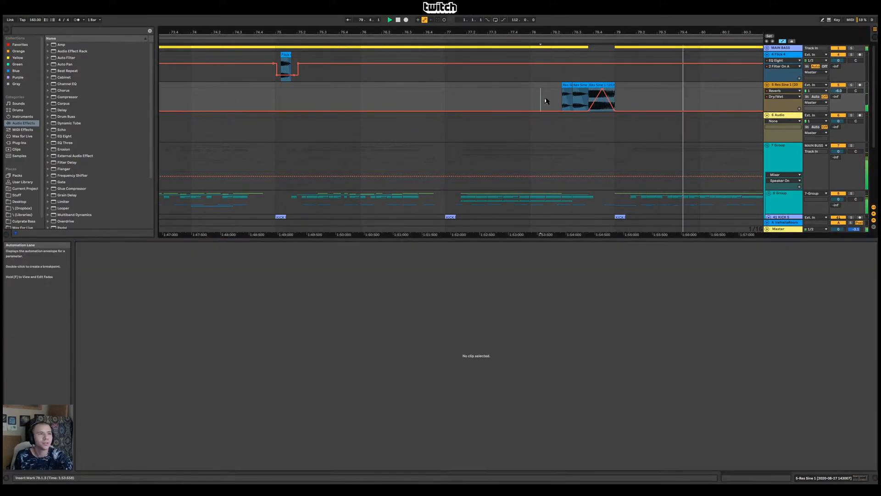
left_click(543, 116)
left_click(795, 229)
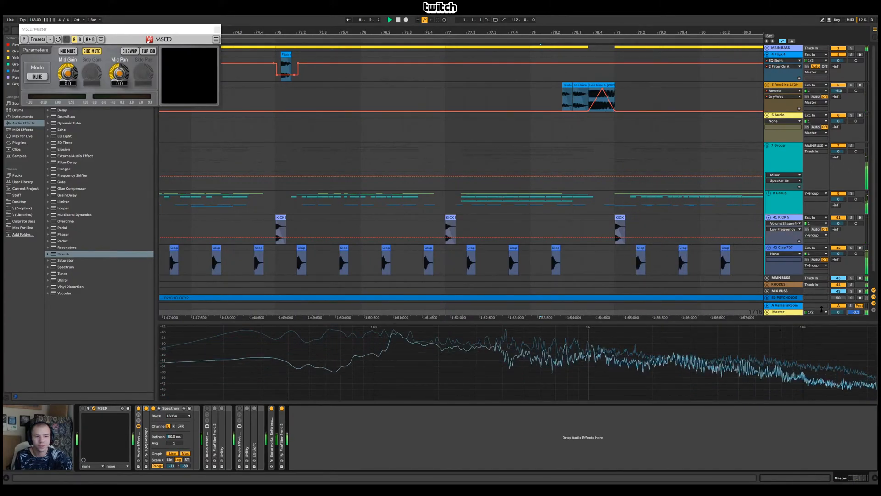
Delete all 8 Group drum clips from bar 97 onward
key("minus")
key("minus")
key("minus")
key("minus")
key("minus")
key("minus")
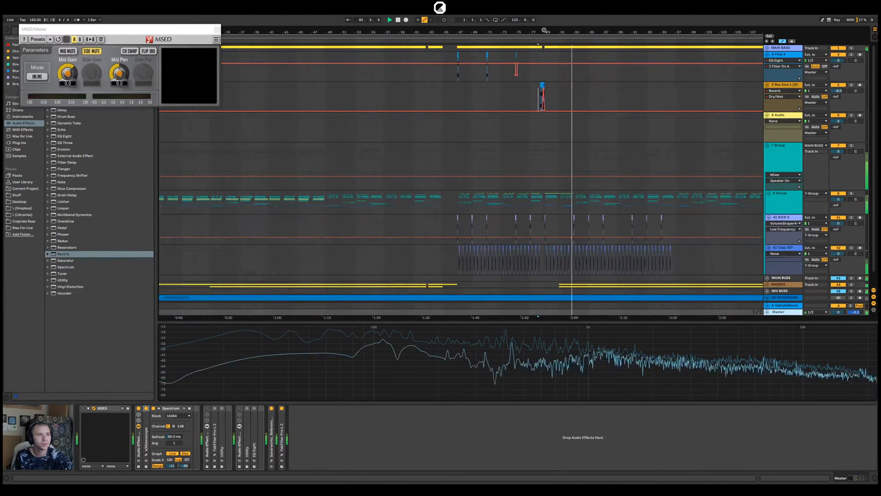
left_click(674, 202)
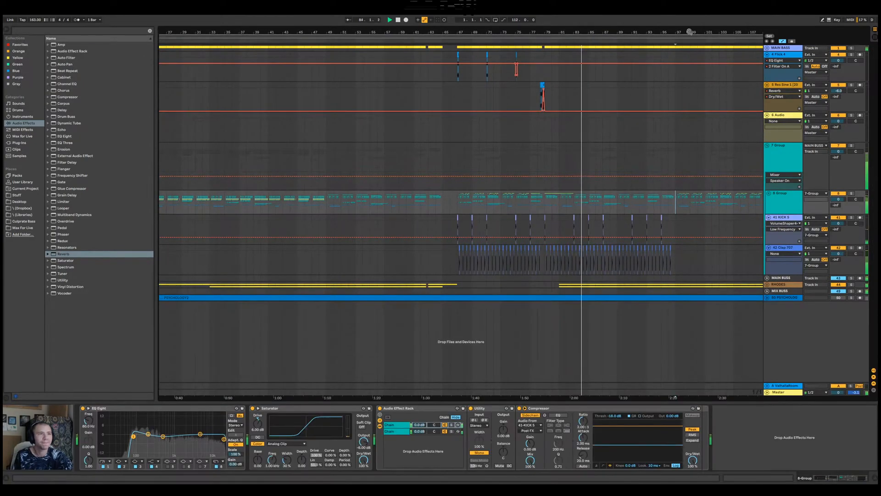
key("minus")
key("minus")
left_click_drag(526, 201, 444, 198)
key("Delete")
Play from bar 97 and delete the MAIN BASS clips from that bar onward
left_click(445, 202)
key("space")
key("space")
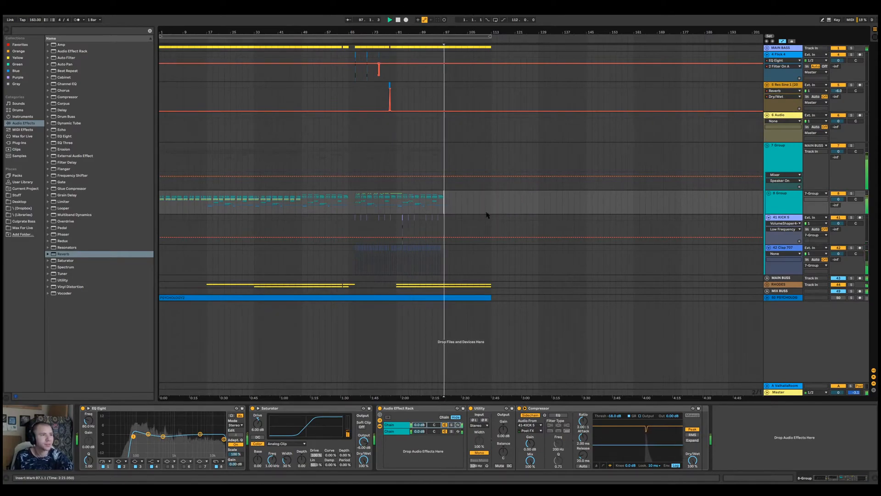
left_click_drag(505, 48, 441, 47)
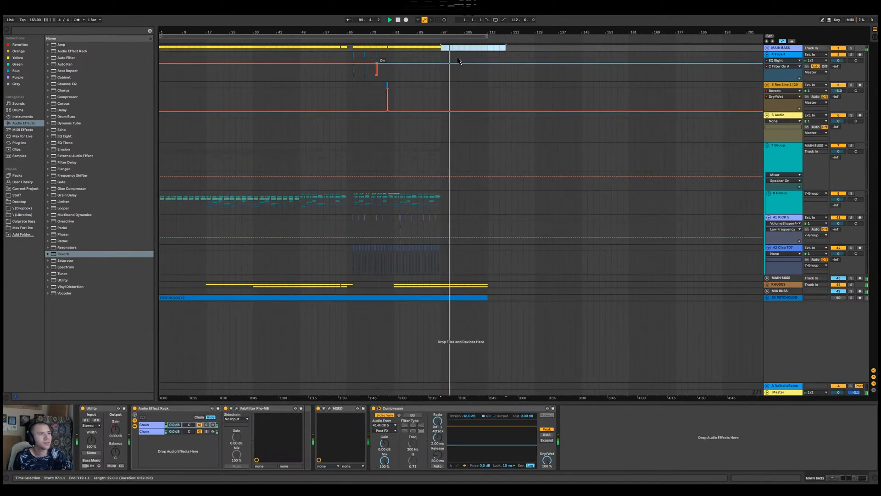
left_click(442, 78)
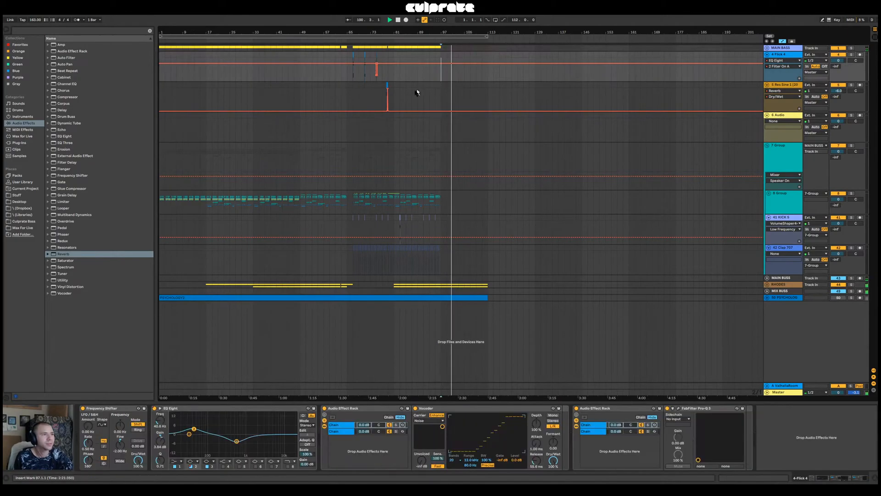
Stop playback, expand the RHODES group to inspect the 46-Kontakt clip from bar 81 to 97, and collapse the group
left_click(768, 284)
key("space")
scroll(482, 275, "down", 3)
left_click(409, 291)
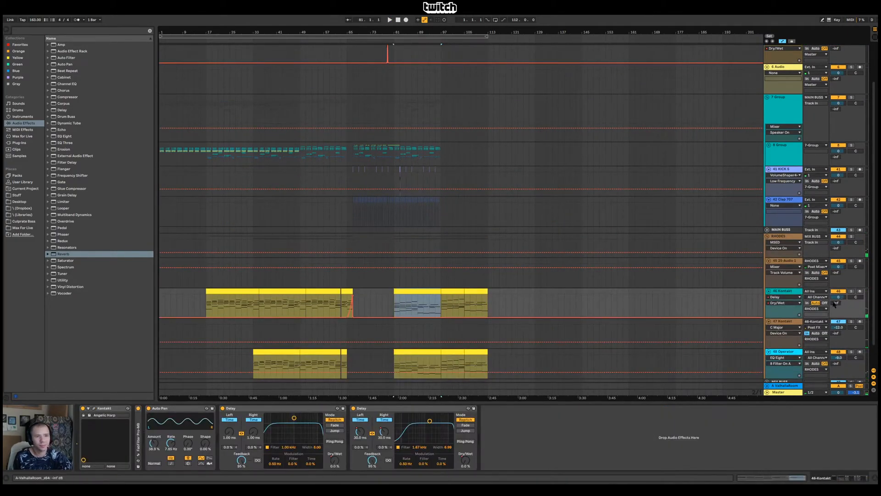
scroll(596, 276, "down", 2)
left_click(766, 212)
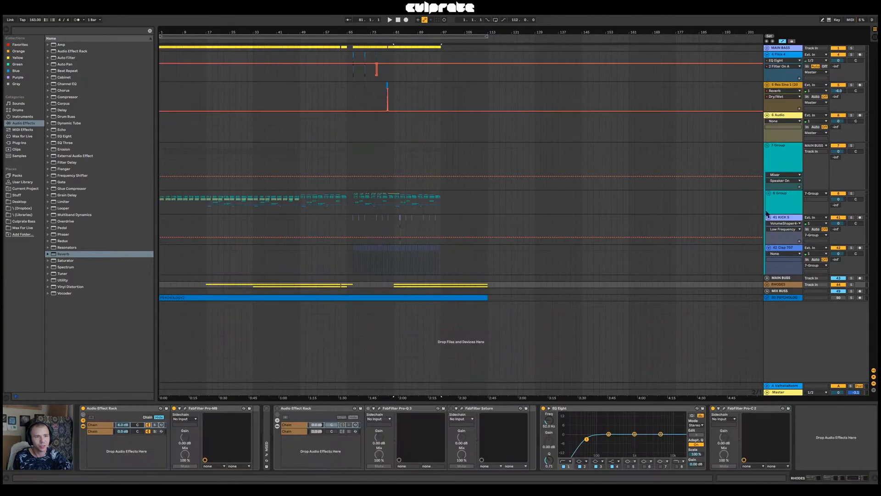
Add an empty MIDI track directly below the RHODES group
left_click(789, 284)
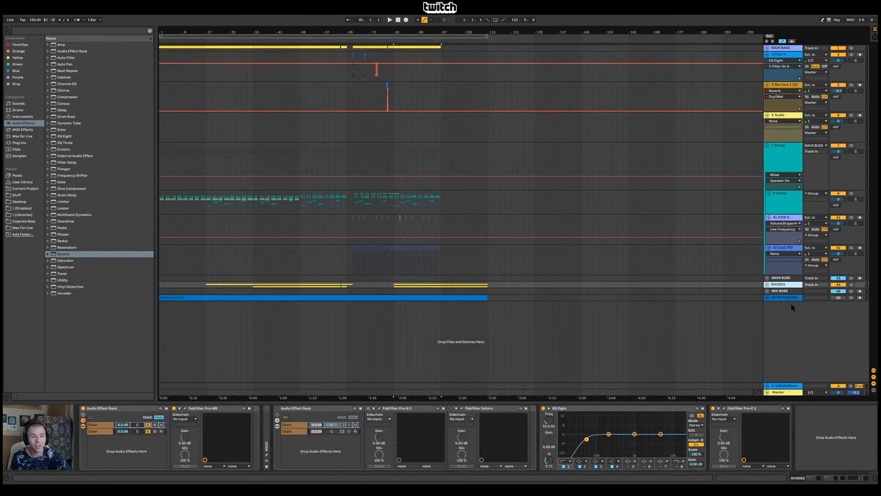
key("ctrl+shift+t")
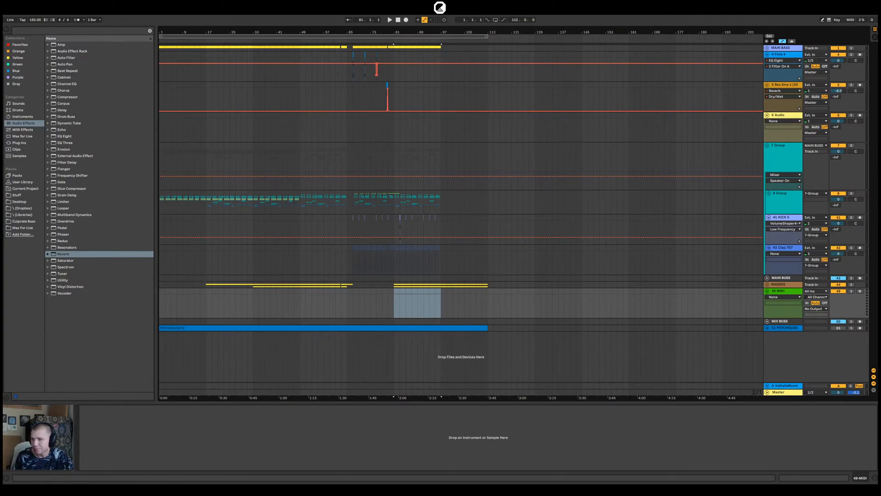
Open the Master's Sonarworks Reference 4 and compare the Sennheiser HD 600 headphone calibration enabled and bypassed, finishing with it enabled
left_click(783, 393)
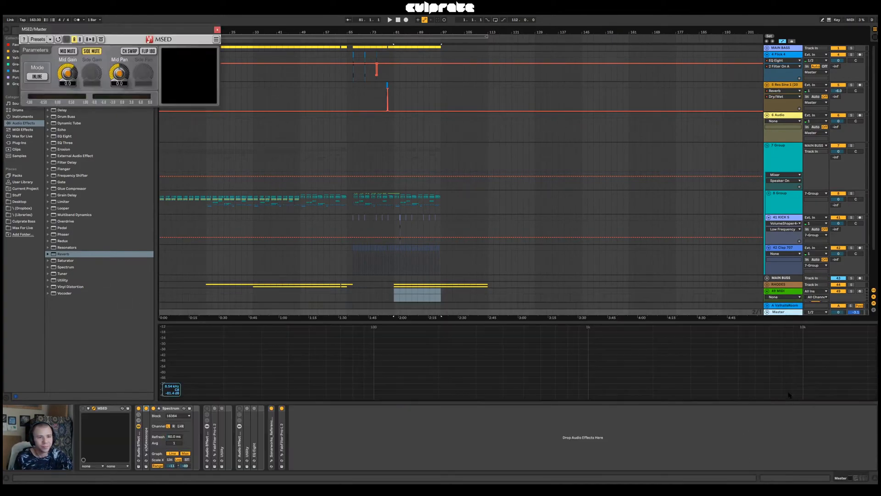
left_click(271, 459)
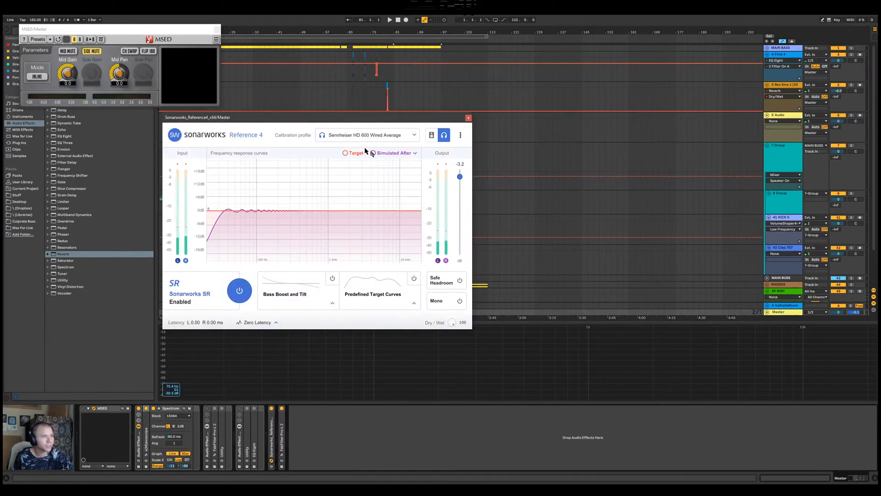
left_click(239, 291)
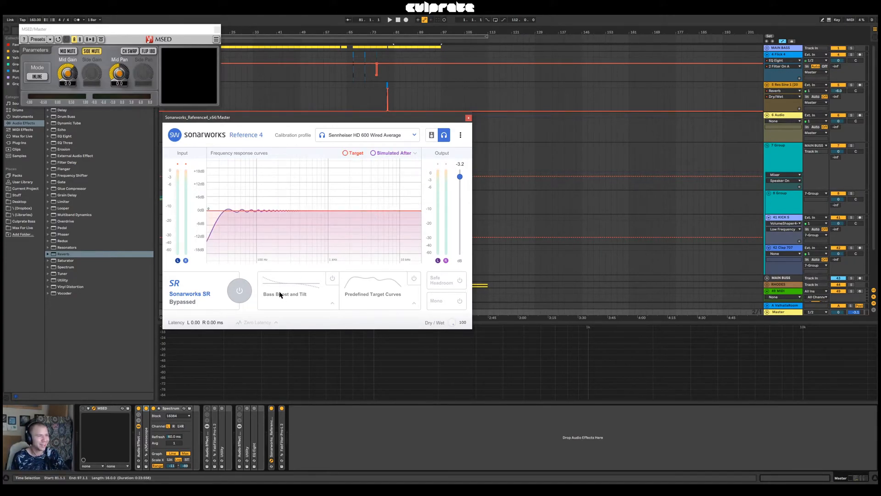
left_click(240, 299)
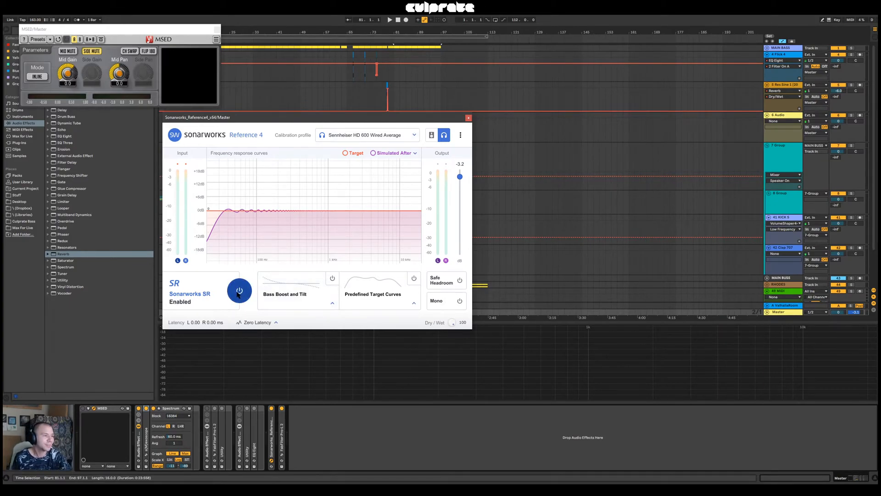
left_click(238, 293)
left_click(238, 292)
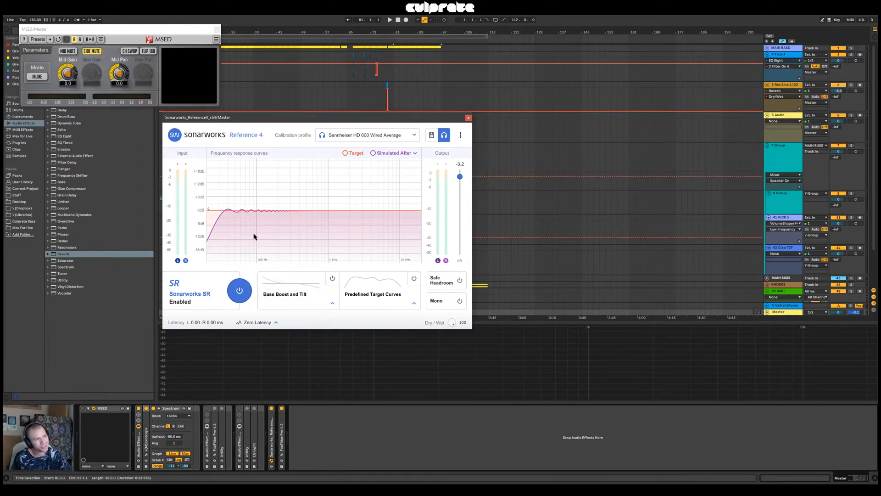
left_click(238, 295)
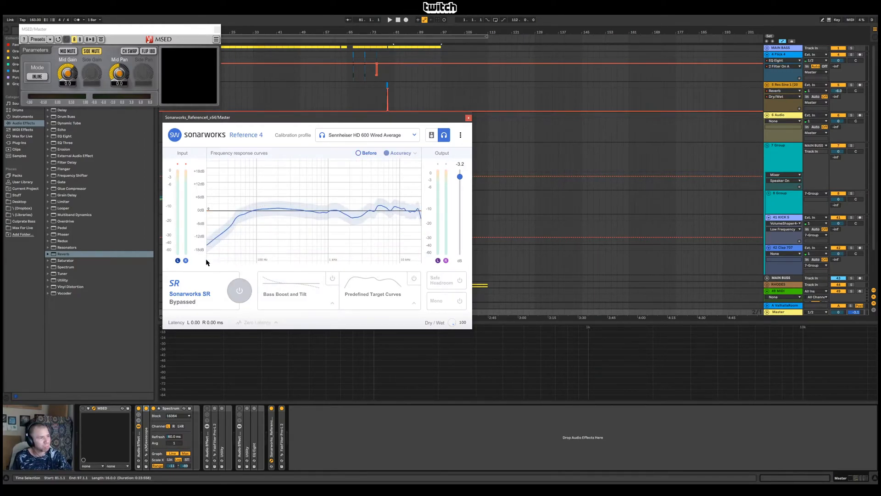
left_click(239, 292)
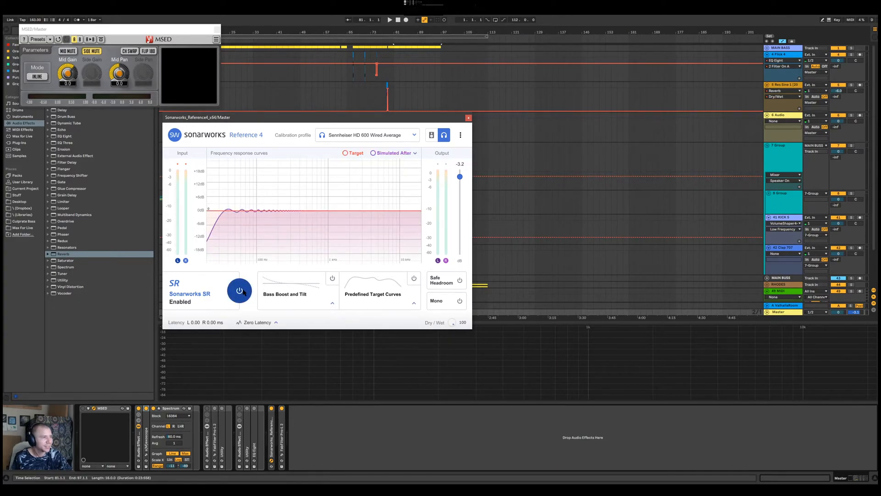
left_click(469, 118)
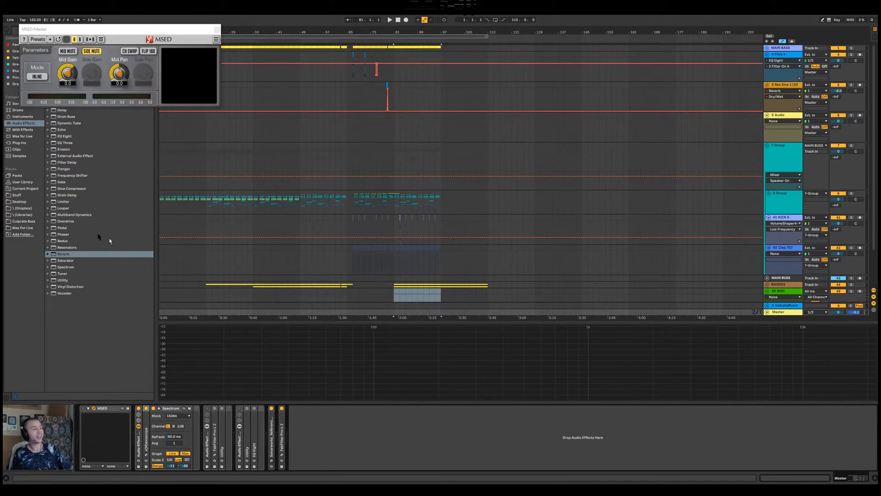
Reopen Sonarworks Reference 4, switch to the Dynaudio BM6a mkII speaker profile, and compare its curves enabled and bypassed
left_click(271, 460)
left_click(432, 135)
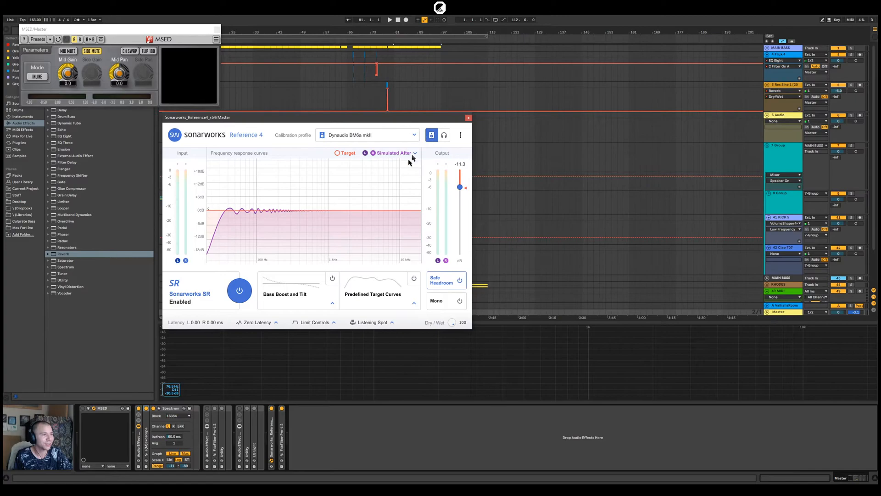
left_click(240, 290)
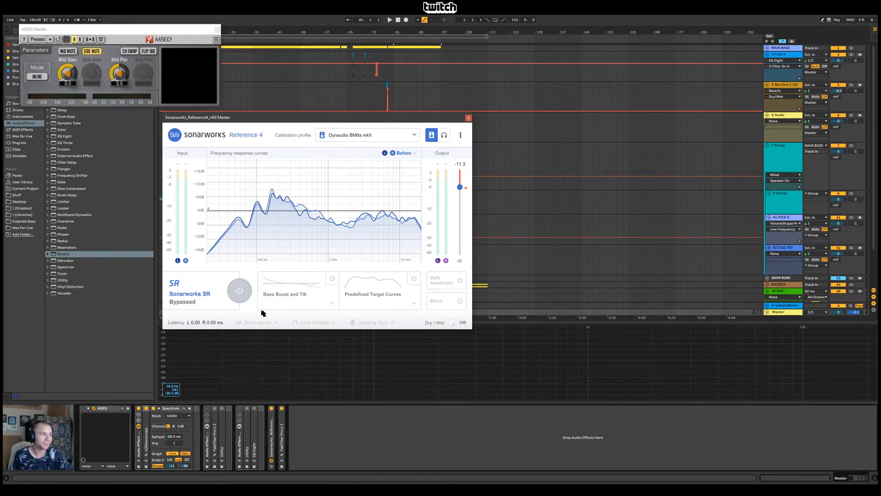
left_click(239, 290)
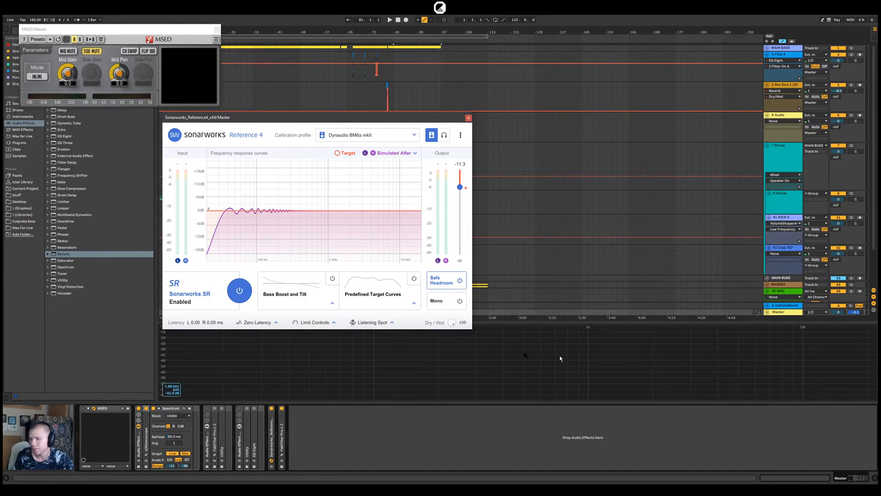
left_click_drag(335, 121, 516, 187)
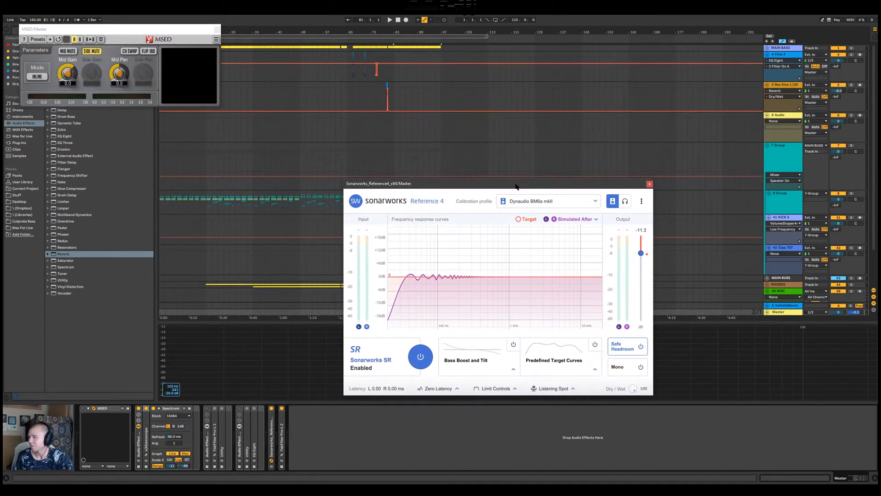
left_click(650, 184)
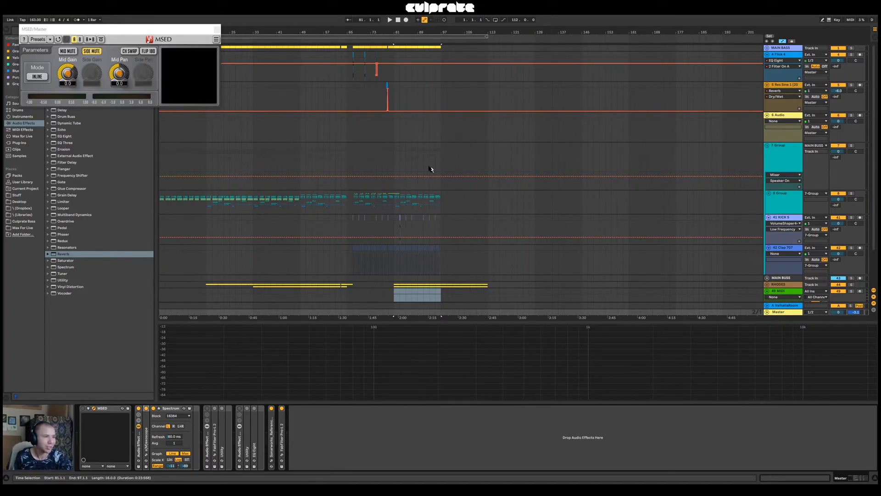
Play from bar 65 and switch the Master's Sonarworks calibration back to the Sennheiser HD 600 Wired Average headphone profile
left_click(346, 169)
left_click_drag(375, 30, 398, 18)
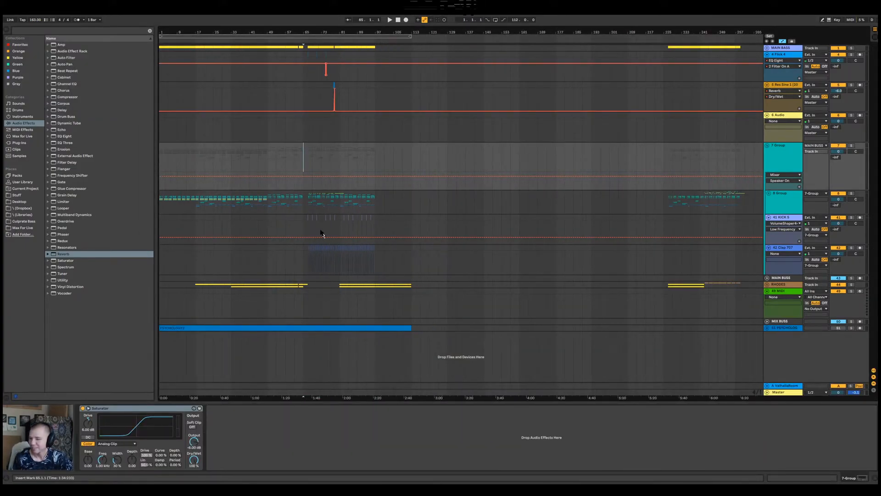
key("space")
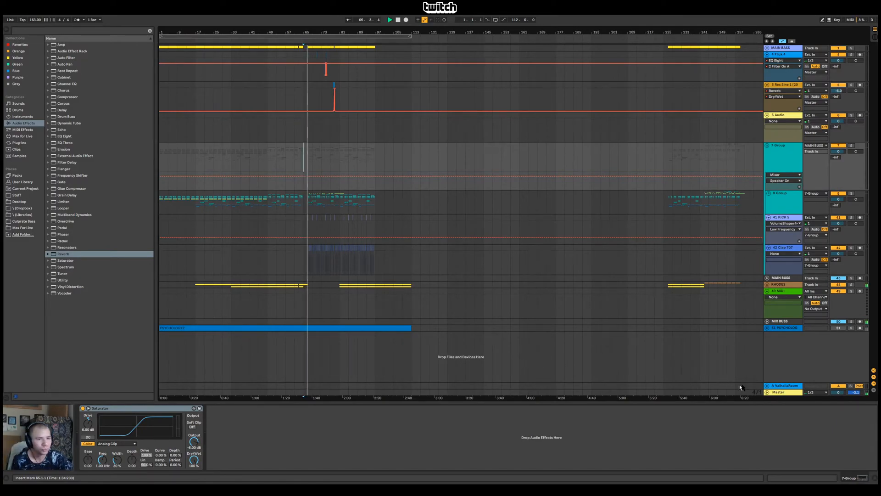
left_click(779, 392)
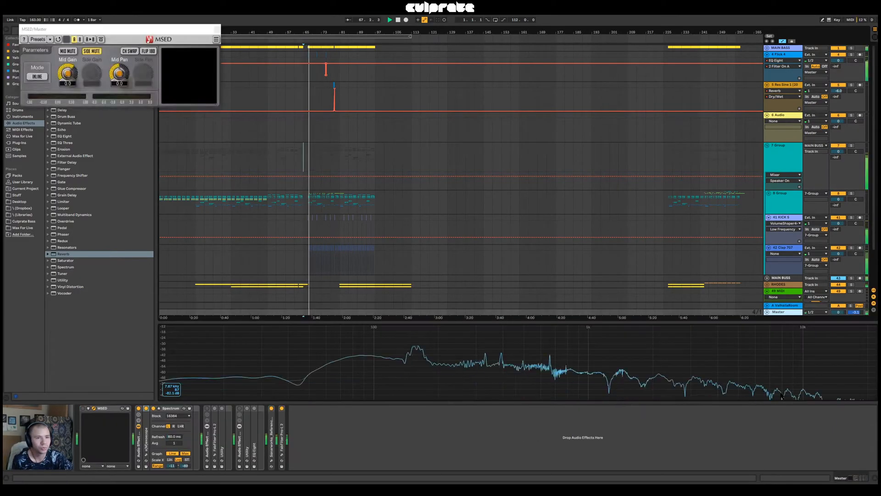
left_click(271, 460)
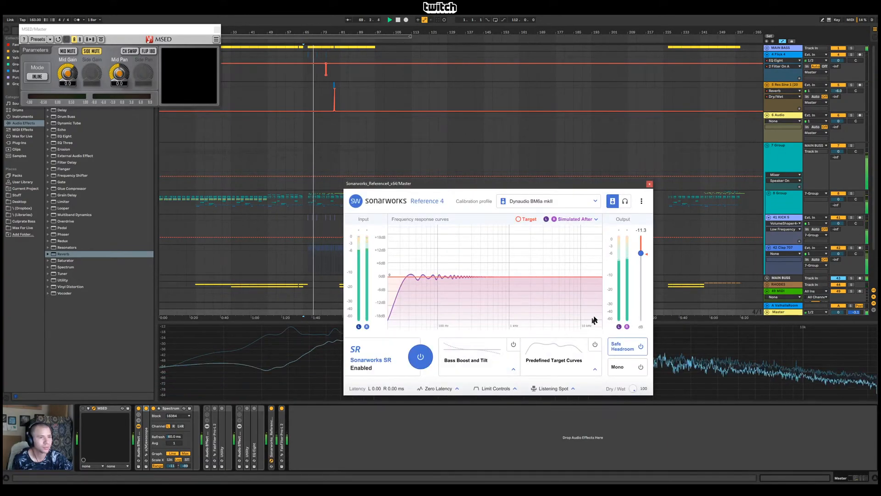
left_click(625, 201)
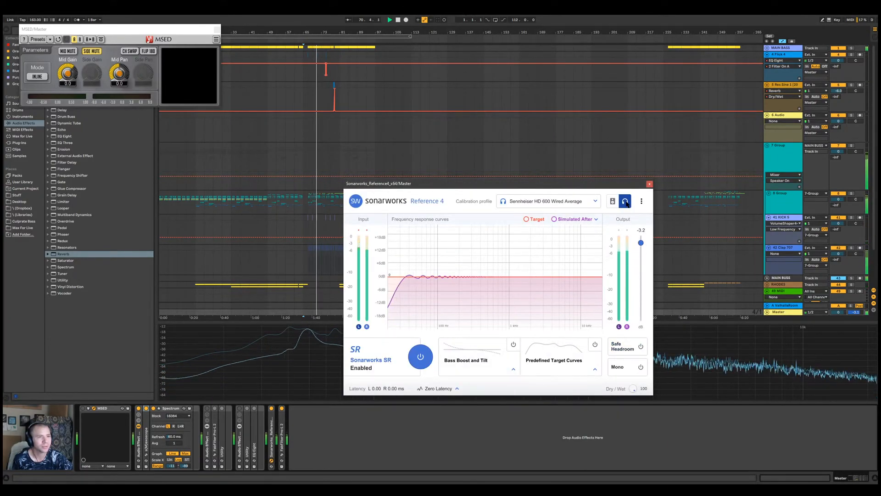
left_click(650, 183)
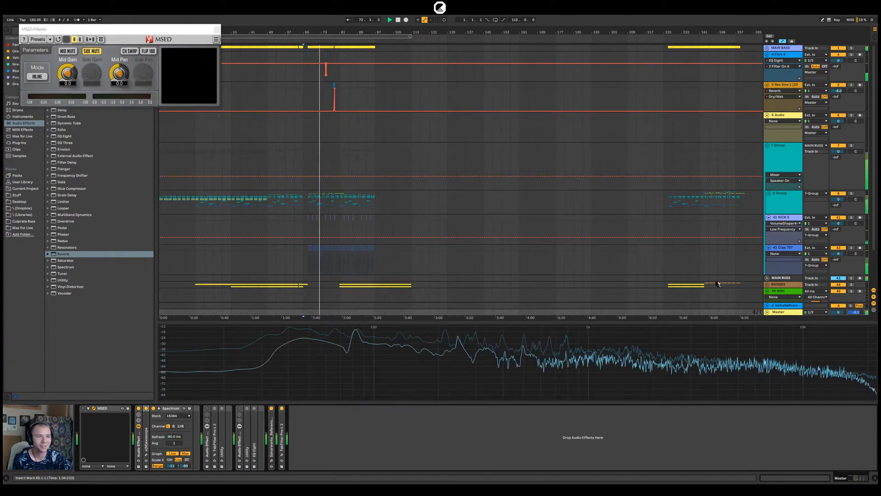
Try moving the RHODES group into the 7-Group above the Clap 707 track, and undo the move
scroll(832, 231, "down", 3)
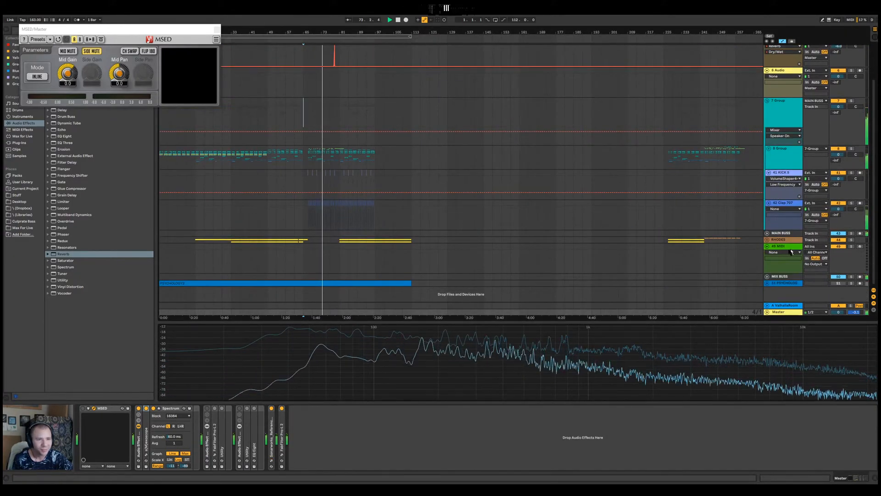
left_click_drag(782, 240, 790, 274)
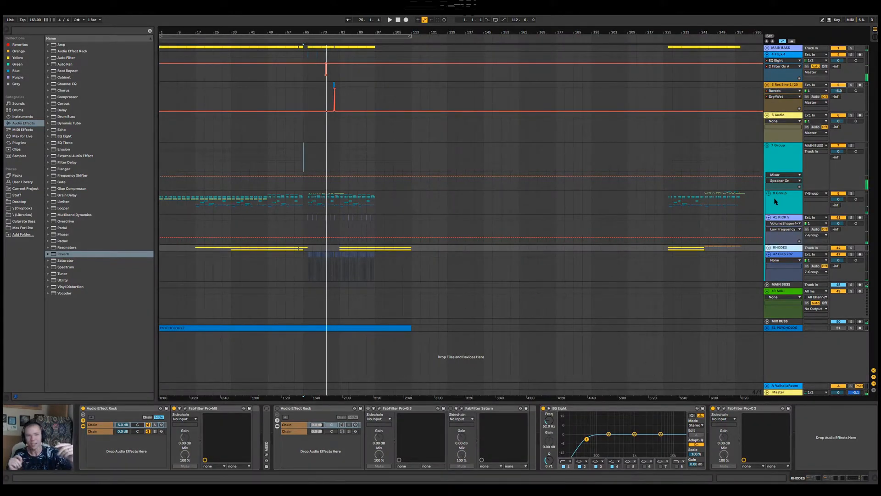
key("ctrl+z")
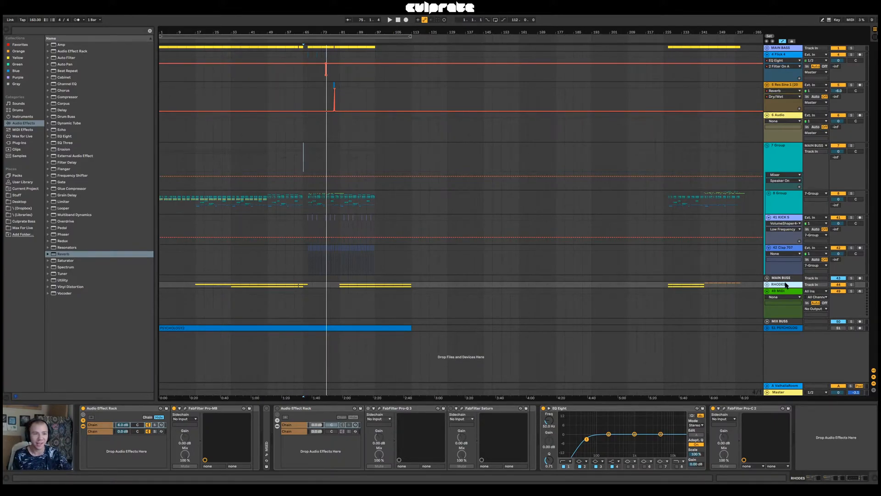
Expand the RHODES group and move the 46-Kontakt clip spanning bars 81 to 97 onto the new MIDI track
left_click(767, 285)
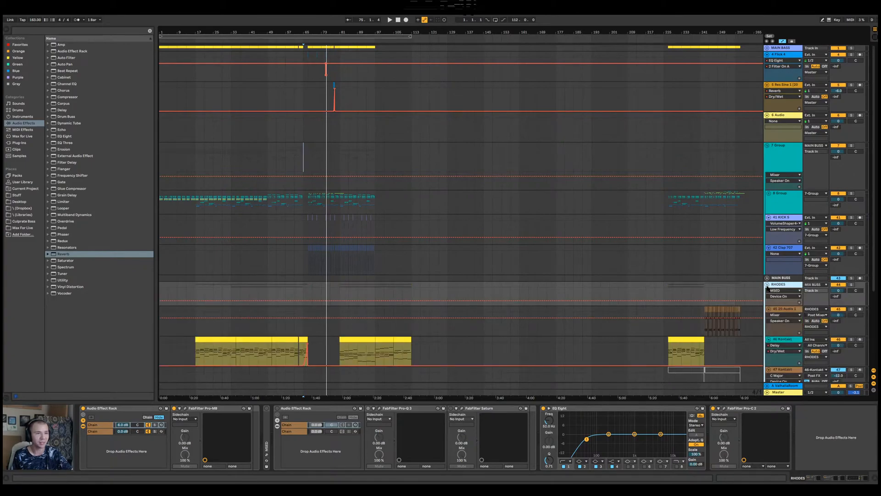
left_click(767, 285)
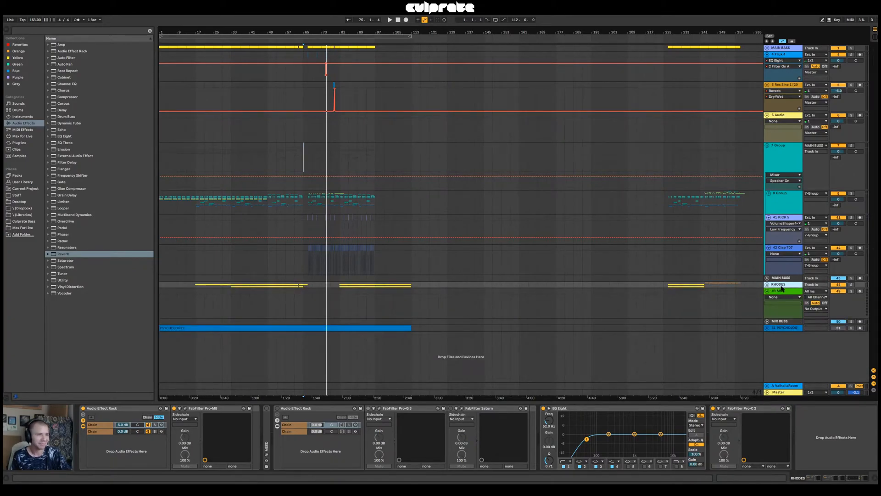
left_click(767, 285)
scroll(768, 266, "down", 2)
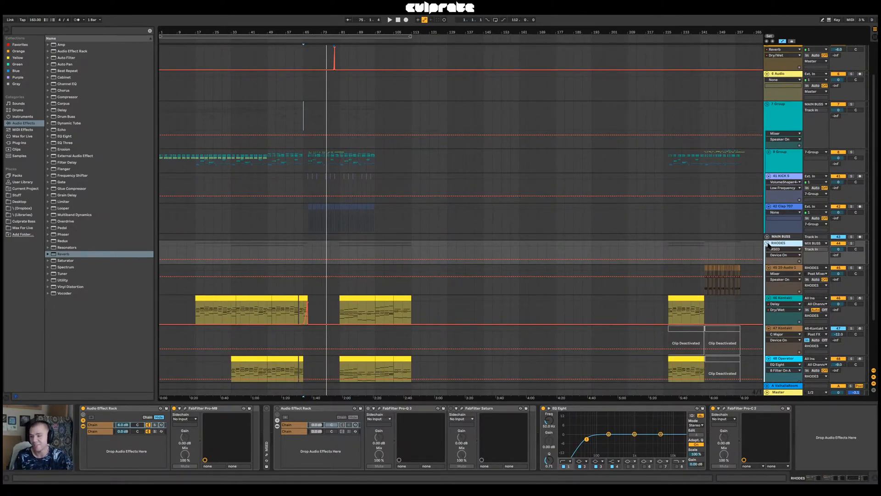
left_click(767, 243)
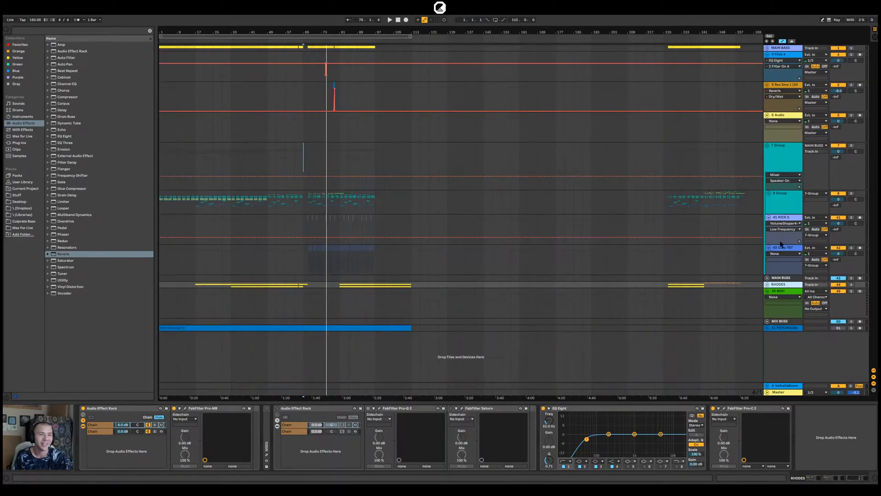
left_click(791, 289)
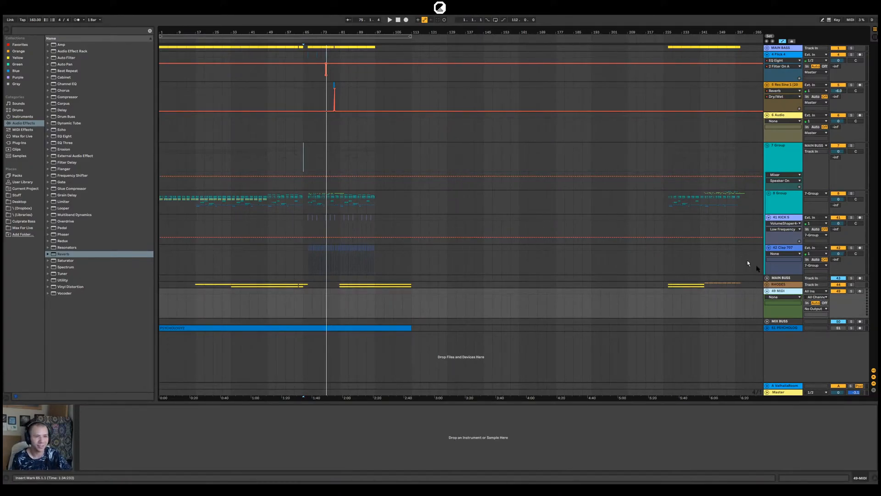
left_click(767, 285)
scroll(356, 360, "down", 5)
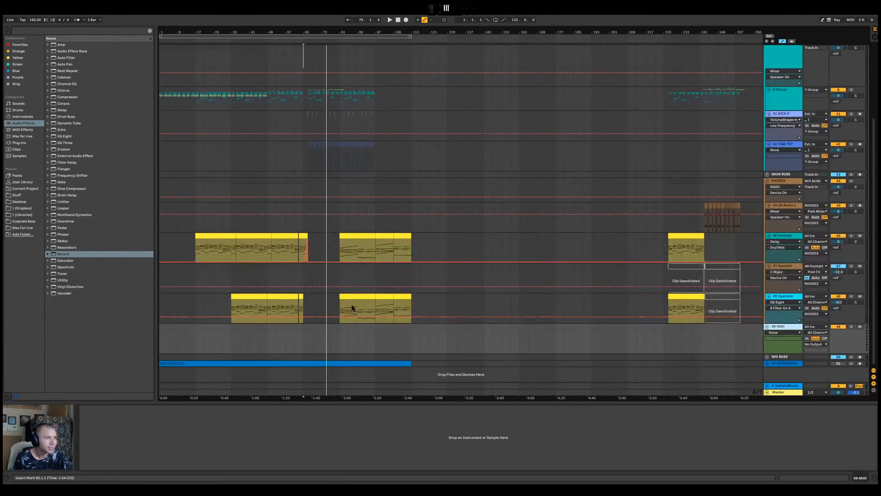
left_click(352, 304)
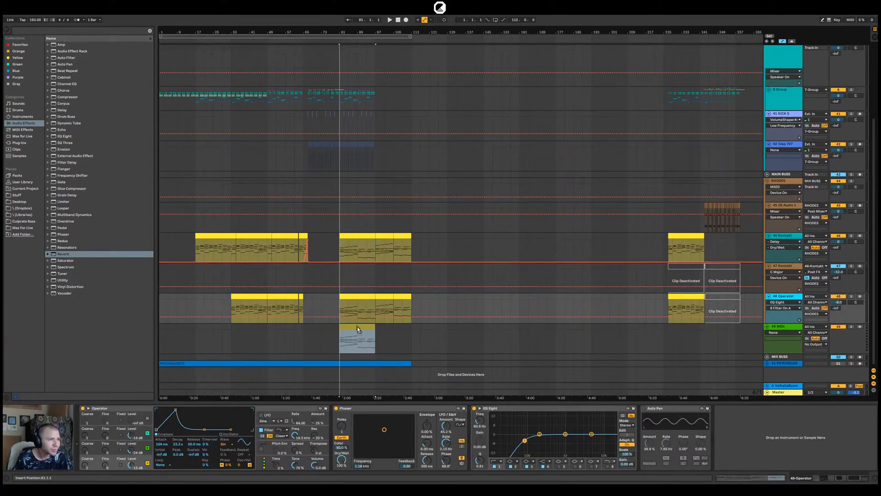
left_click_drag(359, 333, 358, 334)
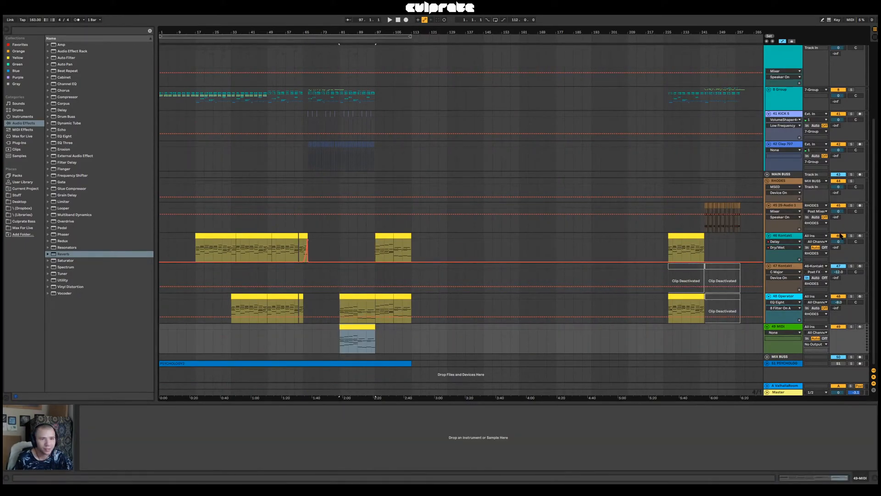
left_click(339, 246)
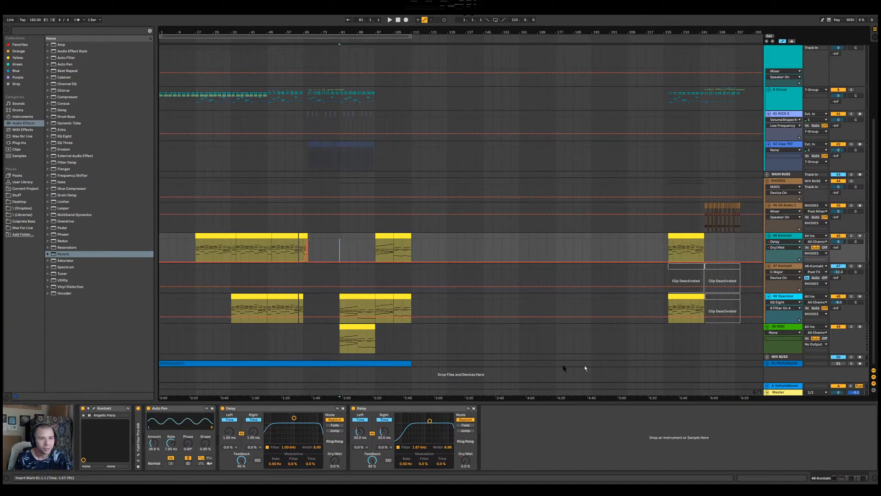
Load the Native Instruments Kontakt VST plug-in onto the new MIDI track 49 below the Operator track
left_click(783, 335)
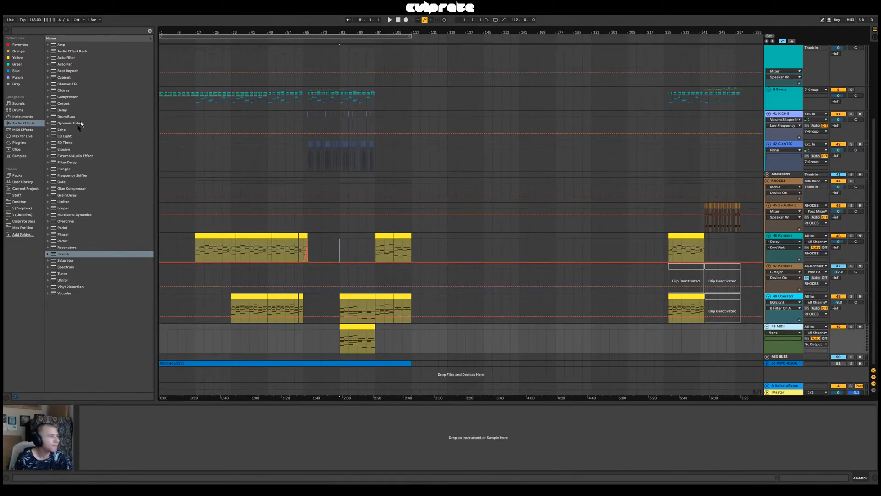
left_click(19, 143)
left_click(50, 45)
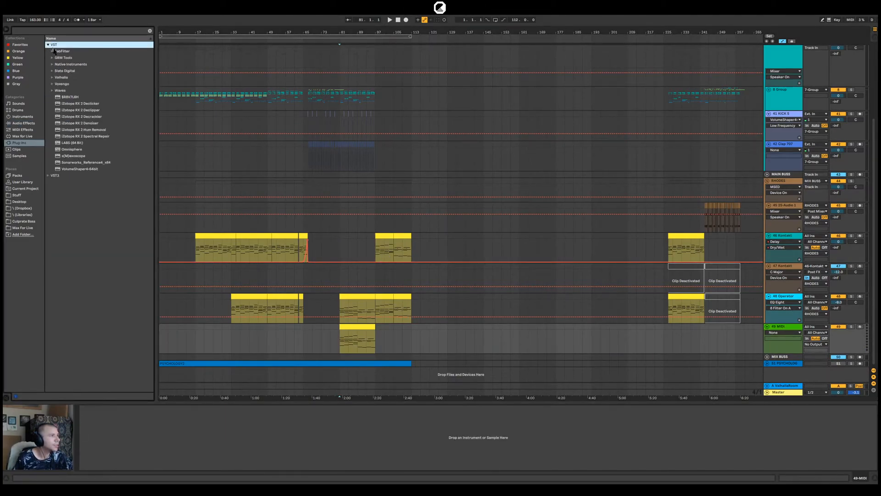
left_click(52, 64)
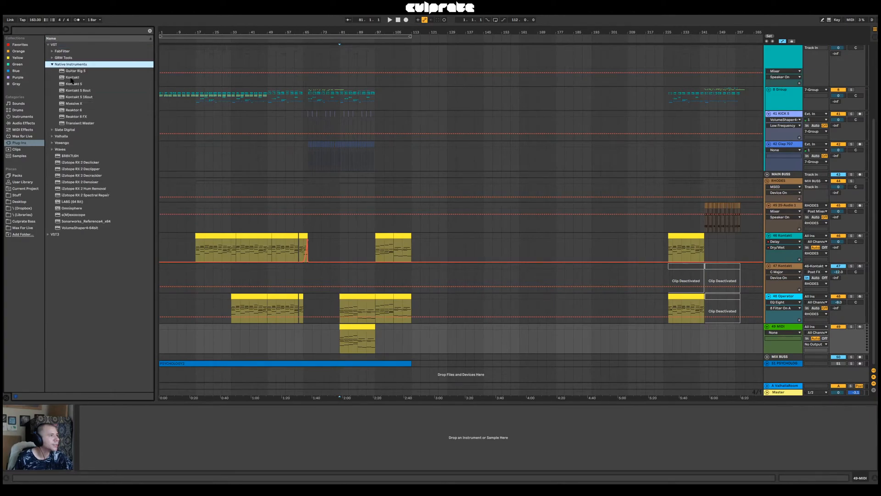
key("Down")
key("Down")
key("Return")
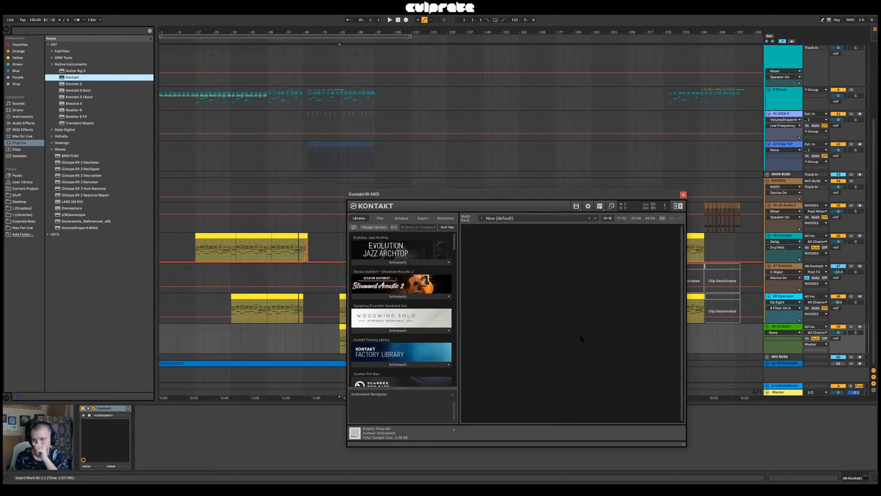
Enlarge the Kontakt window, browse its instrument libraries and load Evolution Flatwound Bass into the rack
left_click_drag(517, 196, 551, 121)
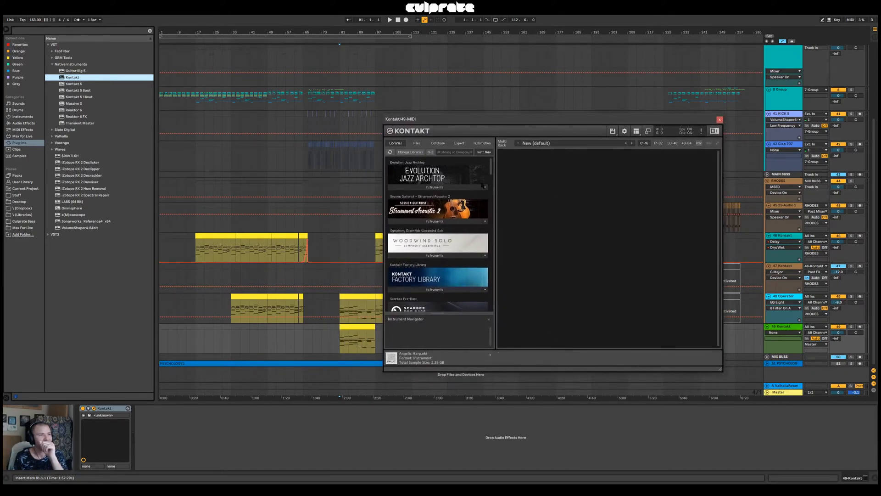
scroll(480, 251, "down", 15)
scroll(464, 238, "up", 10)
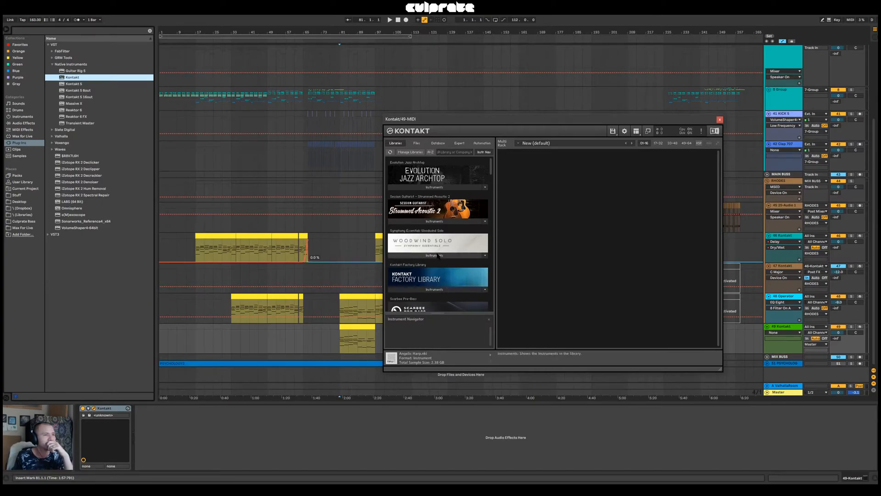
left_click_drag(514, 123, 457, 107)
scroll(388, 263, "down", 10)
scroll(388, 263, "down", 10)
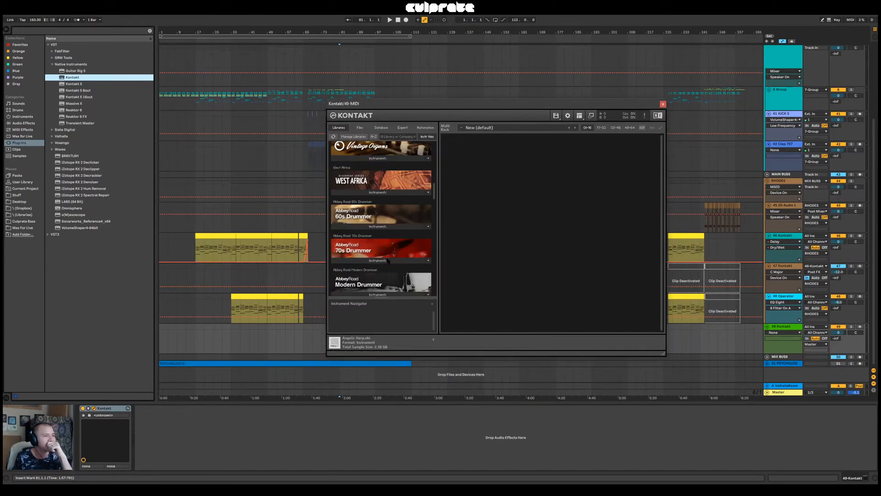
left_click_drag(666, 357, 680, 465)
scroll(354, 276, "down", 3)
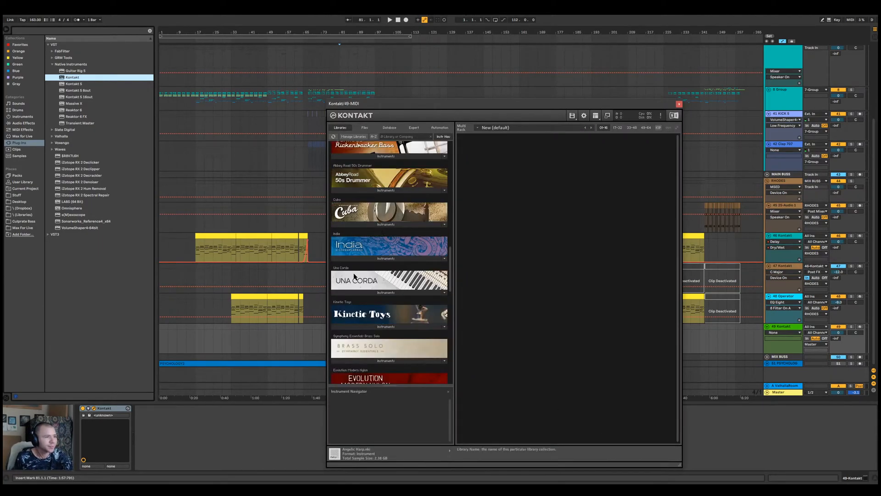
scroll(354, 276, "down", 2)
scroll(354, 276, "down", 2)
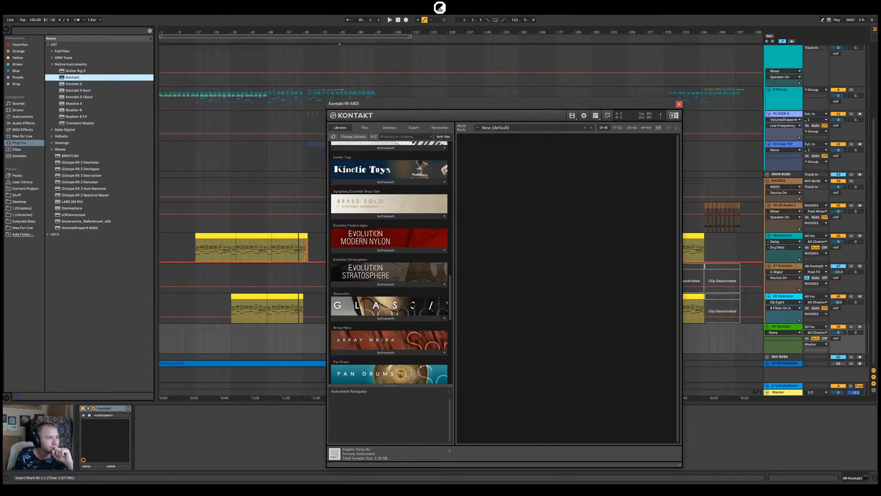
scroll(403, 312, "down", 6)
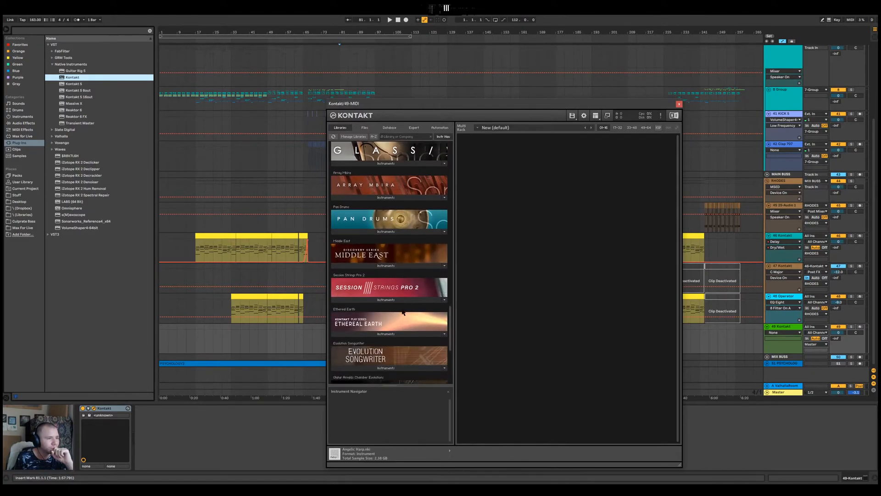
scroll(403, 312, "down", 4)
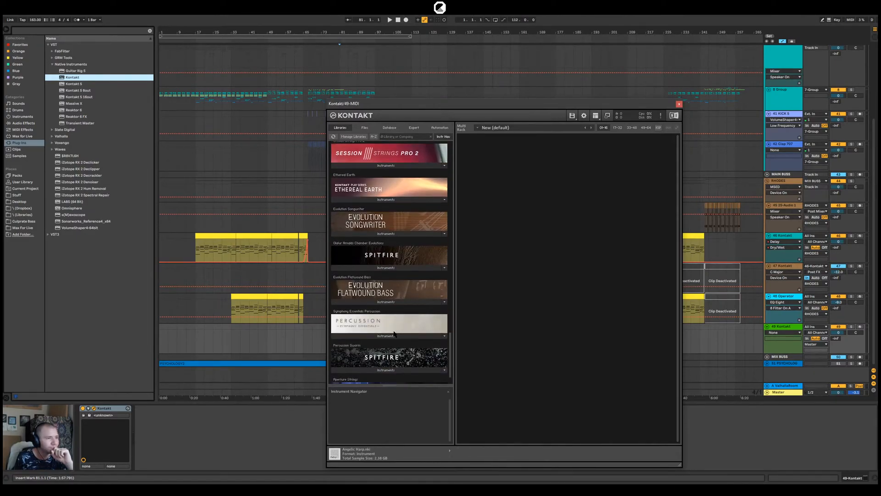
scroll(393, 324, "down", 1)
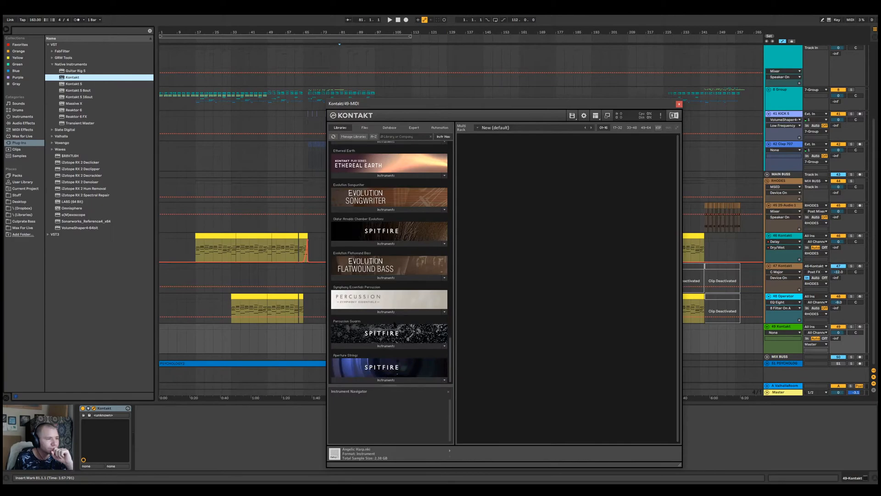
left_click(399, 278)
left_click_drag(384, 286, 566, 291)
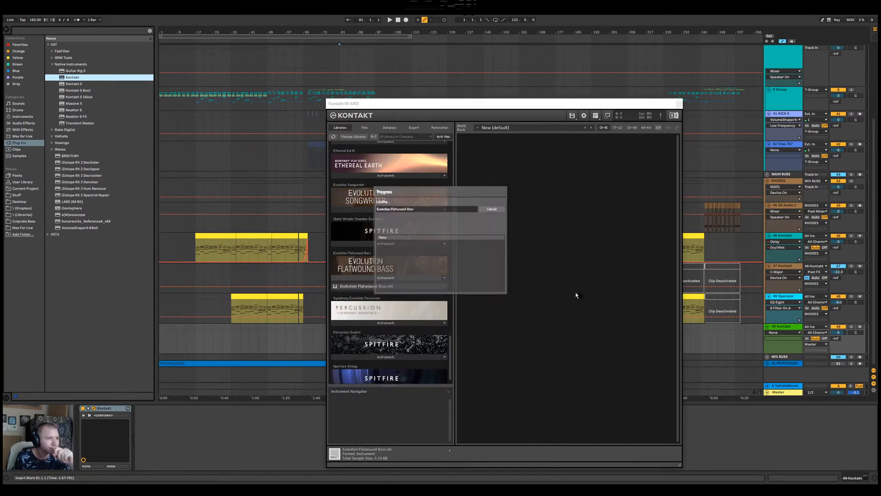
Solo the 49-Kontakt track and play from bar 81 to audition the bass, keeping the plug-in window clear of the clips
left_click(852, 327)
key("space")
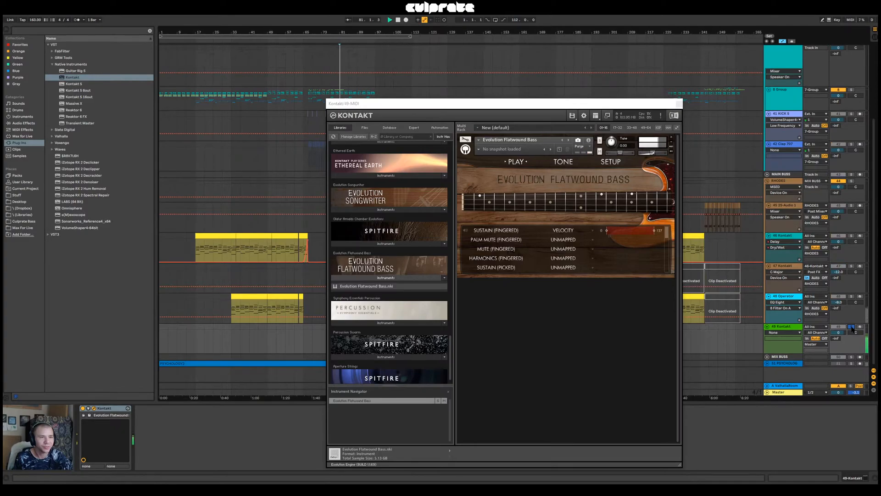
left_click_drag(614, 104, 736, 103)
left_click_drag(683, 110, 662, 78)
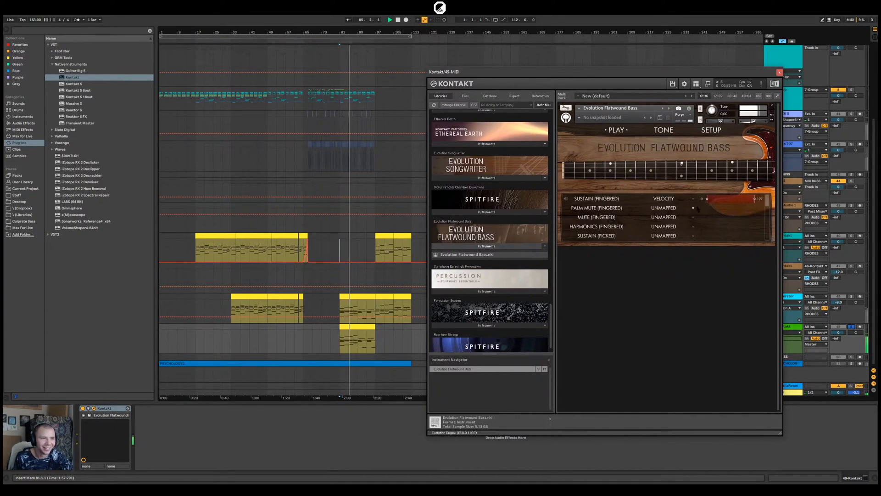
Unmap the Sustain (Fingered) articulation, map Harmonics (Fingered) to velocity, and stop playback
left_click(693, 199)
left_click(674, 208)
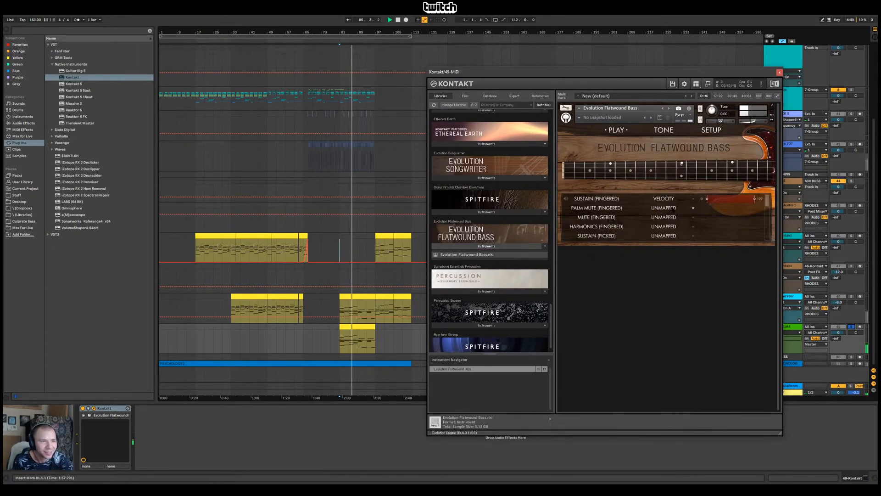
left_click(693, 226)
left_click(663, 223)
key("space")
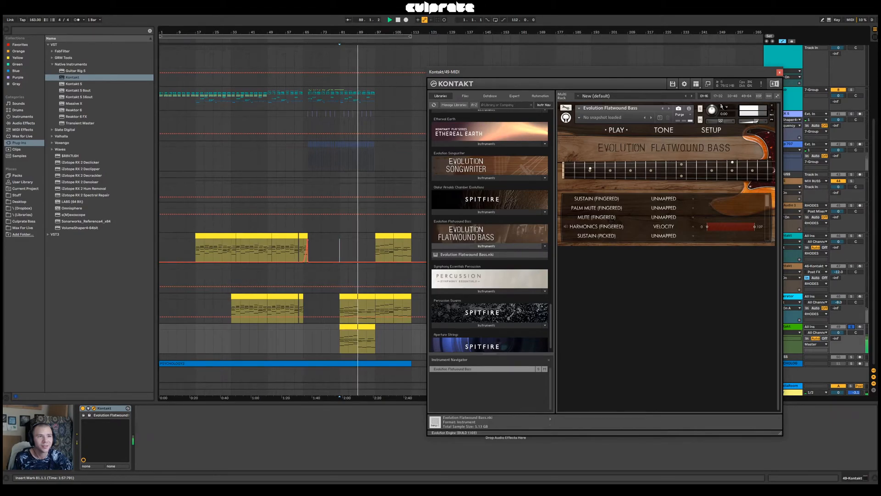
Choose 0 dB as the default volume for new instruments in Kontakt's Engine options
left_click(684, 84)
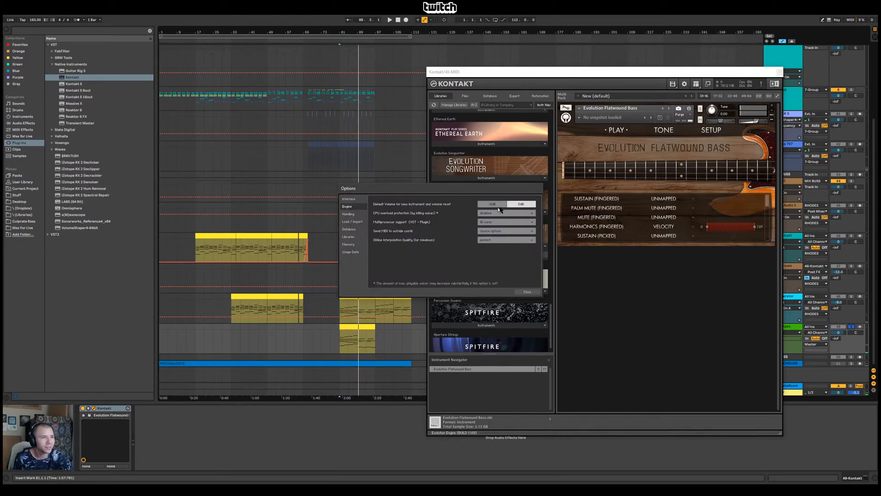
left_click(522, 205)
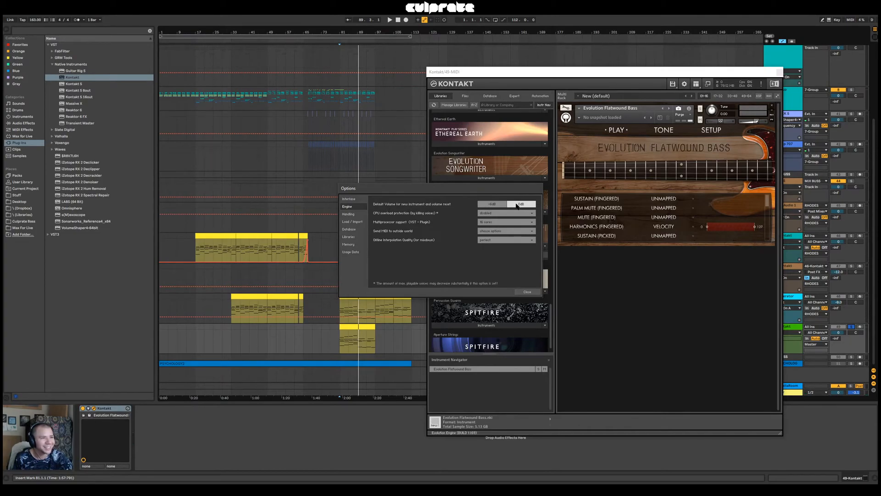
left_click(527, 292)
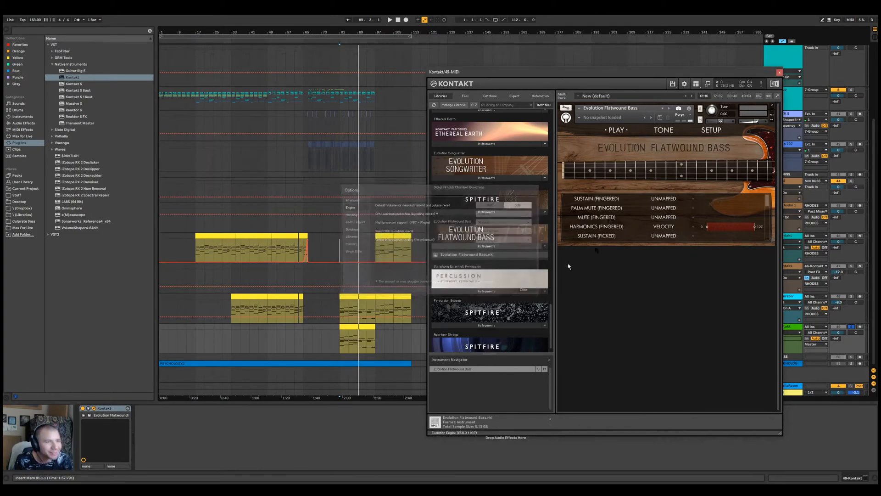
Play from bar 81 and unsolo the 49-Kontakt track to hear the bass in the full mix, closing the Kontakt window
key("space")
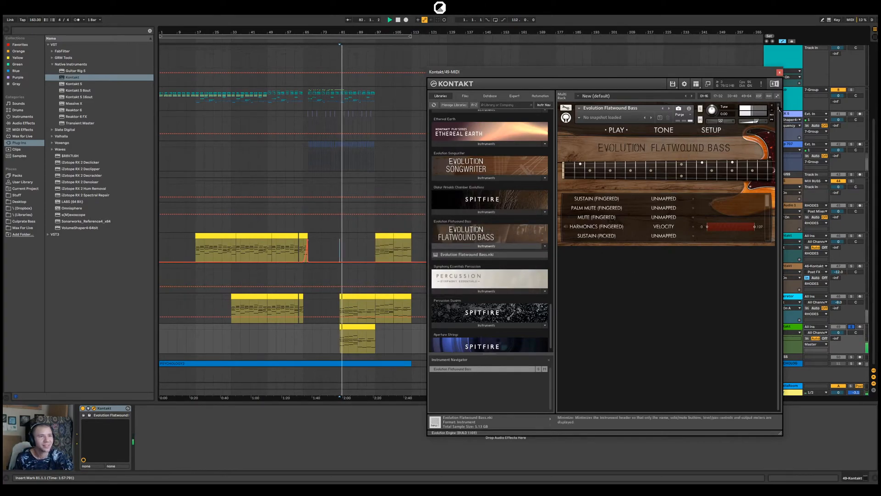
left_click(851, 326)
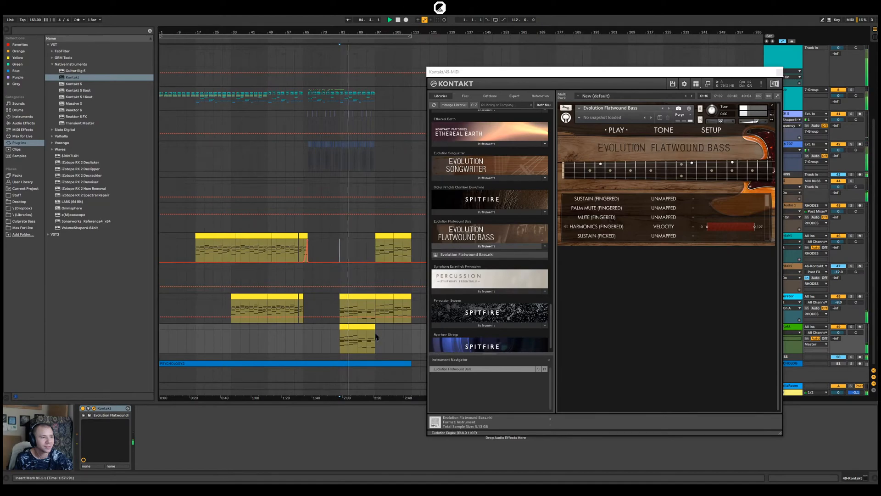
left_click(756, 110)
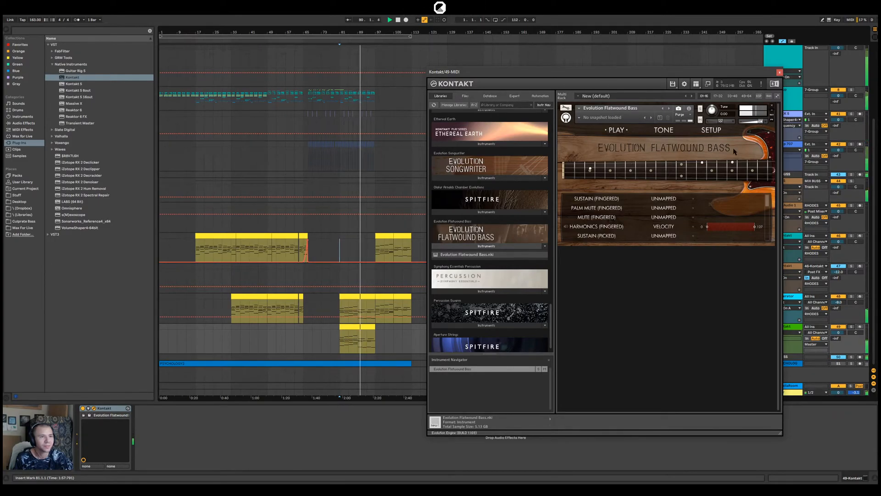
left_click(779, 72)
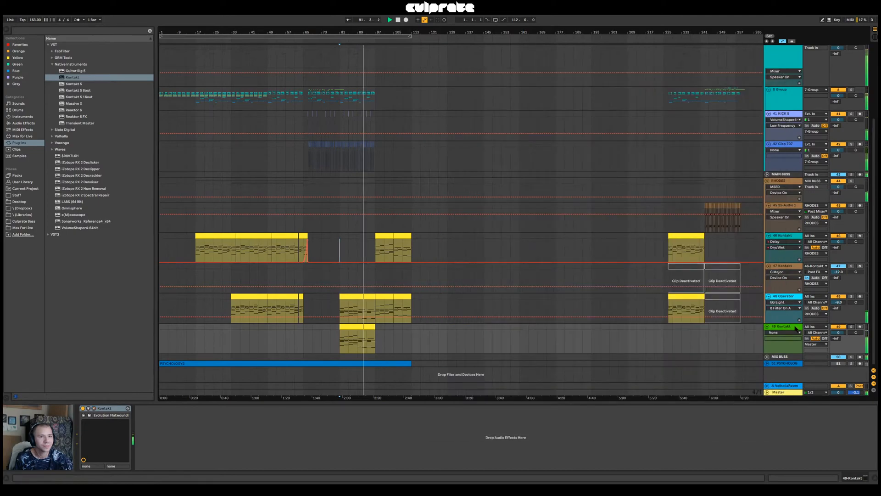
key("space")
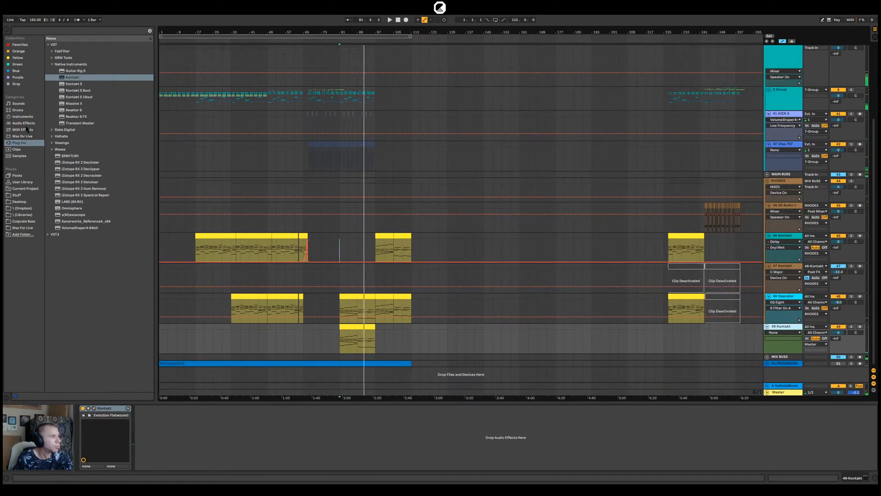
Add the VST3 FabFilter Pro-C 2 compressor after Kontakt on the 49-Kontakt track
left_click(48, 234)
left_click(53, 58)
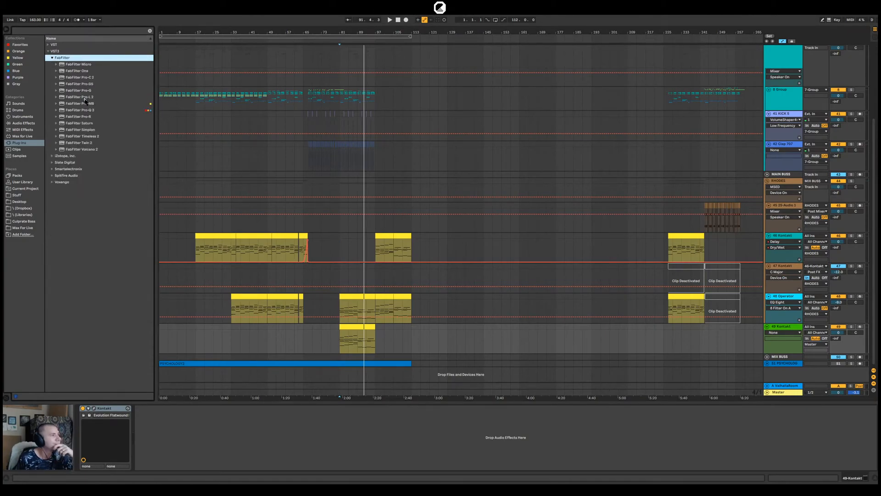
left_click(88, 78)
left_click_drag(89, 78, 181, 425)
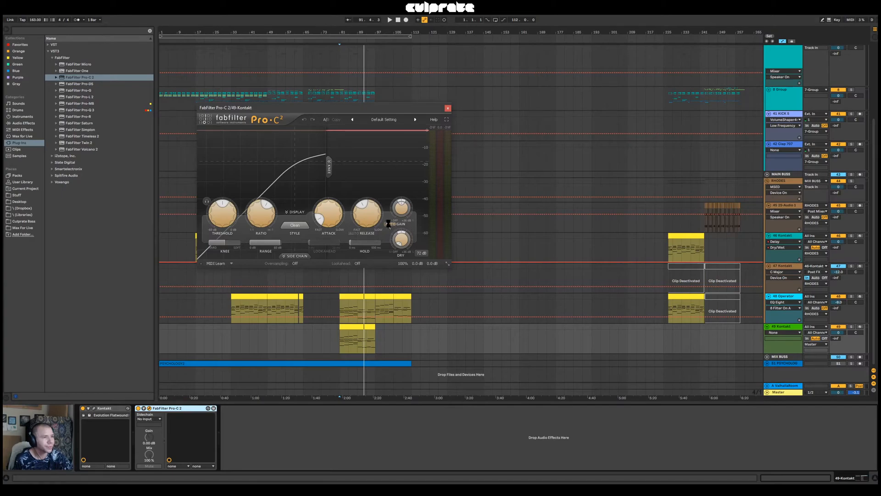
Raise the Pro-C 2 ratio, set a hard knee, lengthen the attack and shorten the release
left_click_drag(260, 215, 261, 211)
left_click_drag(224, 243, 210, 242)
left_click_drag(329, 217, 330, 184)
left_click_drag(366, 215, 367, 228)
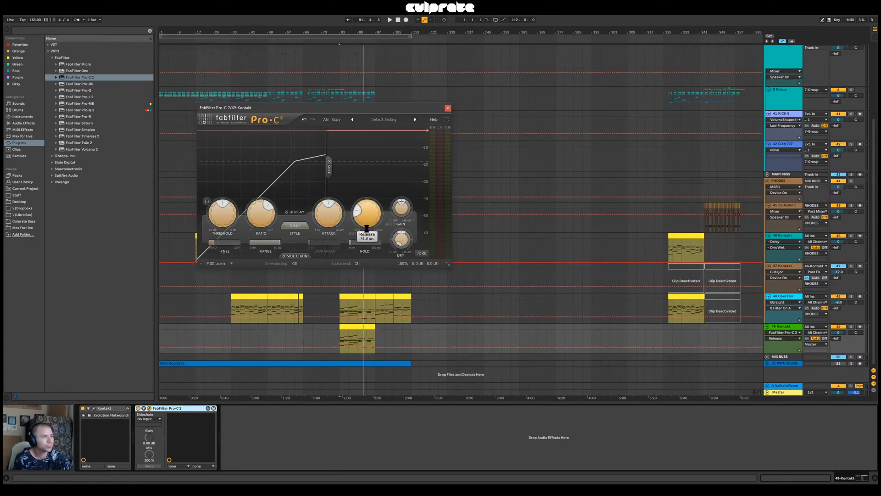
Play from bar 81, lower the Pro-C 2 threshold to about -31 dB and raise its wet gain
key("space")
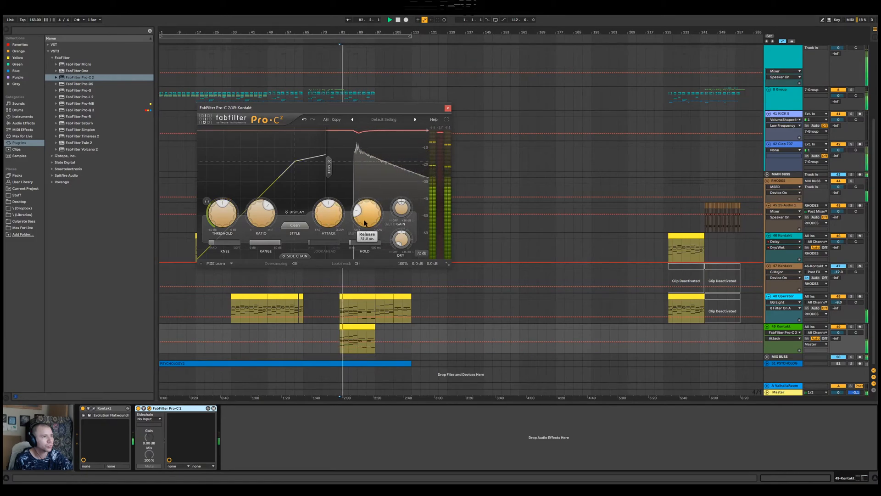
left_click_drag(217, 221, 226, 232)
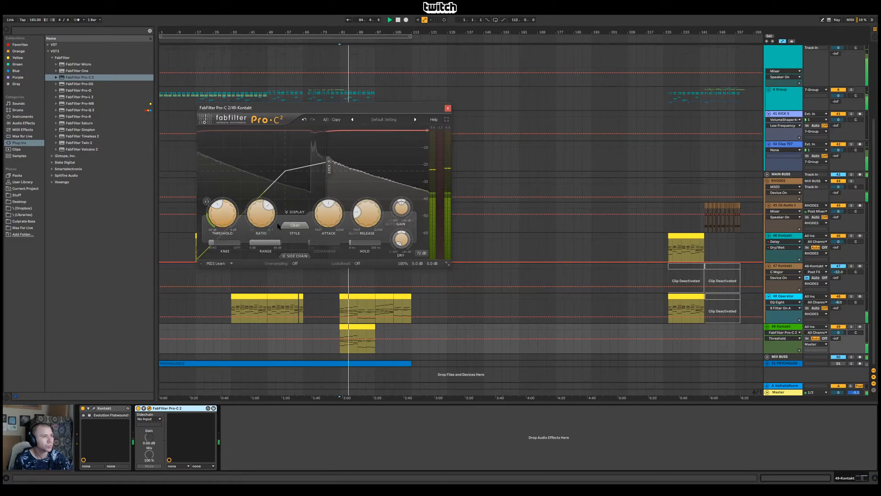
left_click_drag(223, 217, 223, 233)
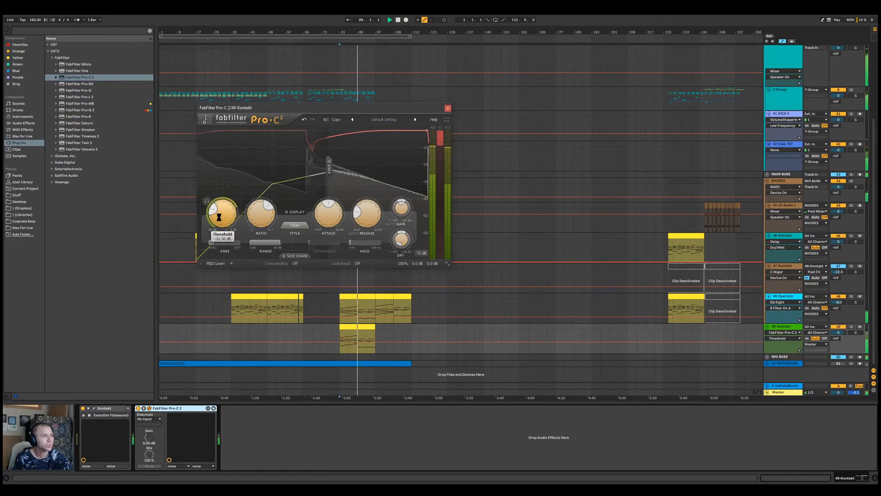
left_click(402, 202)
left_click_drag(403, 198, 404, 193)
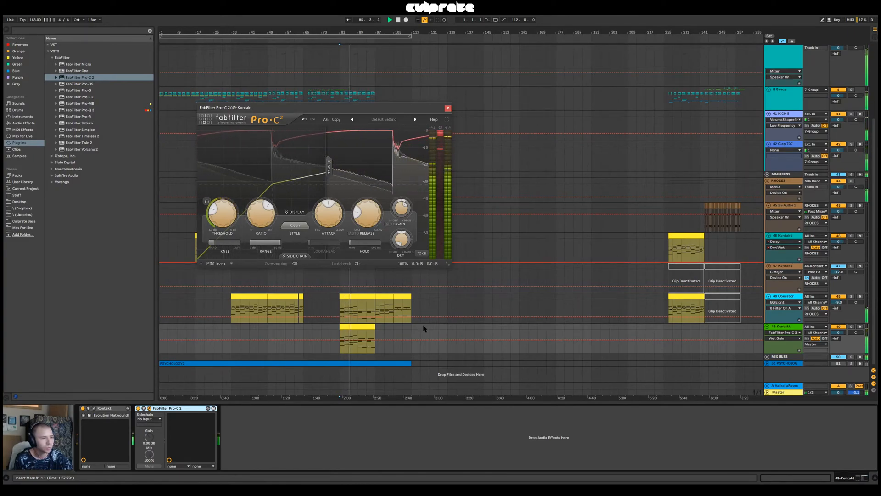
Close the Pro-C 2 window and open the notes of the 49-Kontakt clip at bar 81, showing its opening bars
double_click(364, 331)
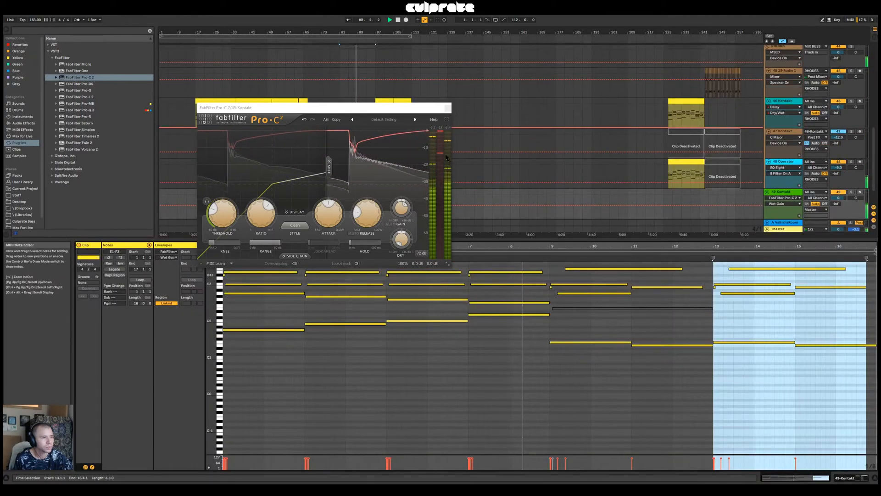
left_click(447, 108)
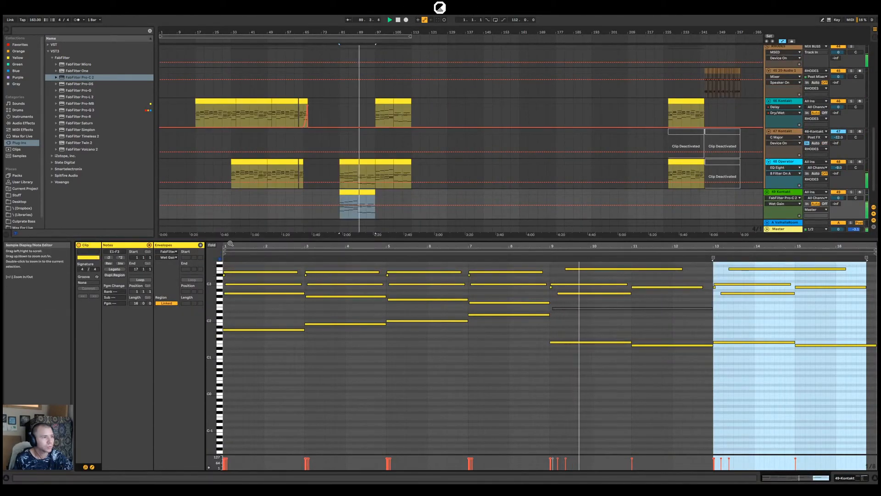
left_click_drag(249, 255, 249, 294)
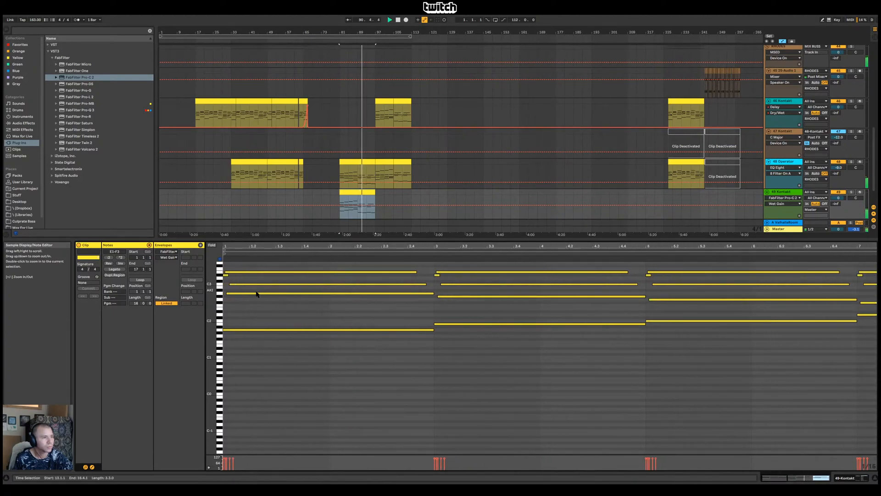
key("space")
Try shifting the clip's opening D#3 and E3 notes slightly later, audition from bar 81 and undo the move
left_click_drag(225, 265, 231, 278)
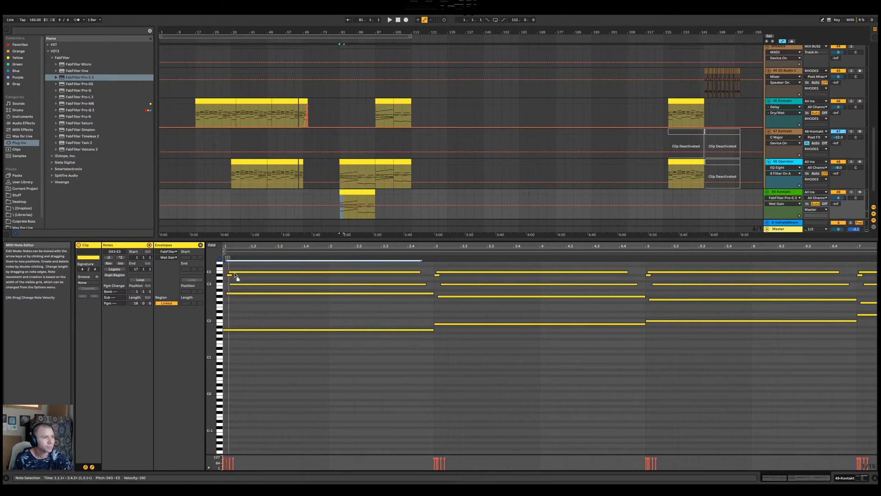
left_click_drag(236, 274, 238, 275)
key("space")
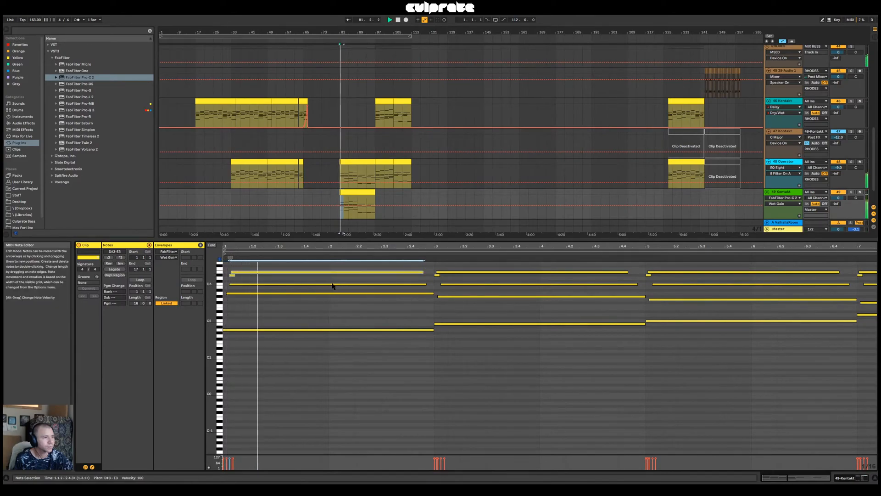
key("ctrl+z")
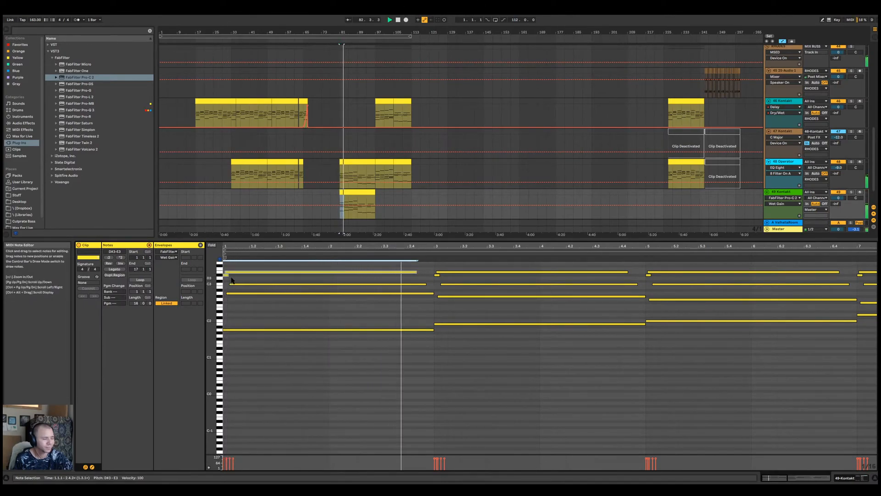
key("space")
Delete the short D#3 note at the clip's start and trim the first E3 note to begin at 1.2.1, auditioning the result
left_click(227, 275)
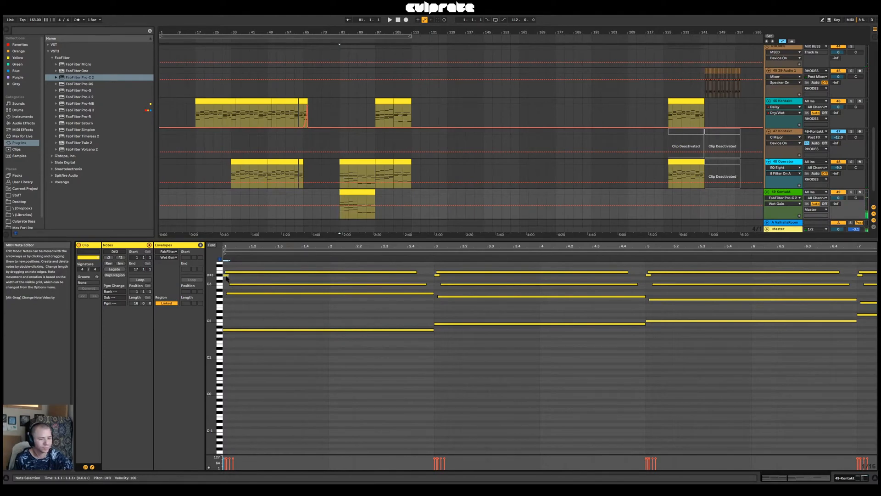
key("space")
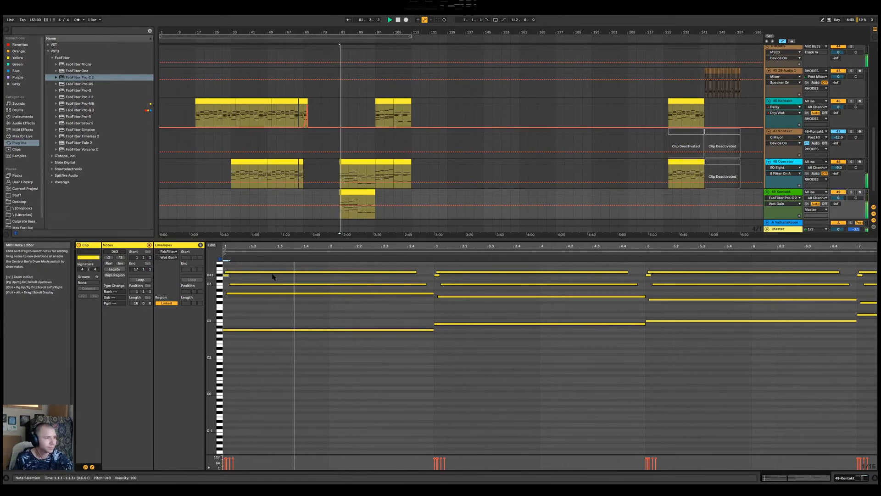
left_click(225, 277)
key("space")
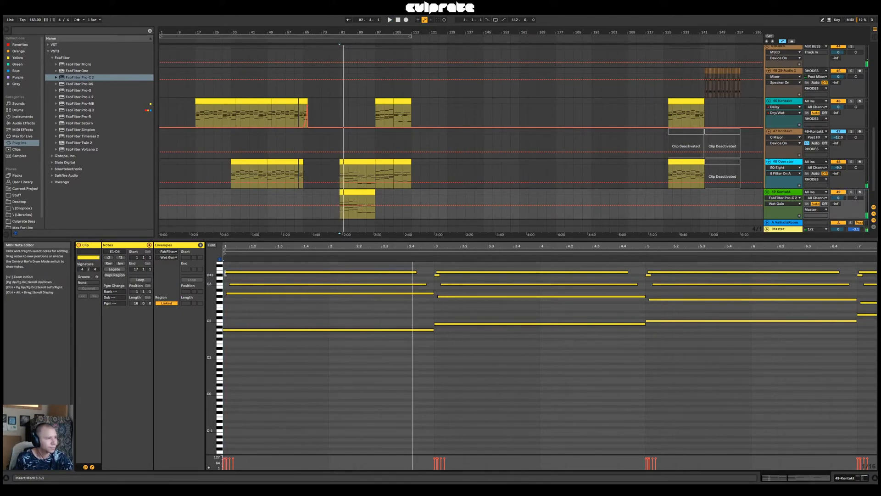
left_click_drag(225, 272, 250, 272)
key("space")
key("space")
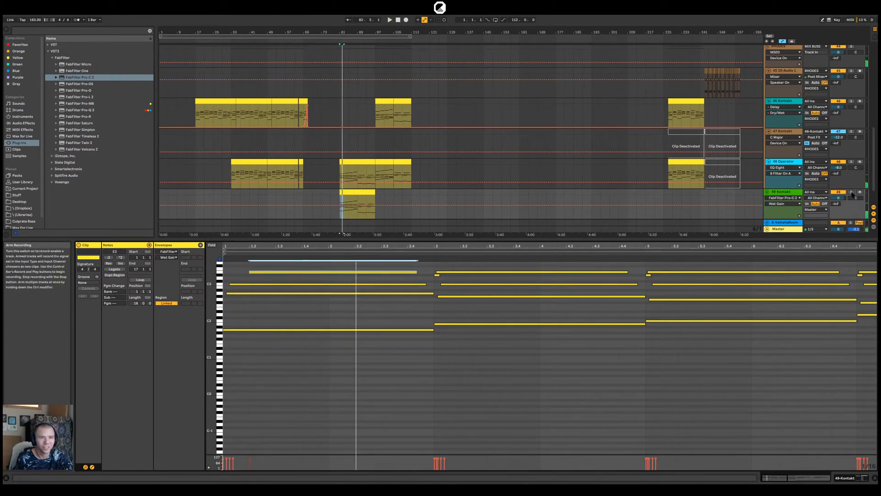
Solo the 49-Kontakt track and lower the E3 notes in the clip's first eight bars an octave to E2
left_click(850, 192)
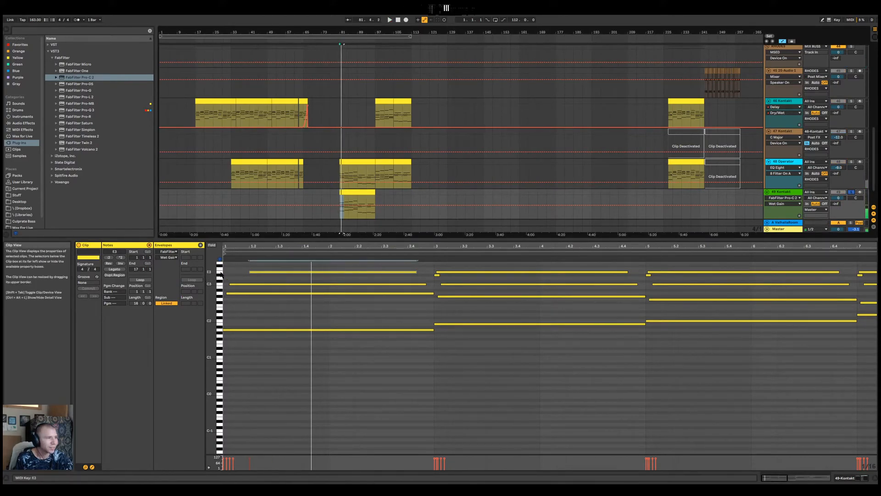
key("space")
left_click(276, 272)
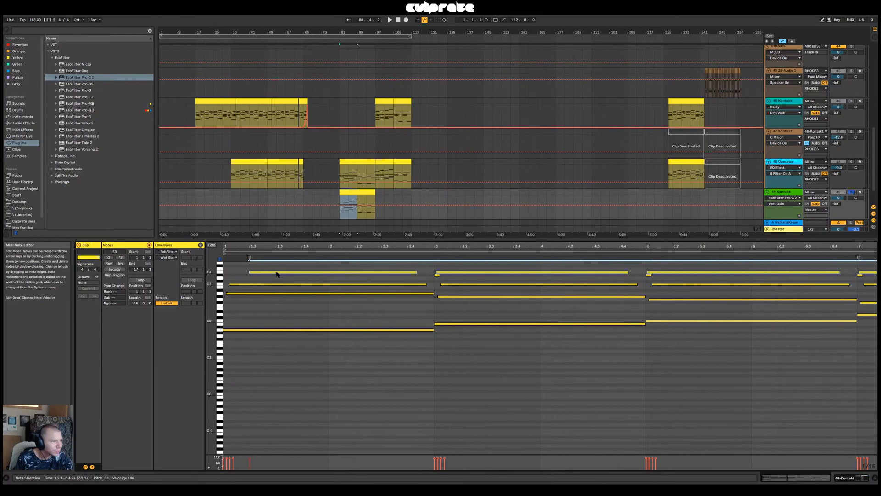
left_click_drag(276, 274, 280, 312)
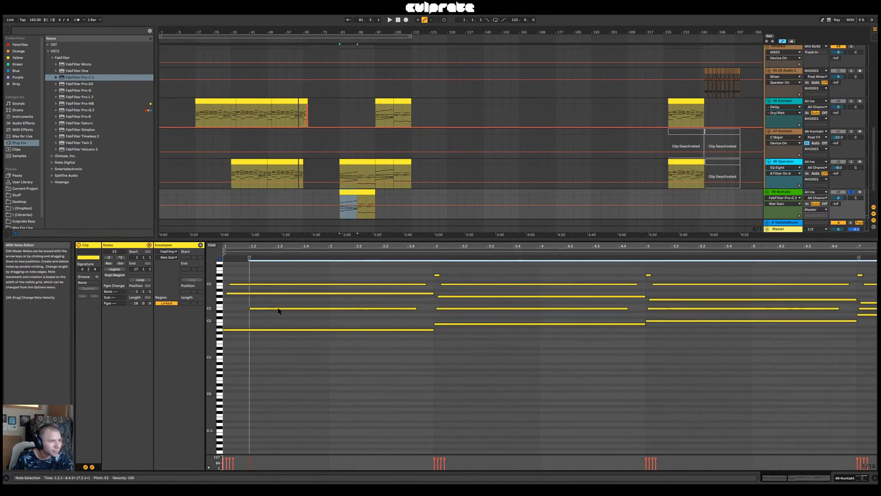
key("space")
left_click(448, 362)
key("space")
Add a short D2 note and a C2 note from 2.4.2 to 3.1.1 leading into bar 3 of the clip
double_click(397, 312)
left_click_drag(398, 311, 398, 314)
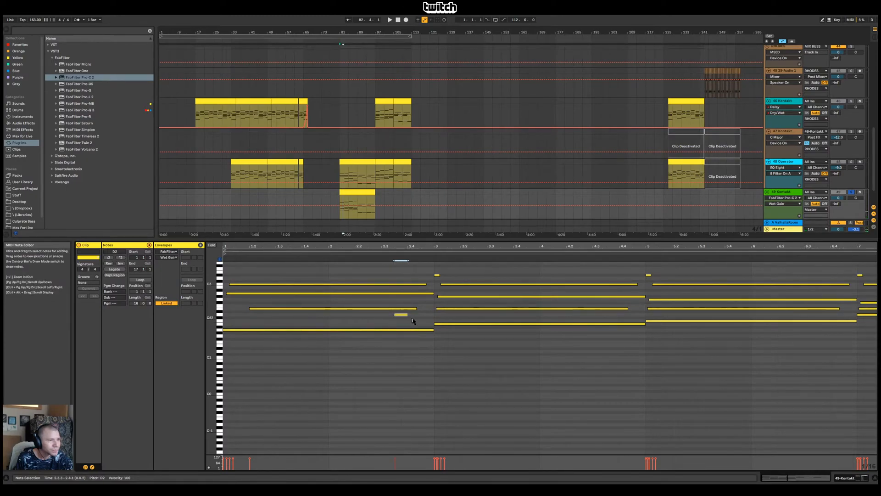
left_click_drag(421, 321, 428, 321)
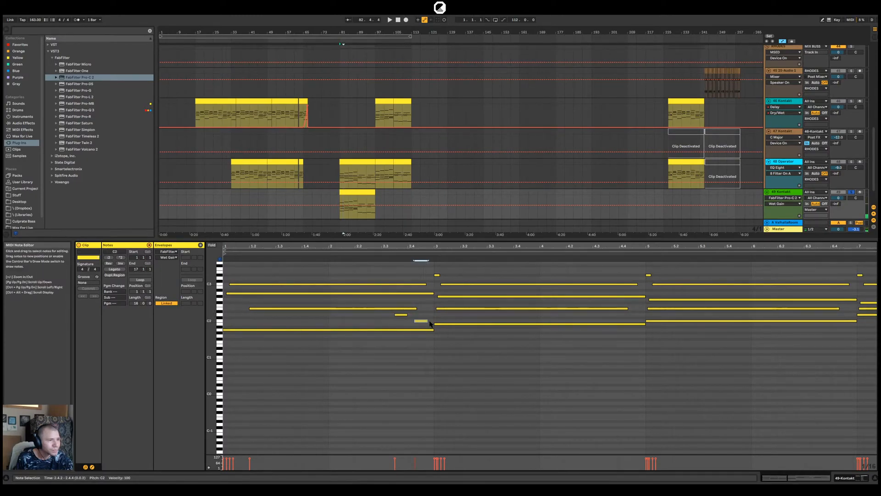
key("space")
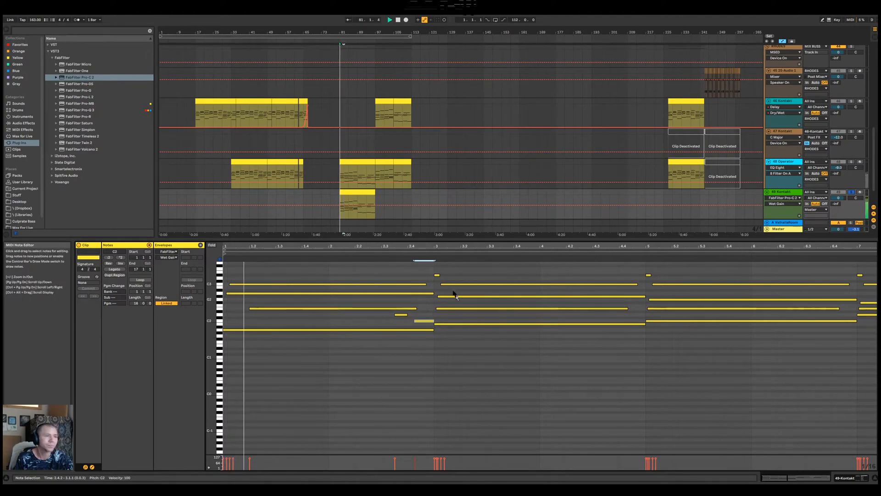
Retime the bar 2 run so E2 ends at 2.4.1, D2 follows and C2 starts at 2.4.3, auditioning the change
left_click(400, 315)
key("space")
mouse_move(402, 317)
left_mouse_down()
mouse_move(414, 318)
mouse_move(408, 309)
left_mouse_up()
key("space")
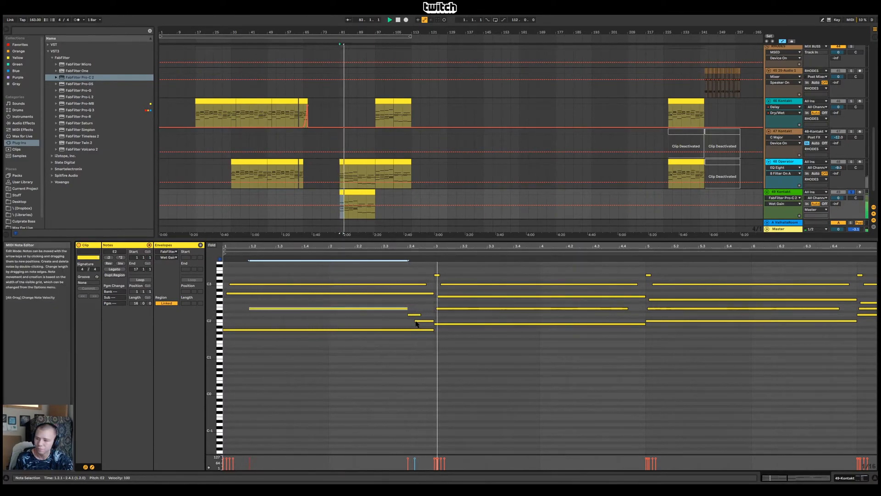
left_click_drag(416, 321, 421, 321)
key("space")
key("space")
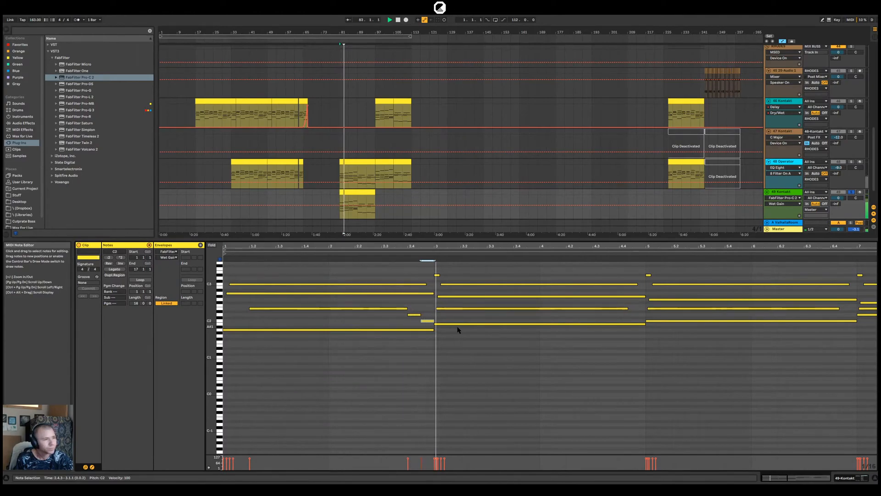
Shorten the bar 3 C3 note to end at bar 4 and add a B2 note lasting until bar 5
left_click(512, 284)
key("space")
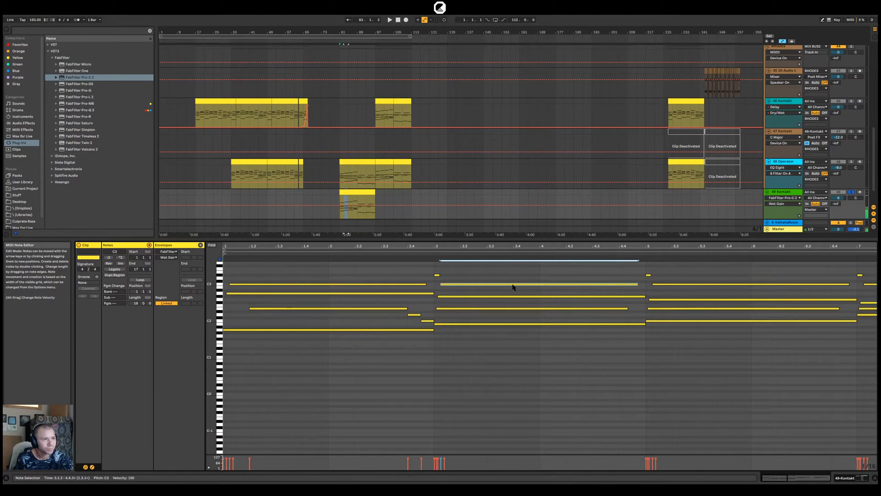
left_click_drag(637, 285, 661, 294)
double_click(543, 288)
Try the long bar 5 C3 note at A2 and raise it back to C3
left_click(661, 285)
key("space")
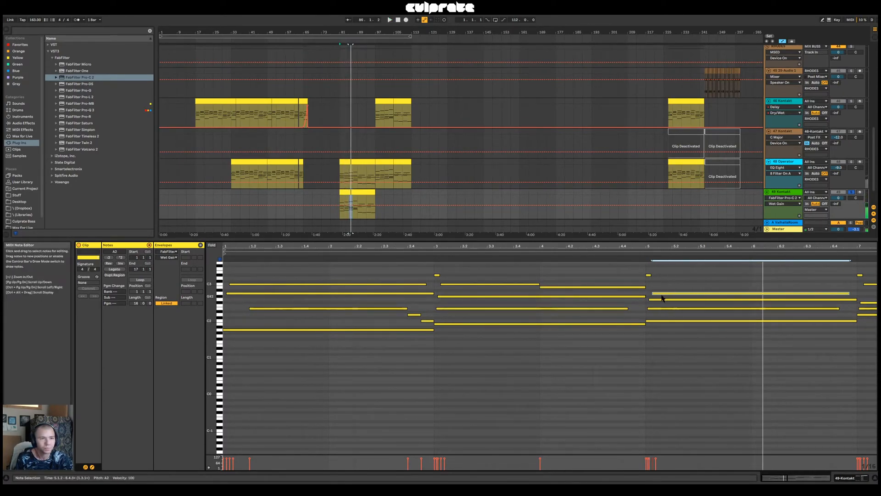
key("Up")
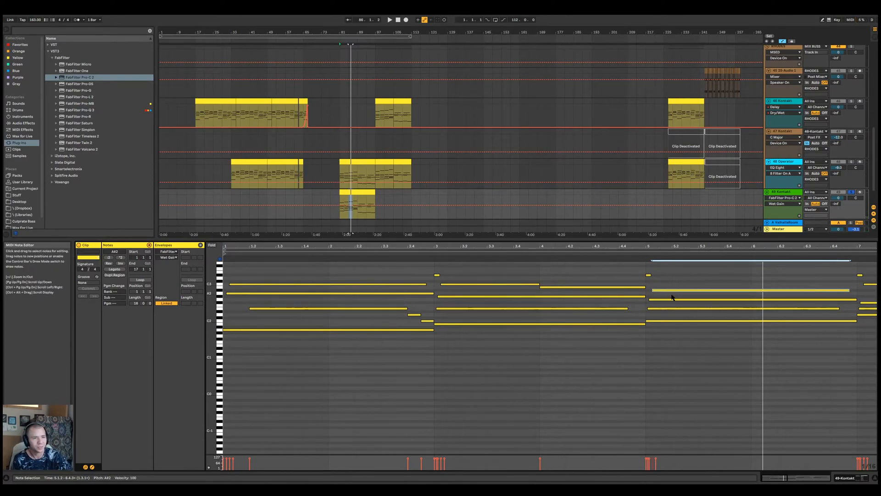
key("Up")
key("Up")
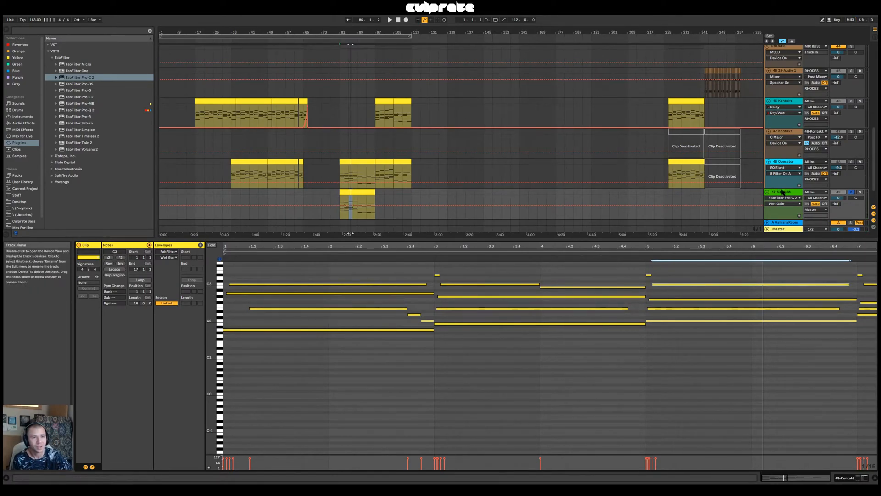
Examine the mapping options for Harmonics (Fingered) in Kontakt's Evolution Flatwound Bass, leaving Velocity selected and closing the window
double_click(781, 192)
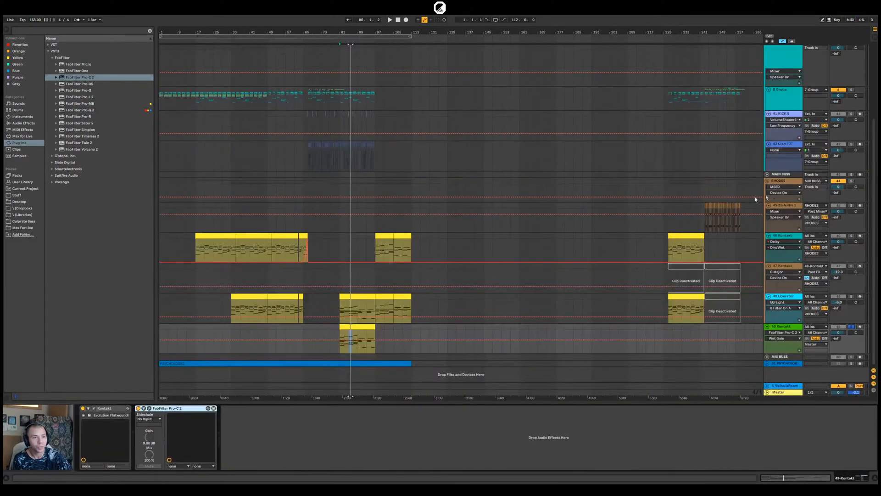
left_click(94, 409)
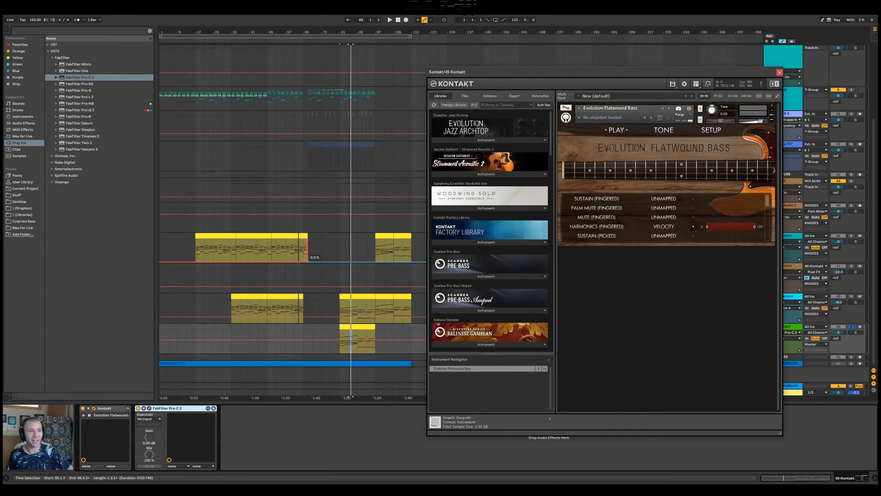
left_click(692, 226)
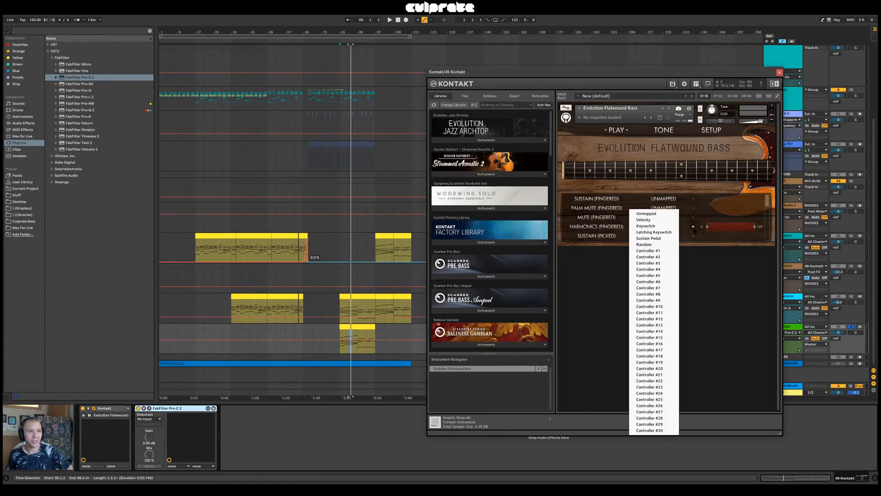
left_click(711, 215)
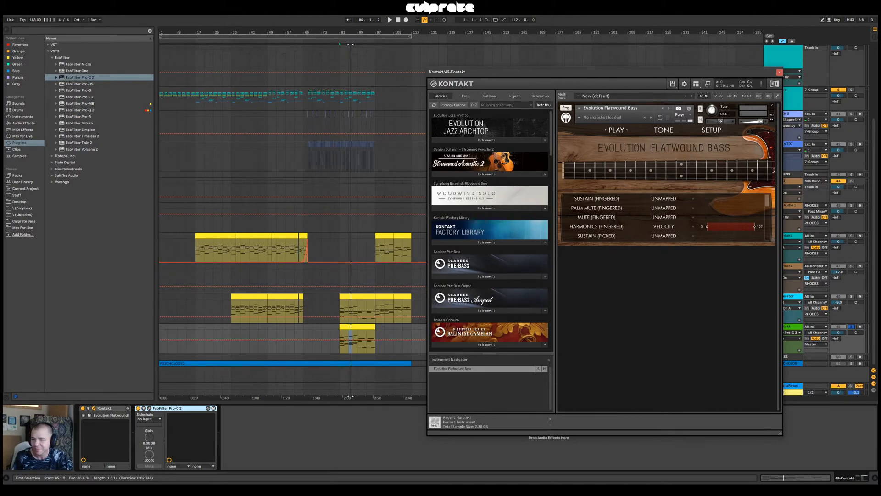
left_click(779, 72)
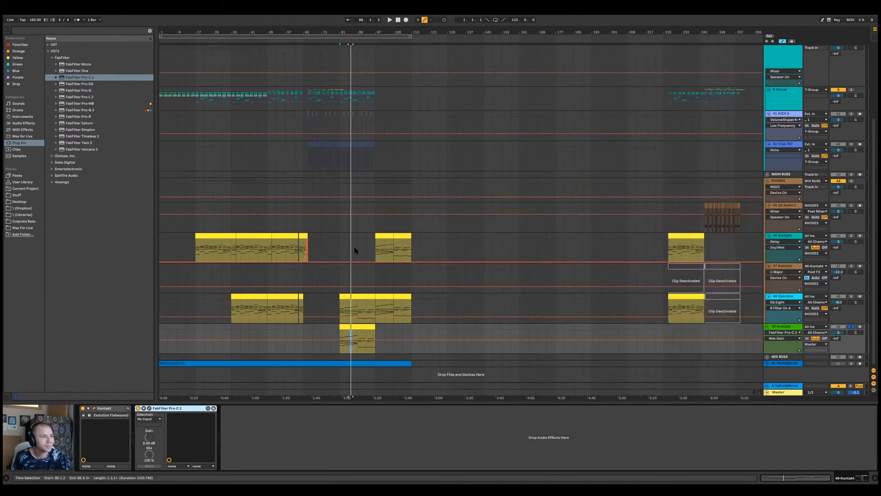
Play from bar 81 with 48-Operator soloed alongside 49-Kontakt and reopen the 49-Kontakt clip's notes
left_click(339, 277)
key("space")
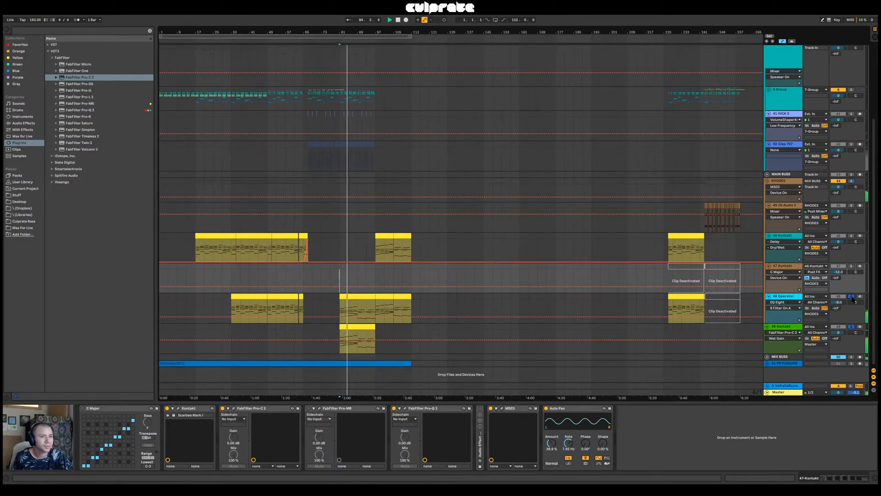
double_click(358, 339)
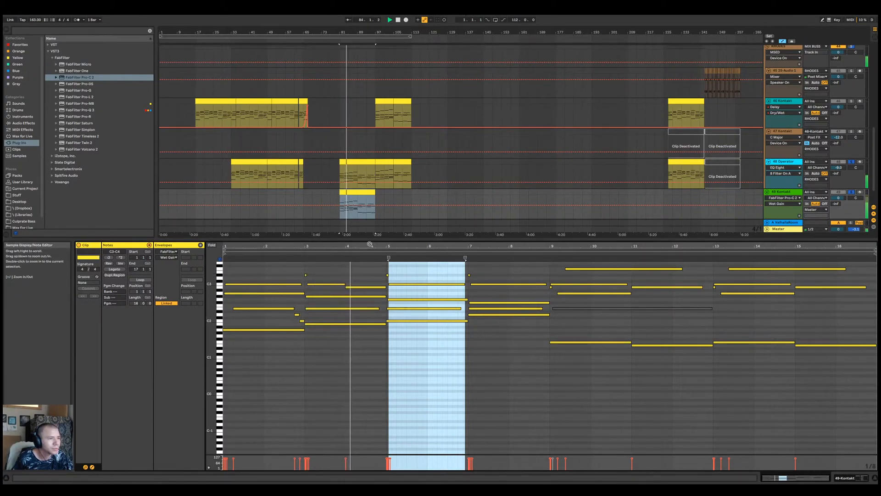
Add a short D2 note from 4.4.3 to 5.1.1 in the 49-Kontakt clip and audition it
left_click_drag(370, 246, 372, 258)
key("space")
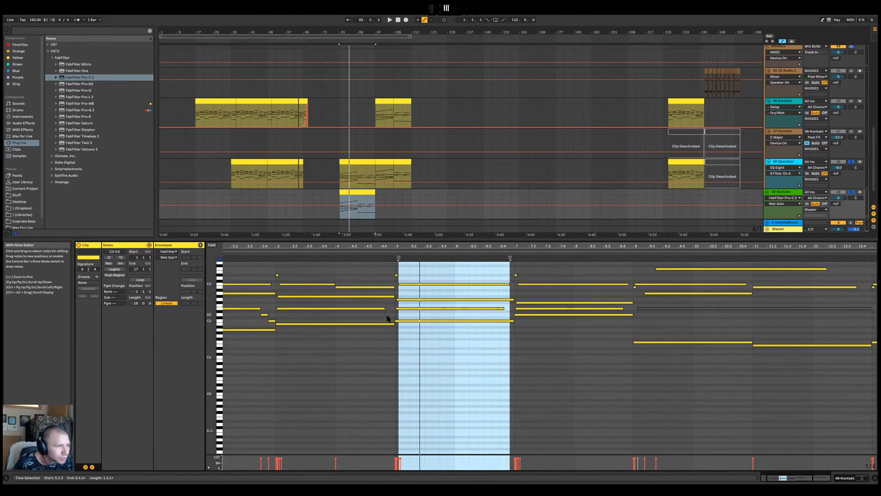
left_click(389, 316)
left_click(373, 255)
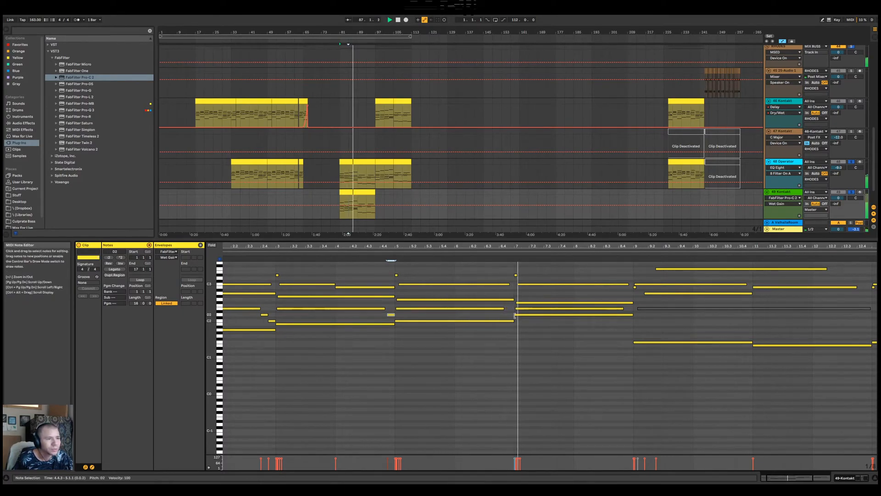
Try the bar 7 E2 note an octave lower at E1, audition it and return it to E2
left_click(538, 310)
key("shift+Down")
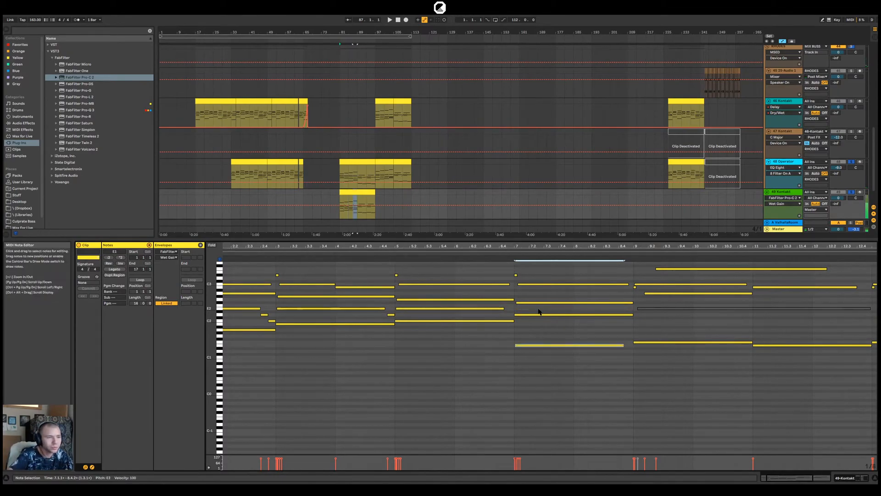
left_click(512, 255)
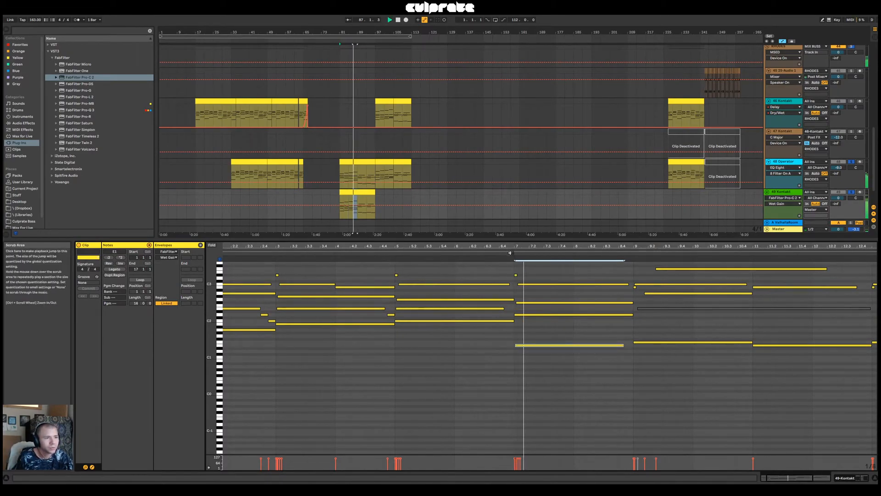
key("space")
key("shift+Up")
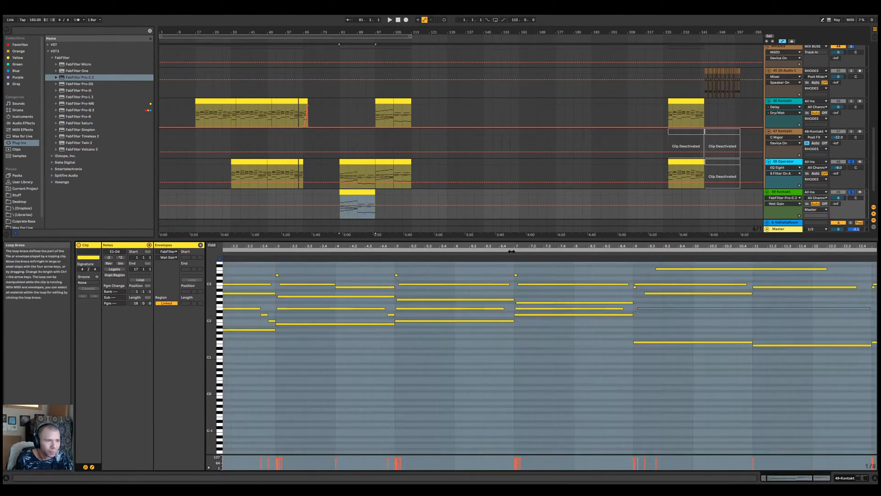
Delete the short D#3 note at 7.1.1 in the 49-Kontakt clip and audition from just before bar 7
left_click(516, 275)
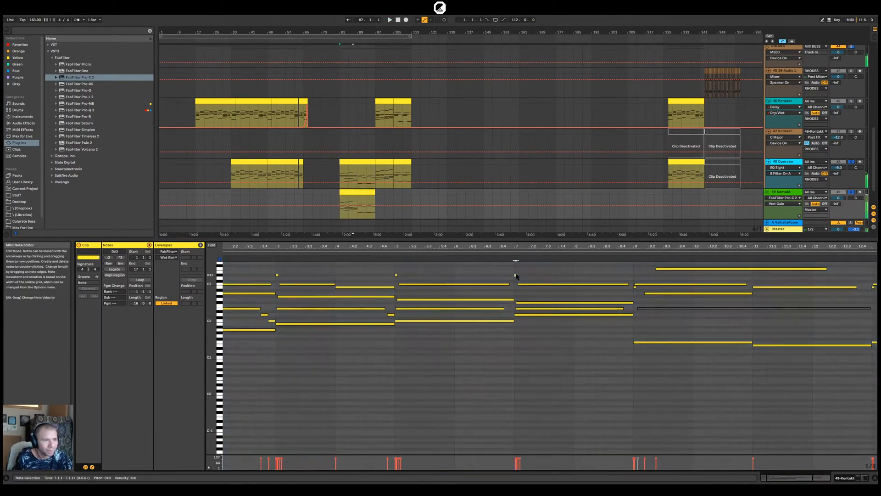
key("Delete")
left_click(509, 255)
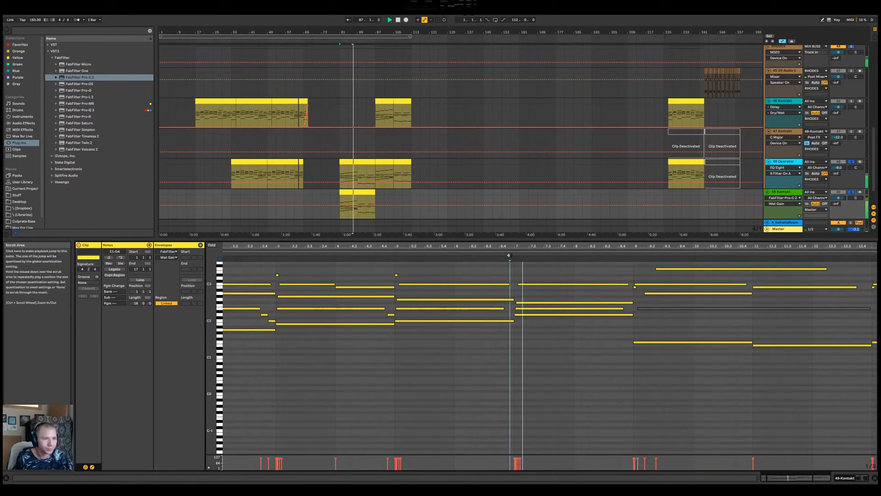
key("space")
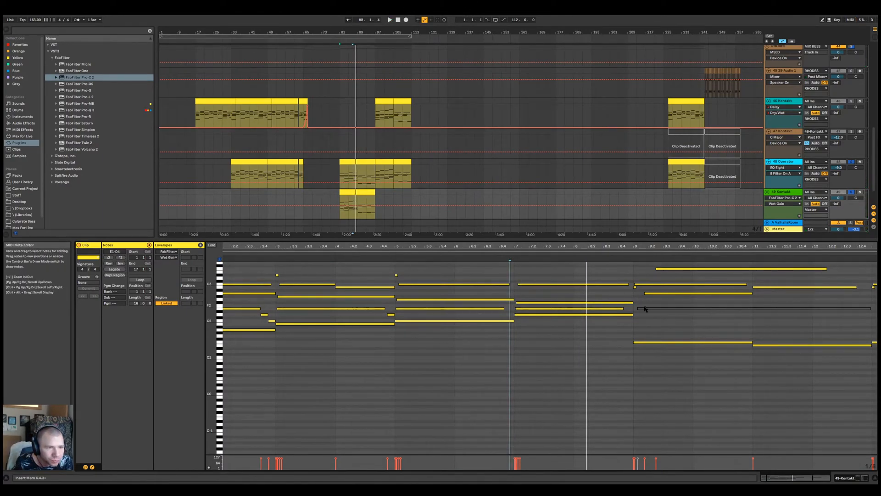
left_click(520, 254)
key("space")
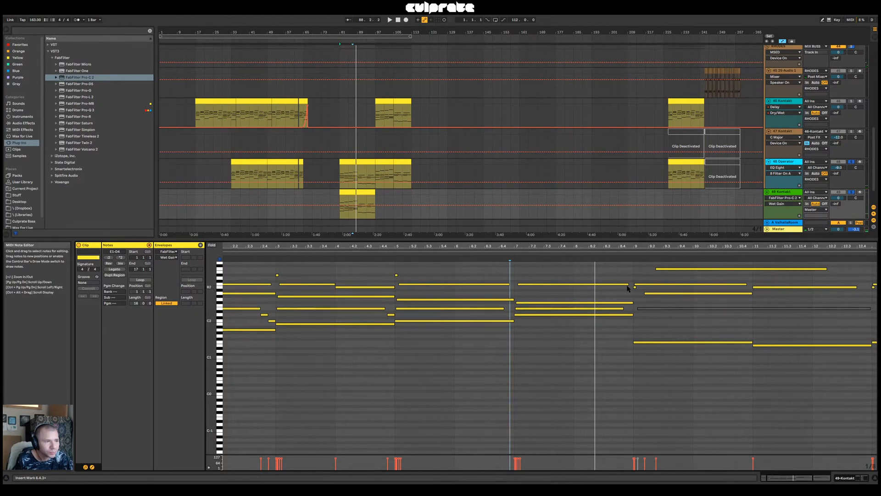
Shorten the bar 7 F#2 note to end at 8.1.1, add a G#2 note from 8.1.1 to 9.1.1 and play it
mouse_move(631, 303)
left_mouse_down()
mouse_move(573, 303)
mouse_move(634, 298)
left_mouse_up()
double_click(576, 297)
key("space")
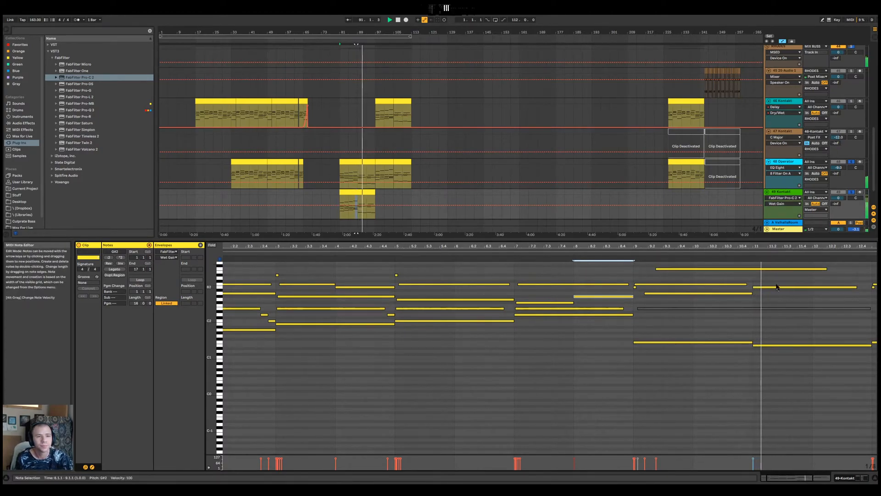
left_click_drag(762, 251, 661, 250)
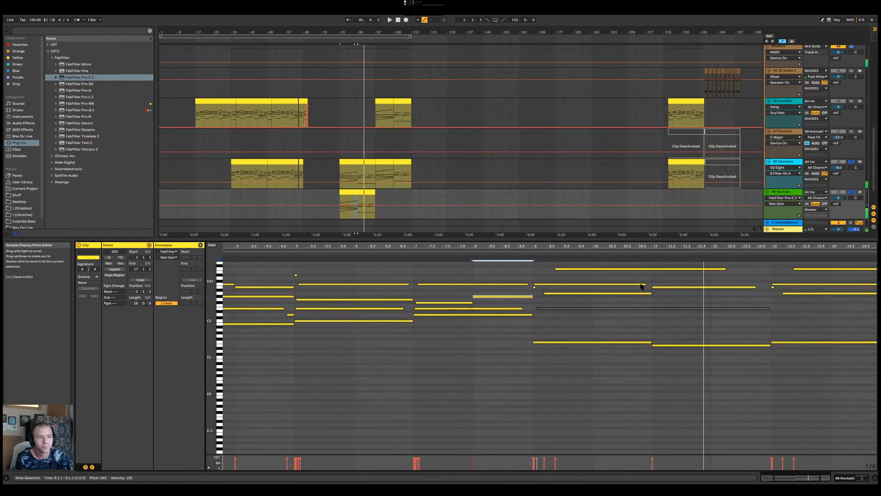
Break up the bar 9 F1 note with a short G1 at 10.4.1 and a short F1 leading into bar 11, and audition it
double_click(641, 336)
left_click_drag(652, 342, 644, 343)
left_click(647, 342)
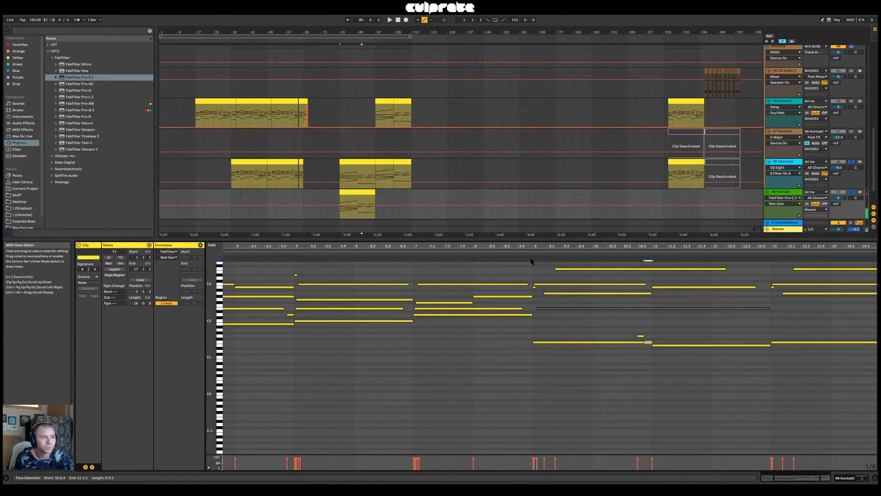
left_click_drag(642, 342, 640, 342)
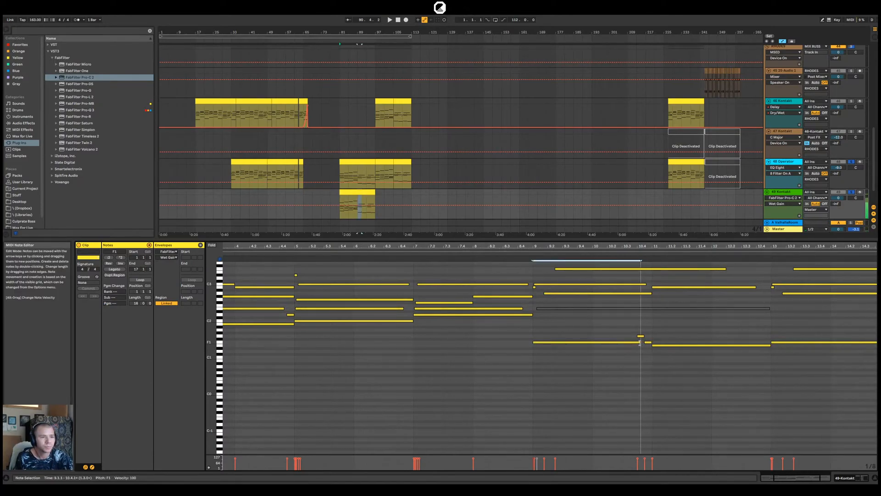
left_click(523, 251)
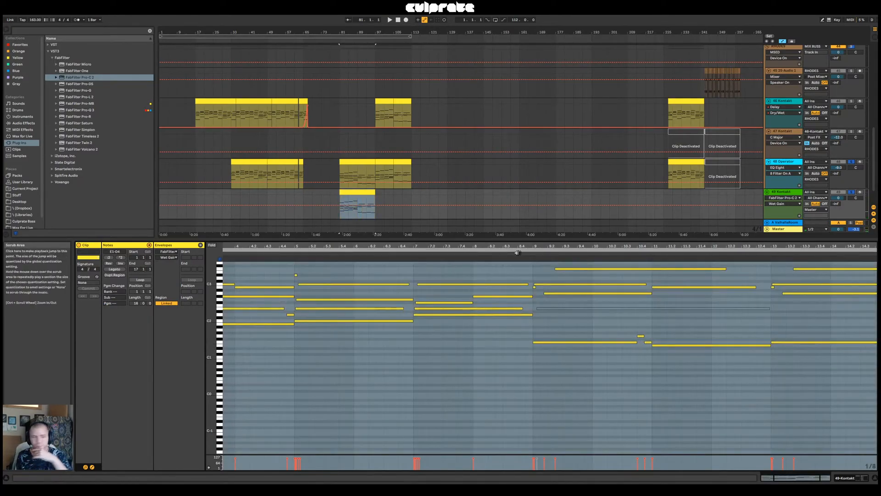
left_click(479, 253)
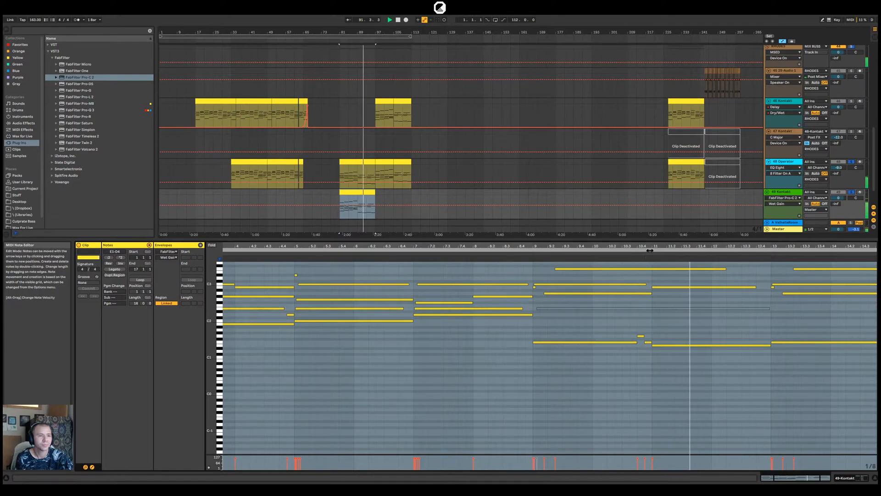
left_click_drag(649, 248, 557, 245)
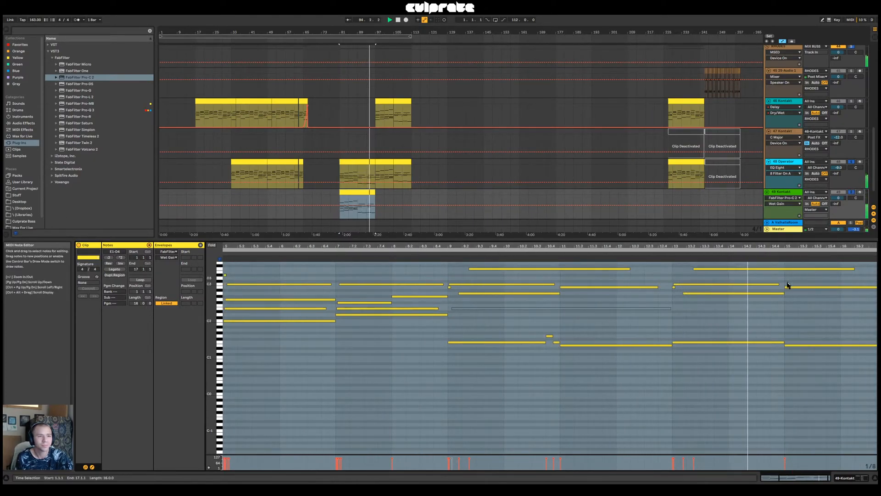
Raise the low bar 15 note three semitones to G1
left_click(785, 345)
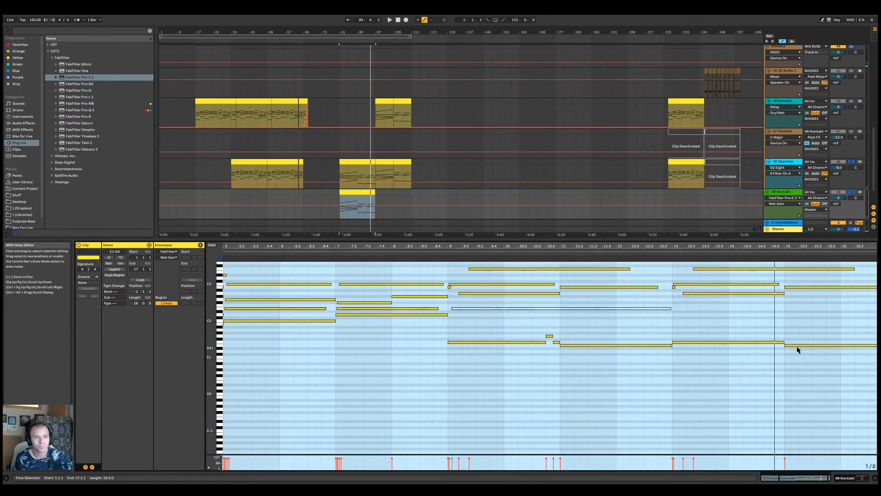
key("Up")
key("Up")
key("Up")
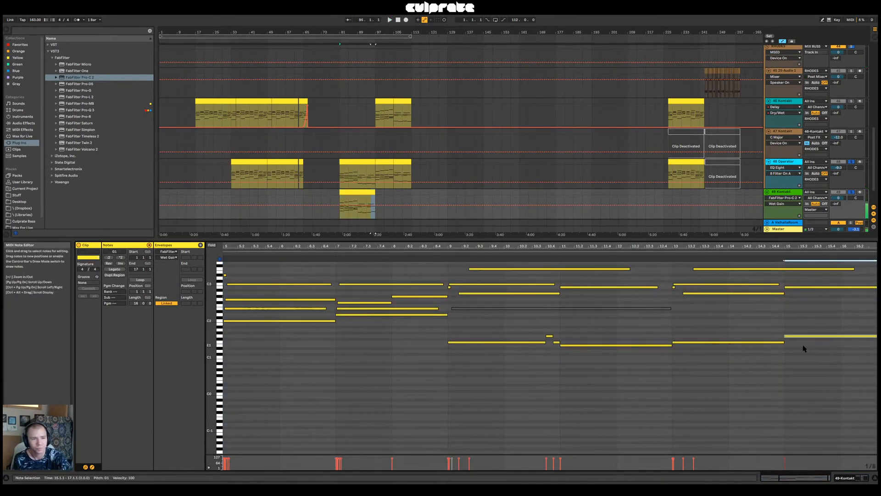
Shorten the bar 13 F1 note to 14.4.1, fill the gap before bar 15 with short E1 and F1 notes, and audition the run
left_click_drag(784, 342, 773, 348)
double_click(773, 348)
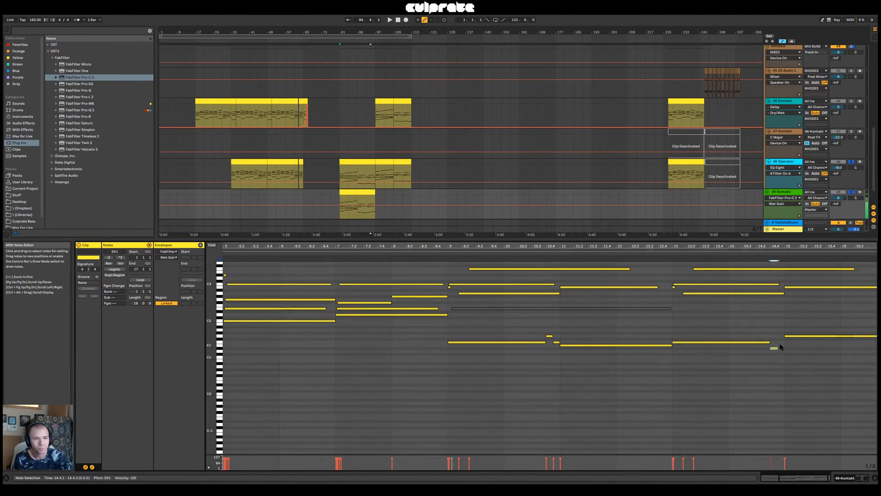
left_click(774, 348)
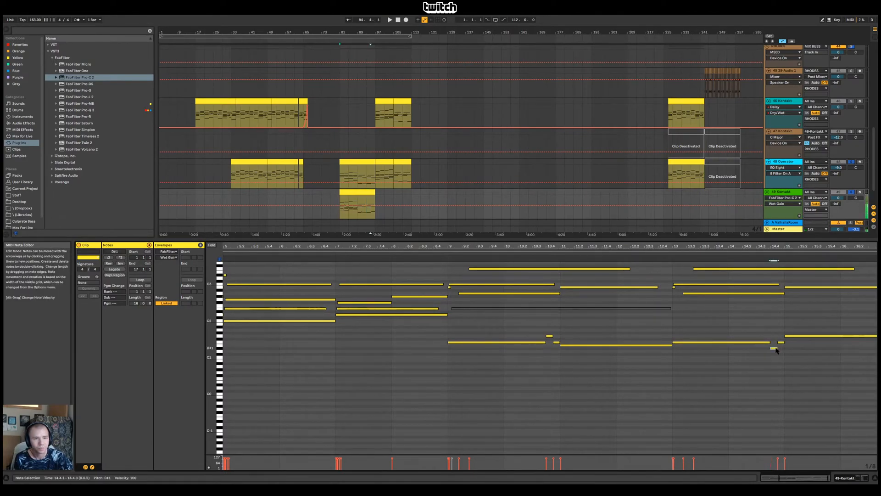
left_click_drag(775, 350, 776, 345)
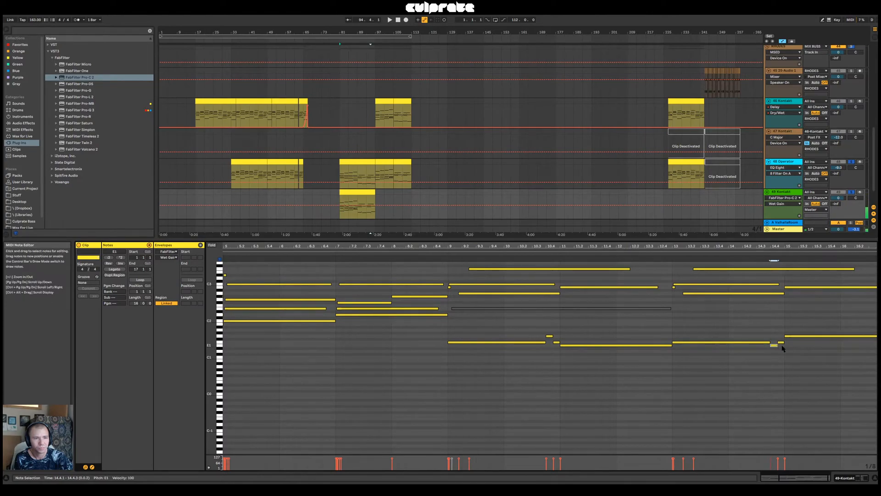
left_click(781, 341)
left_click(793, 337)
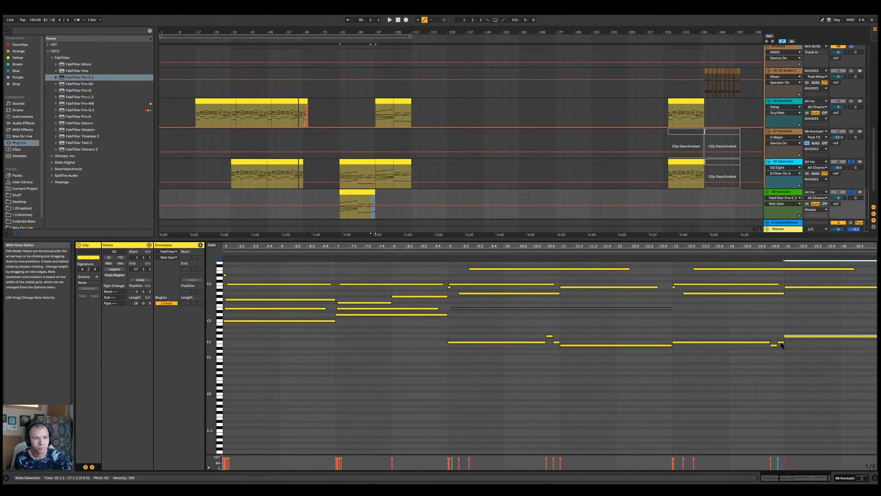
key("space")
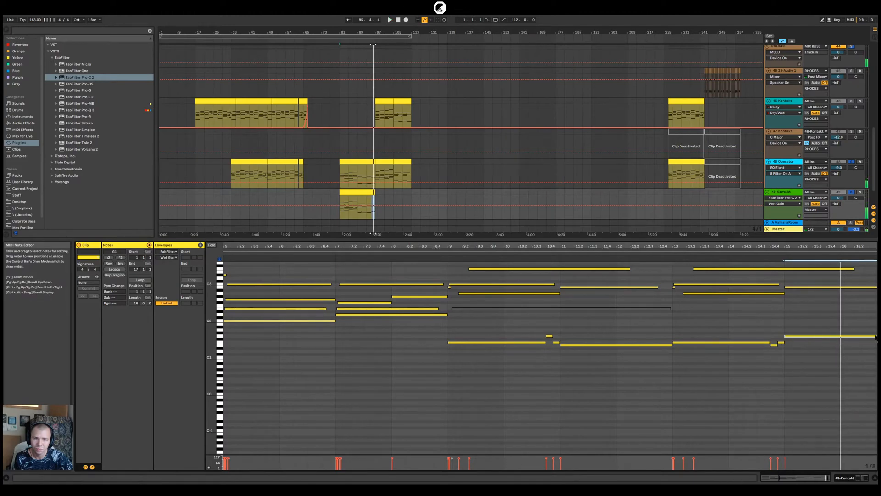
Shorten the bar 15 G1 note to end at 16.1.1 and add a G#1 note from 16.1.1 to 17.1.1
left_click_drag(846, 244, 825, 244)
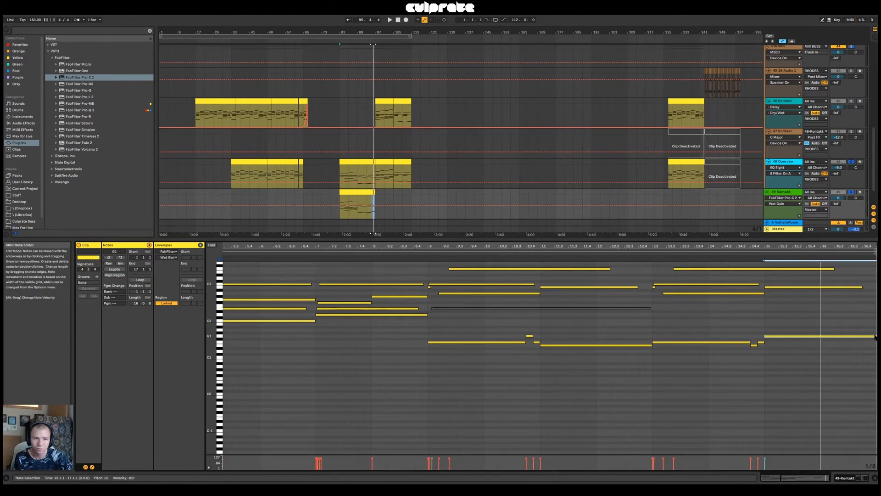
left_click_drag(875, 337, 853, 334)
double_click(826, 333)
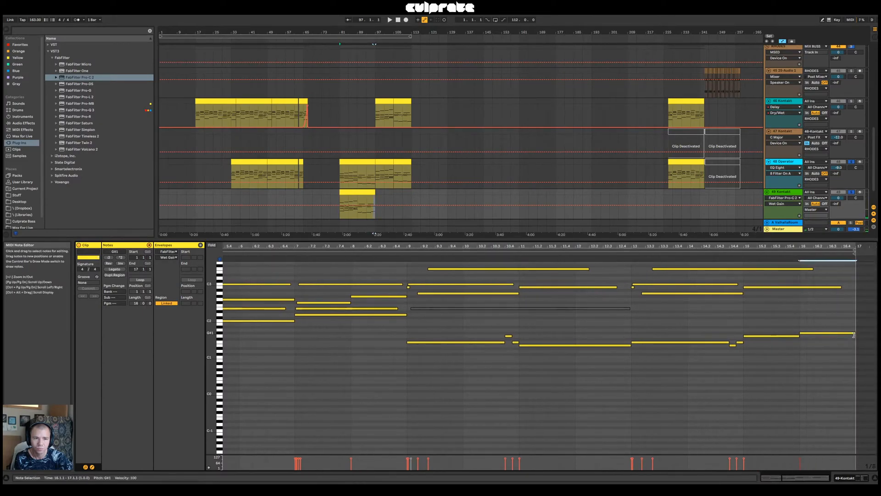
Try an A#2 note from 16.1.1 to 17.1.1, audition it, move it down to A2 and delete it
mouse_move(839, 288)
left_mouse_down()
mouse_move(800, 289)
mouse_move(854, 292)
left_mouse_up()
left_click(805, 291)
double_click(805, 291)
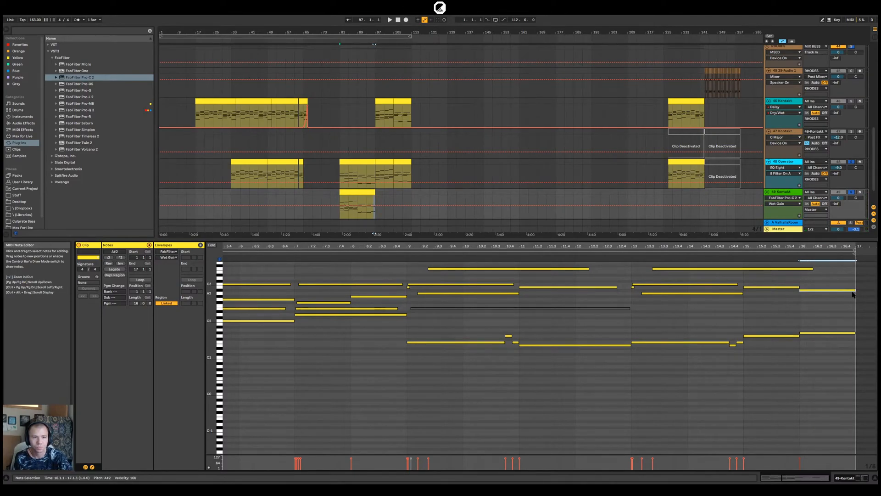
left_click(741, 254)
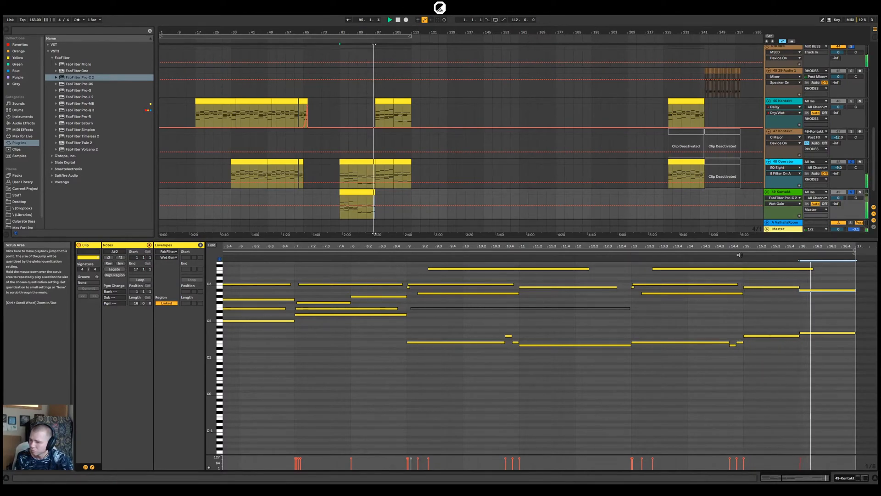
key("space")
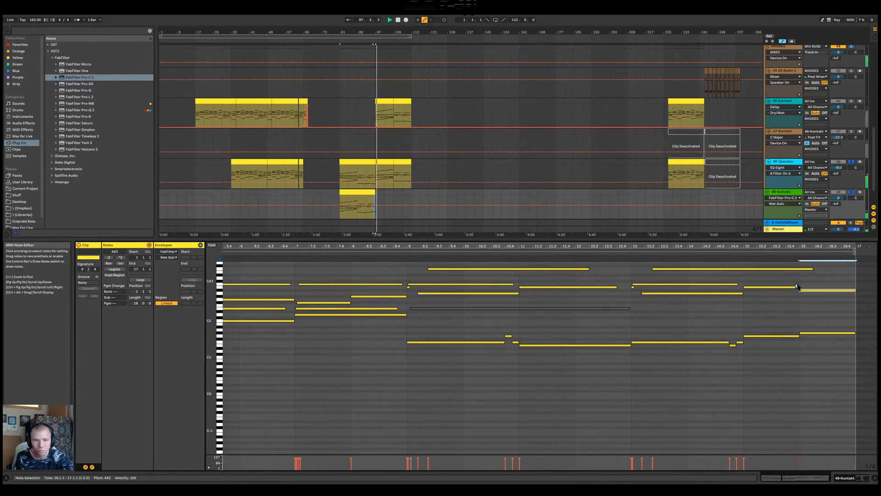
left_click_drag(806, 291, 811, 294)
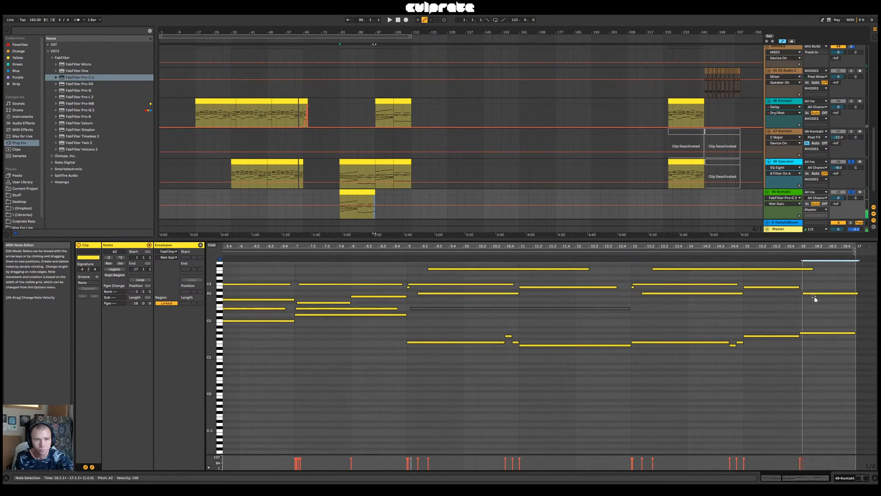
key("Delete")
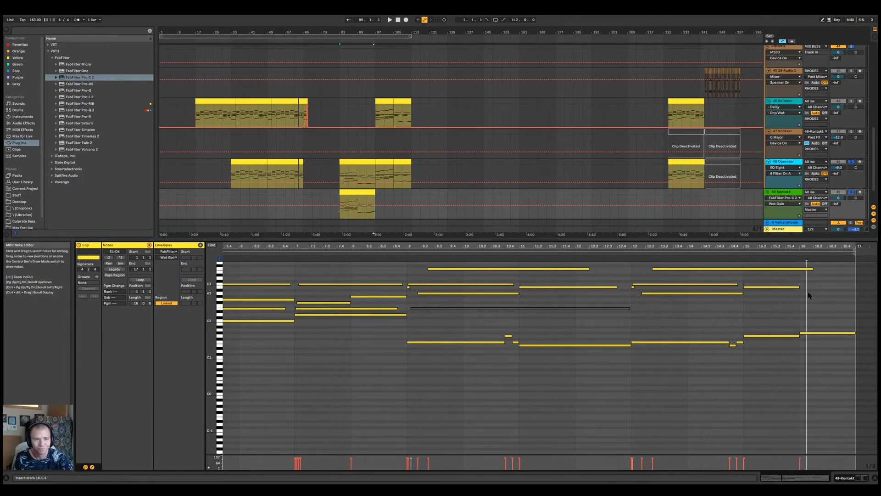
Shorten the clip's last top note to end at 16.1.1, add an E3 note from 16.1.1 to 17.1.1 and audition the ending
left_click_drag(799, 286, 856, 278)
double_click(802, 272)
key("space")
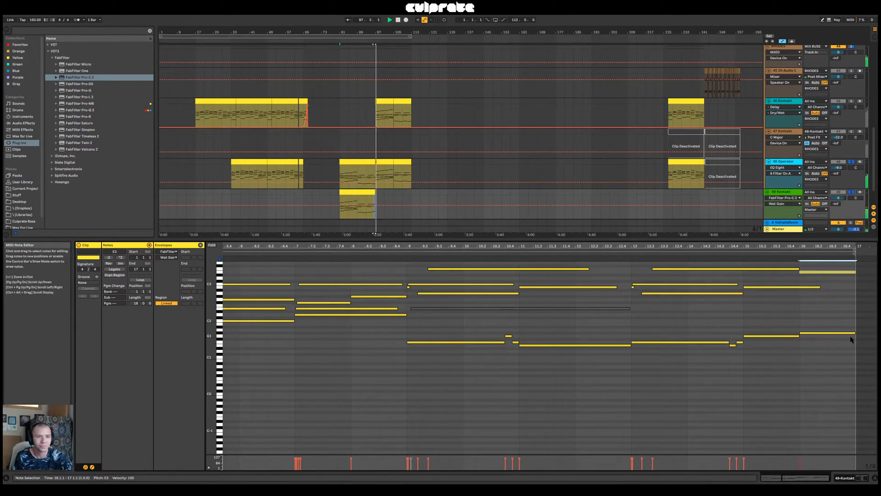
key("space")
Try a copy of the 48-Operator clip at bar 97 on the 49-Kontakt track and audition the transition from bar 93
left_click(382, 161)
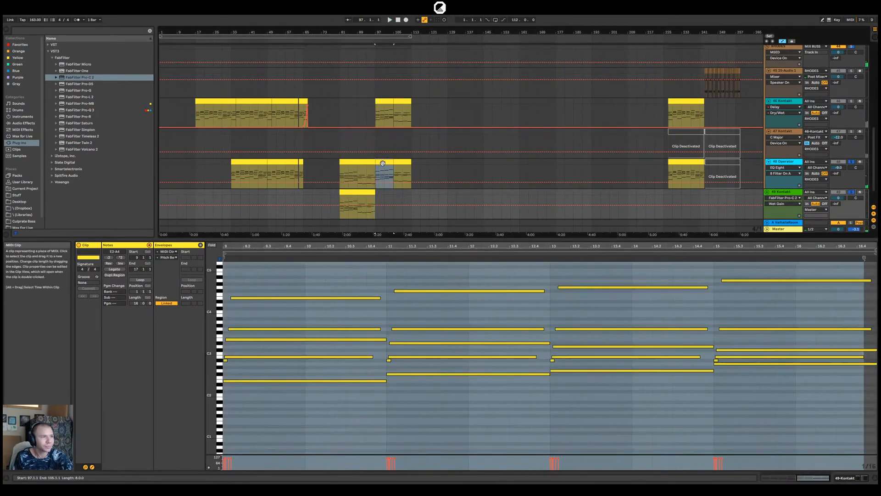
left_click(383, 122)
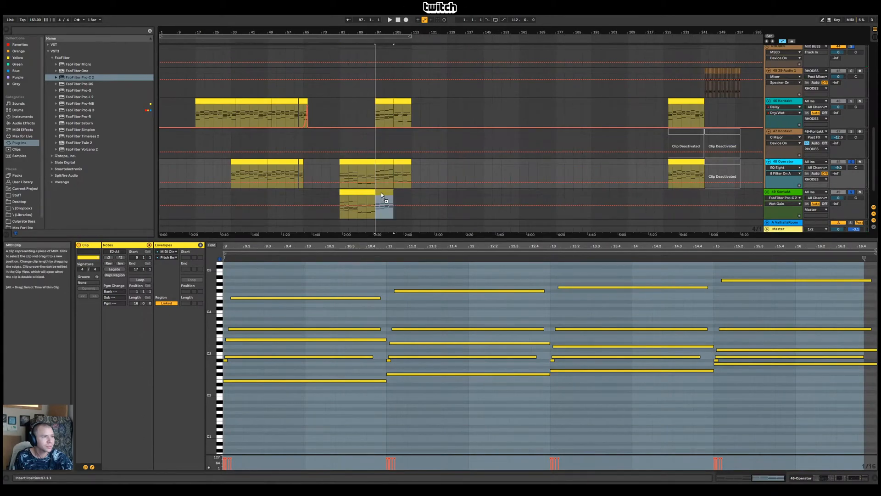
left_click(367, 218)
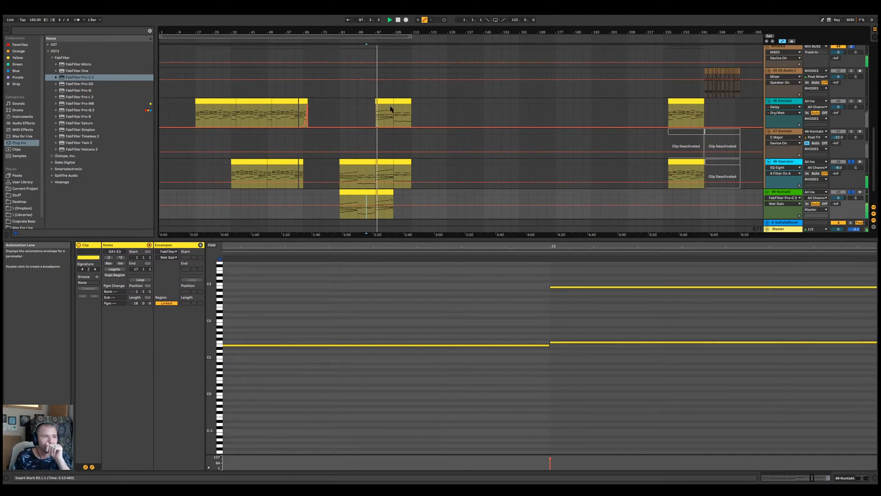
key("space")
left_click(386, 193)
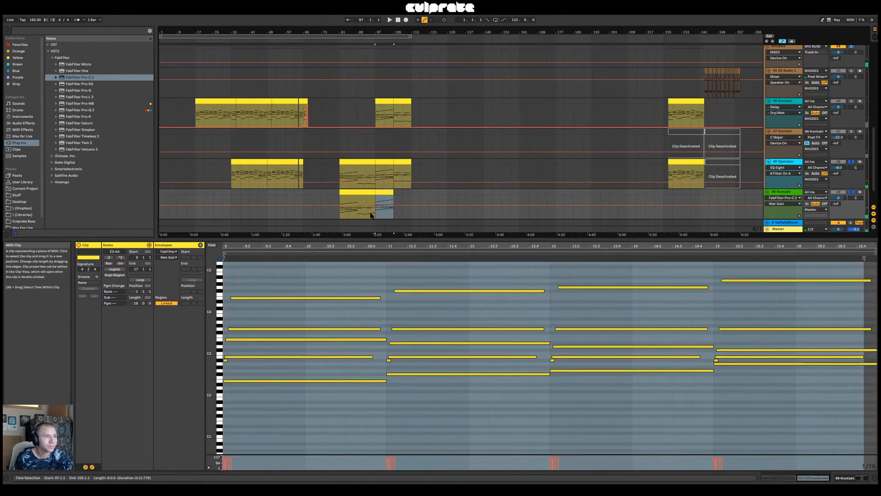
left_click(370, 216)
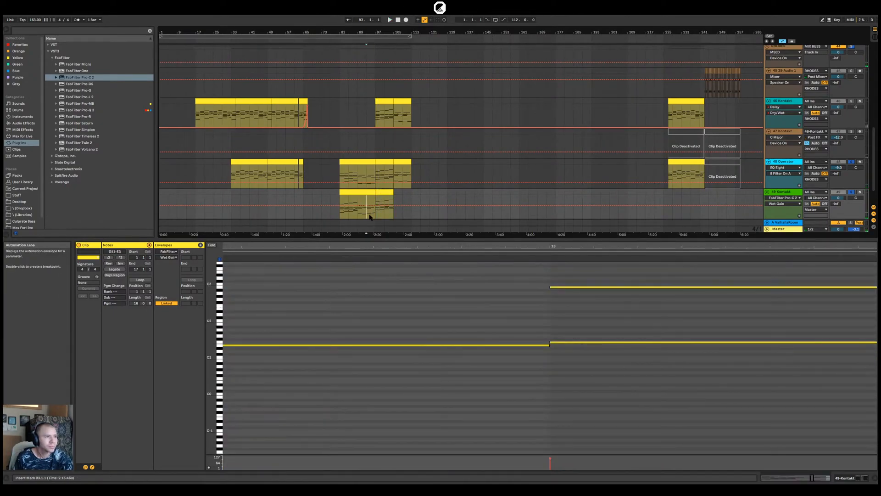
Duplicate the 49-Kontakt clip from bar 81 to bars 97–113 and play from bar 93
left_click(358, 192)
key("ctrl+d")
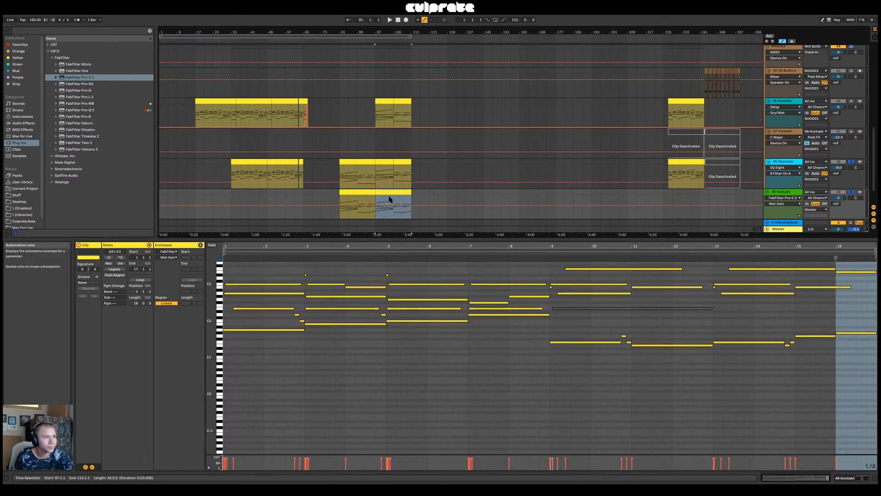
left_click(369, 215)
key("space")
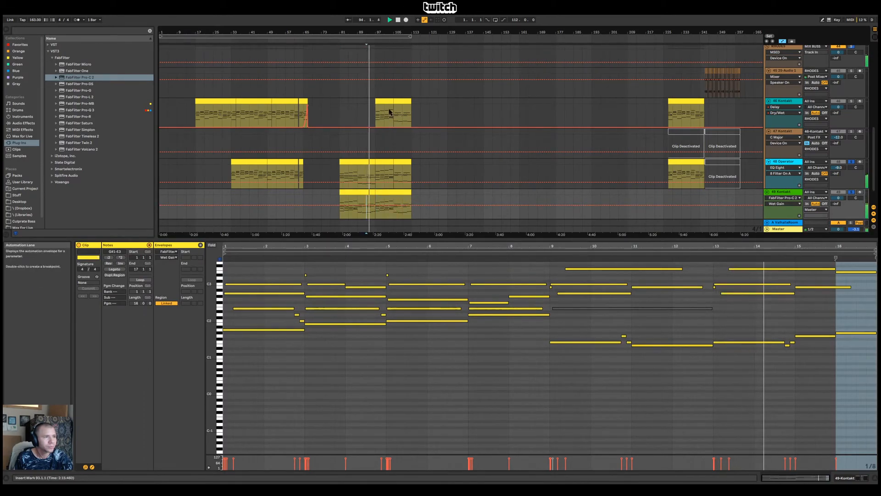
Listen to the duplicated part with 46-Kontakt soloed alongside it, and release the solo
left_click(851, 102)
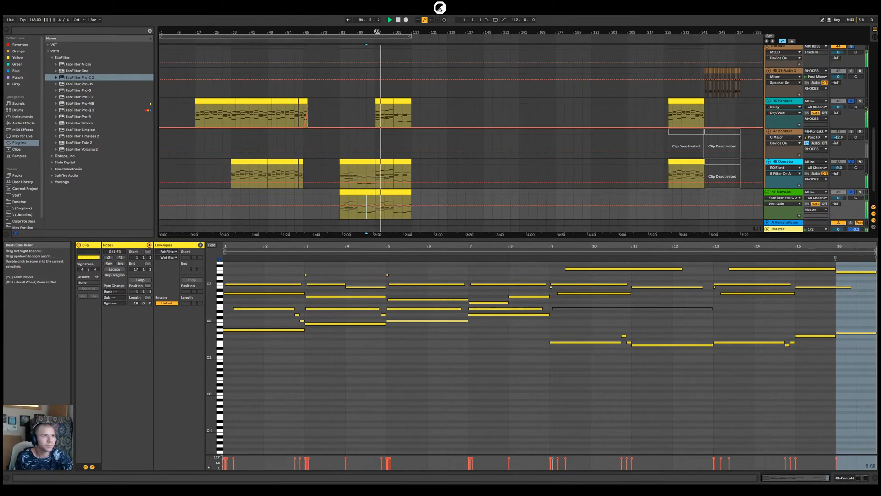
scroll(394, 101, "up", 5)
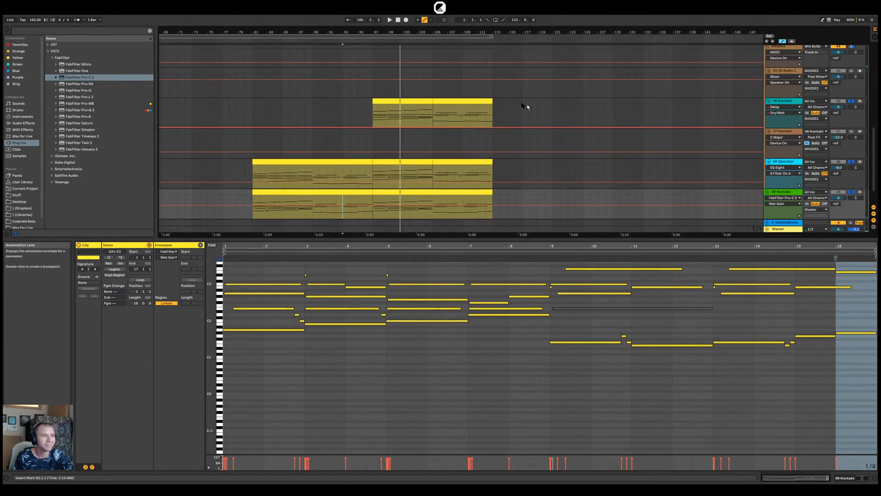
scroll(533, 109, "down", 3)
left_click(851, 102)
Deactivate the two 46-Kontakt clips between bars 97 and 113
left_click_drag(391, 114, 460, 106)
key("0")
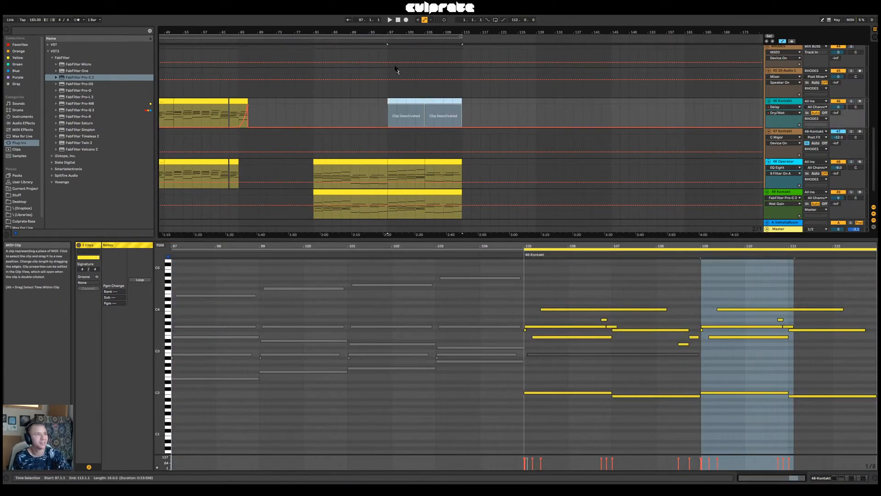
left_click_drag(398, 33, 397, 13)
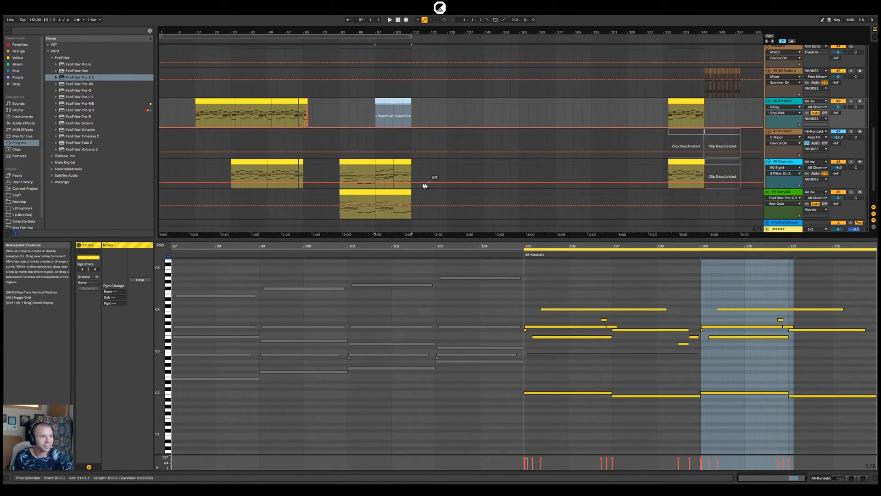
View the 48-Operator clip at bar 81, enlarge the arrangement area to show more tracks and place the insert marker at bar 145
left_click(361, 168)
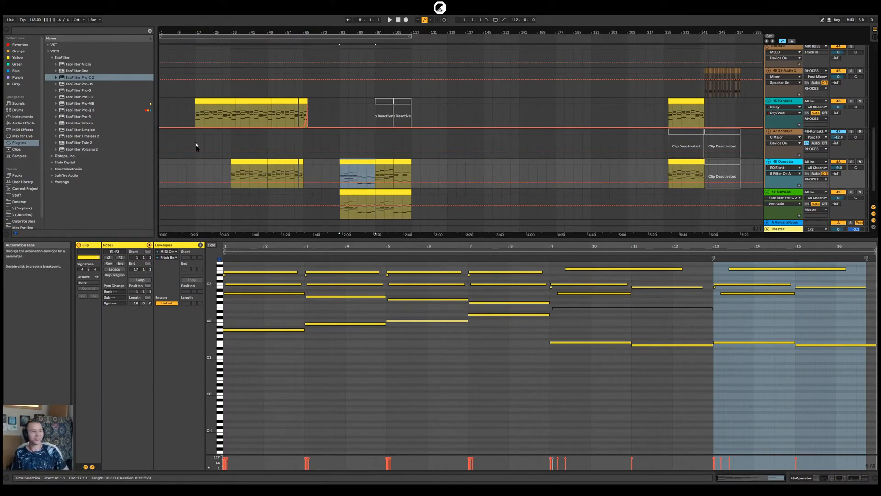
left_click_drag(337, 239, 377, 413)
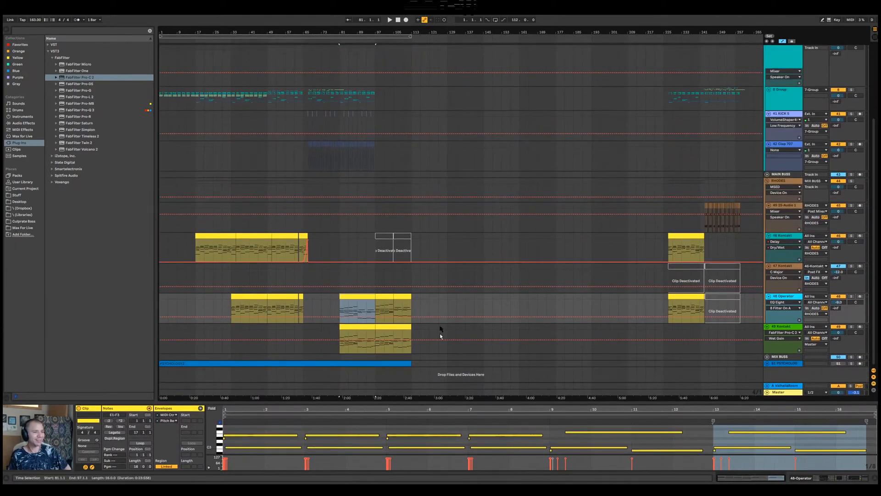
left_click(484, 248)
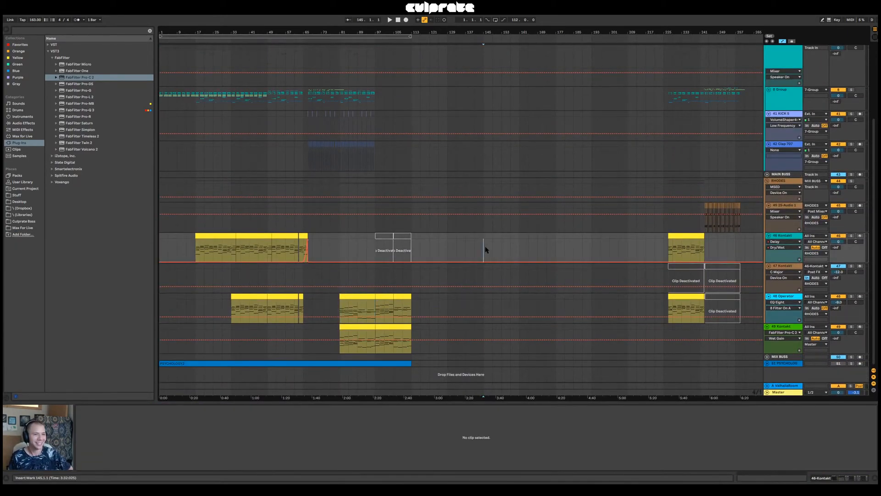
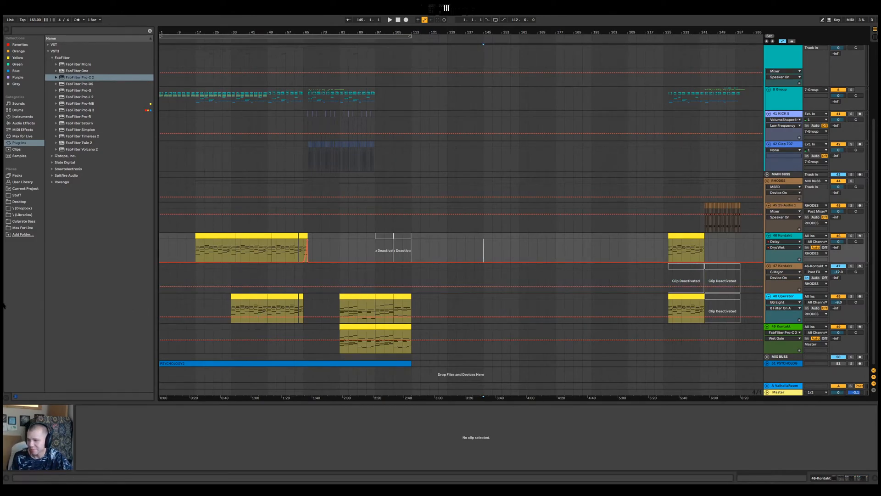
Play the arrangement from bar 81 and enlarge the view of the clips between bars 81 and 113
left_click(295, 225)
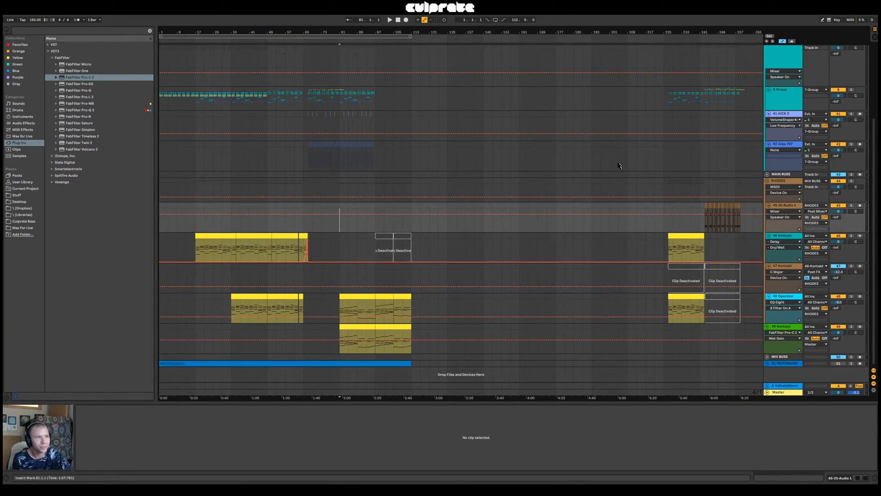
key("space")
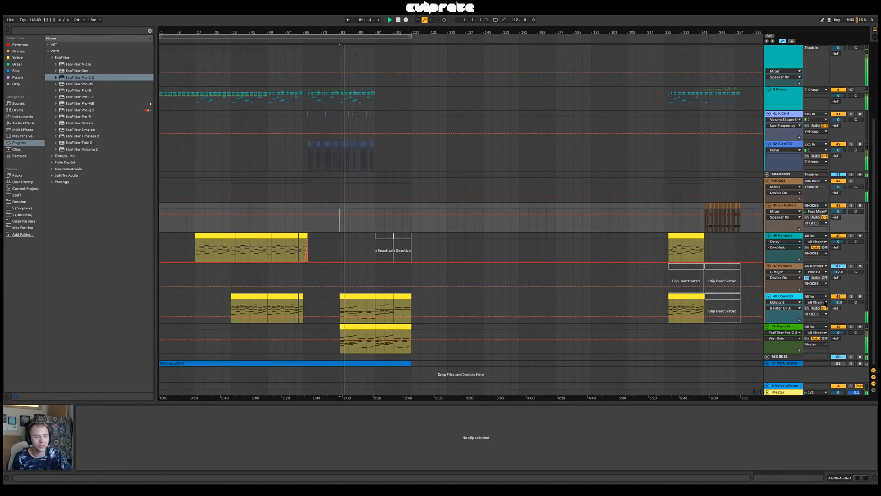
mouse_move(343, 31)
left_mouse_down()
mouse_move(344, 83)
mouse_move(343, 31)
left_mouse_up()
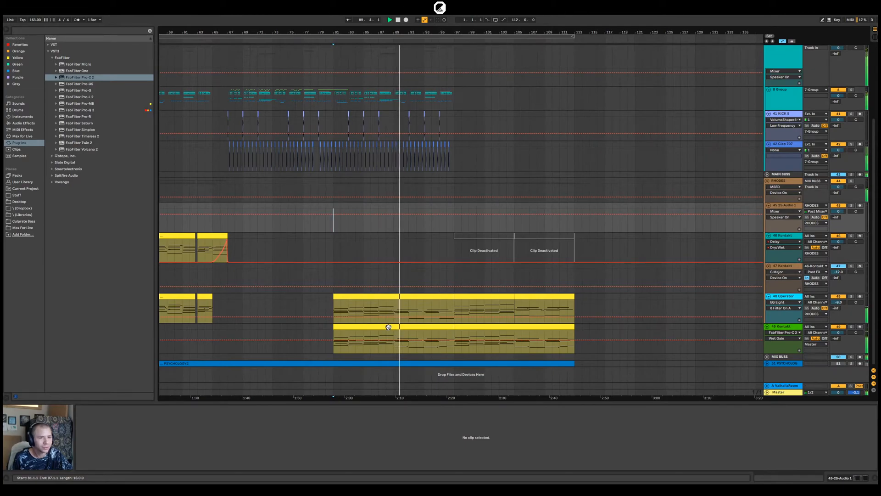
Inspect the FabFilter Pro-C 2 compressor on 49-Kontakt during playback from bar 81 and close its window
left_click(786, 329)
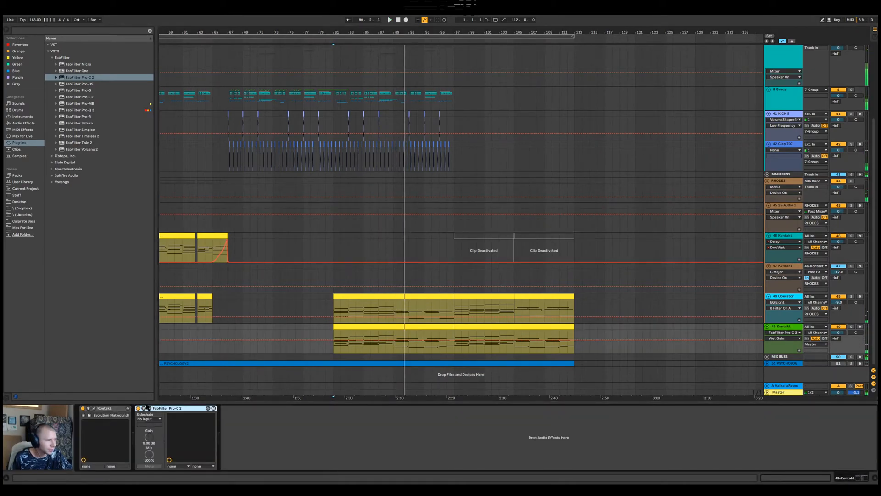
left_click(149, 408)
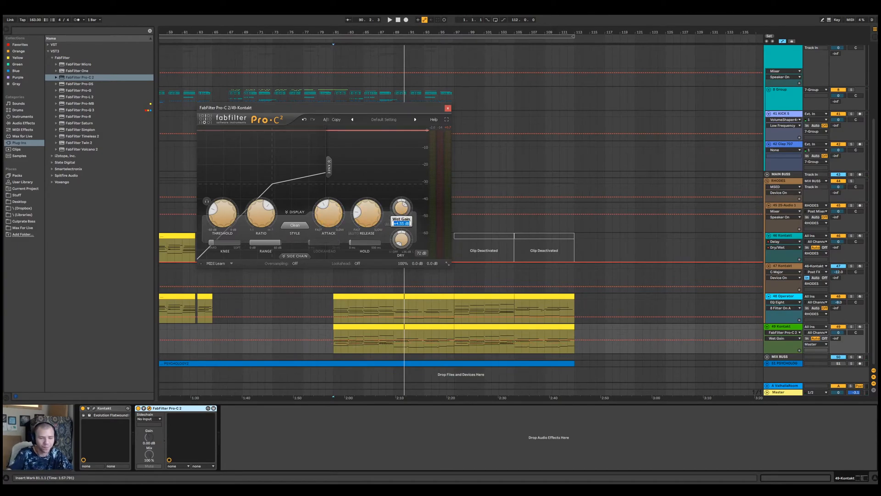
key("space")
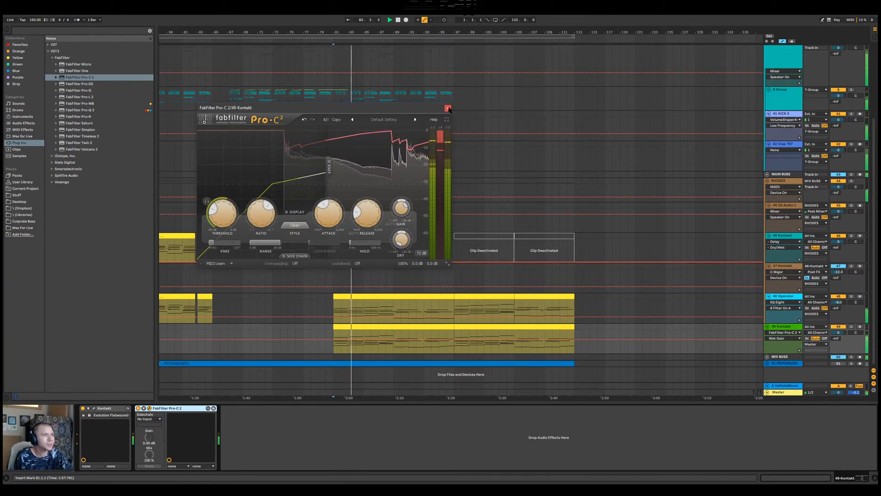
left_click(447, 107)
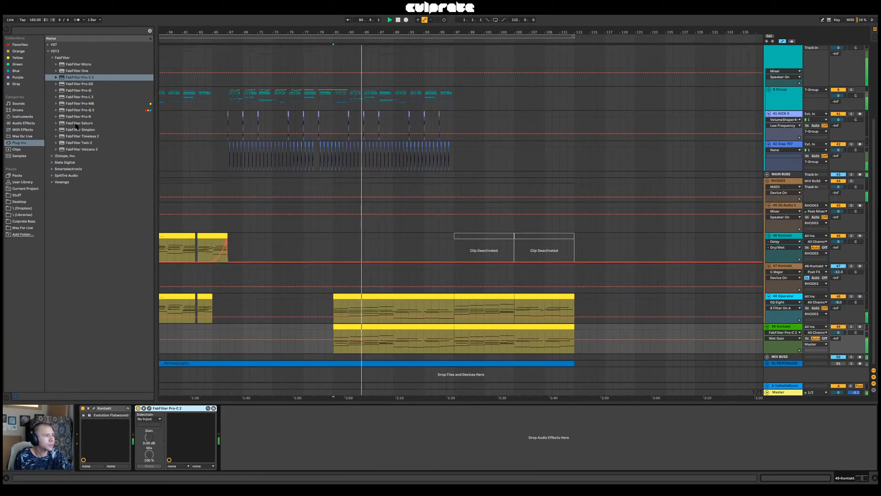
Add a Saturator after the Pro-C 2 on 49-Kontakt with the Soft Sine curve and a -6 dB output, and play the result
left_click(23, 123)
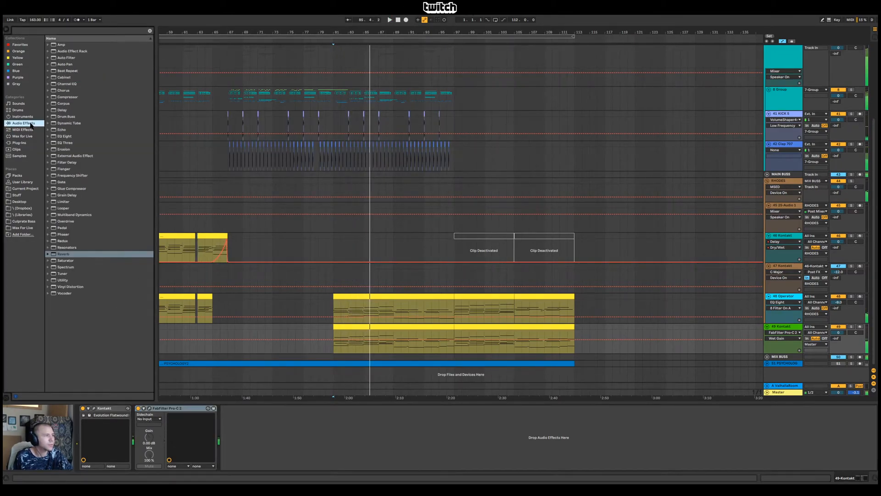
left_click_drag(73, 260, 190, 363)
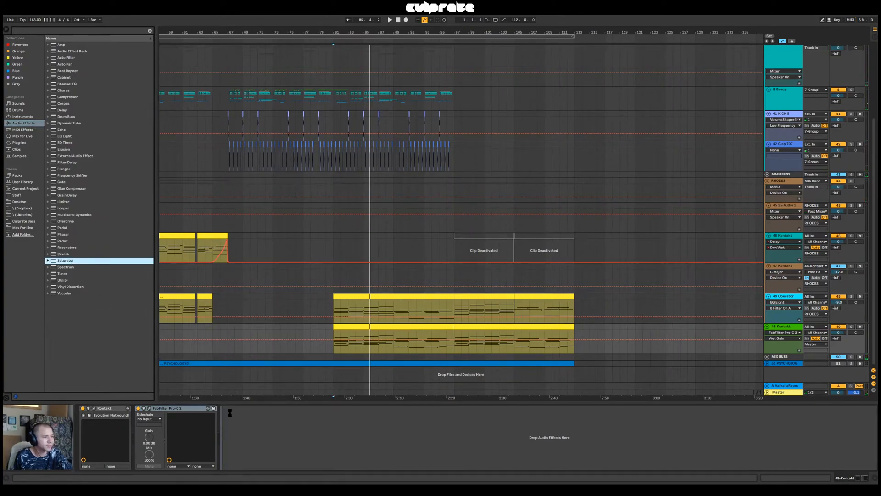
left_click_drag(356, 424, 356, 425)
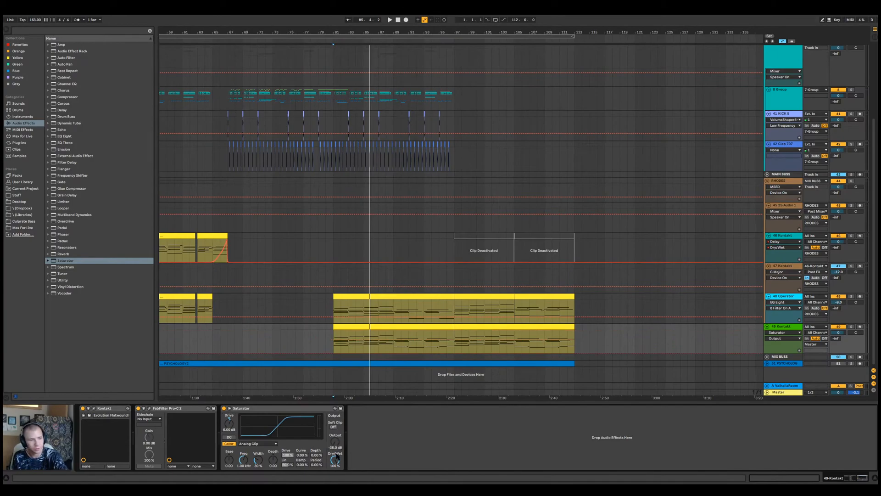
left_click(269, 445)
left_click(269, 454)
key("space")
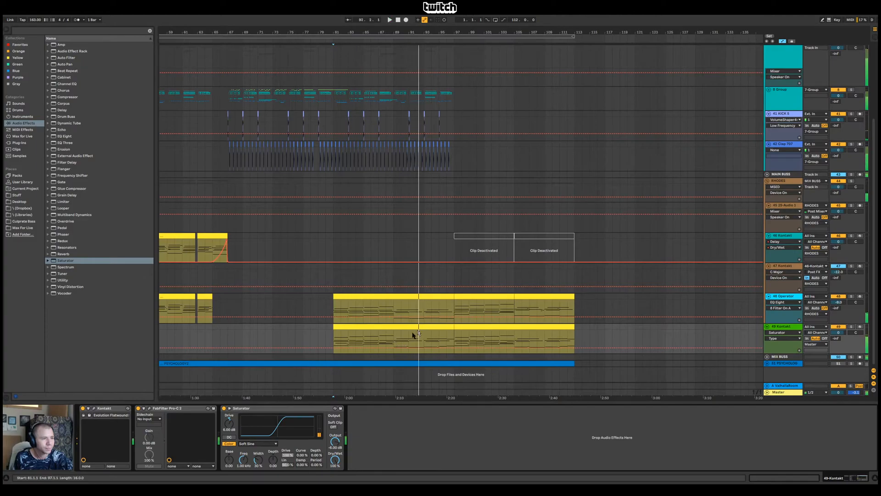
Place the insert marker at bar 89 on 49-Kontakt and show the clip's notes in an enlarged note editor
left_click(393, 340)
key("space")
left_click_drag(393, 341, 398, 339)
key("ctrl+z")
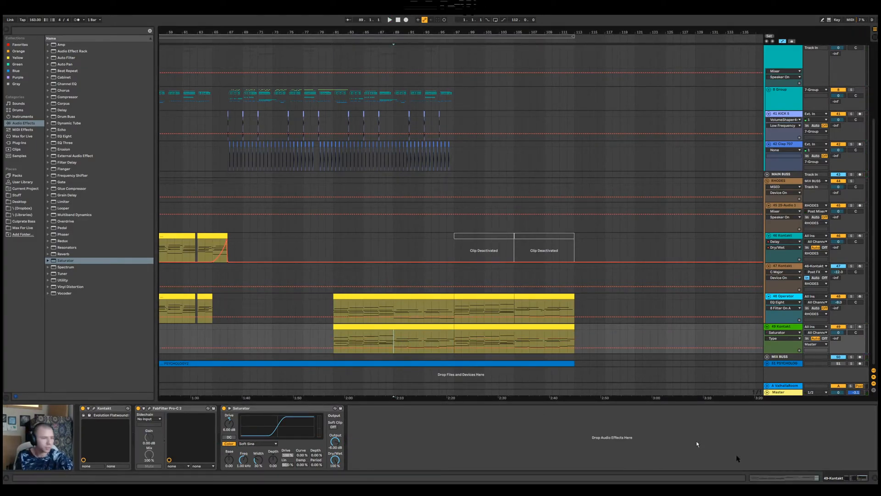
left_click(797, 476)
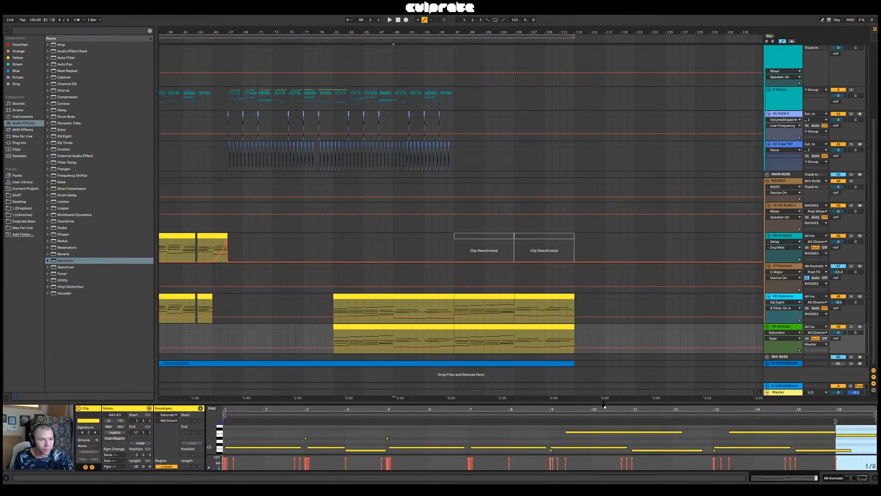
left_click_drag(604, 407, 624, 270)
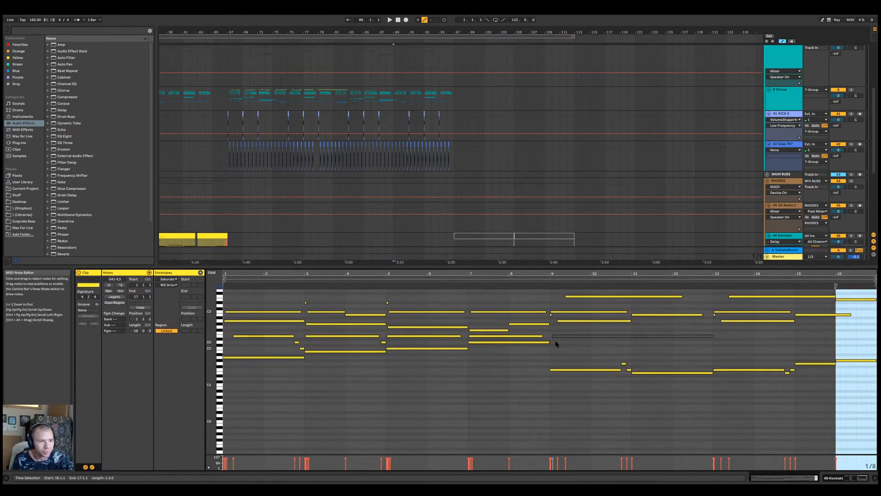
Add an E2 note at bar 11 of the 49-Kontakt clip, audition it and shorten its end to before bar 13
left_click_drag(554, 335, 634, 338)
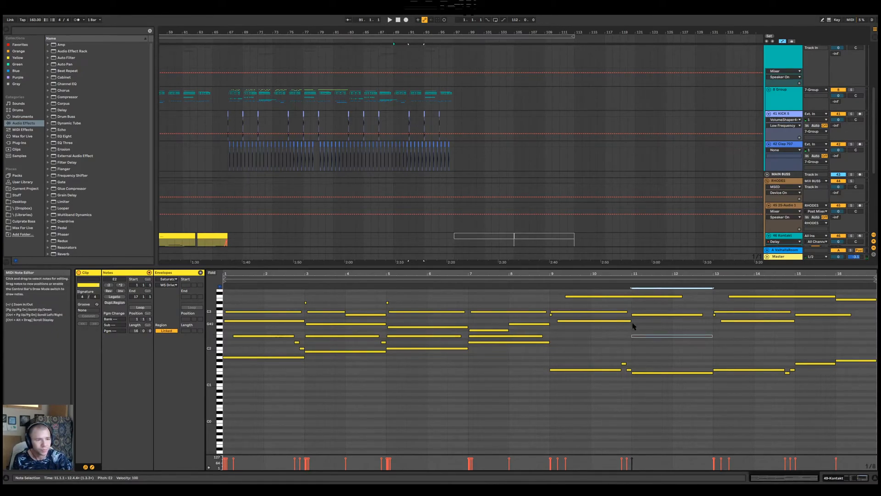
left_click(618, 283)
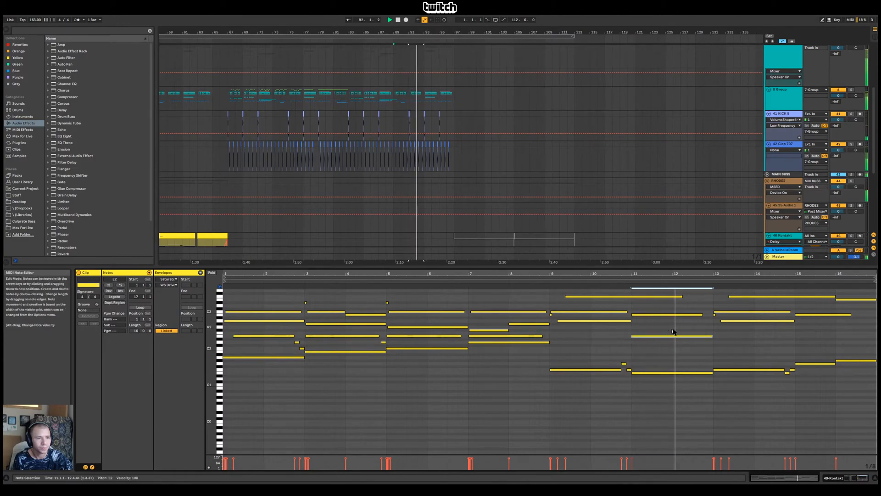
left_click_drag(712, 336, 702, 335)
Add short rising F2 and G2 notes after the new E2 note, leading up to bar 13 of the clip
key("space")
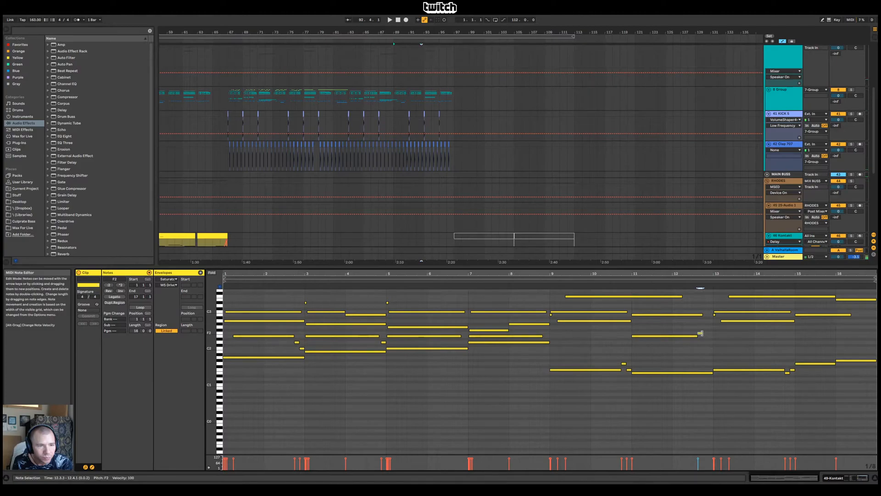
left_click_drag(701, 274, 702, 303)
left_click_drag(705, 333, 710, 334)
double_click(714, 327)
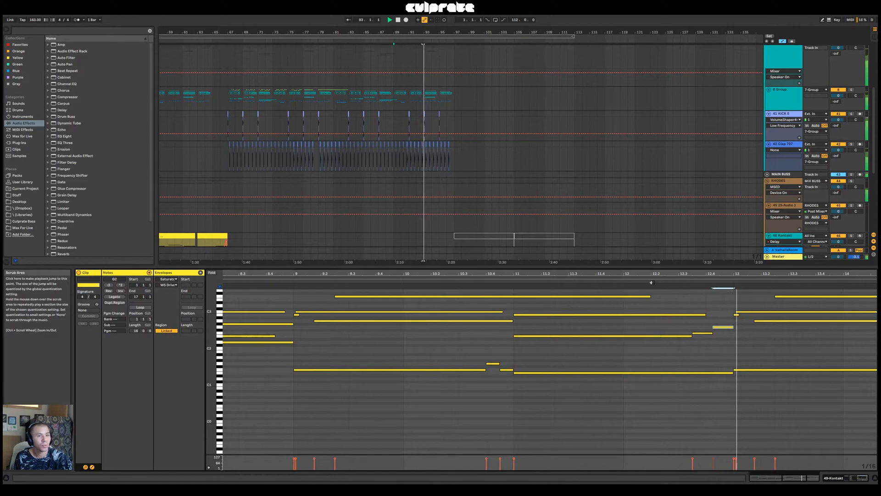
Listen to the edited part past bar 97 and fold the 7-Group tracks
left_click_drag(670, 275, 496, 246)
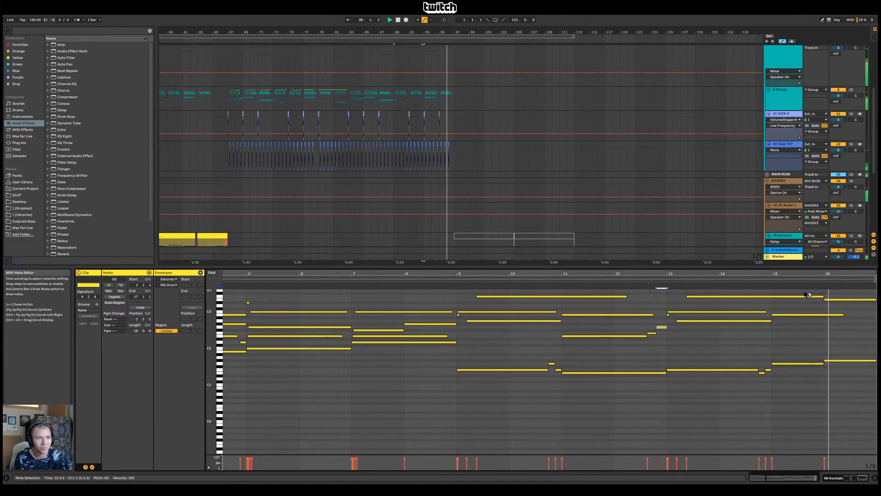
scroll(514, 218, "down", 5)
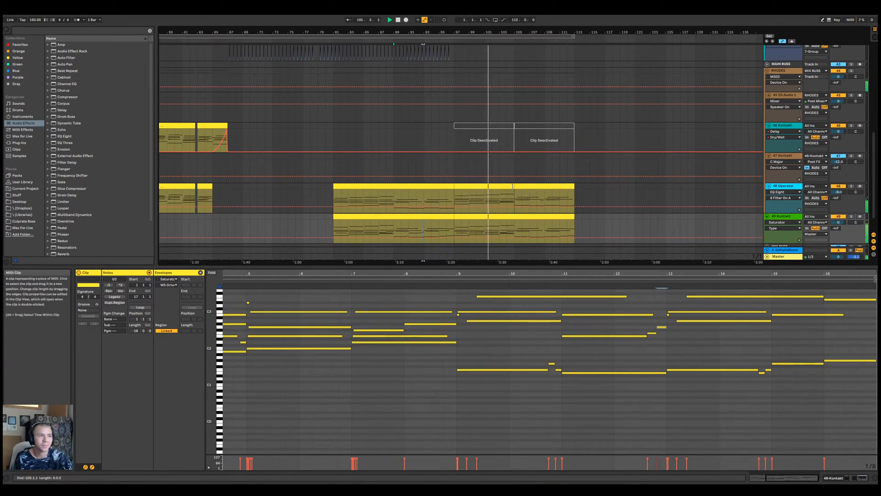
scroll(516, 187, "up", 7)
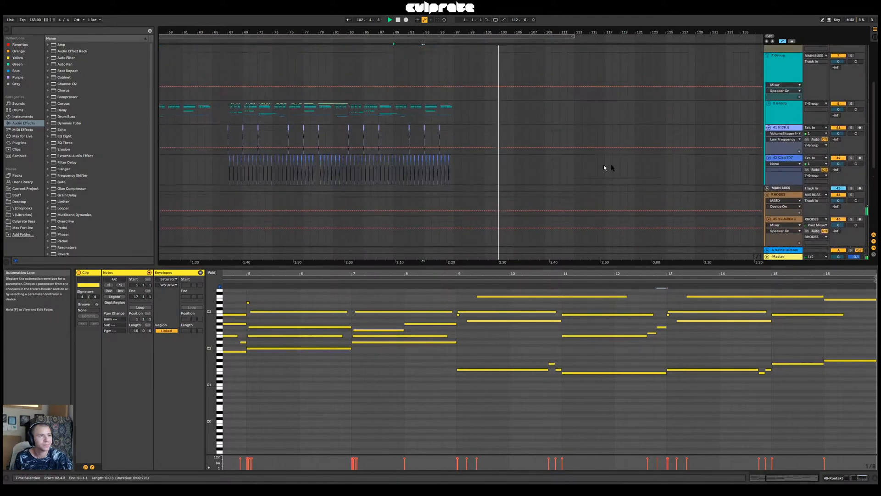
left_click(767, 97)
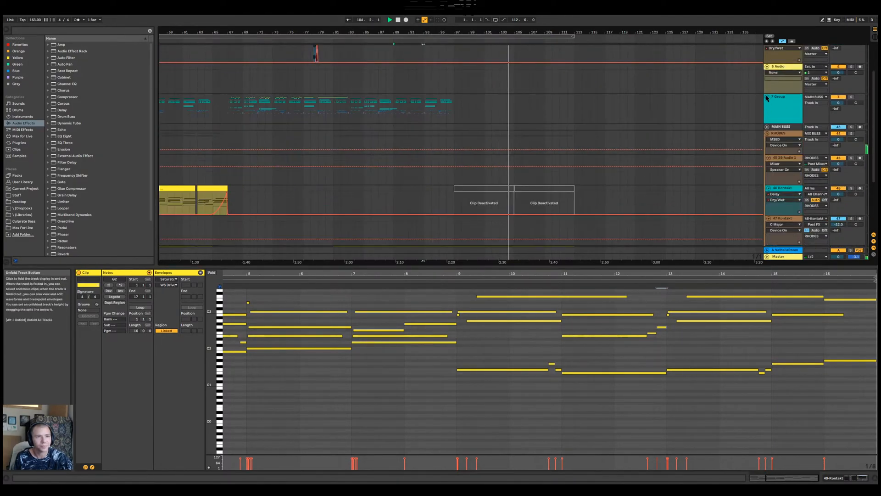
scroll(554, 109, "up", 2)
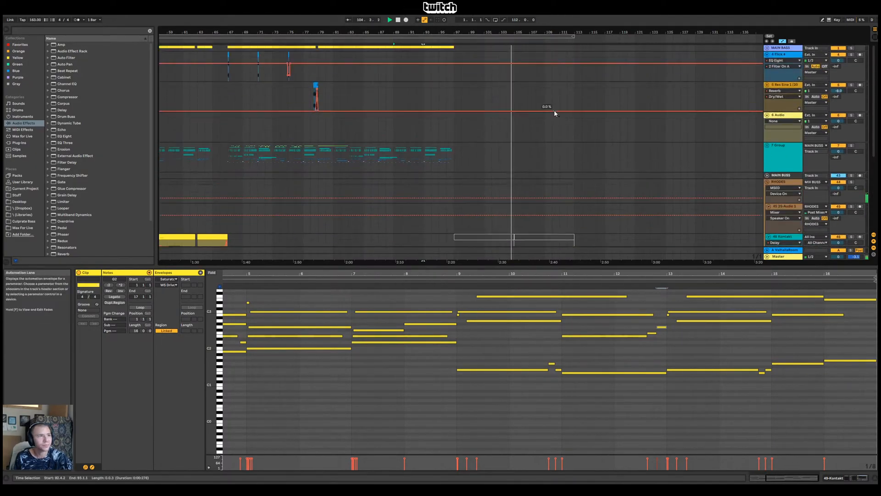
left_click(767, 47)
scroll(708, 142, "down", 20)
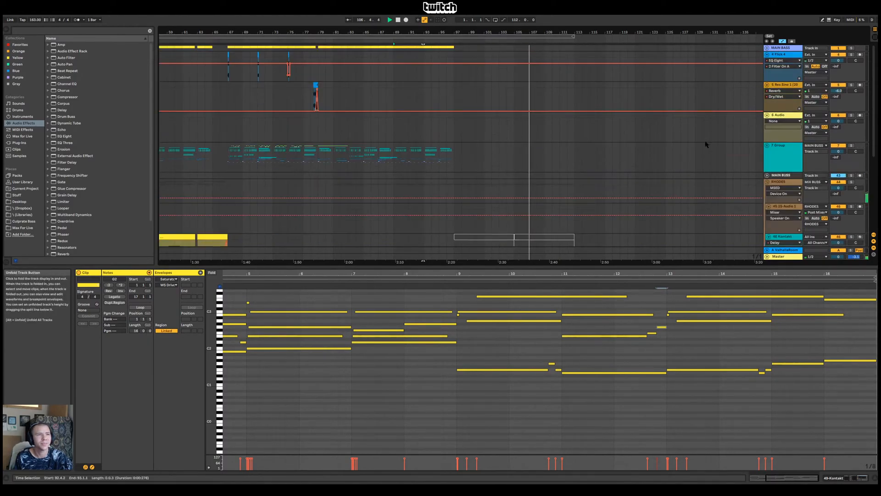
Play the first 49-Kontakt clip from bar 81 to review its notes and restart it from the beginning
left_click(412, 192)
key("space")
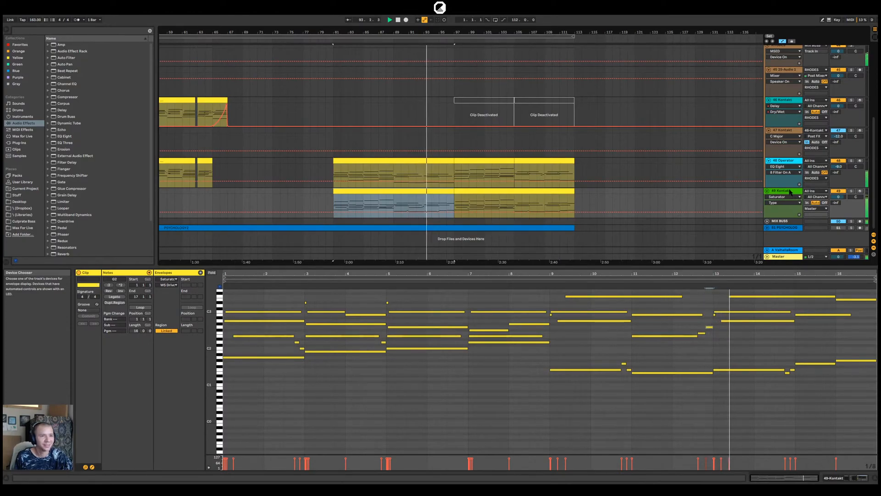
mouse_move(735, 268)
left_mouse_down()
mouse_move(734, 241)
mouse_move(734, 265)
left_mouse_up()
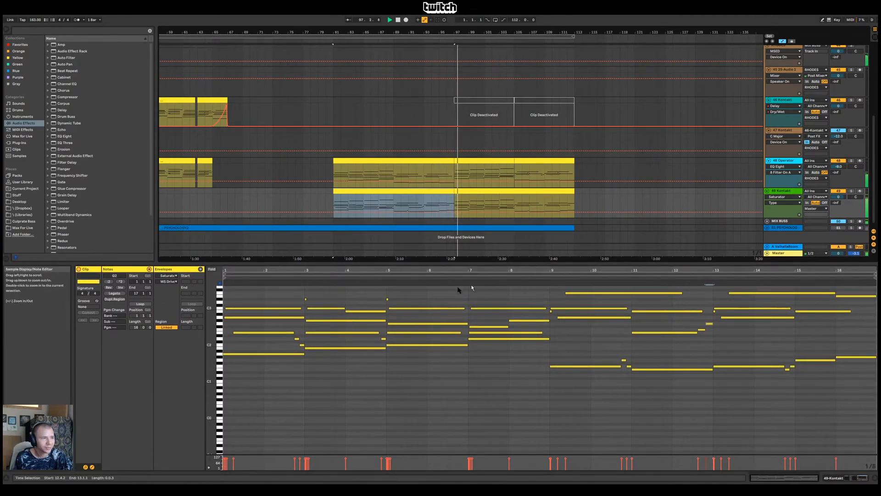
key("space")
key("space")
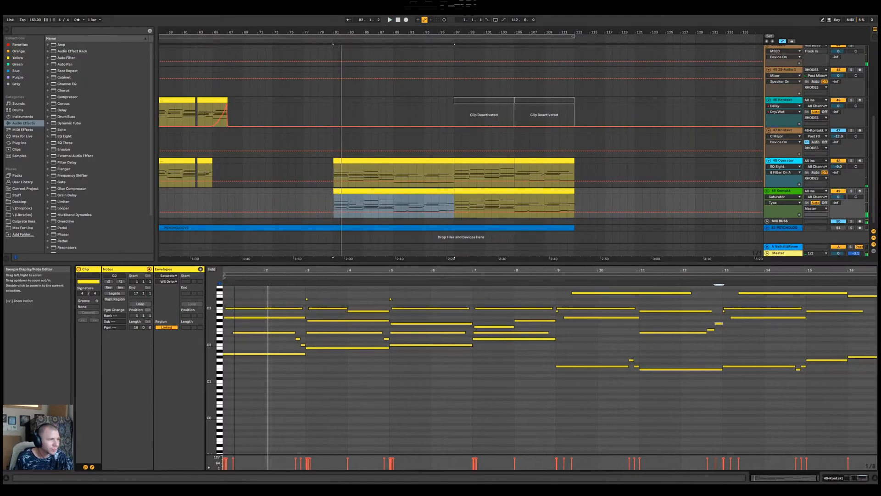
Move the start of the first E2 note in the clip to between beats 2 and 3 of bar 1 and play it
left_click_drag(234, 270, 234, 287)
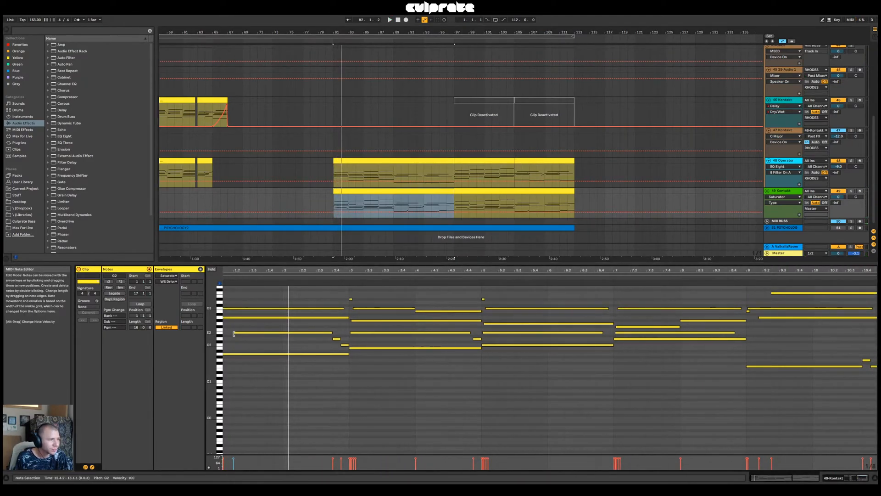
left_click_drag(234, 333, 241, 333)
left_click_drag(236, 270, 292, 319)
key("space")
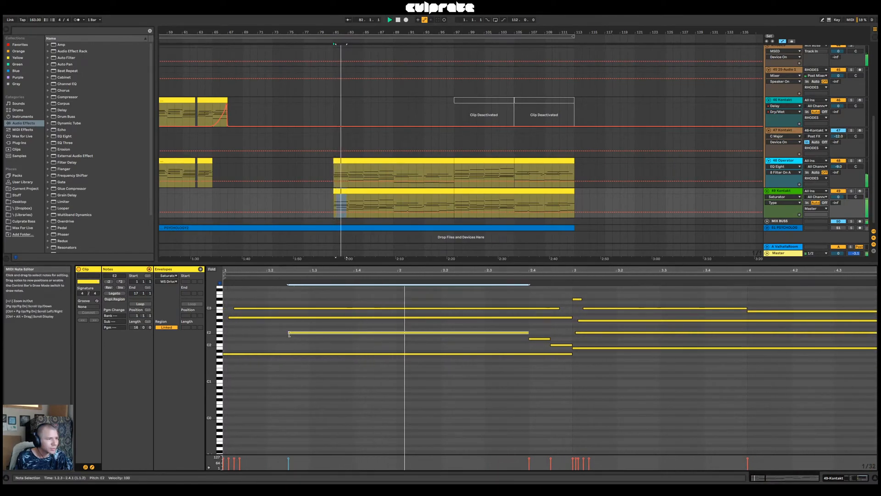
Shorten the first E2 note, stretch the two descending notes after it up to bar 3, and delete the short D#3 note at bar 3
key("space")
left_click_drag(528, 332, 517, 333)
left_click(535, 339)
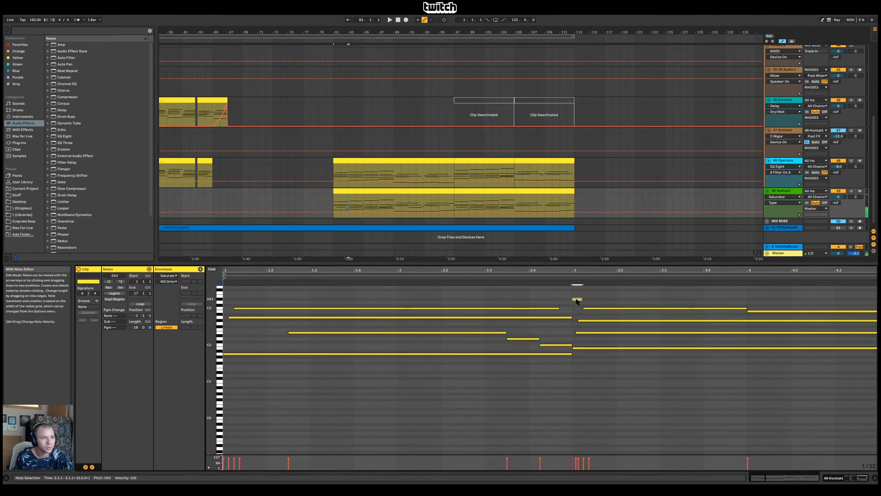
key("space")
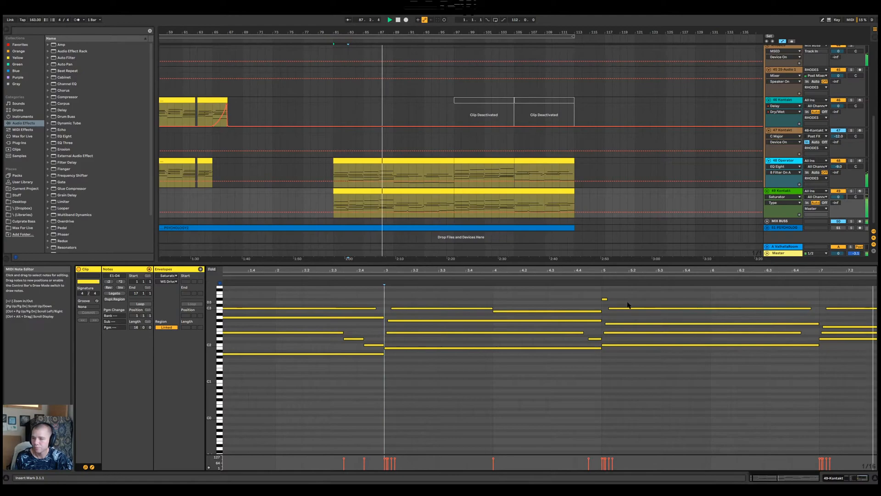
left_click_drag(668, 271, 433, 257)
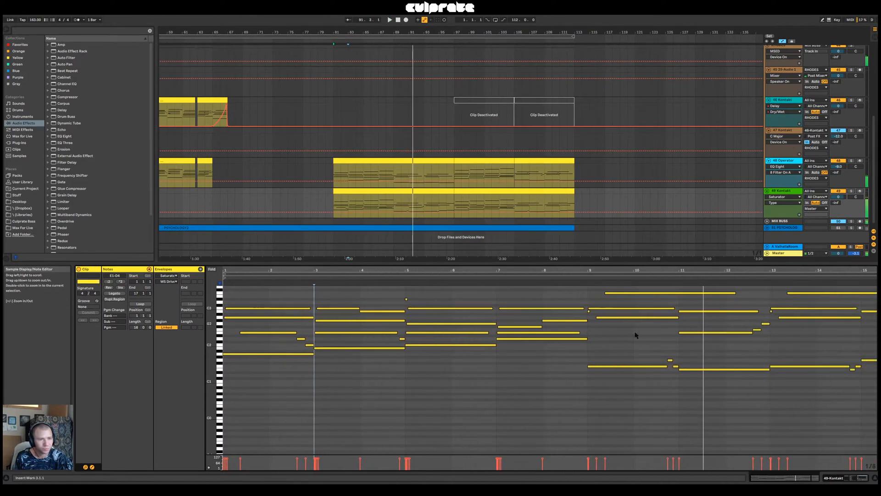
Start the short E1 and F1 notes before bar 15 of the clip earlier, extend the F1 up to bar 15 and play the passage
left_click_drag(671, 272, 769, 367)
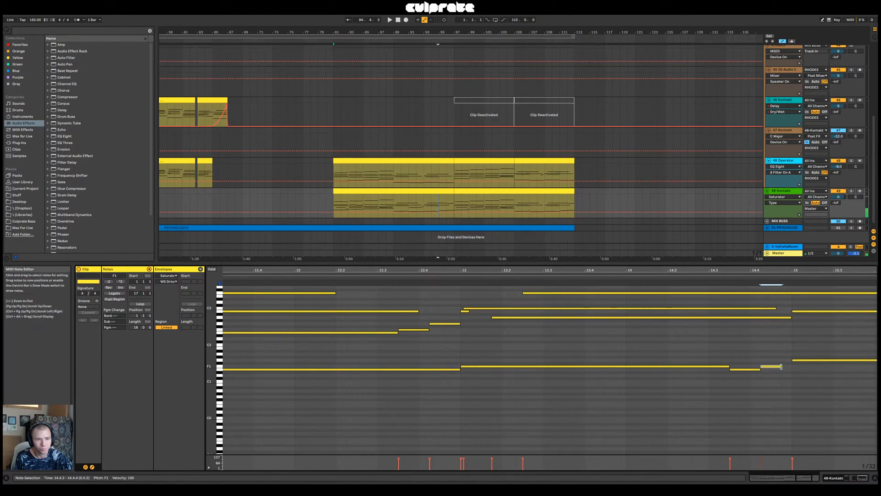
left_click_drag(803, 271, 672, 269)
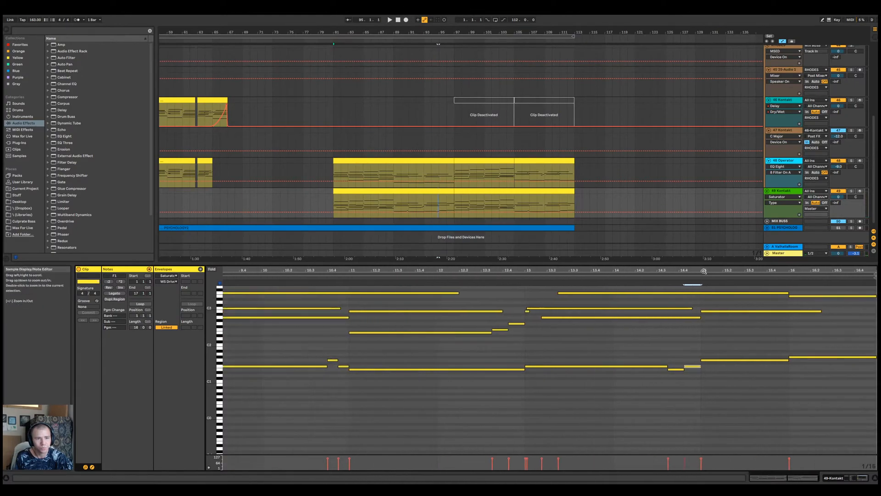
left_click(656, 278)
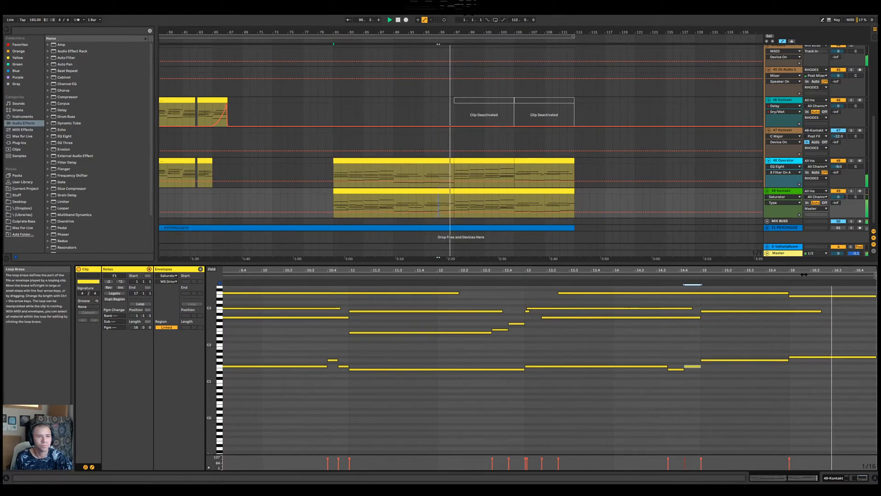
Play the 49-Kontakt part from bar 97 and open its second clip to review the notes
key("space")
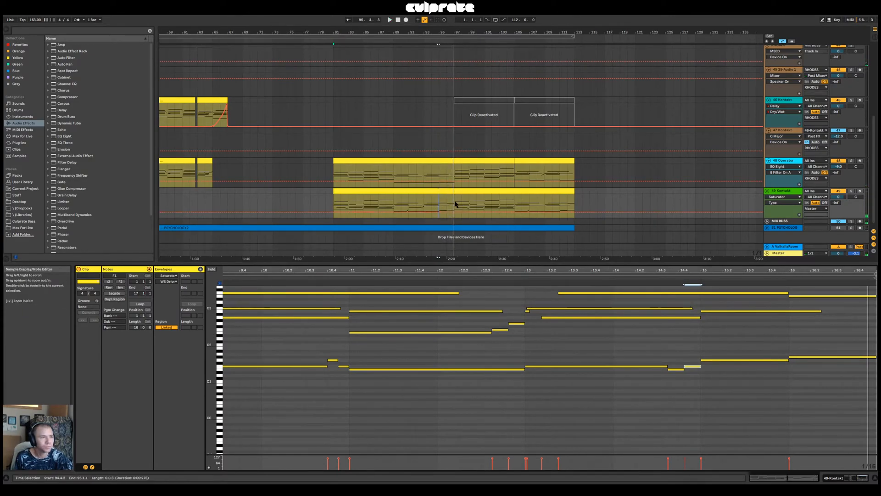
left_click(455, 203)
key("space")
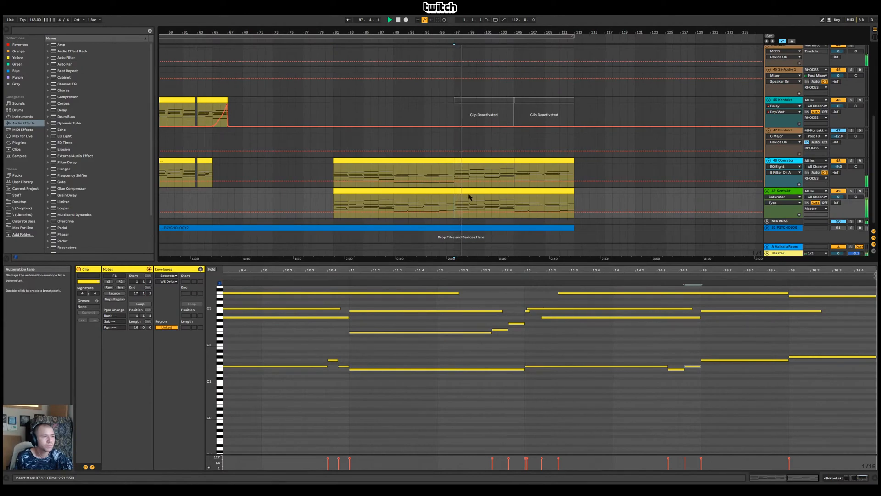
double_click(468, 197)
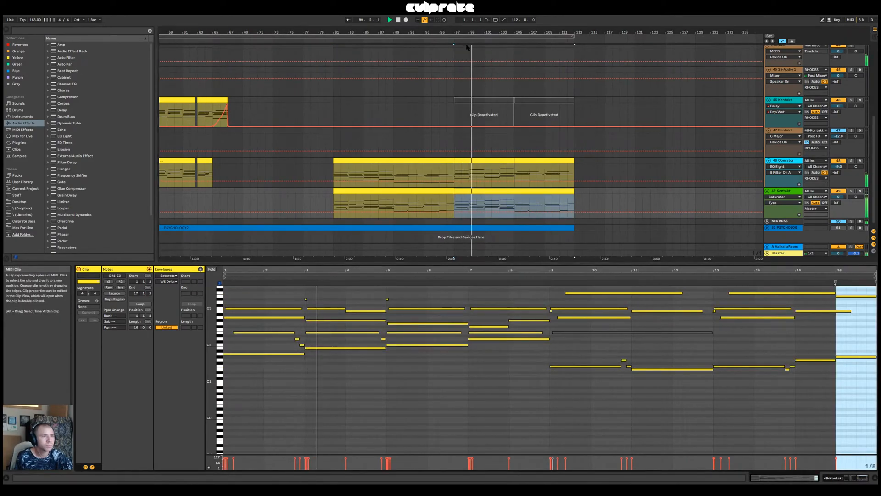
left_click(283, 279)
key("space")
key("space")
Shorten the E2 note in bars 1–2 of the clip and start the short D2 and C2 notes before bar 3 earlier
left_click_drag(291, 270, 342, 294)
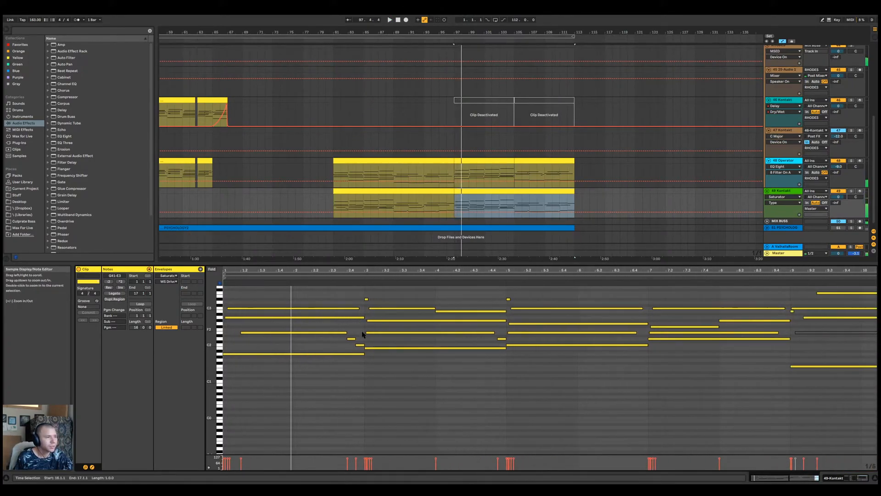
left_click(343, 331)
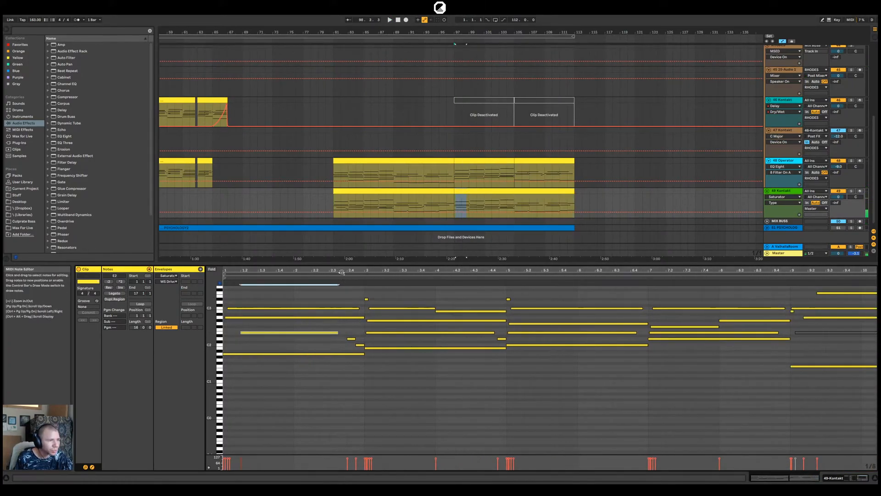
scroll(344, 323, "up", 4)
left_click_drag(364, 340, 344, 340)
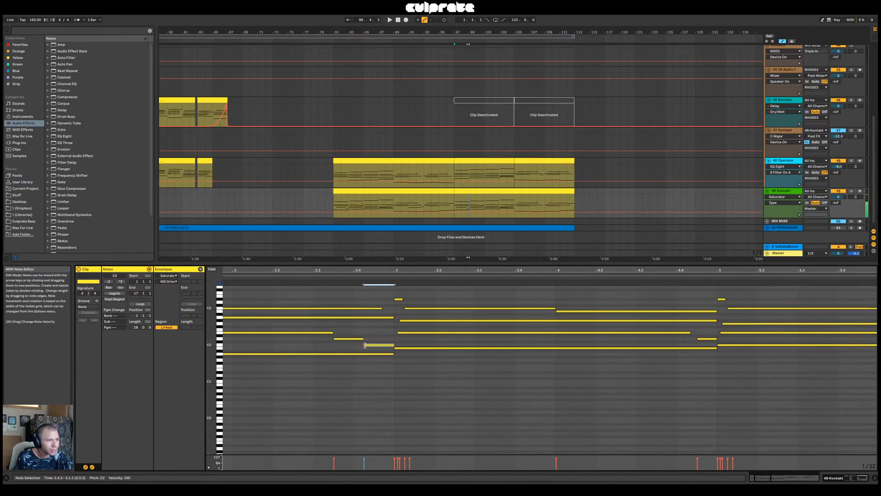
Play the leftover 46-Kontakt clip at bar 227 and inspect the audio clip following it
left_click_drag(412, 33, 411, 9)
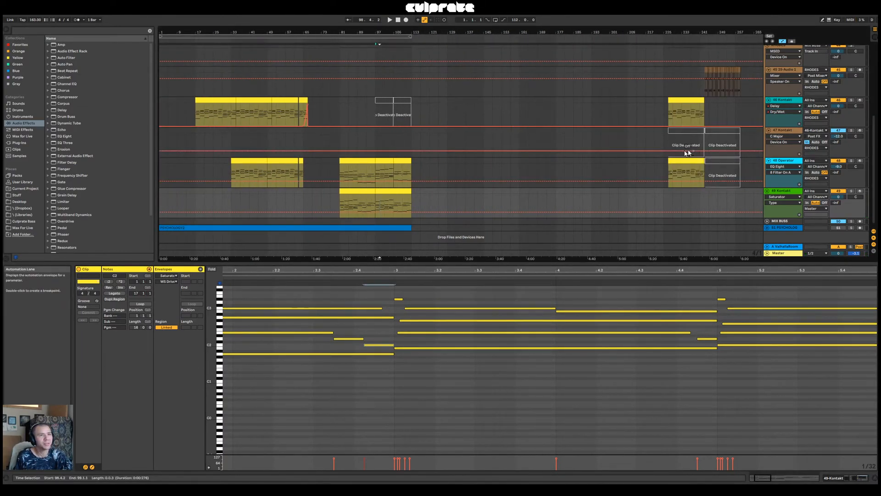
left_click(678, 105)
key("space")
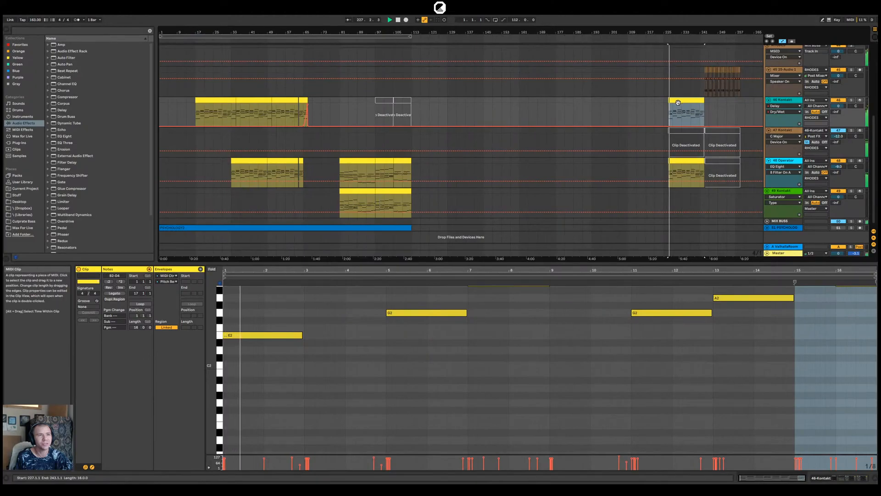
left_click(705, 88)
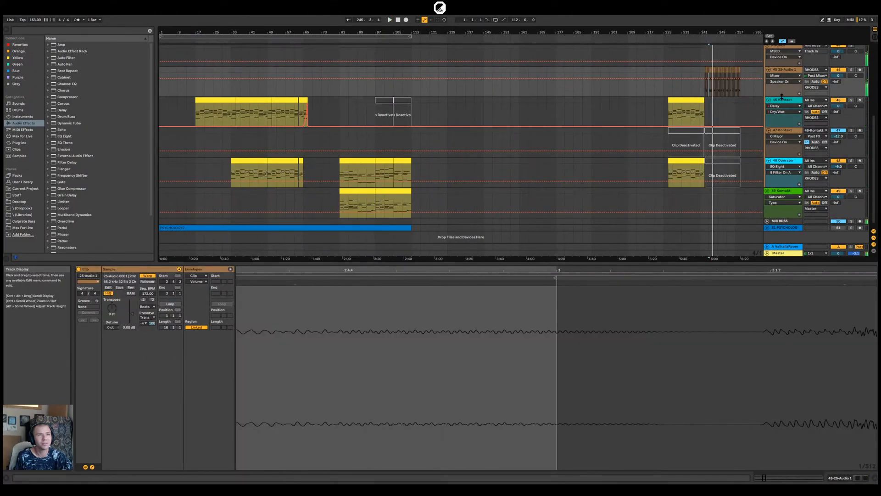
Fold the RHODES group and delete the leftover material from bar 227 onward across all tracks
scroll(767, 96, "up", 5)
left_click(767, 149)
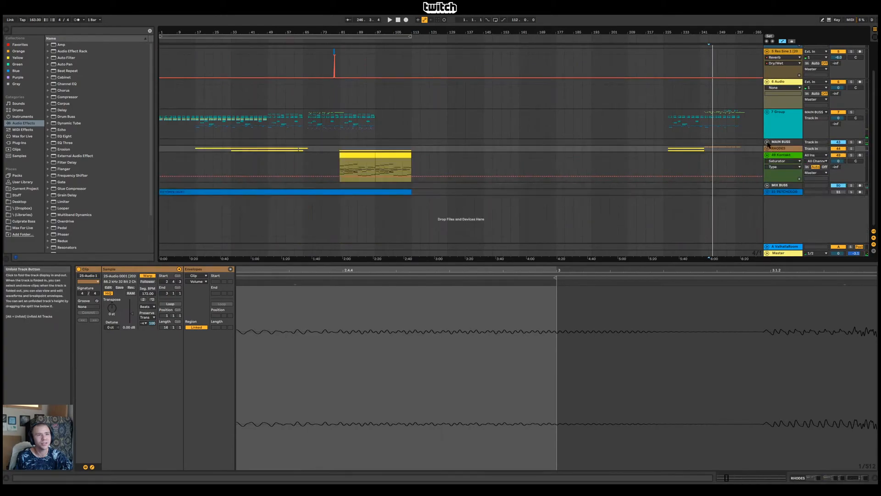
scroll(727, 118, "up", 2)
left_click_drag(661, 201, 786, 29)
left_click(375, 98)
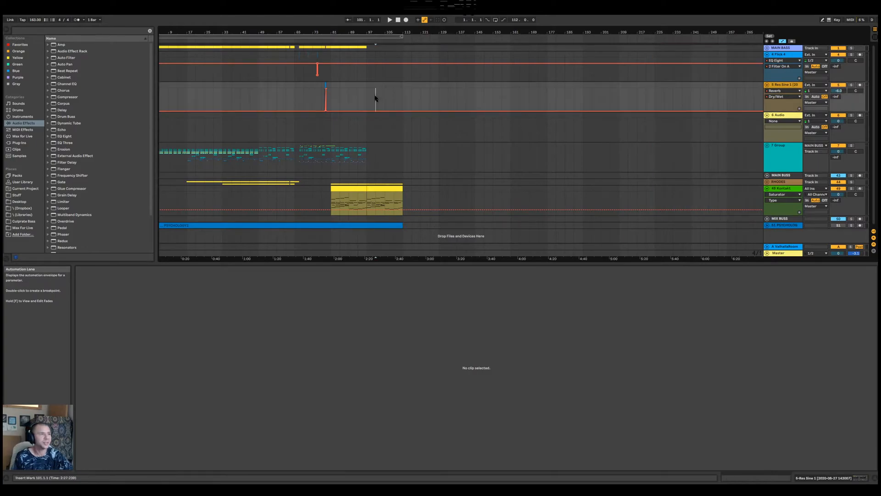
Reopen the second 49-Kontakt clip at bar 97 and play it from its start
left_click_drag(363, 33, 720, 40)
left_click_drag(655, 33, 581, 29)
left_click(610, 188)
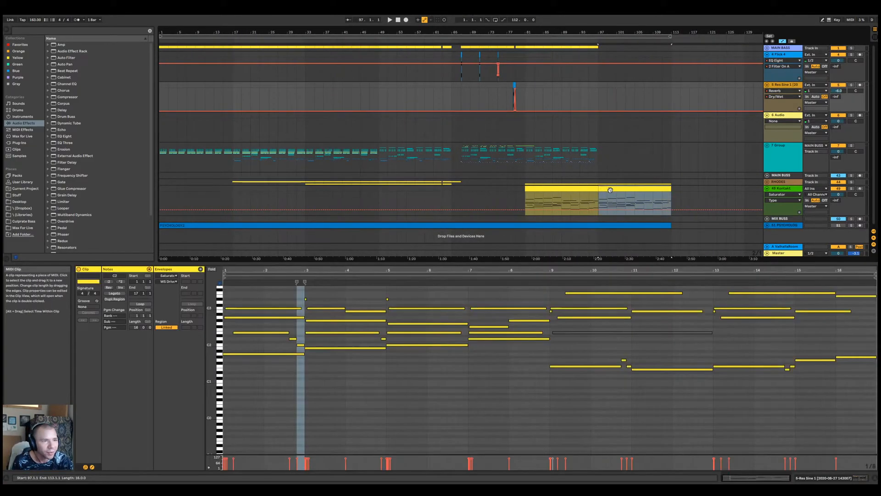
key("space")
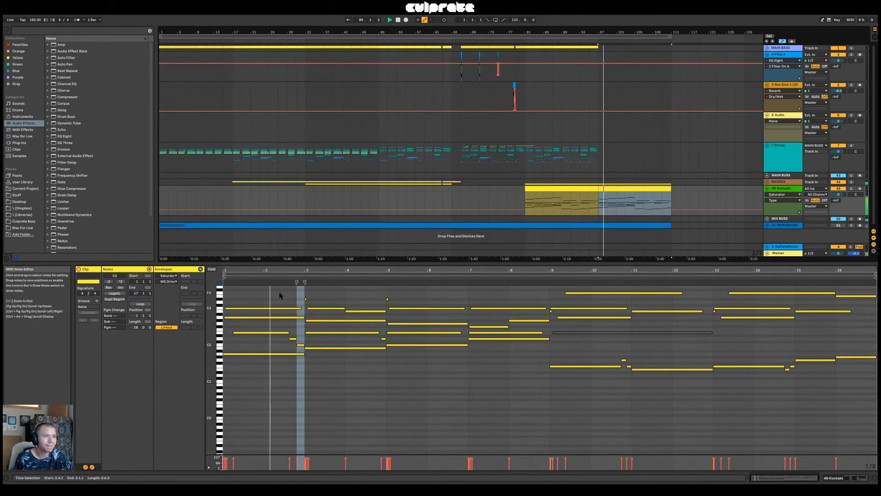
Fine-tune where the short D2 note ends and the C2 note starts before bar 3, replaying the passage after each change
left_click_drag(296, 270, 377, 305)
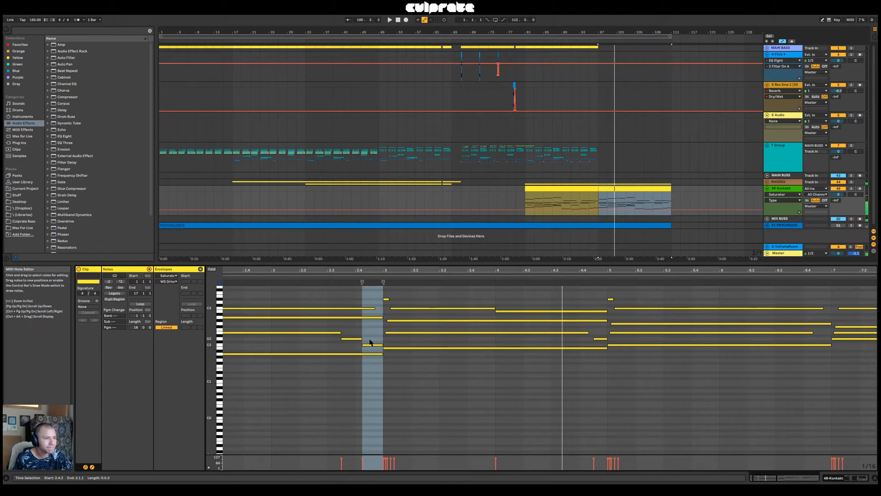
left_click_drag(363, 345, 366, 344)
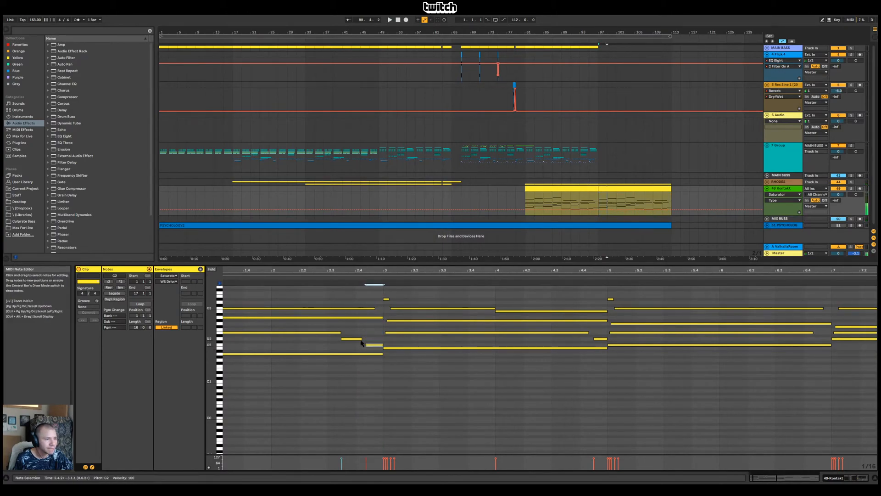
left_click(330, 278)
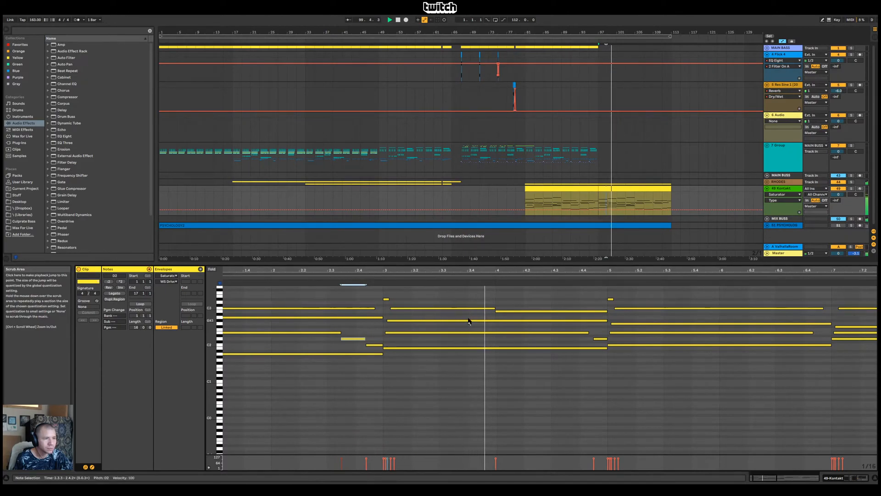
key("space")
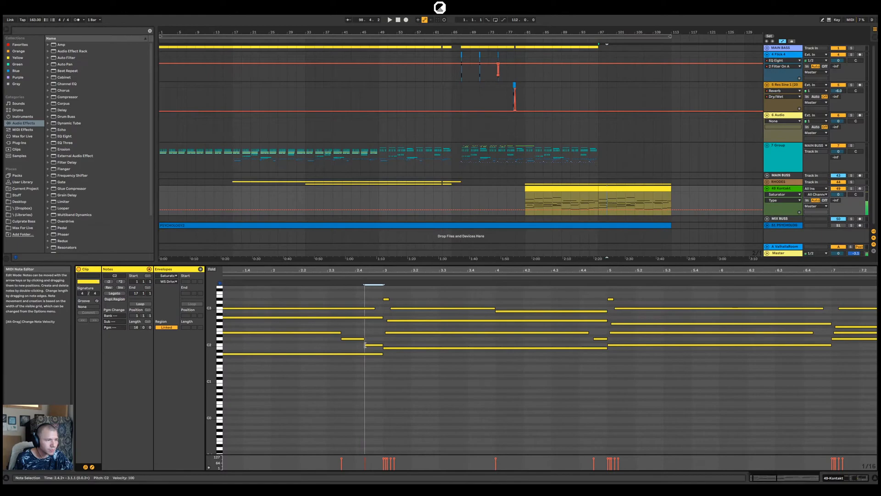
key("space")
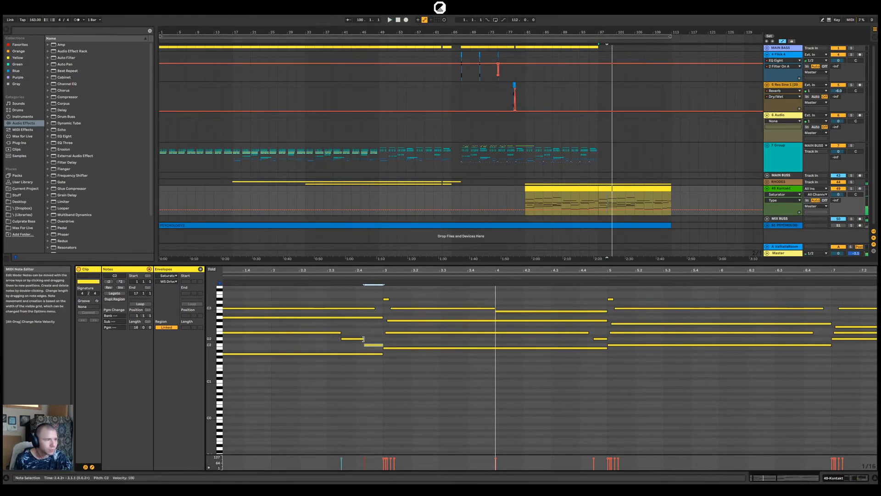
key("space")
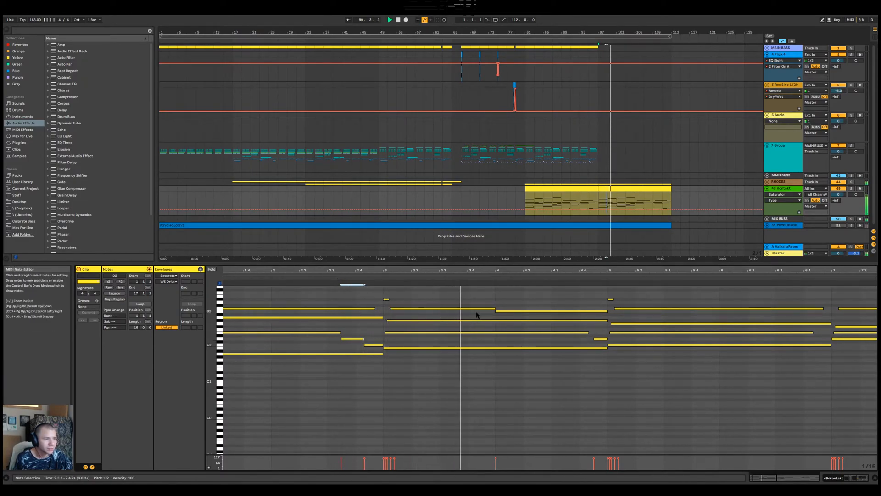
Delete the short D#3 note at bar 3 of the clip and play the passage
left_click(386, 299)
key("space")
key("Delete")
key("space")
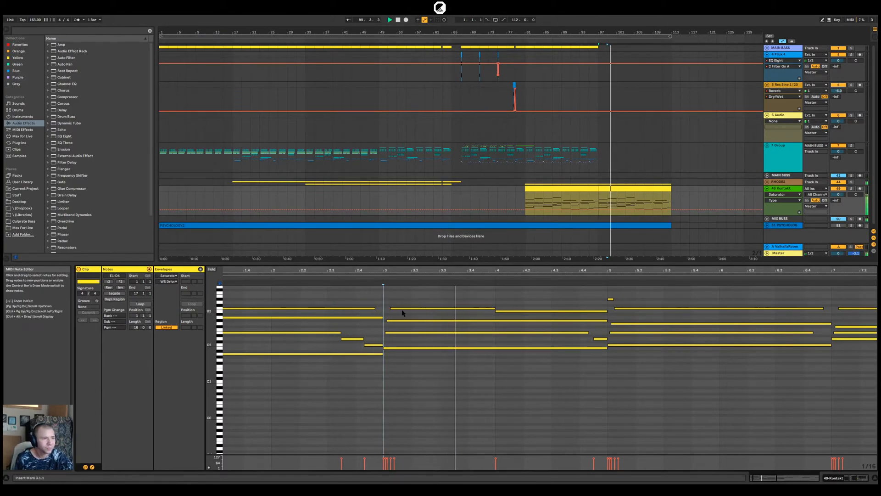
Move the start of the C3 note after bar 3 to 3.2.3 and play the result
key("space")
left_click_drag(391, 308, 425, 315)
key("space")
left_click_drag(424, 270, 423, 259)
Shorten the B2 and G#2 notes in bar 4 so they end before bar 5
left_click(246, 332)
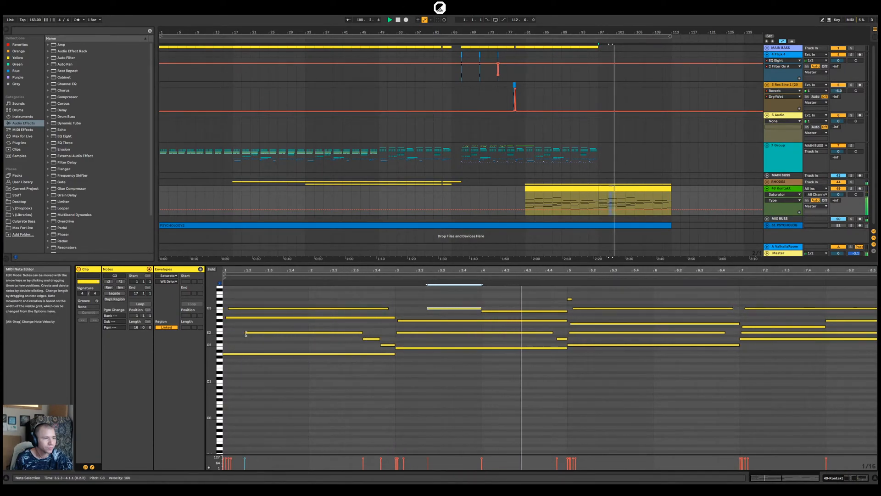
left_click(566, 312)
left_click_drag(566, 312, 556, 311)
left_click(567, 320)
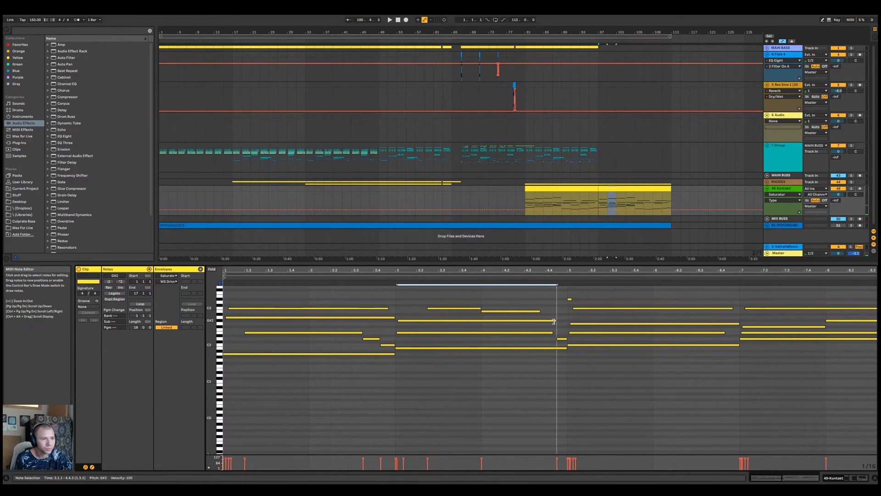
End the long G#2 note at 4.2.3, fill the gap to bar 5 with a G2 and a short G#2 note, and play it
double_click(548, 320)
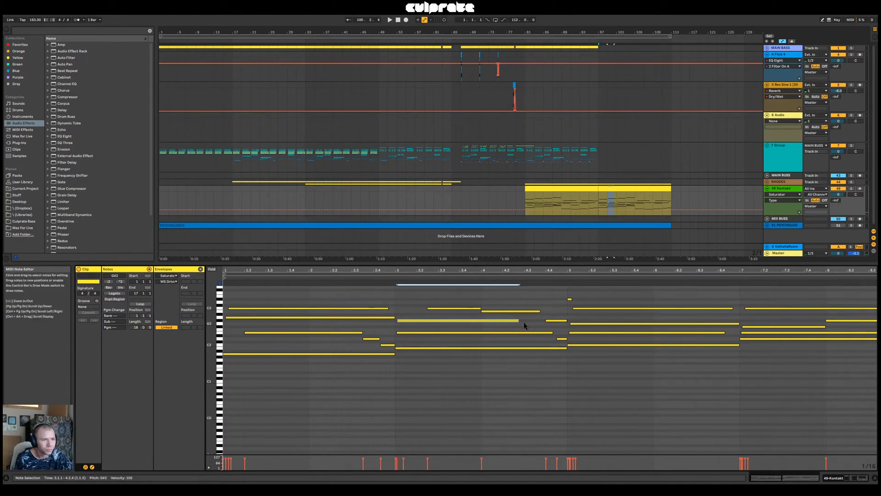
double_click(526, 324)
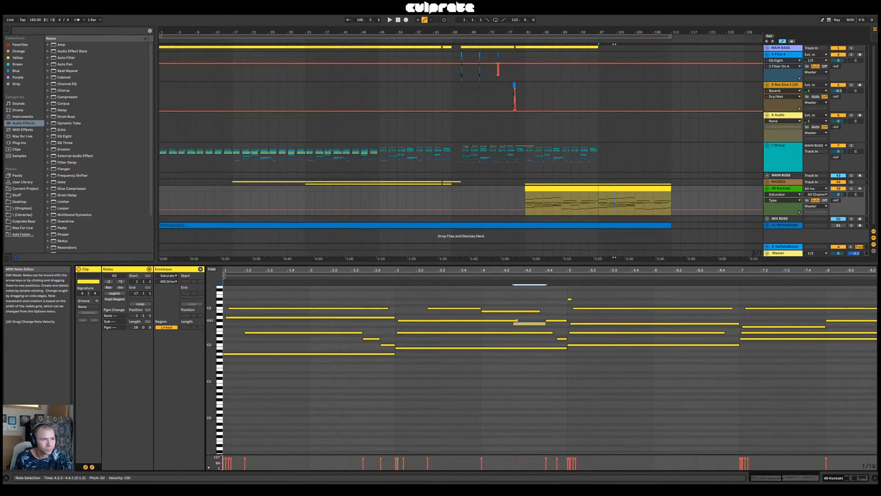
left_click(511, 321)
key("space")
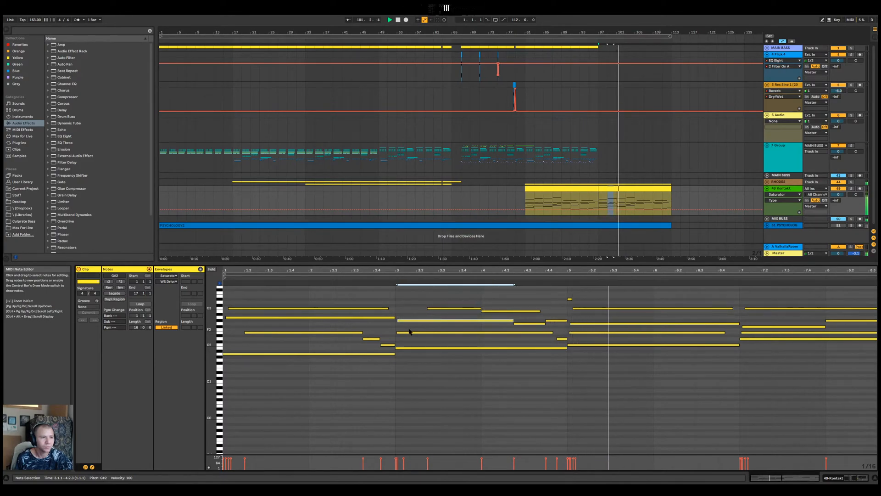
Lower the new G2 note at 4.2.3 to F#2 and replay the passage leading up to bar 5
key("space")
left_click(537, 323)
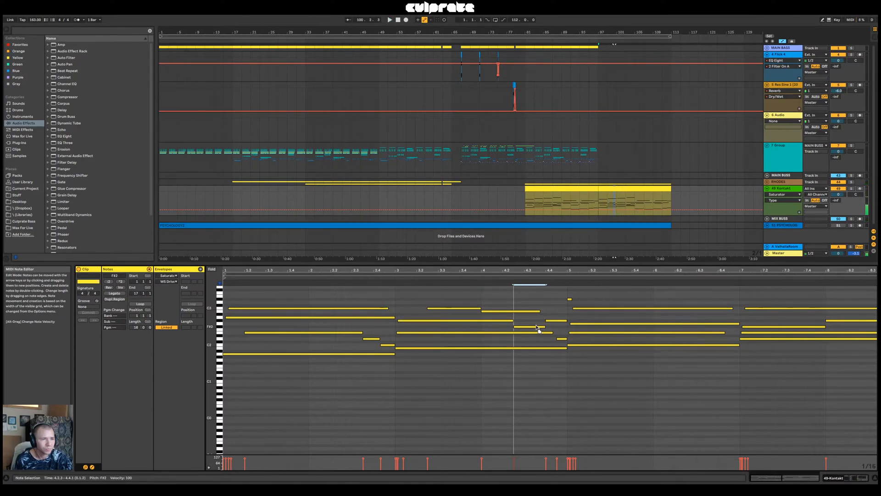
left_click(472, 278)
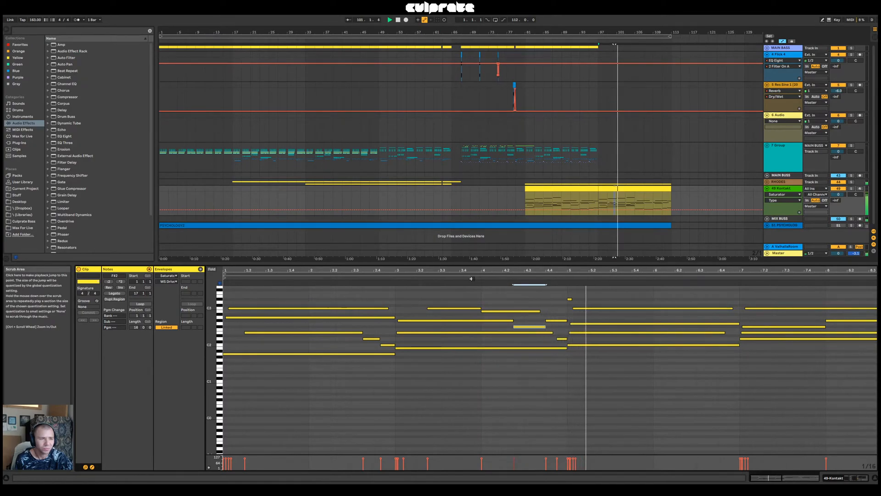
left_click(392, 276)
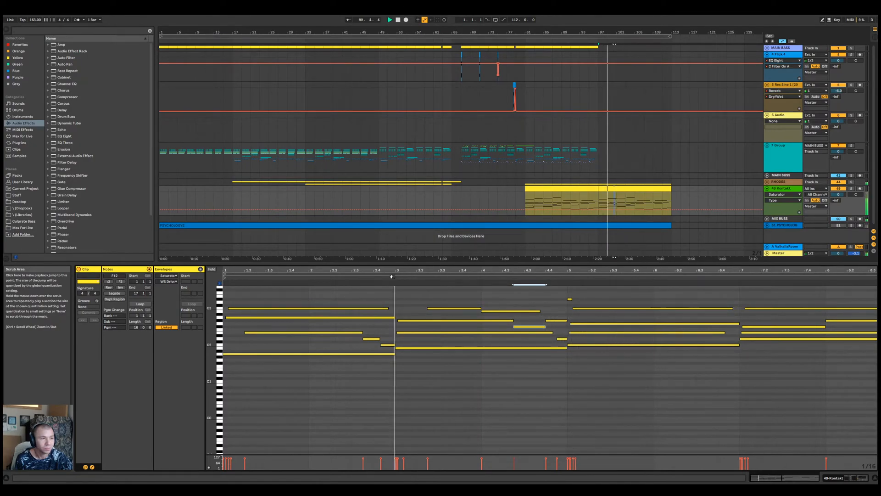
Raise the long G2 note at bar 5 to A2 and play the passage from bar 3
left_click(582, 324)
key("space")
left_click_drag(582, 324, 582, 320)
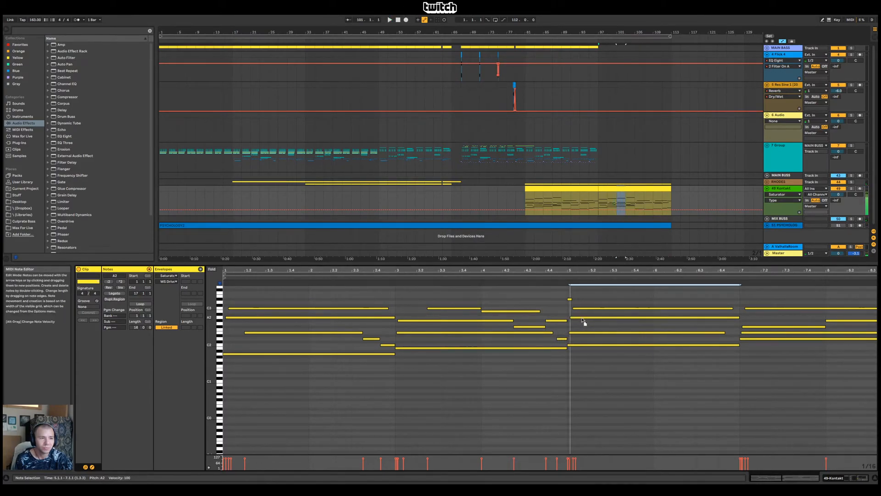
left_click(403, 277)
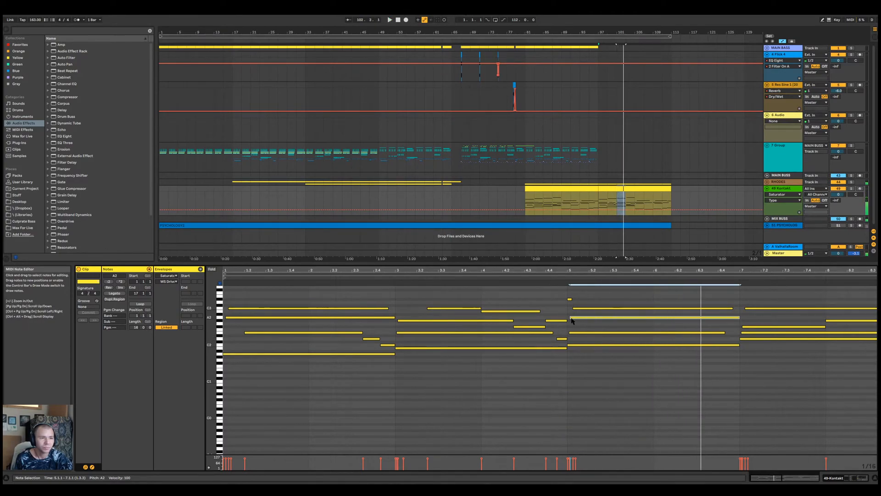
Start the long A2 note slightly before bar 5 and replay the transition into it
left_click_drag(571, 317, 566, 317)
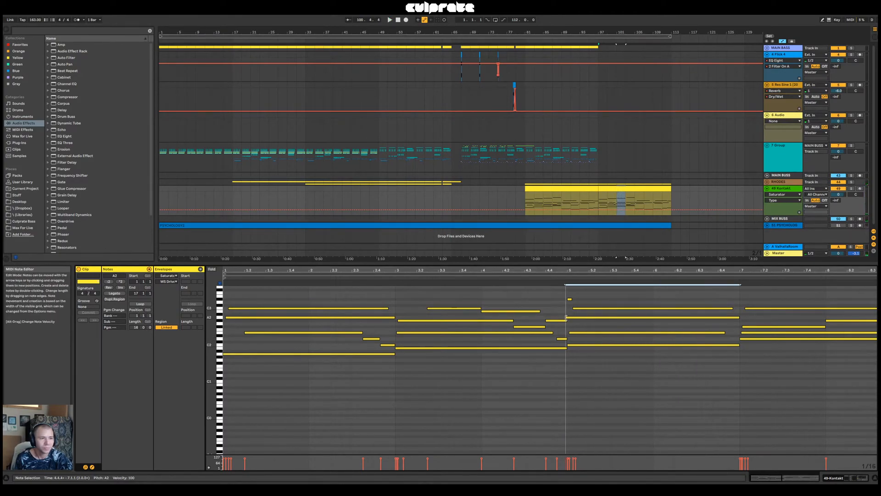
left_click(538, 280)
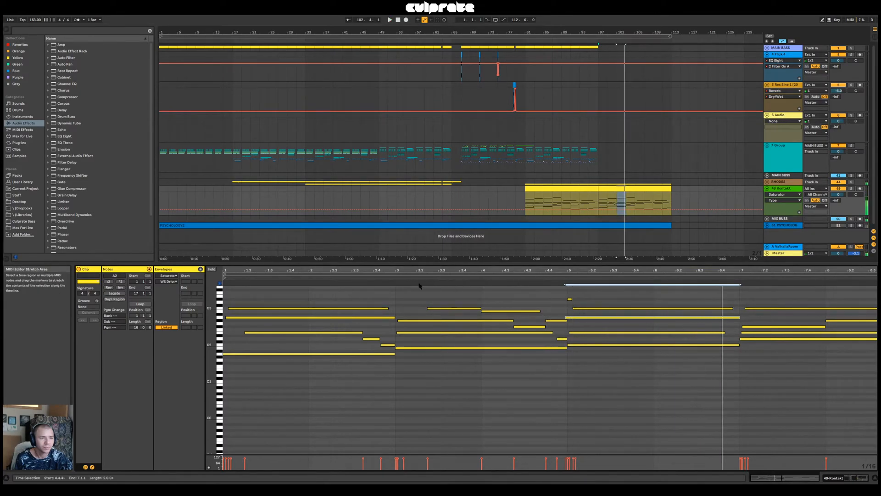
left_click(390, 279)
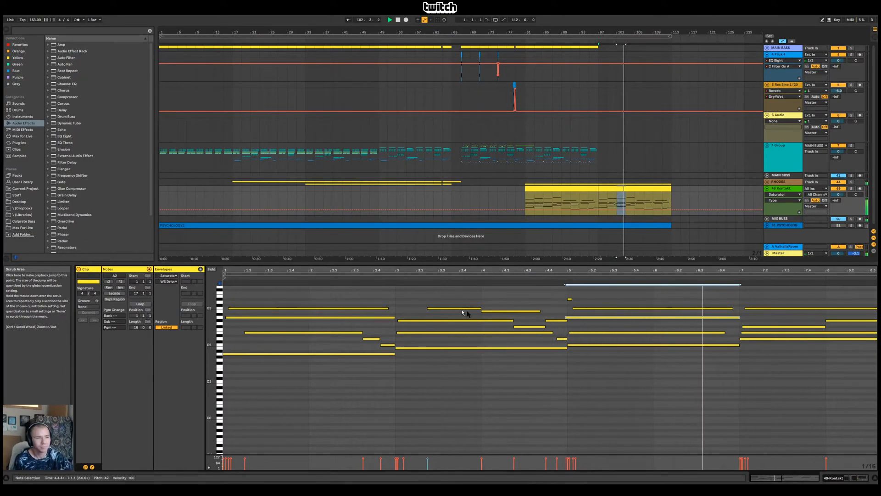
Shorten the A2 note to end at 5.4.3 and add a G2 note after it lasting until 6.4.3
left_click_drag(734, 270, 545, 250)
key("space")
left_click_drag(545, 318, 488, 323)
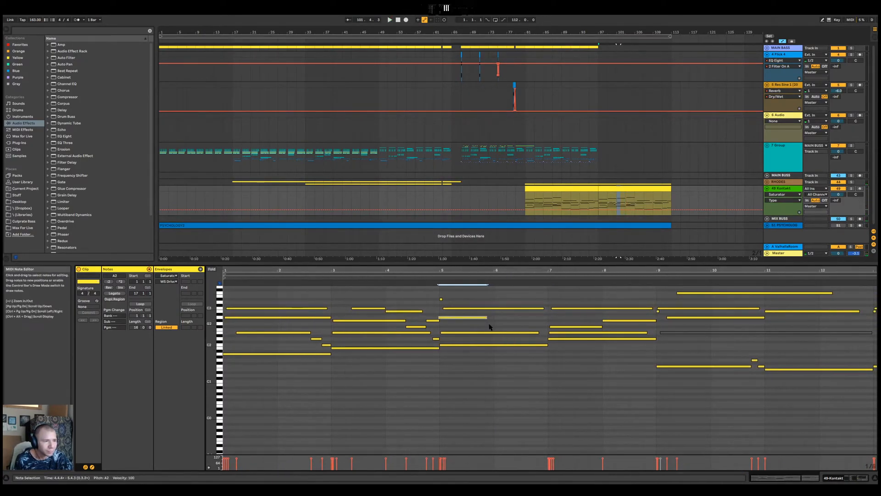
double_click(489, 324)
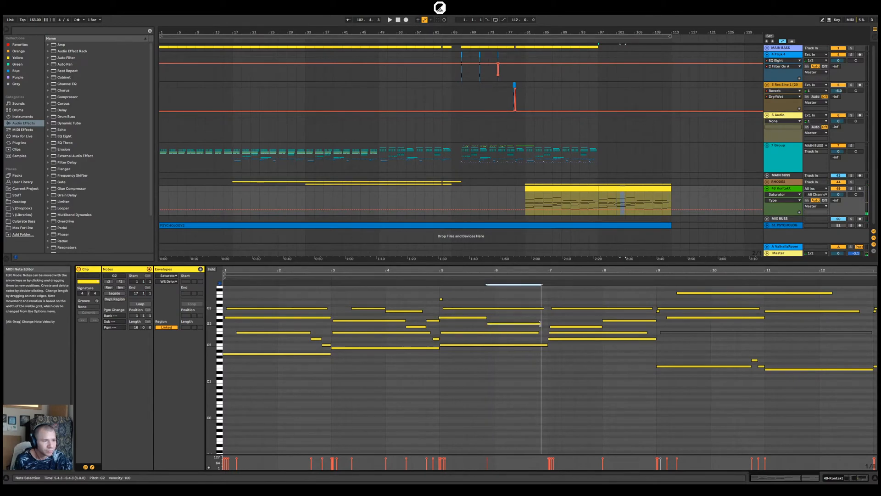
Shorten the A2 note to end at 5.4.1, extend the following G2 note back to that point, and play from just before bar 3
left_click_drag(486, 317, 468, 320)
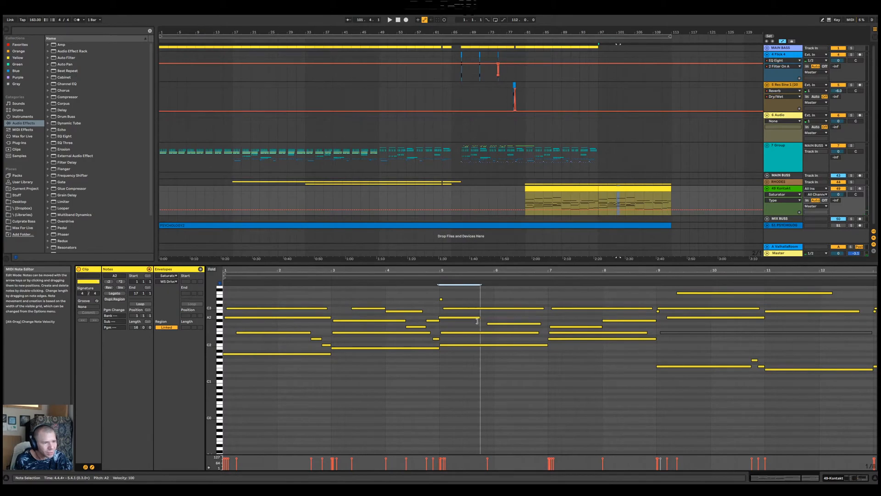
left_click(481, 324)
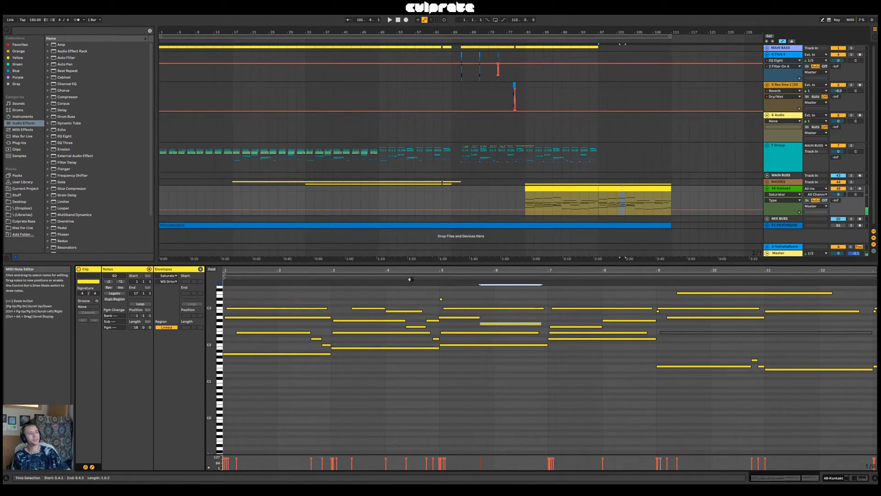
left_click(321, 278)
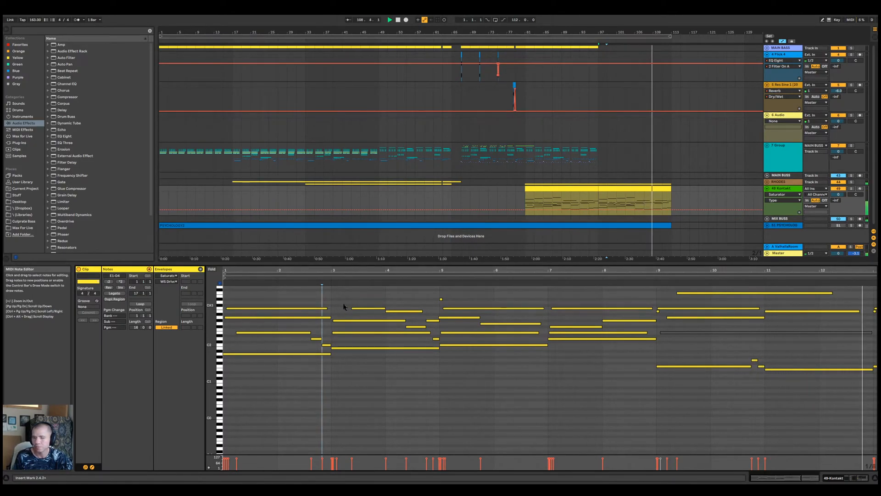
Delay the short F#2 note to about 4.3.1, lengthening the G#2 before it and slightly extending the A2 into the G2, and replay
left_click(411, 326)
left_click(409, 320)
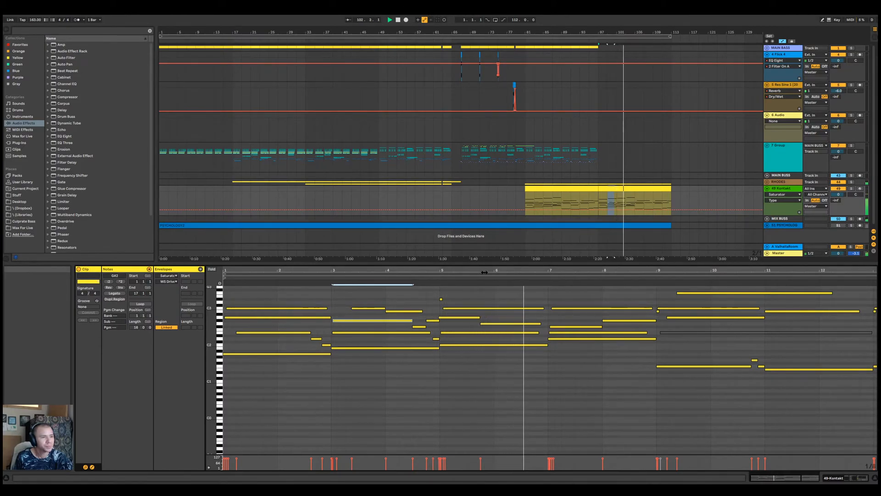
left_click(480, 316)
left_click(419, 278)
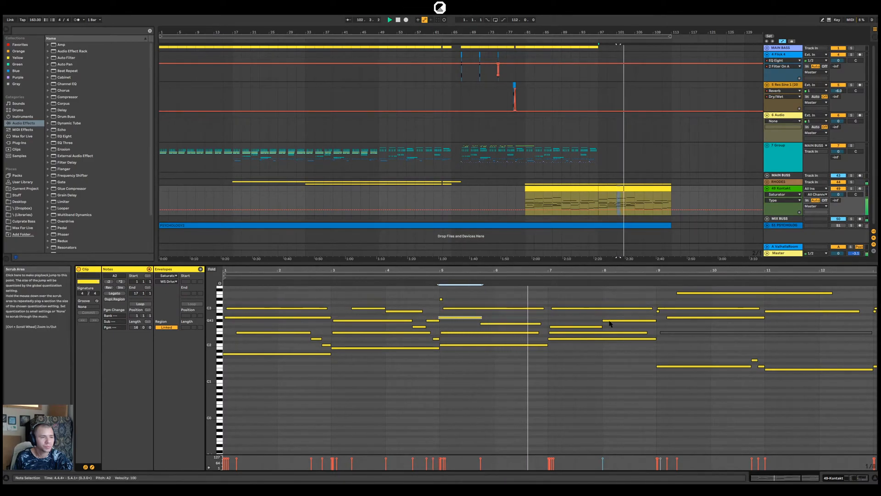
Try starting the bar 7 F#2 note early at 6.4.1, play the transition, and return its start to 7.1.1
left_click(541, 324)
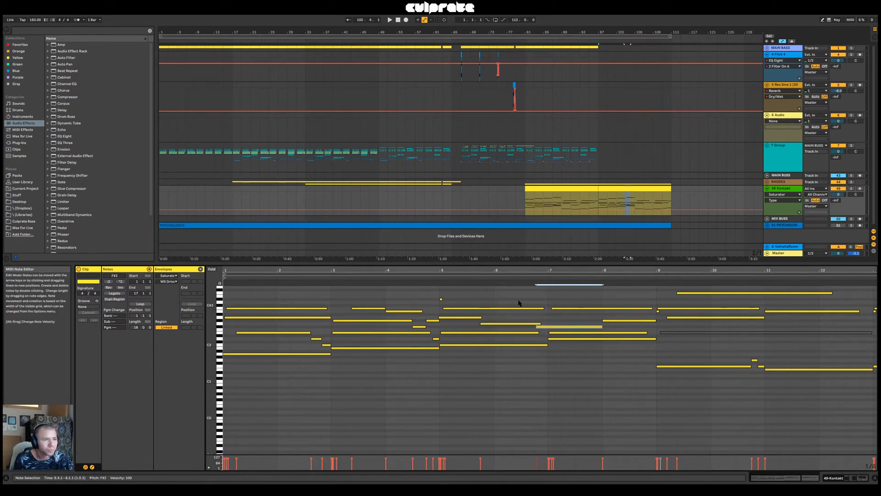
left_click(472, 279)
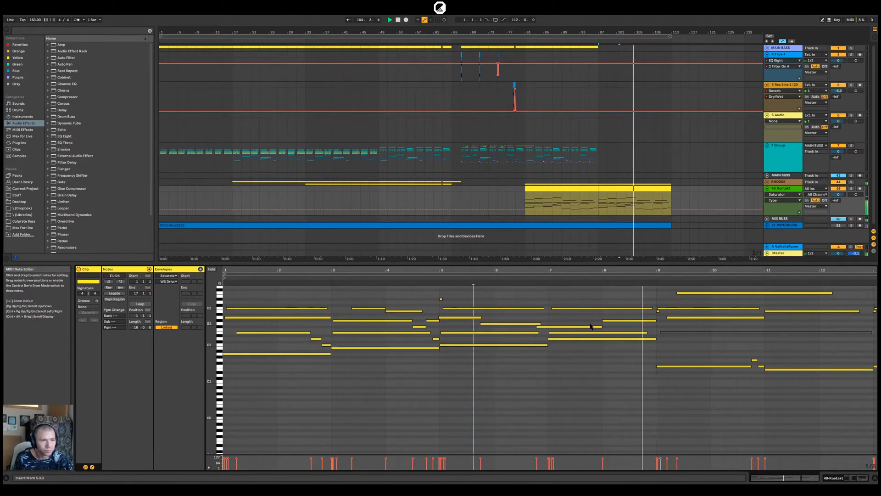
left_click(611, 188)
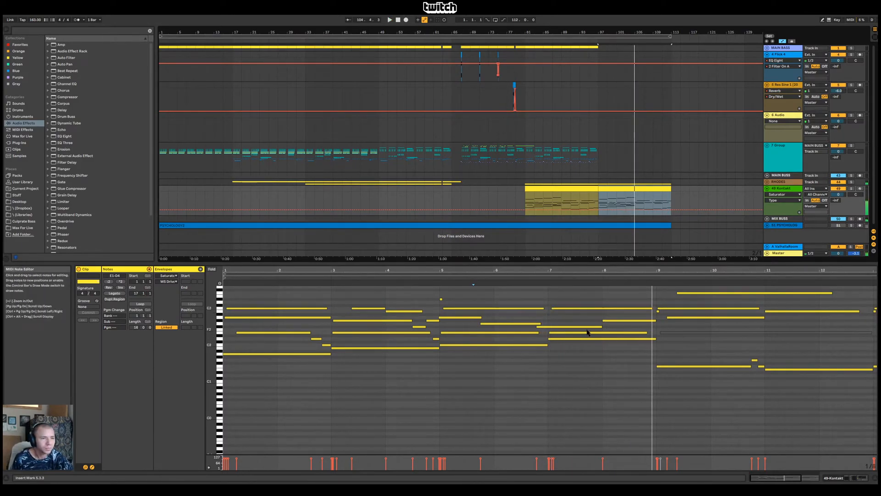
left_click(567, 326)
key("space")
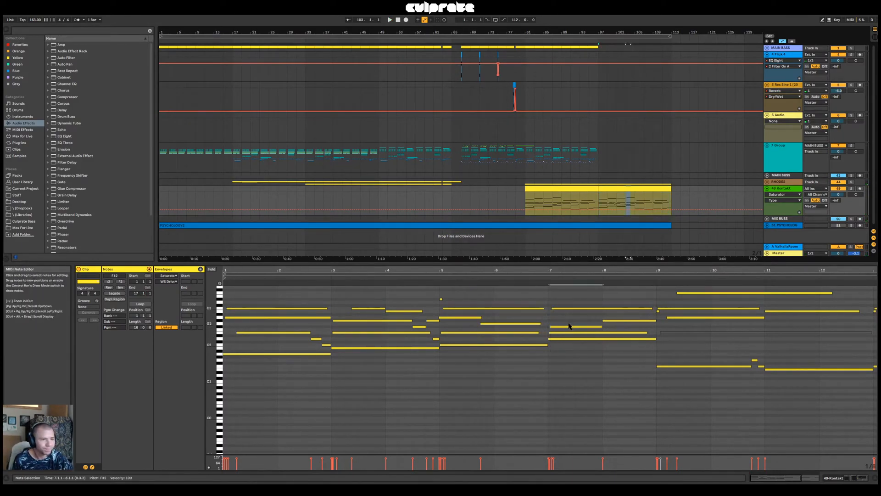
Deactivate the E2 note starting at bar 7 and audition the passage leading into it
left_click(526, 324)
left_click(334, 279)
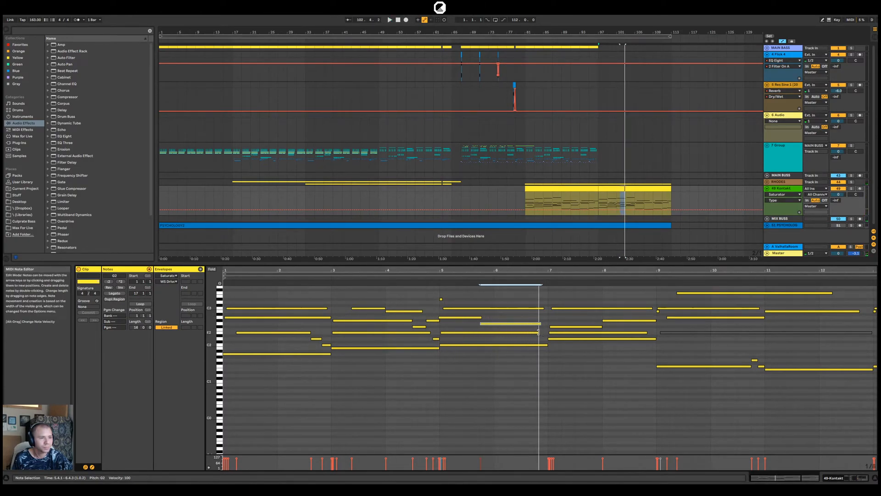
left_click(553, 333)
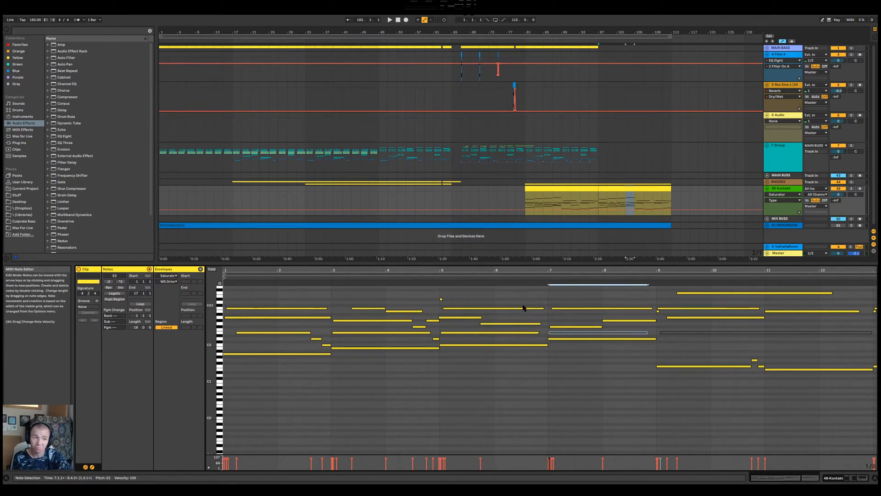
left_click(487, 279)
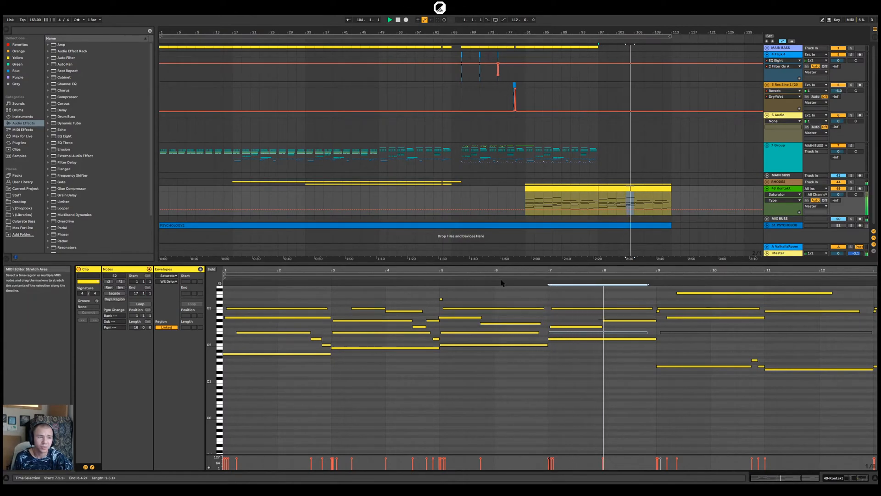
left_click(549, 350)
key("space")
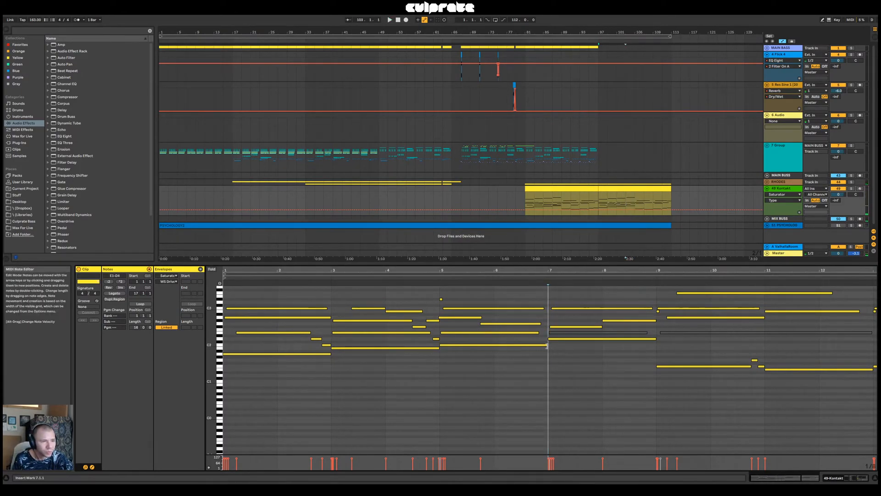
Shorten the bar 5 C3 note to end at 6.4.1, add an A2 note from there to 7.1.1, and play the transition
left_click(538, 332)
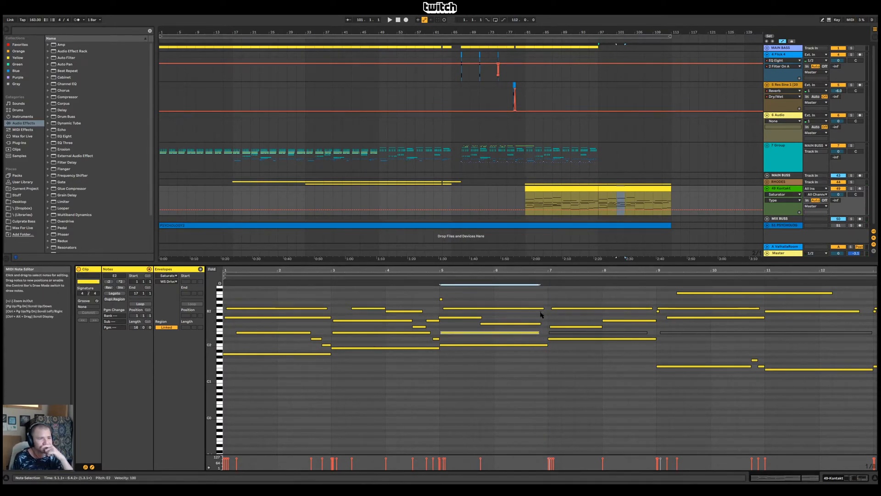
left_click_drag(544, 309, 536, 313)
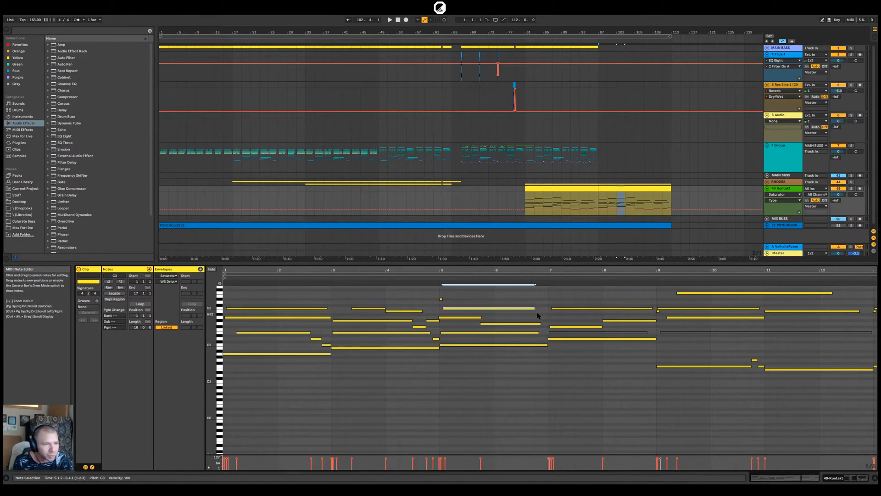
double_click(535, 314)
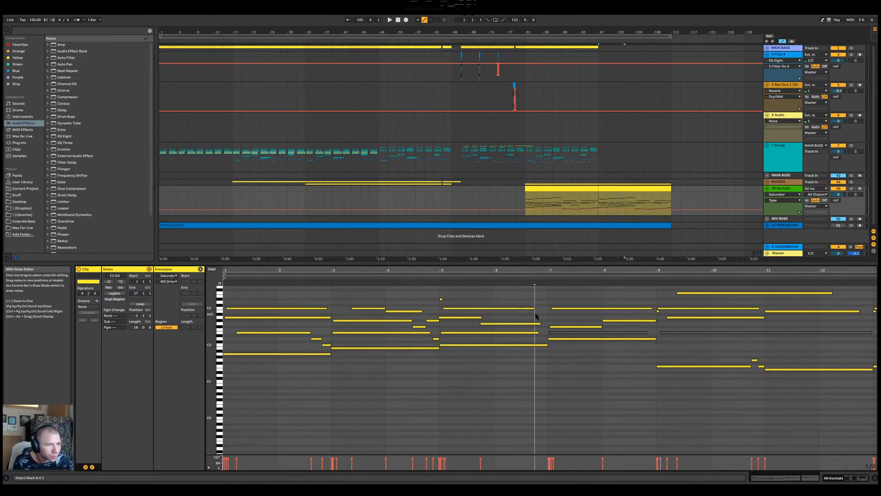
left_click_drag(541, 315, 546, 315)
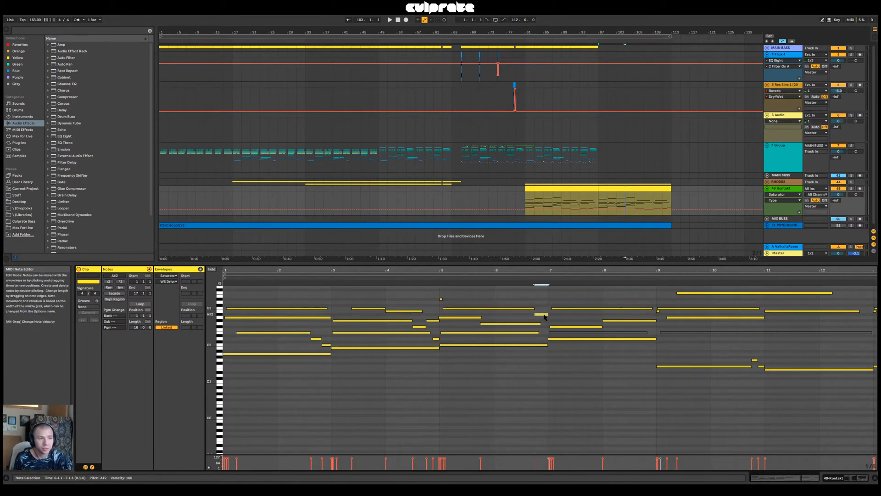
key("Down")
left_click(508, 276)
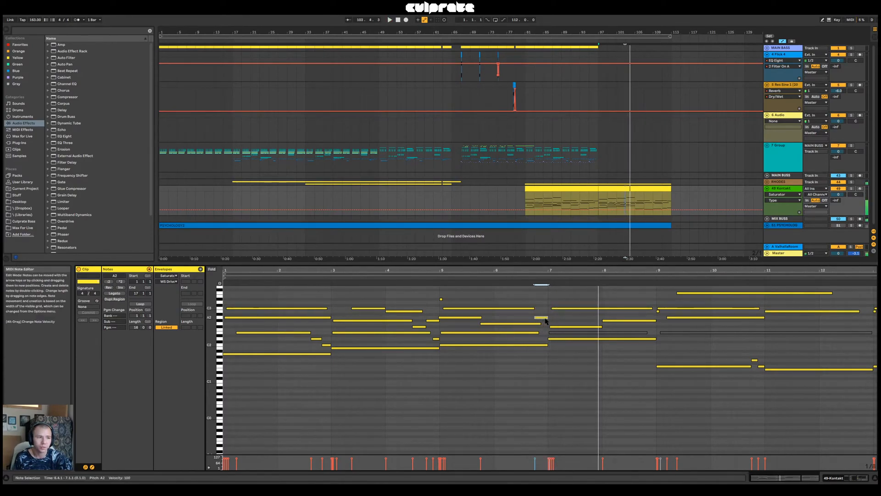
left_click(599, 276)
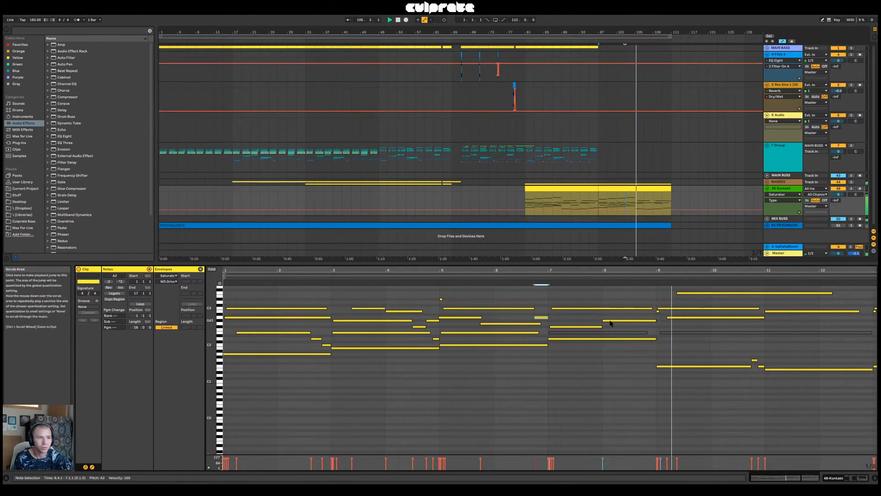
Add an A2 note from 8.4.1 to 9.1.1, trim the G#2 at bar 8 to overlap its start slightly, and replay
key("space")
left_click_drag(655, 321, 643, 322)
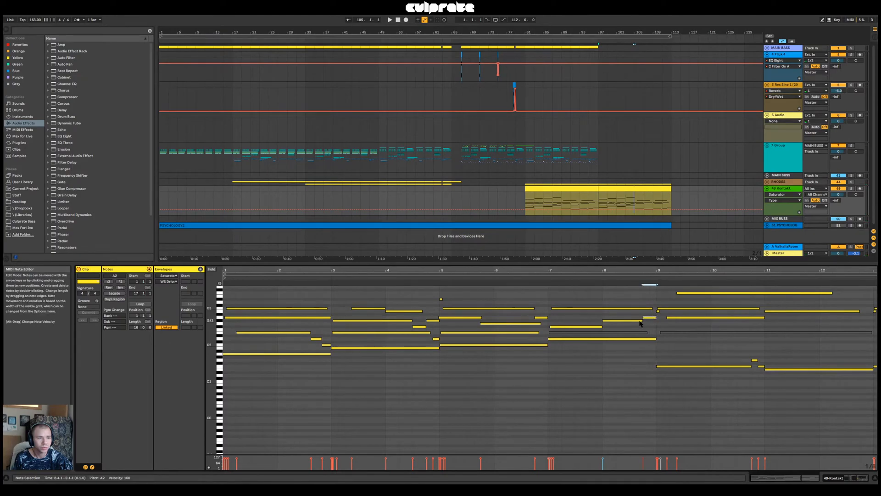
left_click(623, 321)
left_click(596, 276)
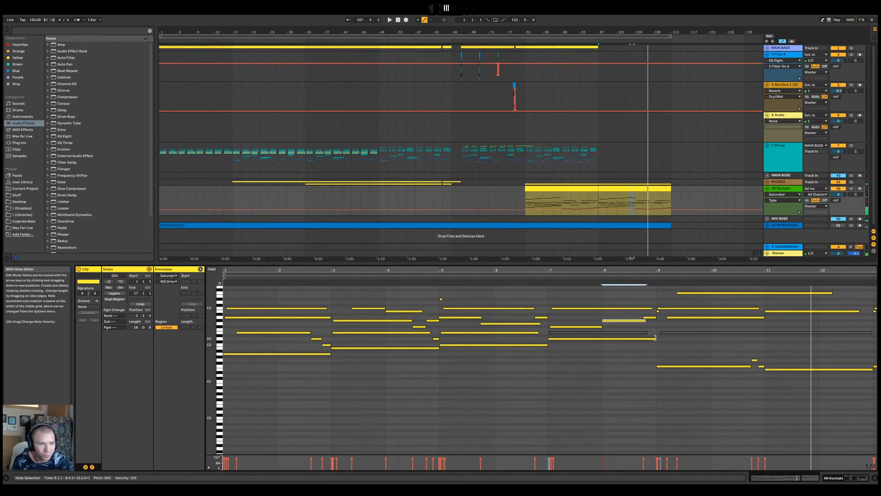
Try ending the bar 7 D2 note at 8.3.3 with an A1 note up to 9.1.1, play it, and undo the change
mouse_move(655, 338)
left_mouse_down()
mouse_move(636, 343)
mouse_move(655, 354)
left_mouse_up()
left_click(638, 355)
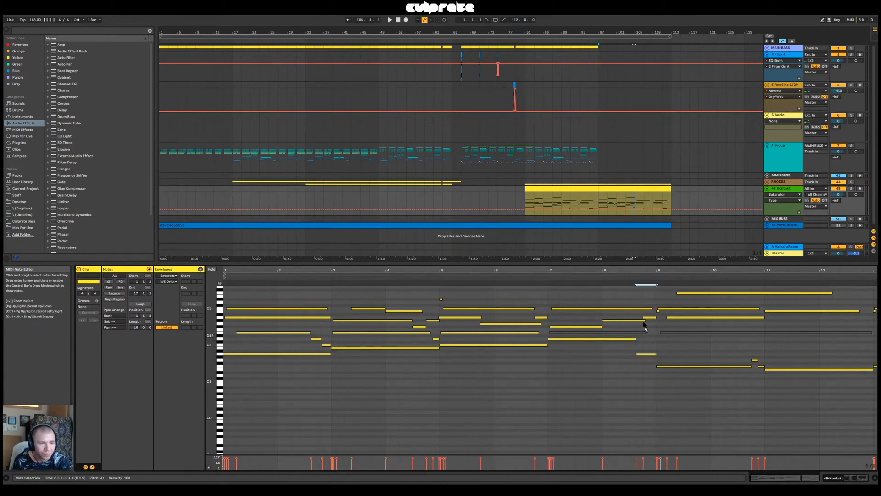
left_click(624, 278)
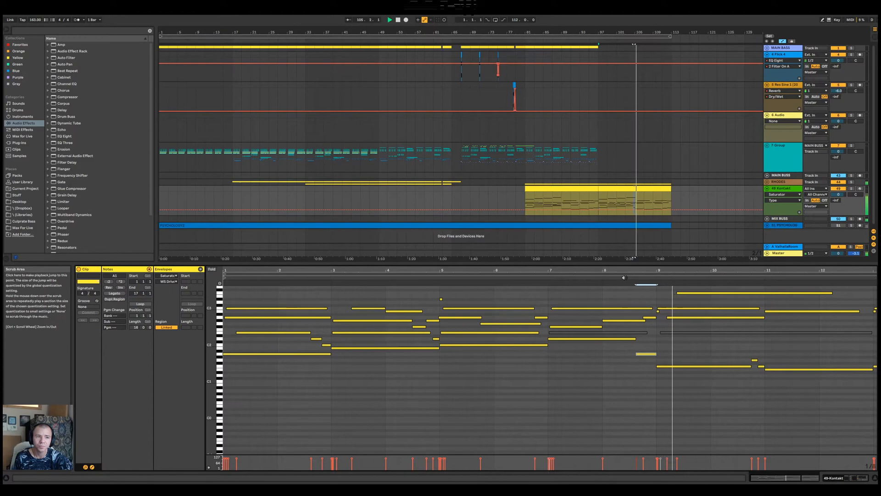
key("ctrl+z")
key("ctrl+z")
key("ctrl+z")
Select the clip's entire contents and play it through from its start at bar 97
left_click(543, 281)
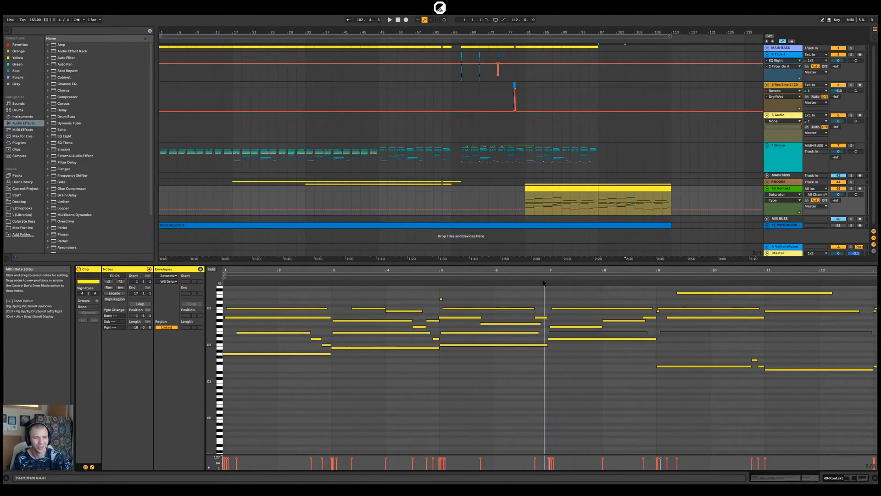
key("ctrl+a")
key("space")
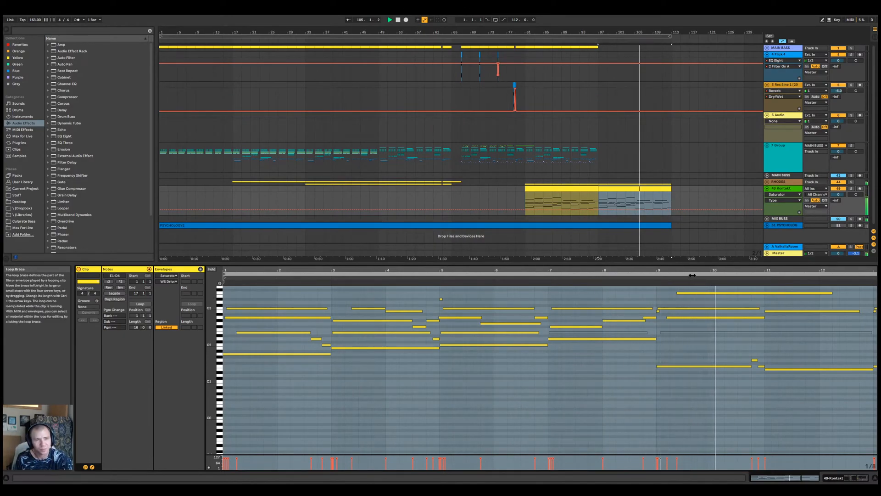
key("space")
key("space")
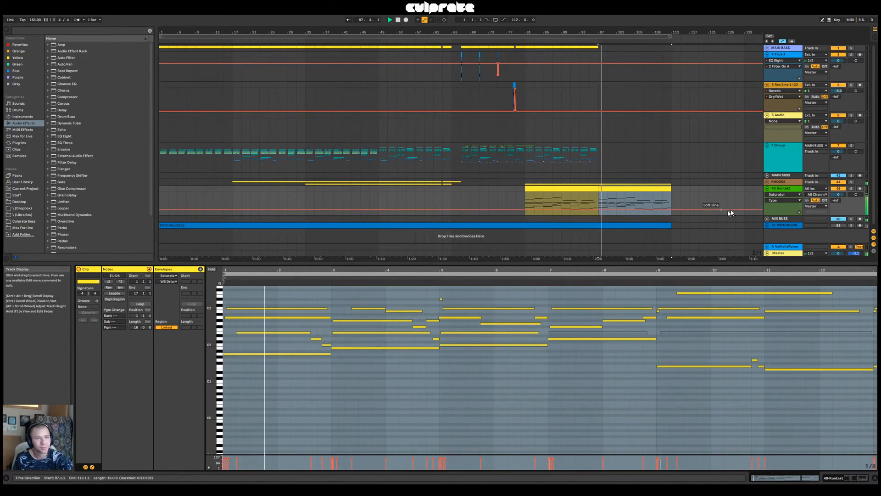
Insert a new MIDI track below 49-Kontakt and copy the clip spanning bars 97 to 113 onto it
left_click(787, 190)
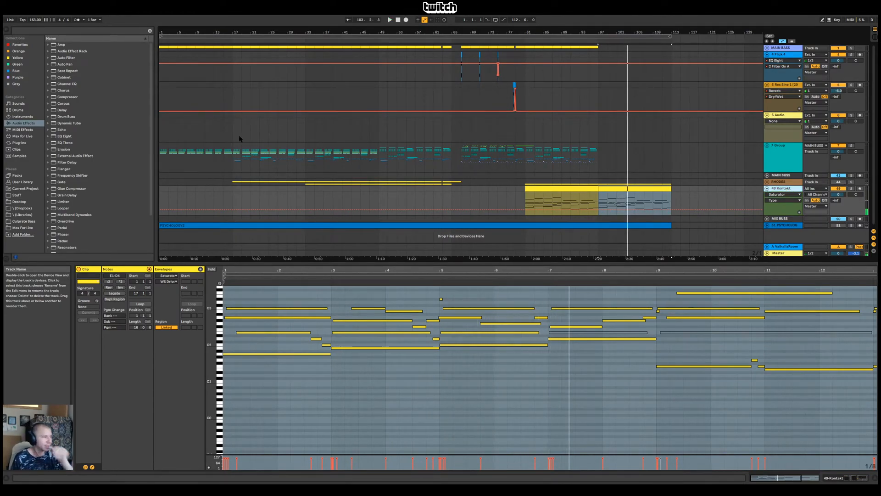
key("ctrl+shift+t")
left_click(625, 185)
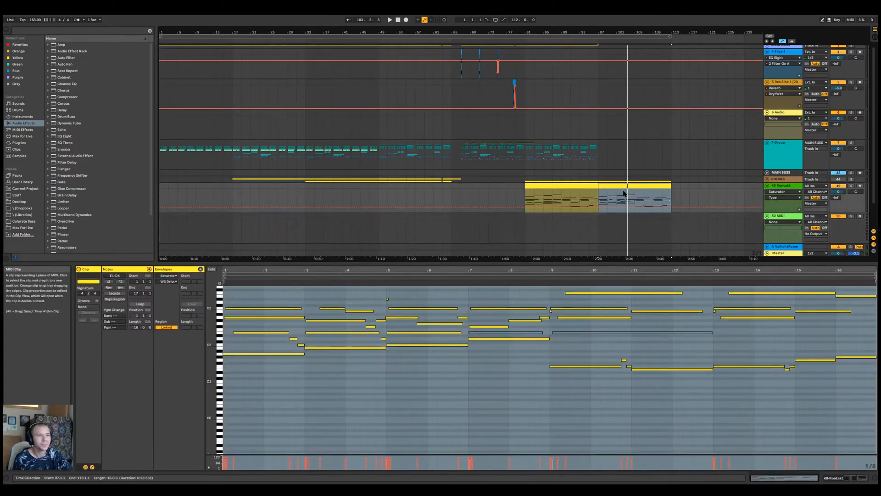
left_click_drag(616, 187, 621, 215)
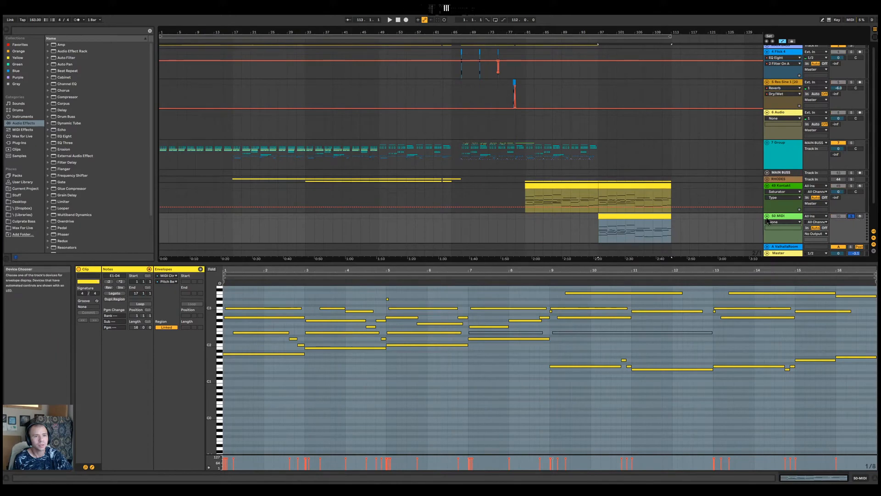
Load the Native Instruments Kontakt VST plug-in onto the new MIDI track
left_click(22, 144)
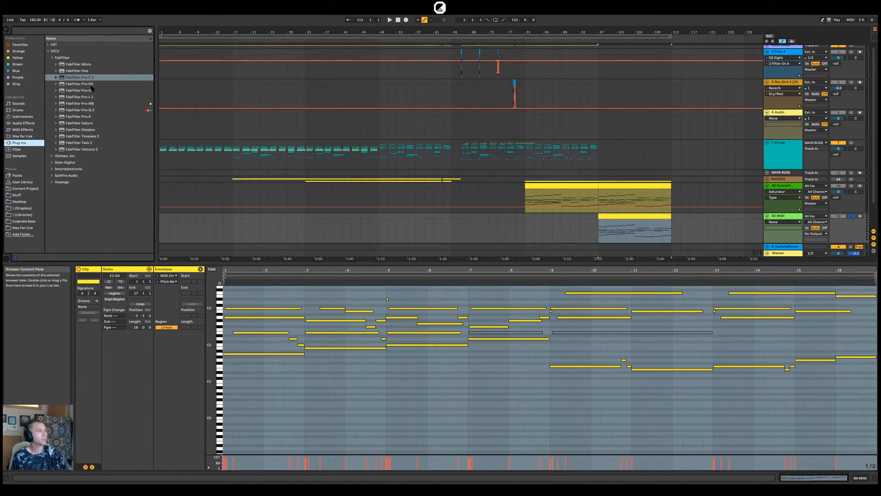
left_click(48, 45)
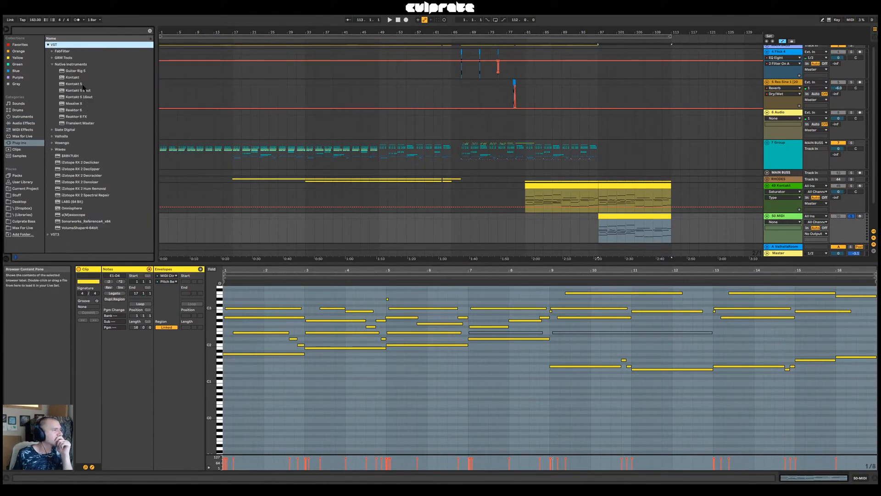
left_click(79, 83)
left_click(80, 78)
left_click_drag(80, 78, 622, 232)
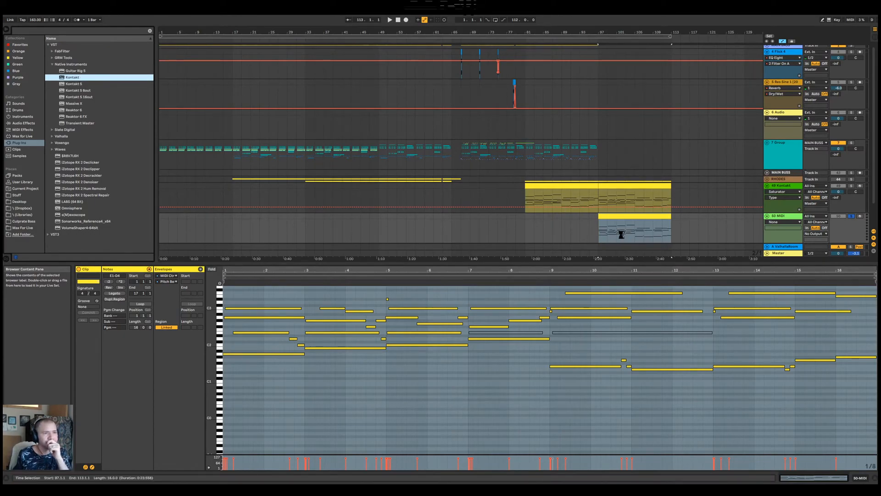
Load the Le Cristal Baschet instrument from the Glassworks library into the new track's Kontakt
scroll(528, 207, "down", 10)
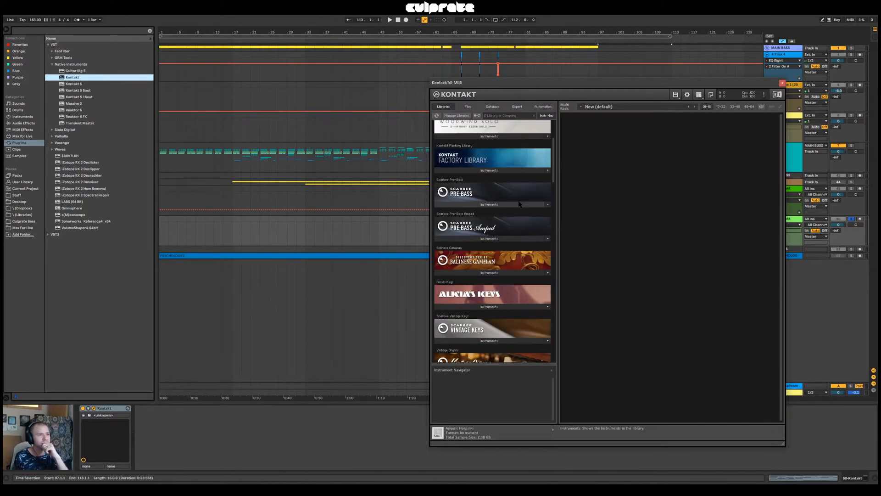
scroll(518, 241, "down", 10)
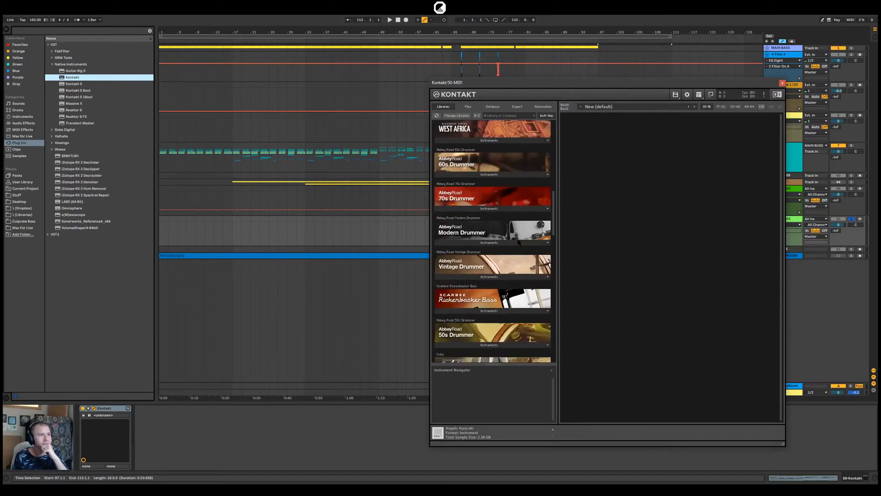
scroll(520, 246, "down", 8)
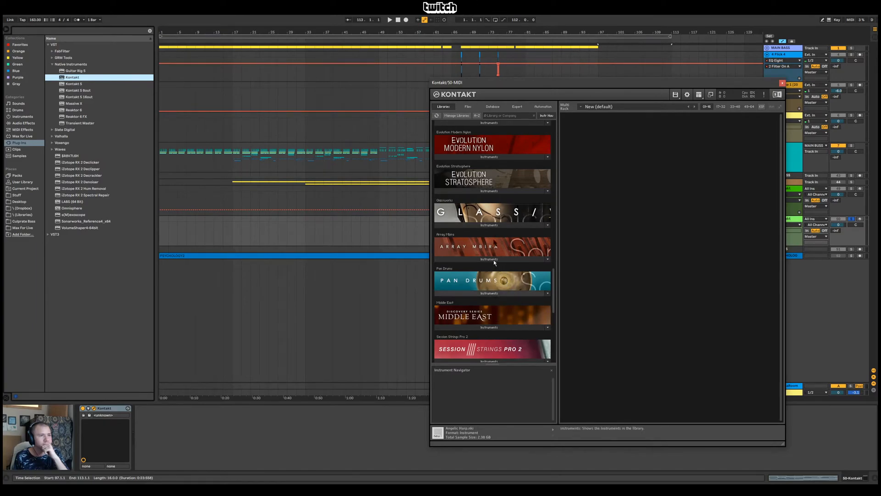
left_click(495, 222)
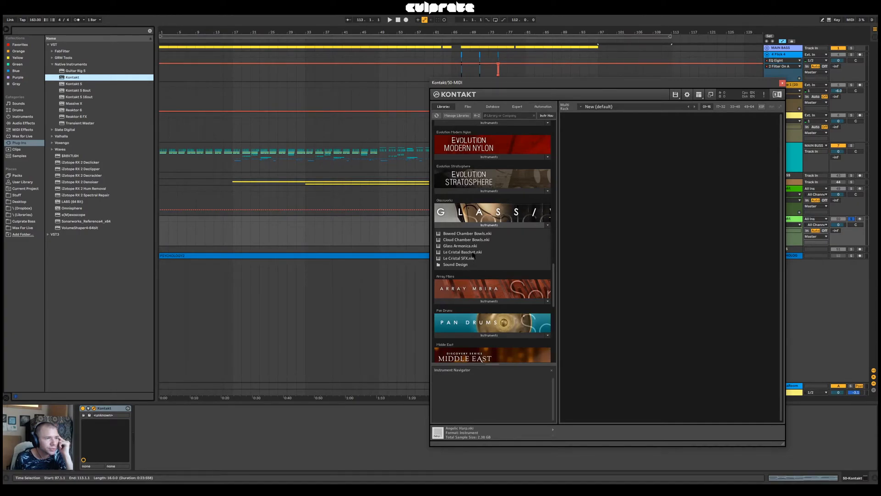
double_click(472, 252)
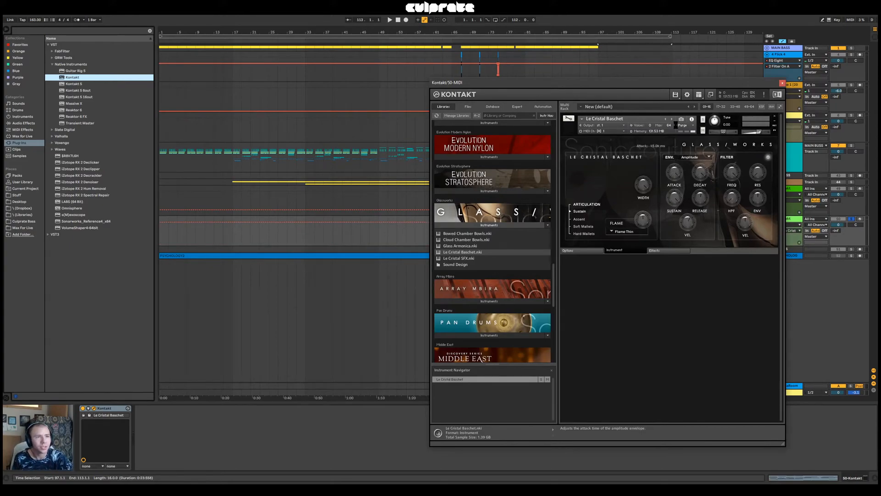
Play the copied clip from bar 97, first on its own and then with 49-Kontakt soloed alongside it
key("space")
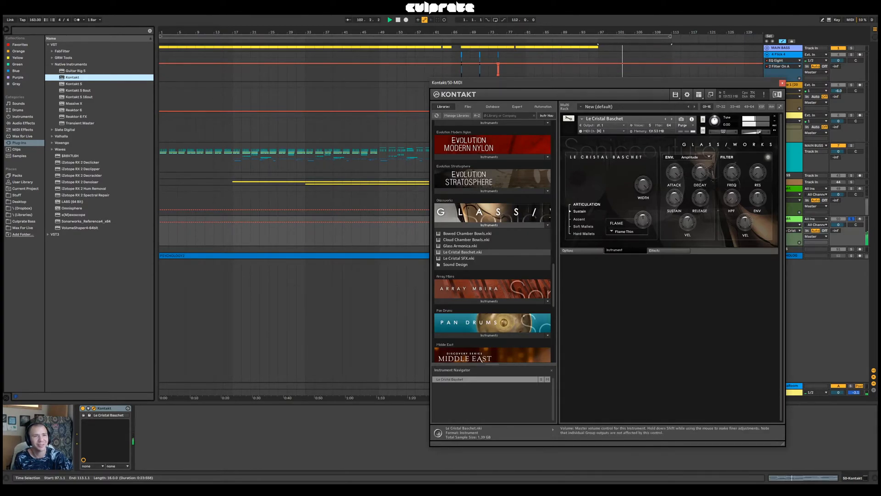
left_click(852, 188, "ctrl")
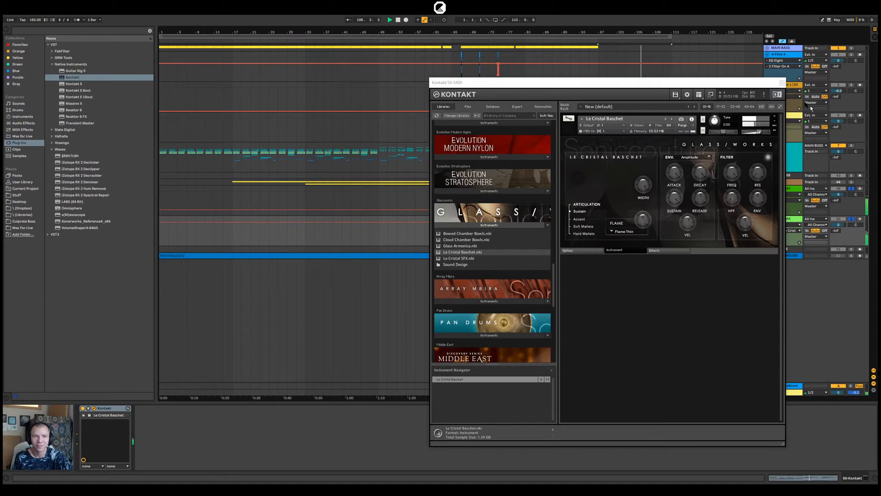
left_click(782, 83)
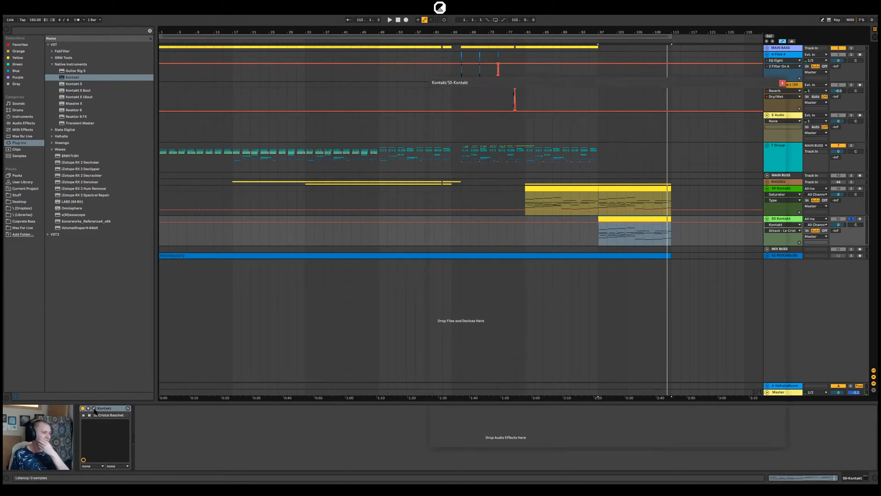
Reposition the 50-Kontakt plug-in window away from the track controls and play the layer from bar 97
left_click(94, 408)
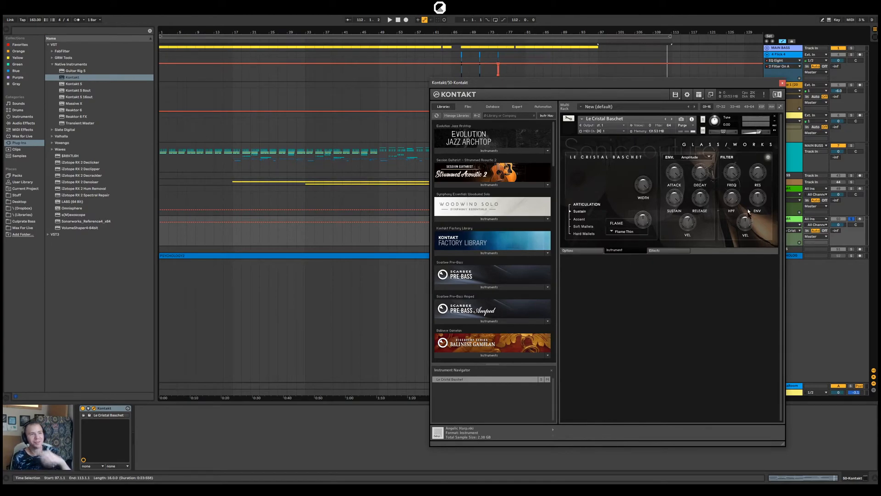
left_click_drag(683, 88, 512, 132)
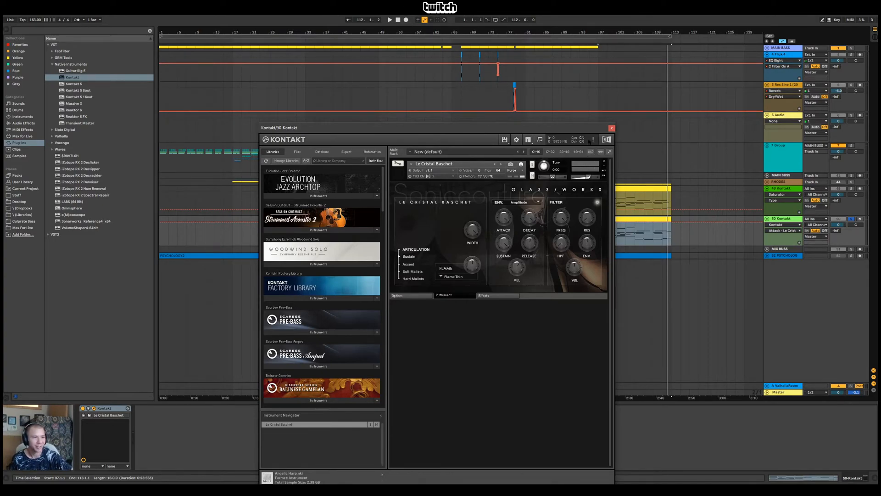
left_click(612, 128)
key("space")
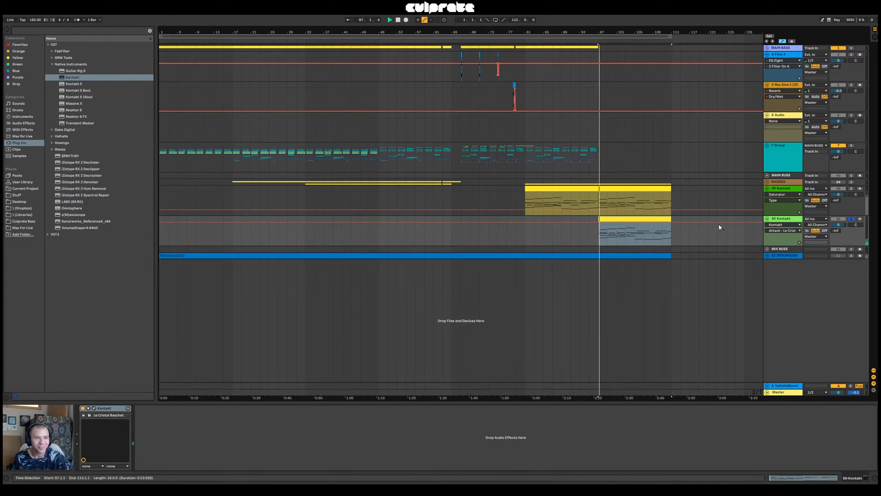
Replay the 50-Kontakt layer and adjust Le Cristal Baschet's Flame level while it plays
left_click(95, 408)
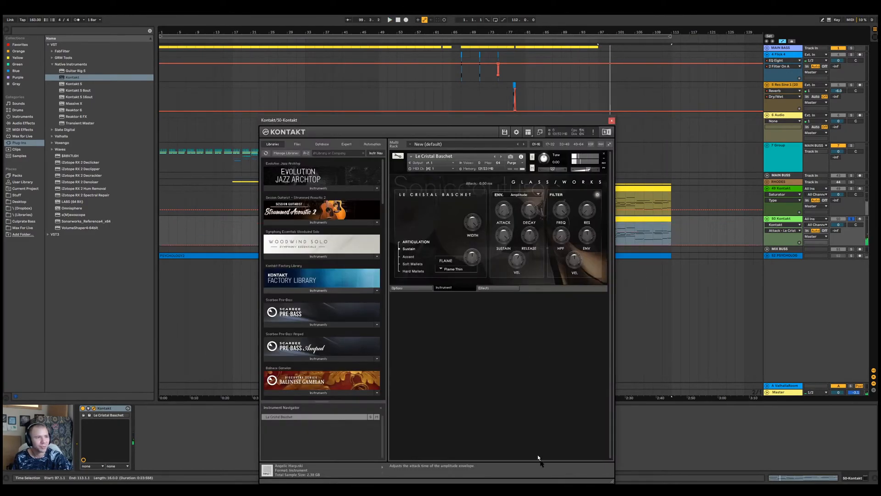
key("space")
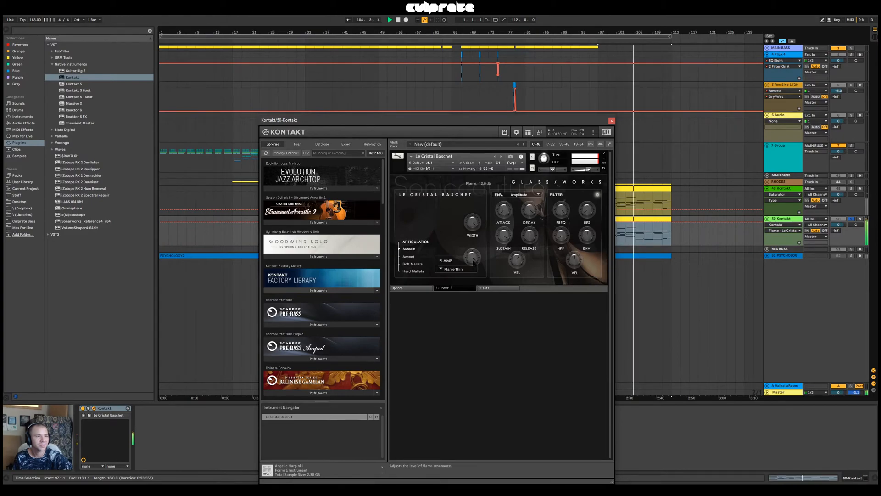
left_click_drag(474, 263, 477, 250)
left_click(501, 208)
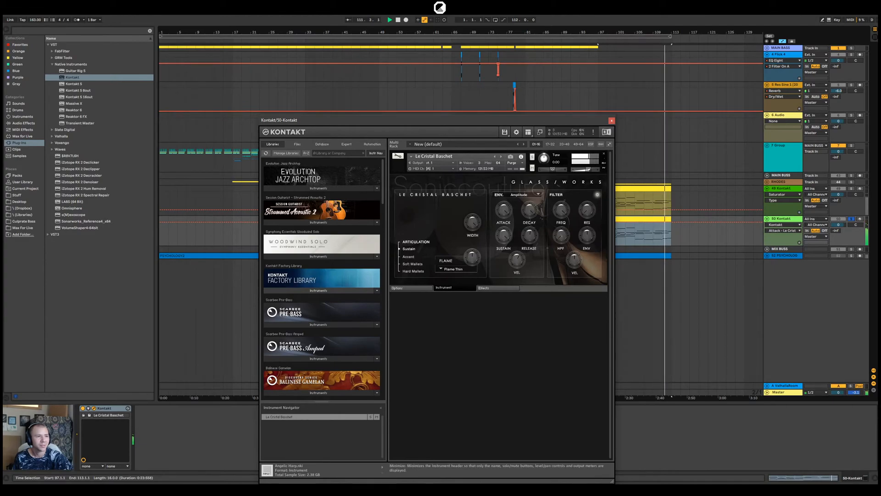
left_click(611, 121)
key("space")
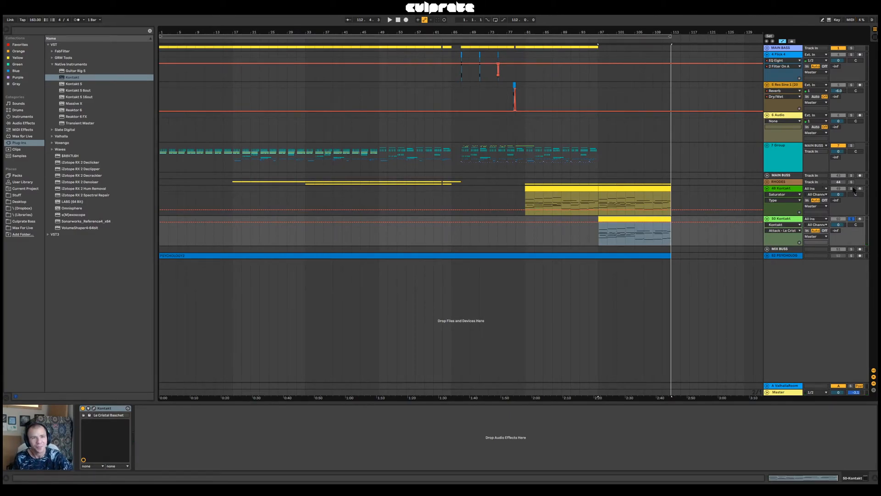
Play the unsoloed arrangement from bar 97 to judge the two Kontakt layers together, and collapse the VST plug-in list
key("space")
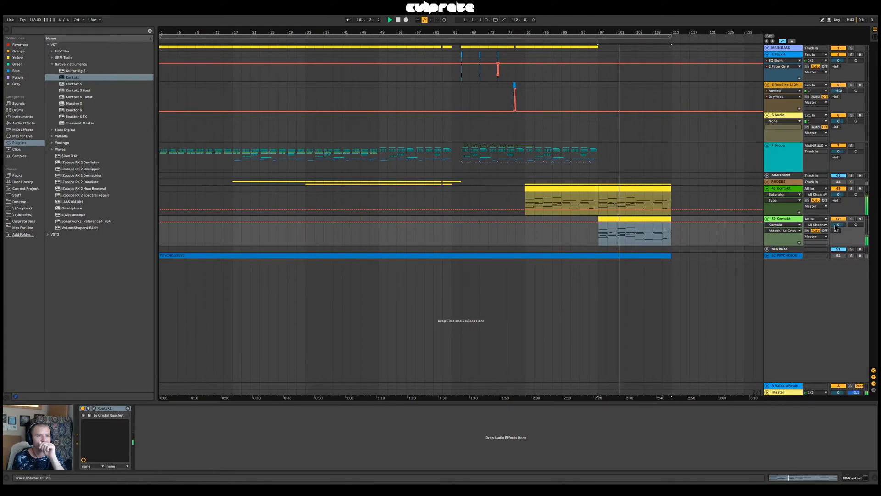
left_click(94, 408)
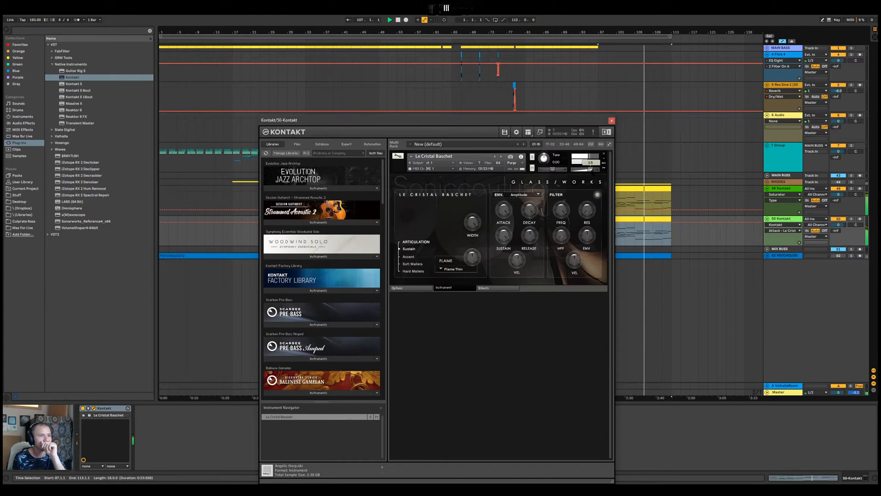
left_click(610, 120)
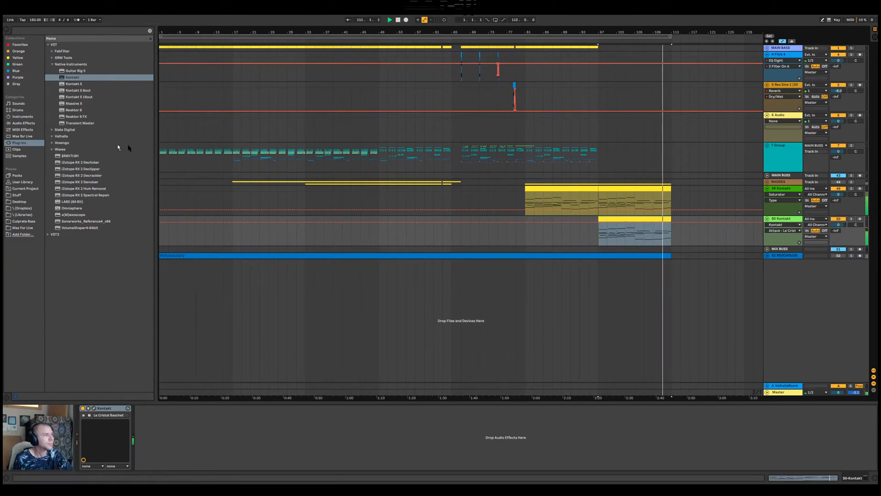
left_click(48, 45)
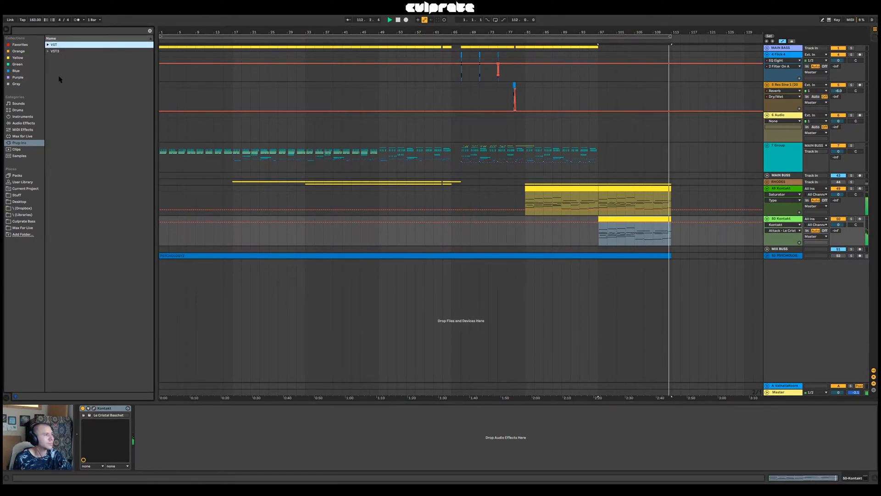
left_click(645, 190)
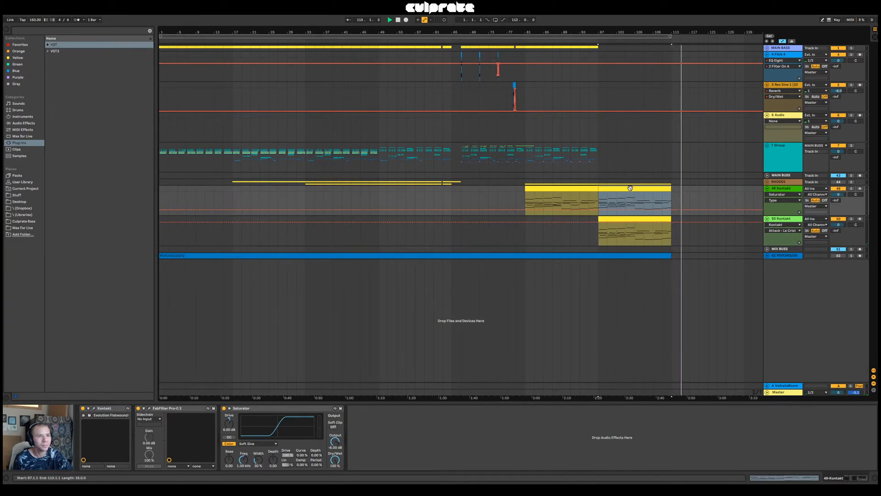
key("space")
key("space")
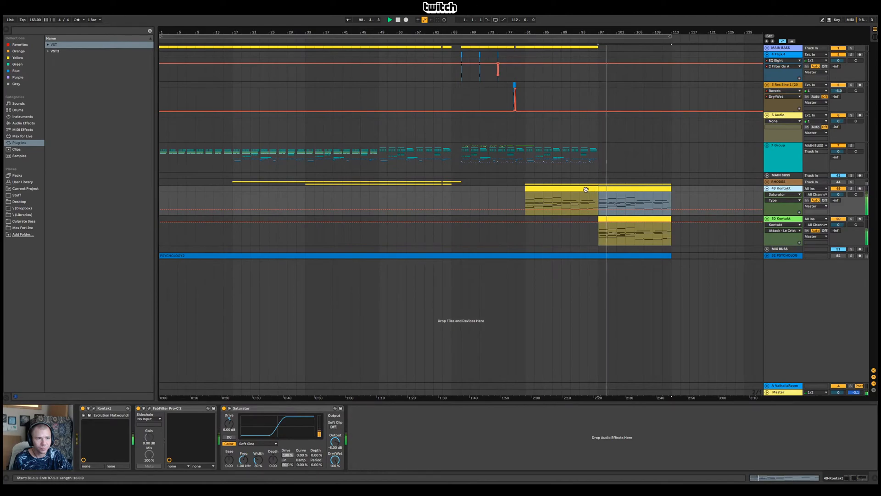
Play from bar 95, add a Delay after the Saturator on 49-Kontakt, and switch its left and right channels to unsynced time
left_click(588, 203)
key("space")
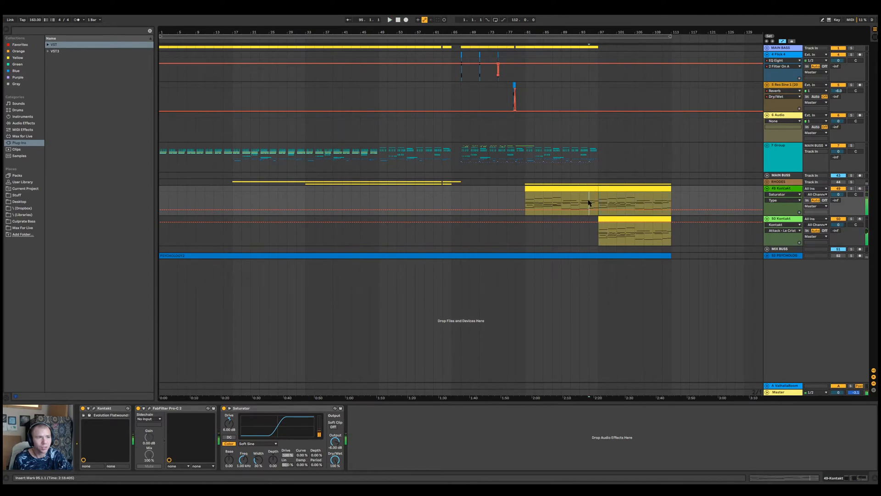
left_click(28, 122)
left_click_drag(64, 112, 358, 421)
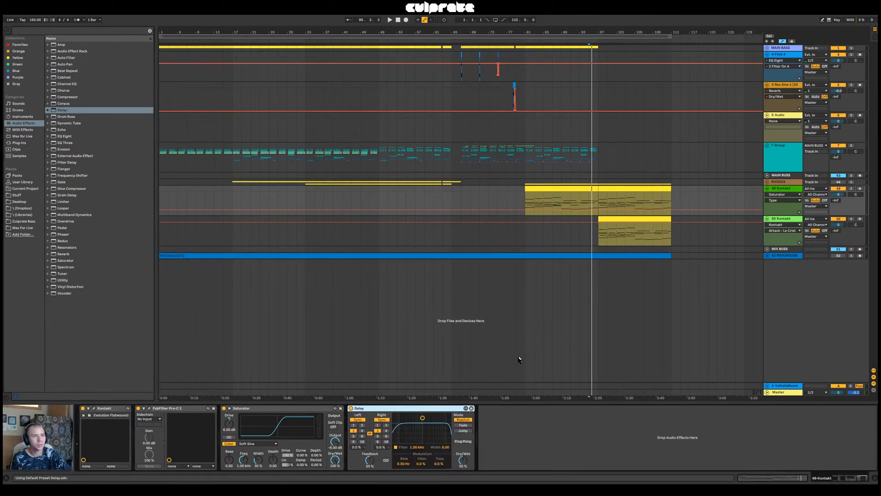
left_click(358, 419)
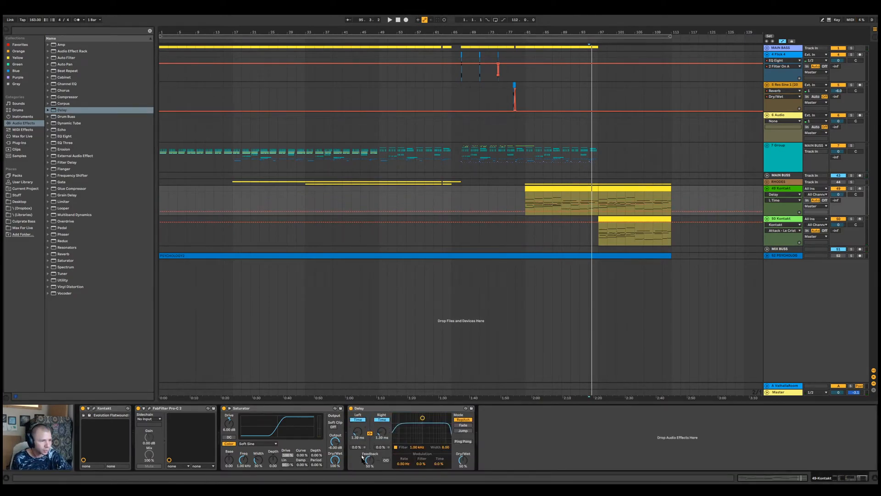
Automate 49-Kontakt's Delay Dry/Wet as a rise from bar 95 to just before bar 97, and play it
left_click(596, 219, "shift")
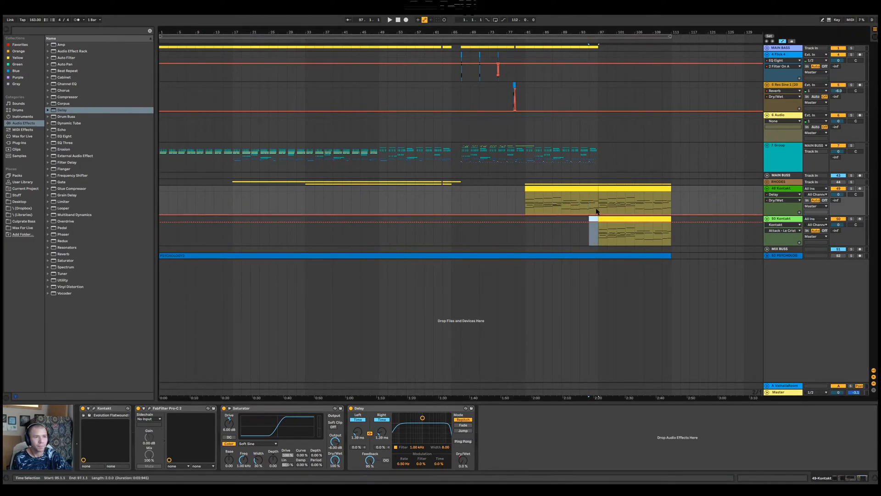
left_click_drag(594, 215, 598, 203)
key("space")
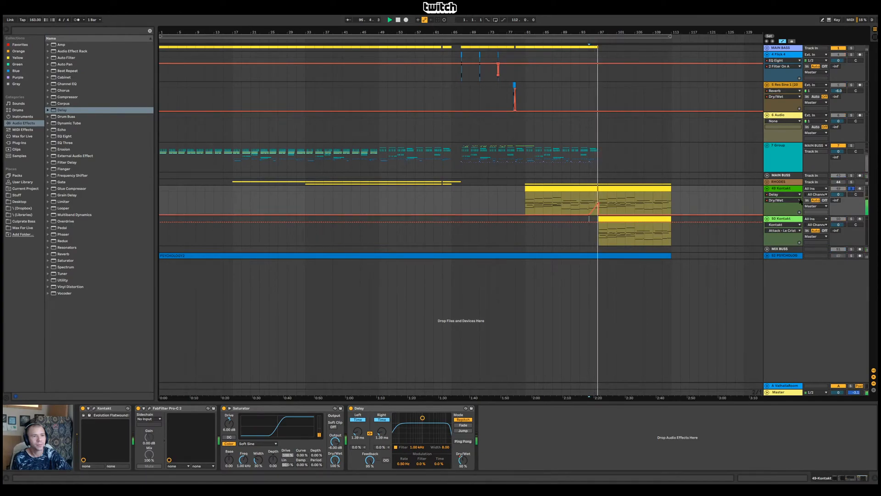
key("space")
key("space")
Raise the Delay's linked times to about 4.3 ms, shift its filter to about 1.94 kHz, and play from bar 95
left_click_drag(357, 431, 358, 421)
key("space")
key("space")
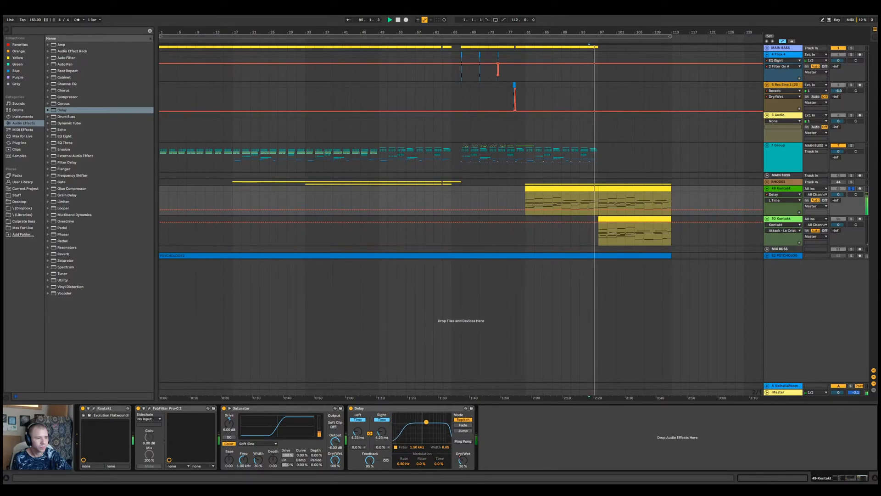
key("space")
key("space")
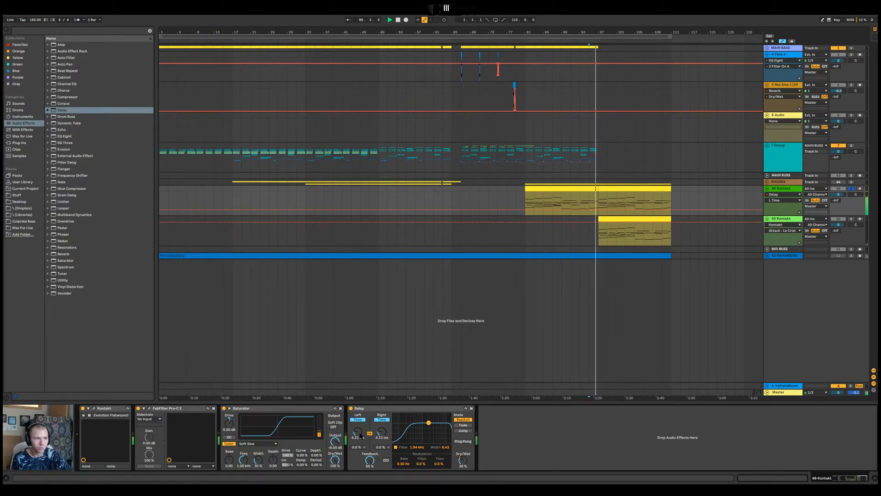
Compare the passage from bar 95 with 49-Kontakt's Delay switched off and on
left_click(351, 408)
key("space")
key("space")
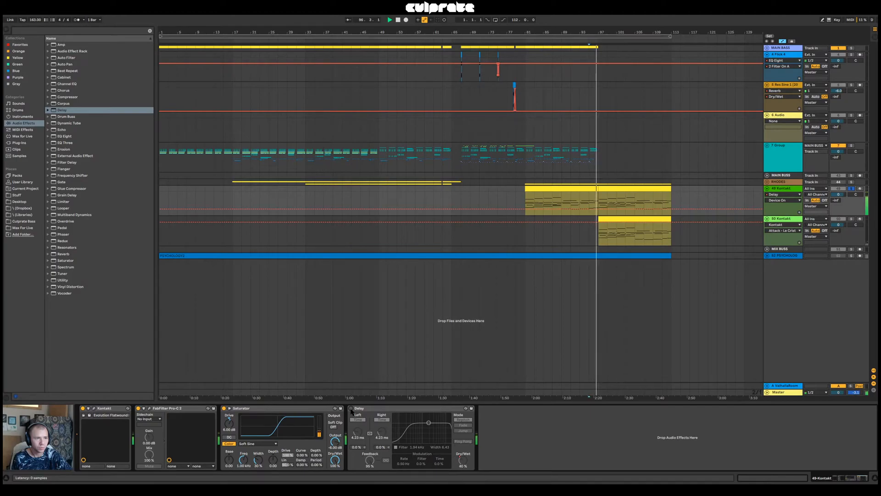
key("space")
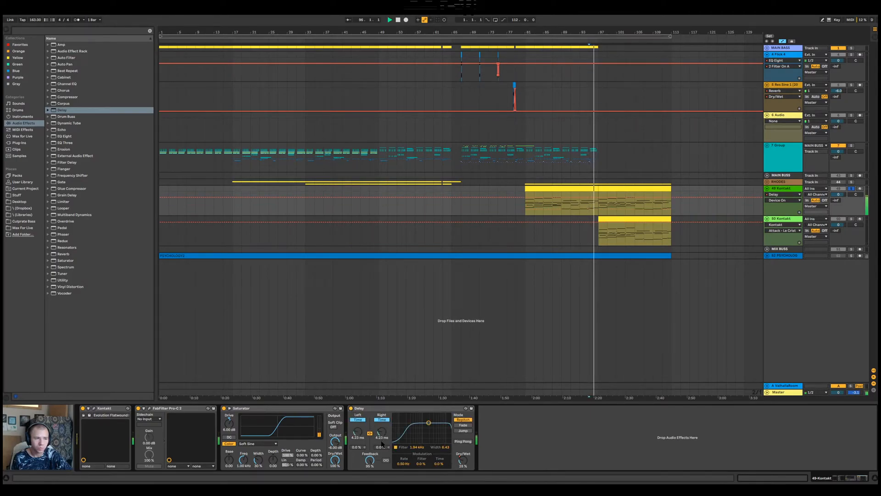
Lower the peak of the Delay's Dry/Wet automation after bar 95 to 52 %, and play the transition
left_click(462, 461)
key("space")
key("space")
left_click_drag(595, 34, 596, 105)
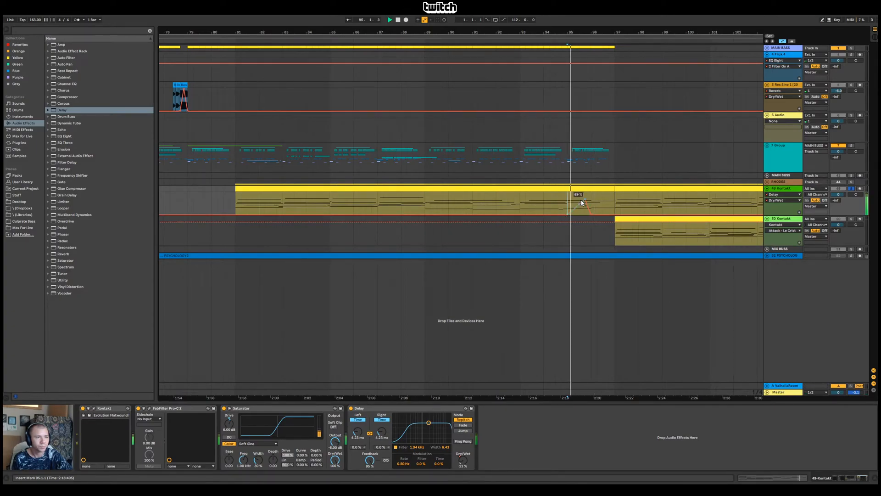
left_click_drag(584, 199, 585, 203)
key("space")
key("space")
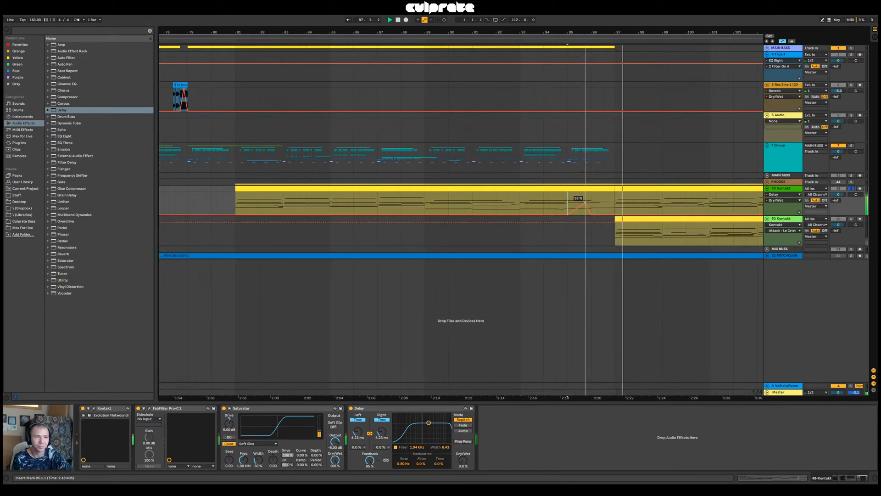
Move the Dry/Wet automation peak to bar 96 so it drops off abruptly, and play it from bar 95
left_click_drag(585, 202, 590, 202)
key("space")
key("space")
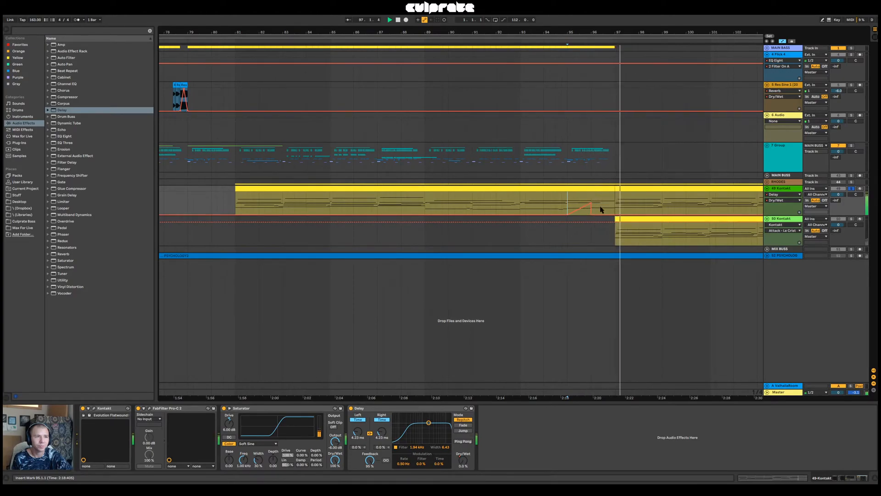
Stop playback, add a second Delay after the existing one on 49-Kontakt, and set its synced time to 1 sixteenth
key("space")
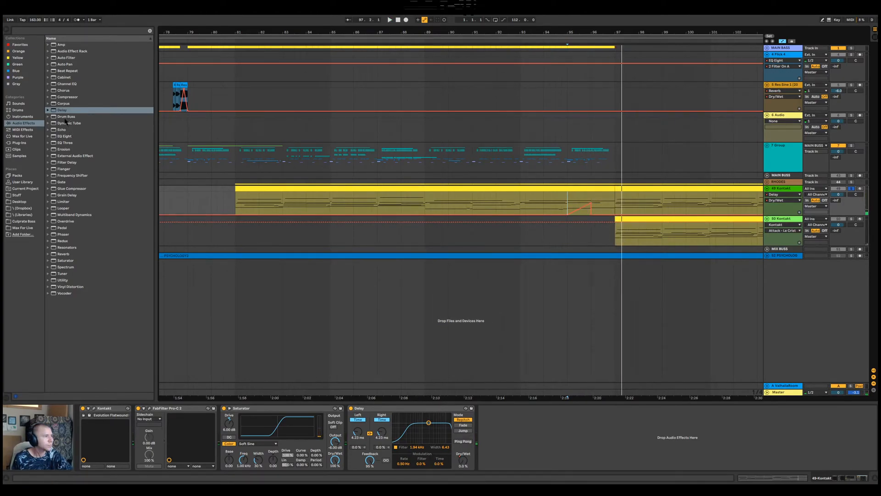
left_click(64, 111)
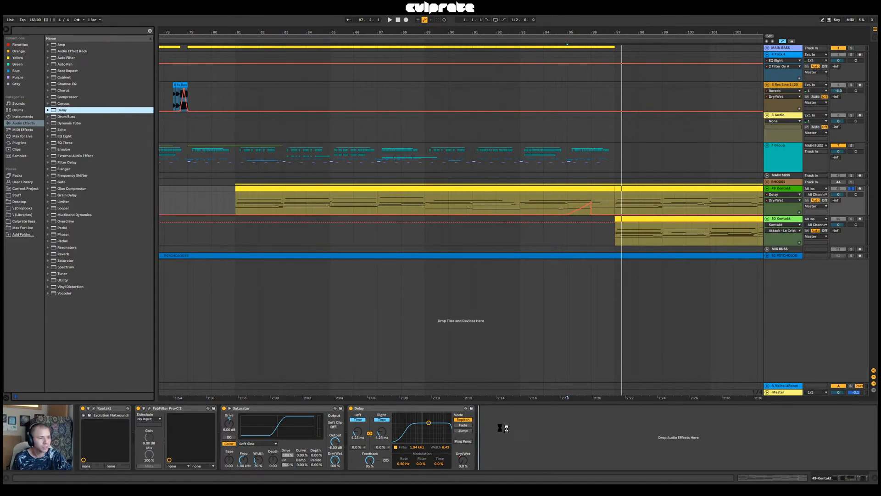
left_click_drag(515, 428, 509, 432)
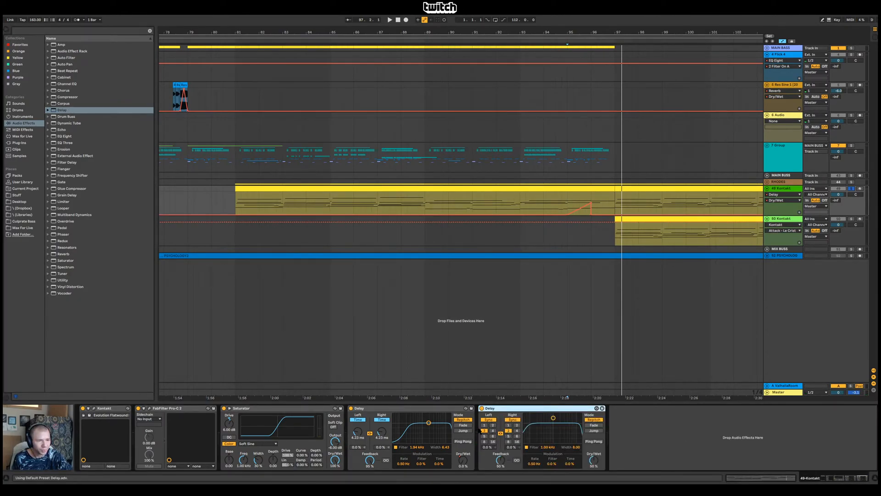
left_click(484, 425)
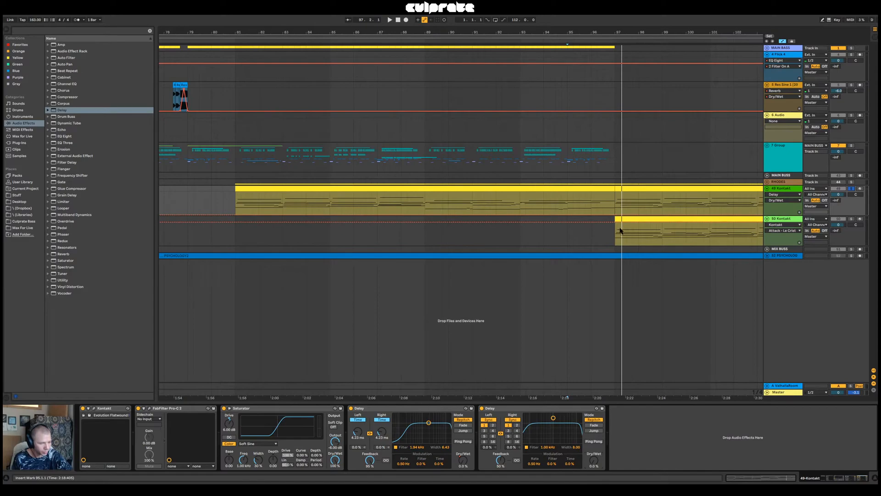
Draw a rising Dry/Wet automation ramp for the second Delay from bar 96 to bar 97, and play it
key("b")
key("b")
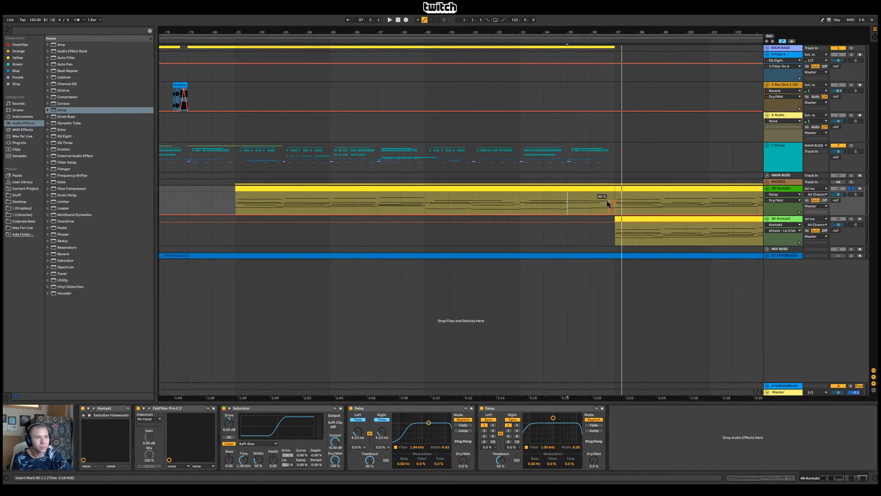
left_click_drag(609, 214, 592, 207)
key("space")
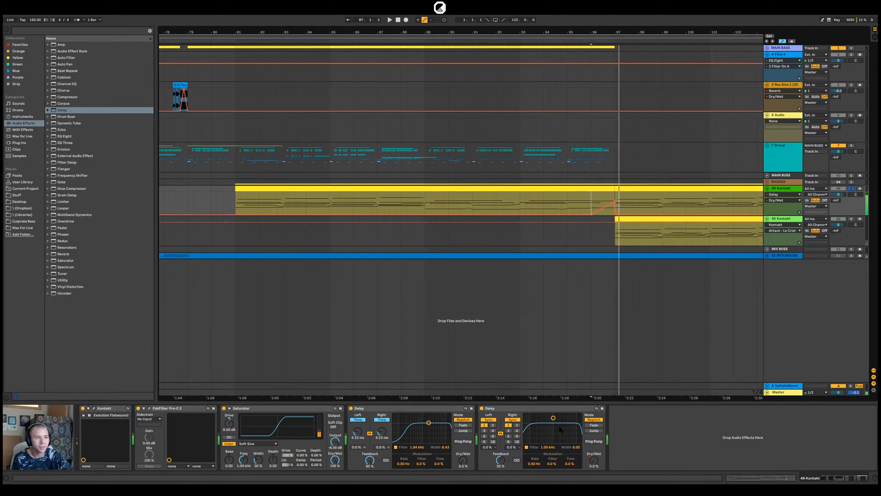
Shift the second Delay's filter to about 3.9 kHz, raise its Dry/Wet automation peak at bar 97 to 100 %, and play it
left_click_drag(553, 418, 566, 423)
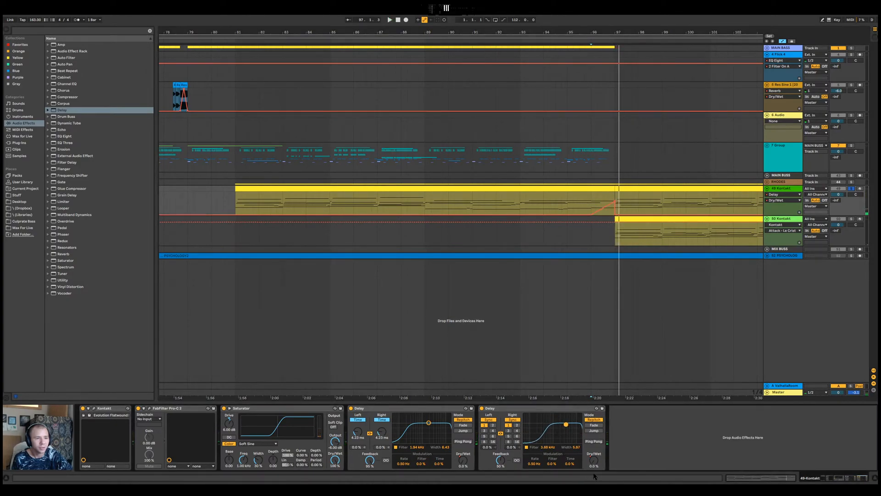
left_click_drag(614, 204, 615, 194)
key("space")
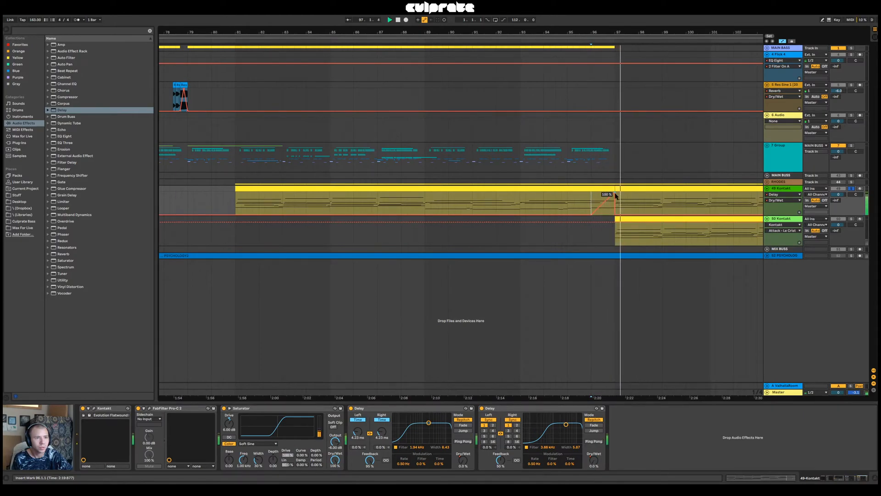
key("space")
key("space")
Adjust the second Delay's Feedback and audition the transition from bar 96
left_click_drag(501, 460, 507, 449)
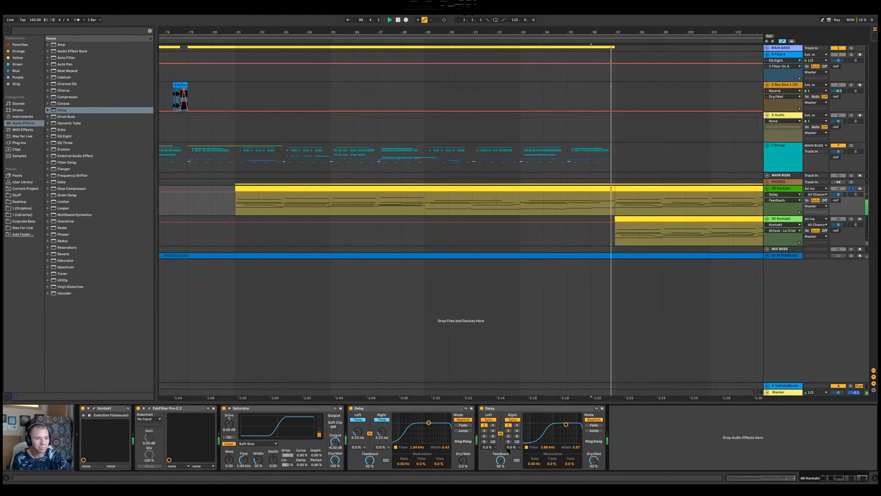
key("space")
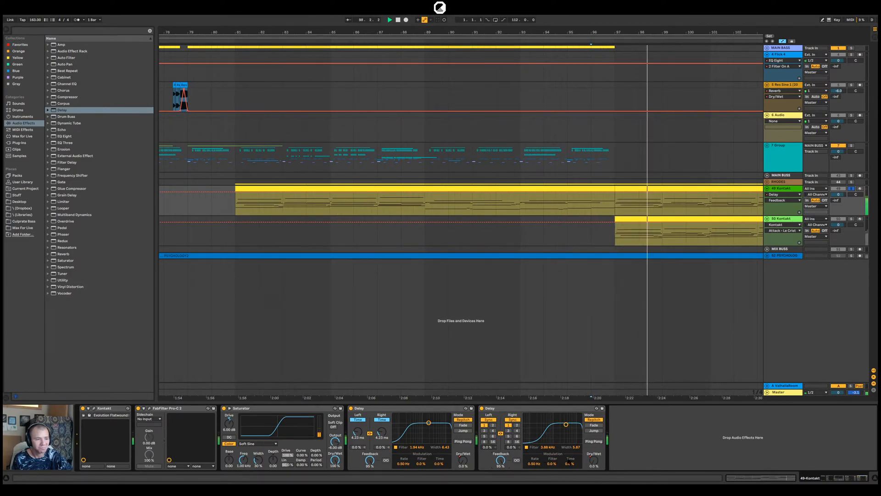
key("space")
key("space")
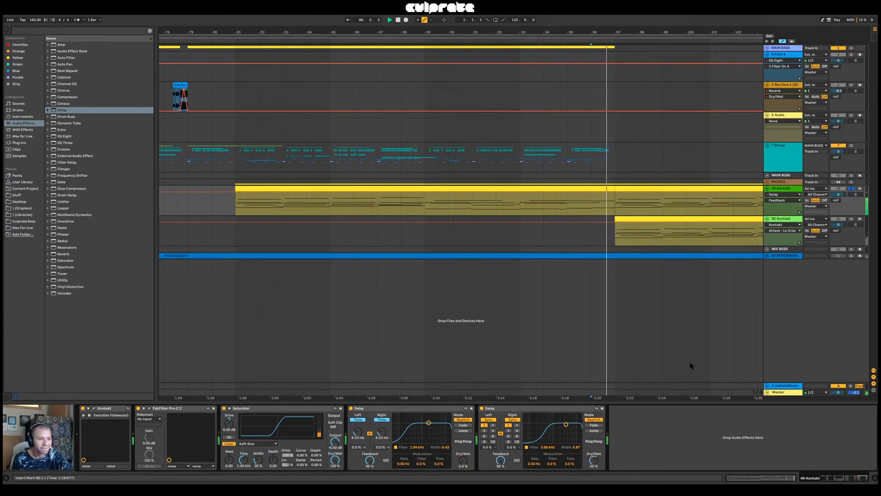
key("space")
Show the second Delay's Dry/Wet automation on 49-Kontakt again and play the transition into bar 97
right_click(594, 459)
left_click(610, 418)
right_click(595, 460)
left_click(626, 414)
key("space")
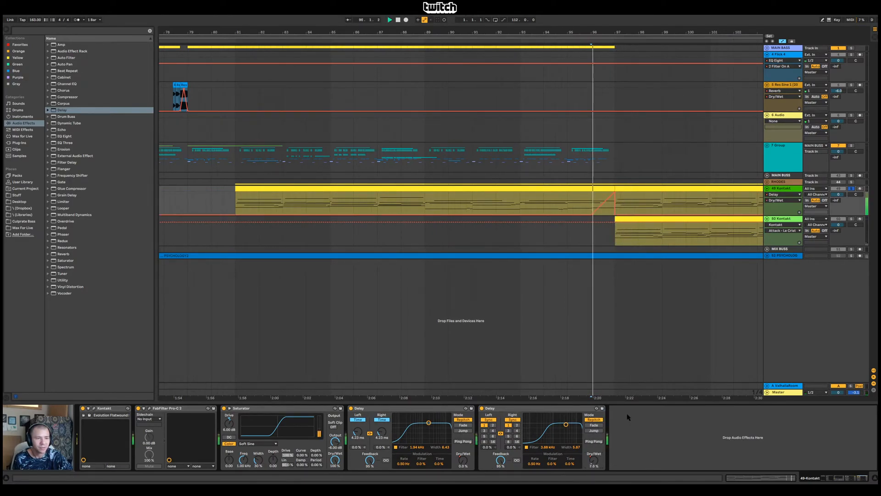
key("space")
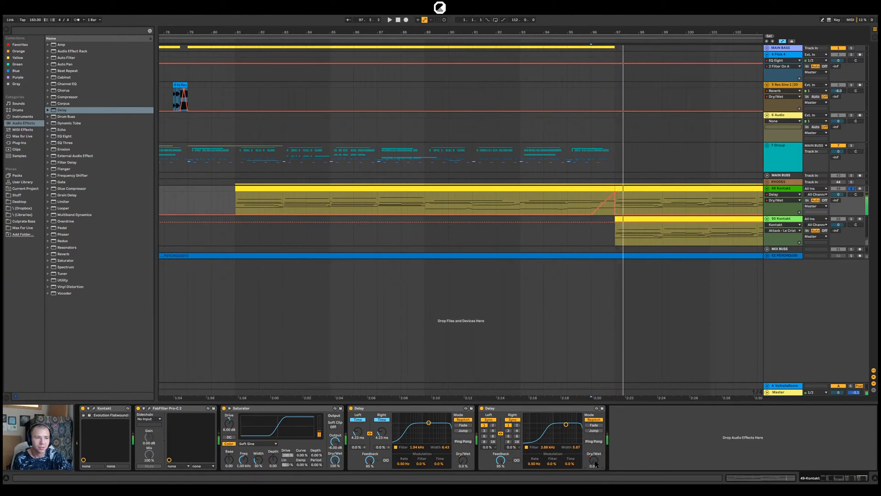
right_click(594, 460)
left_click(624, 421)
key("space")
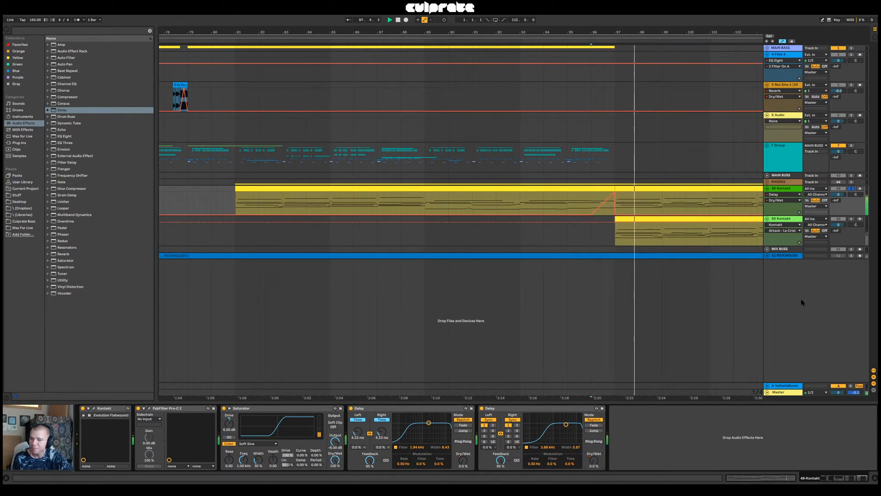
left_click(555, 198)
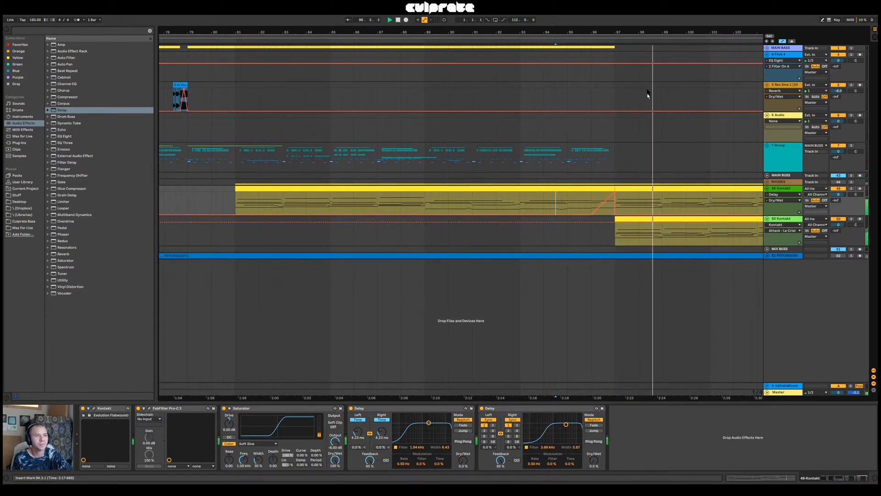
Copy the 50-Kontakt clip that starts at bar 97 so the duplicate spans bars 81 to 97
left_click_drag(627, 34, 453, 12)
left_click(452, 218)
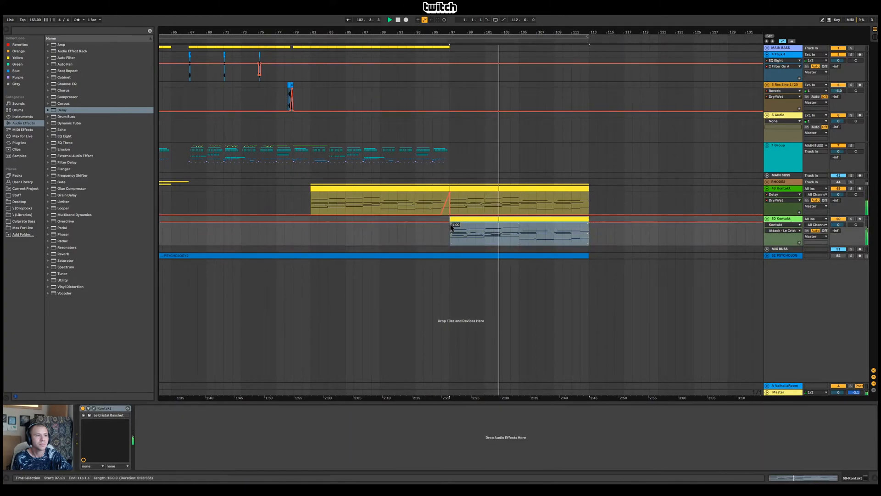
left_click_drag(508, 219, 356, 228)
Automate 50-Kontakt's Track Volume to rise from -inf dB at bar 95 to 0 dB at bar 97
left_click(783, 219)
left_click(841, 225)
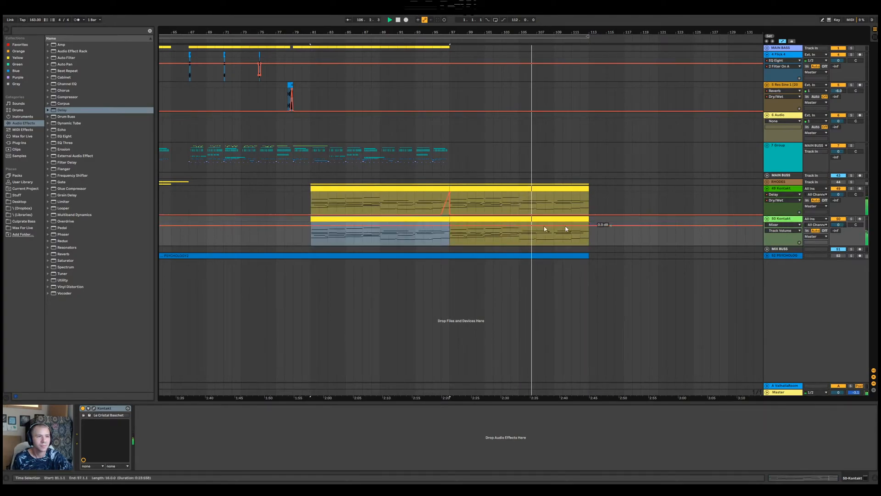
left_click(449, 225)
left_click_drag(437, 225, 437, 245)
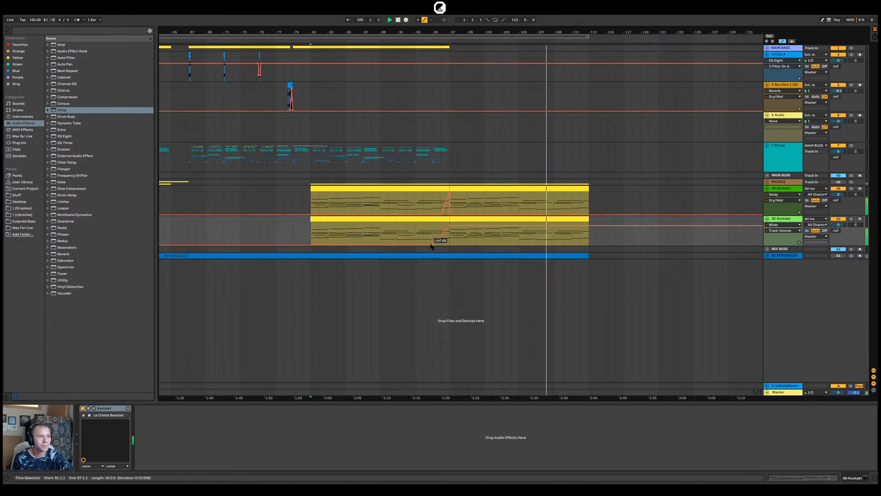
Trim the copied 50-Kontakt clip to start at bar 95, and play the fade-in from bar 93
left_click_drag(311, 230, 434, 229)
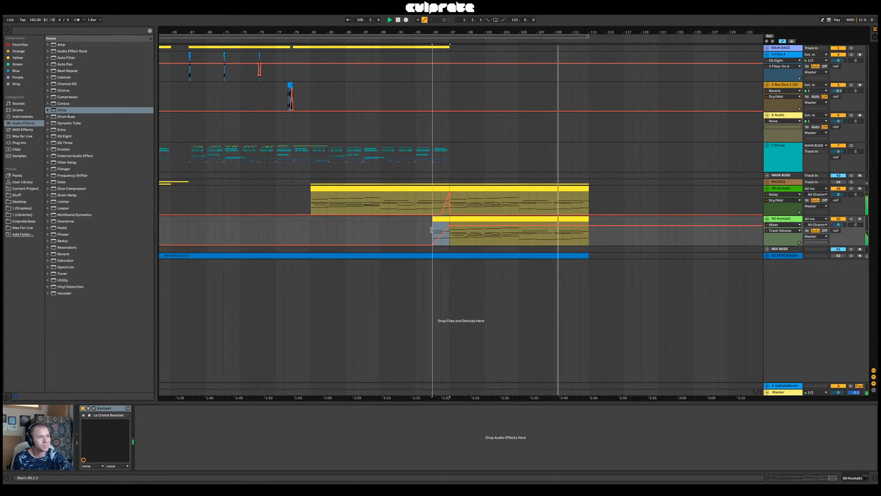
left_click(421, 235)
key("space")
key("space")
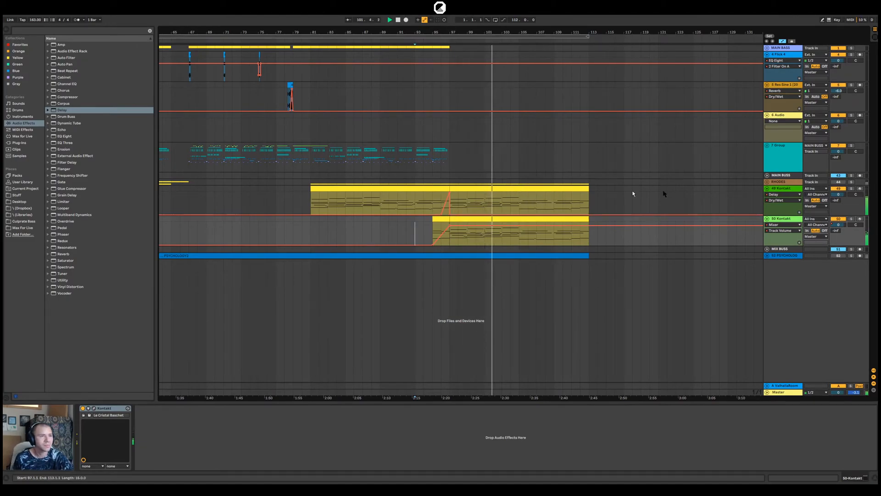
Unfold the RHODES group and play its tracks from bar 97
left_click(767, 182)
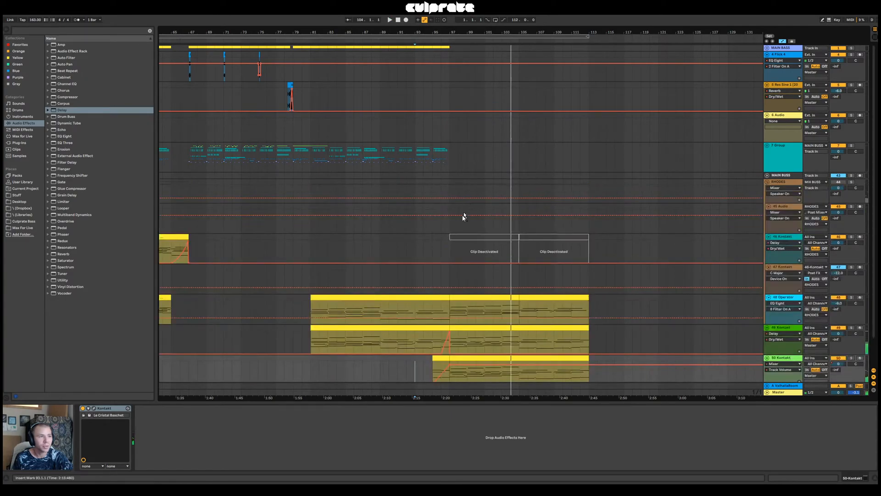
left_click(449, 281)
key("space")
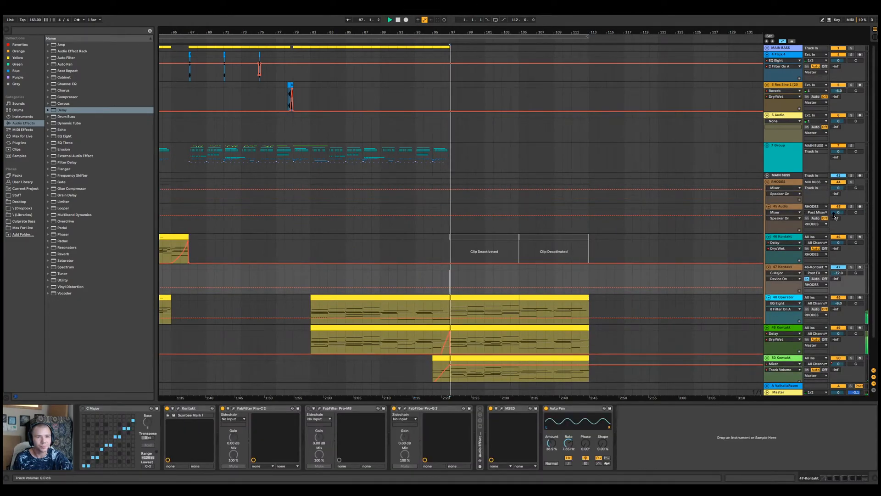
Try the passage from bar 93 without the two 48-Operator clips between bars 97 and 113, and undo their deletion
left_click(499, 299)
key("Delete")
left_click(544, 297)
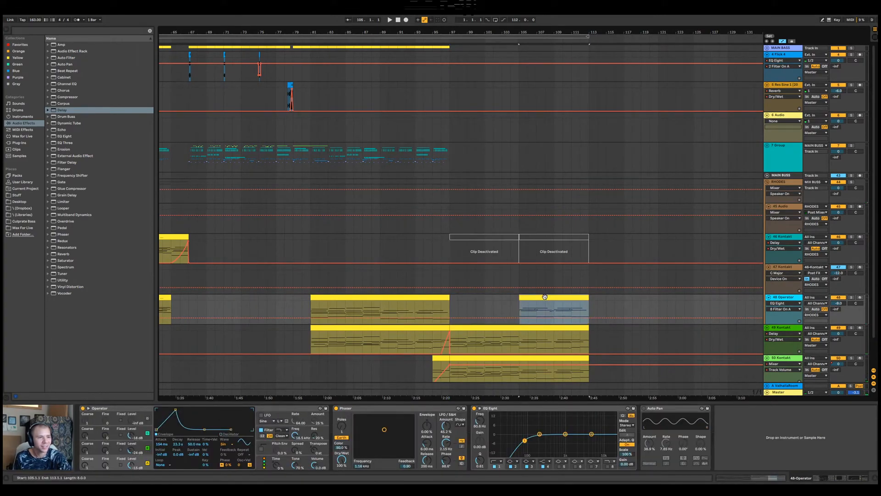
key("Delete")
left_click(416, 308)
key("space")
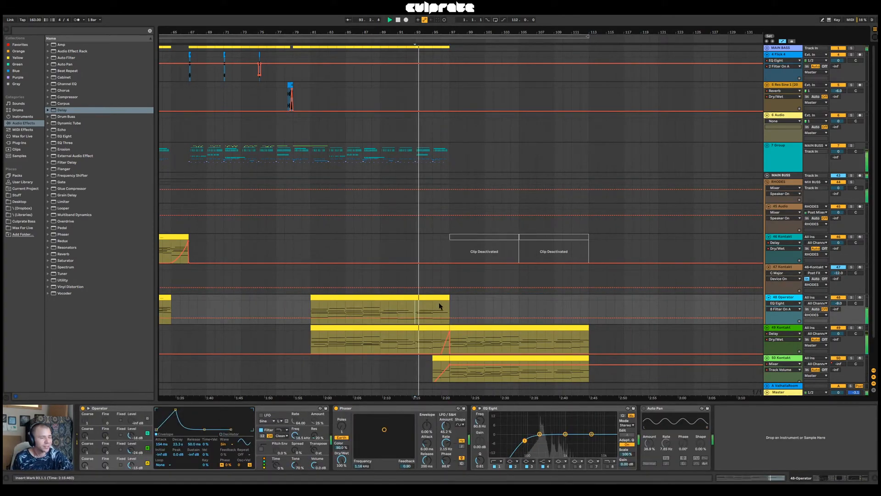
left_click_drag(464, 32, 465, 14)
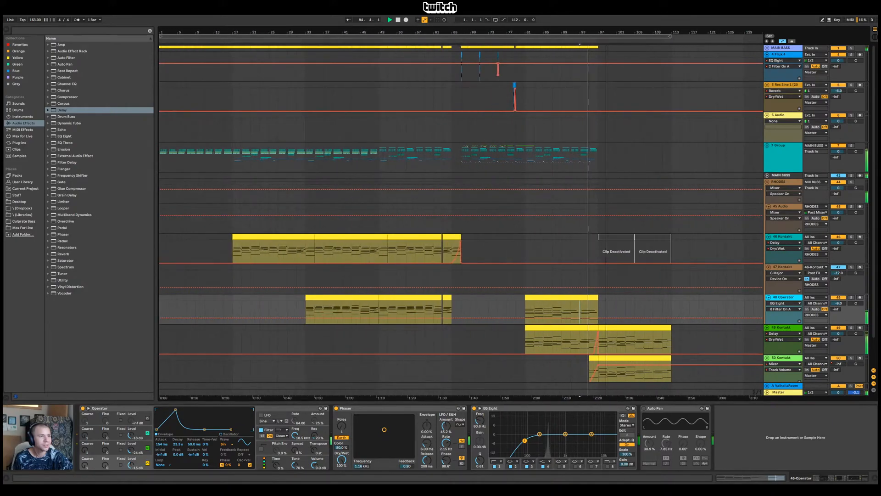
key("ctrl+z")
key("ctrl+z")
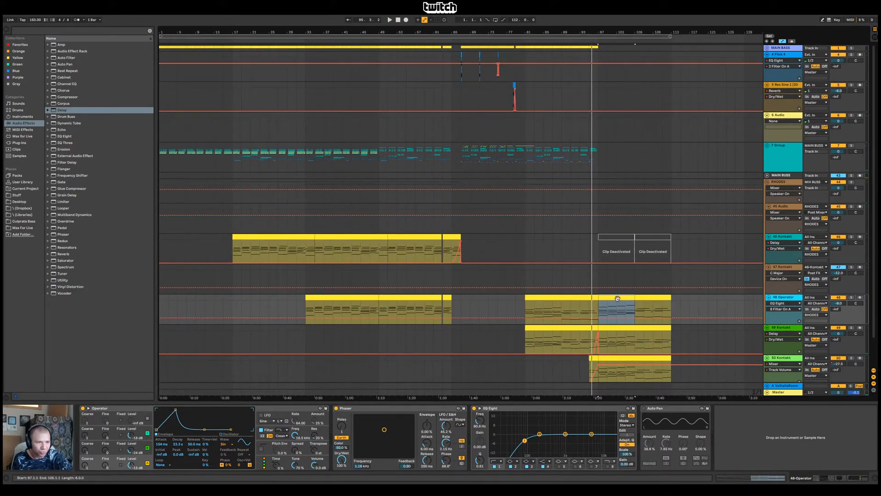
Play the 48-Operator part from bar 81
left_click(531, 297)
key("space")
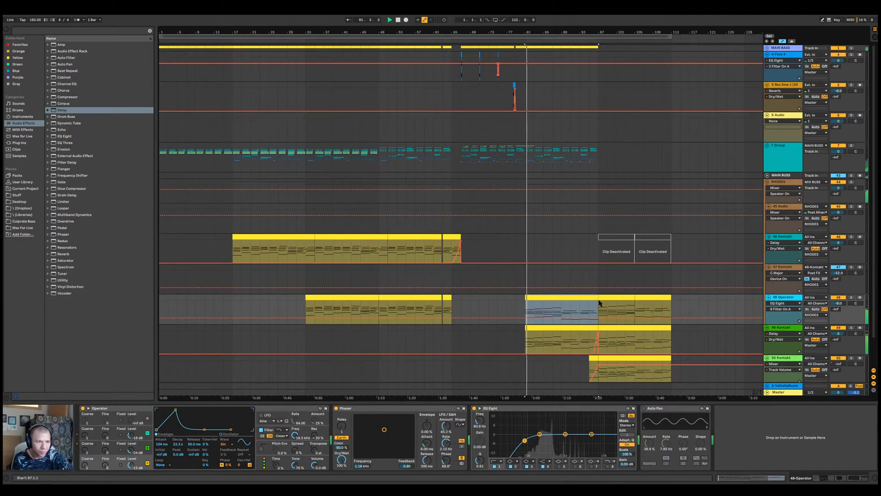
left_click(539, 298)
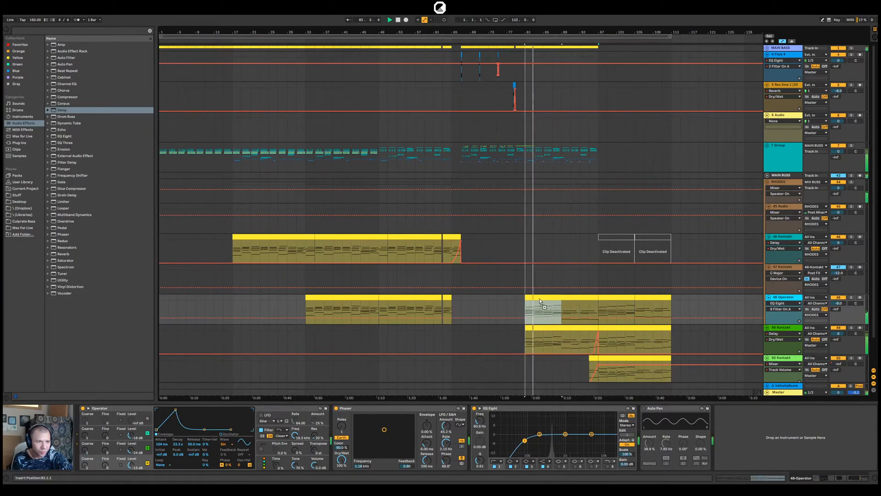
Remove the two 48-Operator clips between bars 97 and 113
left_click(622, 298)
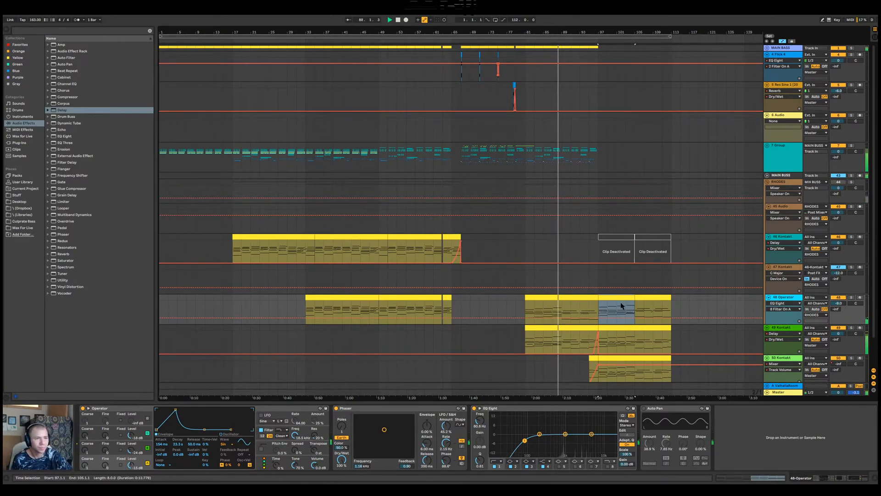
key("ctrl+z")
left_click_drag(620, 299, 622, 265)
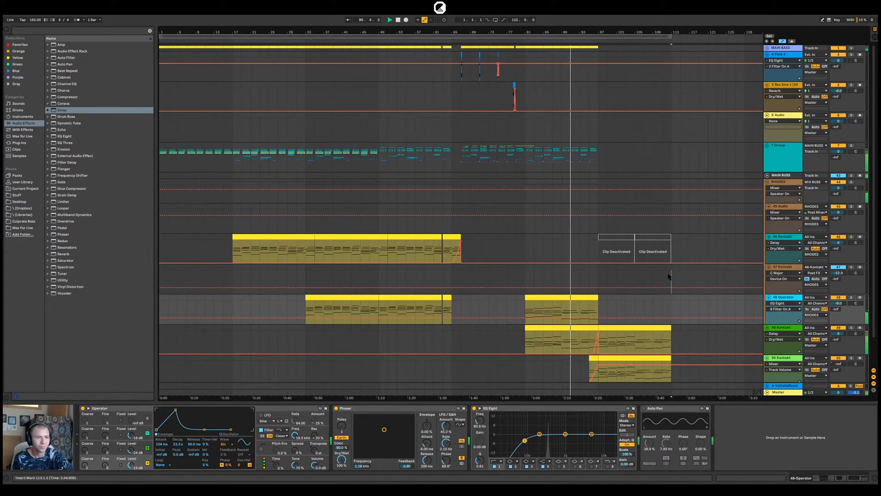
Fold the RHODES group, place the insert marker at bar 97, and stop playback after hearing the new section
left_click(673, 279)
left_click(767, 182)
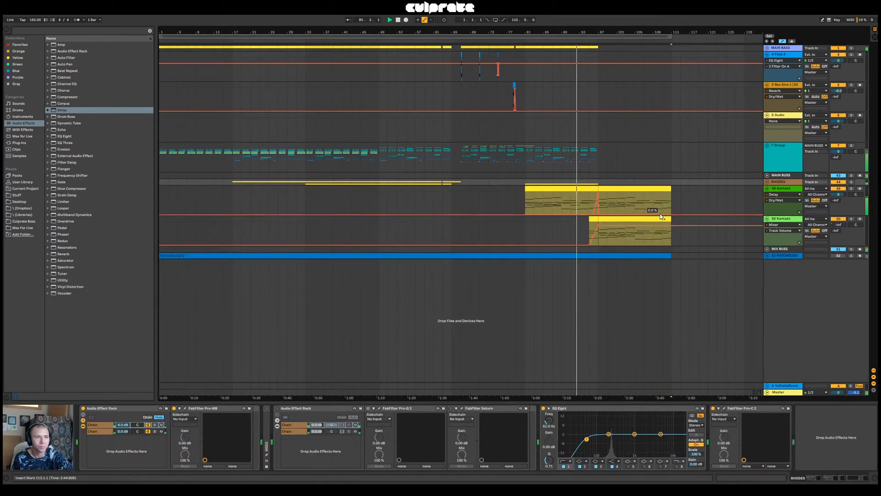
left_click(599, 183)
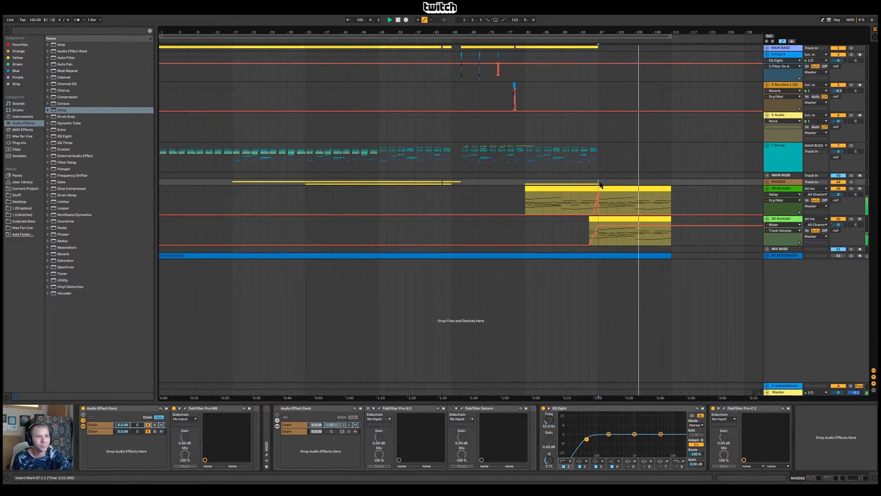
key("space")
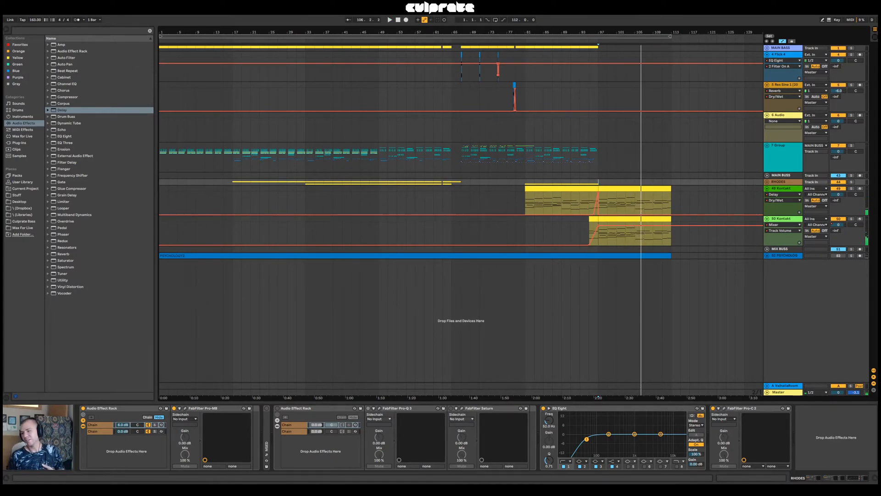
right_click(837, 426)
mouse_move(840, 423)
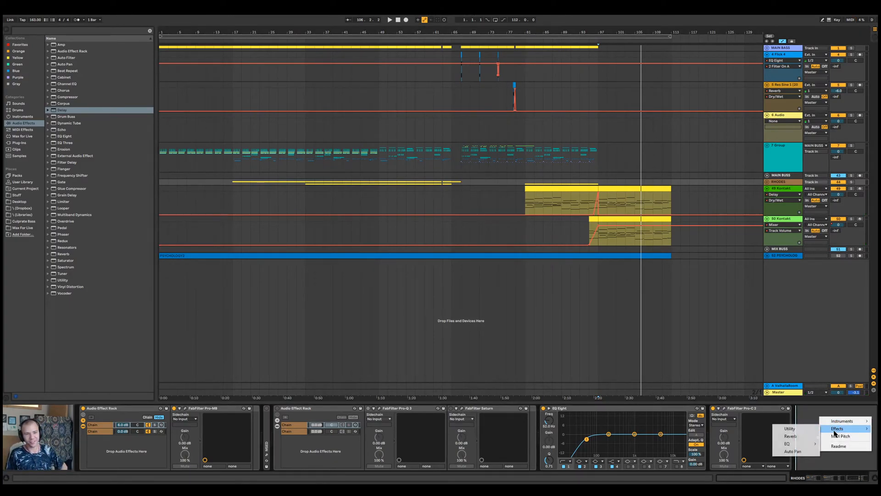
left_click(572, 222)
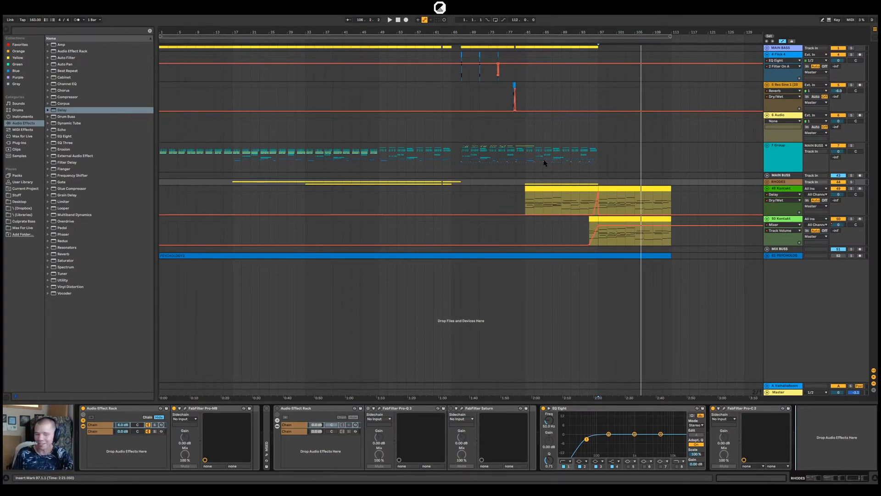
Open the 49-Kontakt clip between bars 97 and 113 in the note editor and try to remove a group of its notes
double_click(610, 190)
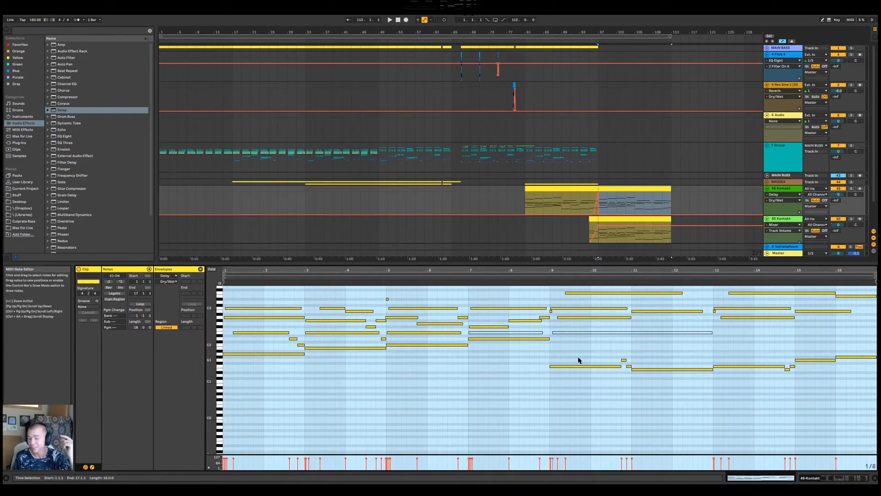
left_click(468, 391)
double_click(497, 375)
left_click_drag(507, 377, 508, 381)
key("Delete")
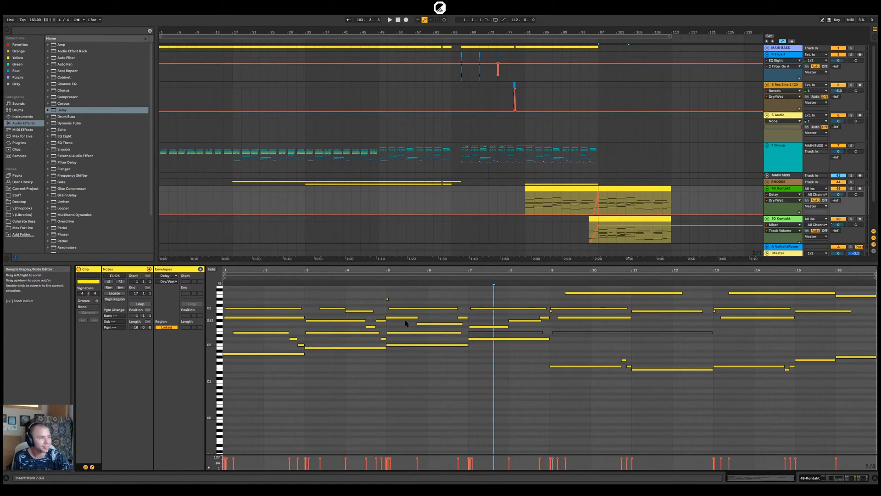
left_click(766, 189)
left_click(768, 196)
left_click(767, 195)
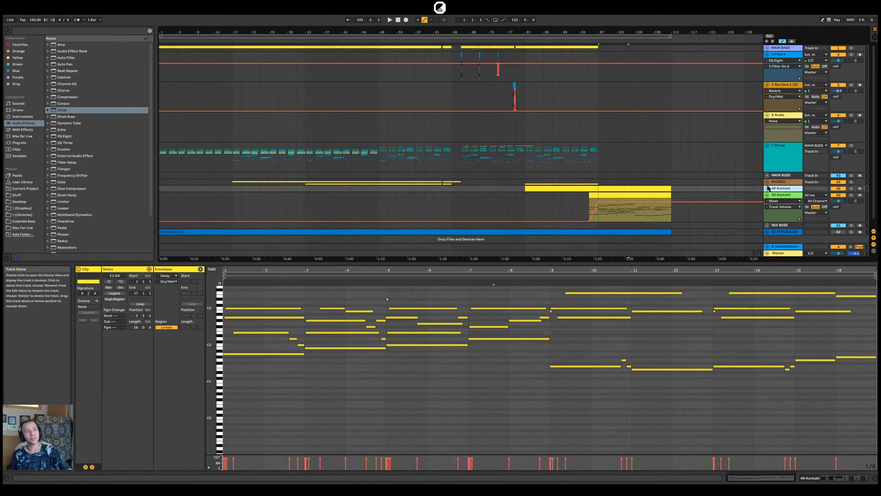
left_click(767, 189)
left_click(641, 189)
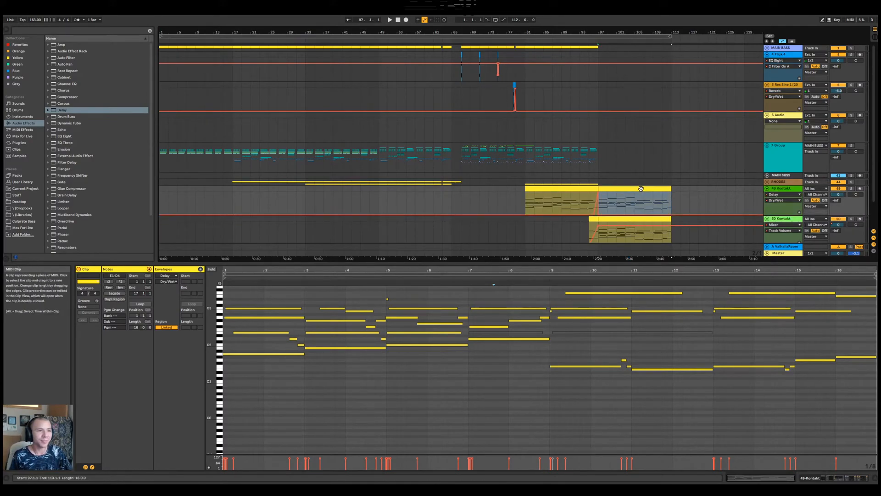
left_click(612, 38)
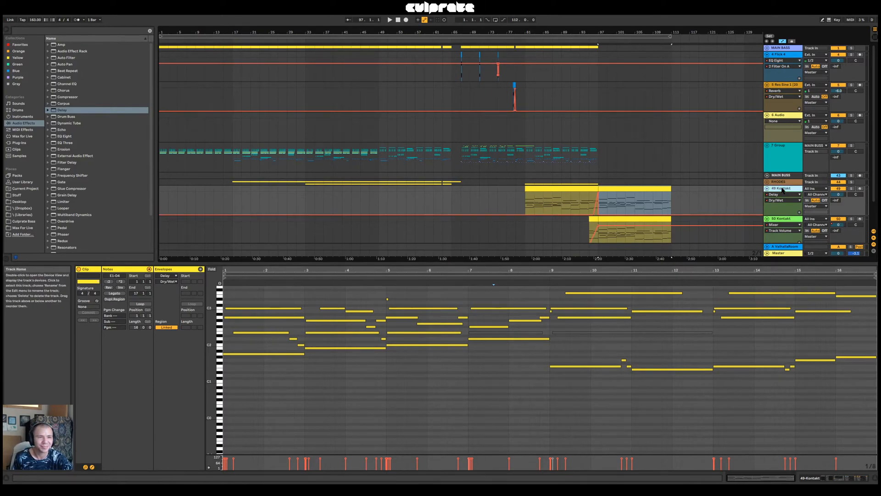
Play the Le Cristal Baschet fade-in from bar 95 into the new section, and stop playback with the 49-Kontakt clip selected
scroll(758, 188, "down", 1)
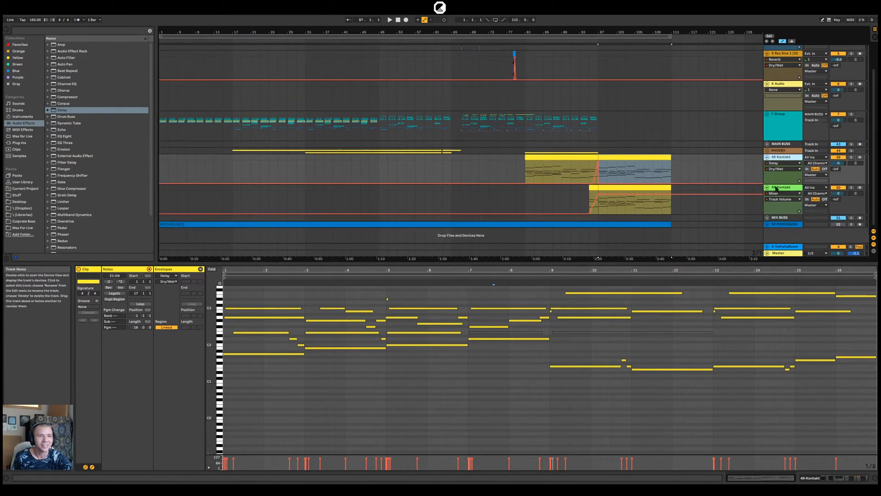
left_click_drag(698, 264, 688, 413)
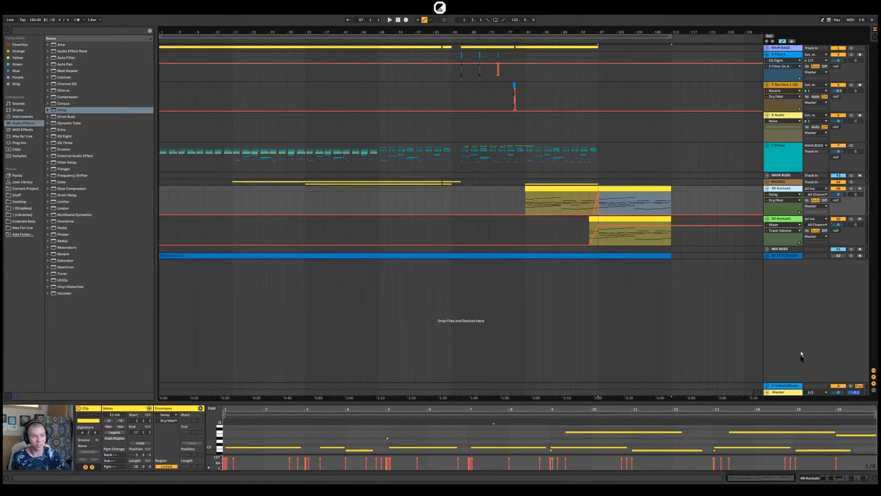
left_click(782, 392)
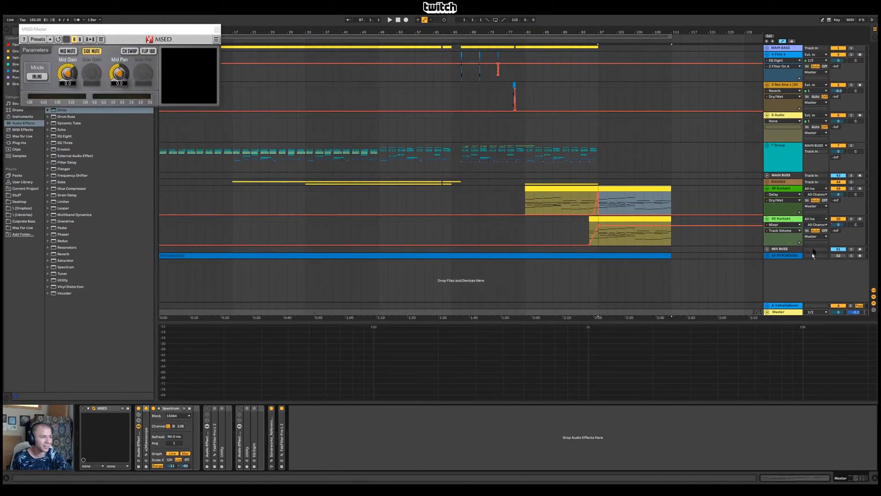
left_click(789, 219)
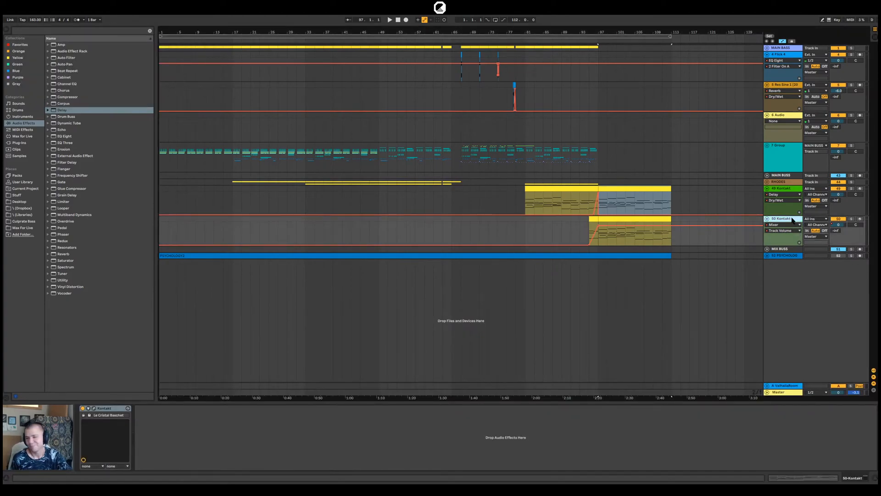
left_click(595, 221)
key("space")
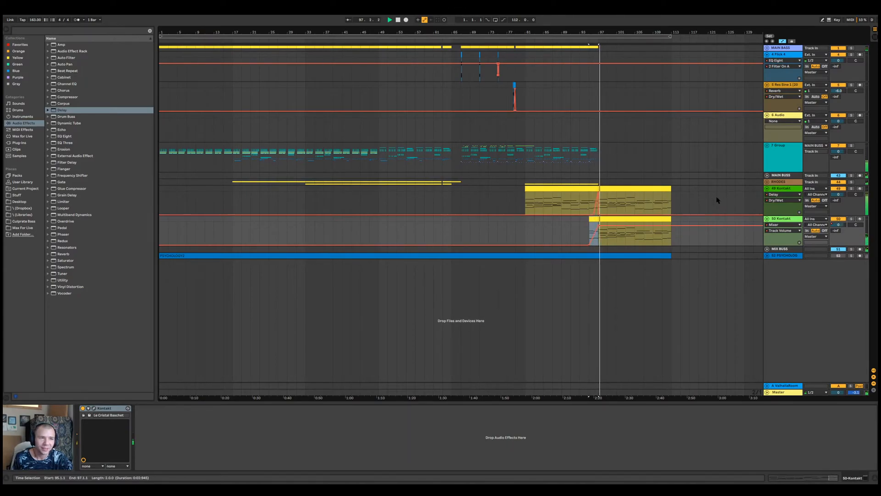
left_click(646, 189)
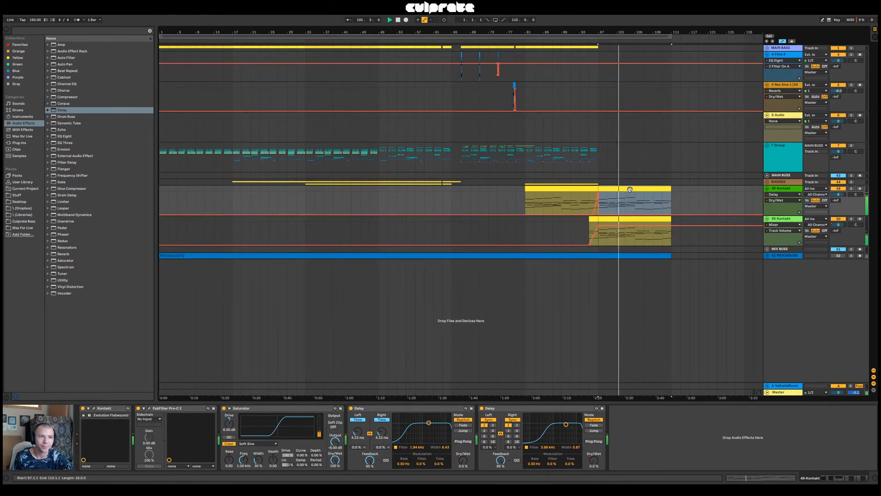
key("space")
Insert a new MIDI track below 49-Kontakt and load the Kontakt VST plug-in onto it
left_click(777, 190)
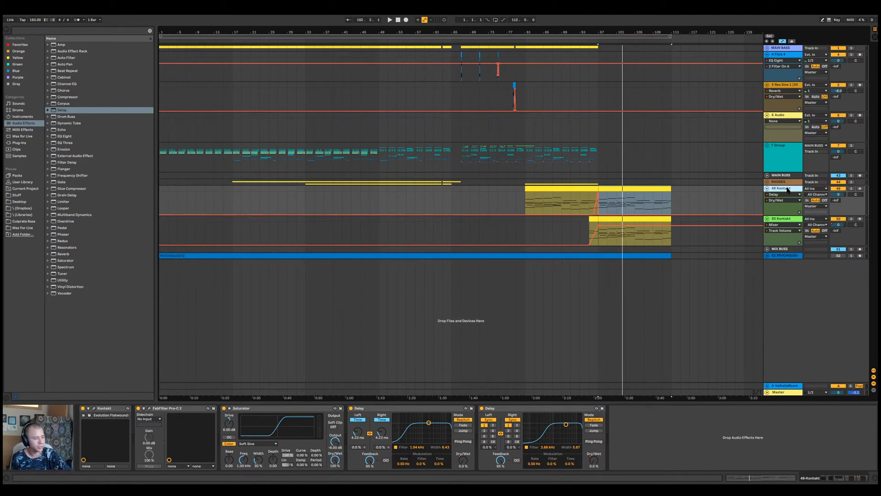
key("ctrl+shift+t")
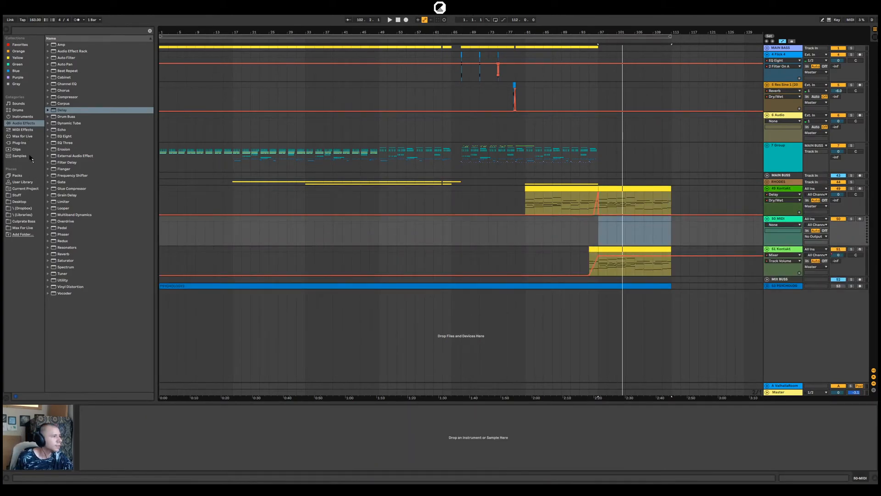
left_click(19, 142)
left_click(48, 46)
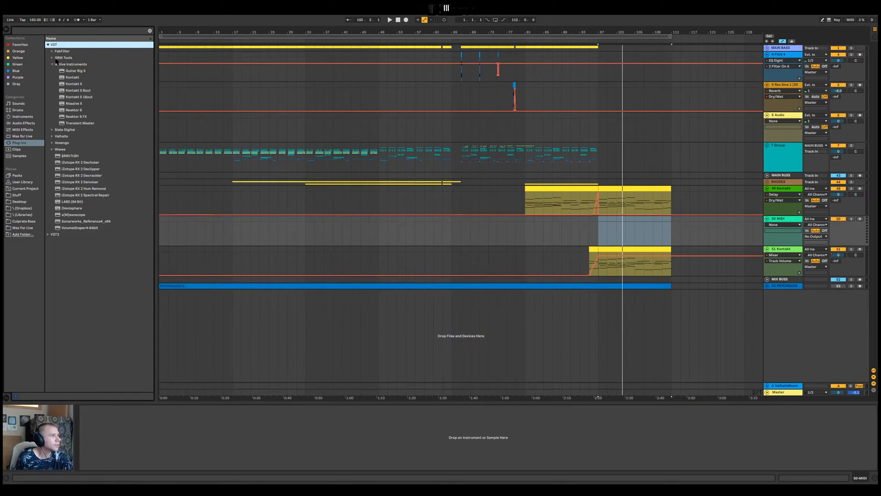
left_click_drag(74, 84, 602, 272)
left_click_drag(639, 238, 638, 234)
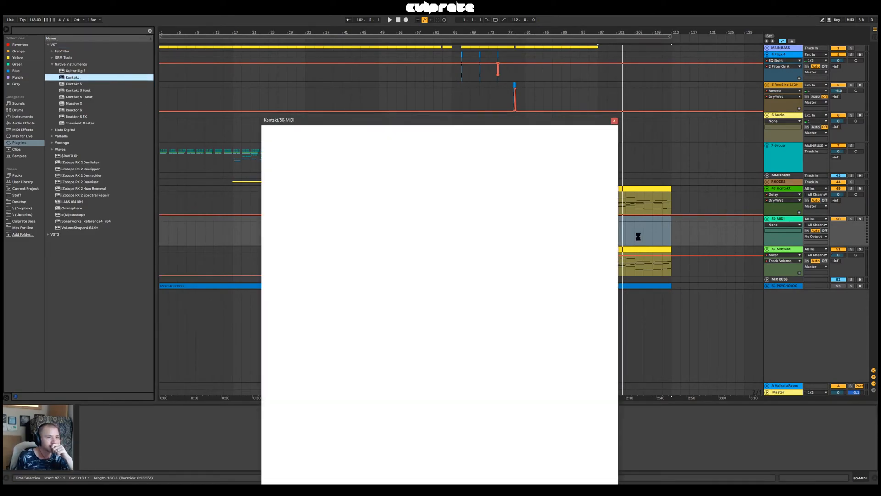
Find the Evolution Songwriter library in Kontakt and load the Evolution Songwriter.nki instrument
scroll(355, 258, "down", 6)
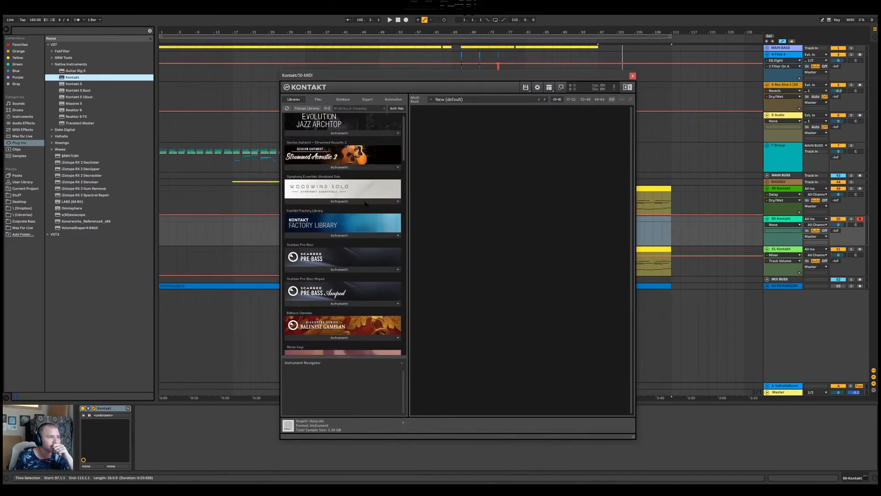
scroll(355, 258, "down", 3)
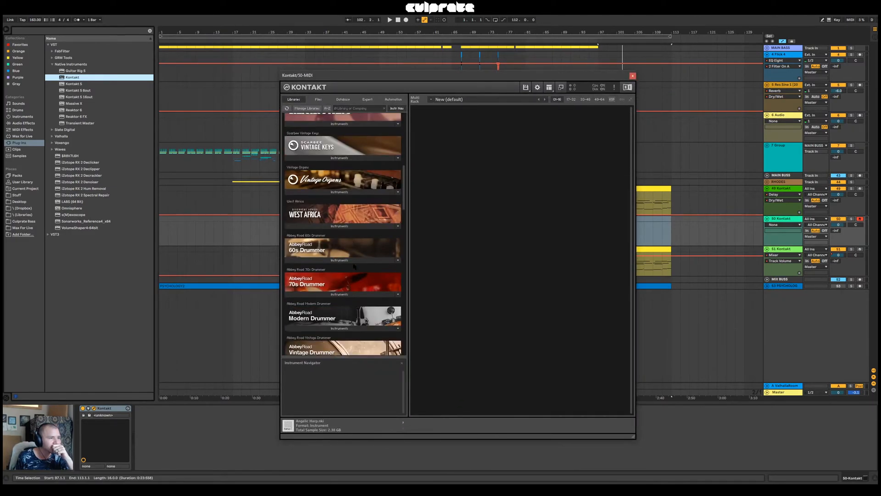
scroll(354, 272, "down", 15)
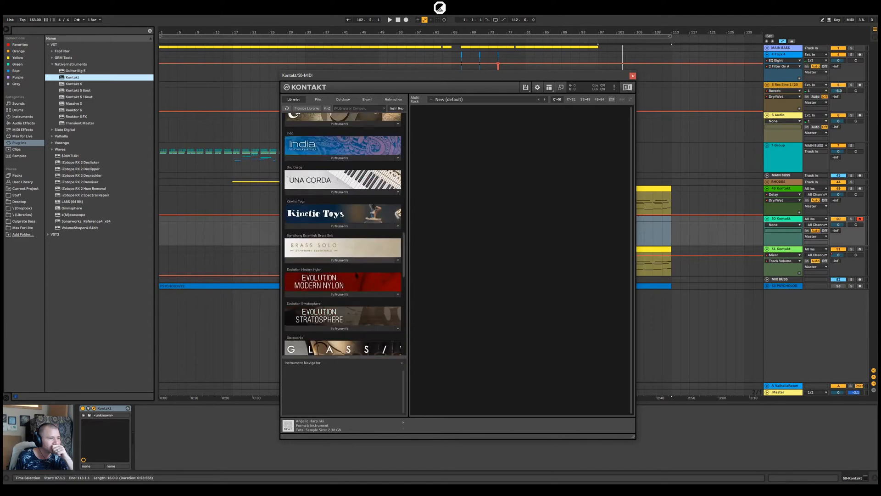
scroll(354, 281, "down", 4)
scroll(364, 286, "up", 2)
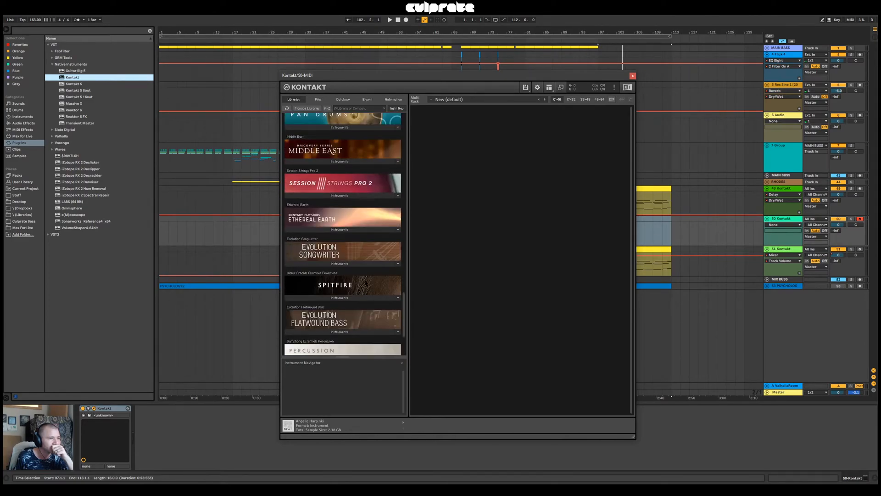
left_click(349, 264)
double_click(330, 272)
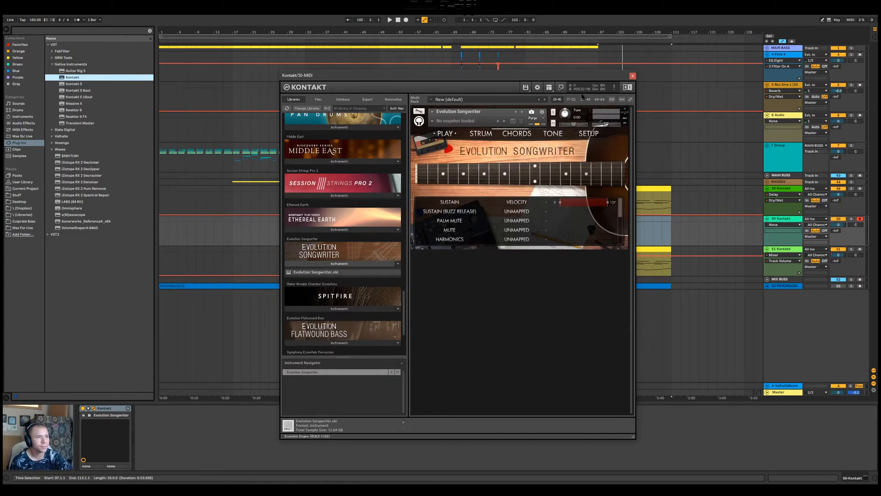
Unmap the Sustain articulation in Evolution Songwriter and map Palm Mute to Velocity
left_click_drag(572, 78, 561, 79)
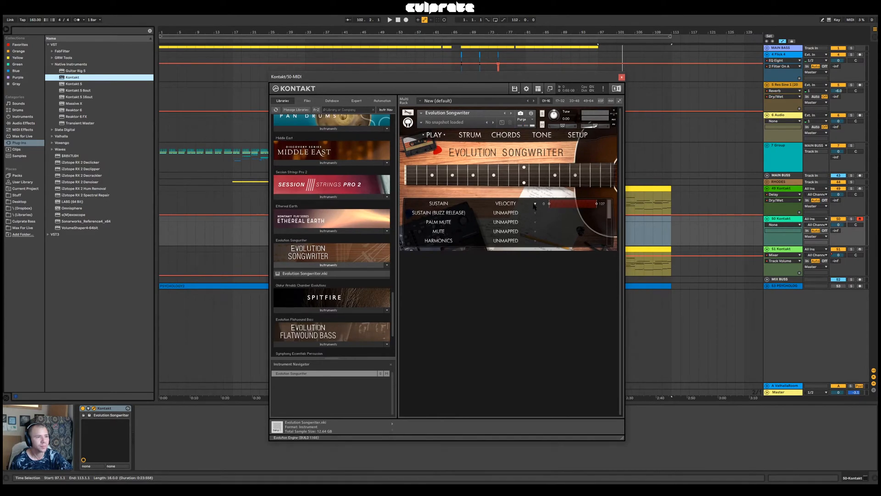
left_click(535, 206)
left_click(516, 214)
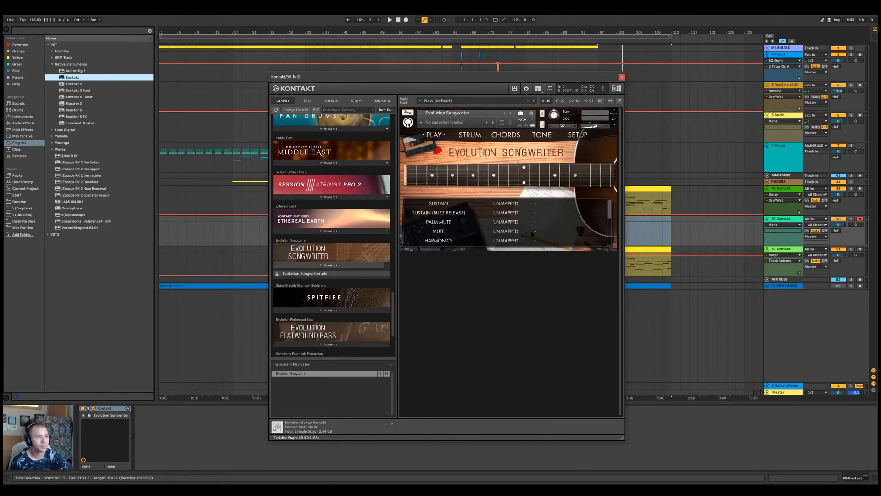
left_click(535, 222)
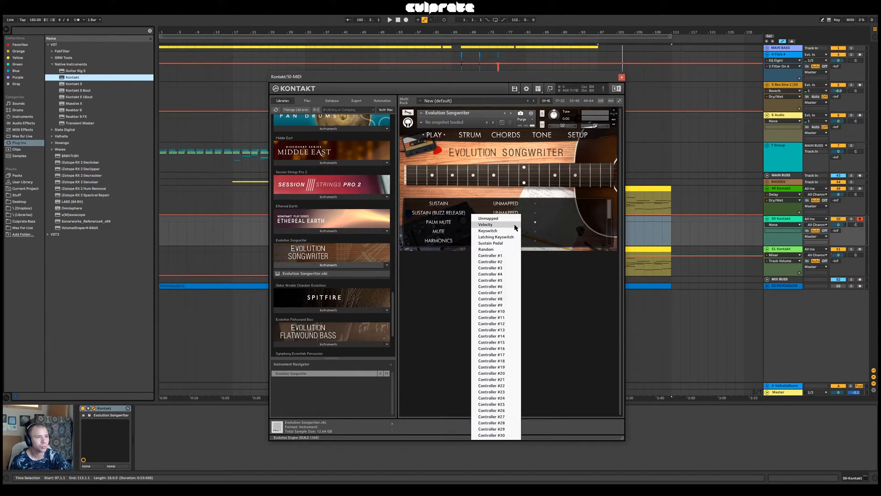
left_click(516, 227)
Copy the 49-Kontakt clip between bars 97 and 113 onto the Evolution Songwriter track, and play that track soloed with record arm off
left_click(645, 187)
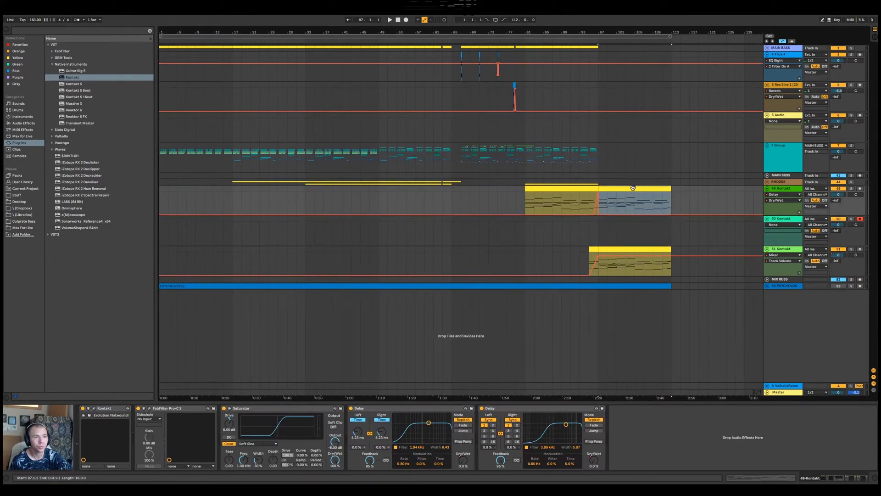
left_click(637, 216)
left_click_drag(637, 217, 637, 217)
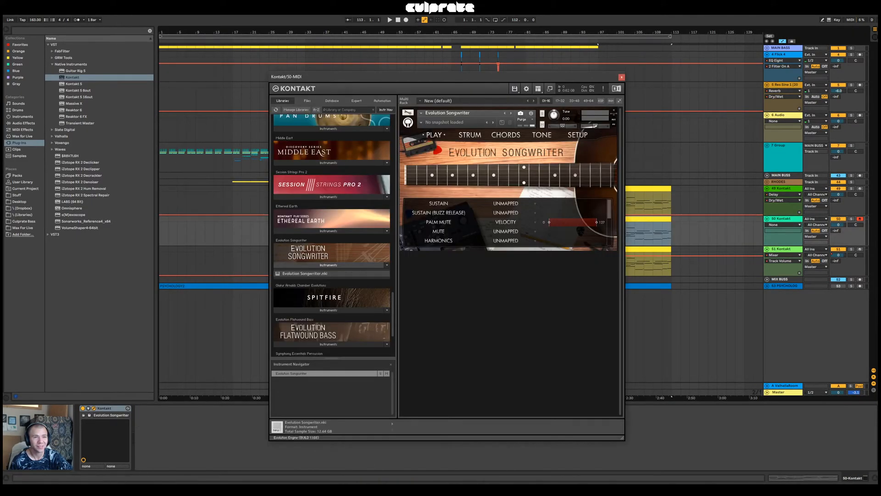
left_click(851, 219)
key("space")
left_click(860, 219)
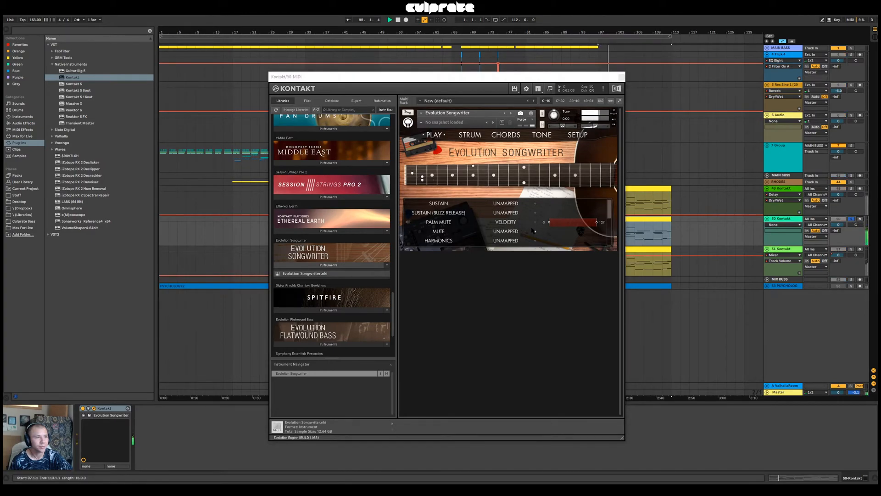
Unmap the Palm Mute articulation and map Mute to Velocity while the guitar part plays
left_click(535, 222)
left_click(514, 223)
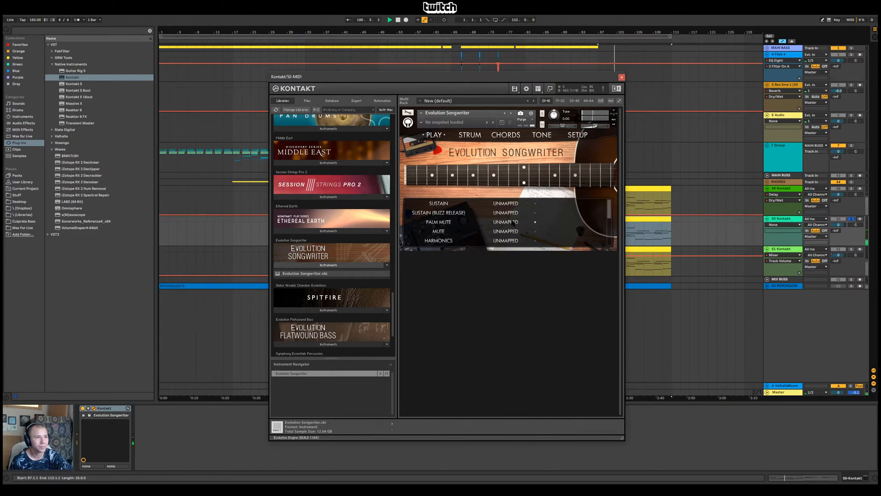
left_click(534, 231)
left_click(510, 227)
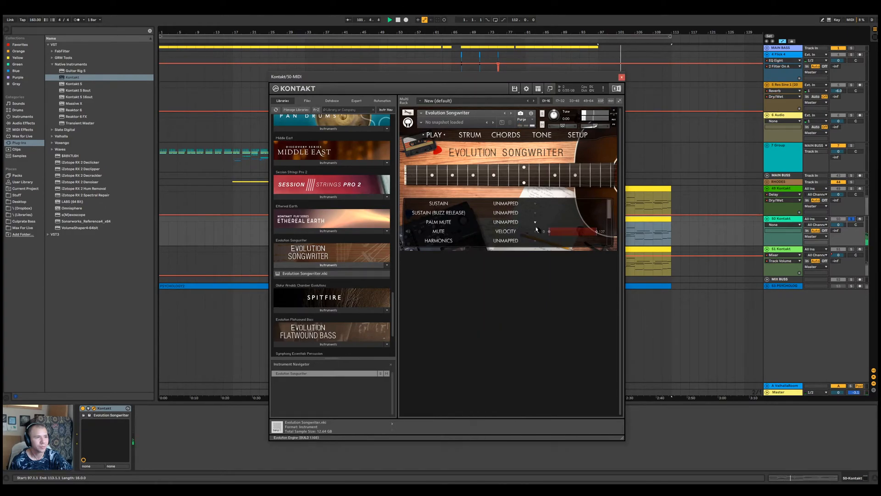
left_click(650, 219)
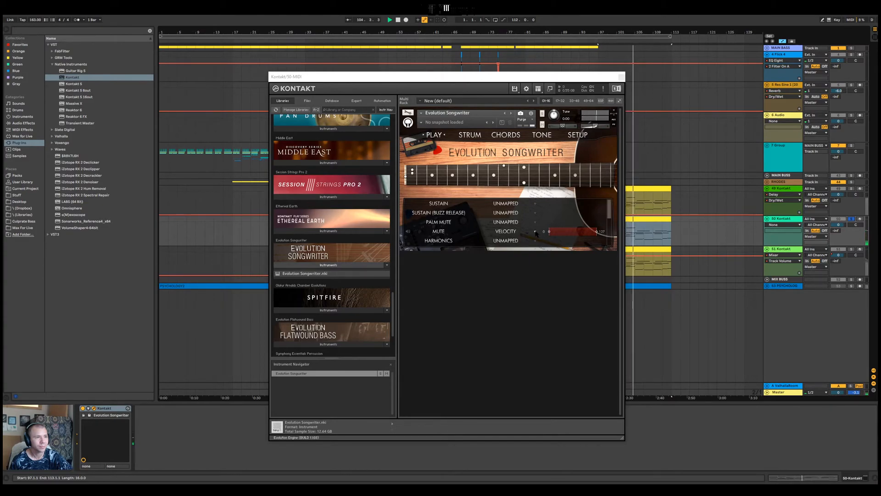
left_click(535, 231)
left_click(487, 224)
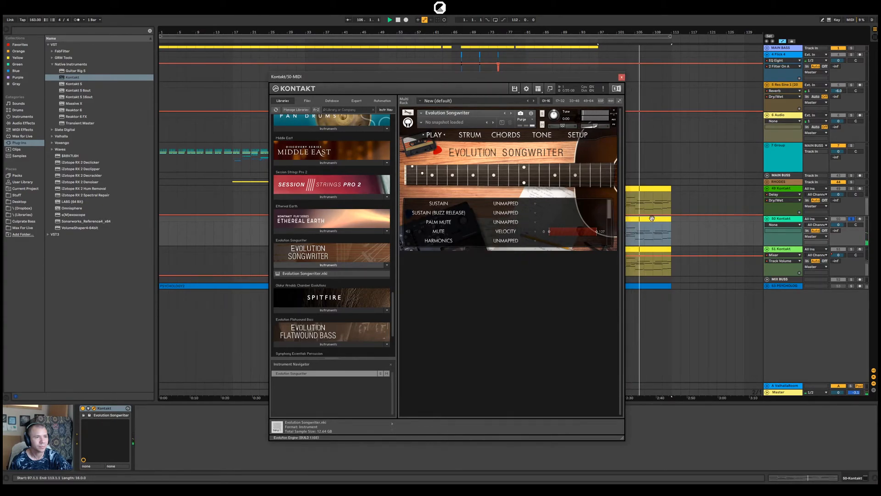
Unsolo the Evolution Songwriter track to hear it with the other parts, and close the Kontakt window
left_click(652, 218)
left_click(851, 219)
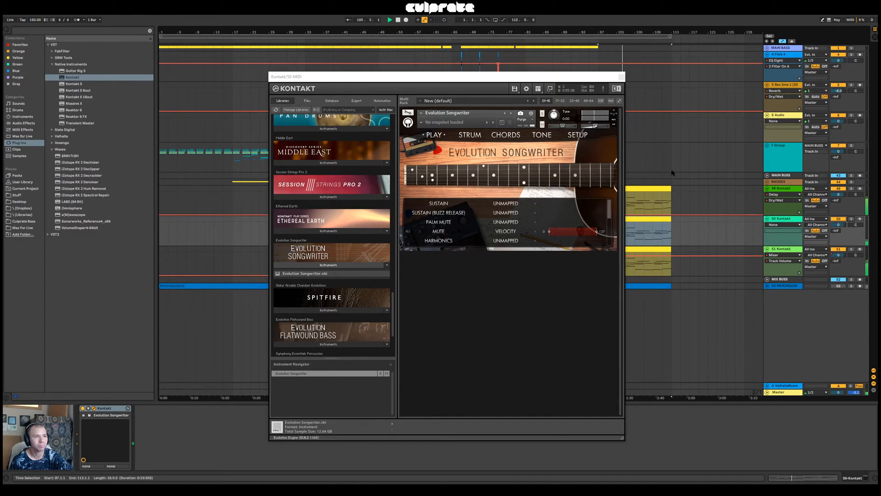
left_click(621, 77)
Try the Evolution Songwriter track at -6.0 dB, replay from bar 97, and reset its volume to 0 dB
left_click(846, 231)
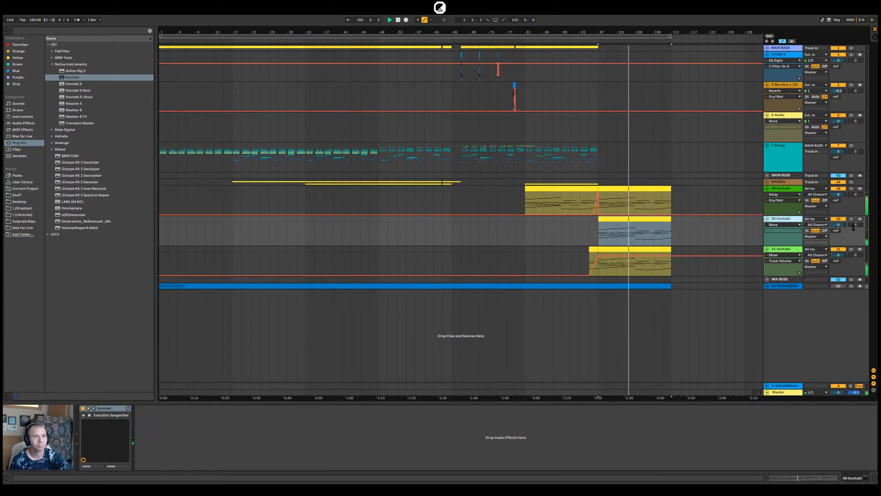
mouse_move(847, 226)
left_mouse_down()
mouse_move(847, 236)
mouse_move(838, 231)
left_mouse_up()
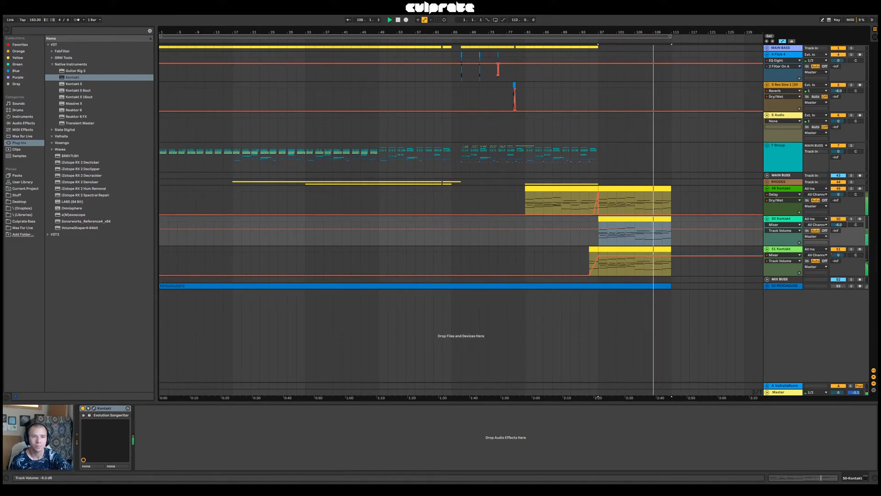
key("space")
key("space")
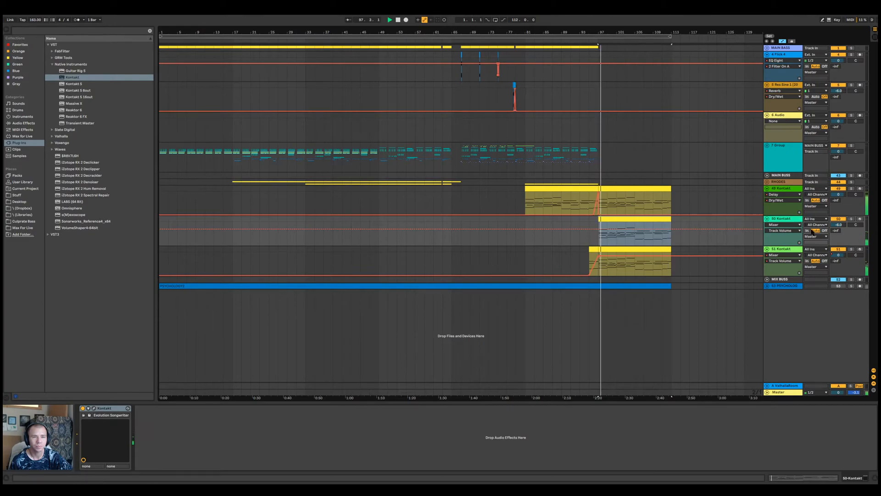
double_click(838, 226)
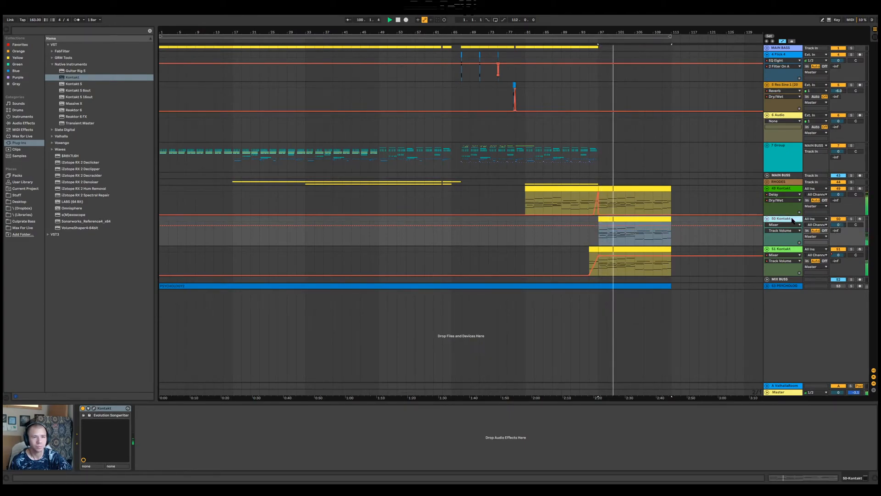
Reopen the Evolution Songwriter instrument, unmap the Mute articulation and try Harmonics mapped to Velocity
left_click(94, 408)
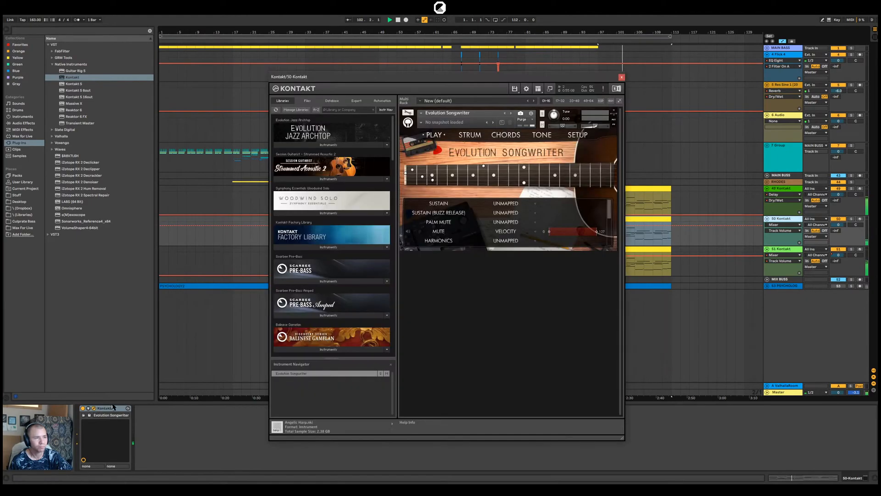
left_click(536, 233)
left_click(507, 219)
left_click(535, 241)
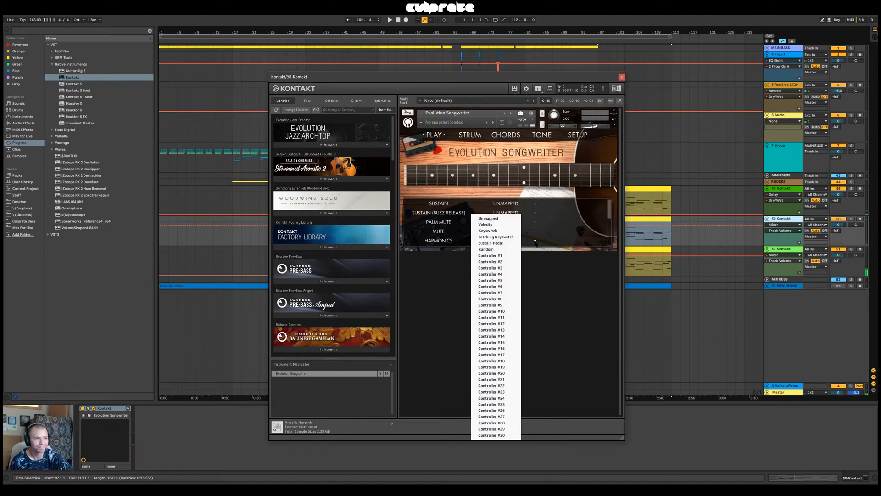
left_click(485, 225)
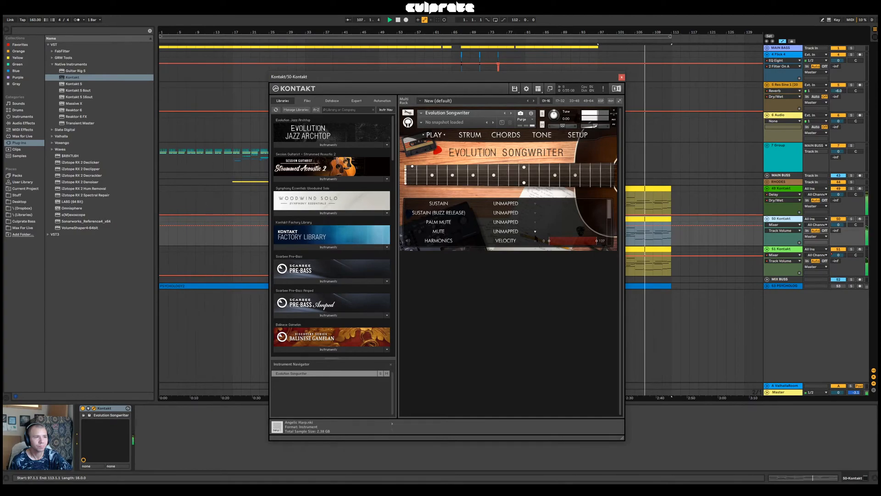
Try the Buzz Trill articulation mapped to Velocity and unmap Harmonics
scroll(505, 222, "down", 3)
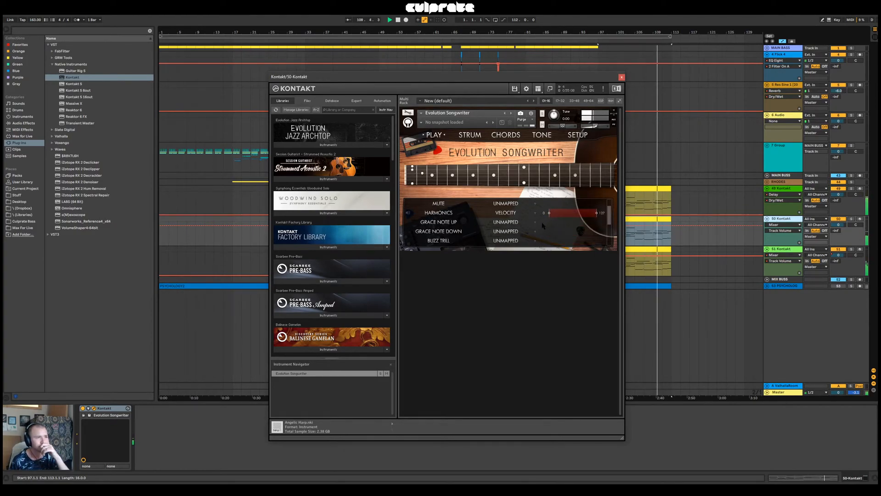
left_click(536, 241)
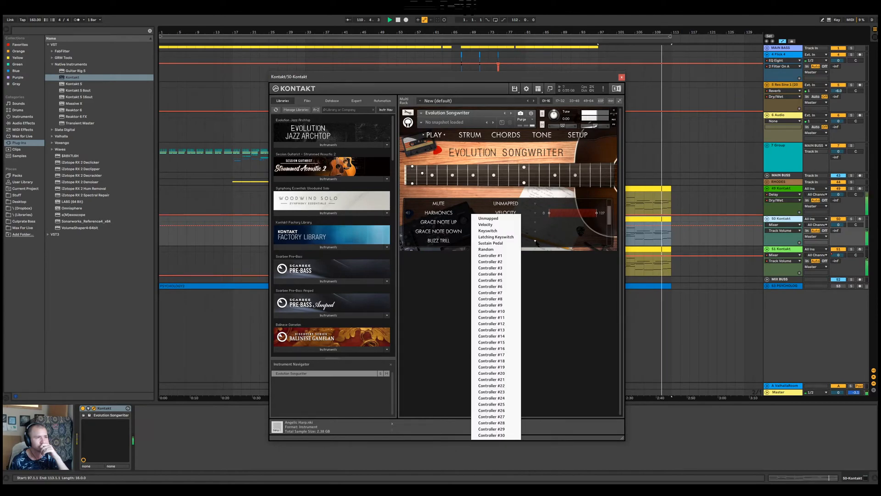
left_click(505, 227)
left_click(534, 213)
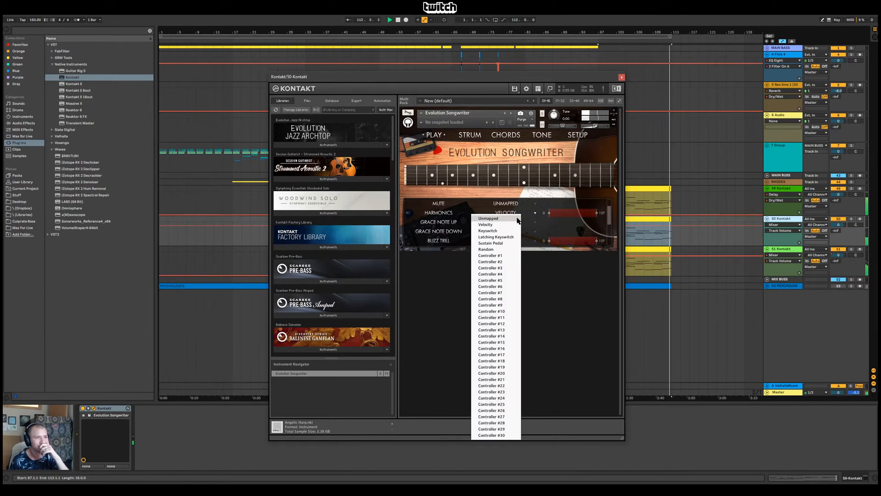
left_click(517, 221)
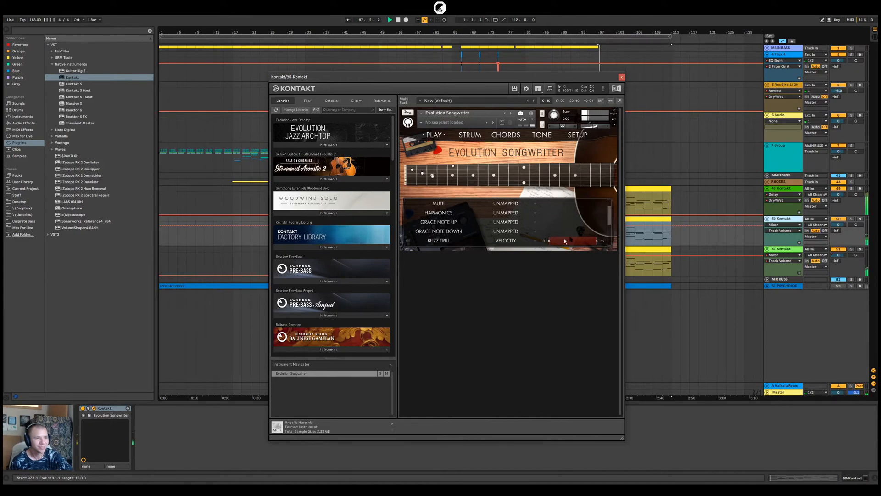
Solo the Evolution Songwriter track, unmap Buzz Trill, and map Mute back to Velocity
left_click(653, 220)
left_click(851, 219)
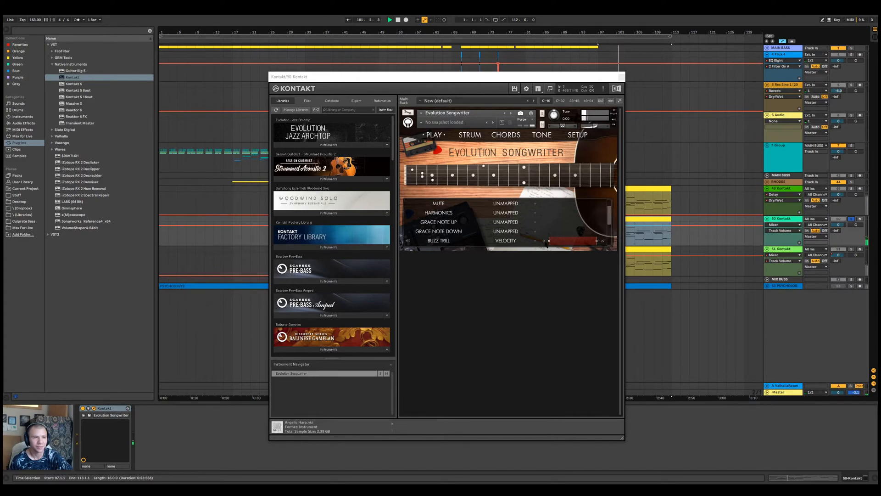
left_click(535, 241)
left_click(511, 219)
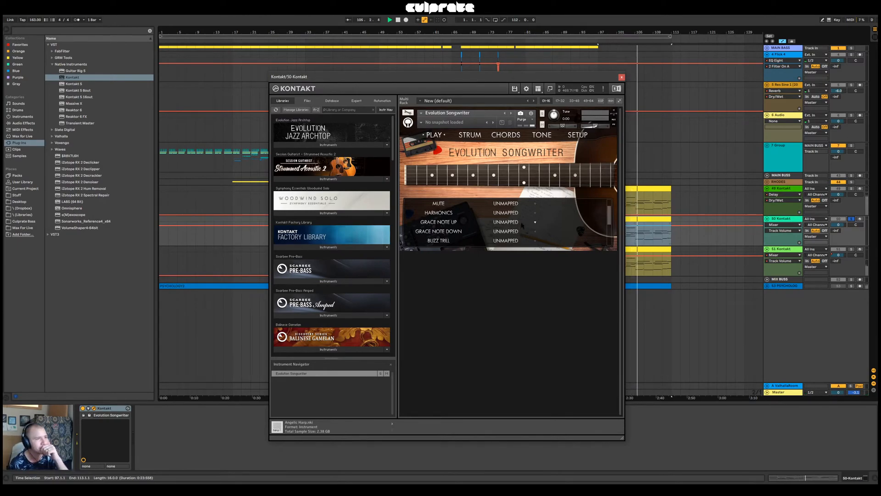
left_click(535, 204)
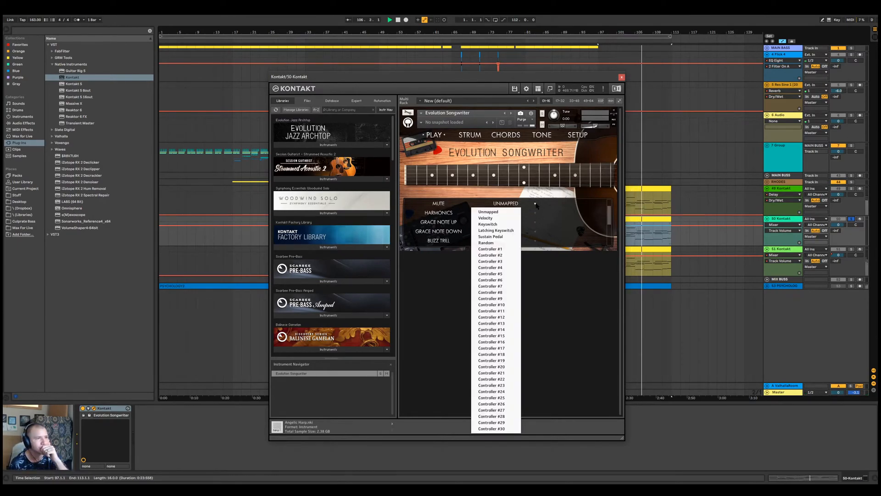
left_click(486, 218)
scroll(536, 216, "up", 3)
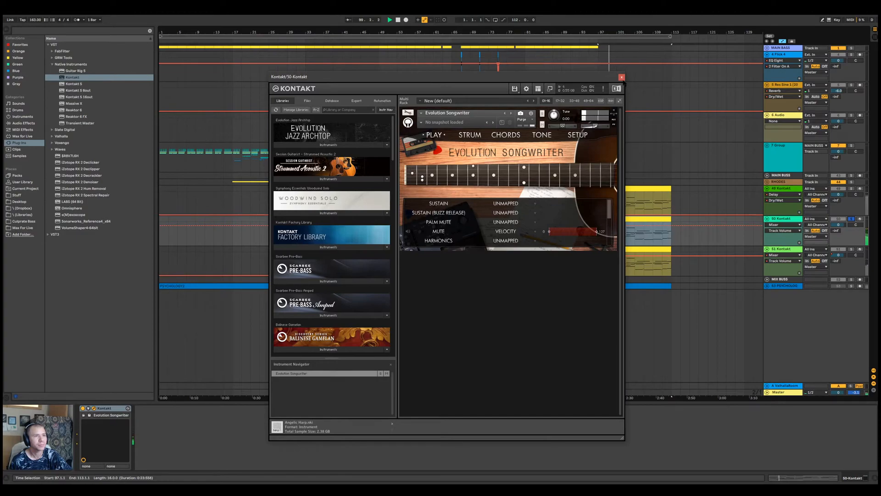
left_click(621, 77)
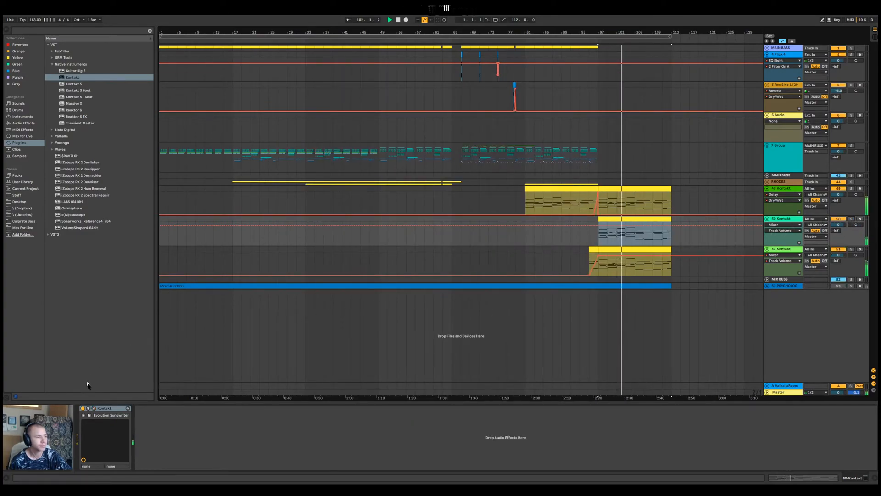
Set Multitracking to Double Track in the Evolution Songwriter setup, and close the Kontakt window
left_click(94, 408)
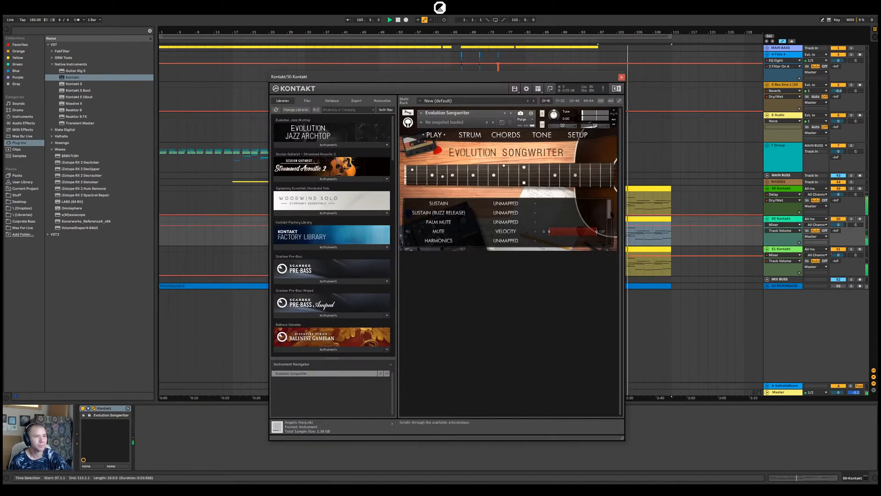
left_click(578, 136)
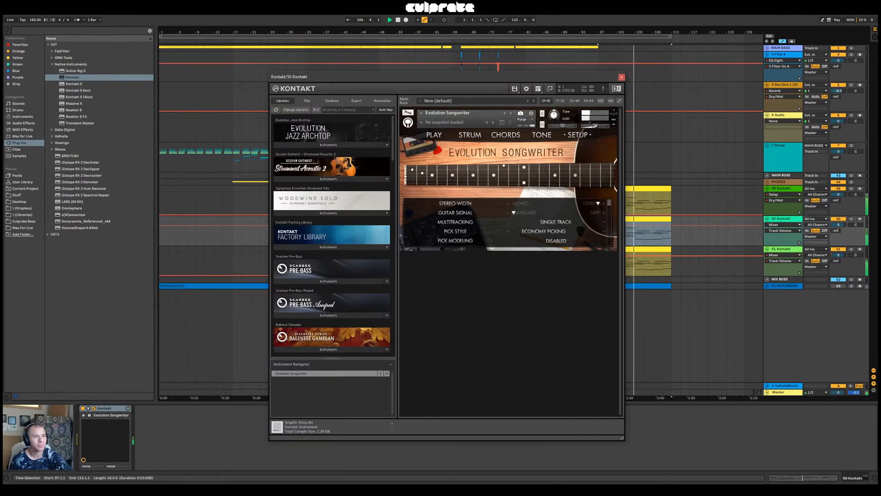
left_click(542, 223)
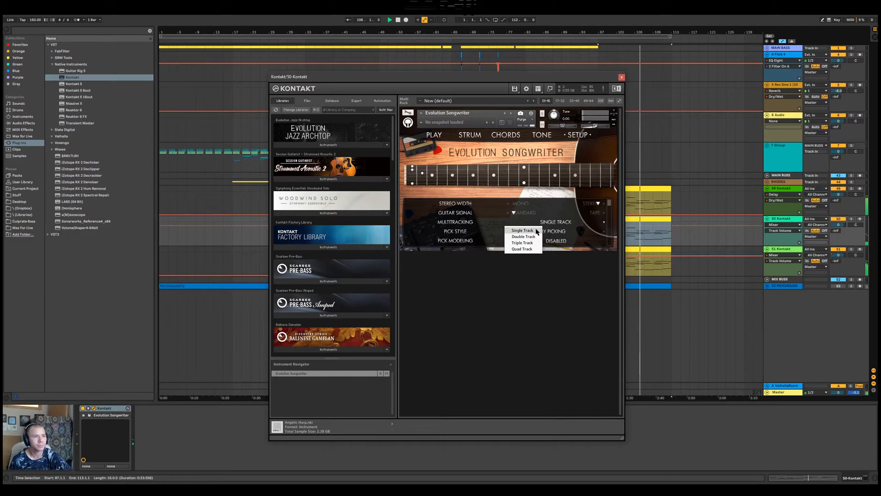
left_click(523, 237)
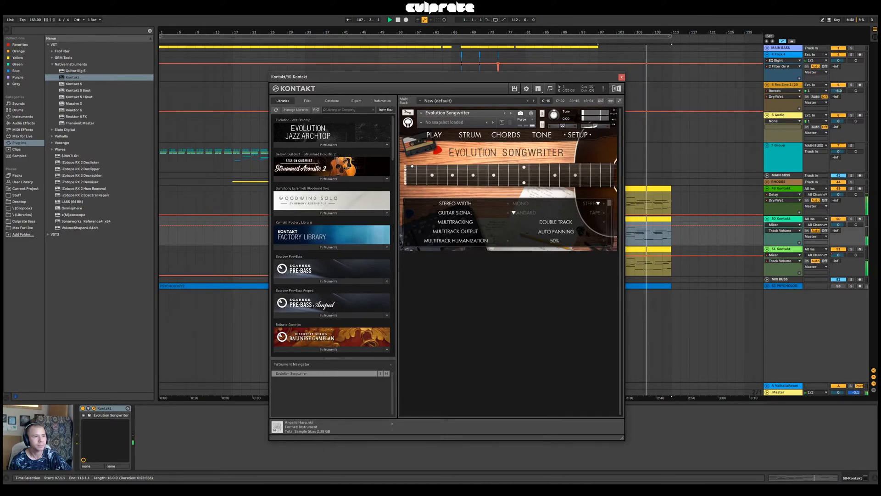
left_click(621, 77)
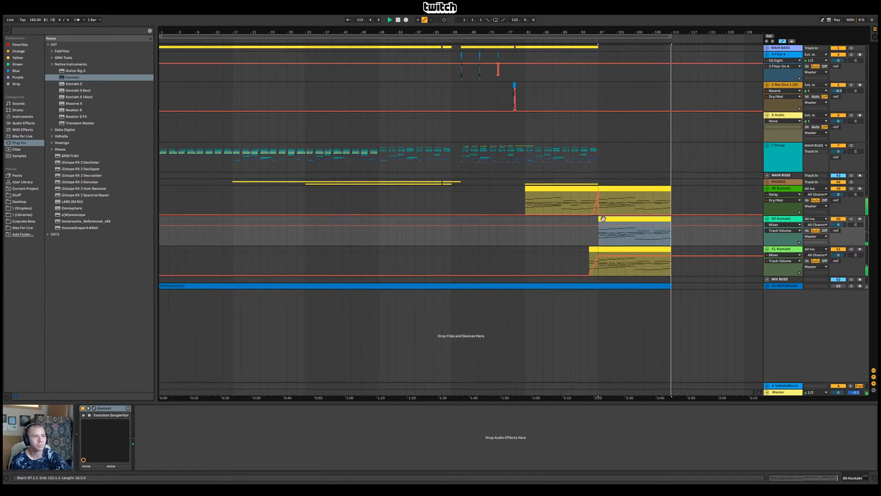
Delete the Evolution Songwriter clip between bars 97 and 113, and copy the 49-Kontakt clip from bars 81 to 97 onto that track, playing it back
key("space")
key("space")
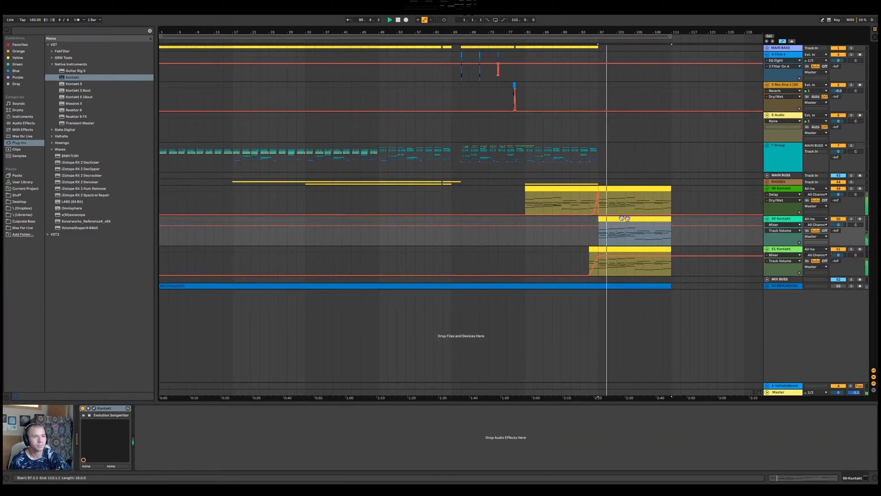
mouse_move(621, 224)
left_mouse_down()
mouse_move(556, 226)
mouse_move(633, 225)
left_mouse_up()
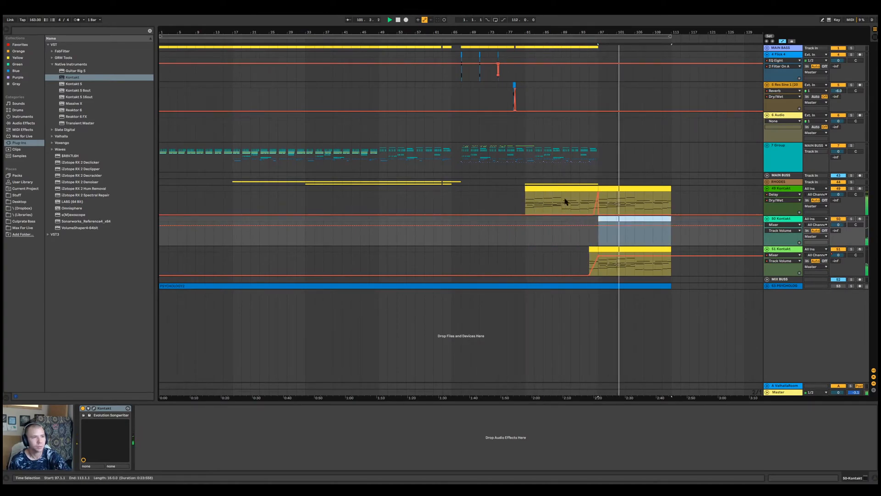
left_click_drag(565, 188, 564, 218)
key("space")
key("space")
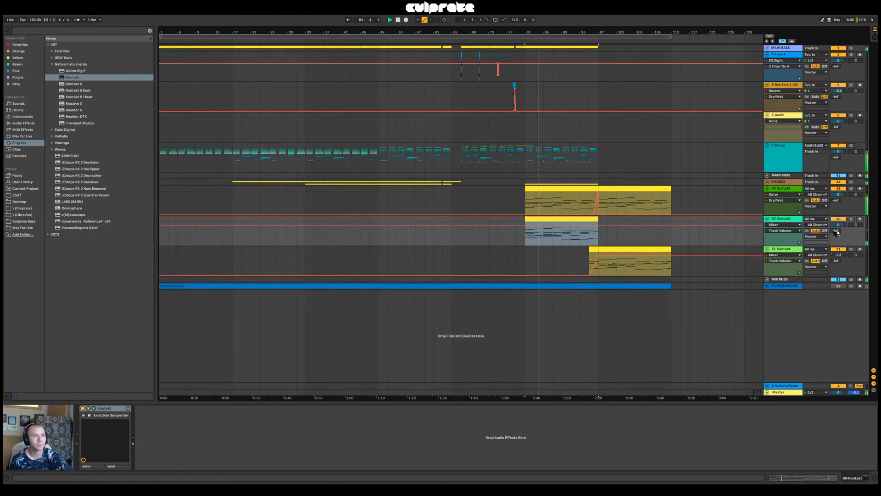
Stop playback and examine the effect chains of the RHODES track and the 49-Kontakt track, including its two Delay devices
left_click(624, 236)
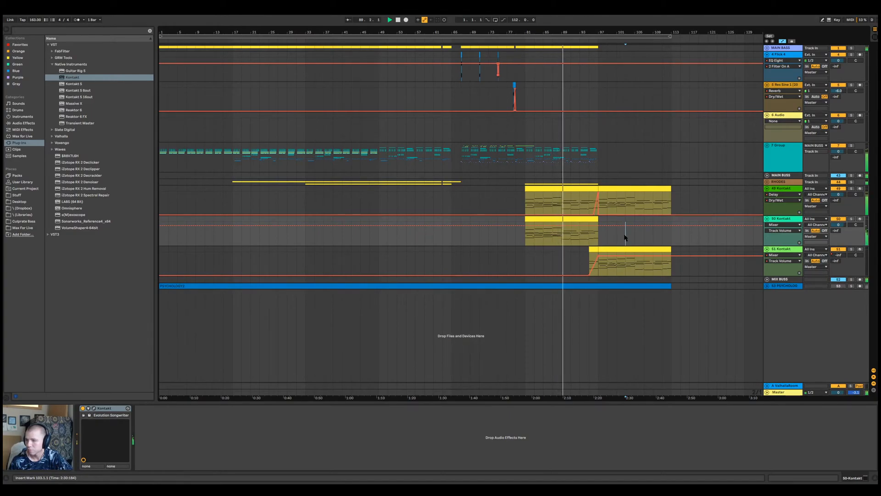
left_click(786, 183)
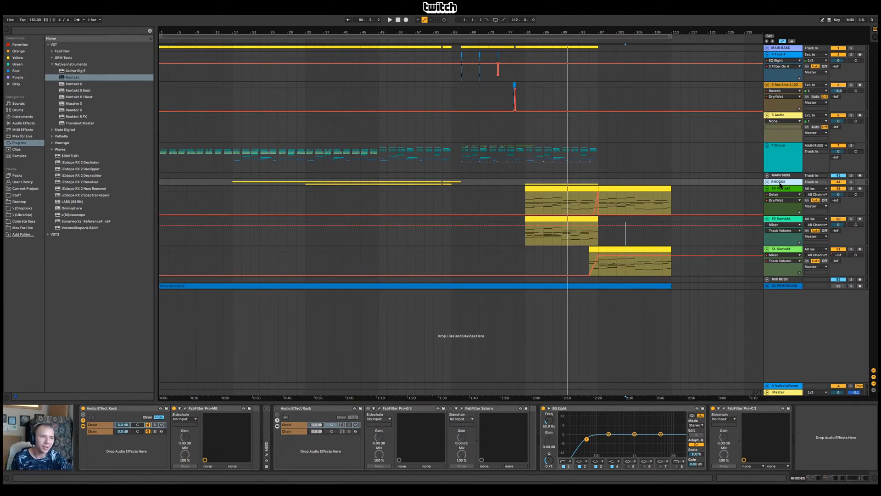
left_click(786, 192)
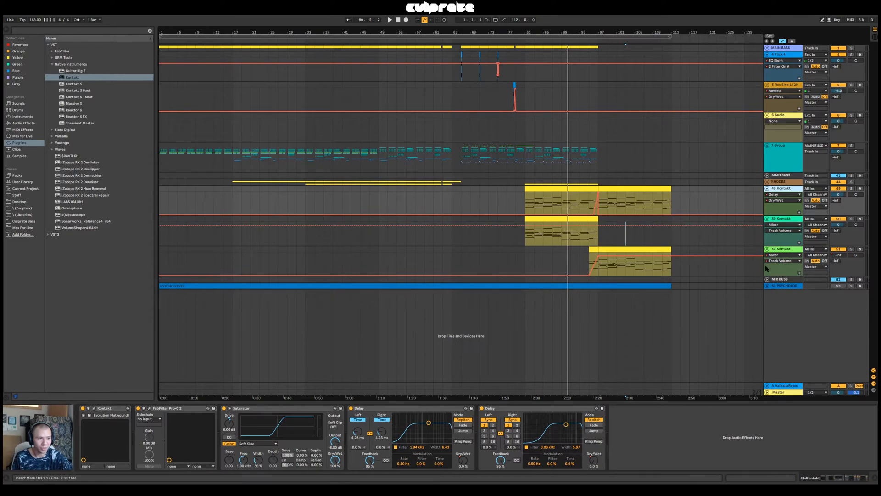
left_click(443, 410)
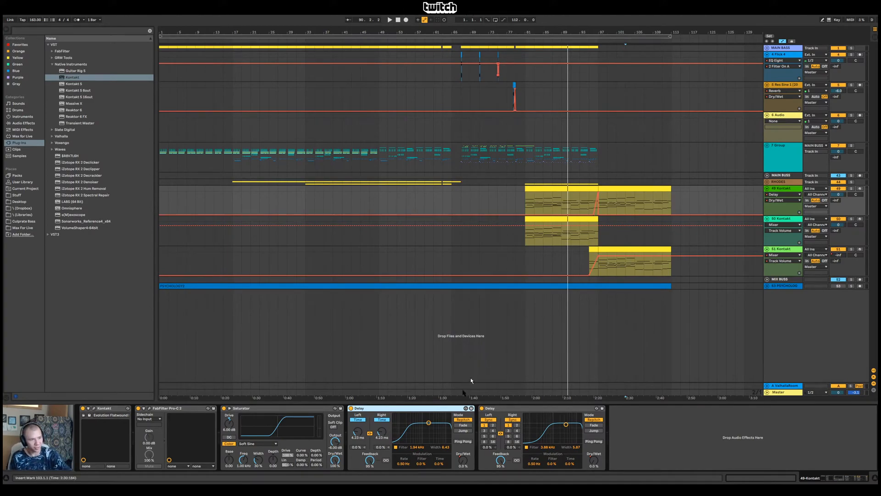
left_click(569, 189)
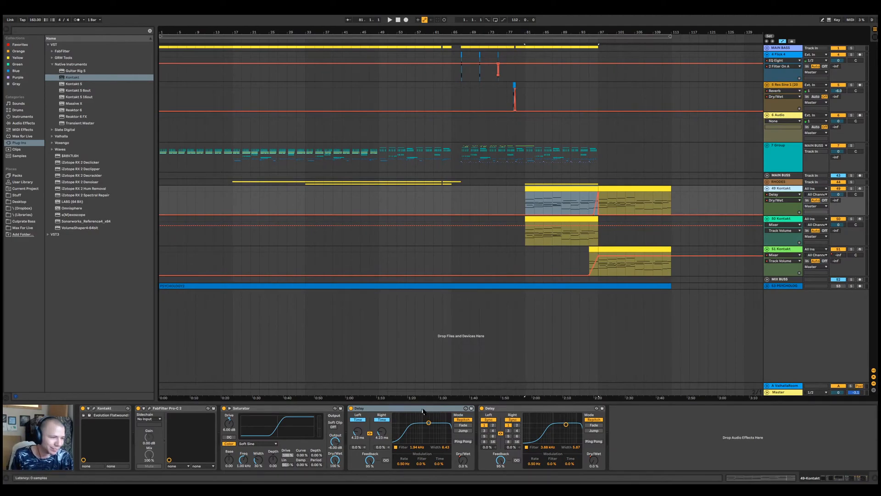
left_click(540, 413)
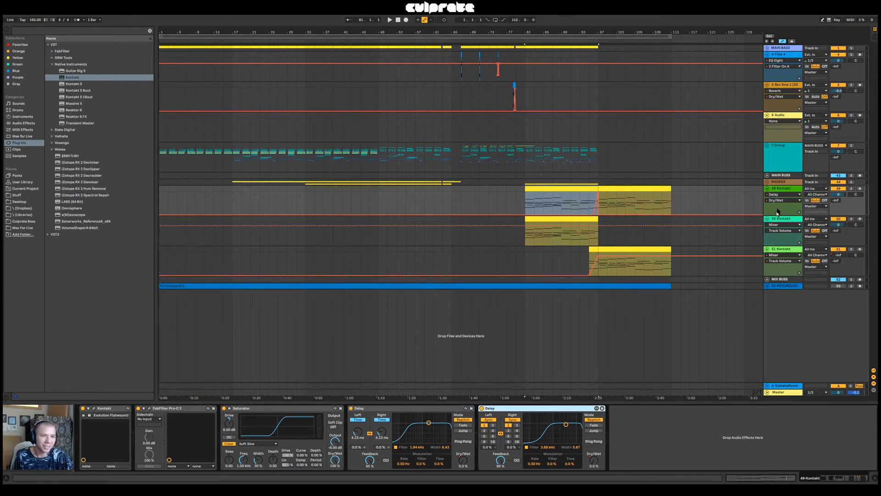
Play the section from bar 81 to hear the two Kontakt parts, and select the Evolution Songwriter clip
left_click(776, 163)
left_click(543, 189)
key("space")
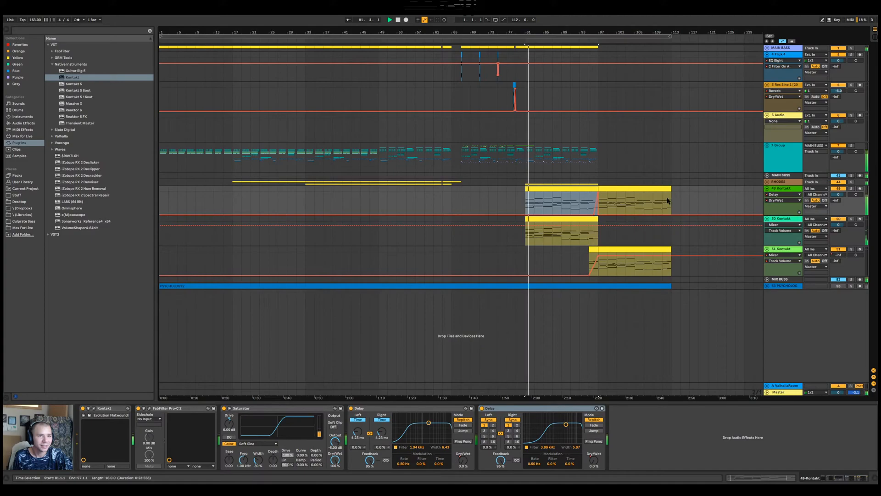
left_click(557, 219)
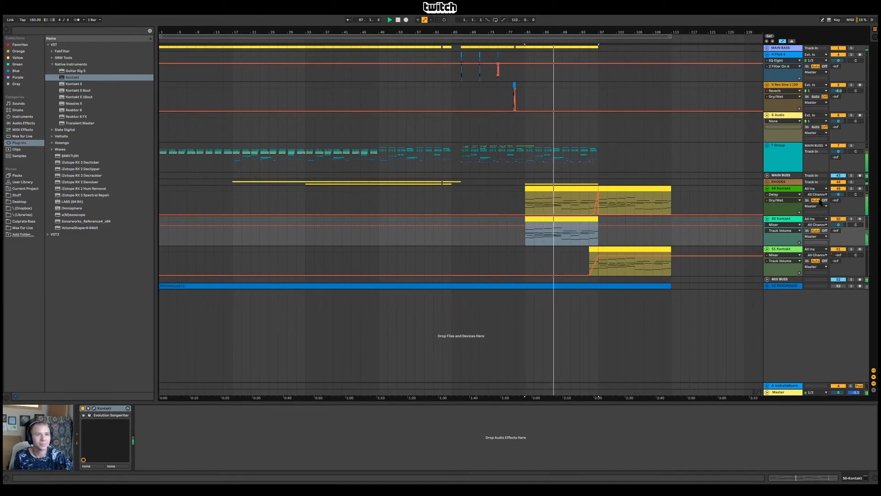
Expand 7 Group and its nested subgroups, and solo the WOOD CLAVE track during playback
left_click(774, 153)
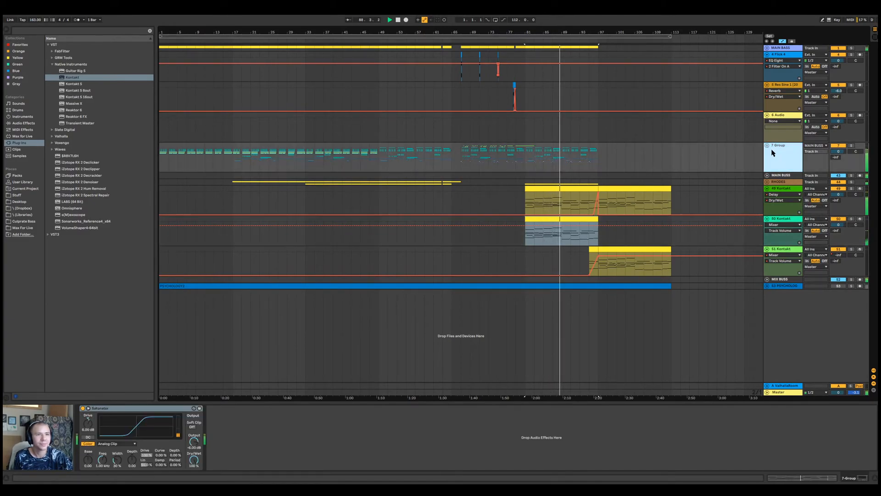
left_click(766, 145)
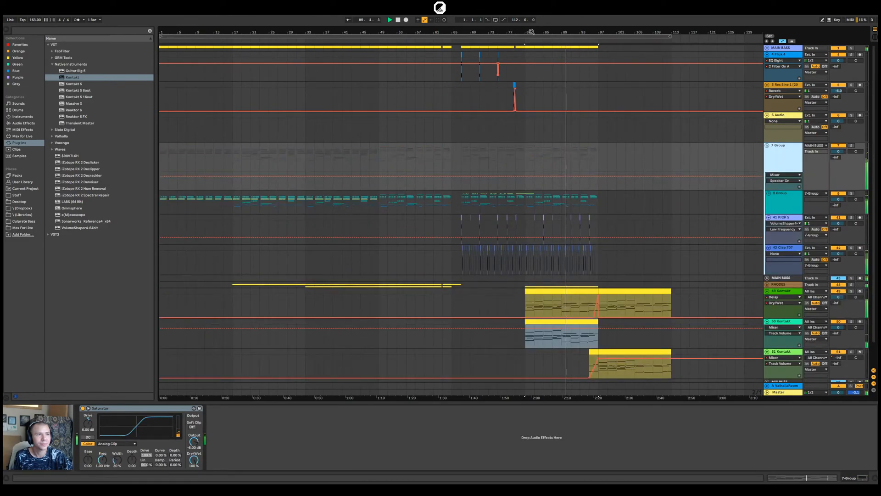
left_click_drag(531, 31, 533, 60)
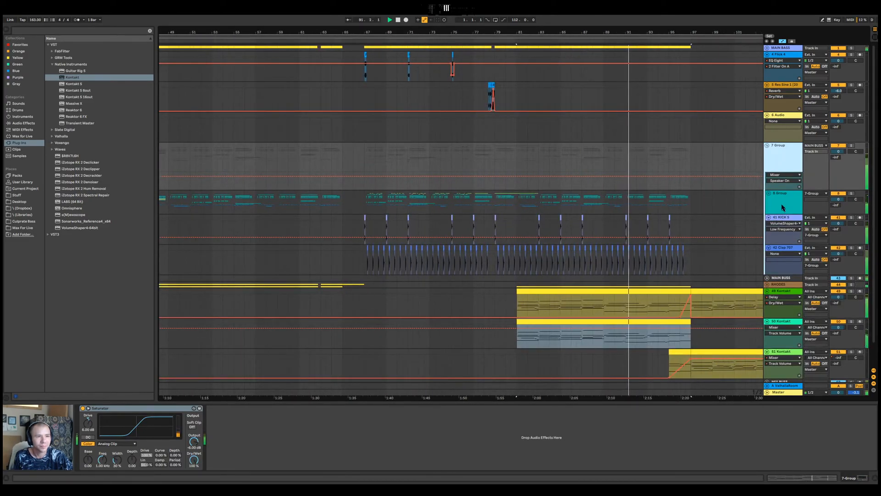
left_click(768, 193)
left_click(770, 235)
scroll(770, 247, "down", 3)
left_click(790, 260)
left_click(851, 260)
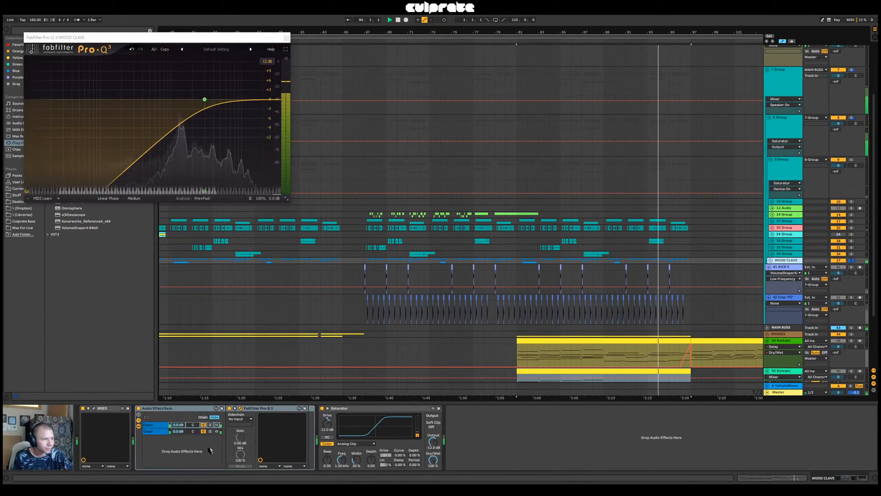
Inspect the WOOD CLAVE track's Audio Effect Rack chain and bring up the Master track's devices
left_click(159, 424)
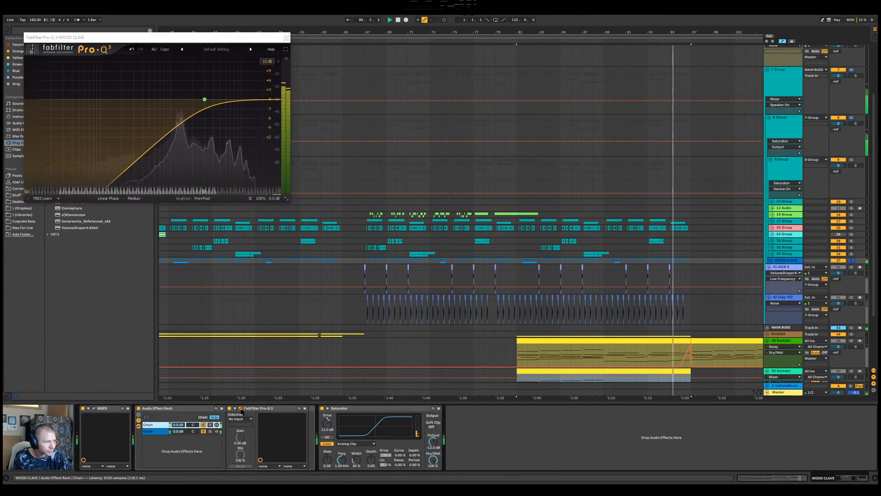
left_click(269, 192)
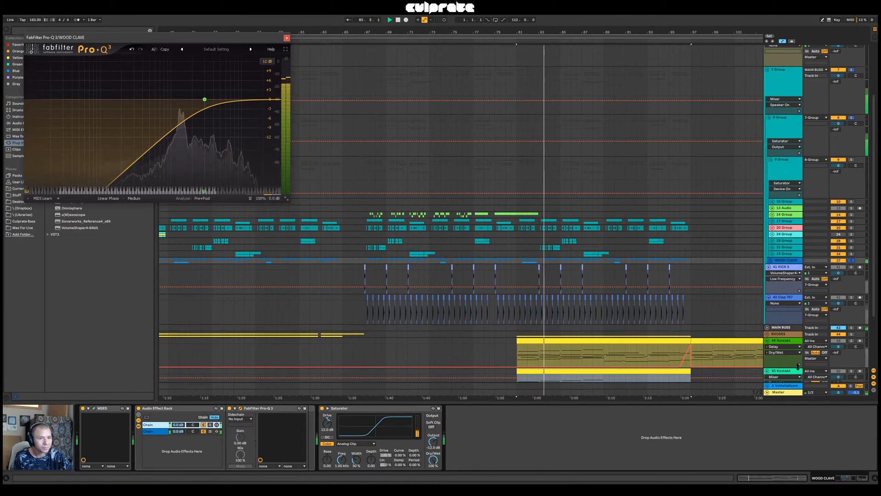
left_click(785, 392)
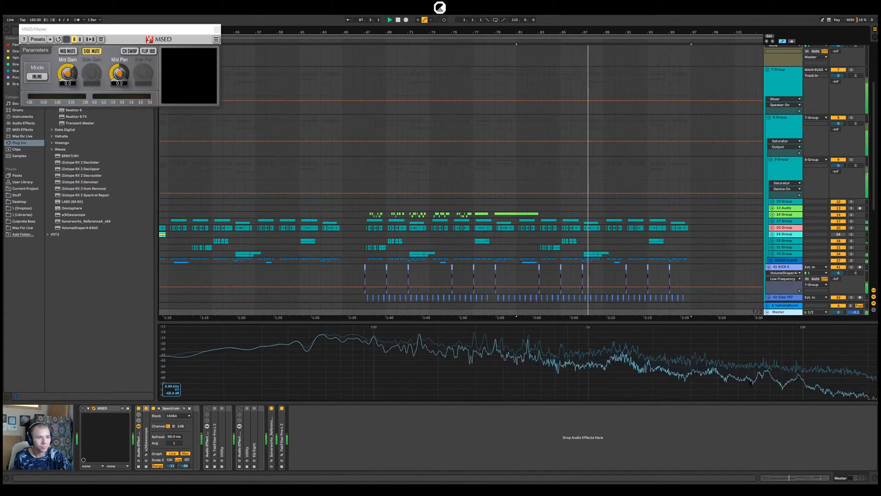
Expand the WOOD CLAVE track and set its FabFilter Pro-Q 3 low-cut frequency to 4000 Hz
left_click(779, 261)
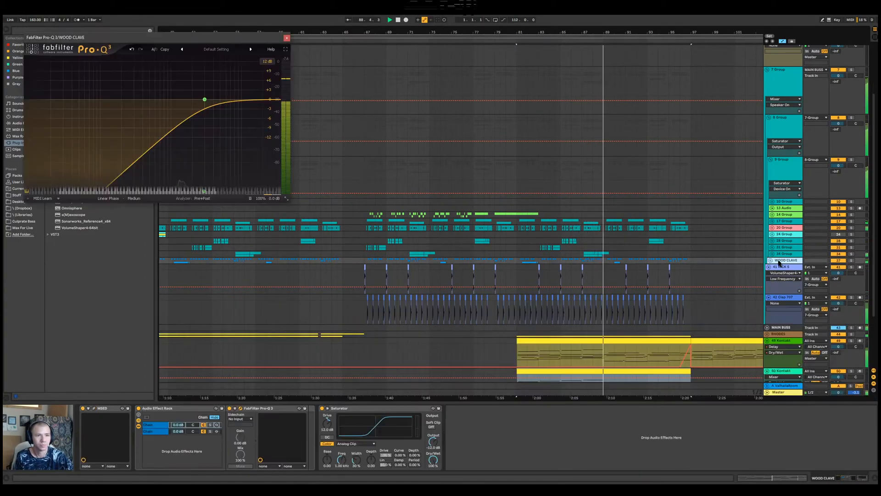
left_click(771, 261)
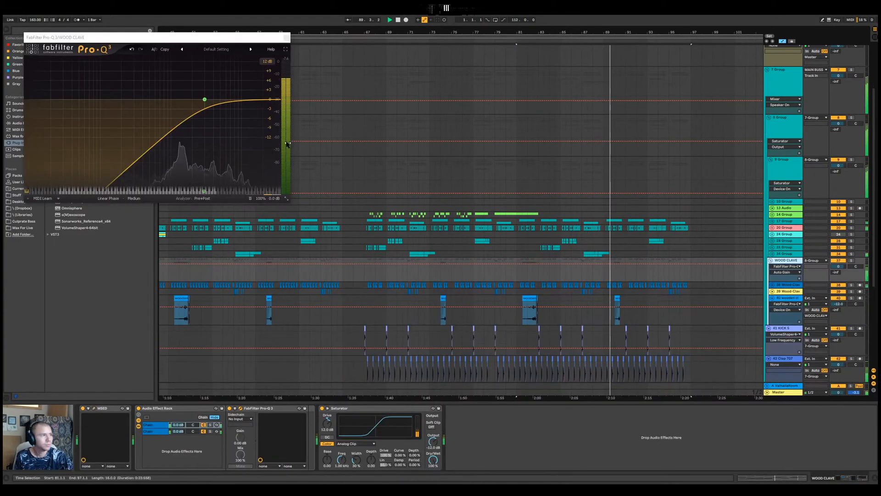
left_click(204, 100)
double_click(168, 169)
type("4000")
key("Return")
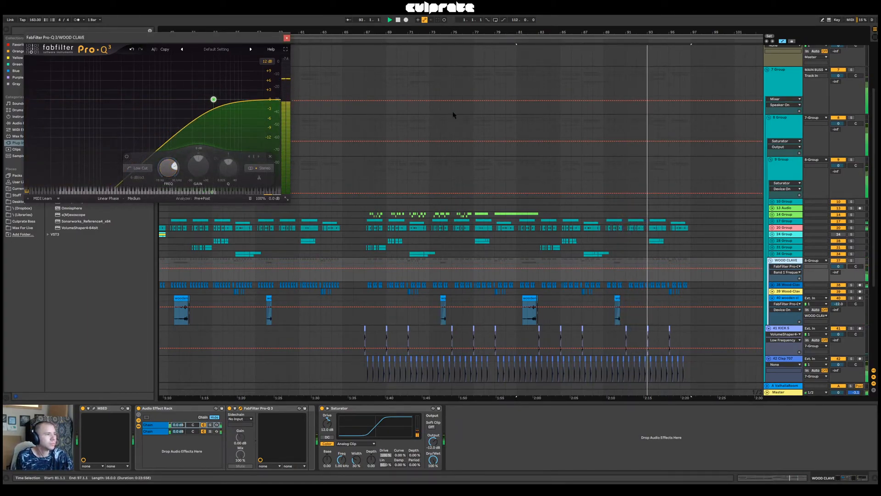
Bring up the Master track's spectrum and collapse WOOD CLAVE, 9 Group and 8 Group
left_click(779, 392)
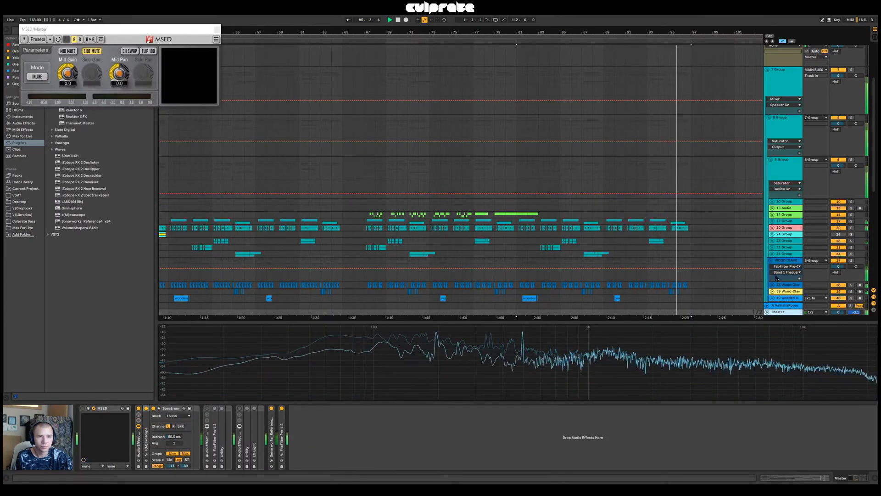
left_click(770, 260)
left_click(770, 160)
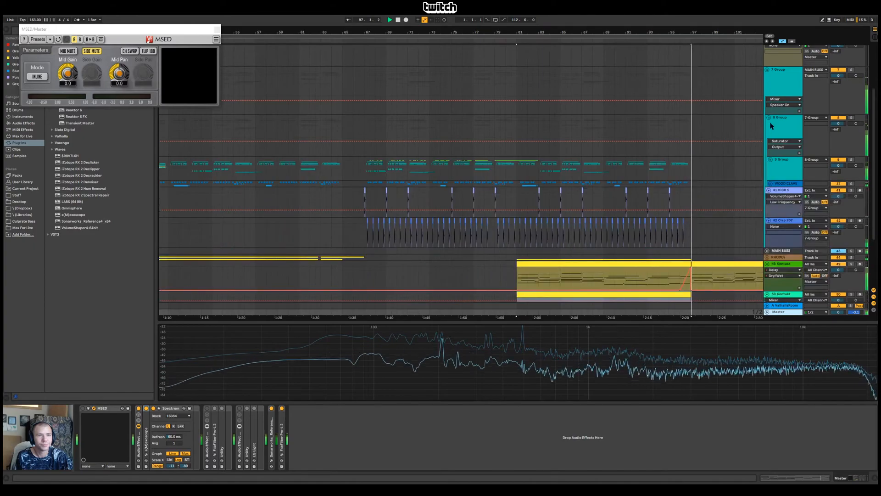
left_click(768, 117)
Play the transition into bar 97, starting from bar 95
mouse_move(693, 32)
left_mouse_down()
mouse_move(540, 25)
mouse_move(531, 66)
left_mouse_up()
left_click(523, 150)
key("space")
key("space")
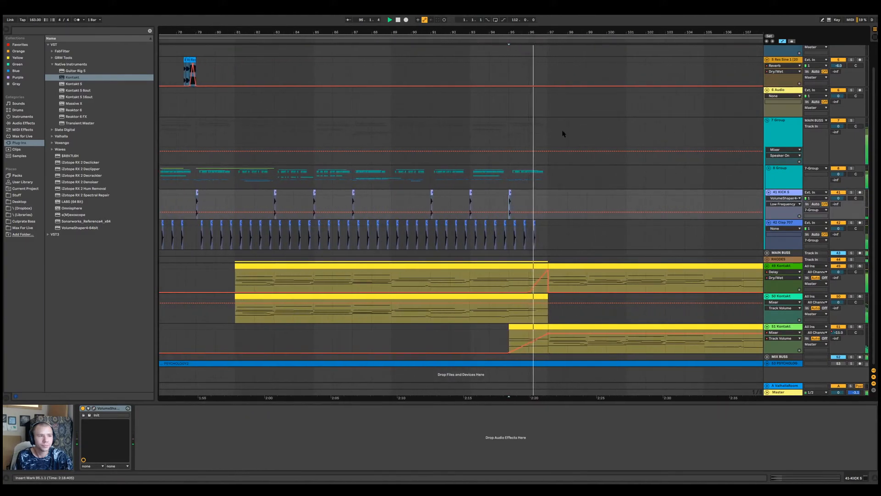
Duplicate the last clap on the 42 Clap 707 track to fill the end of bar 96, and play from there
left_click(533, 223)
key("space")
key("ctrl+d")
left_click(529, 202)
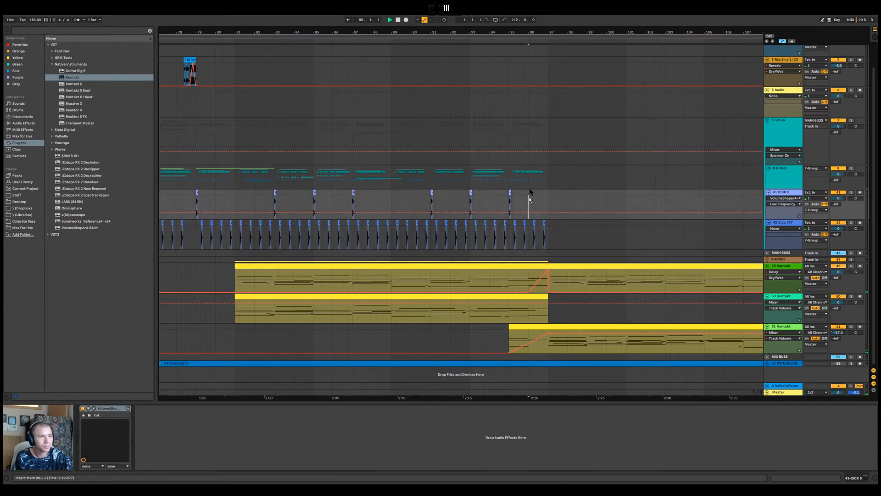
key("space")
Collapse 7 Group and add a Delay to its chain, ahead of the Saturator
left_click_drag(539, 33, 539, 64)
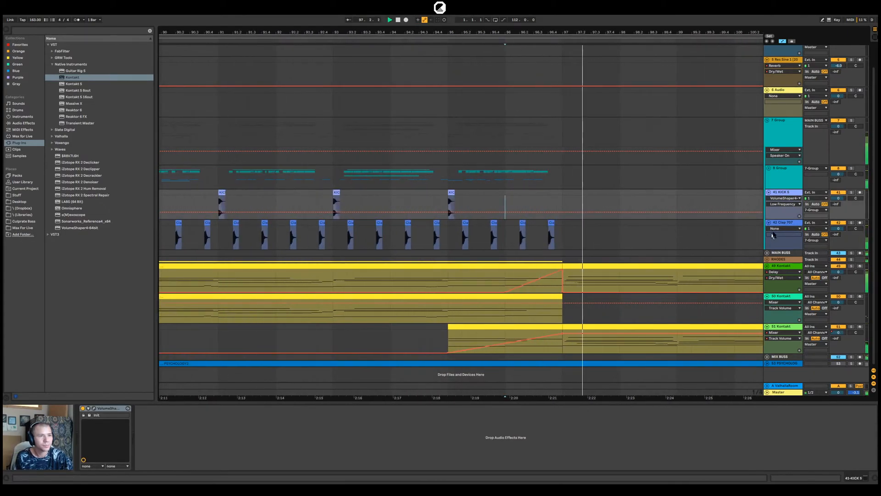
left_click(767, 120)
left_click(784, 156)
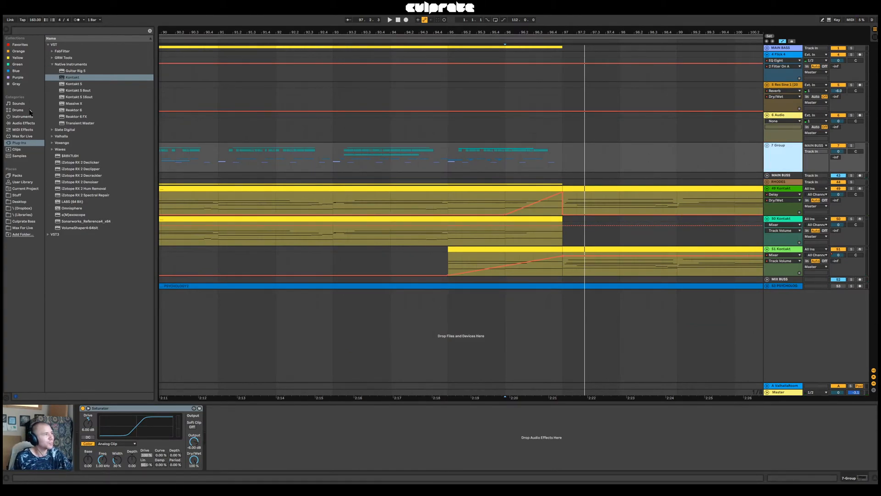
left_click(29, 123)
left_click(65, 112)
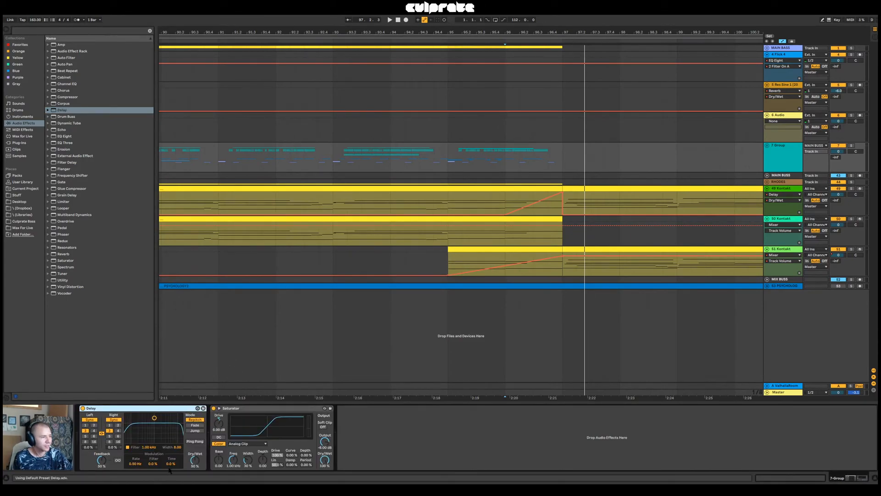
Set the Delay's left and right times to 1 sixteenth and its Dry/Wet to 0%, and show the Dry/Wet automation
left_click_drag(195, 460, 197, 463)
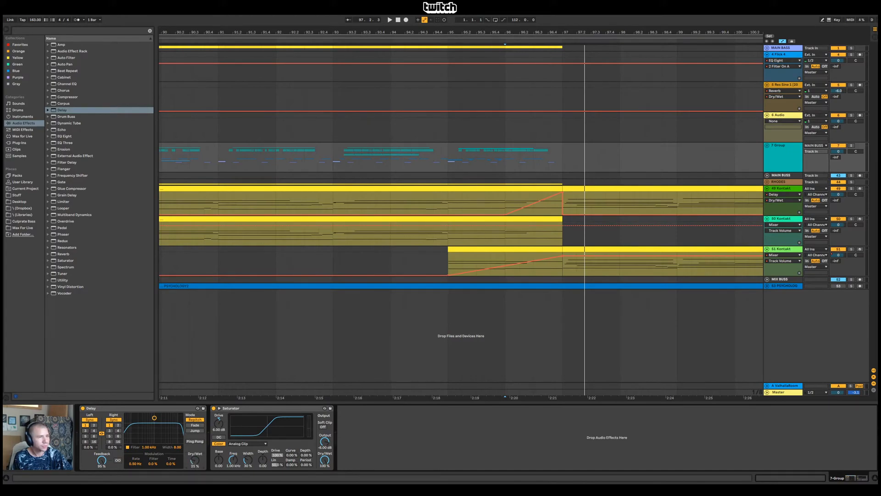
left_click_drag(196, 460, 196, 464)
right_click(197, 460)
left_click(215, 432)
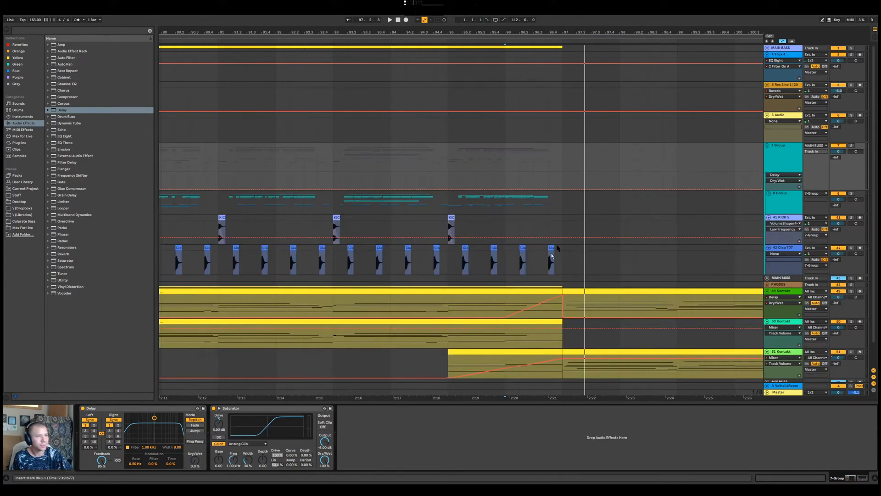
Automate 7 Group's Delay Dry/Wet from 0% at bar 96 to 100% at bar 97, dropping straight back, and play it
left_click(505, 189)
left_click(563, 189)
left_click_drag(557, 189, 562, 173)
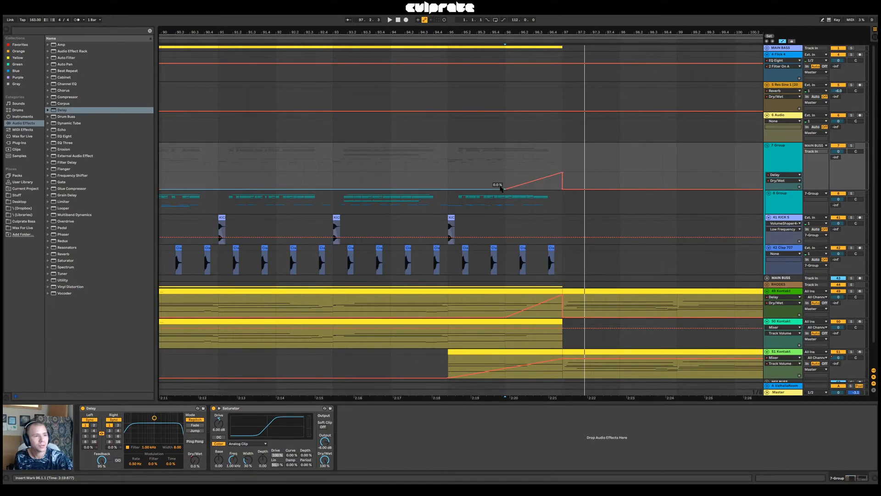
key("space")
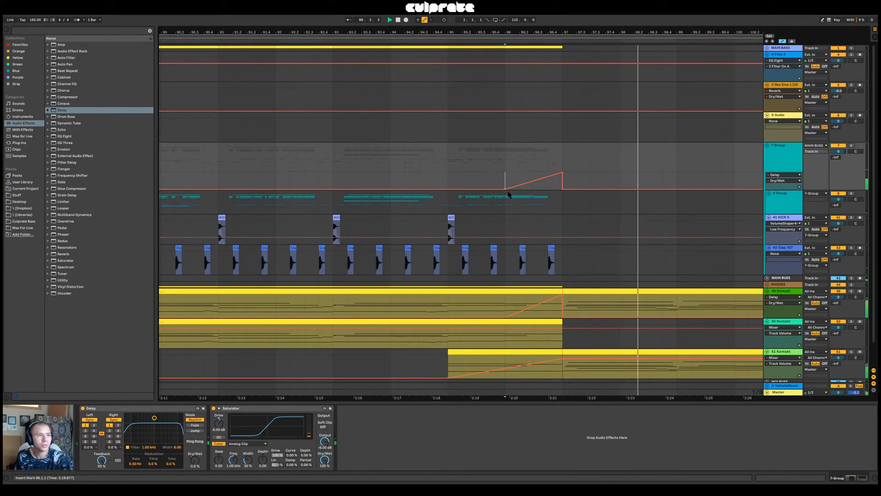
Extend the Delay Dry/Wet ramp to start at bar 95, curve it to rise late, and play the transition
left_click_drag(506, 189, 448, 188)
left_click_drag(510, 180, 510, 189)
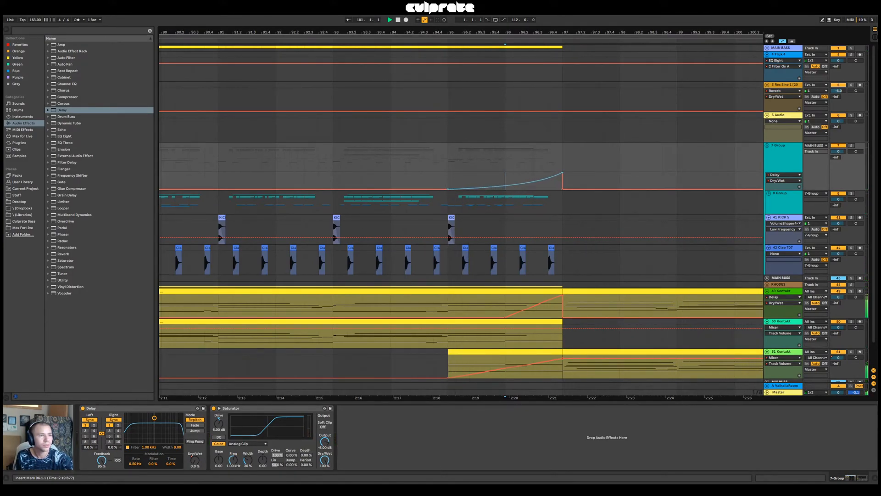
key("space")
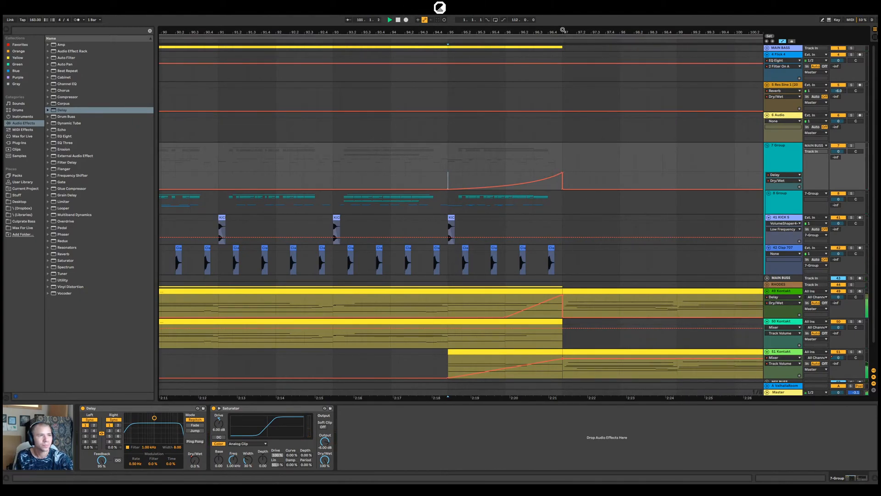
left_click_drag(562, 30, 563, 28)
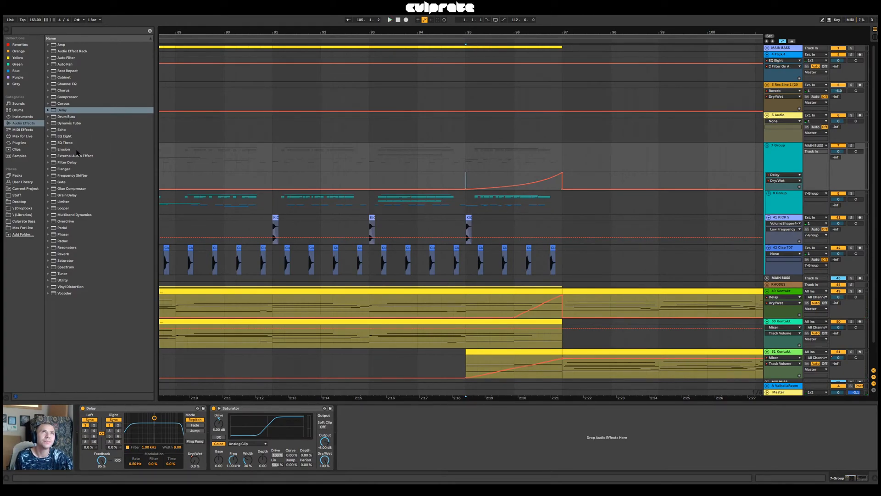
Add an Auto Pan between 7 Group's Delay and Saturator, and automate its Amount from 0% at bar 96 to 100% at bar 97
left_click_drag(67, 63, 266, 461)
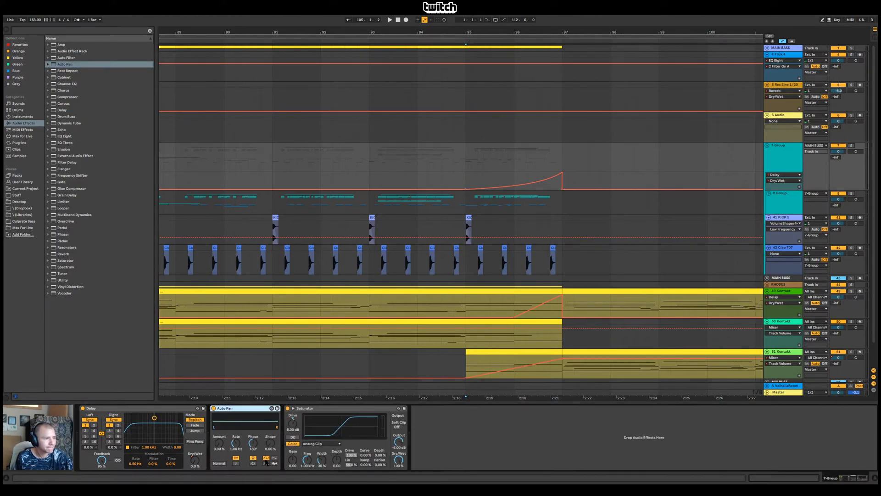
left_click(222, 443)
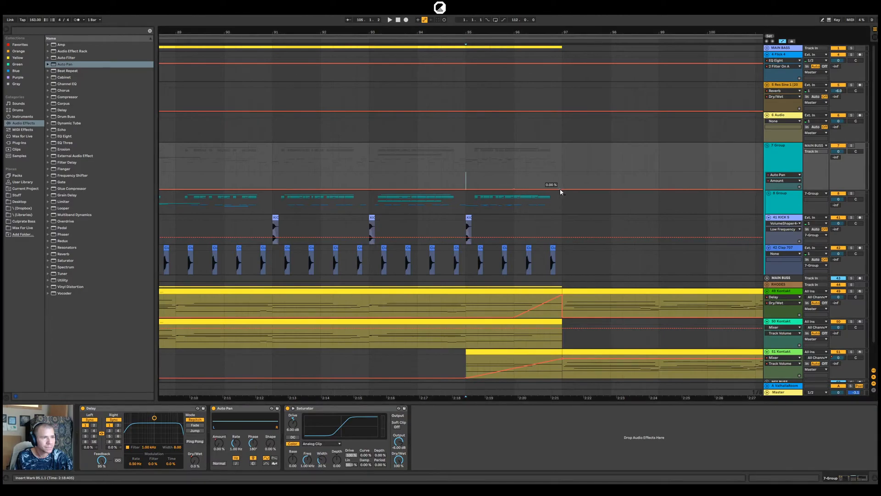
left_click_drag(556, 192, 561, 179)
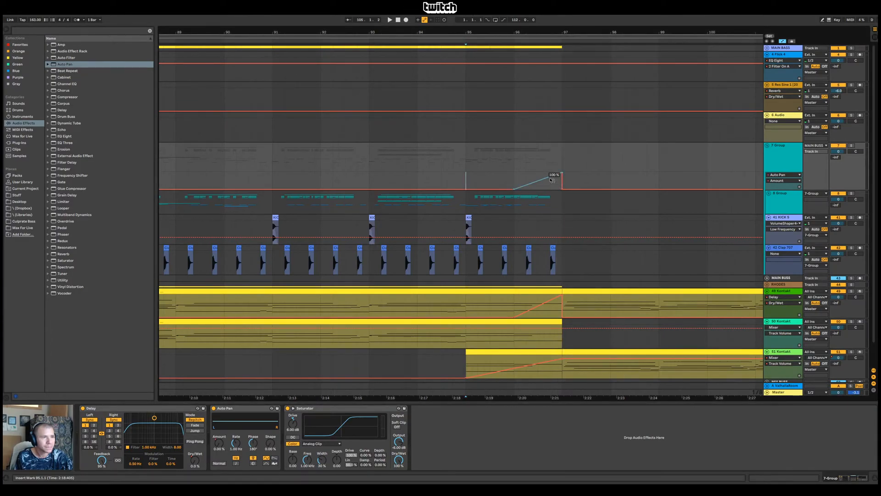
Sync the Auto Pan rate to 1/16 and set its Phase to 0° while playing the transition
key("space")
left_click(236, 458)
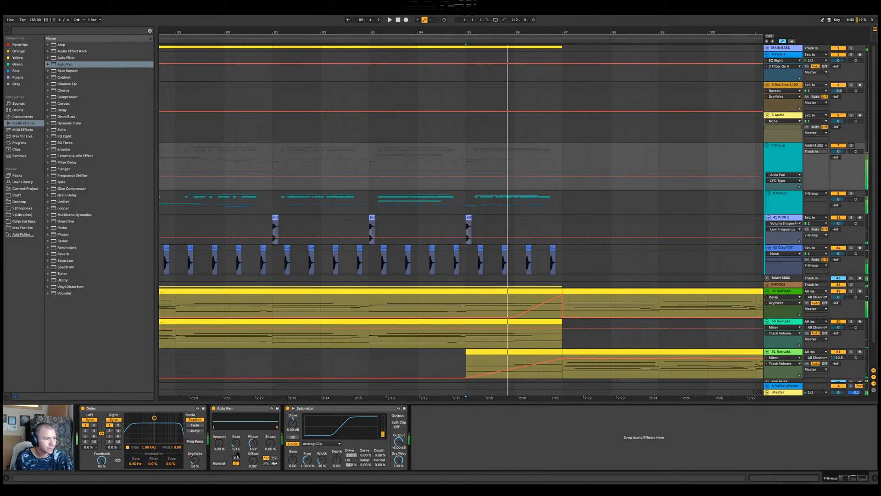
left_click_drag(255, 445, 255, 482)
key("space")
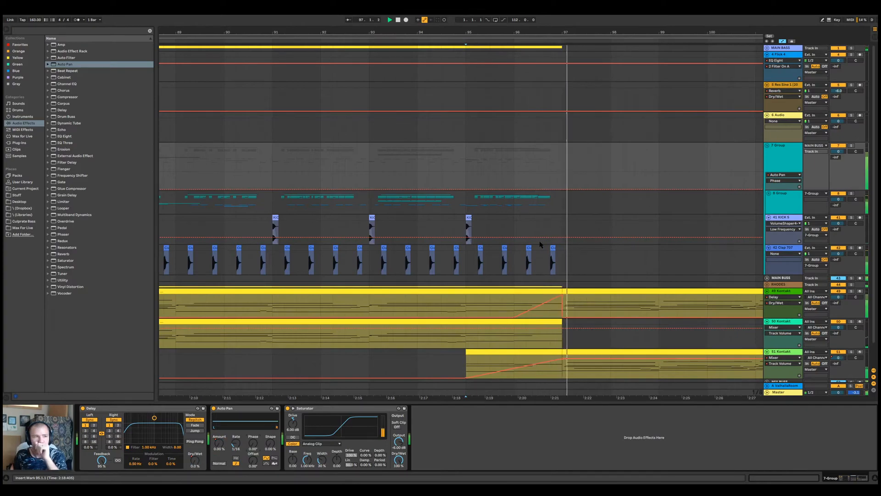
Make the Auto Pan Amount slope down to zero shortly after bar 97, and play from bar 96
key("space")
left_click(219, 444)
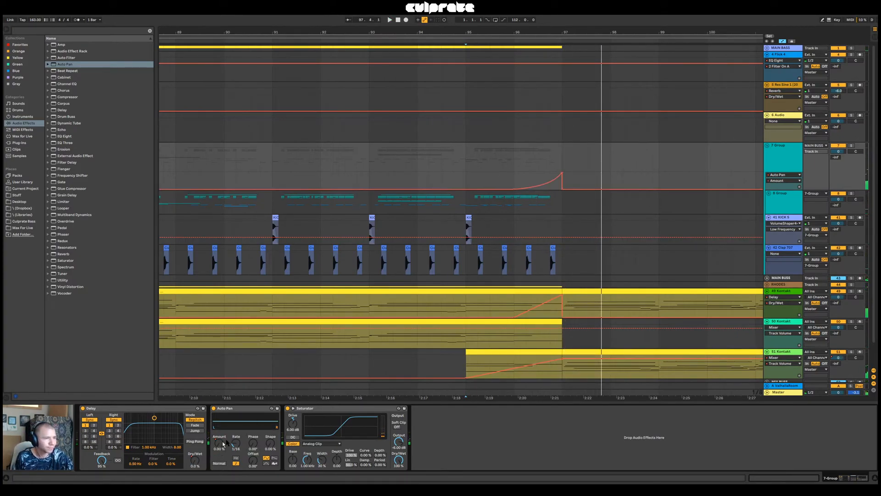
left_click_drag(562, 190, 575, 190)
left_click(514, 180)
key("space")
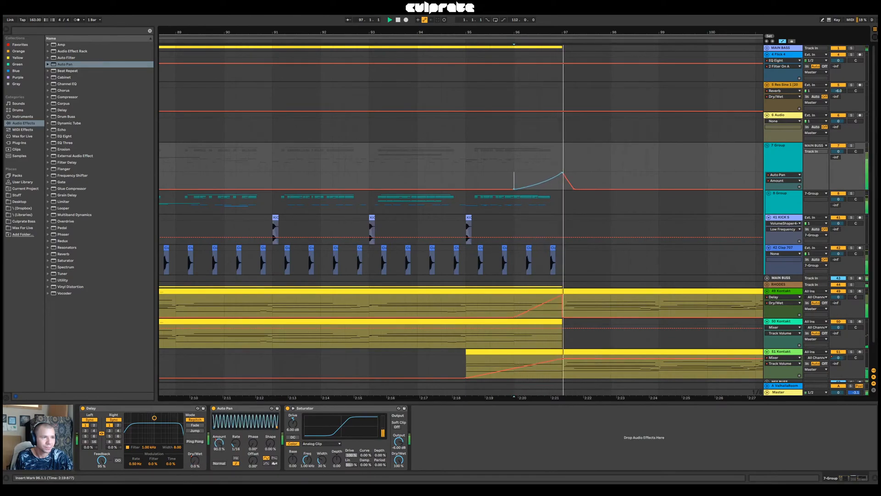
Straighten the rising Auto Pan Amount ramp, bring up the Delay's Dry/Wet automation, and replay from bar 96
left_click_drag(545, 182, 545, 177)
key("space")
key("space")
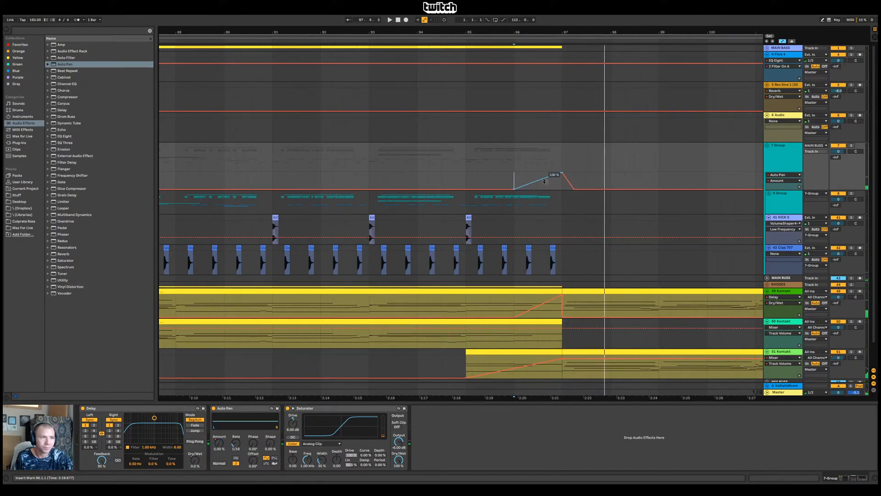
left_click(198, 459)
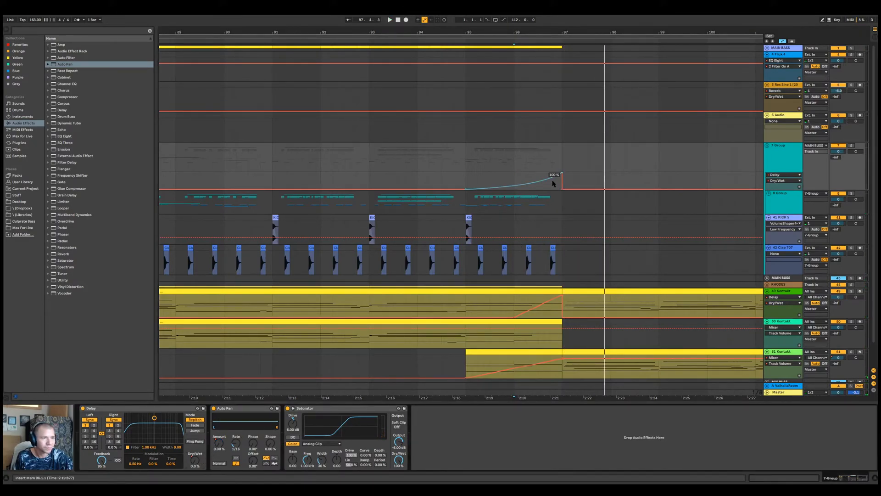
key("space")
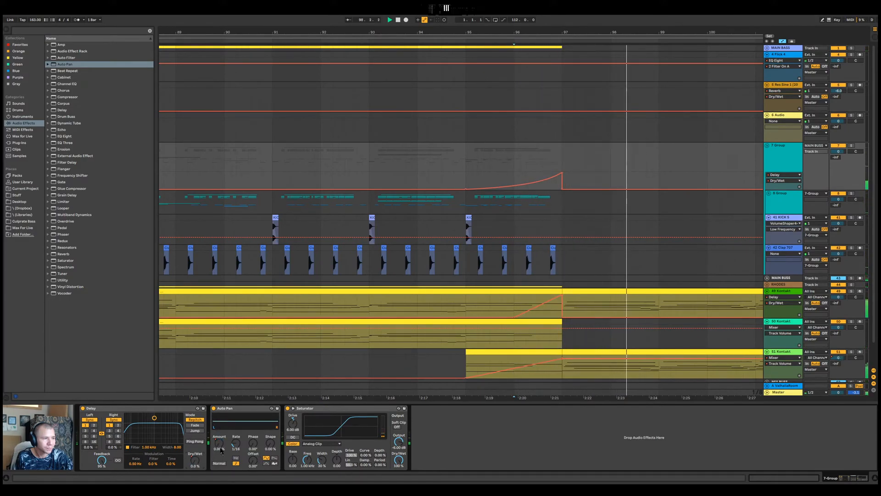
Try the Auto Pan's Phase at 180°, return it to 0°, and set its Offset to 180° while replaying the transition
left_click(219, 443)
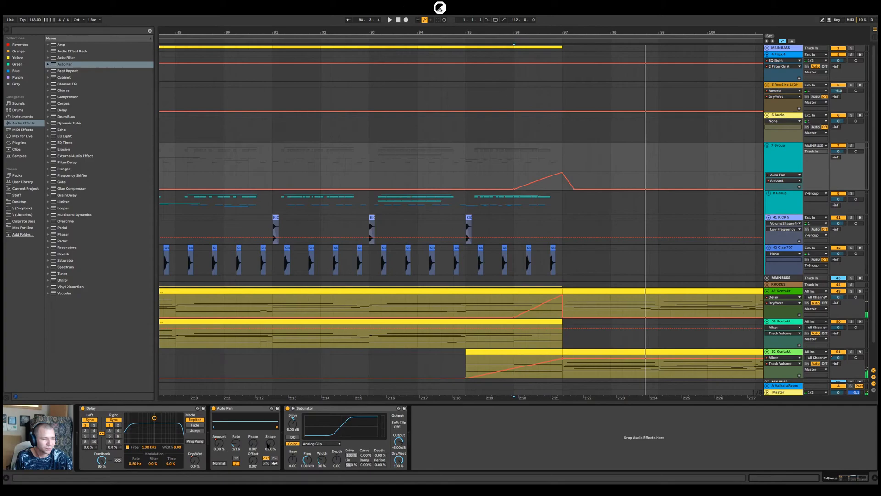
left_click(253, 444)
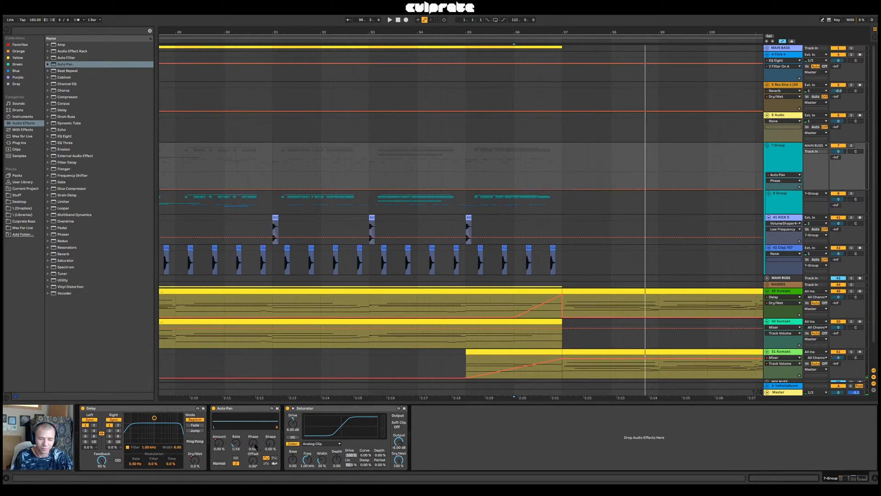
key("space")
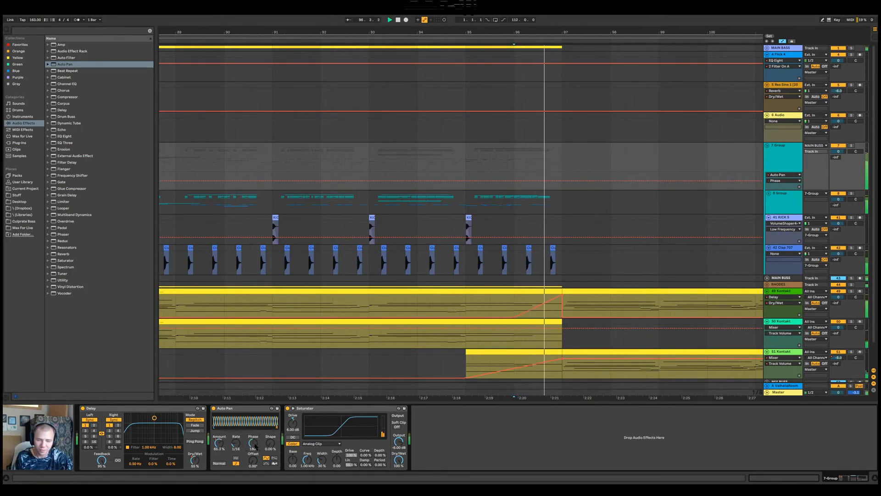
key("space")
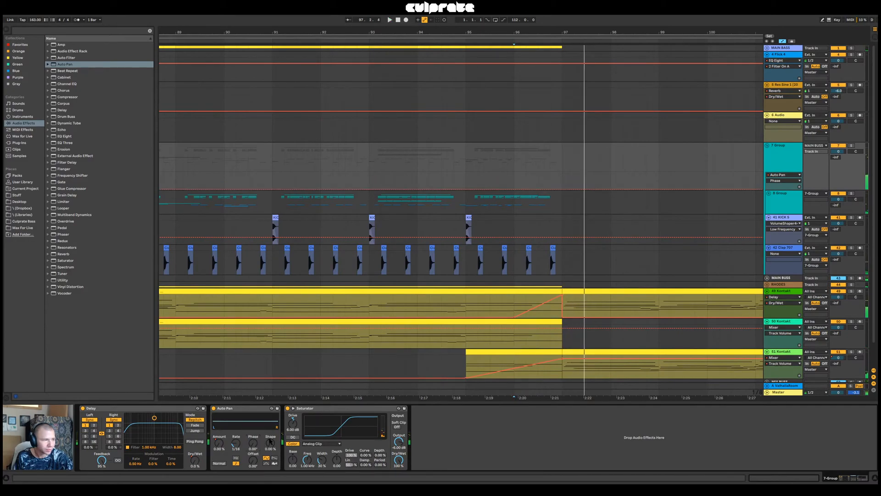
key("space")
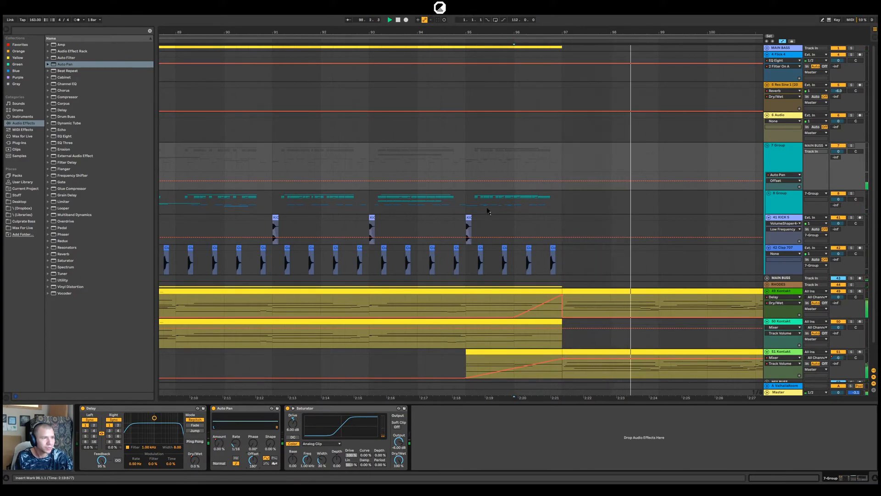
left_click(466, 178)
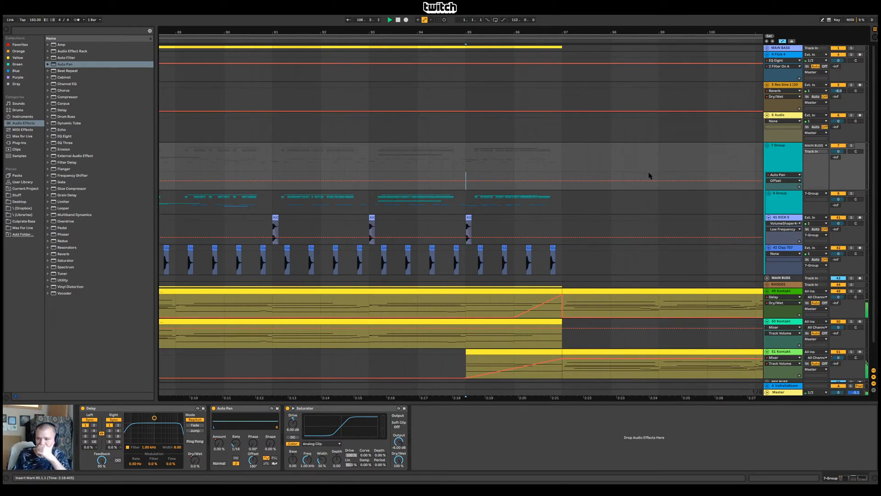
Collapse 7 Group and play the wider arrangement from bar 96 across the transition
left_click(766, 146)
left_click_drag(628, 32, 518, 32)
key("space")
key("space")
left_click(465, 49)
Expand the MAIN BASS group and bring up the devices of its first Instrument Rack track
left_click(767, 49)
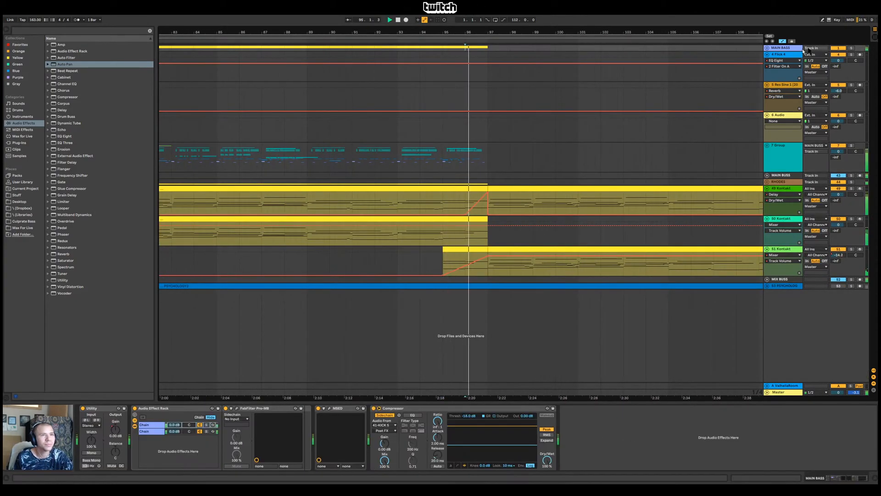
left_click(767, 48)
left_click(787, 73)
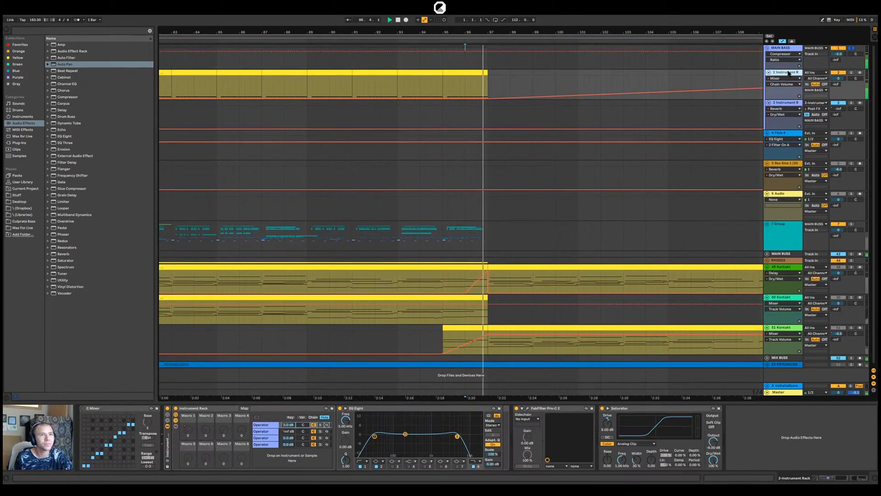
Play the second Instrument Rack track of the MAIN BASS group soloed, set the playback start to bar 95, and unsolo the track
key("space")
left_click(791, 103)
key("s")
key("space")
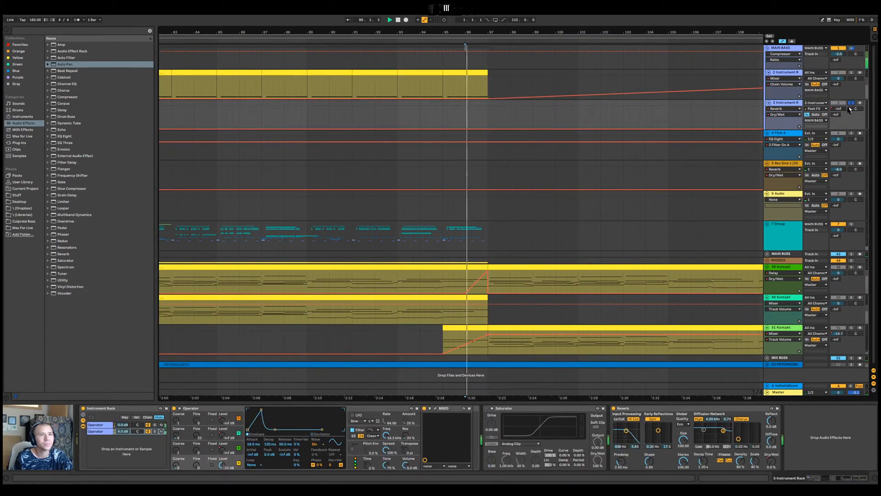
left_click(443, 115)
left_click(852, 103)
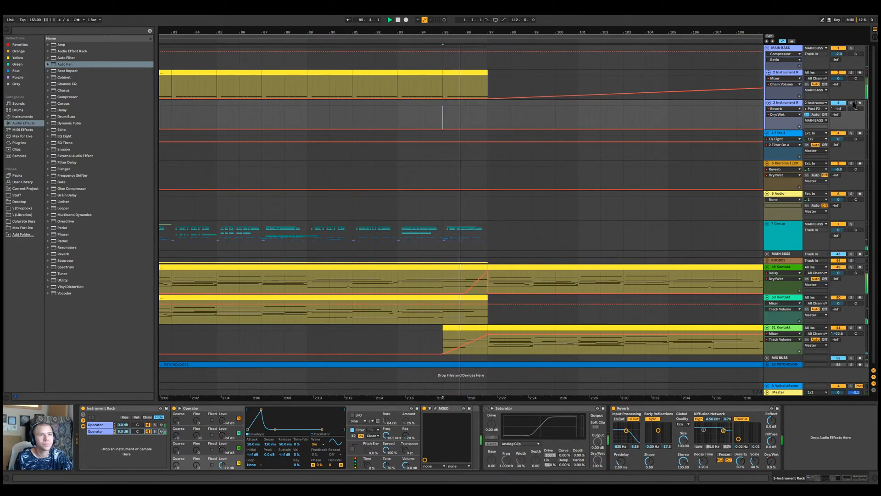
Collapse the MAIN BASS group and set the second Delay's filter on the 49 Kontakt track to 3.23 kHz with width 6.66, replaying from bar 95
left_click(768, 48)
key("space")
left_click(784, 189)
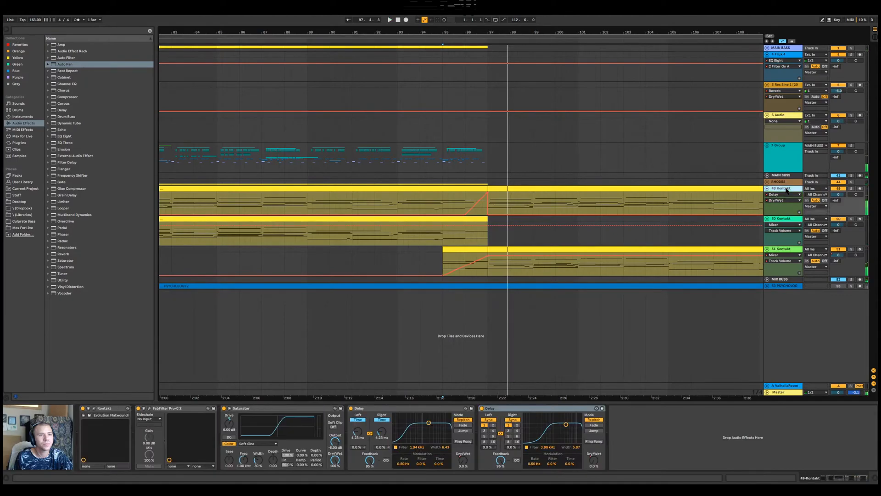
left_click(591, 460)
key("space")
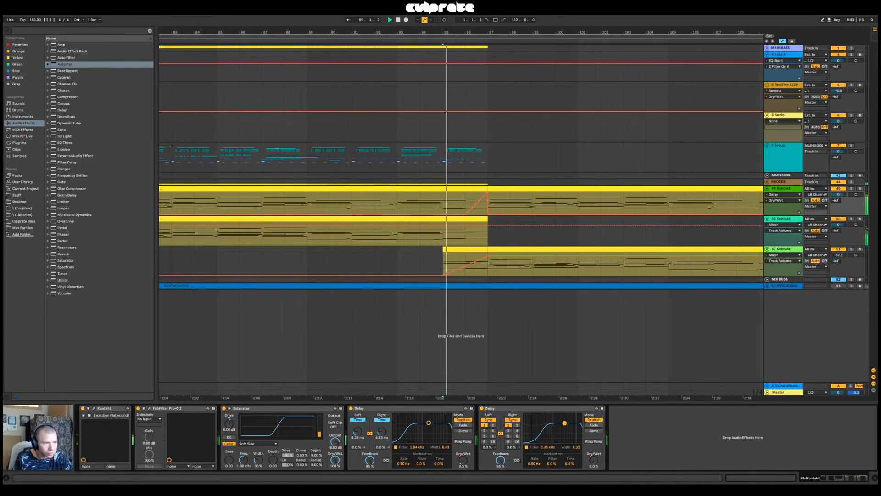
left_click(461, 205)
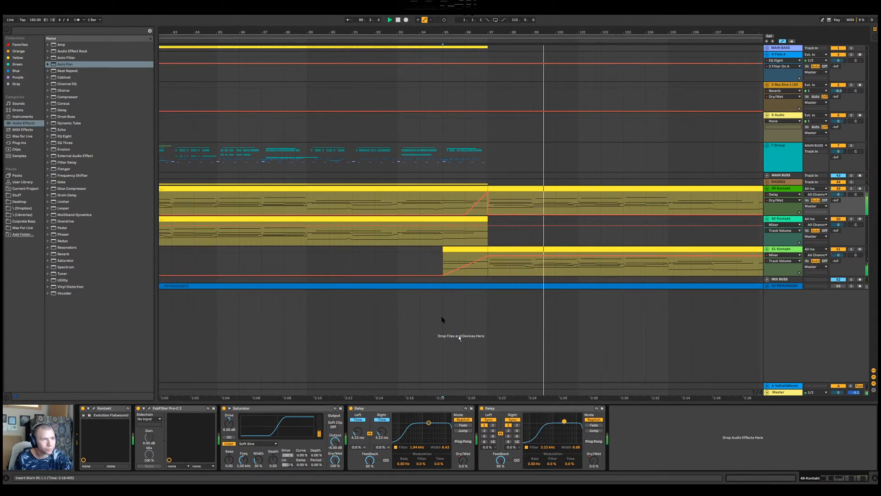
Add a tempo-synced Auto Pan after the Delays on the 49 Kontakt track and ramp its Amount automation up from bar 96 to bar 97
left_click_drag(71, 65, 651, 444)
left_click(636, 463)
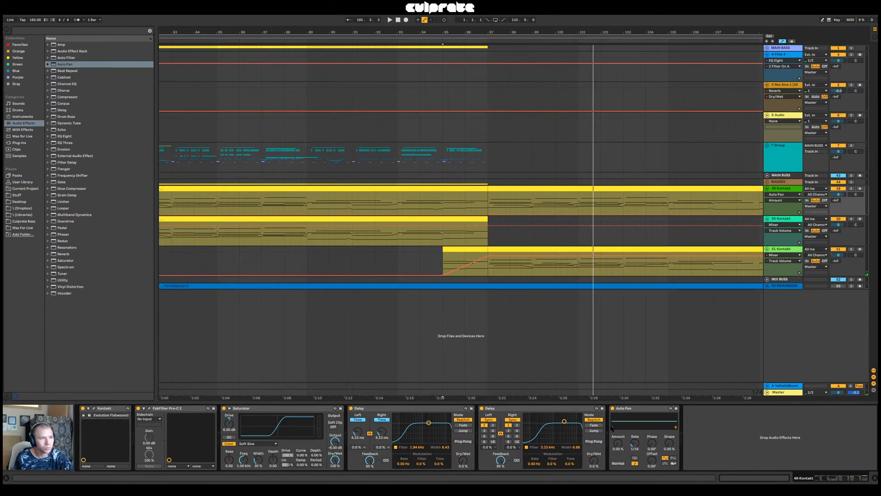
left_click(482, 214)
left_click_drag(482, 208, 488, 204)
left_click(465, 204)
key("space")
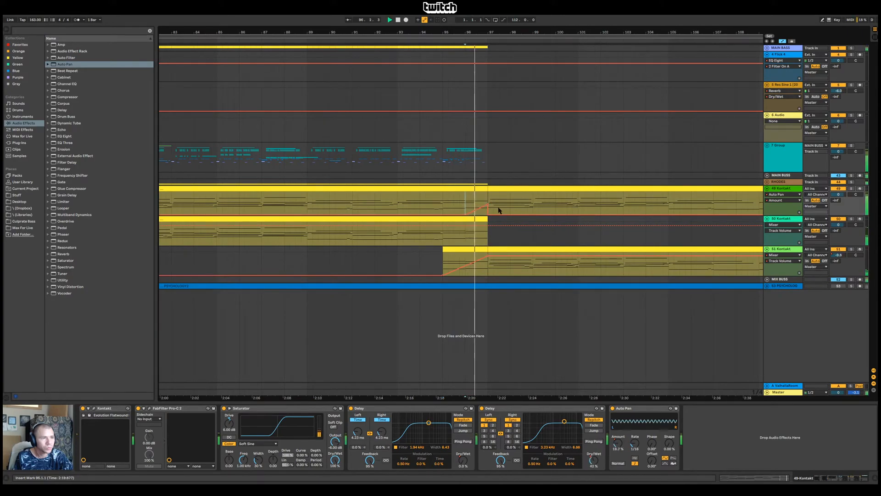
Raise the peak of the 49 Kontakt Auto Pan Amount ramp at bar 97 and replay the transition from bar 96
left_click_drag(488, 206, 487, 201)
key("space")
key("space")
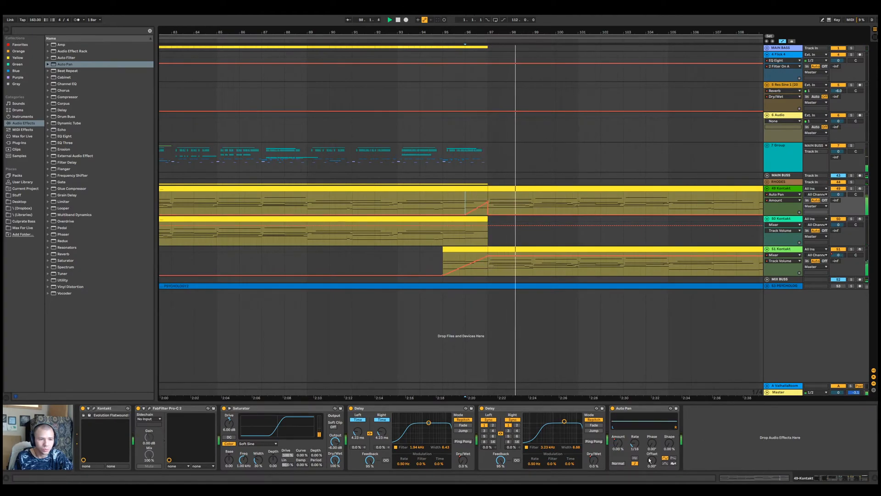
Set the 49 Kontakt Auto Pan's Offset to 180° and play the transition again from bar 96
left_click_drag(650, 460, 649, 429)
key("space")
key("space")
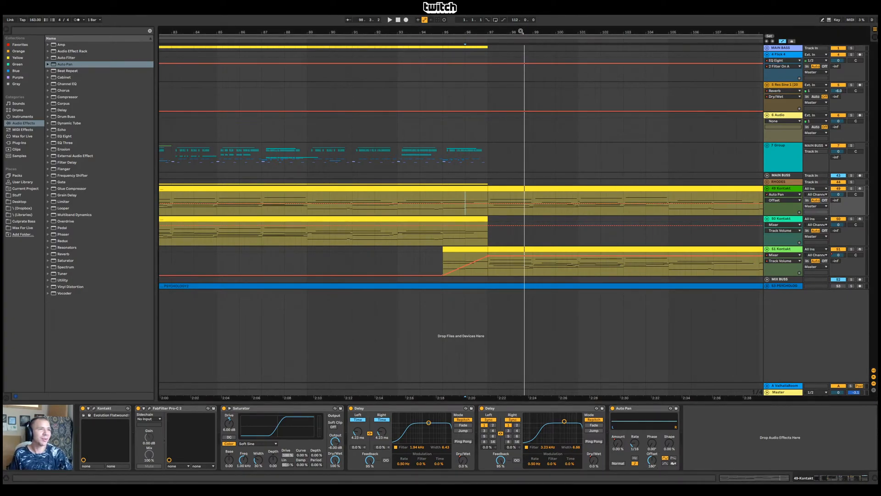
Survey the whole arrangement and select the 49 Kontakt clip from bar 97 to bar 113
left_click_drag(520, 31, 604, 31)
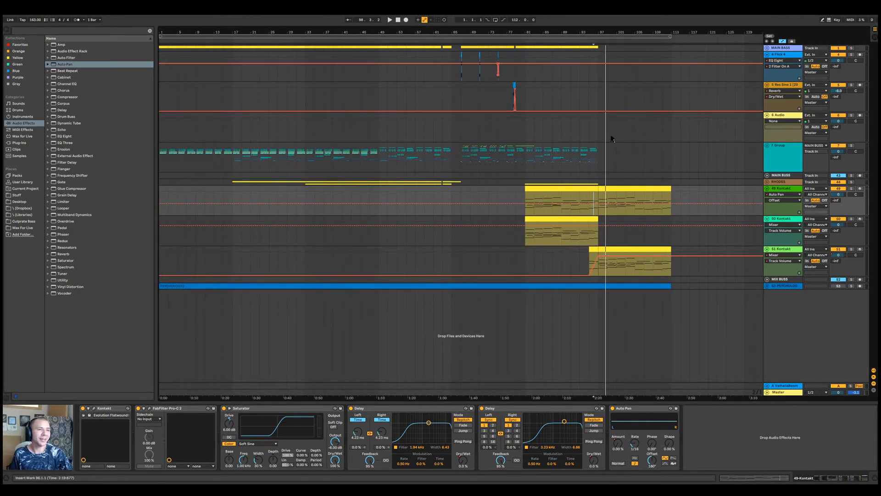
left_click(596, 135)
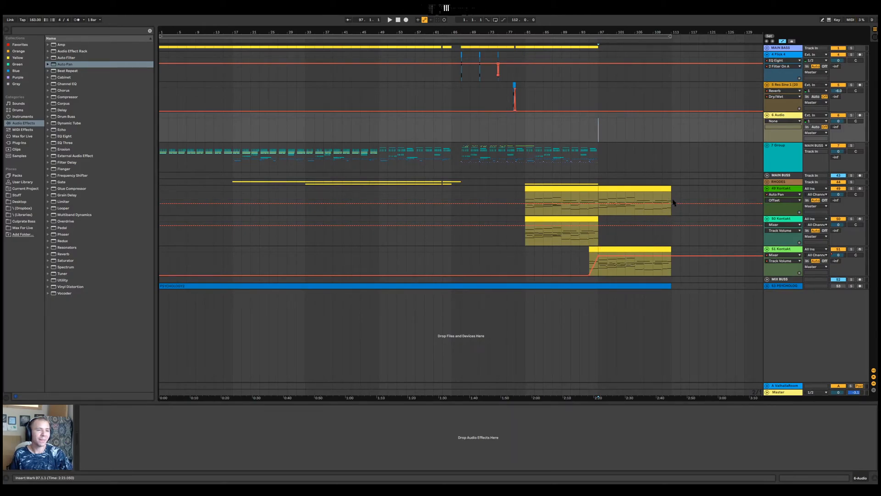
left_click(623, 249)
left_click(629, 188)
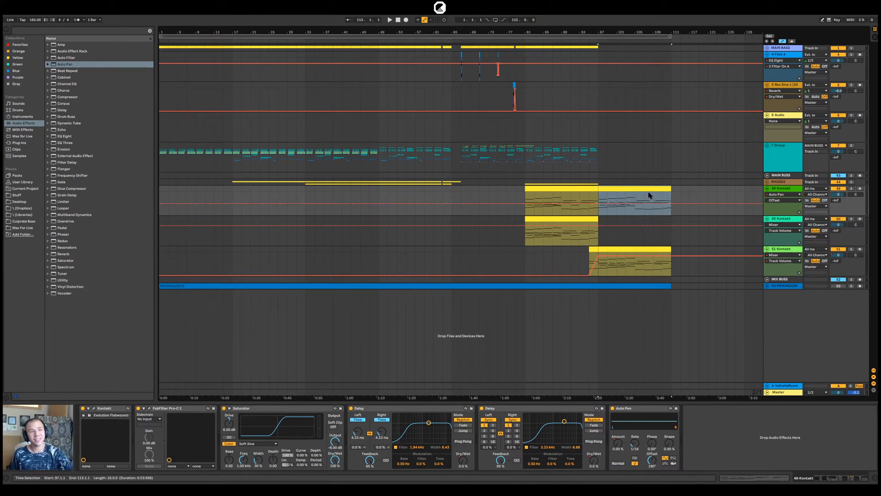
left_click(655, 35)
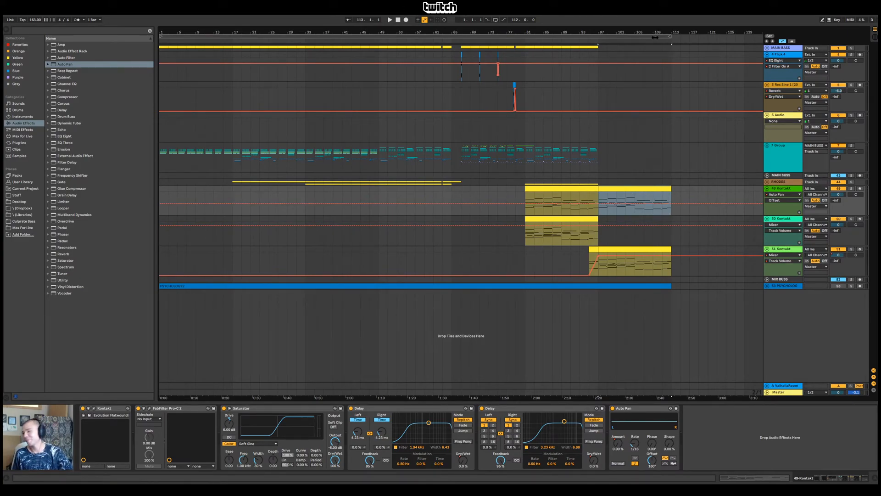
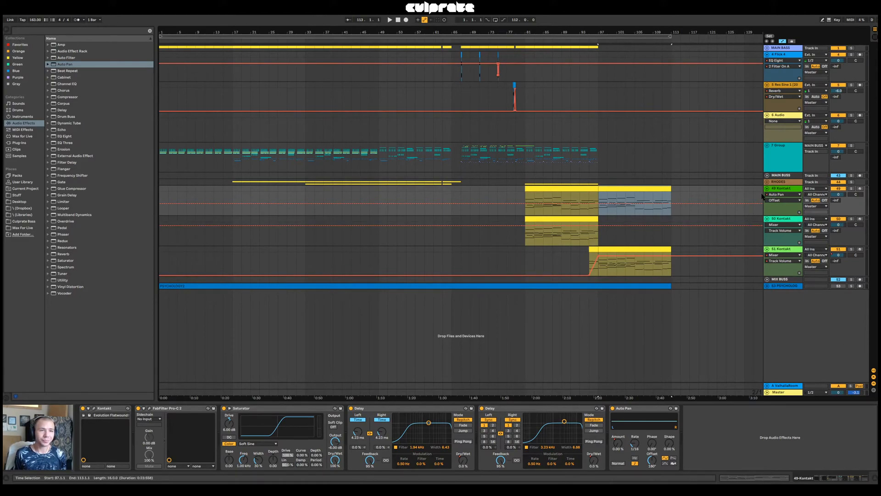
Group the MAIN BASS Compressor into an Audio Effect Rack and place a Utility set to Mono before the Compressor
left_click(789, 175)
left_click(785, 48)
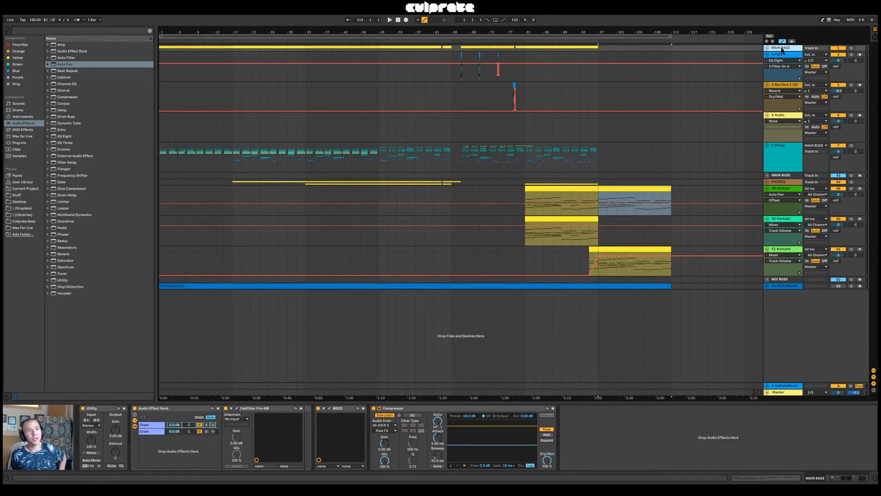
left_click(462, 409)
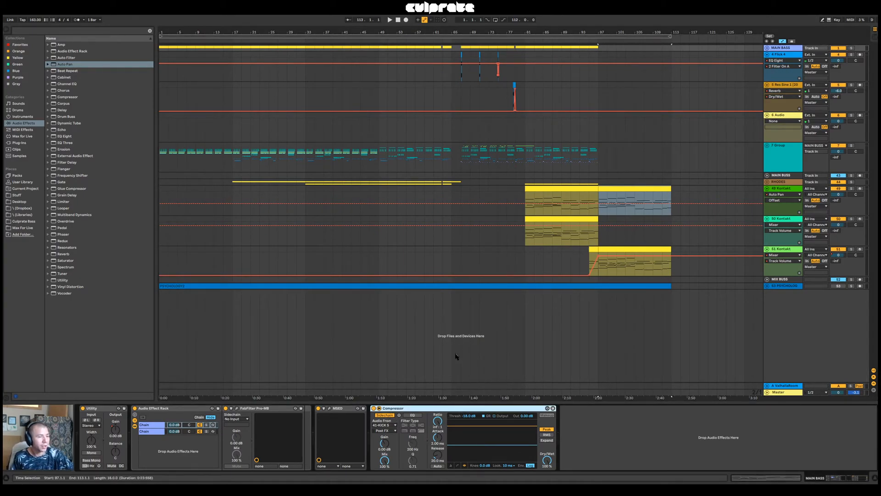
left_click(766, 48)
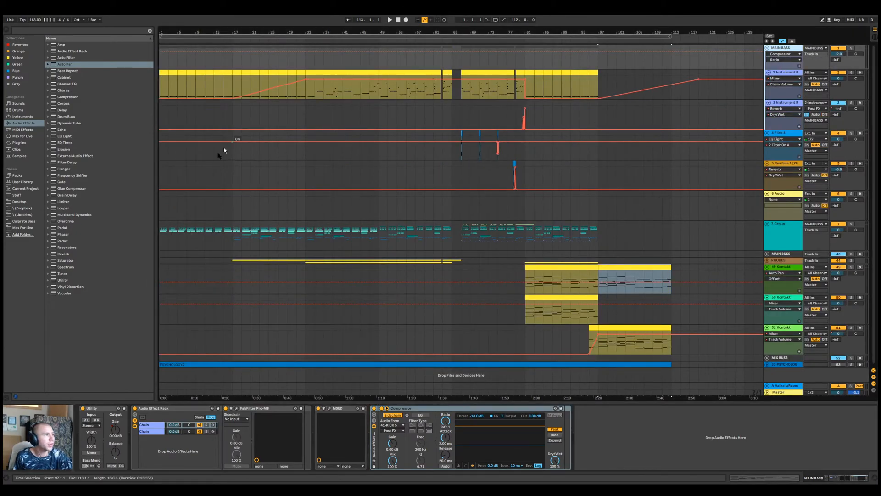
left_click_drag(61, 280, 393, 453)
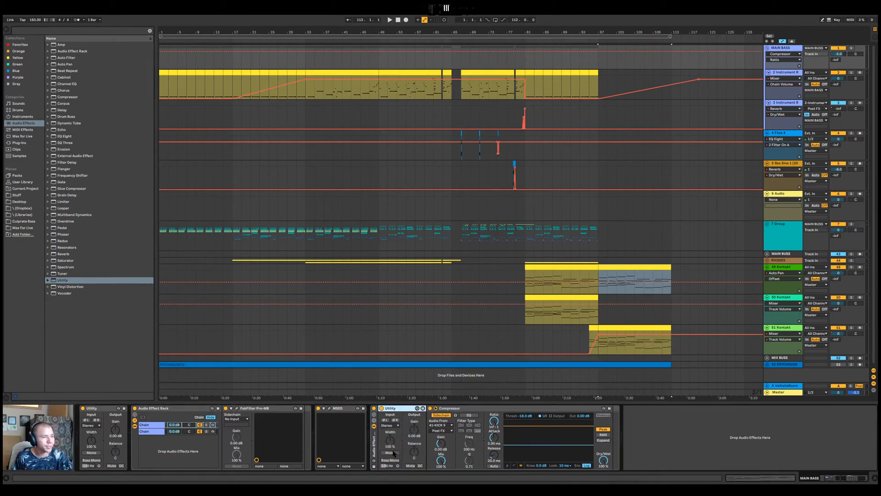
left_click(393, 452)
key("ctrl+g")
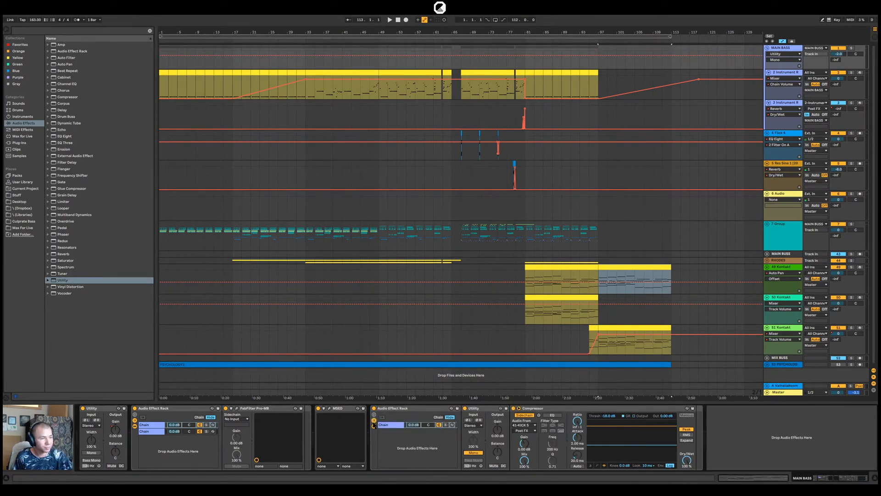
Add a second chain with Voxengo MSED to the new MAIN BASS rack and mute its mid signal
left_click(22, 157)
left_click(19, 142)
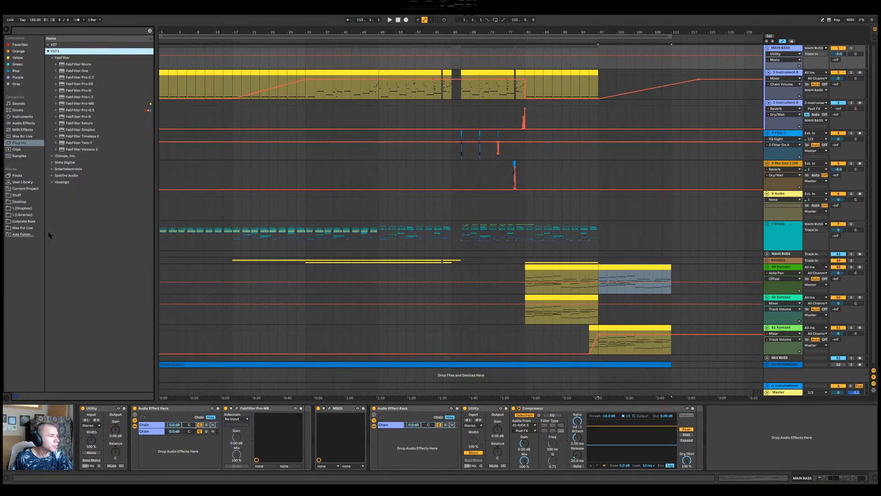
left_click(59, 182)
left_click_drag(69, 97, 415, 444)
left_click(248, 133)
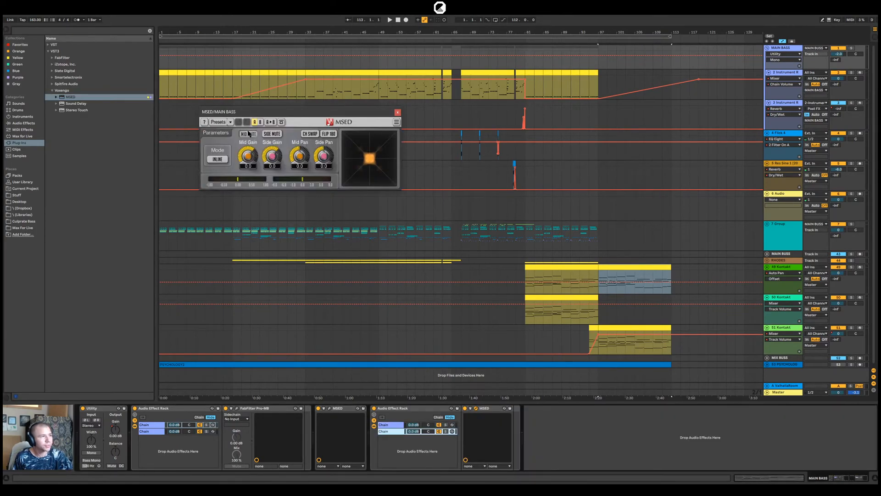
Play from bar 67, listen to MAIN BASS in solo, and return to the full mix
left_click(462, 94)
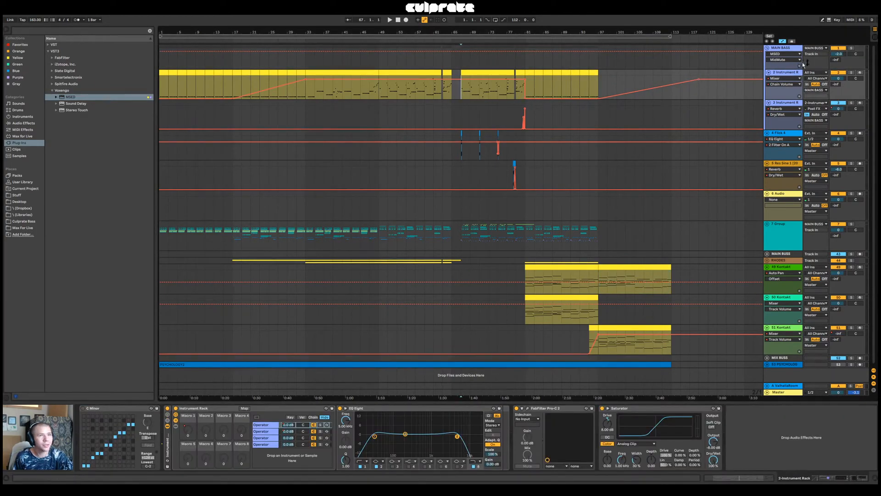
key("space")
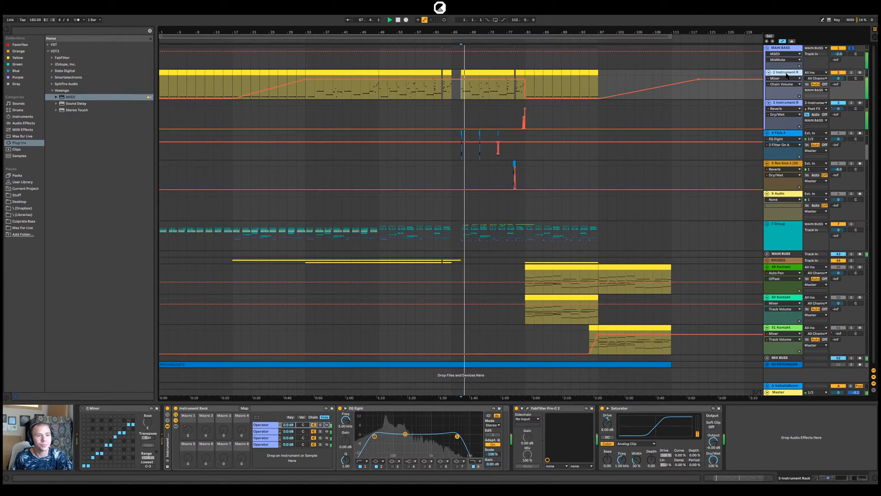
left_click(788, 48)
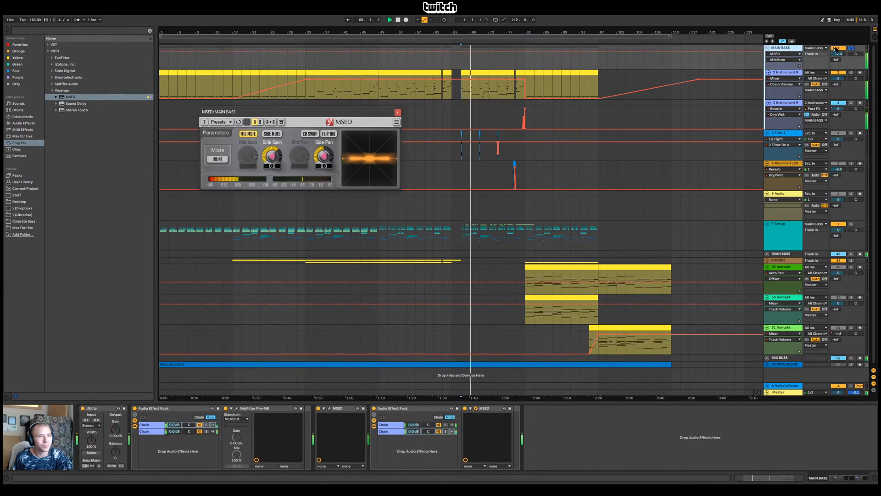
left_click(852, 48)
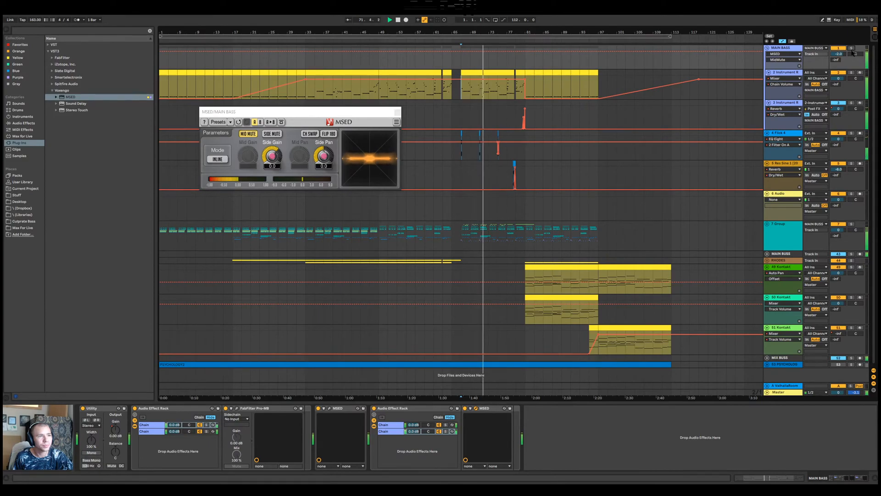
Enable MSED on the Master, turn off Side Mute, turn on Mid Mute, and listen to the sides alone before stopping playback
left_click(784, 393)
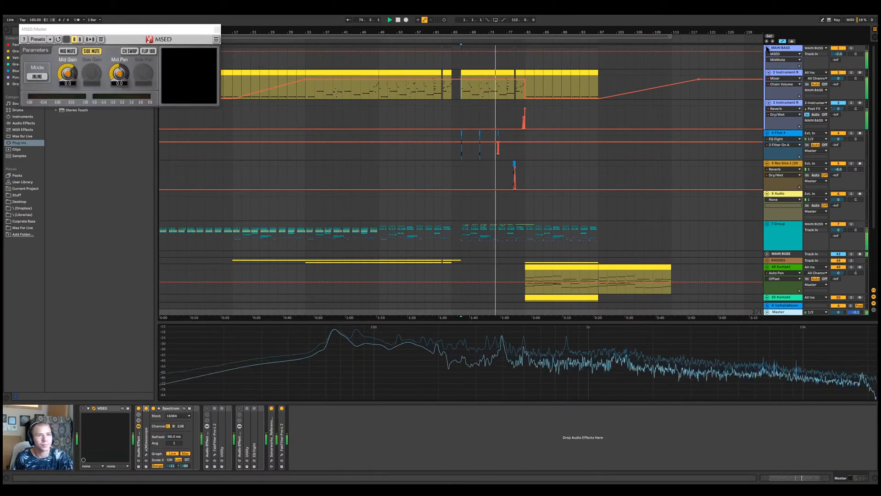
scroll(769, 147, "down", 3)
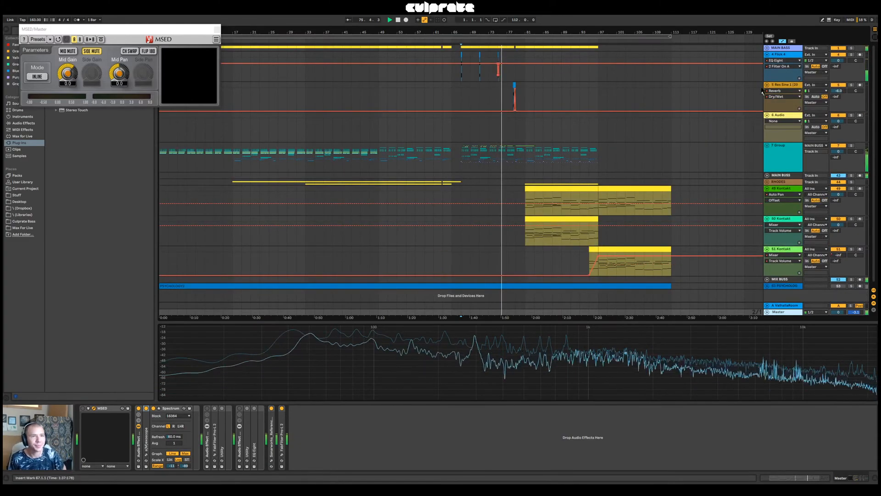
left_click(83, 408)
left_click(86, 51)
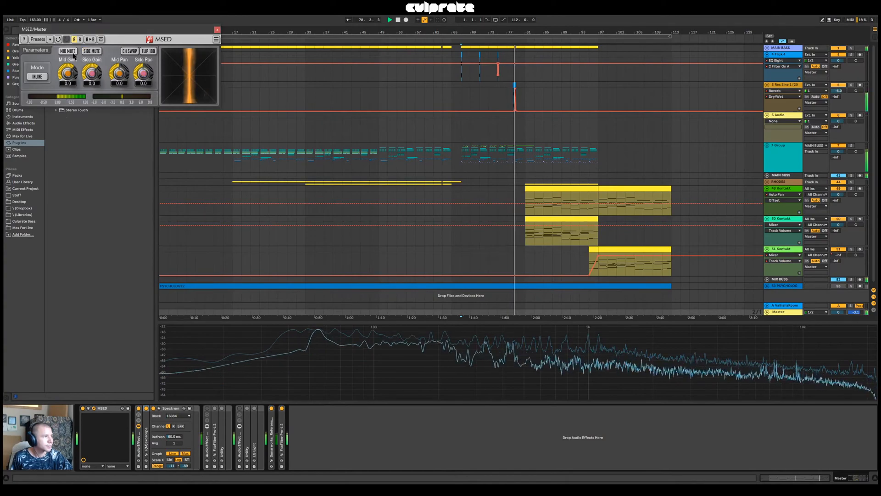
left_click(69, 51)
key("space")
key("space")
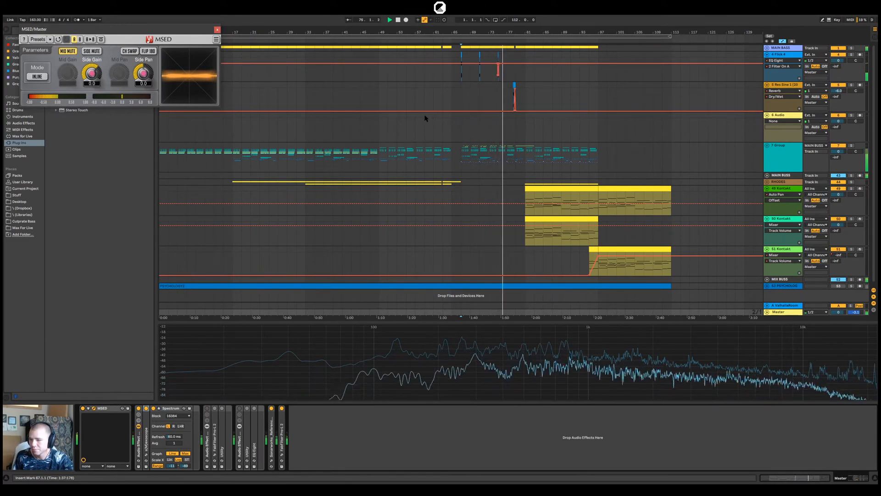
left_click(398, 20)
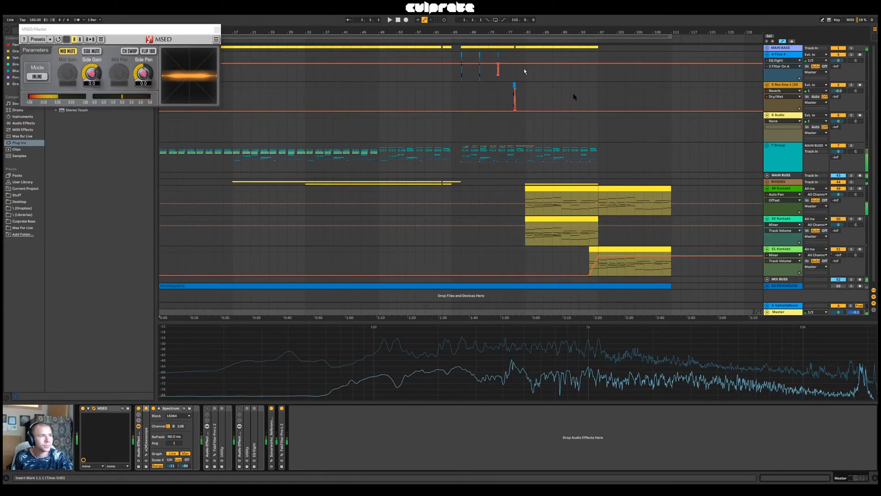
Review the MAIN BASS devices and show the first chain of the rack holding the mono Utility and Compressor
left_click(641, 189)
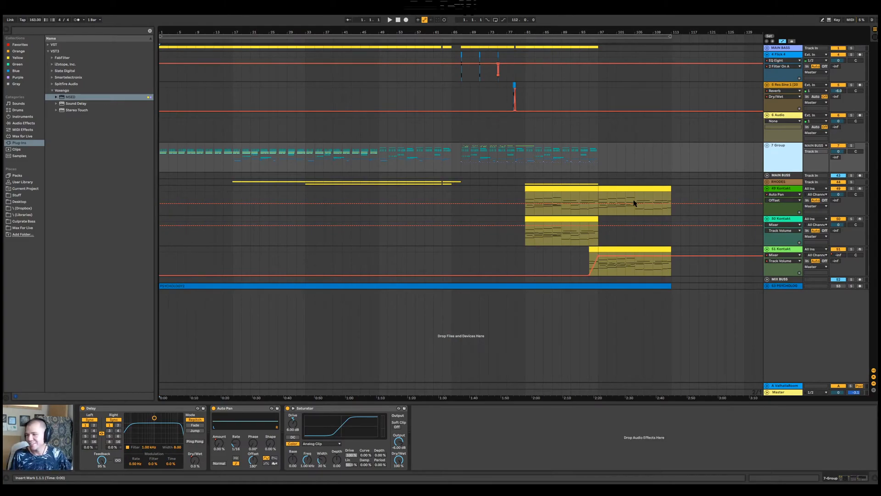
left_click(786, 49)
left_click(398, 113)
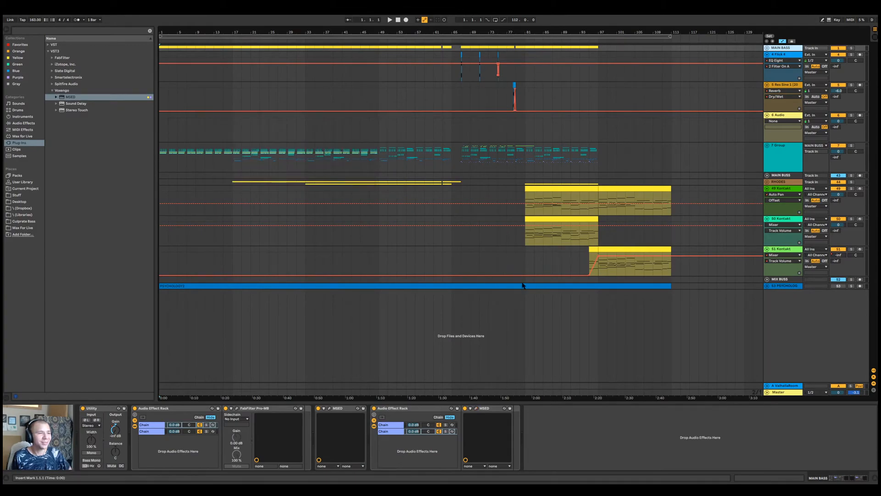
left_click(401, 423)
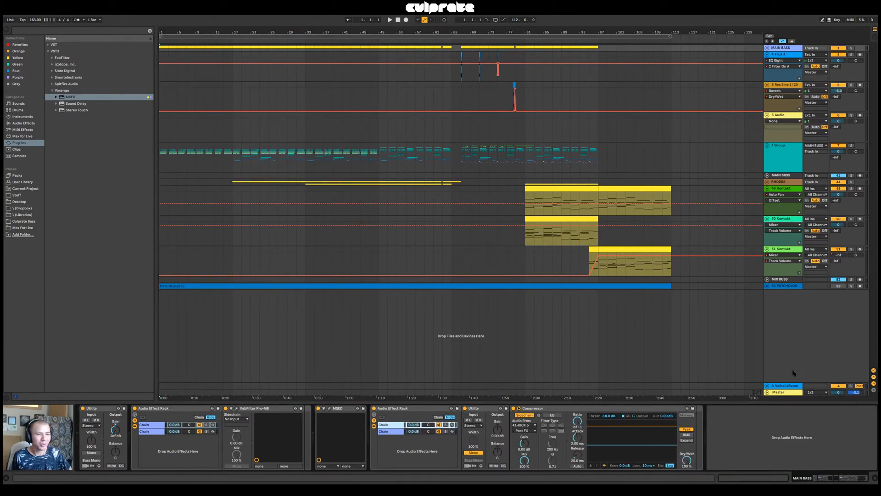
Shrink the Master's spectrum display slightly and move the MSED window over the middle of the arrangement
left_click(784, 392)
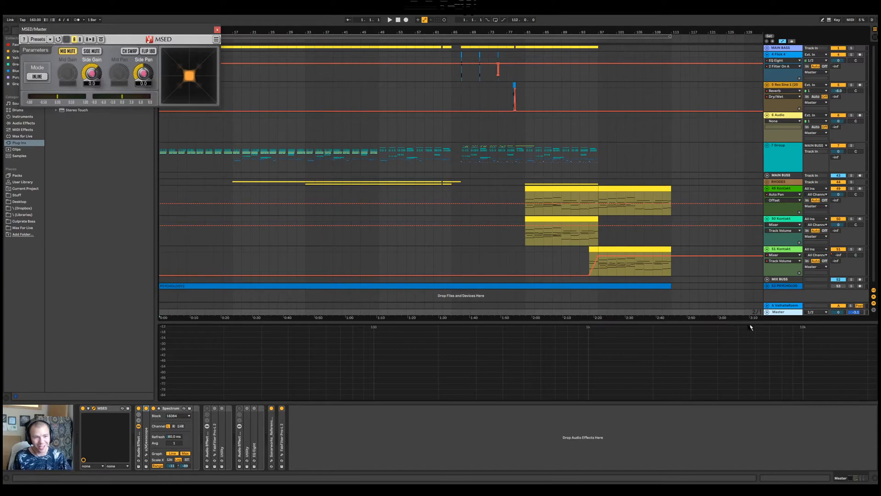
left_click_drag(726, 322, 732, 332)
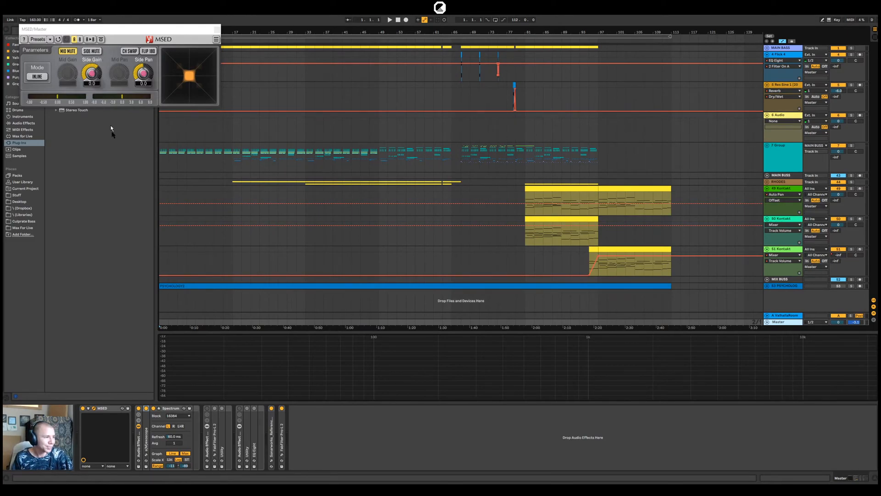
left_click_drag(159, 34, 382, 210)
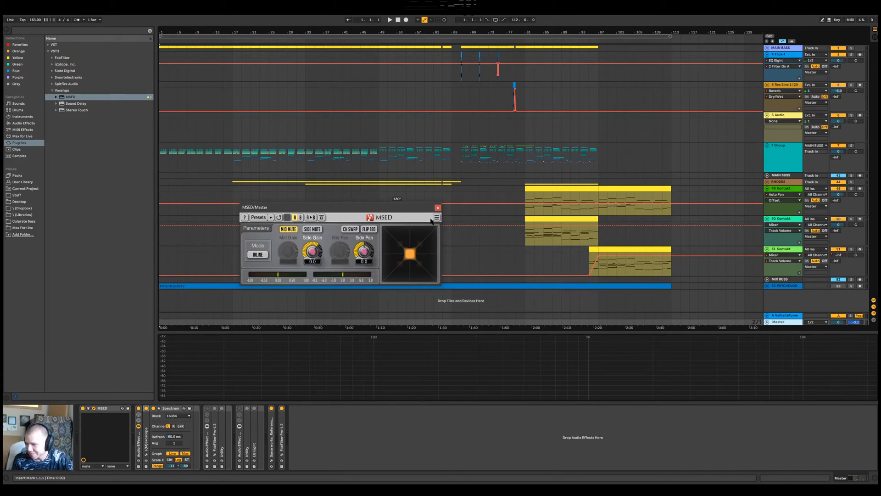
Play from bar 81 through the Master's MSED and switch that MSED off to hear the full mix
left_click(526, 165)
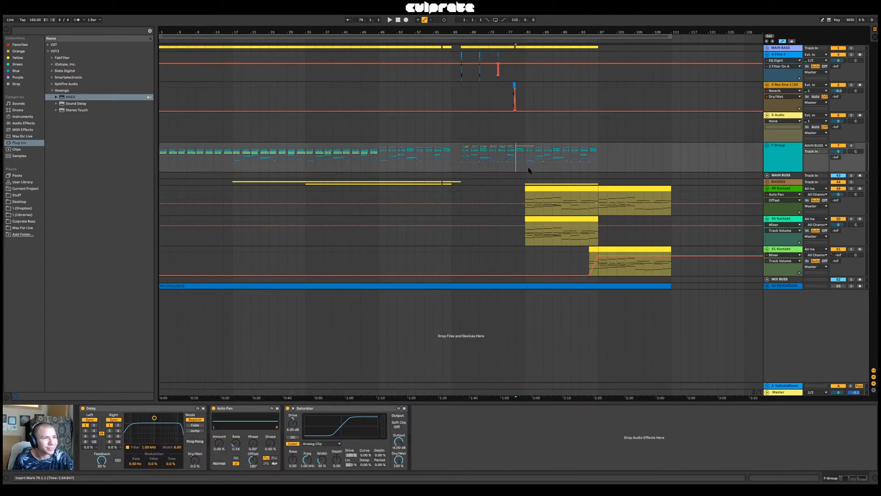
key("space")
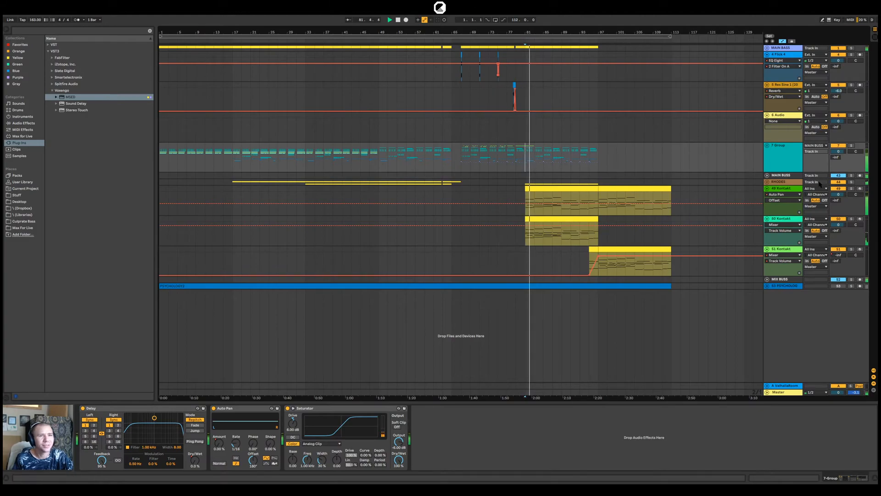
left_click(780, 392)
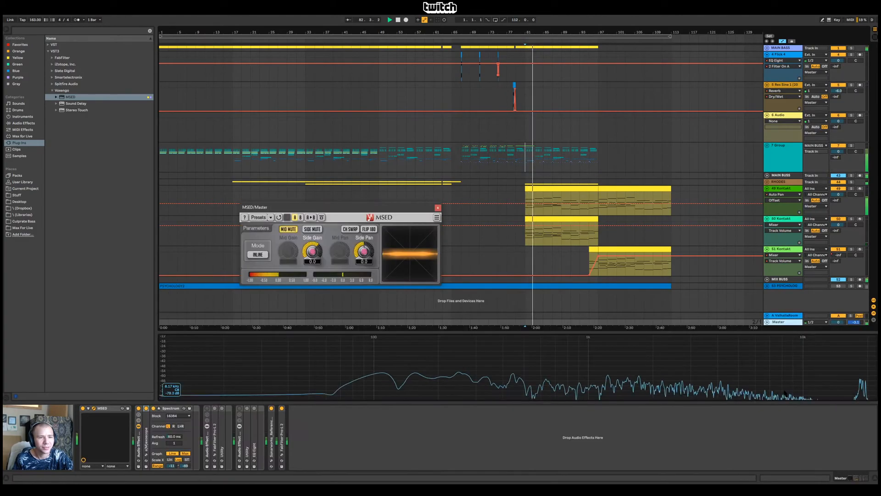
left_click(82, 408)
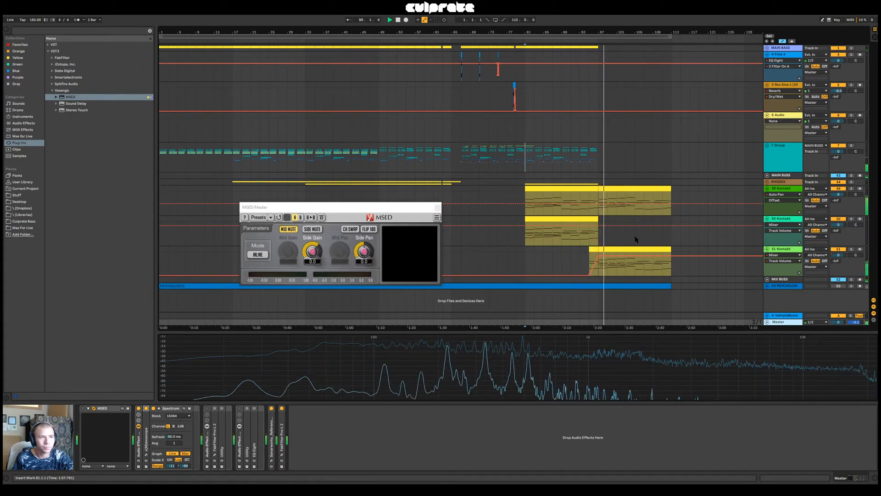
Open the Le Cristal Baschet instrument on 51 Kontakt, adjust its volume, and close the plug-in window
mouse_move(638, 204)
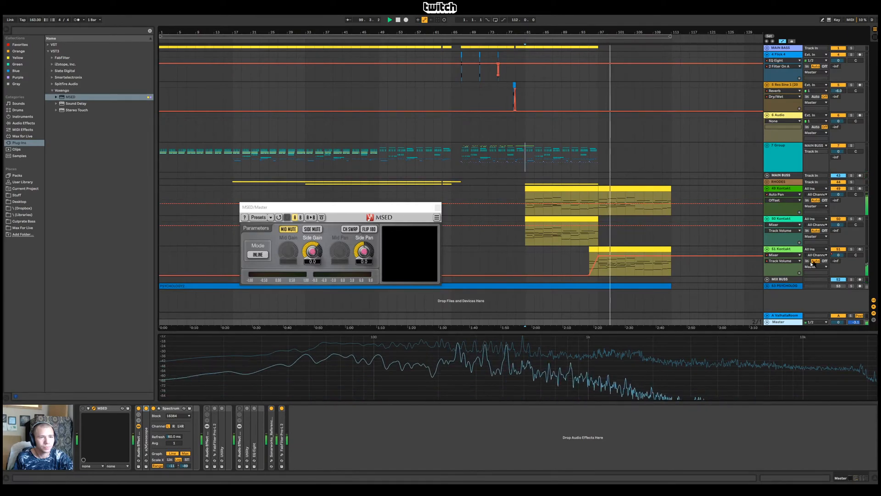
left_click(781, 249)
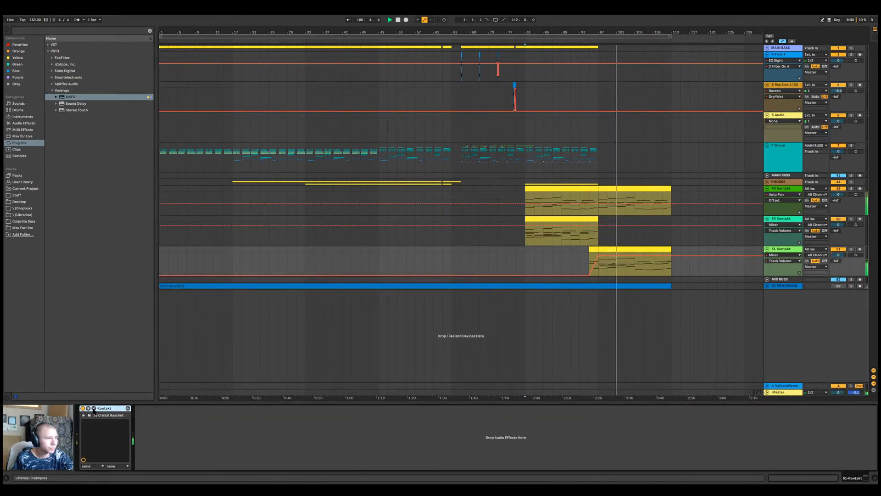
left_click(94, 408)
left_click_drag(590, 170, 592, 170)
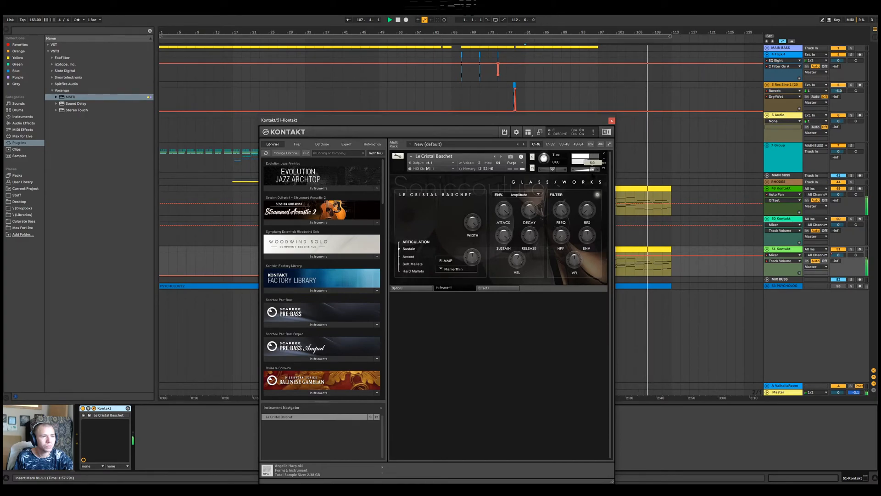
left_click(611, 121)
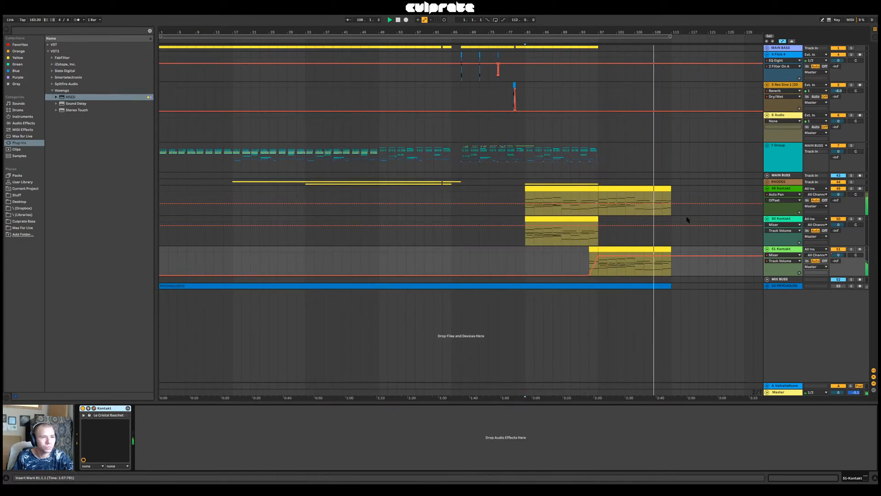
Solo the 51 Kontakt track and play it briefly from bar 81
left_click(852, 249)
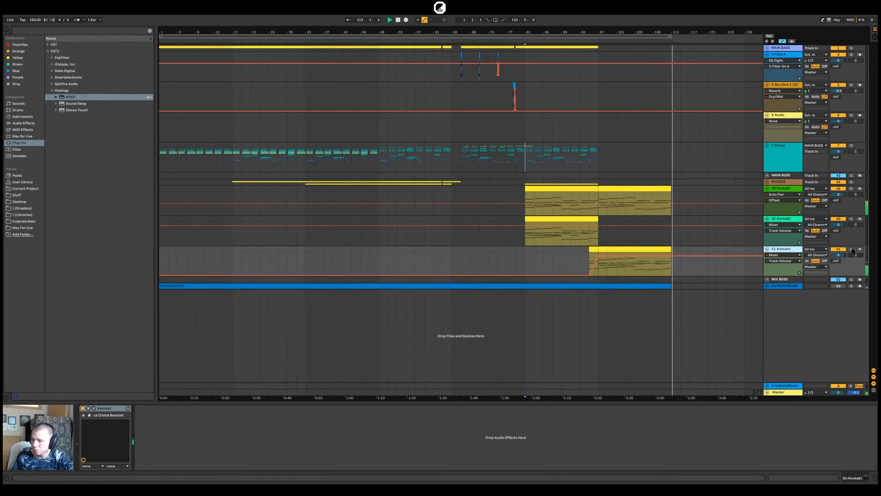
key("space")
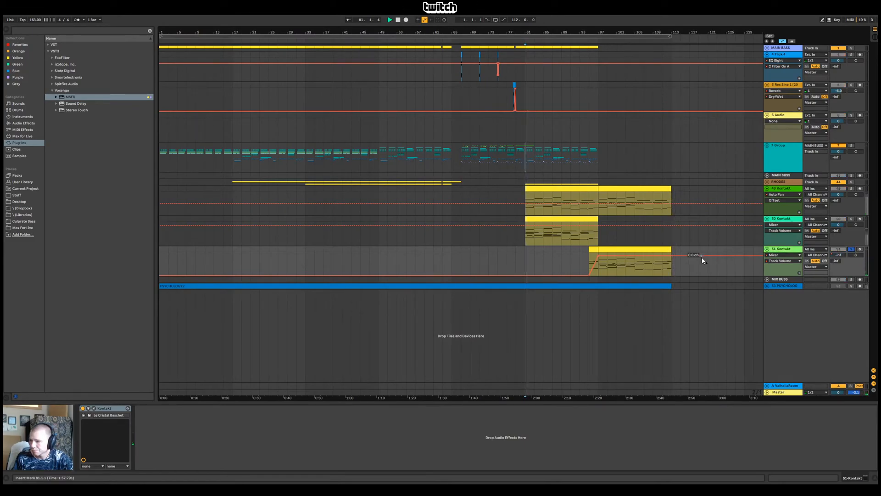
key("space")
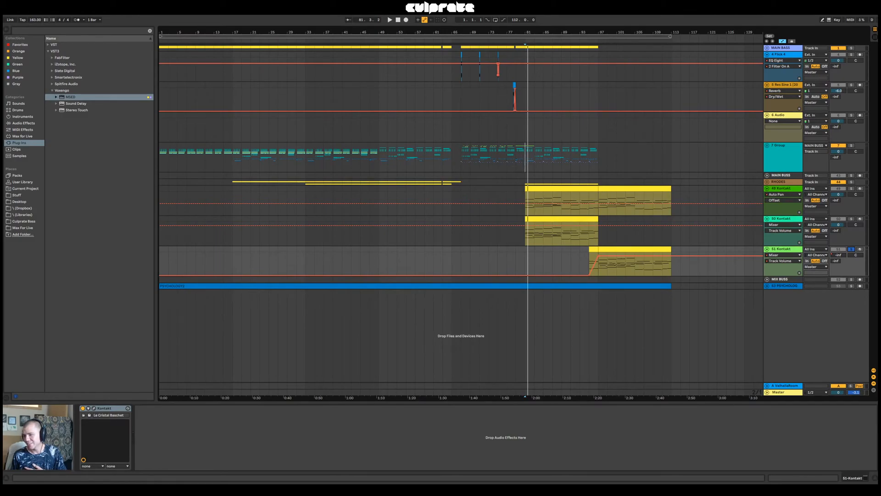
Unsolo 51 Kontakt and solo the 49 Kontakt track instead
left_click(851, 249)
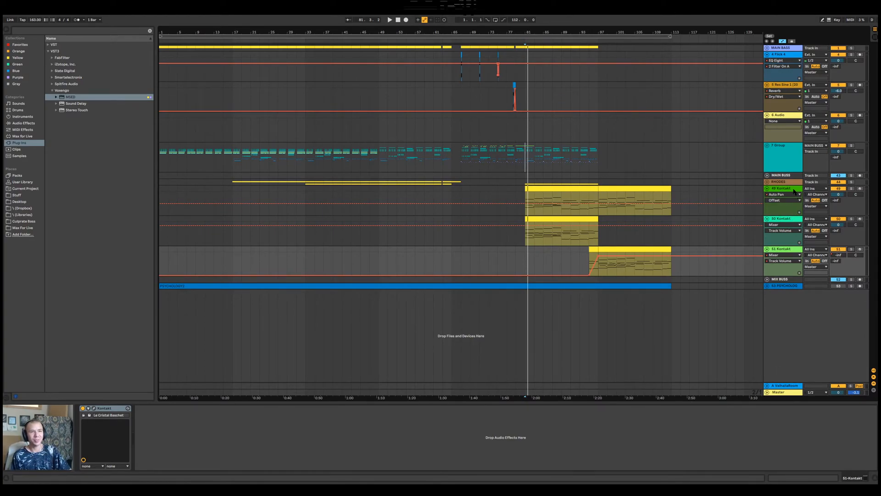
left_click(845, 189)
left_click(851, 189)
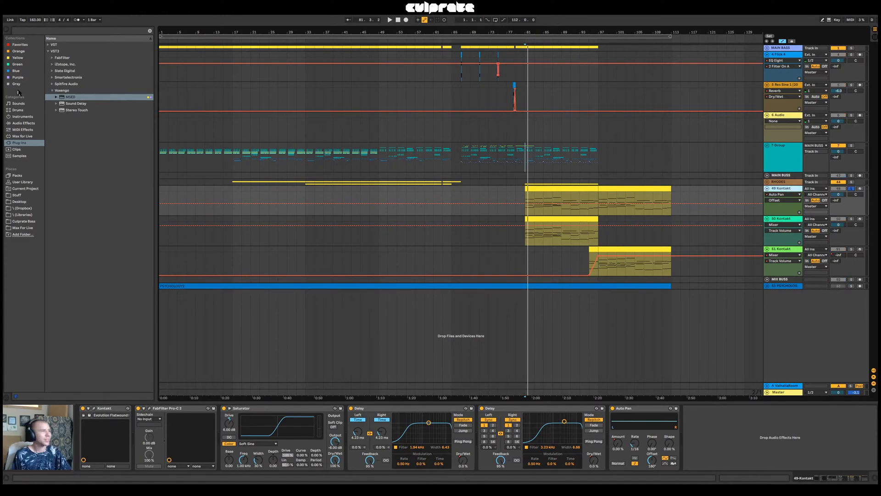
Load FabFilter Saturn onto 49 Kontakt and place it between the Saturator and the first Delay
left_click(52, 58)
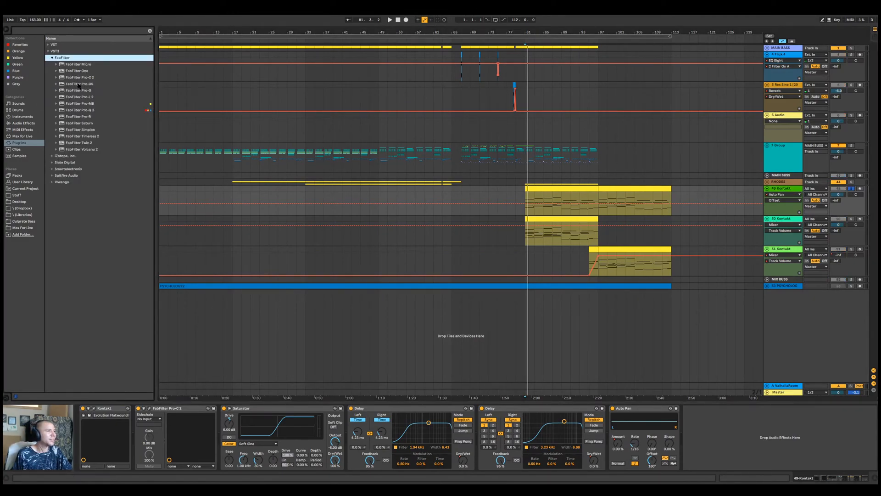
left_click_drag(97, 123, 127, 423)
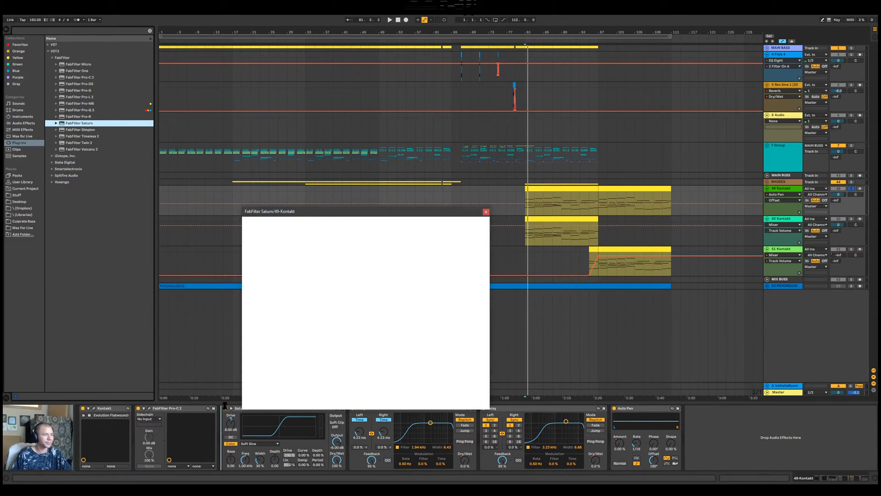
left_click_drag(370, 213, 350, 155)
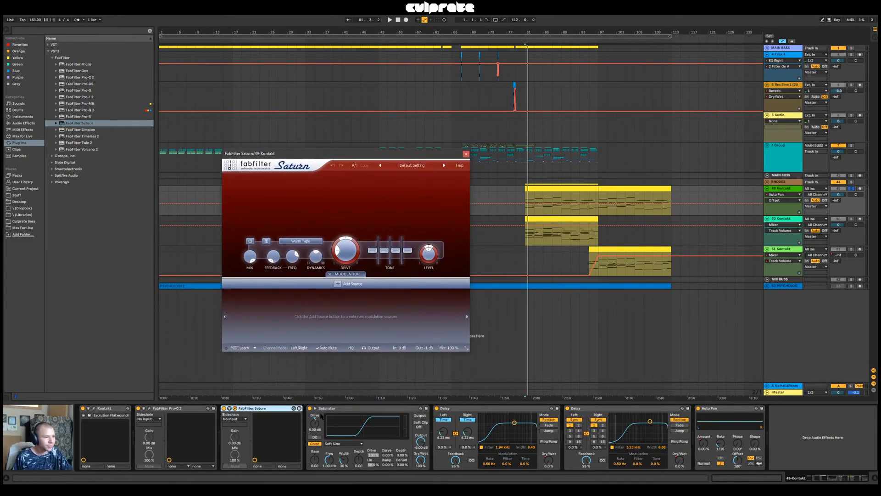
left_click(265, 410)
left_click_drag(384, 404, 385, 406)
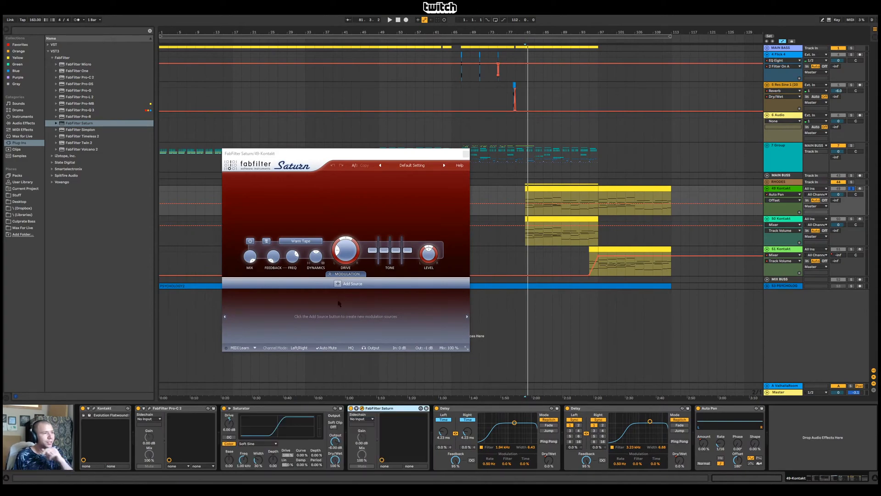
left_click(339, 284)
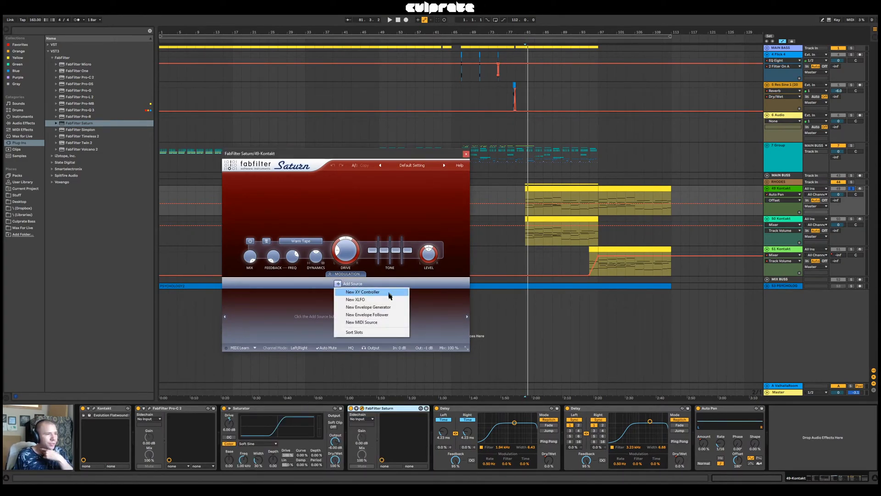
left_click(395, 307)
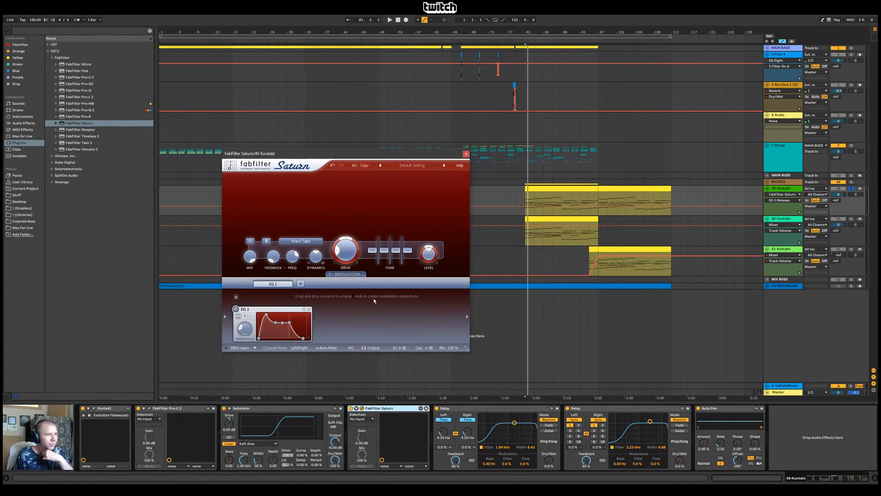
left_click(309, 309)
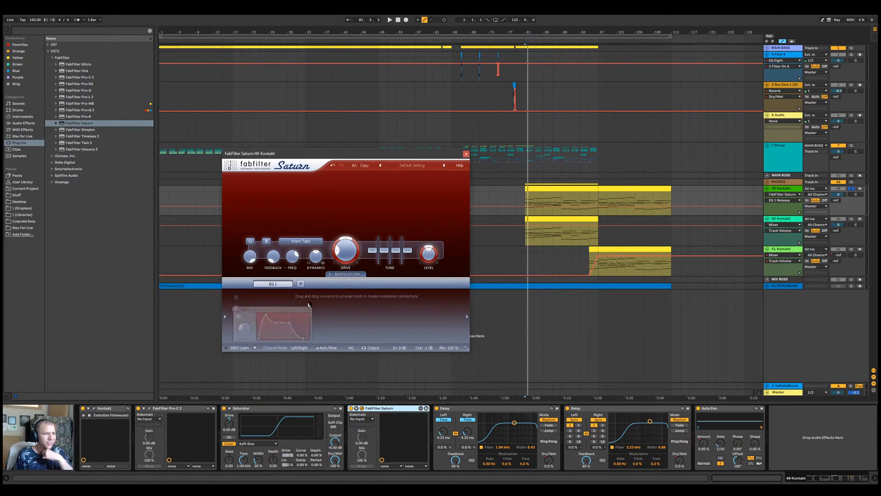
Add two envelope followers in Saturn, both modulating the output level, with the second inverted, and adjust EF 2's attack
left_click(338, 283)
left_click(366, 315)
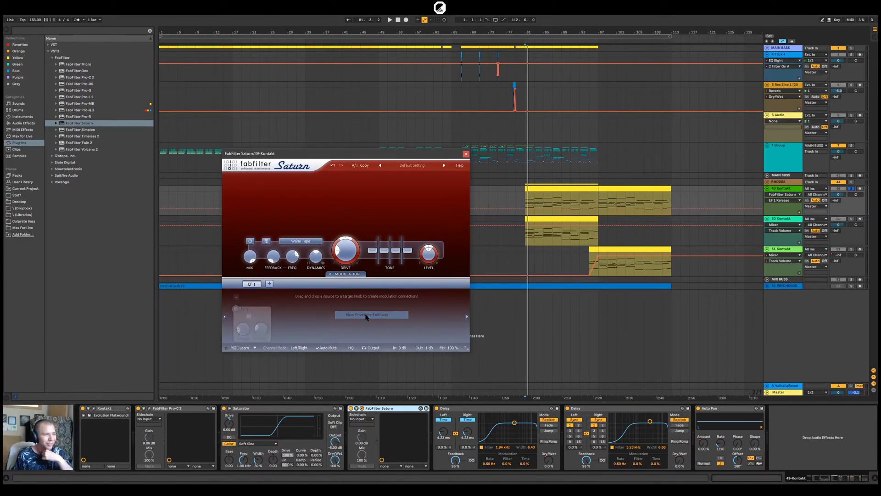
left_click_drag(235, 309, 429, 252)
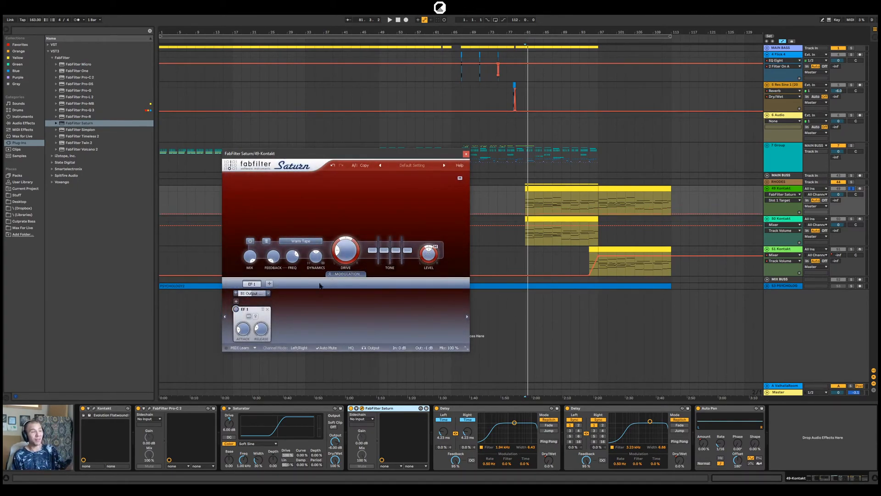
left_click(270, 283)
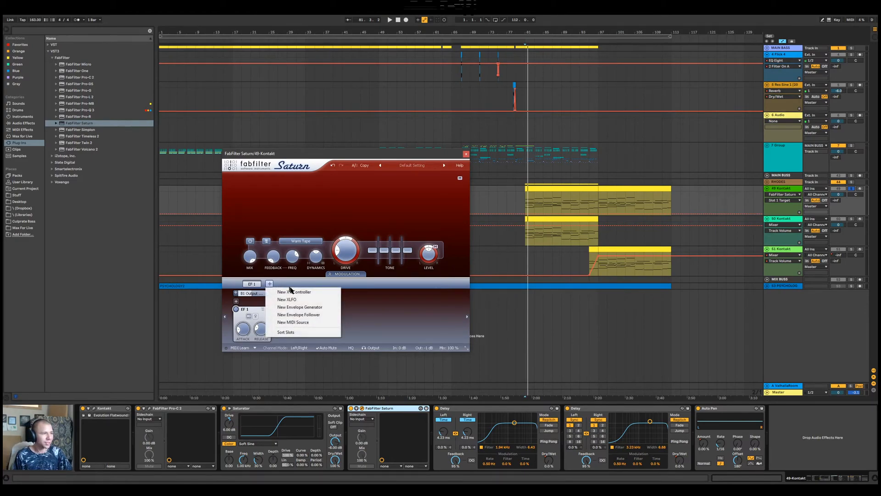
left_click(289, 315)
left_click_drag(287, 314, 429, 252)
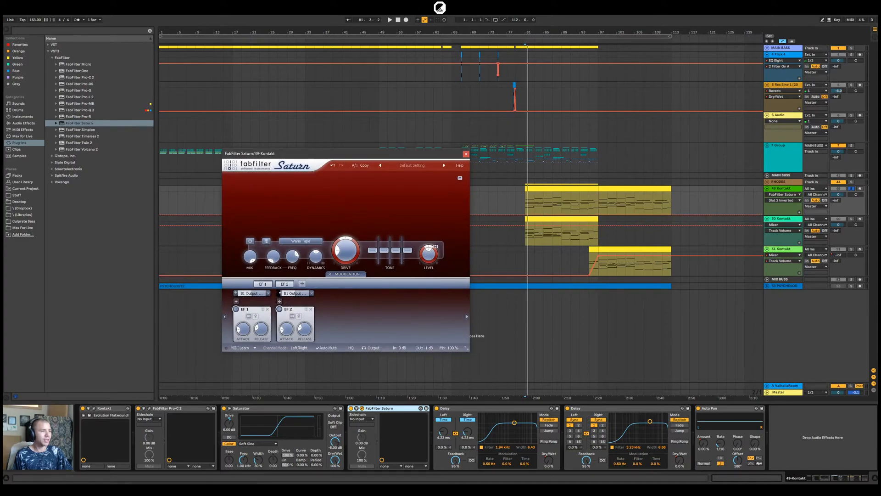
left_click(285, 328)
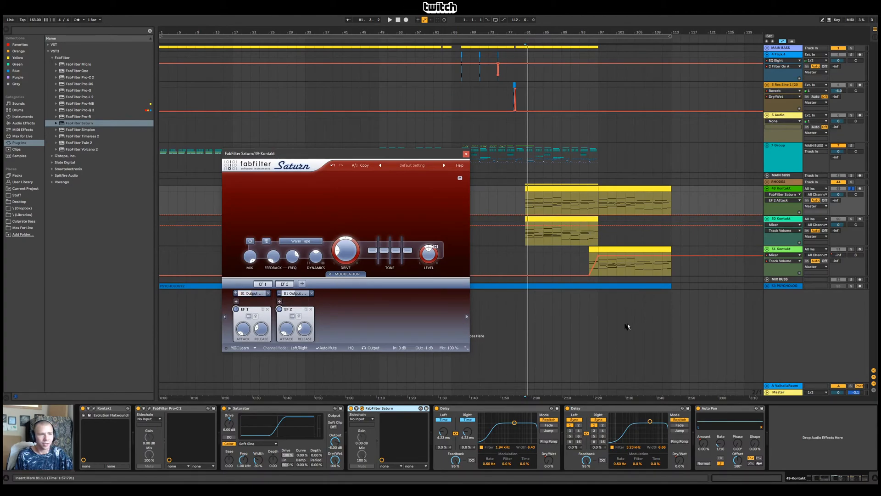
Play 49 Kontakt from bar 81, compare it with Saturn bypassed, and undo a trial drive tweak
key("space")
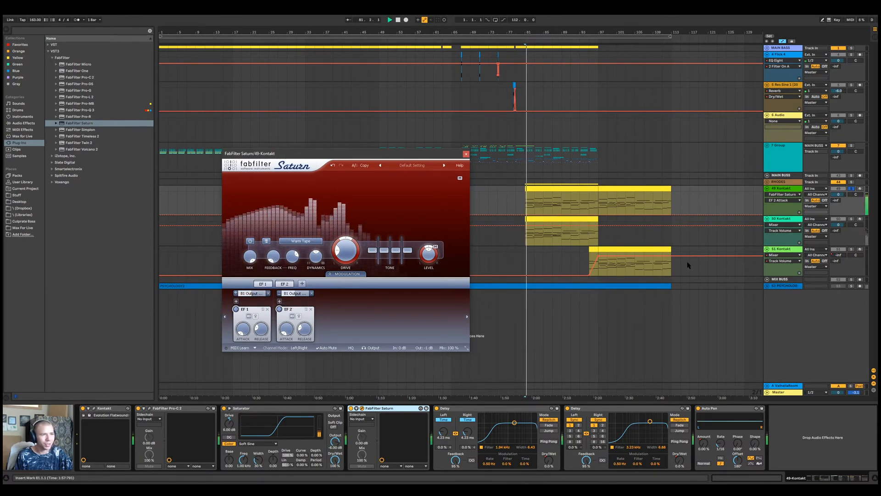
left_click(351, 408)
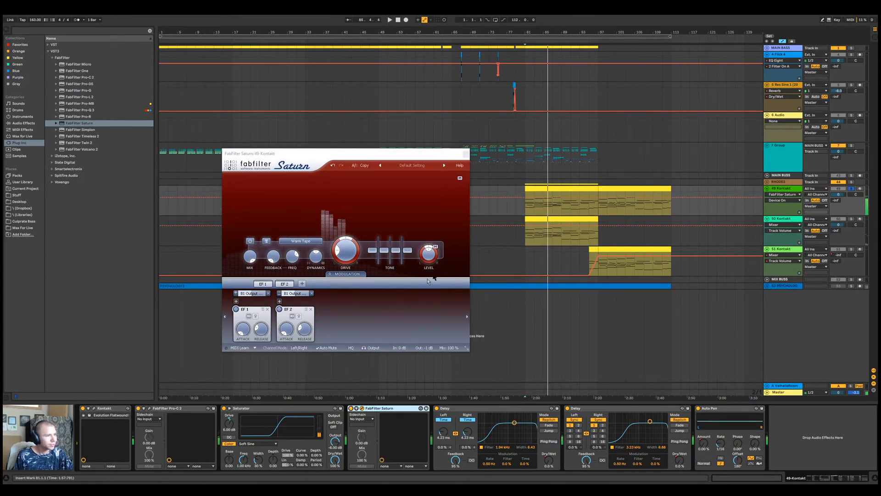
left_click(347, 261)
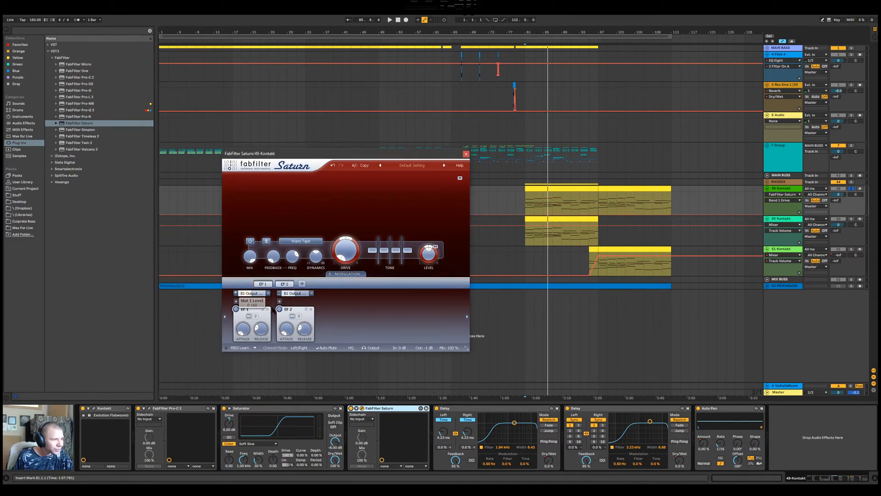
left_click(333, 165)
Replay from bar 81 and reduce the modulation amount of both envelope followers on Saturn's output level
key("space")
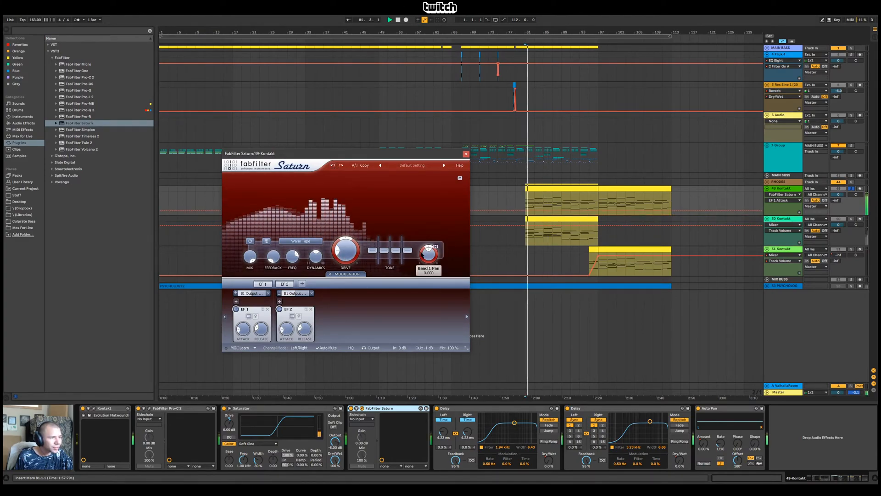
left_click_drag(250, 296, 220, 314)
left_click_drag(295, 295, 267, 317)
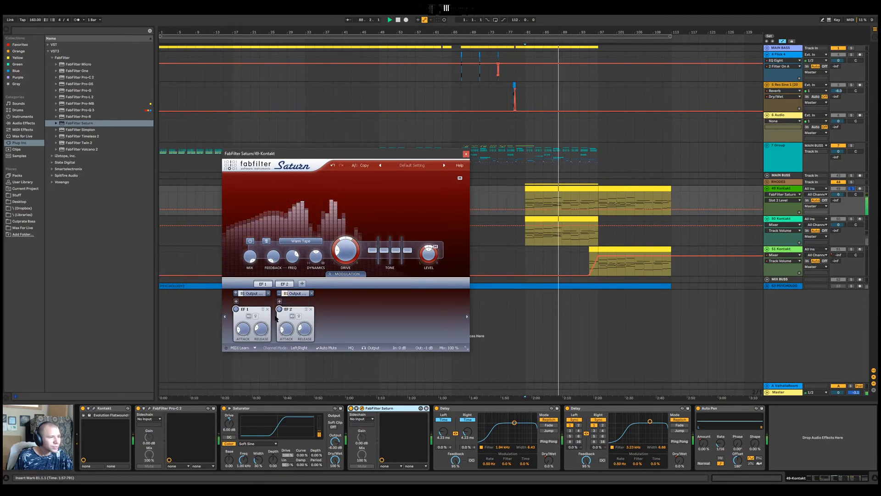
Toggle Saturn to compare the sound and adjust the attack times of EF 1 and EF 2
left_click(351, 407)
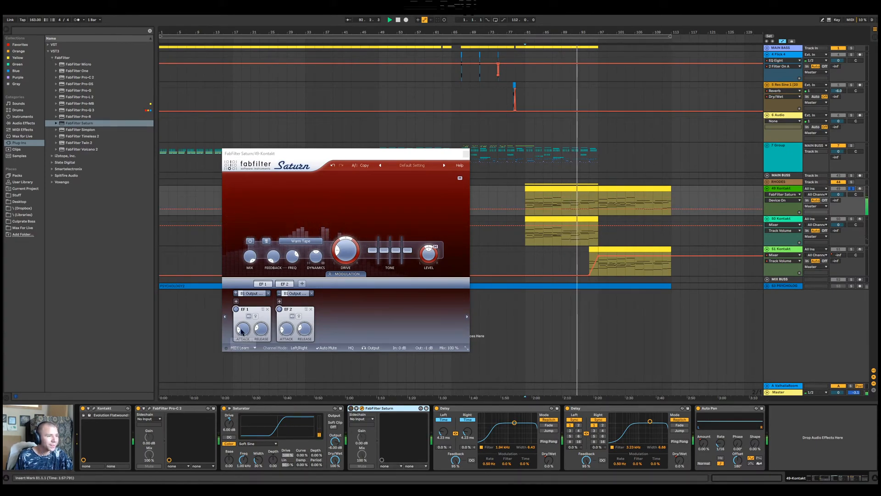
left_click_drag(242, 331, 247, 347)
left_click(351, 408)
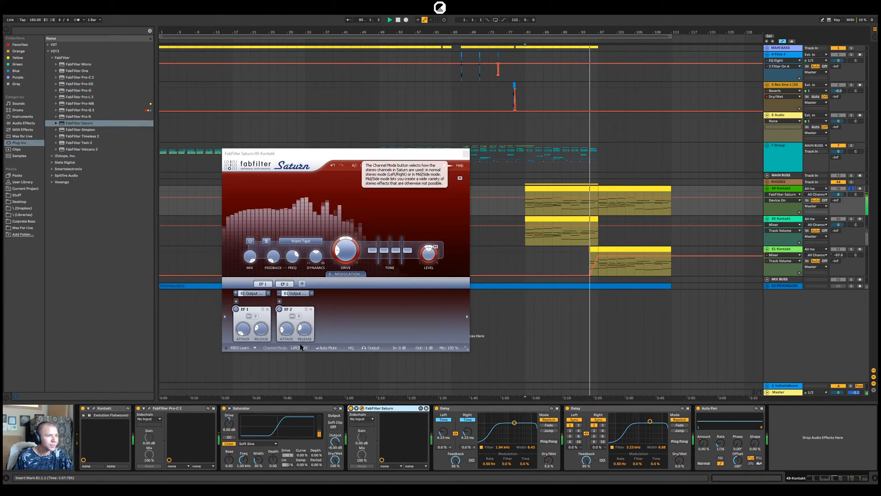
left_click(286, 331)
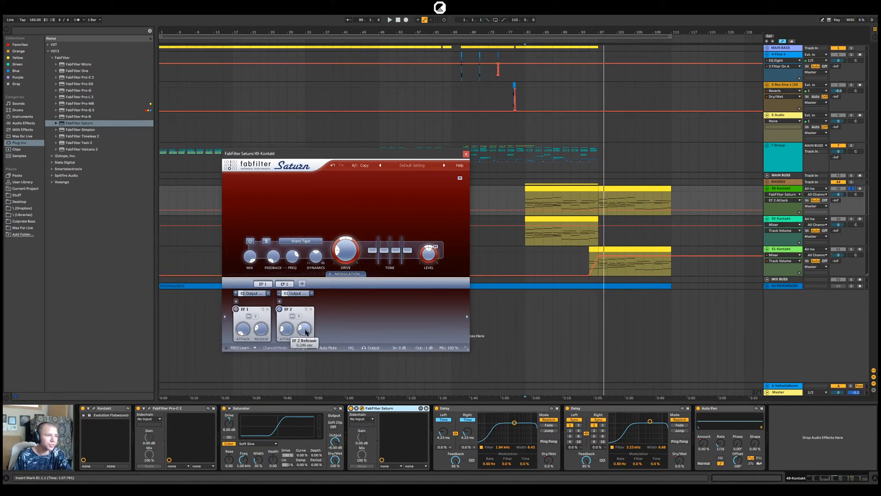
left_click_drag(288, 335, 286, 330)
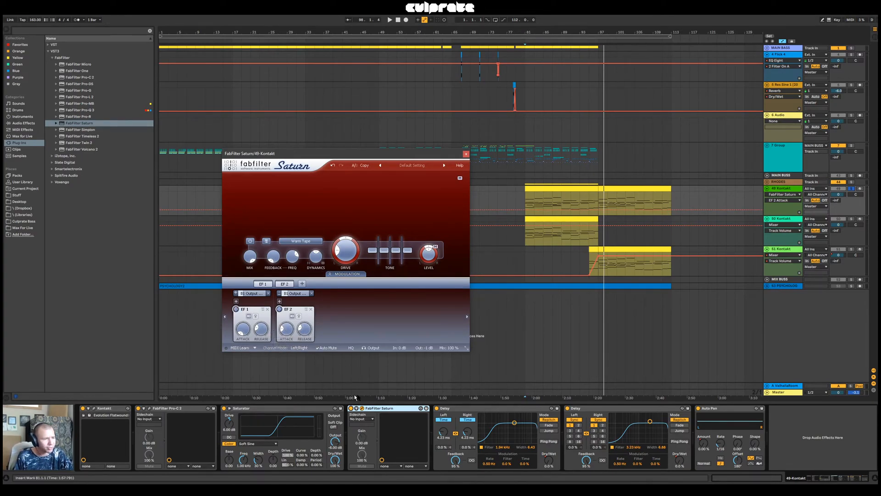
Replay from bar 81 while toggling Saturn to check the effect of its envelope followers
key("space")
left_click(351, 409)
key("space")
key("space")
Try lower band 1 level settings in Saturn while replaying the part from bar 81
left_click_drag(428, 255, 435, 328)
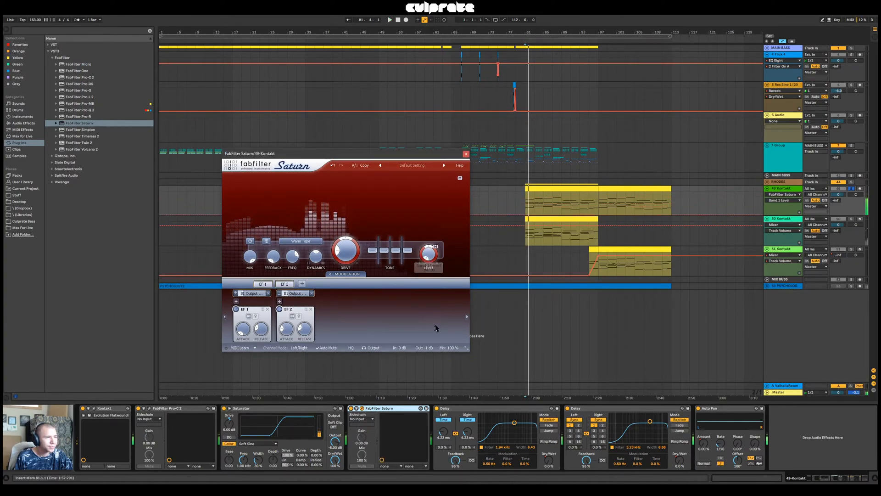
key("space")
key("space")
left_click_drag(432, 257, 442, 221)
key("space")
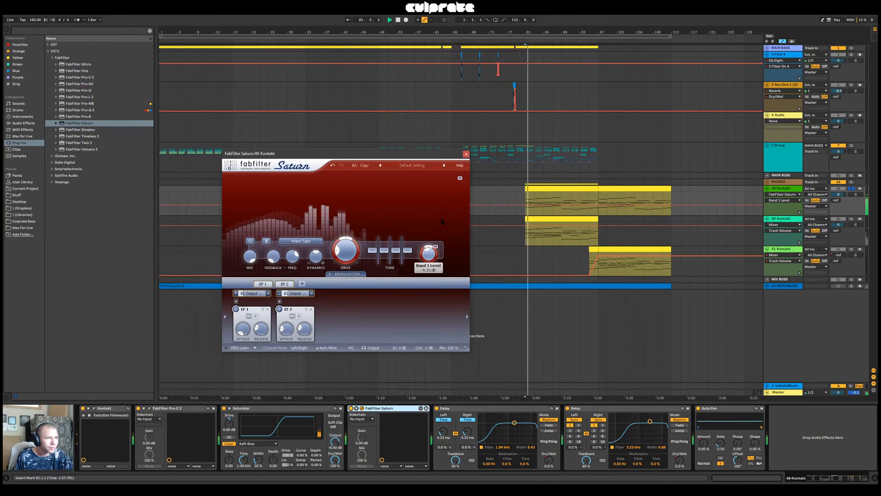
Set Saturn's modulation slot 2 level to .1 and enter a new level for slot 1
left_click(287, 294)
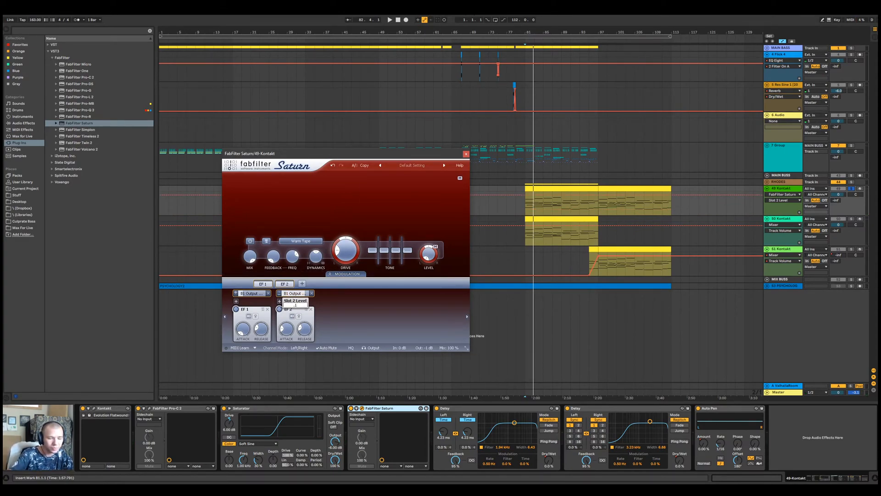
key("Return")
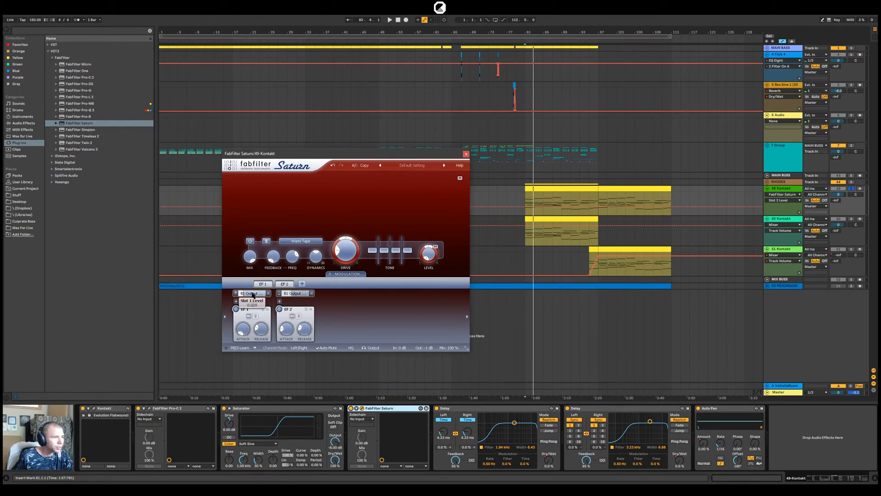
key("Return")
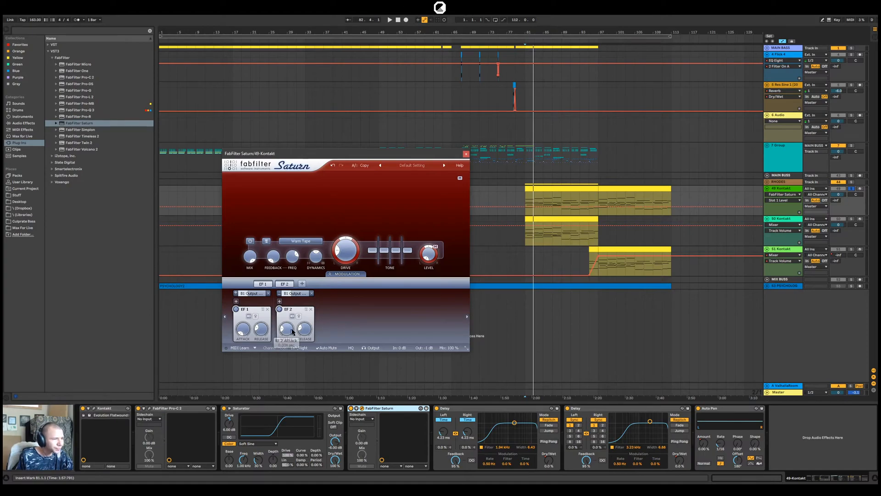
During playback, adjust EF 2's attack to about 0.017 sec and set Saturn's band 1 level to 0 dB
key("space")
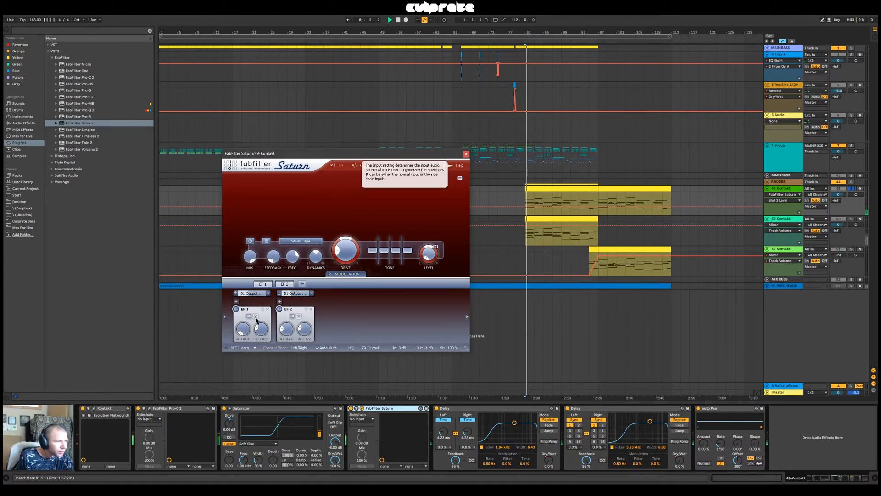
left_click(287, 335)
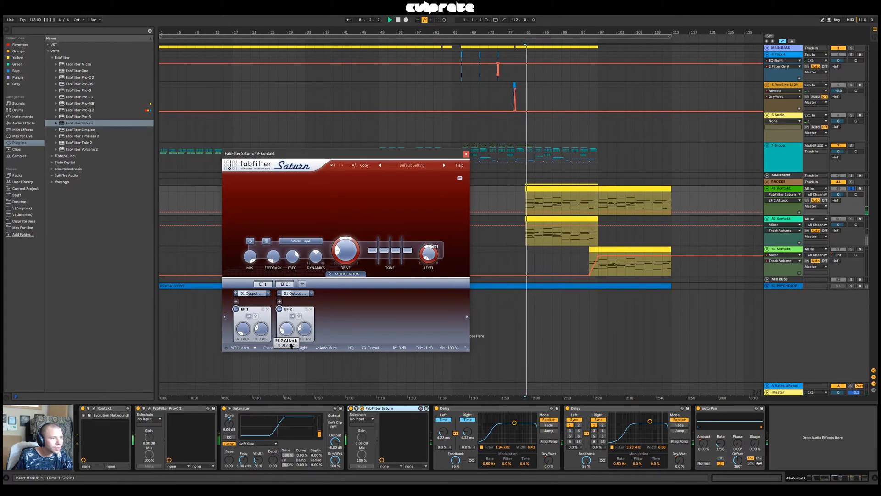
left_click(432, 254)
double_click(432, 258)
type("0")
key("Return")
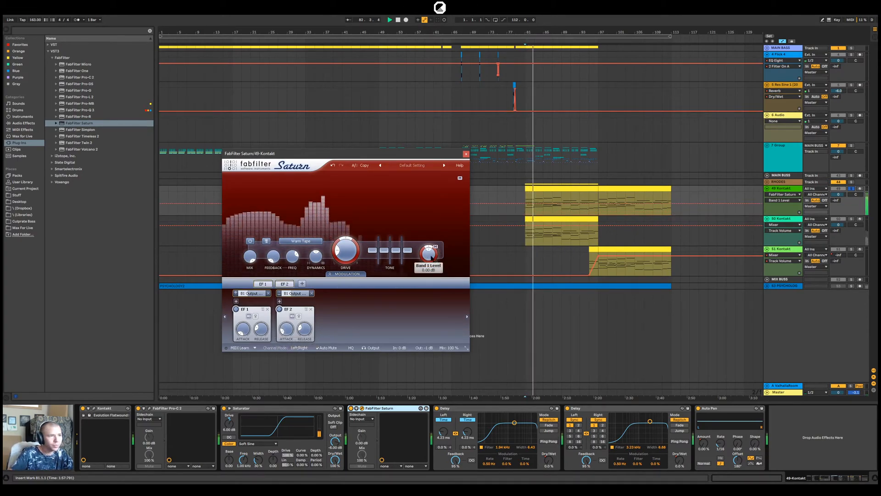
Replay from bar 81 with a longer EF 2 attack and compare against the bypassed Saturn
key("space")
key("space")
mouse_move(285, 334)
left_mouse_down()
mouse_move(292, 318)
mouse_move(294, 327)
left_mouse_up()
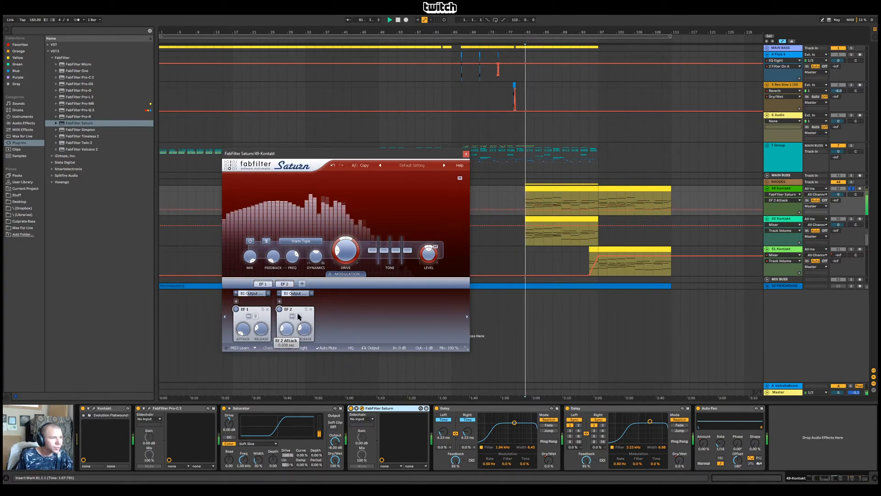
left_click(351, 408)
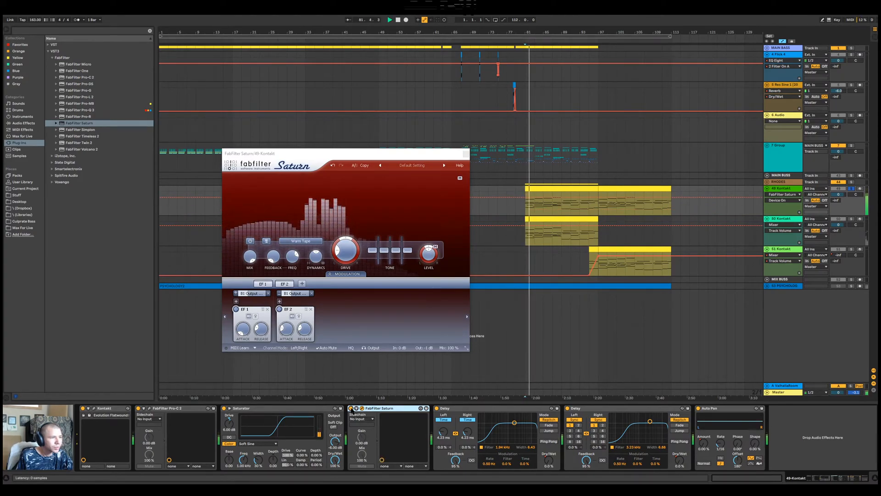
left_click(351, 408)
Restart playback from bar 81 and shorten EF 2's attack in Saturn
key("space")
key("space")
left_click(287, 330)
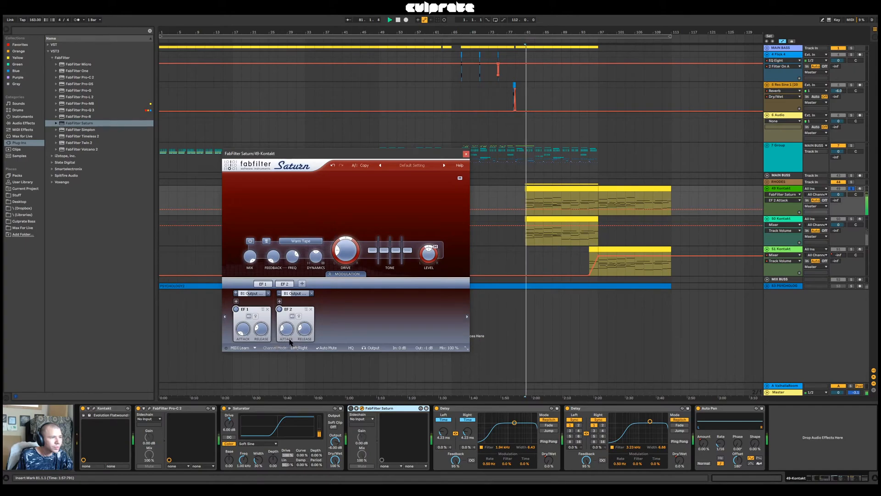
left_click_drag(286, 334, 287, 340)
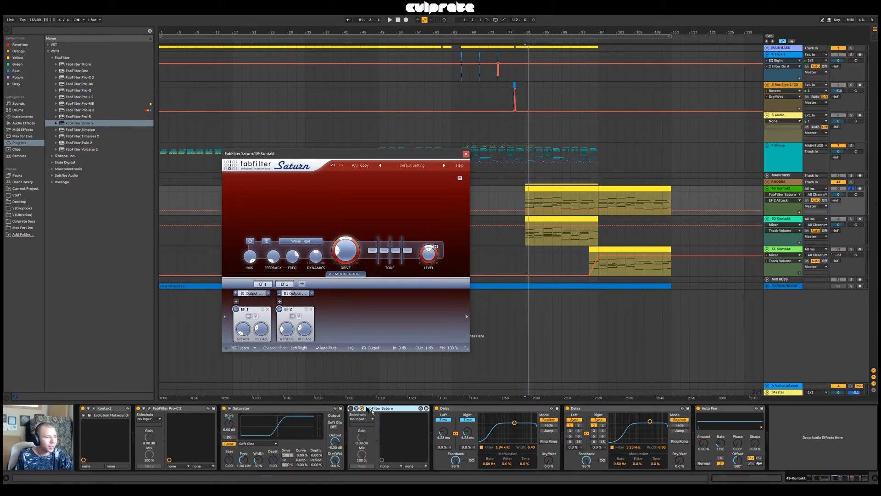
left_click(779, 160)
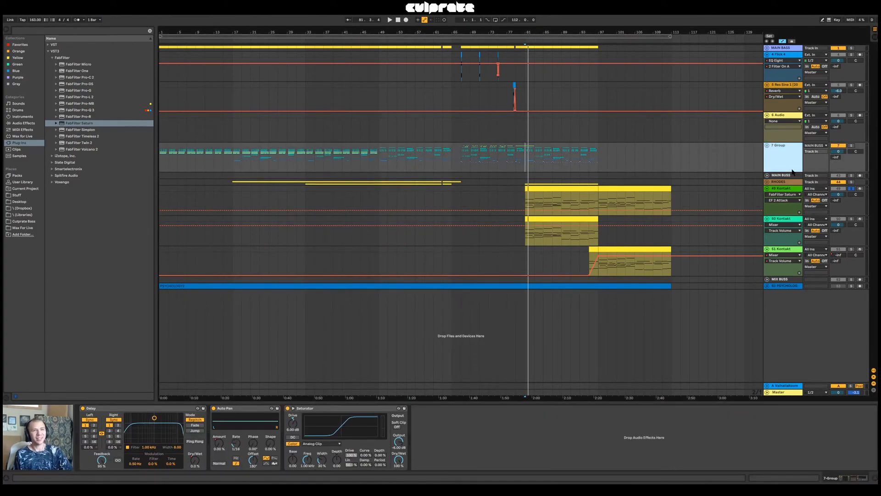
left_click(793, 194)
left_click(386, 408)
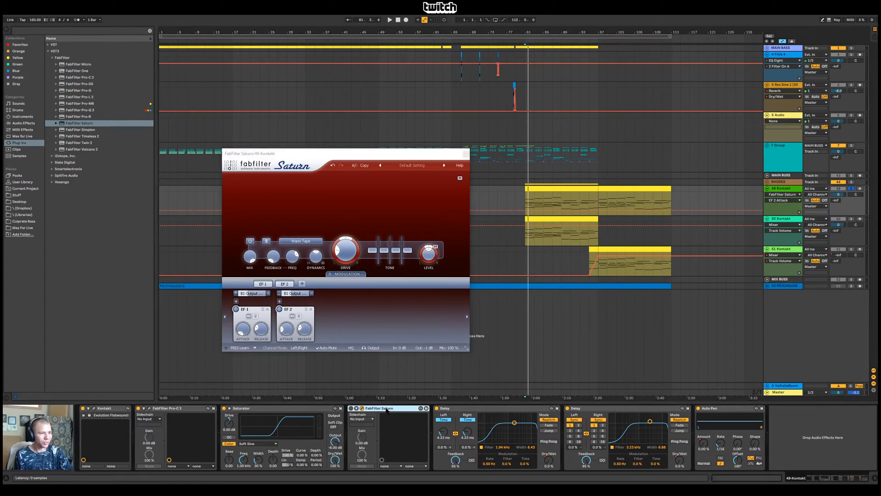
left_click(781, 156)
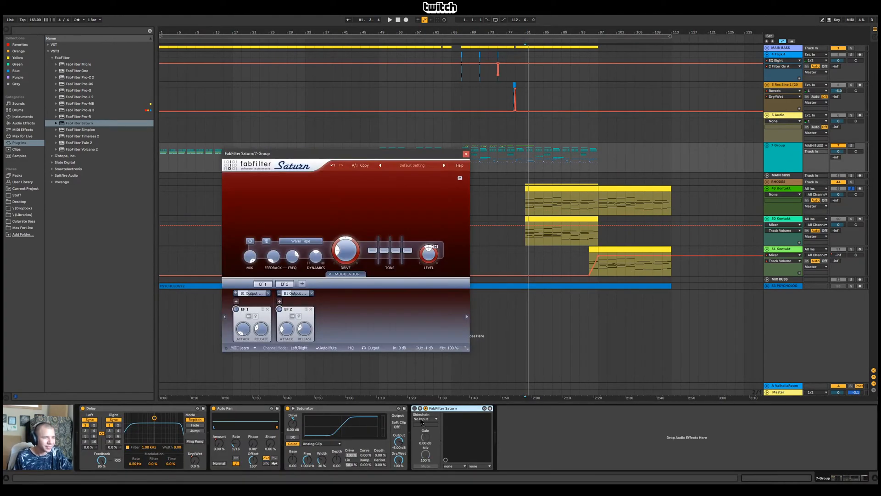
left_click(415, 408)
Solo 7 Group and set the playback start to bar 67
key("space")
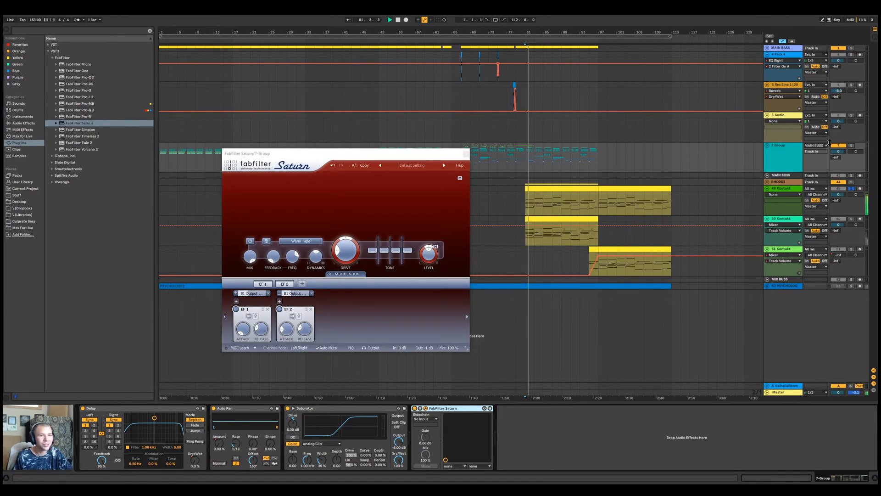
key("space")
left_click(852, 146)
key("space")
left_click_drag(446, 155, 452, 183)
left_click(462, 162)
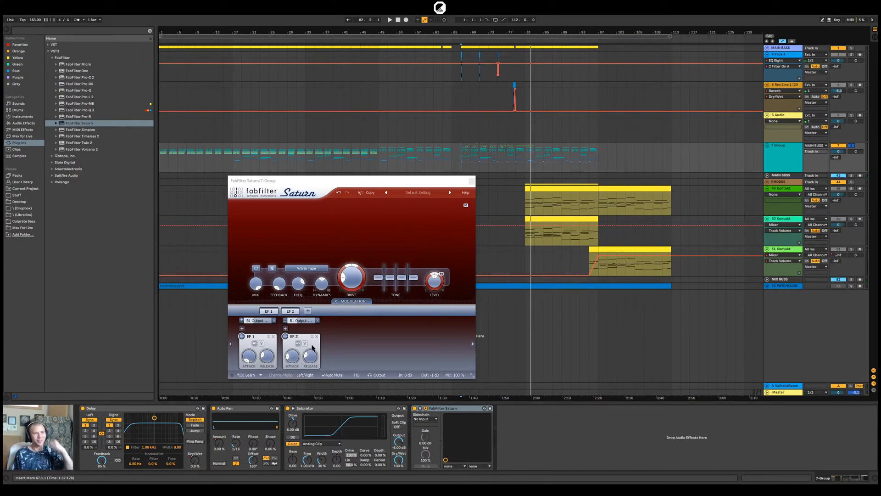
Play 7 Group from bar 67, adjust Saturn's EF 2 attack to about 0.033 sec and compare with Saturn bypassed
left_click(294, 360)
key("space")
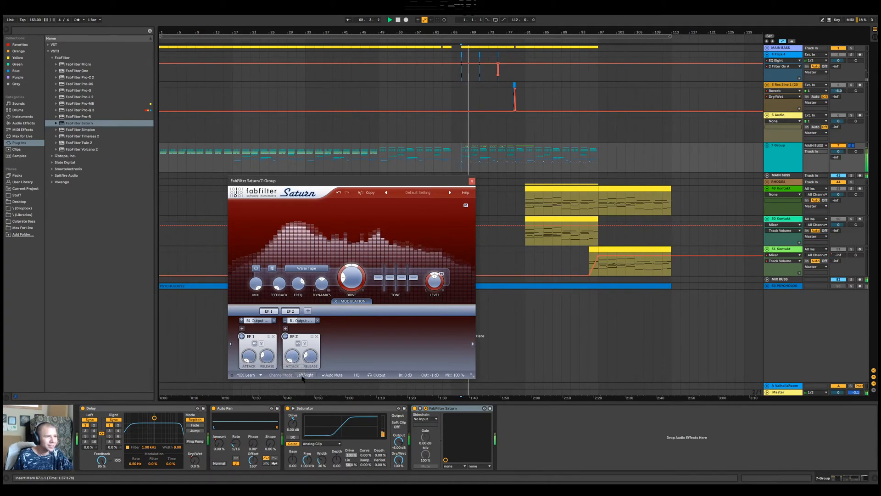
left_click_drag(296, 363, 297, 340)
key("space")
left_click(418, 408)
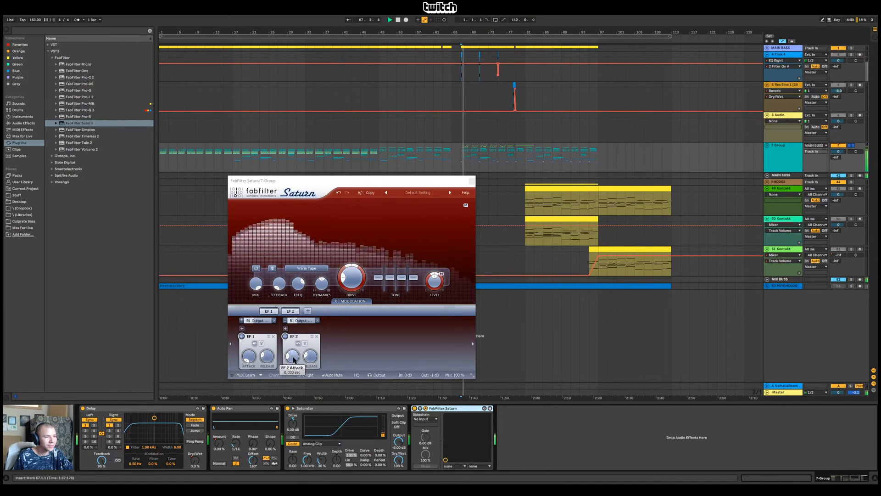
left_click(311, 356)
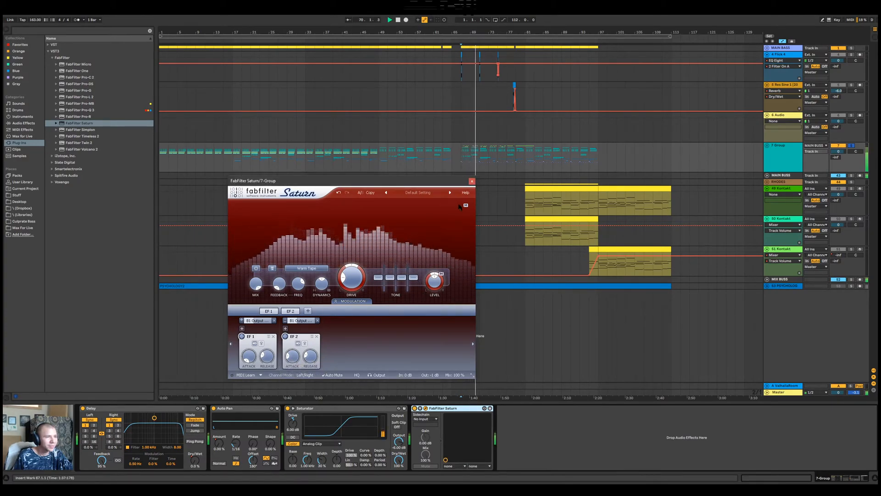
left_click(472, 181)
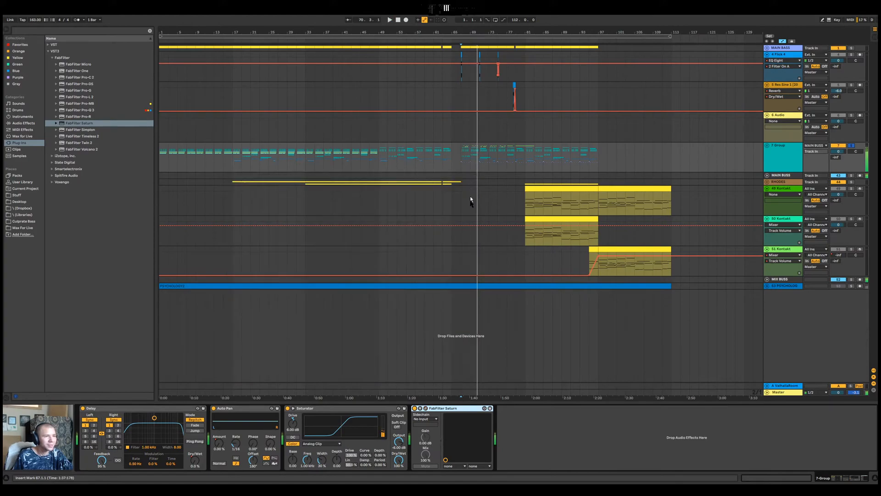
left_click(425, 407)
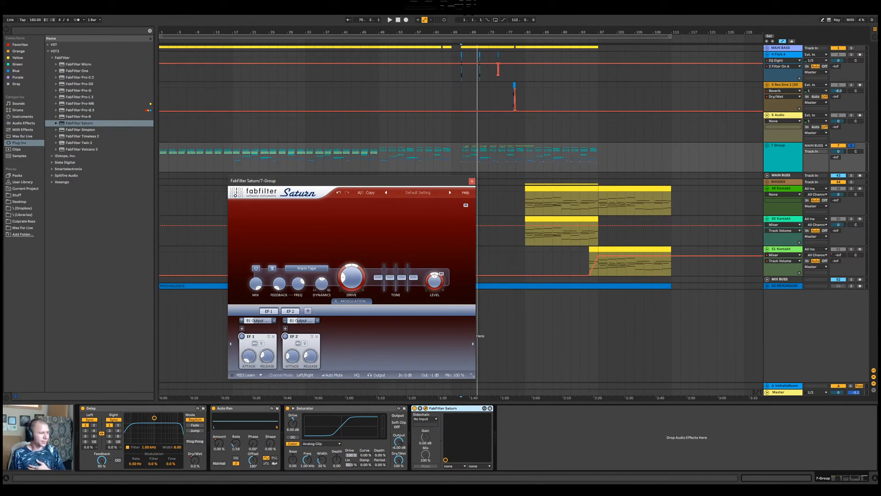
key("alt+Tab")
key("alt+Tab")
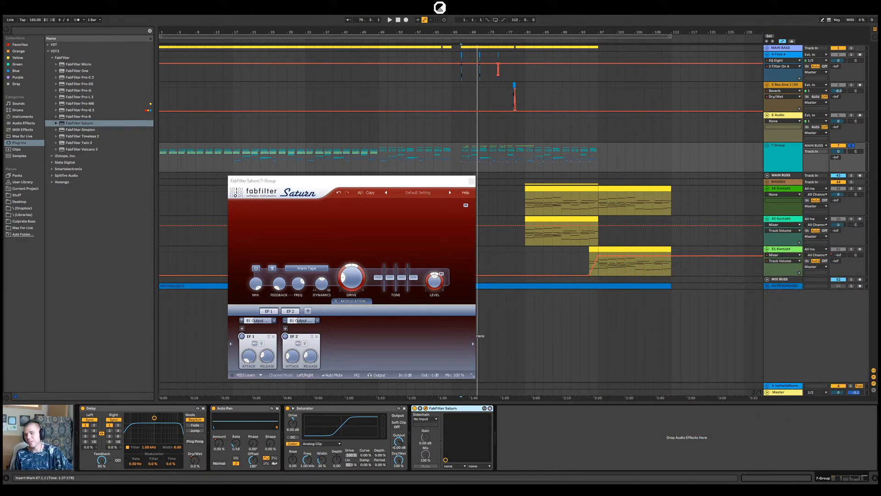
left_click(472, 181)
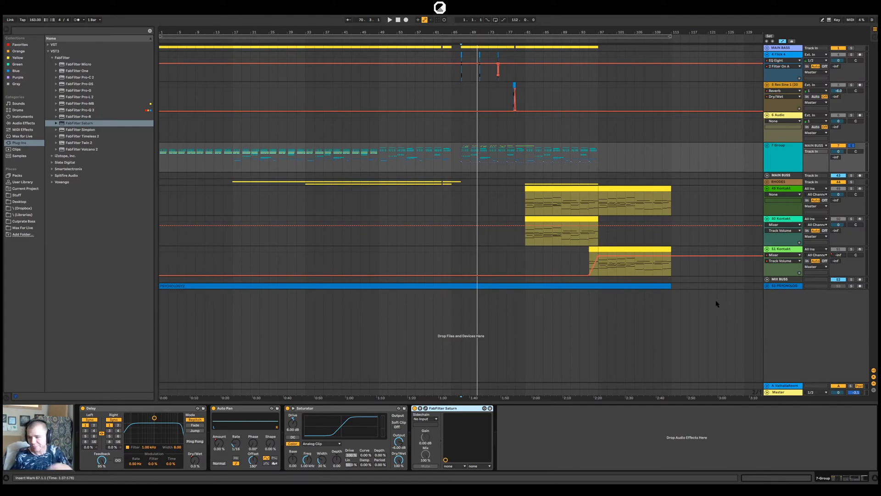
left_click(460, 158)
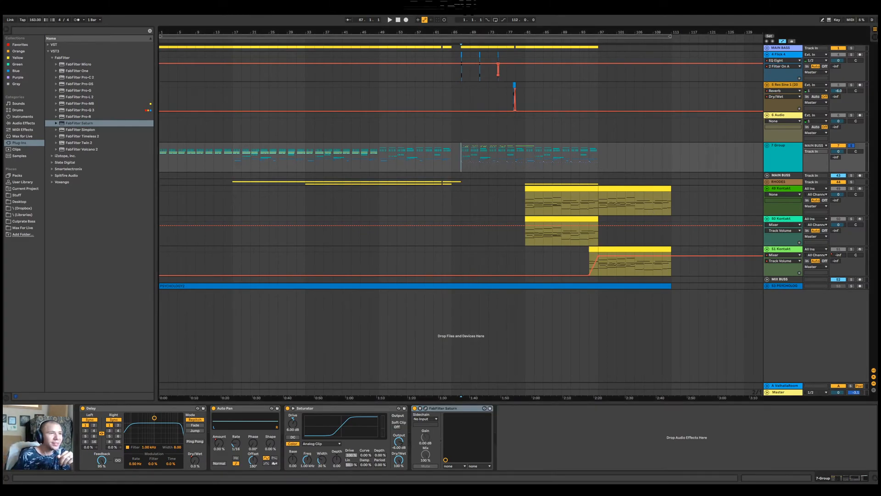
left_click_drag(463, 29, 463, 36)
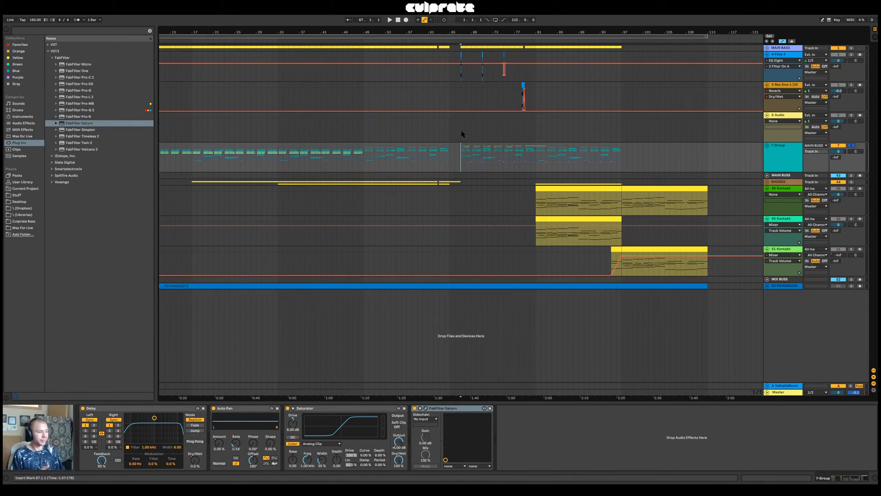
left_click(552, 187)
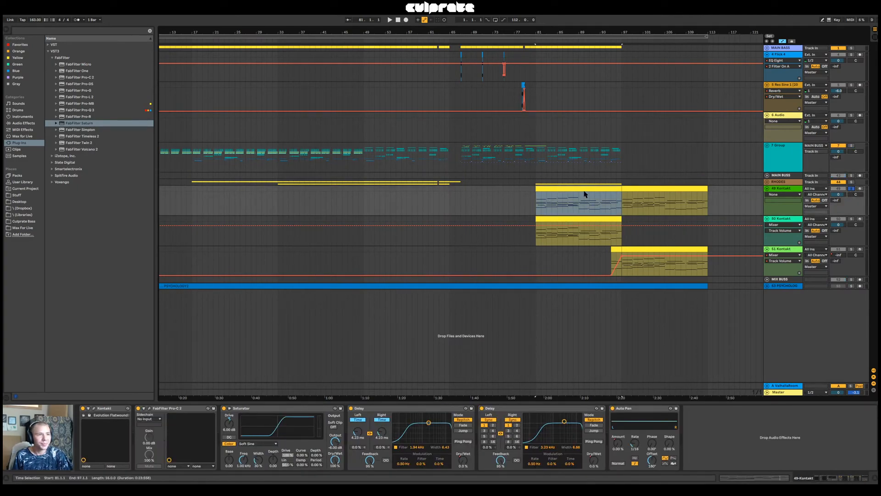
left_click(776, 151)
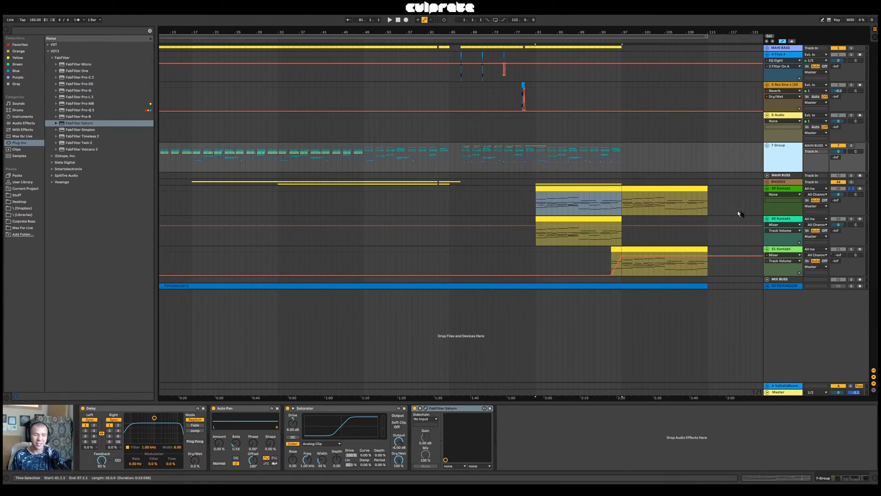
left_click(790, 189)
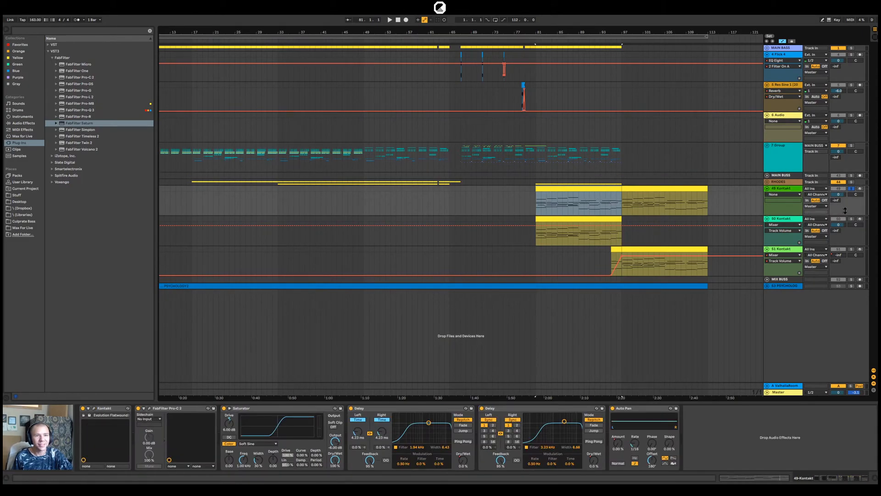
left_click(767, 188)
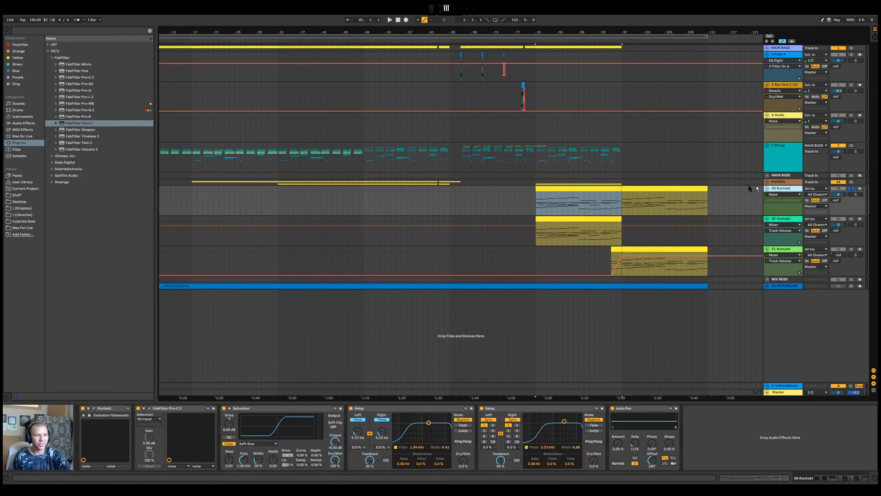
left_click(784, 145)
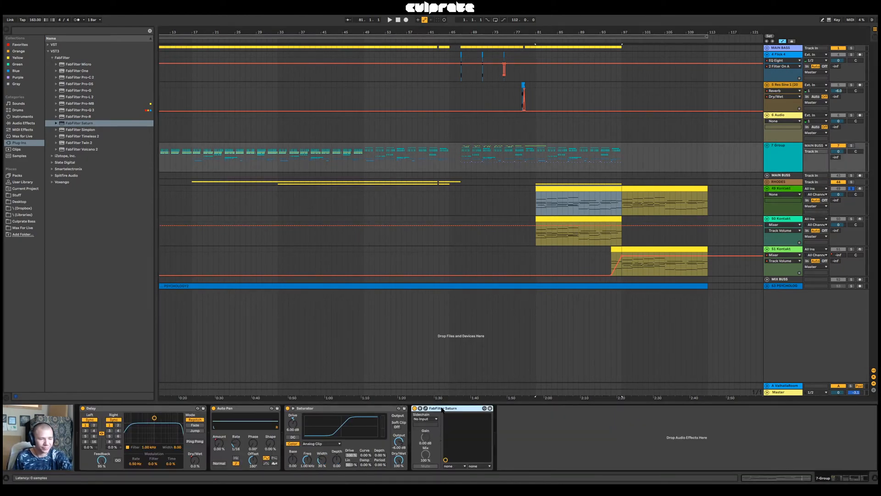
key("Delete")
Unsolo 49 Kontakt and listen to the full mix from bar 81, then from bar 89
left_click(789, 189)
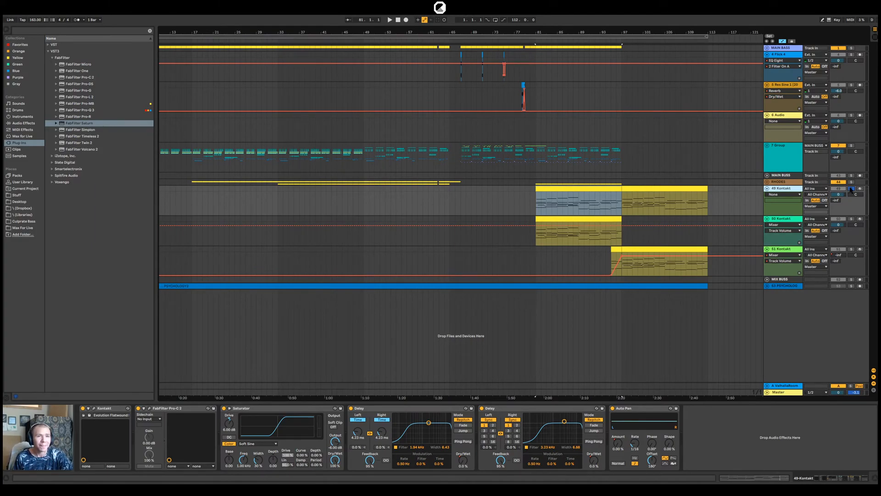
key("space")
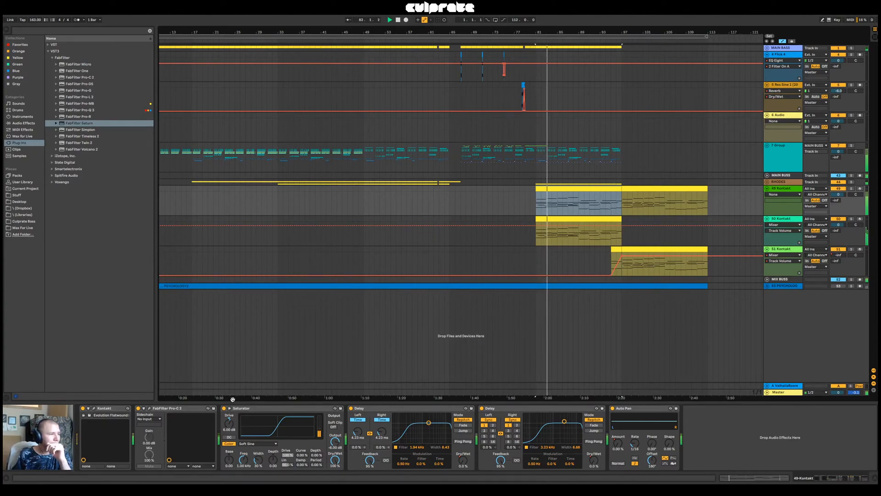
left_click(784, 398)
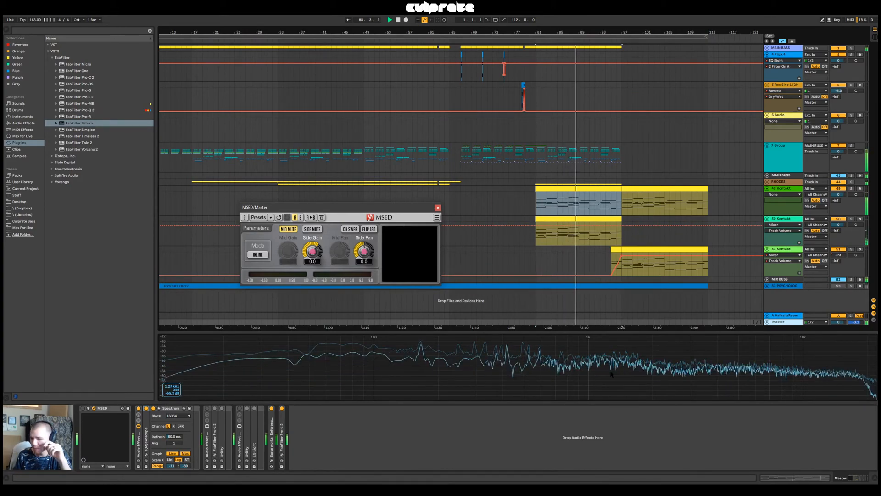
left_click(507, 212)
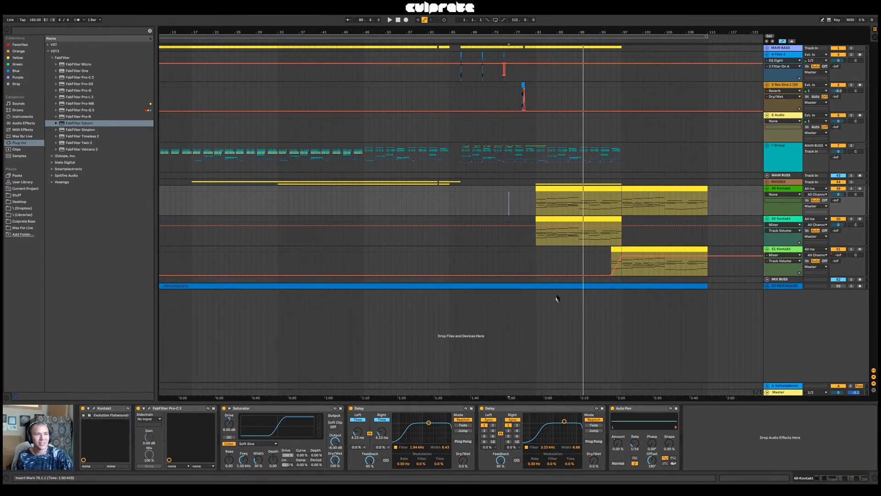
left_click(579, 204)
key("space")
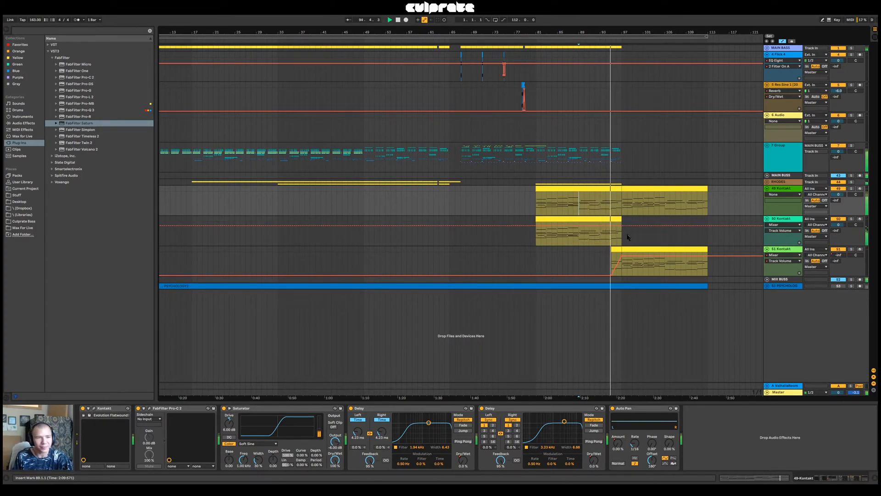
Solo 49 Kontakt and listen to its transition into bar 97 from bars 96 and 95
left_click(783, 191)
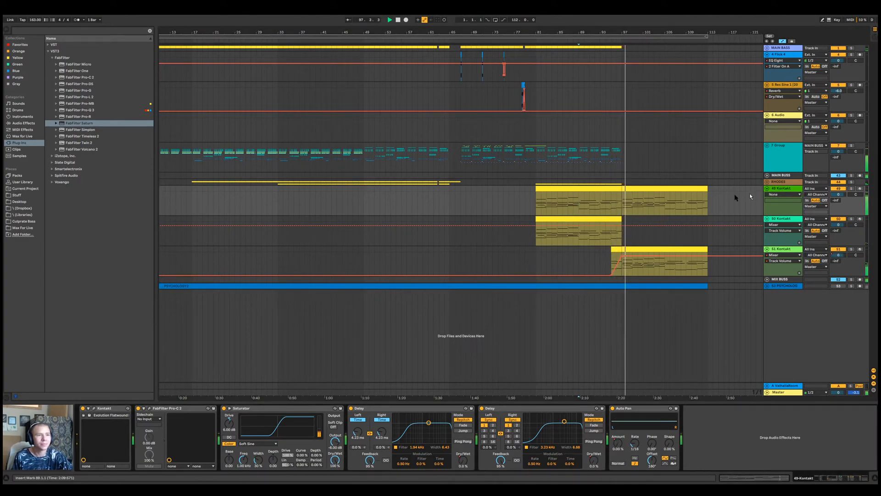
left_click(616, 204)
left_click(851, 189)
key("space")
key("space")
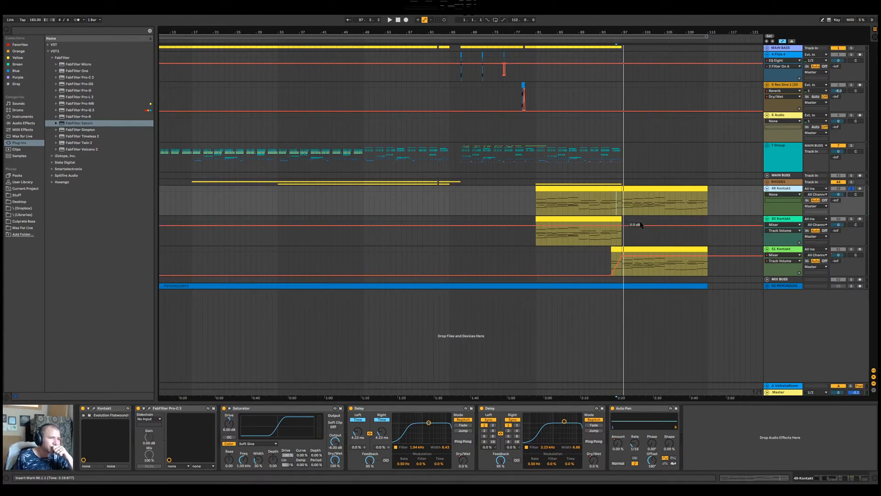
key("space")
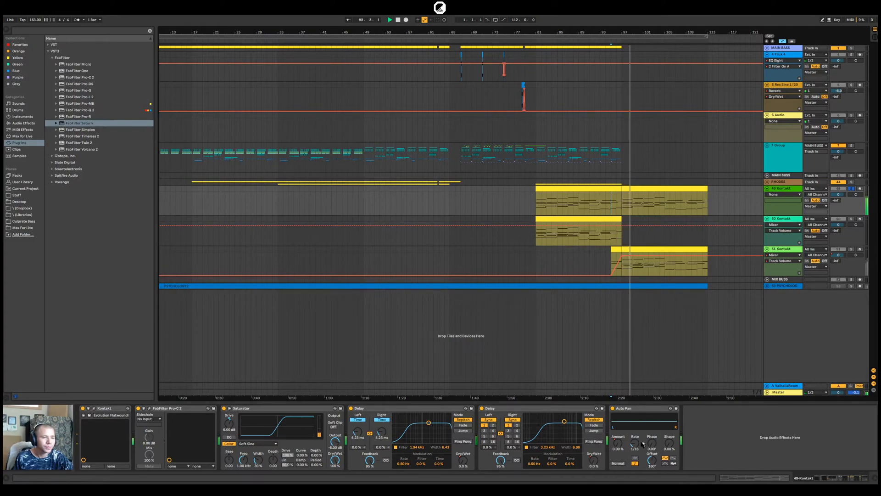
key("space")
Automate 49 Kontakt's Auto Pan Amount with a ramp rising from bar 96 to bar 97, dropping back at bar 97
left_click(618, 443)
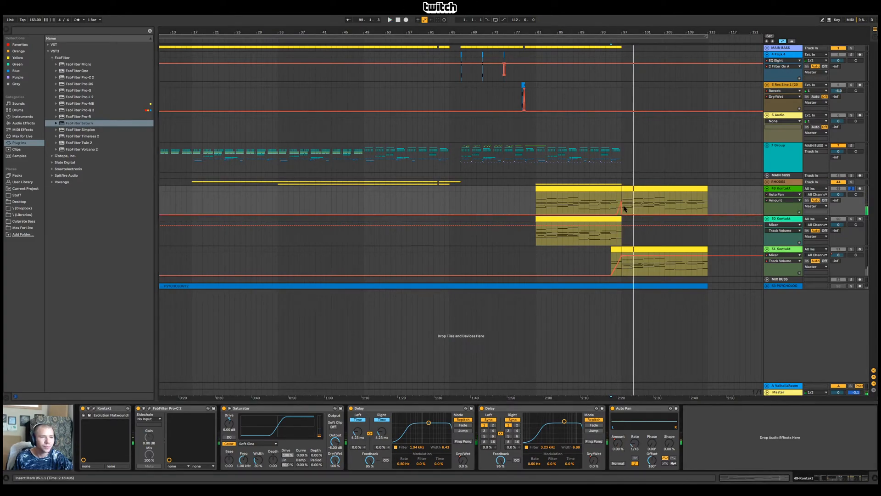
key("space")
left_click_drag(616, 31, 580, 78)
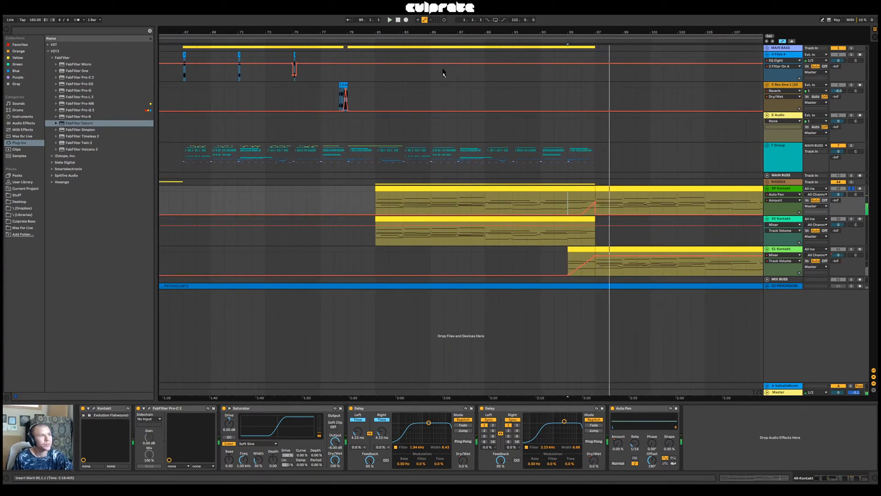
left_click(335, 94)
left_click_drag(357, 31, 450, 15)
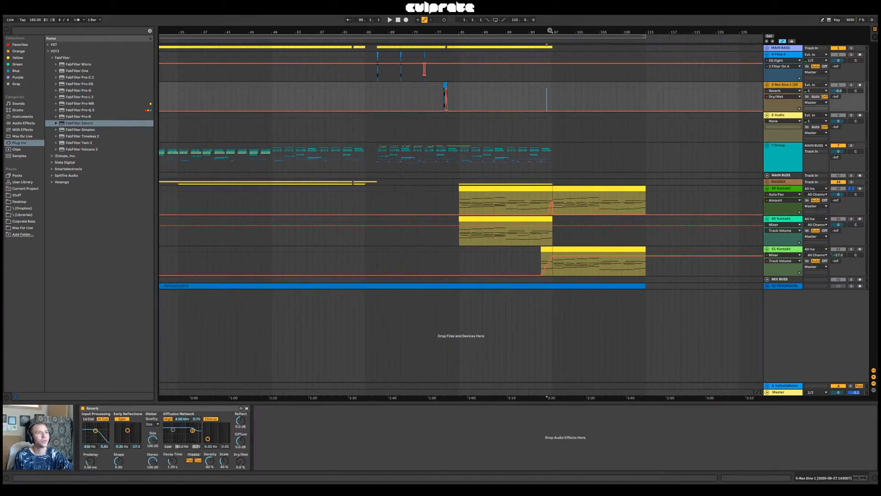
left_click_drag(550, 31, 550, 36)
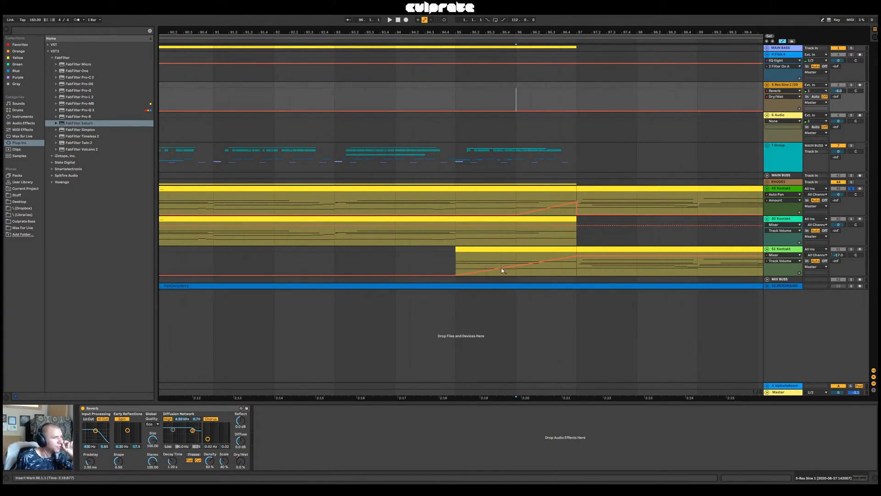
Insert a new MIDI track below 49 Kontakt and load the Slate Digital ANA2 x64 synth on it
left_click(792, 189)
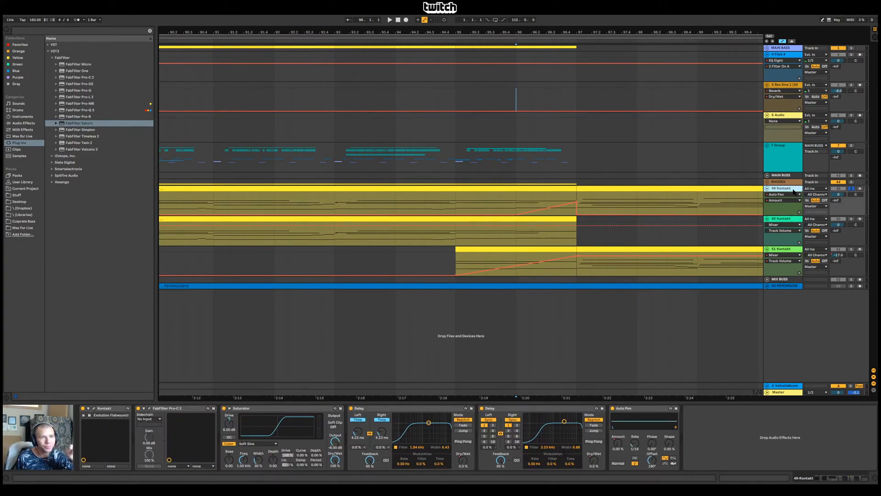
key("ctrl+shift+t")
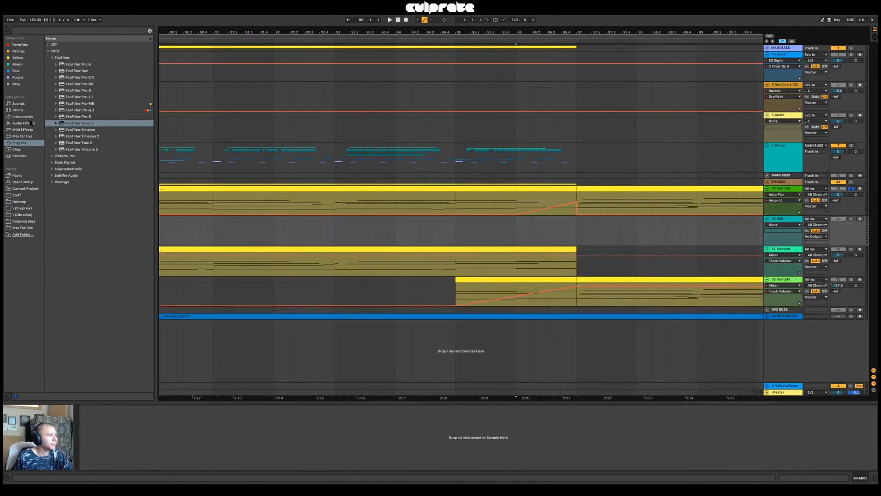
left_click(27, 123)
left_click(23, 143)
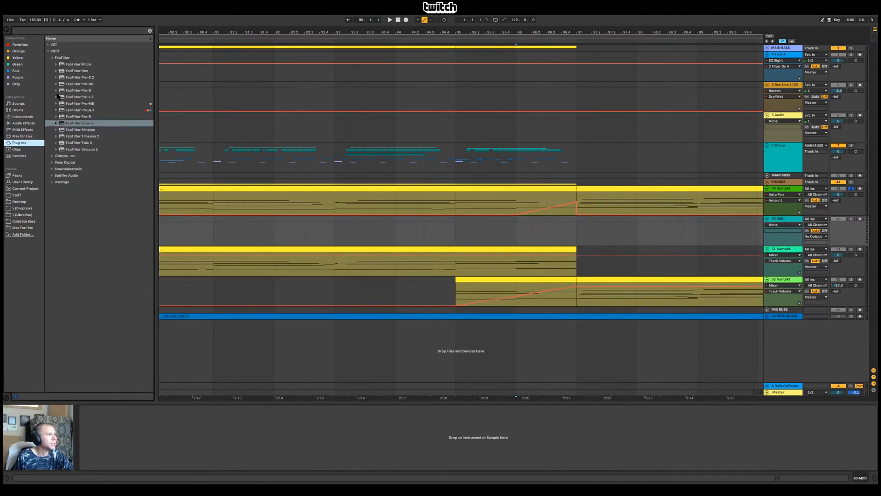
left_click(51, 162)
left_click(48, 44)
left_click(52, 51)
left_click(52, 51)
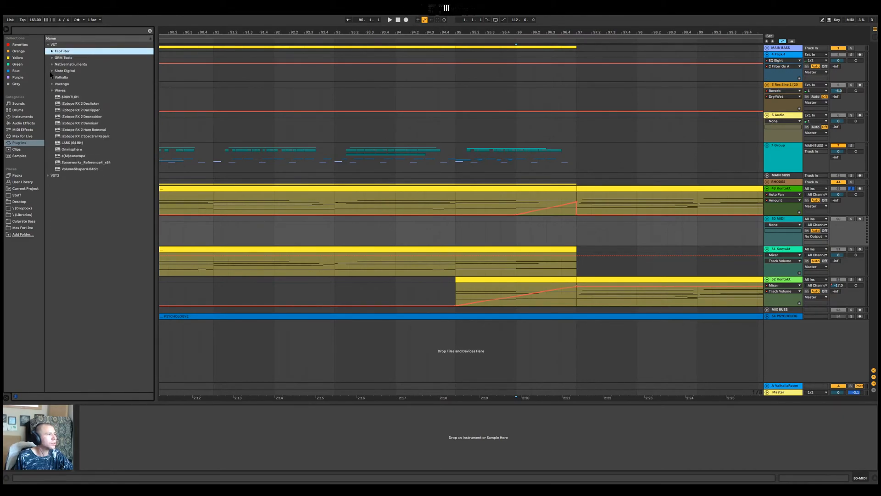
left_click(52, 71)
left_click(69, 77)
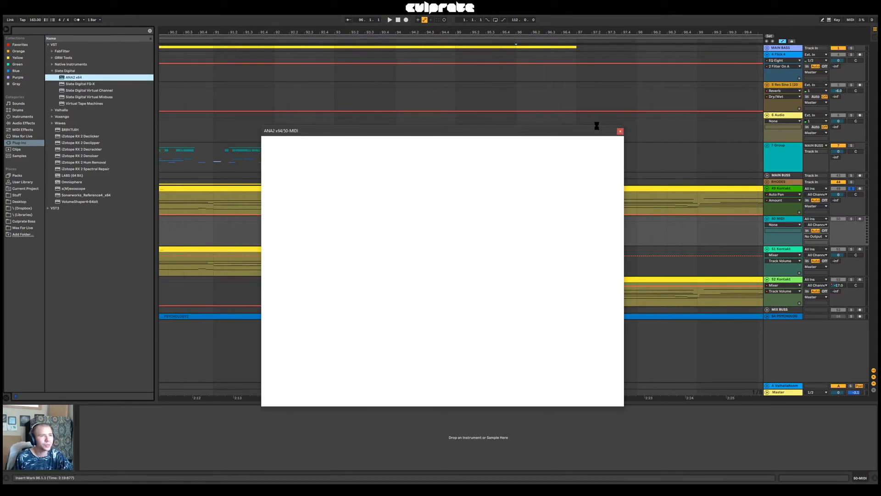
left_click_drag(590, 133, 391, 239)
Copy 49 Kontakt's clip section from bar 96 to bar 97 onto the ANA2 track and open its notes
left_click_drag(519, 200, 562, 219)
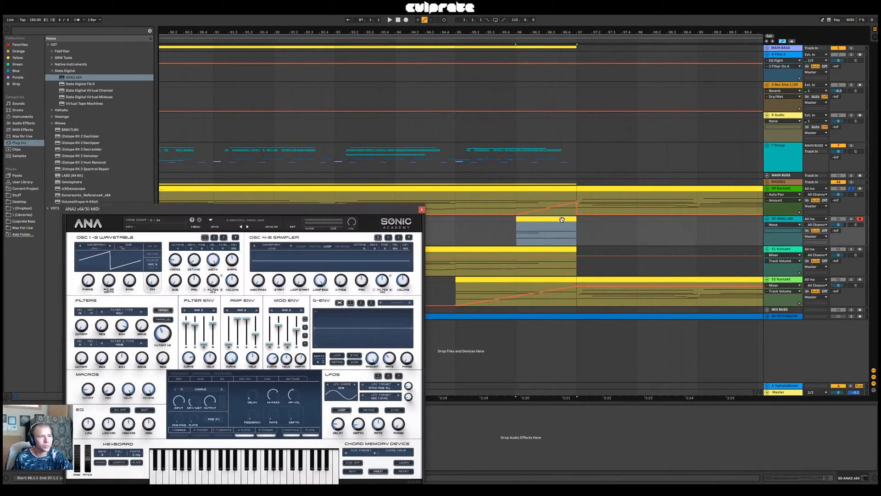
double_click(561, 219)
left_click(421, 209)
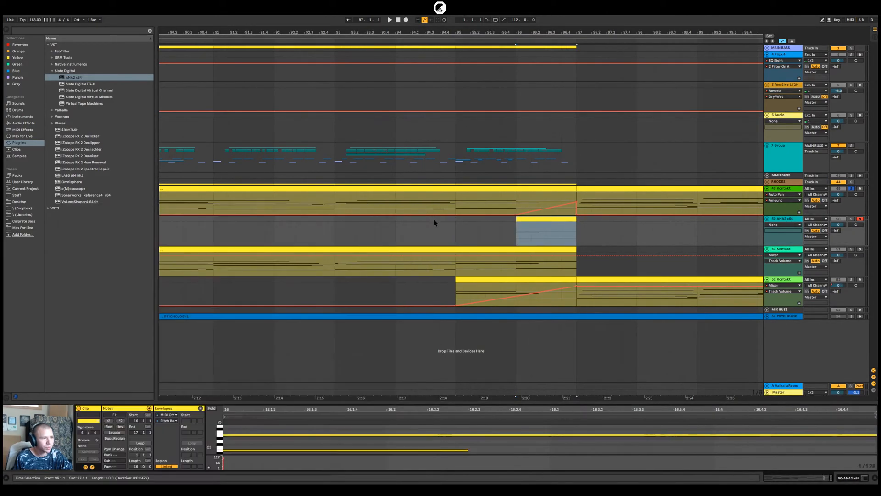
Delete the upper notes in the copied ANA2 clip, keeping only the sustained low G#1 note over bar 96
left_click_drag(489, 402, 489, 206)
left_click(311, 283)
left_click(335, 272)
key("Delete")
left_click_drag(360, 214, 360, 175)
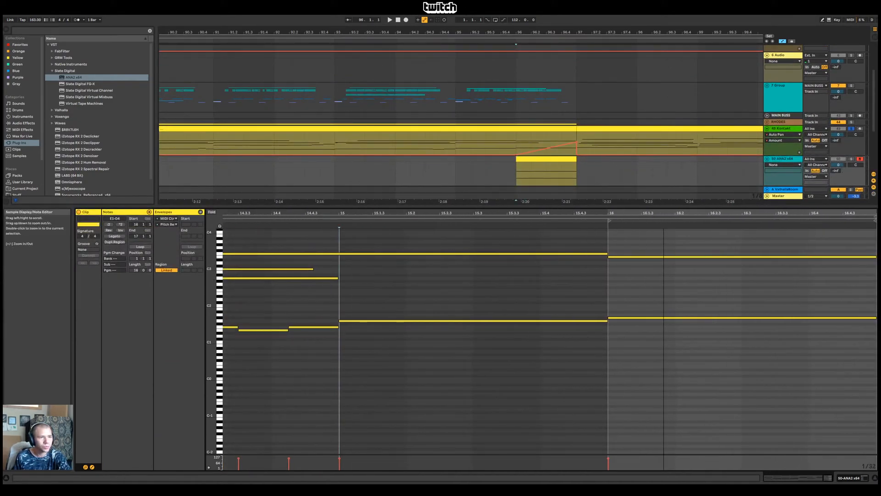
left_click(651, 256)
key("Delete")
left_click_drag(653, 308, 658, 335)
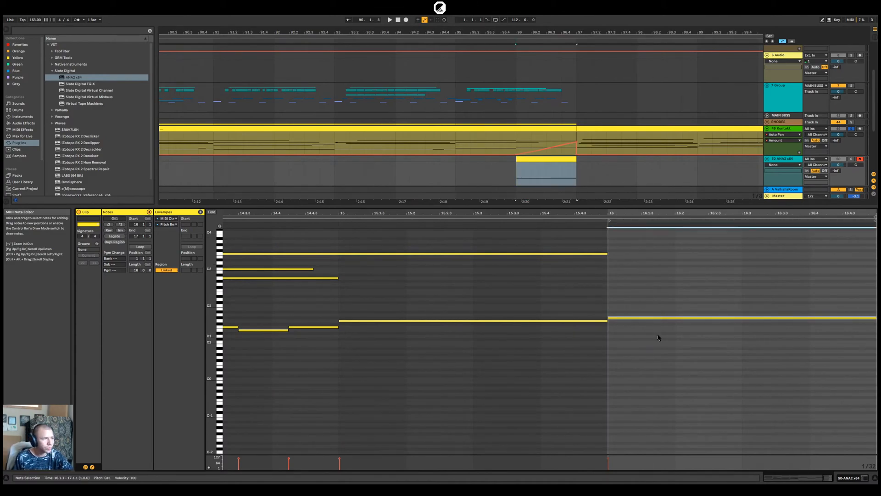
Solo the ANA2 track and set its volume to -4.8 dB while listening from bar 96
key("space")
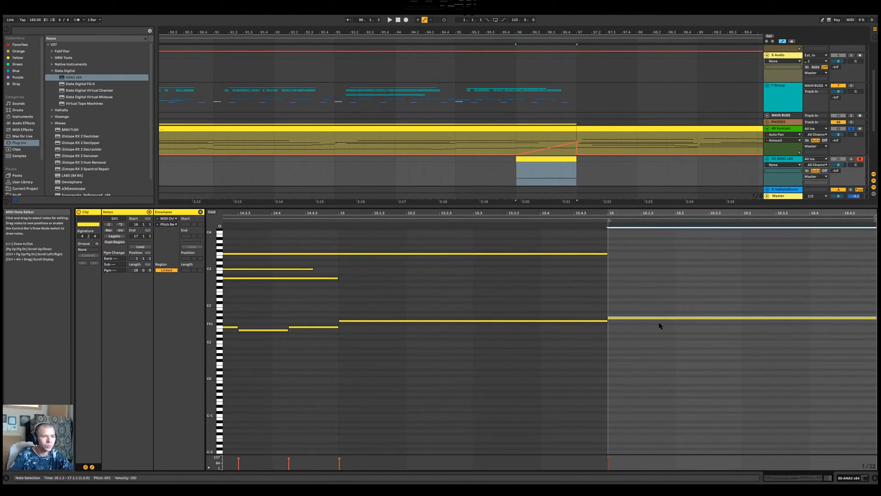
key("space")
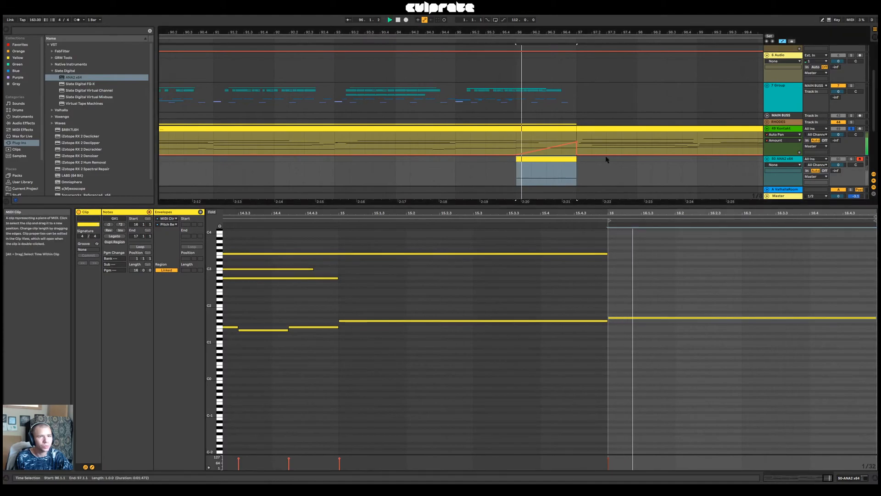
key("space")
left_click(851, 159)
key("space")
left_click_drag(838, 164, 839, 170)
key("space")
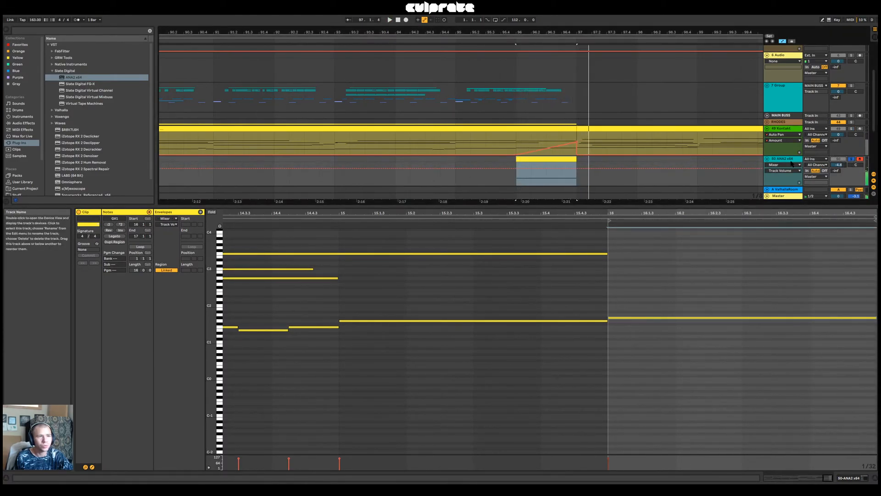
Bypass the ping-pong and plate send effects and the slot 4 plate insert in ANA2 during playback
left_click(791, 159)
double_click(792, 159)
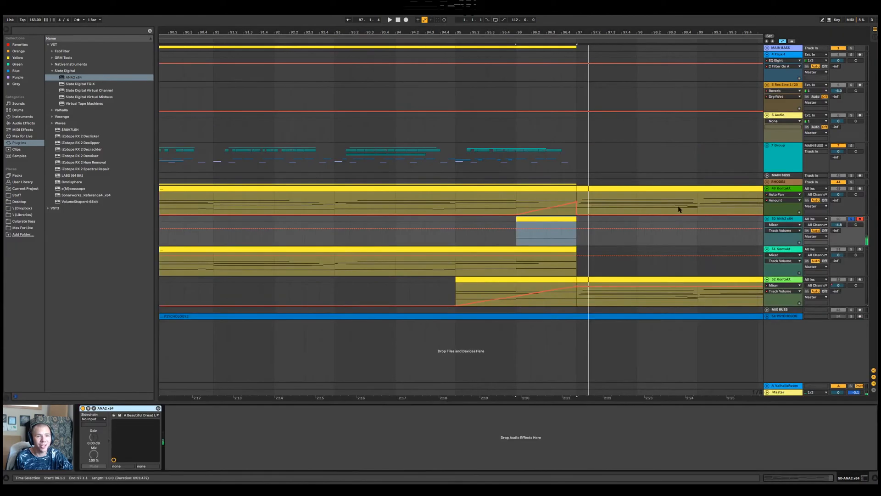
left_click(94, 409)
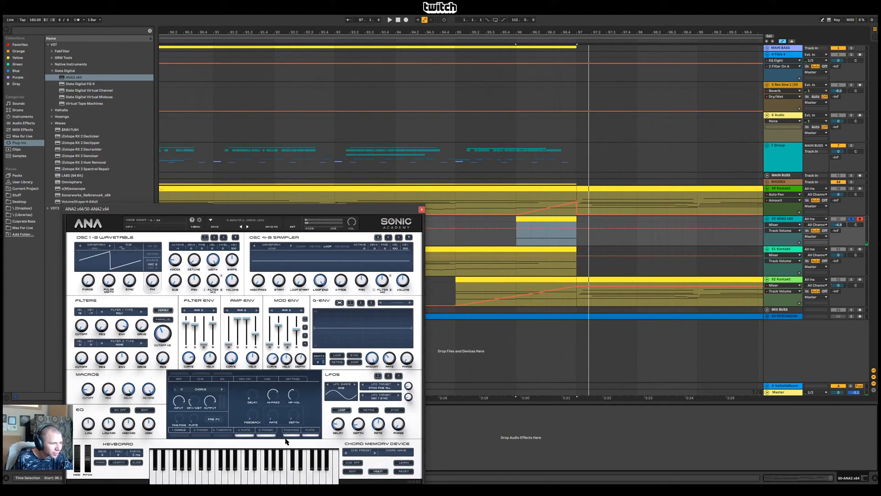
left_click(310, 436)
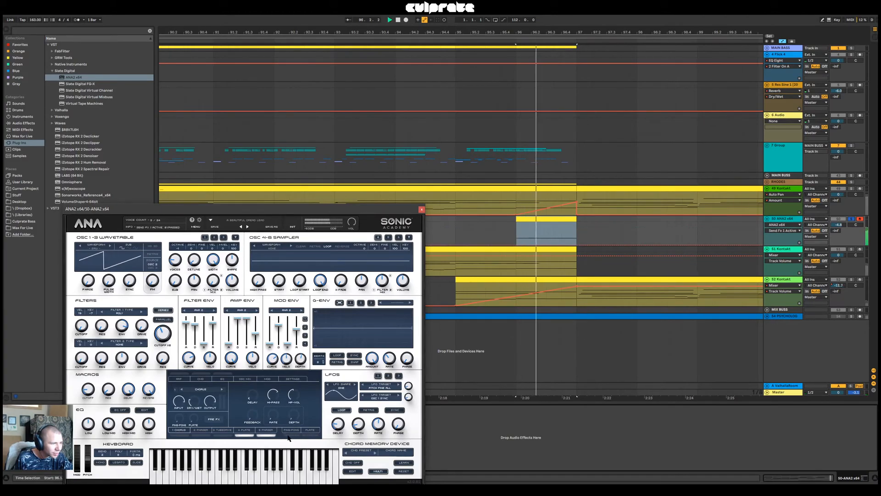
left_click(246, 435)
key("space")
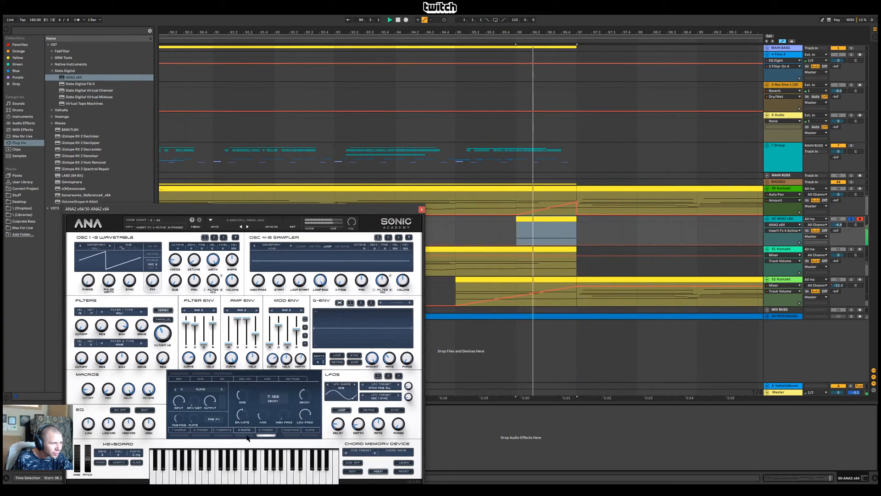
left_click(422, 209)
Try the ANA2 clip's note one octave lower during playback and return it to G#1
double_click(546, 230)
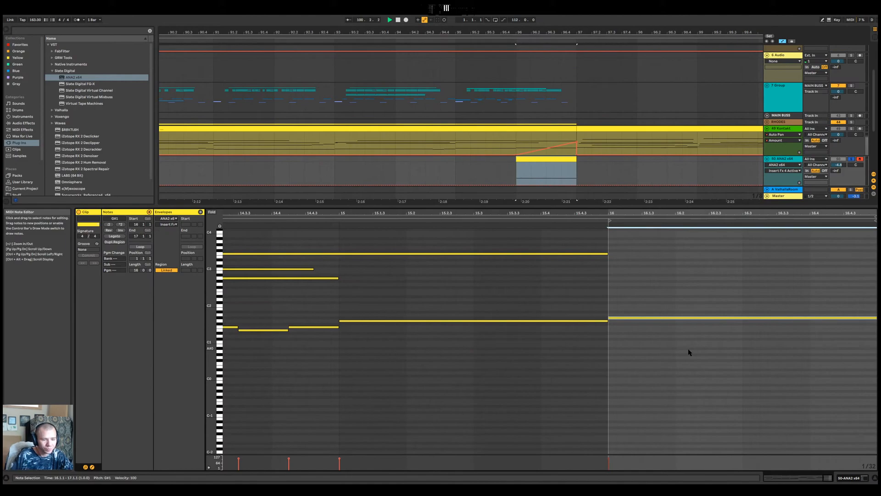
key("shift+Down")
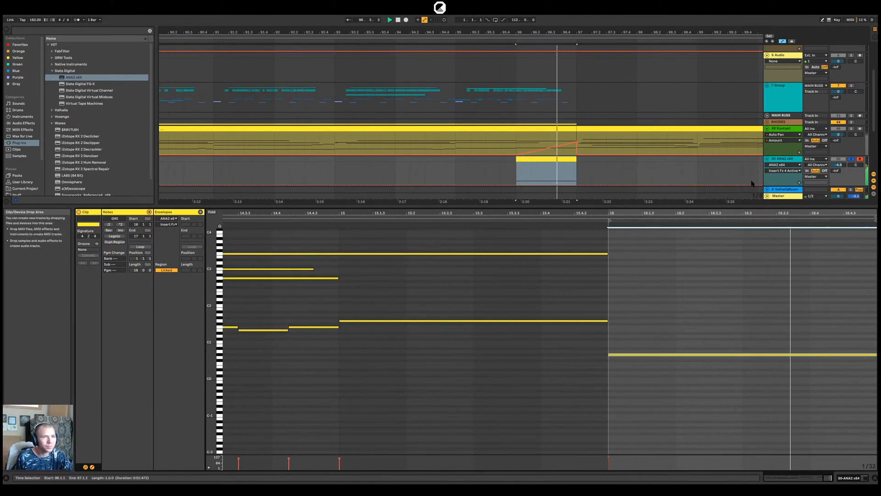
key("shift+Up")
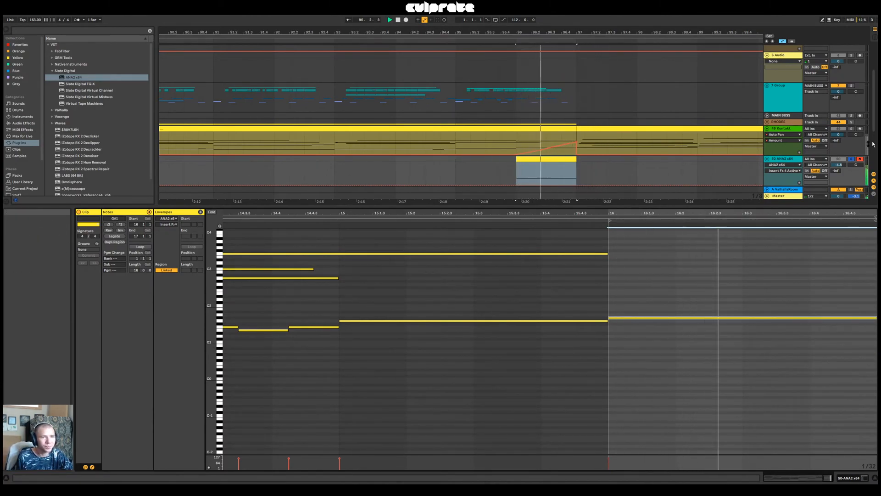
Examine the soloed ANA2 sound in the master track's spectrum analyser
left_click(787, 158)
double_click(787, 159)
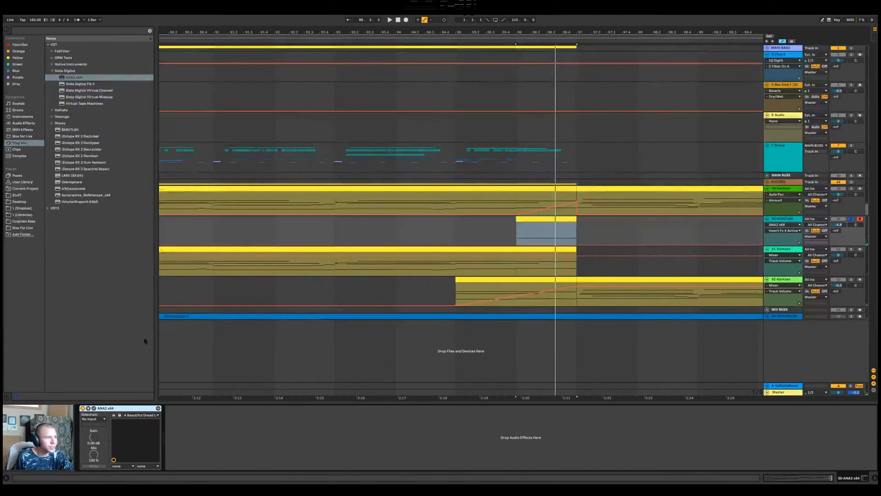
left_click(786, 392)
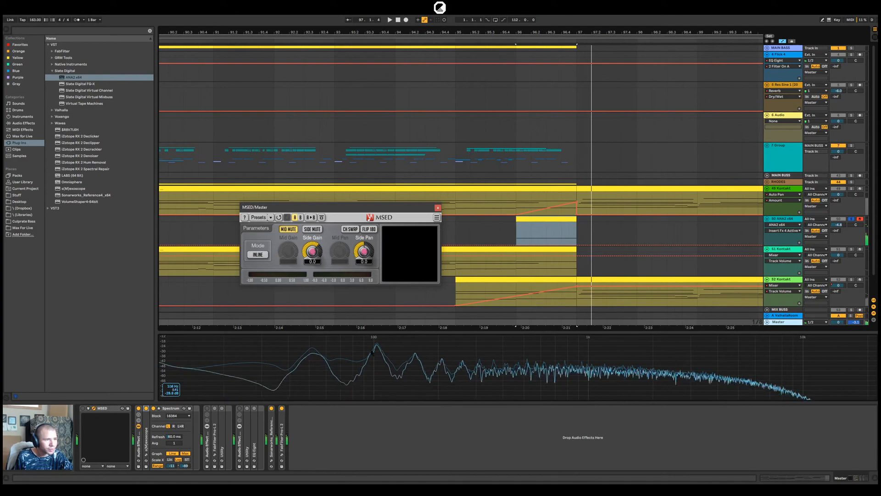
left_click(782, 219)
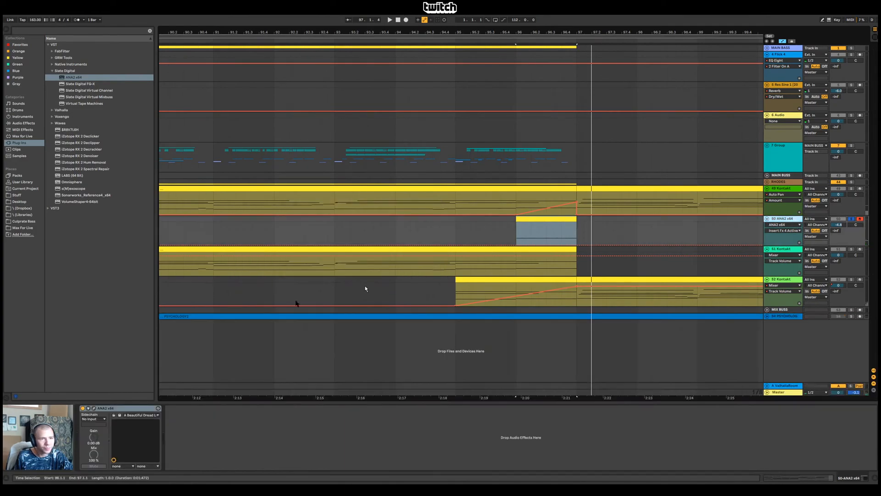
Compare ANA2's oscillators 2 and 3 and adjust oscillator 3's volume
left_click(94, 408)
left_click_drag(227, 207, 451, 181)
key("space")
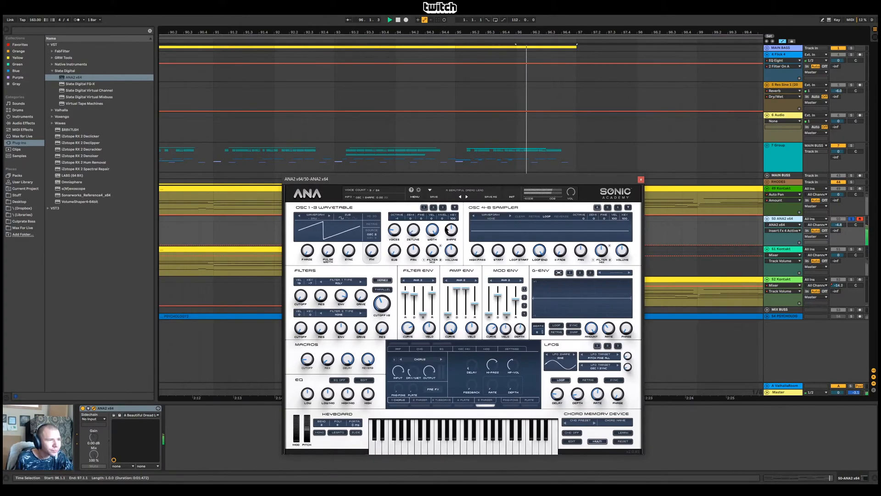
key("space")
left_click(433, 208)
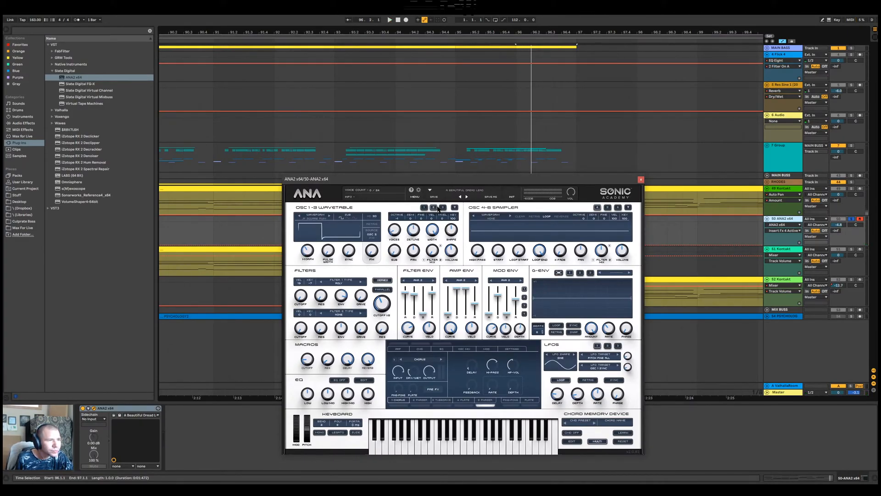
left_click(444, 208)
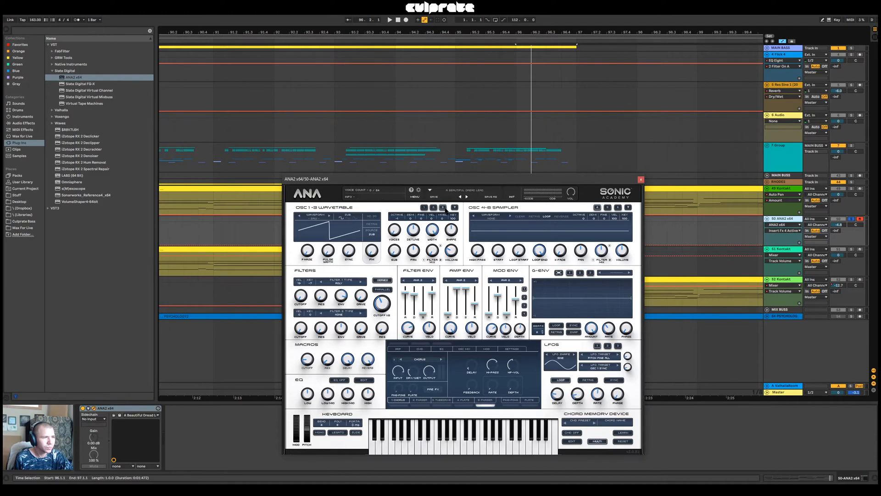
left_click(452, 257)
left_click(433, 207)
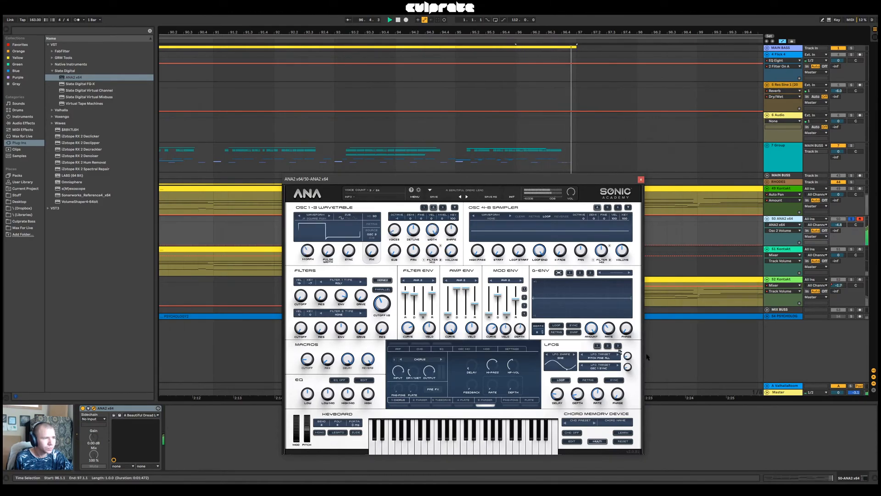
Check the master spectrum again and raise oscillator 2's volume and sub level in ANA2
left_click(801, 395)
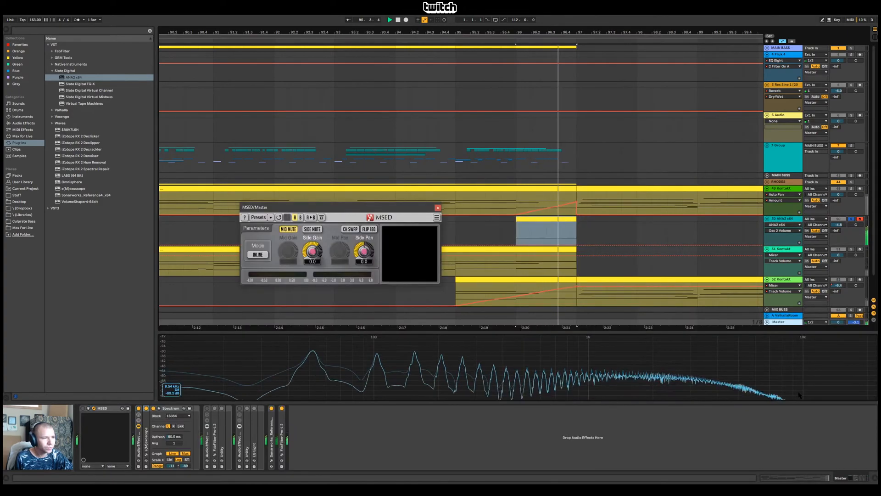
left_click(782, 235)
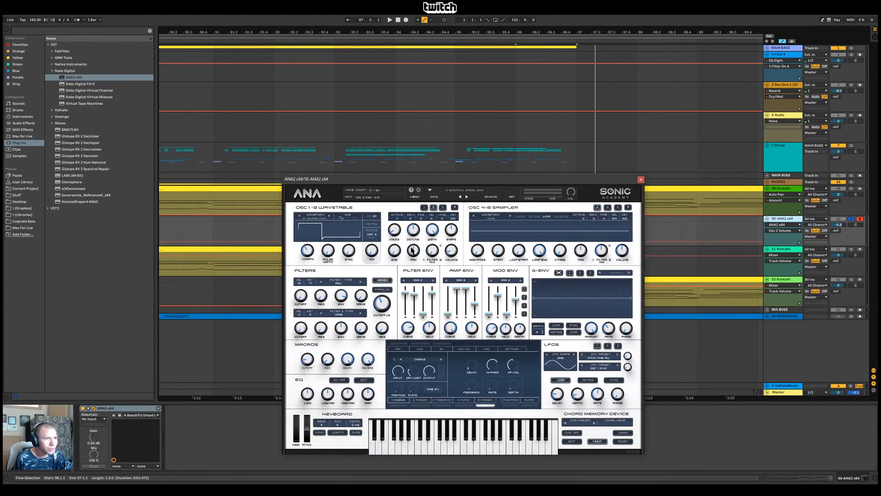
left_click_drag(452, 251, 453, 241)
left_click_drag(395, 252, 441, 148)
key("space")
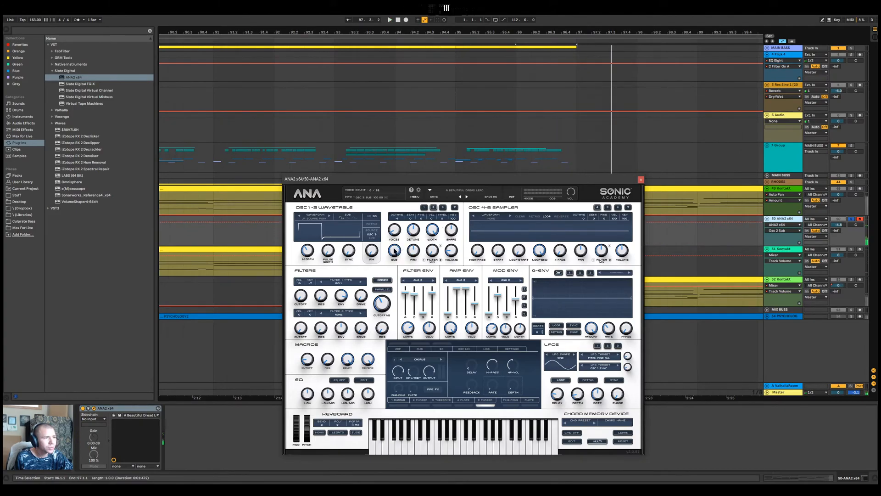
key("space")
Adjust oscillator 2's sync and fine-tune its volume in ANA2 while auditioning the note
left_click_drag(349, 251, 400, 216)
left_click_drag(451, 249, 452, 254)
key("space")
key("space")
left_click(640, 180)
key("space")
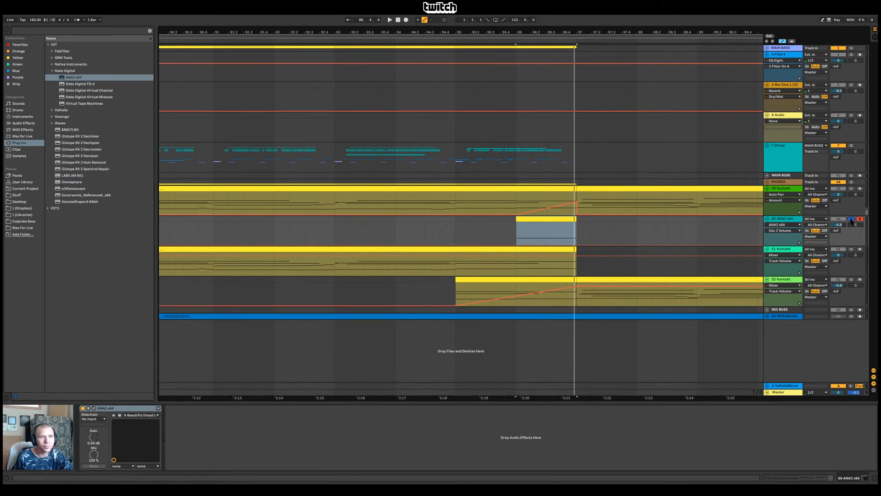
Unsolo the ANA2 track, then freeze and flatten it so the bar 96 note is rendered to audio
left_click(851, 219)
left_click(785, 220)
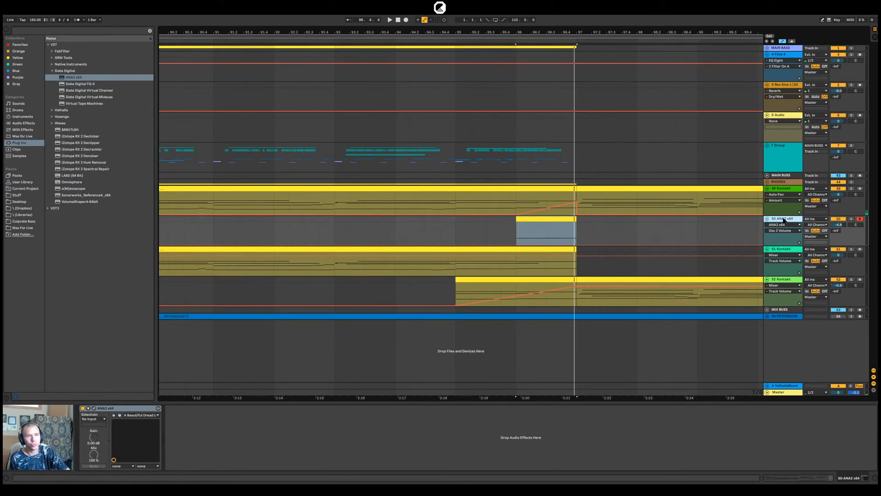
right_click(568, 220)
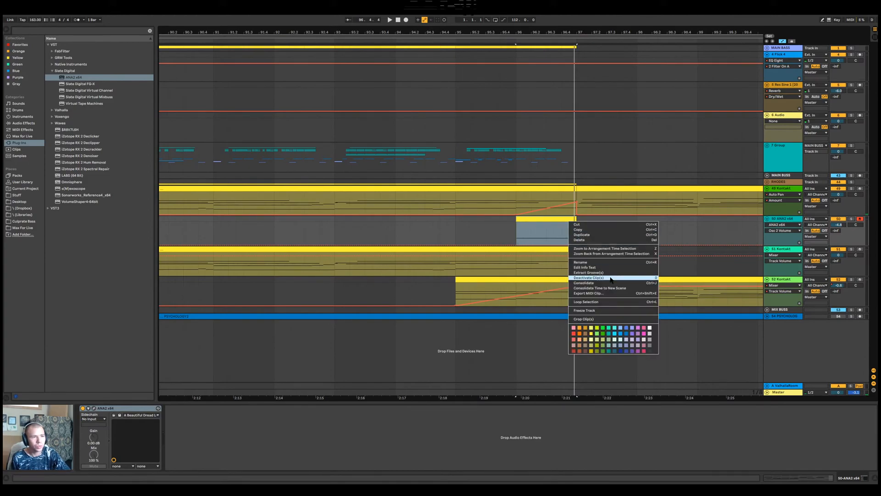
right_click(788, 219)
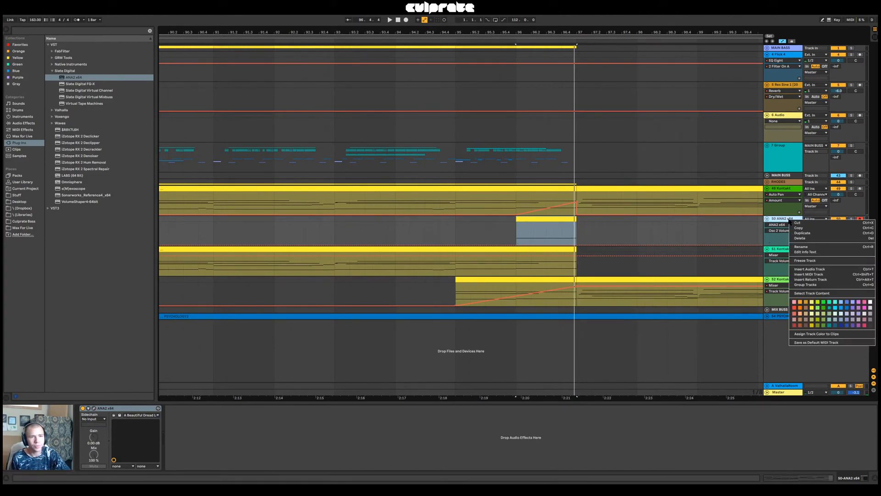
left_click(819, 260)
left_click(513, 287)
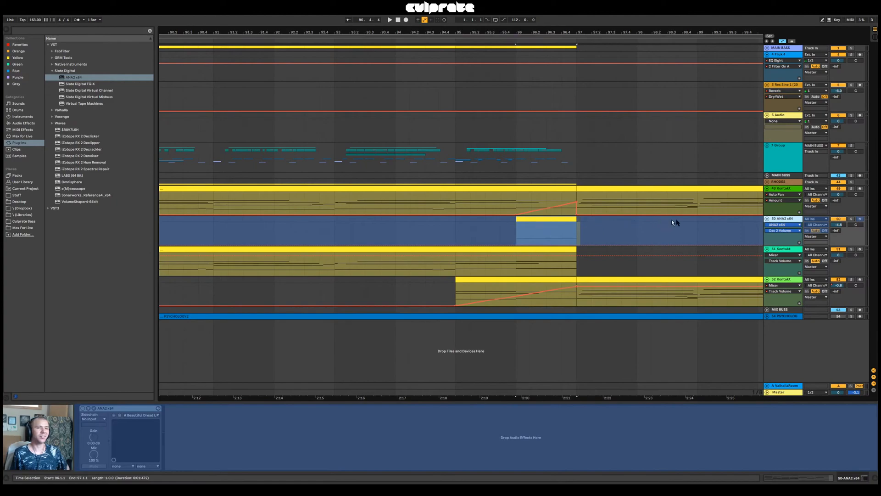
right_click(785, 221)
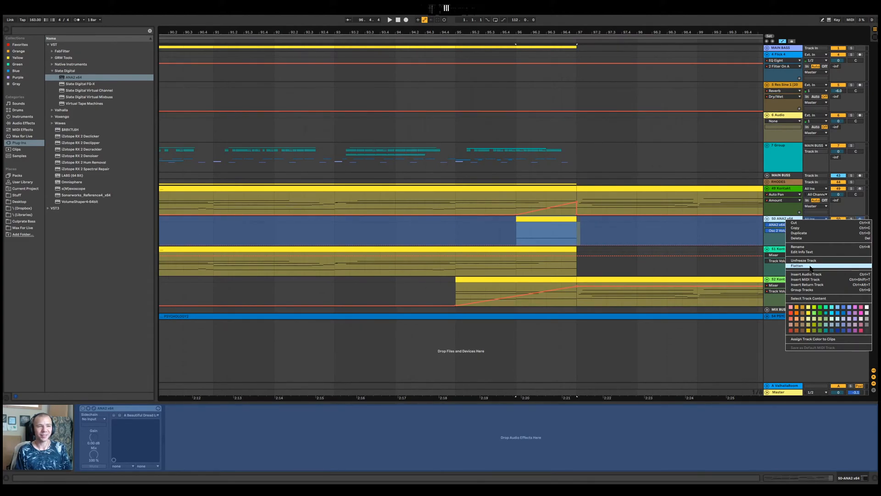
left_click(810, 266)
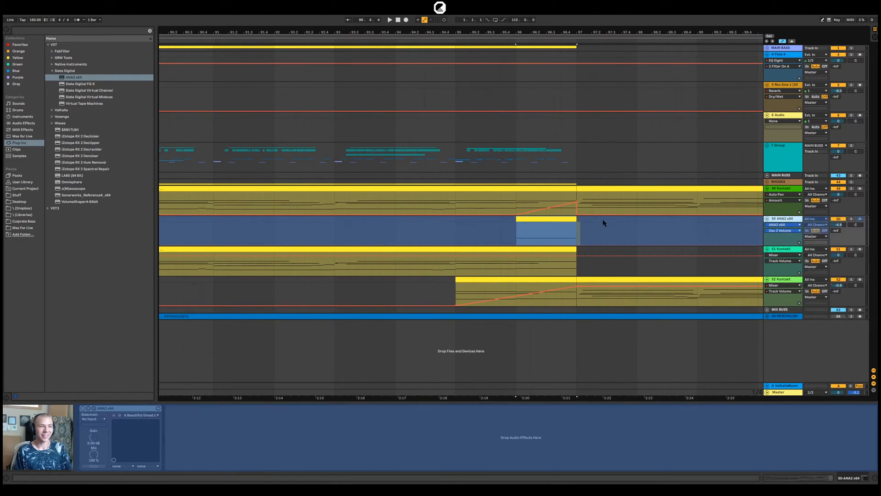
Delete the leftover freeze tail at bar 97 and give the bar 96 ANA2 audio clip a long fade-in
left_click(579, 222)
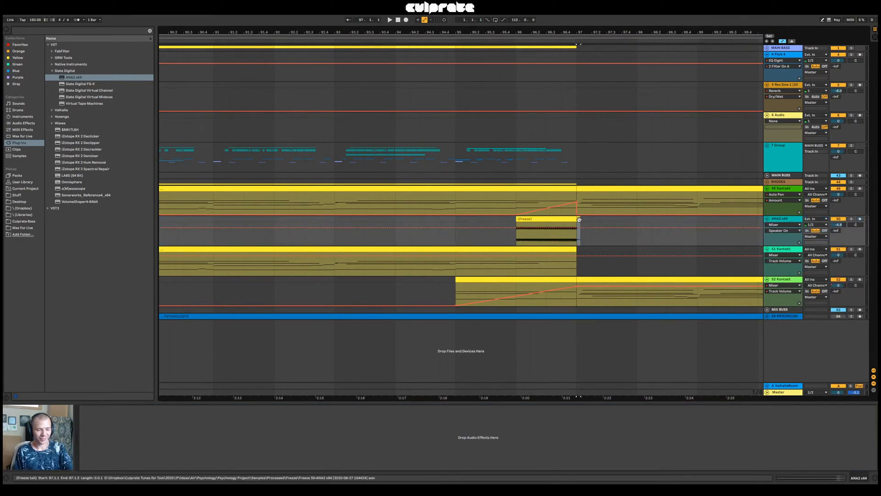
left_click(576, 219)
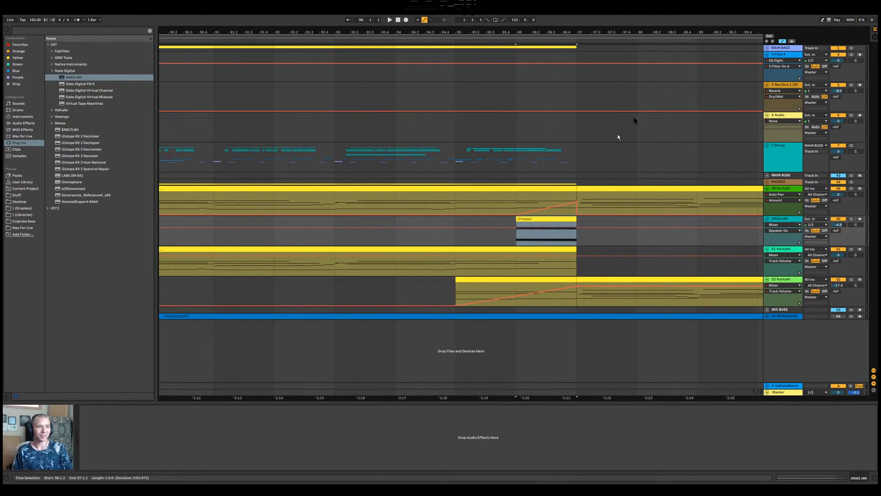
left_click(782, 42)
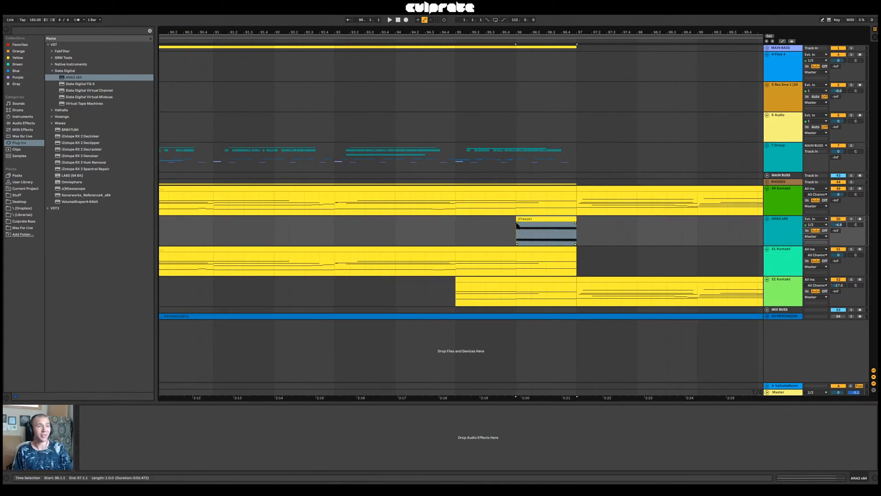
left_click_drag(527, 227, 567, 236)
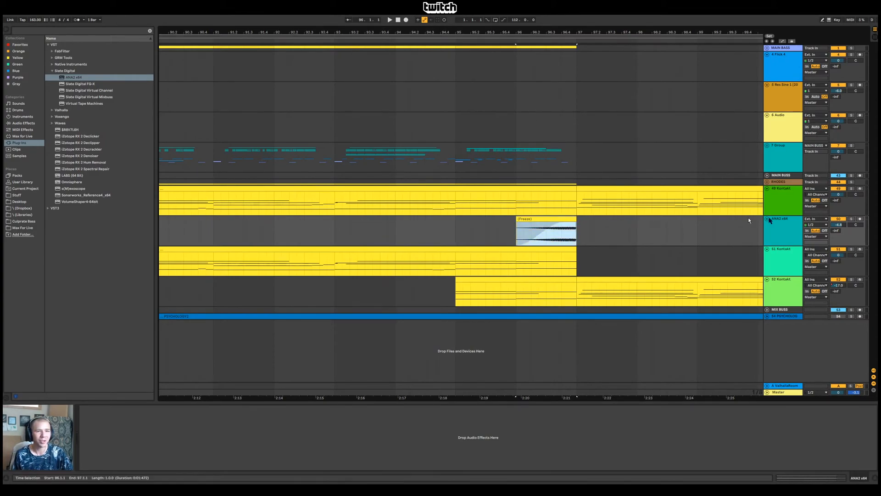
left_click(791, 231)
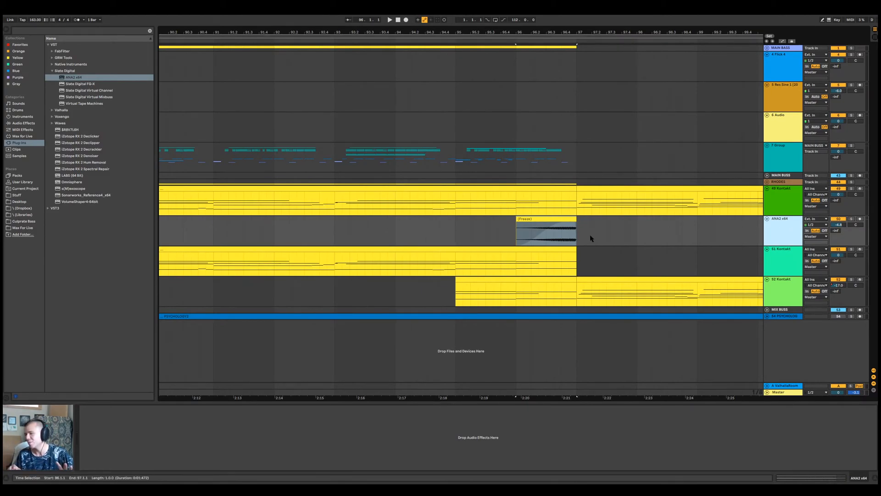
left_click(568, 219)
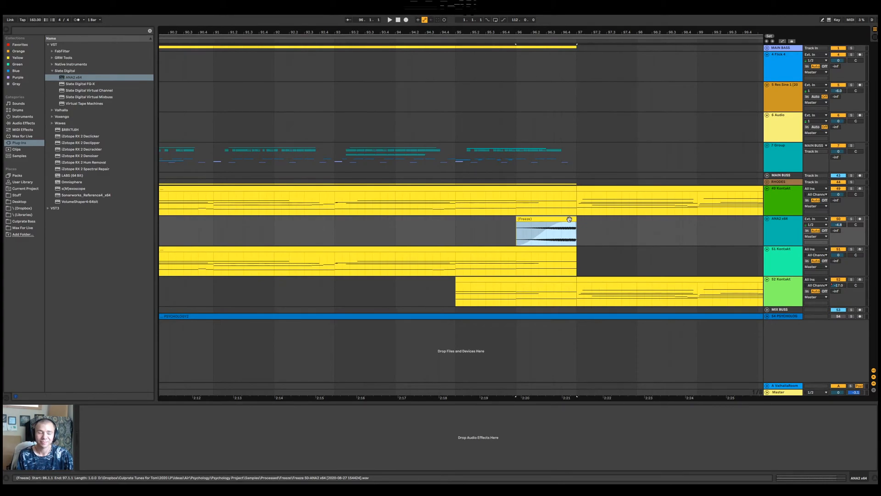
Raise the ANA2 track's volume to 0 dB while auditioning the transition into bar 97
left_click(837, 225)
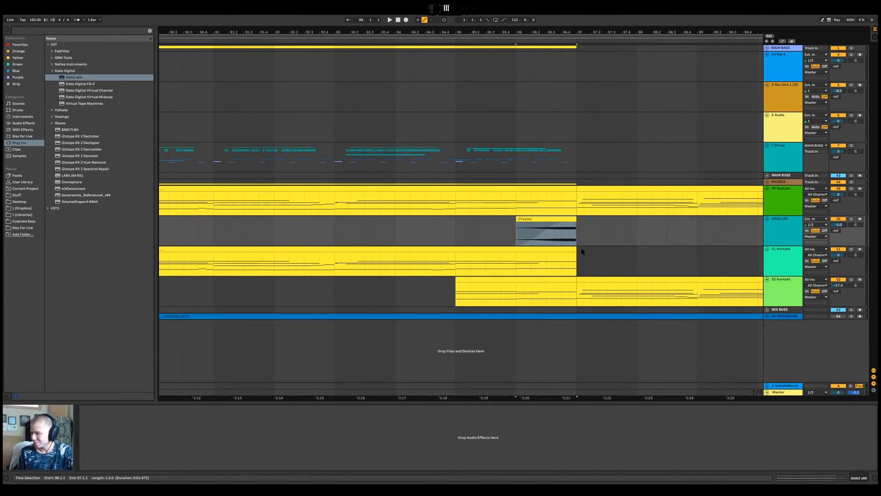
left_click(564, 217)
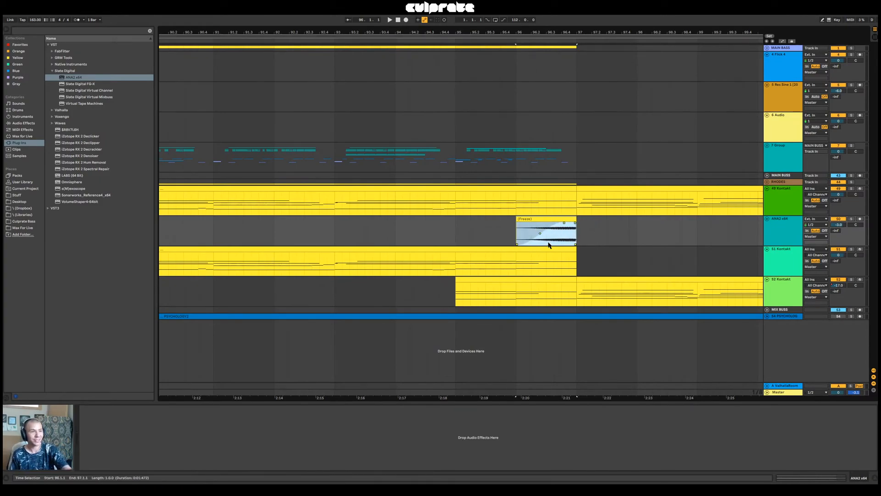
left_click(786, 230)
left_click(553, 220)
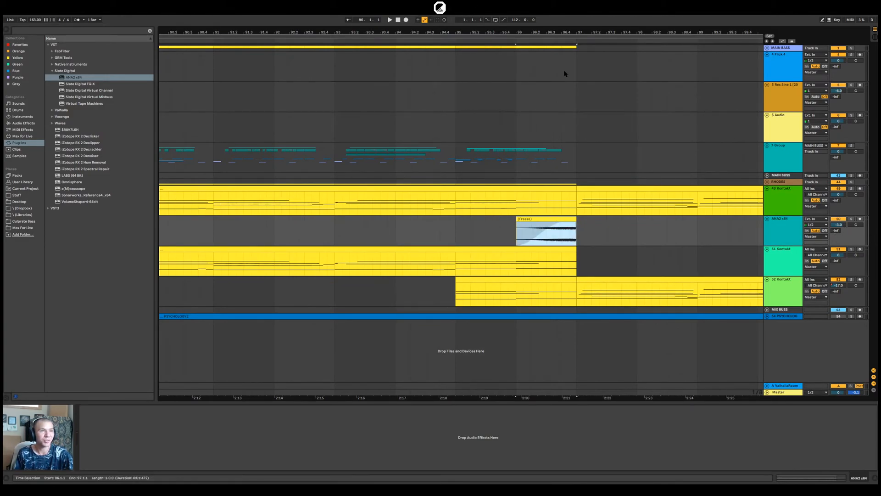
key("minus")
key("space")
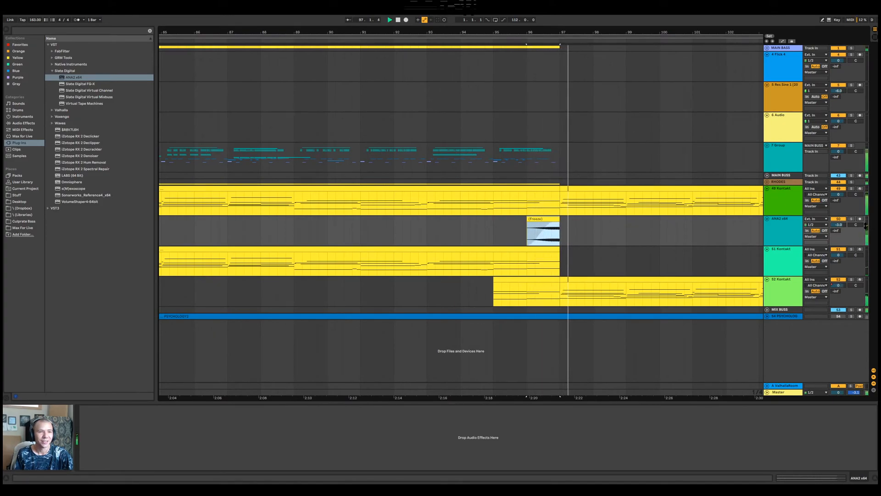
left_click(839, 225)
left_click_drag(838, 225, 838, 218)
key("space")
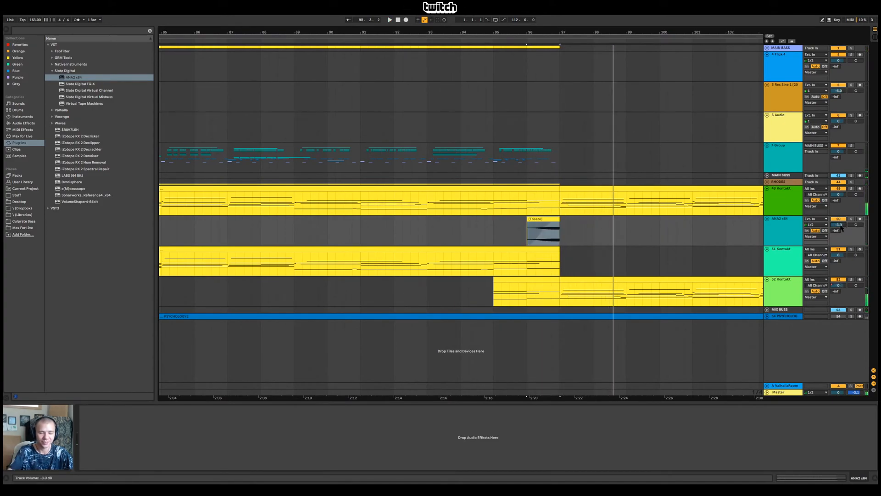
key("space")
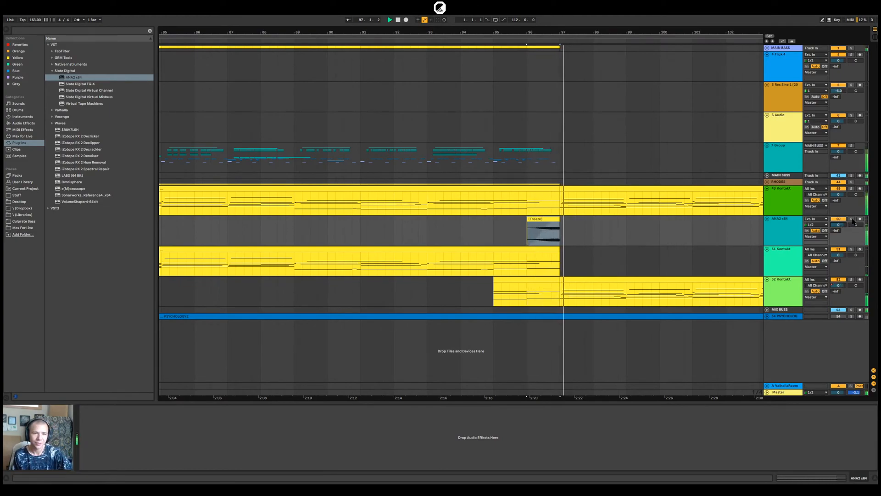
Solo the ANA2 track and add an EQ Eight to it while auditioning the clip
left_click(851, 219)
left_click(788, 239)
key("space")
key("space")
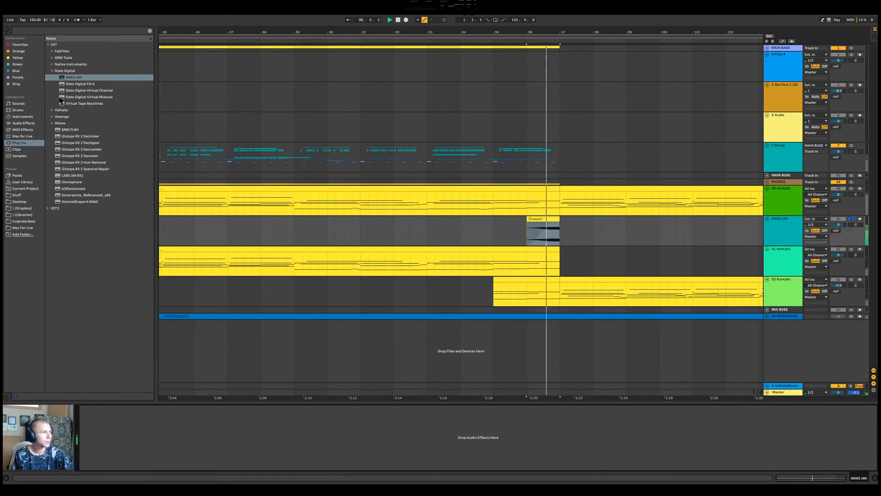
left_click(24, 122)
left_click_drag(63, 136, 271, 426)
key("space")
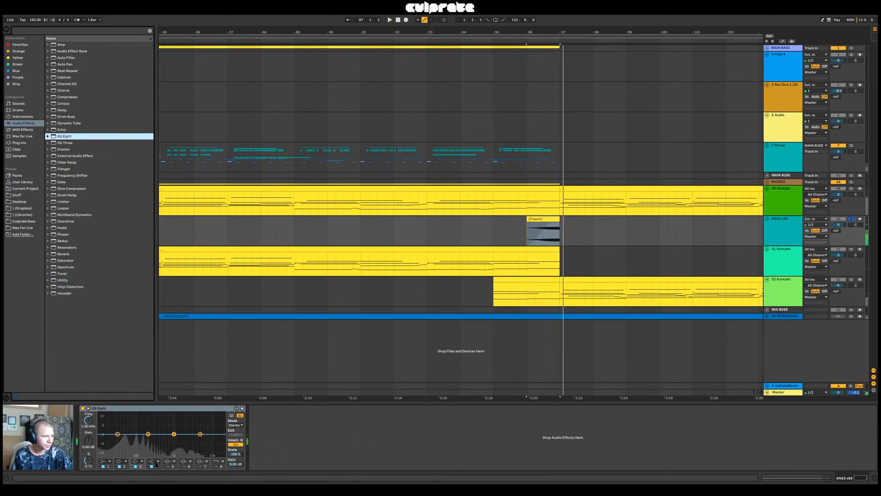
Change EQ Eight's band 3 to a high cut and raise its cutoff frequency while replaying the bass note
left_click(135, 461)
left_click(136, 451)
key("space")
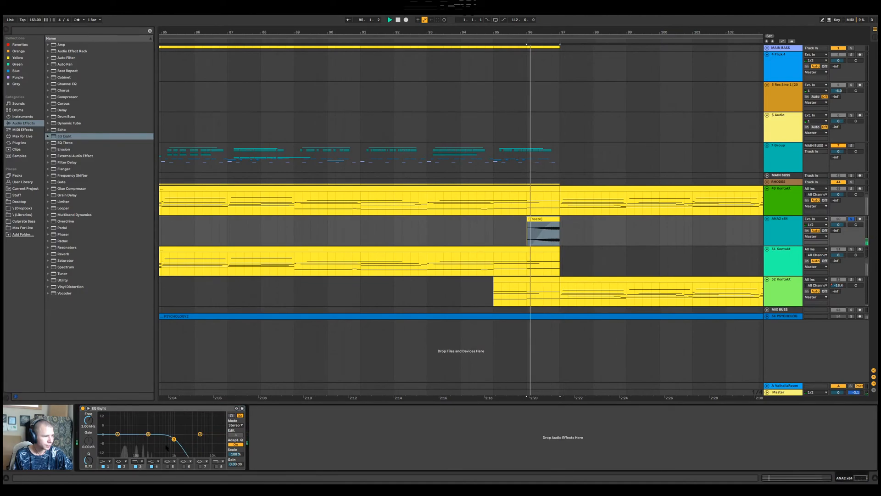
left_click_drag(174, 438, 188, 444)
key("space")
key("space")
key("space")
key("space")
Change EQ Eight's band 1 to a low cut and check the bass note on the master spectrum
left_click(103, 460)
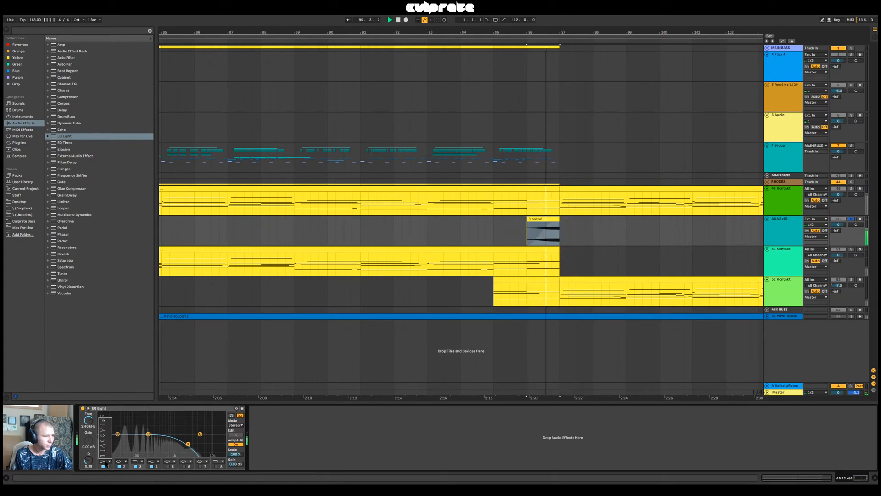
left_click(104, 424)
key("space")
key("space")
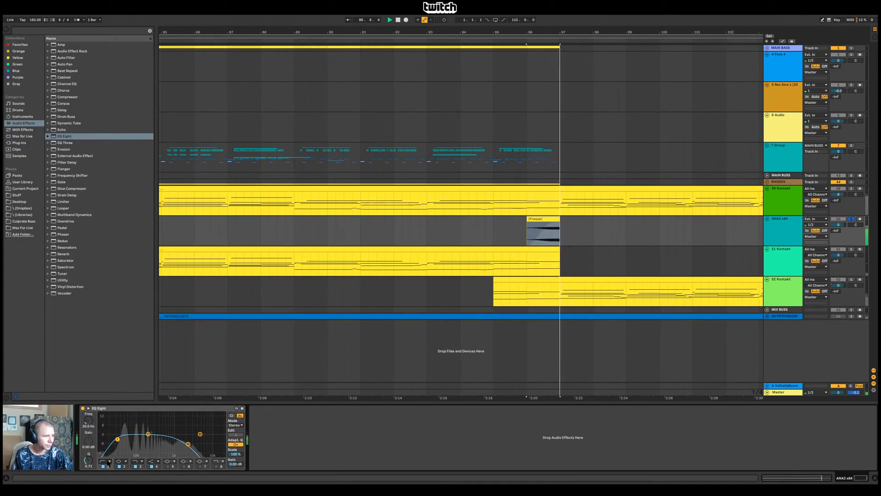
left_click(786, 393)
key("space")
key("space")
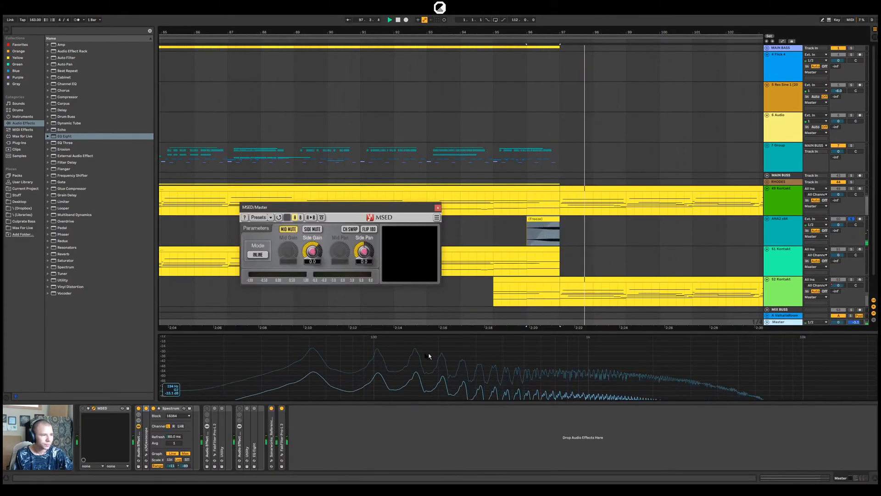
Boost the ANA2 low end with EQ Eight's band 2 at about 59 Hz, then unsolo and play it in the mix
left_click(771, 230)
left_click_drag(149, 434, 129, 431)
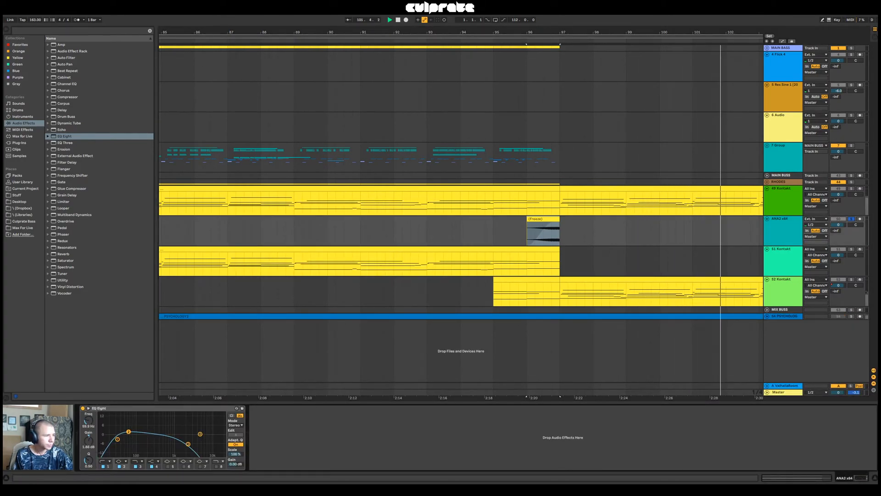
key("space")
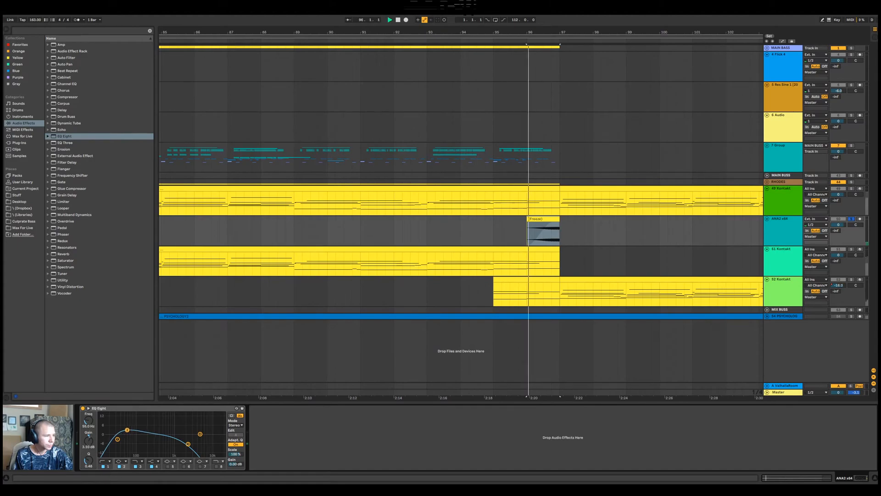
left_click_drag(128, 431, 128, 429)
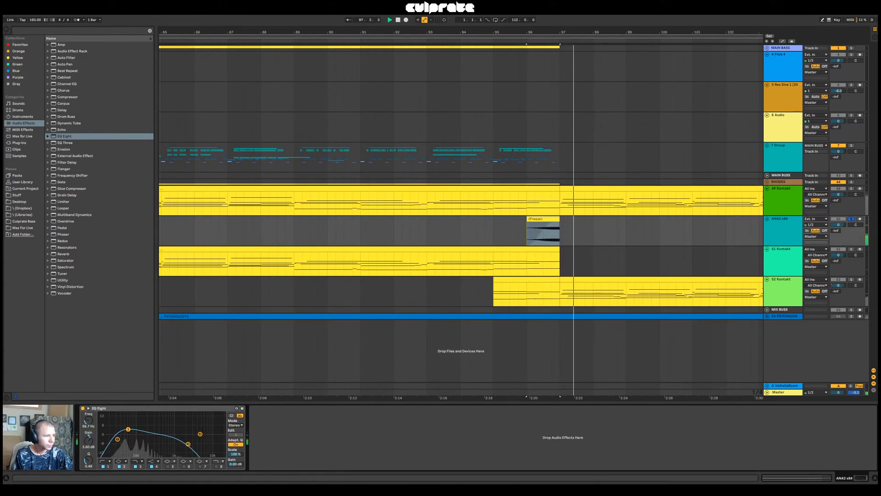
key("space")
key("space")
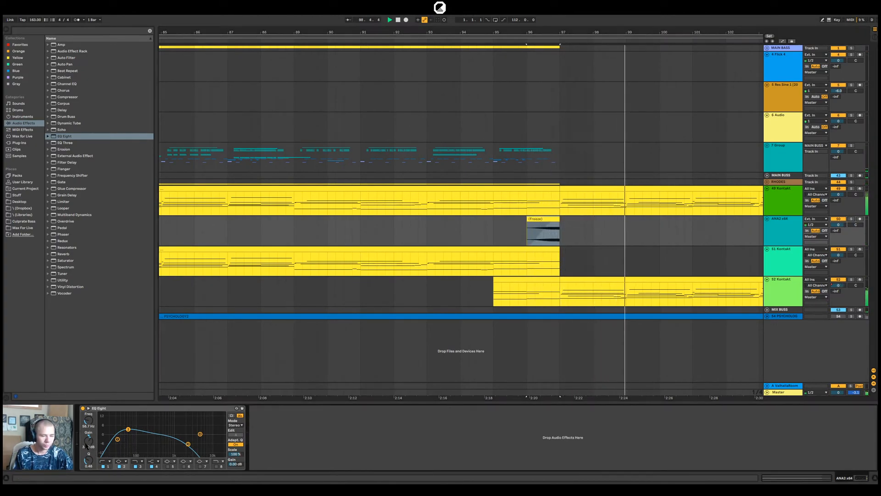
Set band 2's gain to 1.50 dB and raise band 3's high cut to 6.13 kHz in the ANA2 EQ Eight
left_click_drag(88, 440, 86, 445)
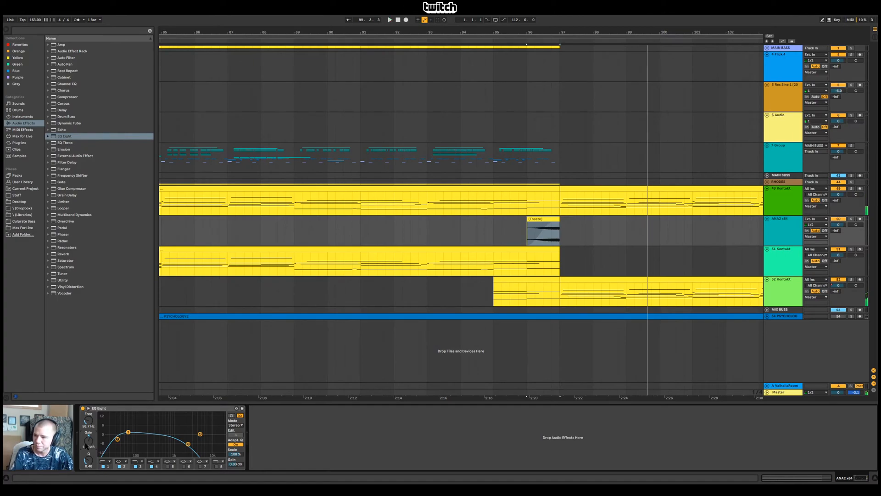
key("space")
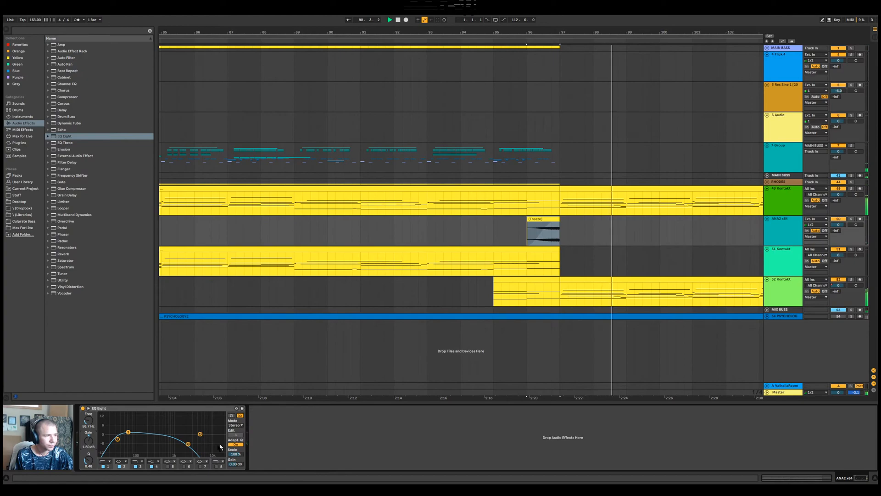
left_click_drag(189, 444, 203, 449)
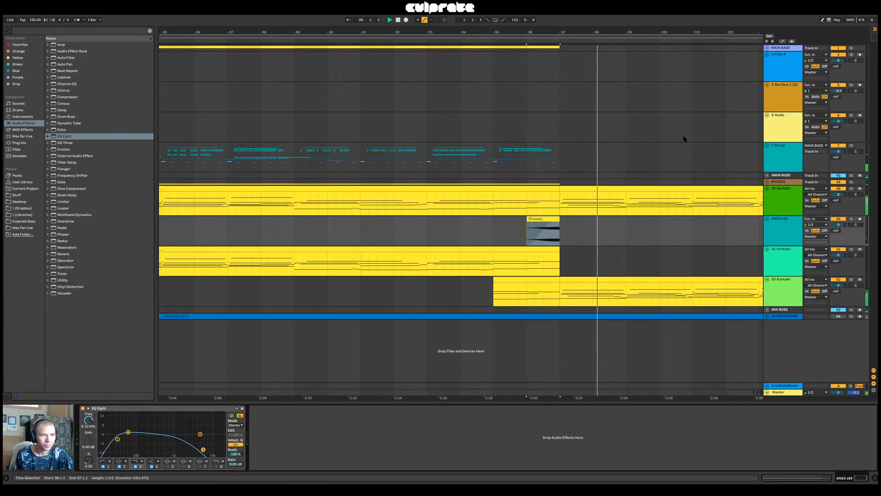
Move the Kontakt track holding Le Cristal Baschet above the ANA2 track in the arrangement
left_click_drag(598, 33, 598, 16)
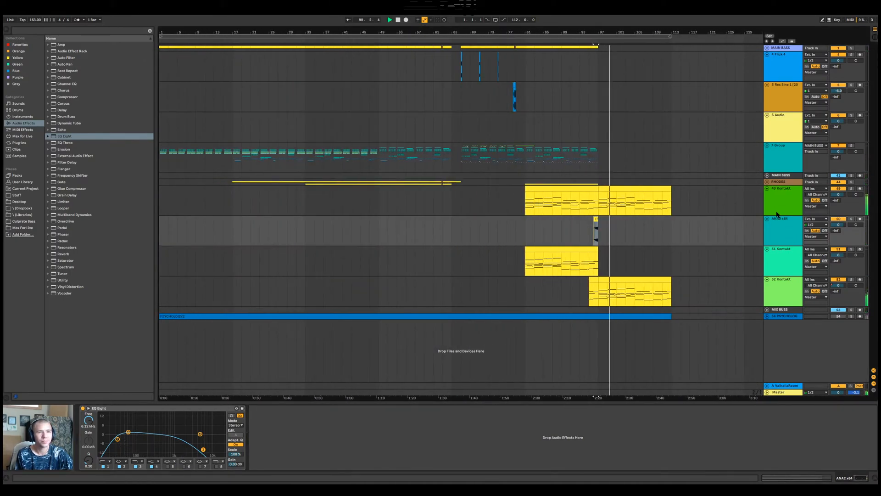
left_click(786, 130)
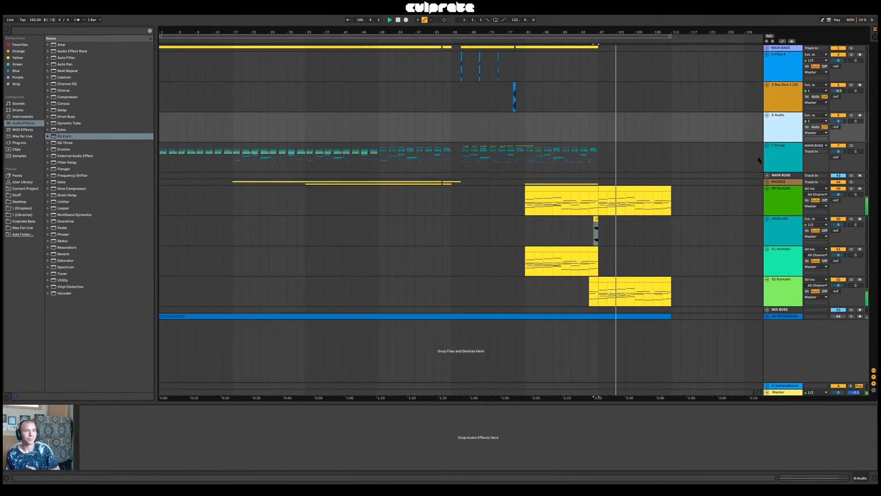
left_click(796, 289)
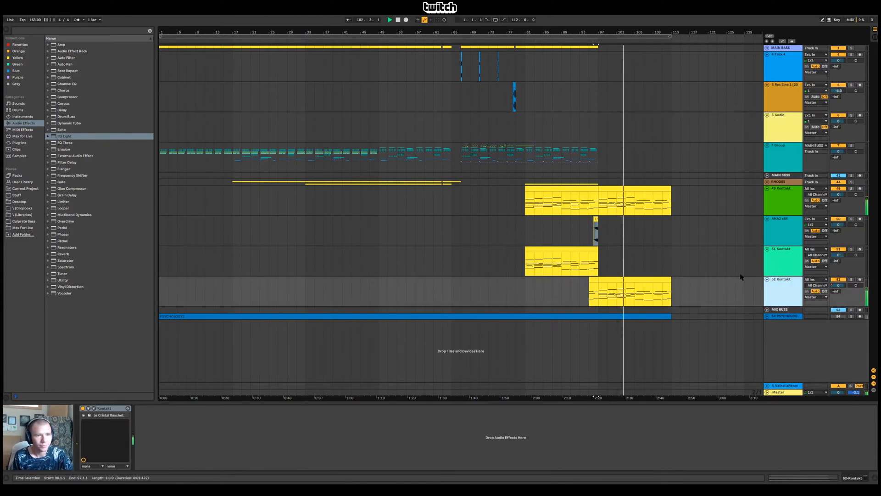
left_click(584, 252)
left_click_drag(780, 289, 788, 224)
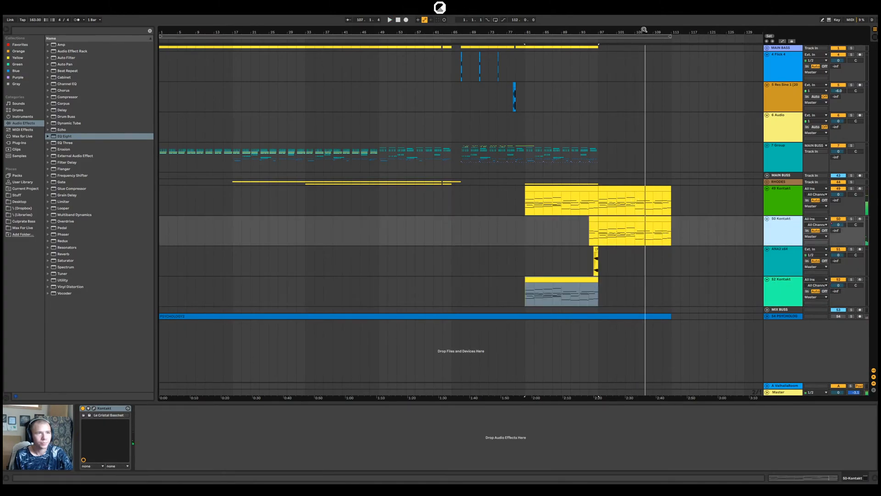
Solo the 49 Kontakt track and compare how its part sounds from bar 89 and from bar 105
left_click_drag(644, 30, 644, 64)
left_click(408, 213)
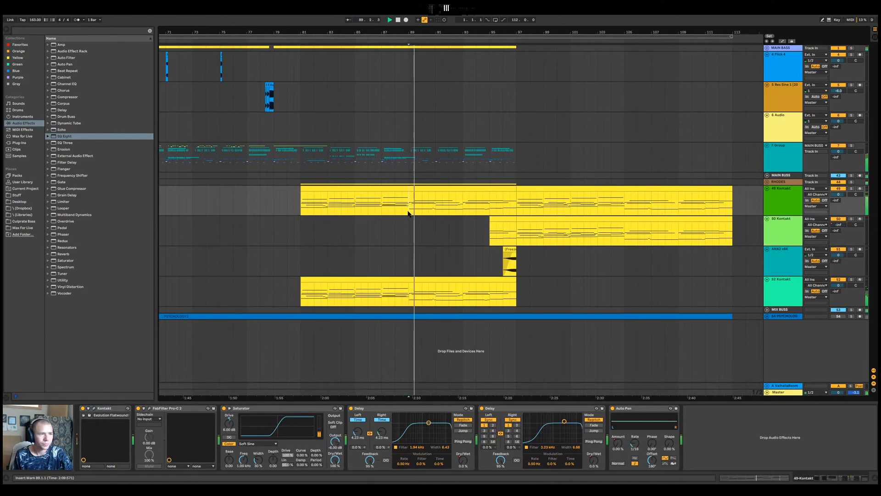
left_click_drag(409, 213, 515, 204)
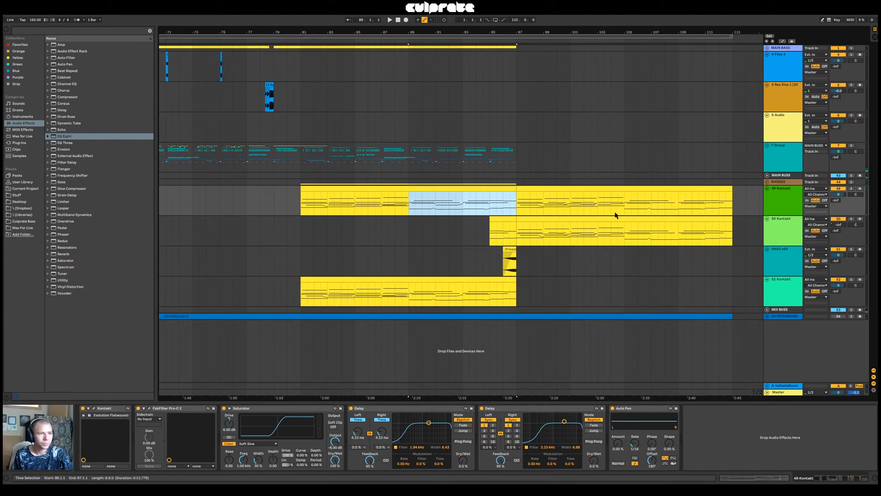
left_click(625, 211)
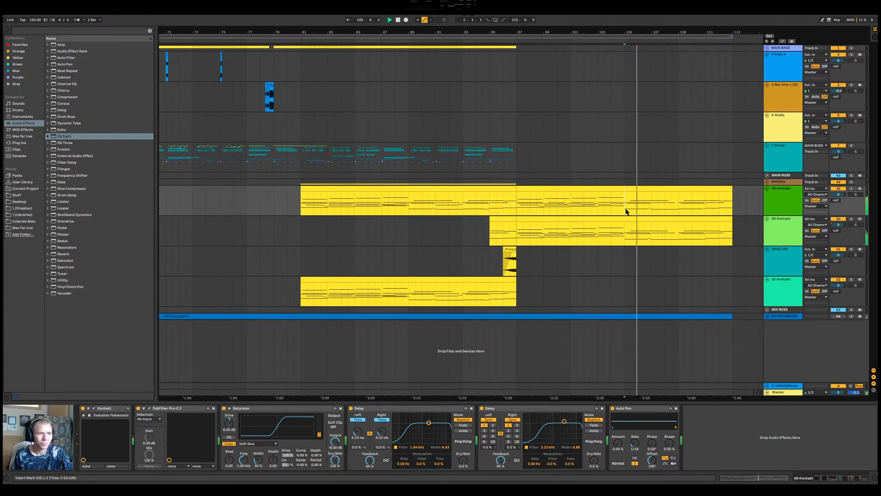
left_click(407, 211)
left_click(851, 188)
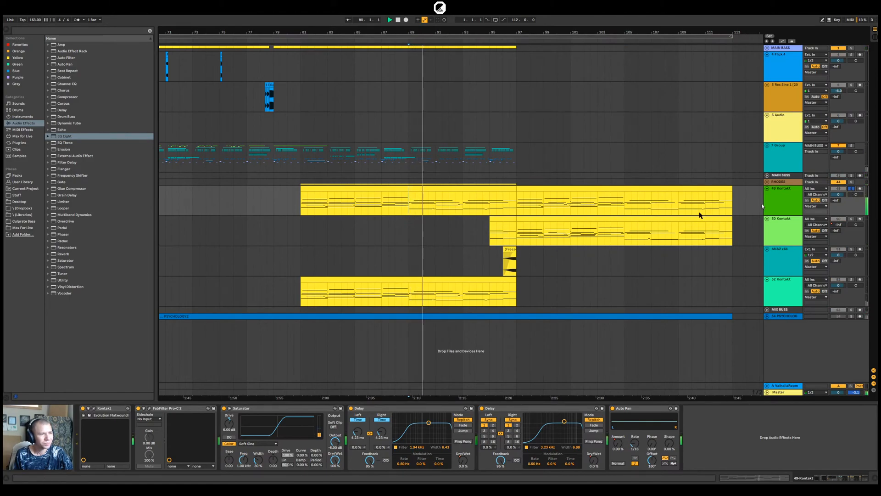
left_click(625, 212)
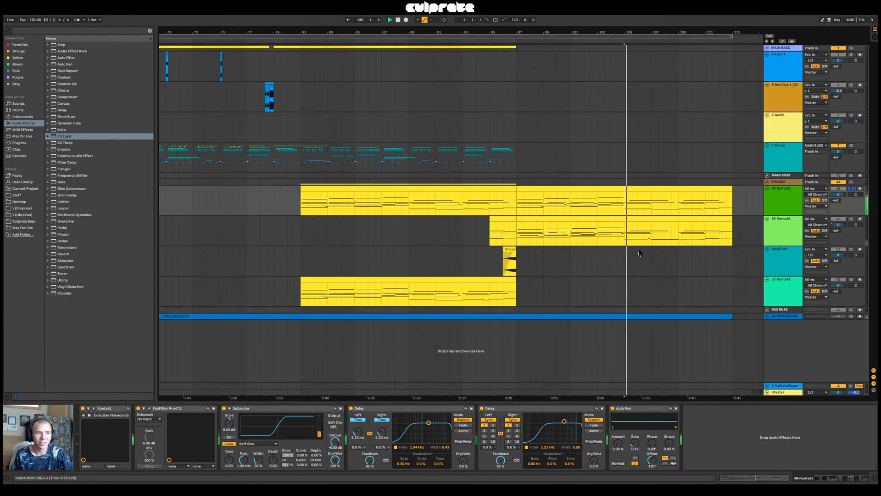
Open the 49 Kontakt clip starting at bar 97 and try its highest opening notes an octave lower
double_click(651, 189)
key("space")
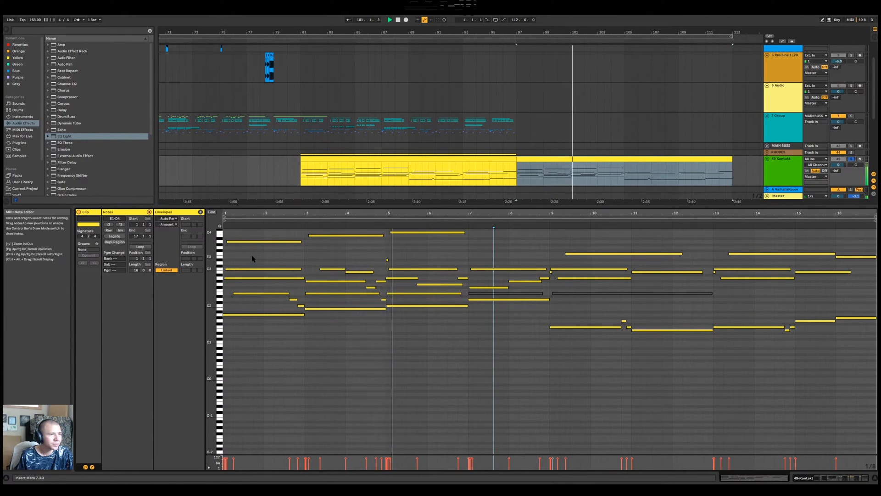
left_click_drag(252, 252, 432, 233)
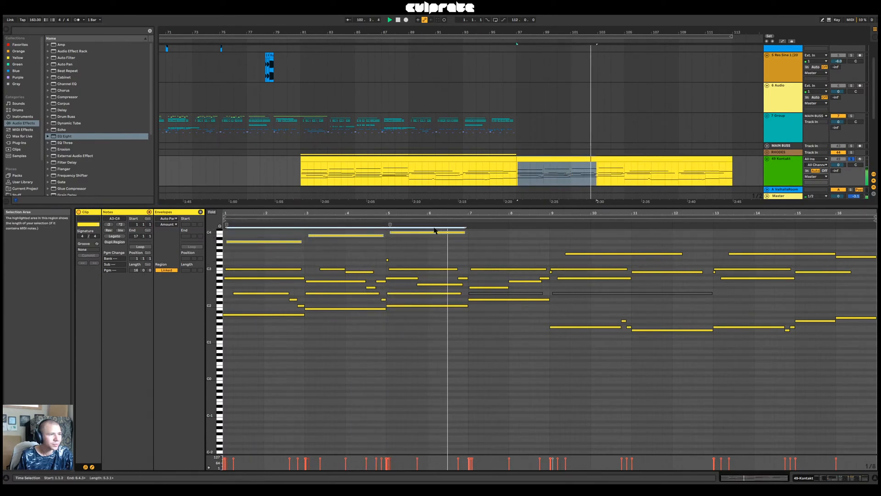
key("shift+Down")
key("shift+Up")
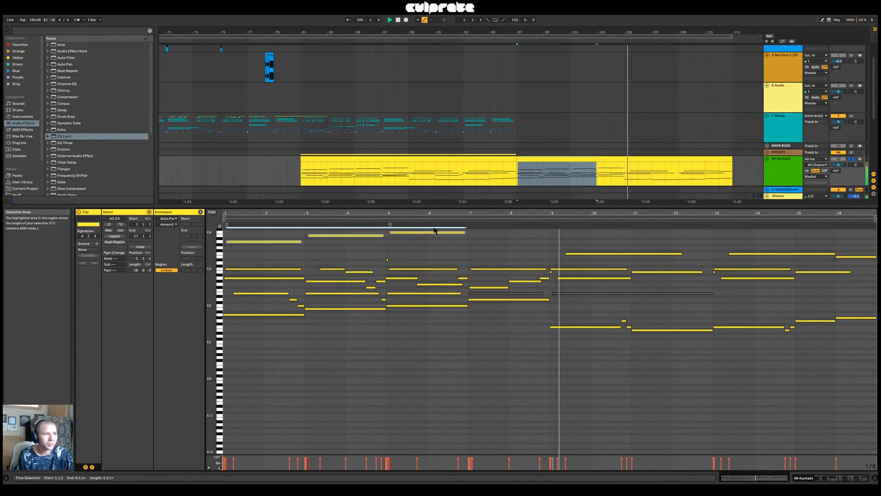
key("space")
Delete the short stray D#3 note just before bar 5 of the 49 Kontakt clip
left_click(220, 226)
left_click_drag(222, 232, 225, 263)
left_click(225, 263)
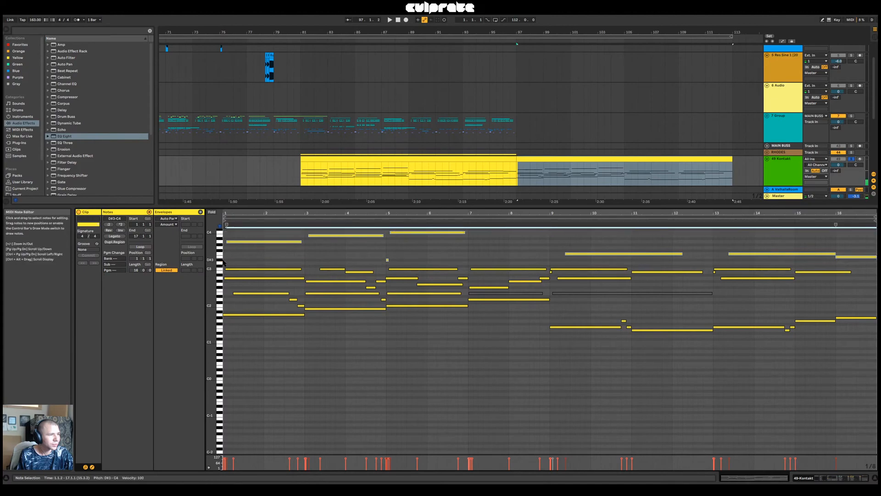
left_click(223, 263)
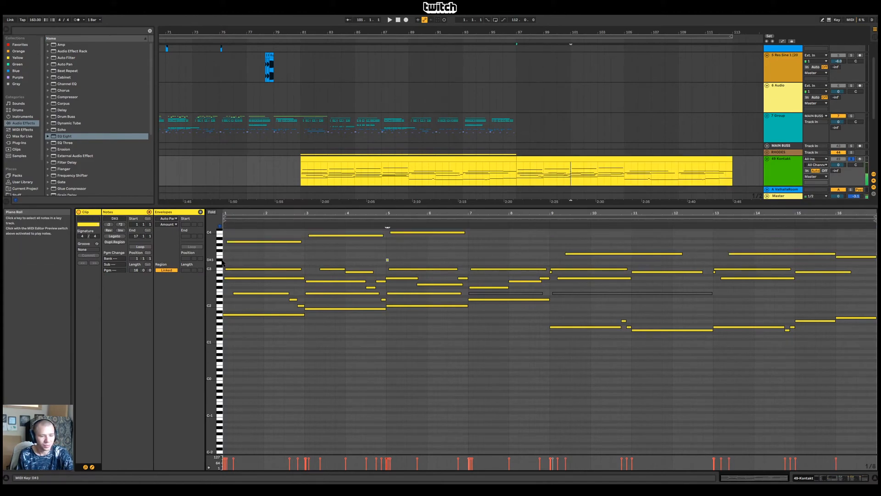
key("Delete")
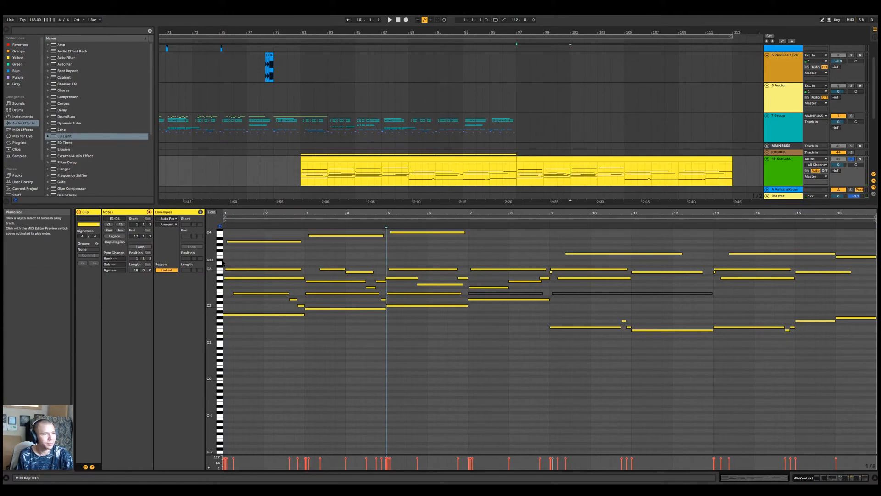
Transpose the E3 and F3 notes after the clip's bar 9 down an octave and play the passage
left_click(220, 256)
left_click(220, 253, "shift")
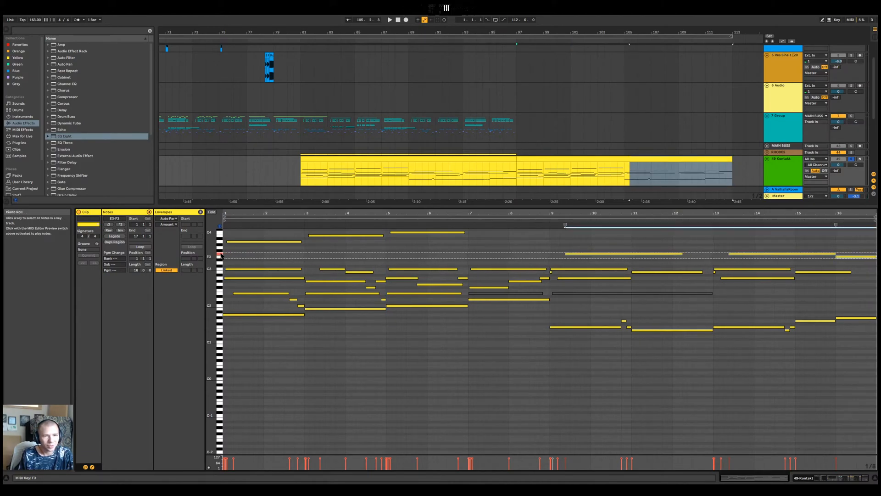
left_click_drag(576, 231, 853, 261)
key("shift+Down")
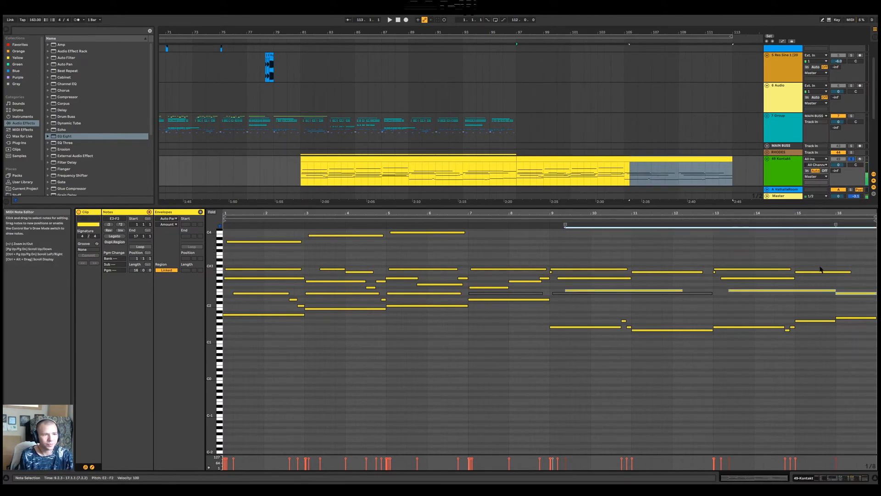
left_click(596, 314)
left_click(547, 221)
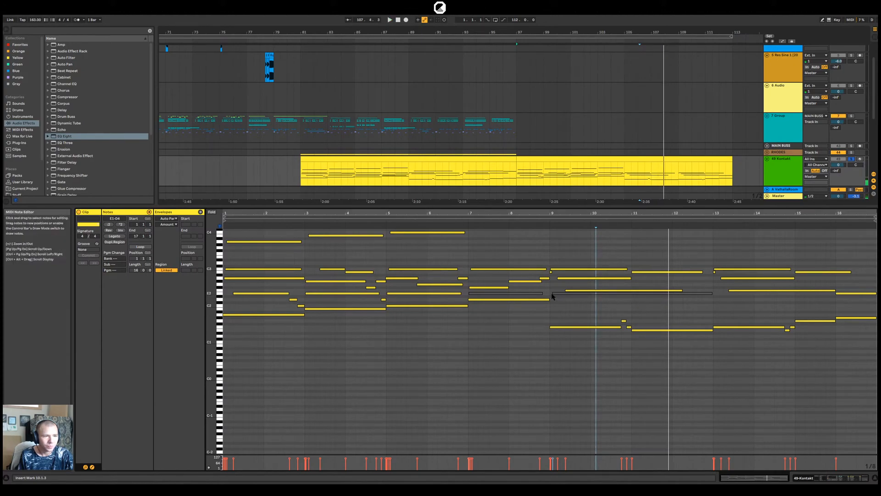
Try trimming the start of the long muted E2 note after the clip's bar 9 to 10.2.1
left_click_drag(553, 294, 601, 294)
left_click(683, 295)
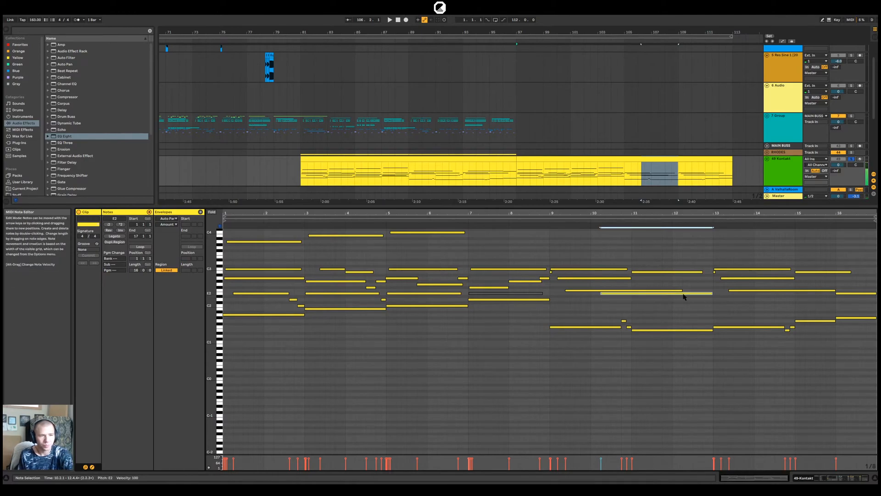
left_click(546, 222)
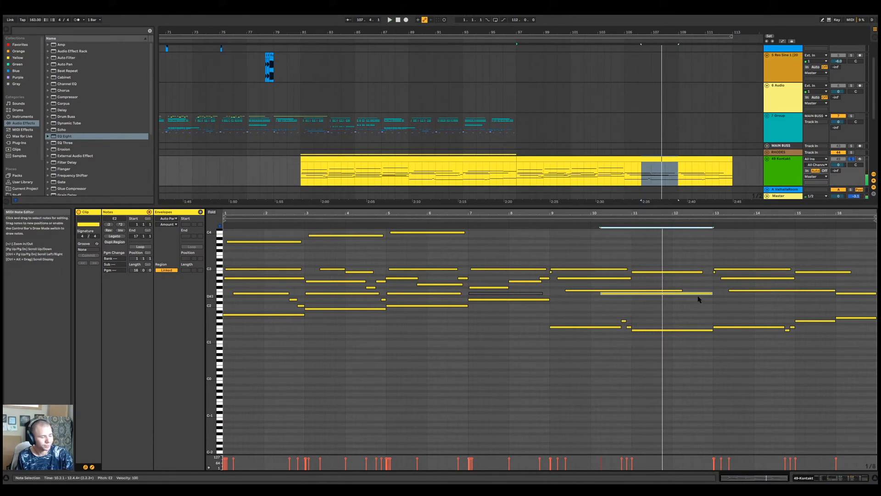
key("ctrl+z")
key("ctrl+z")
left_click(599, 298)
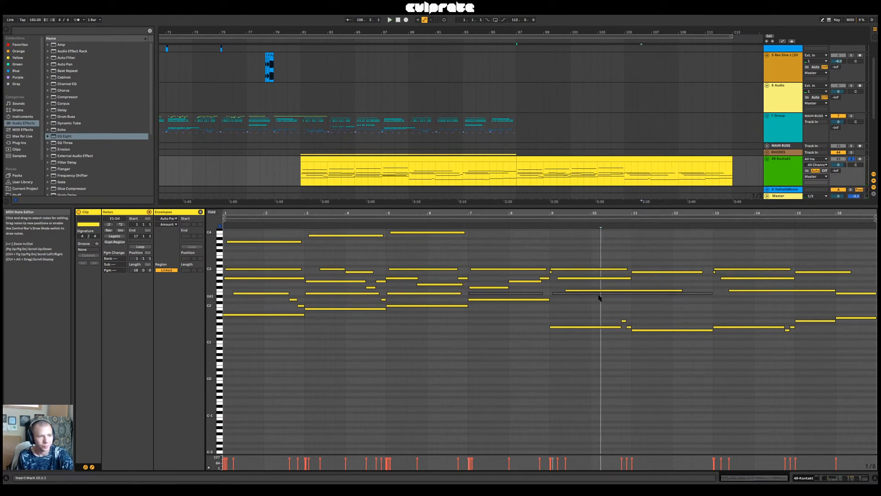
Delete the two muted E2 notes in bars 7 to 12 of the clip
left_click(558, 294)
key("Delete")
left_click(526, 293)
key("Delete")
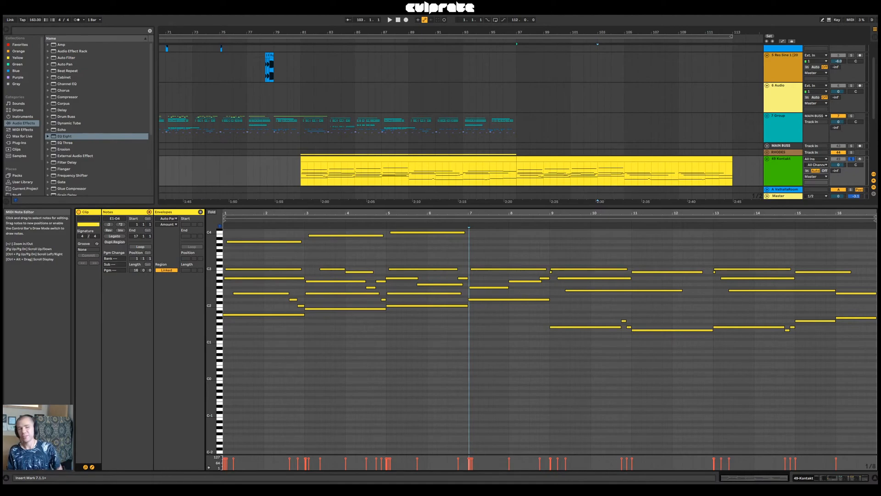
Shrink the note editor to show the full arrangement and play the soloed Kontakt part near bar 105
left_click_drag(445, 208, 453, 405)
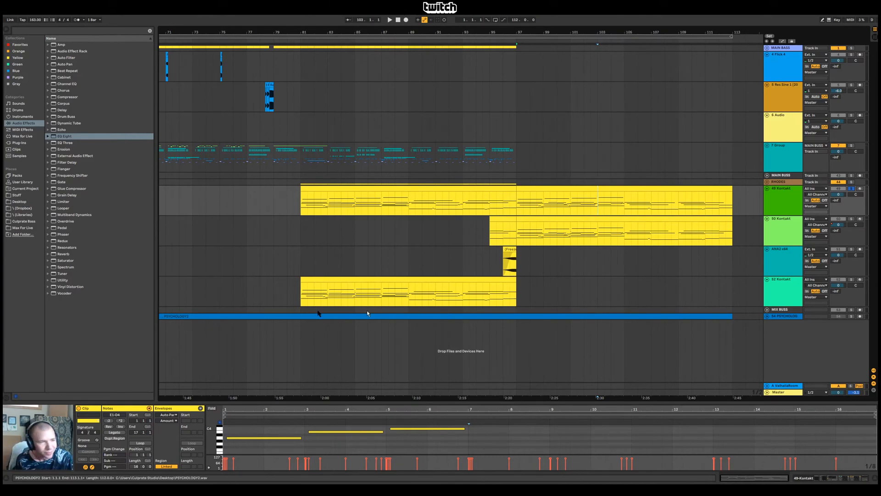
left_click(487, 231)
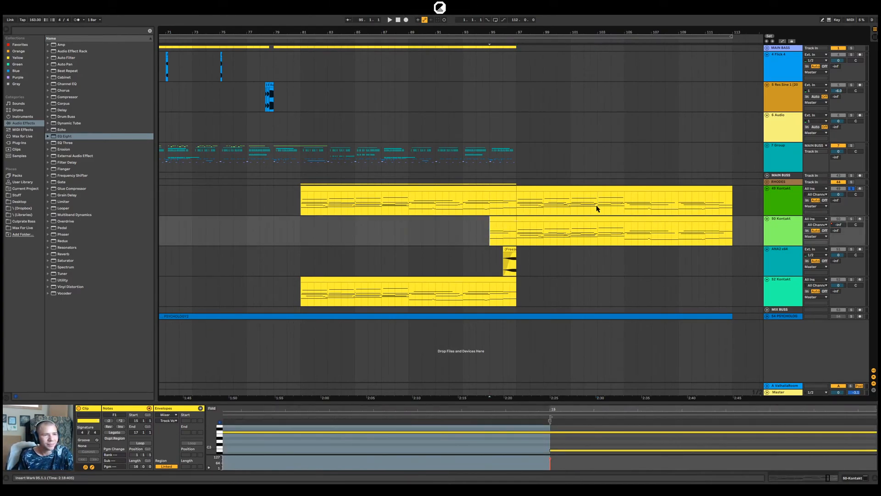
left_click(557, 196)
key("space")
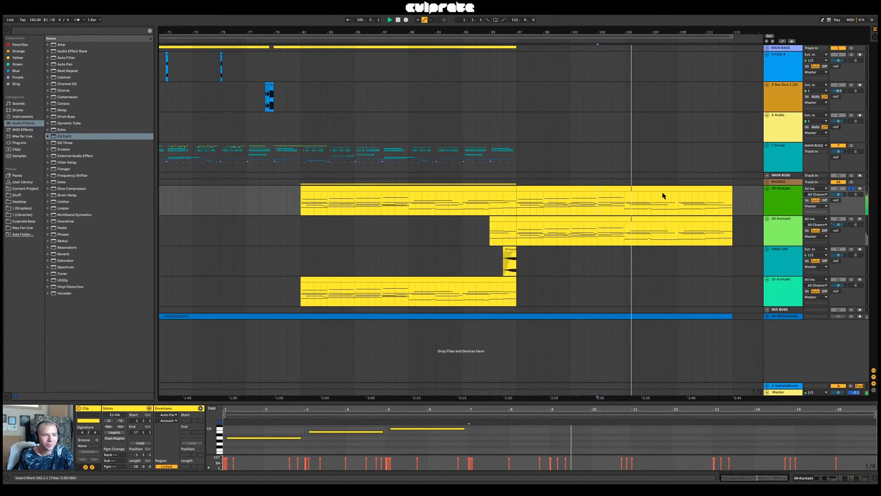
Enlarge the note editor and add a C2 note from 9.4.1 to 10.1.1 and a short A#1 note at 10.1.1
left_click_drag(613, 404, 596, 219)
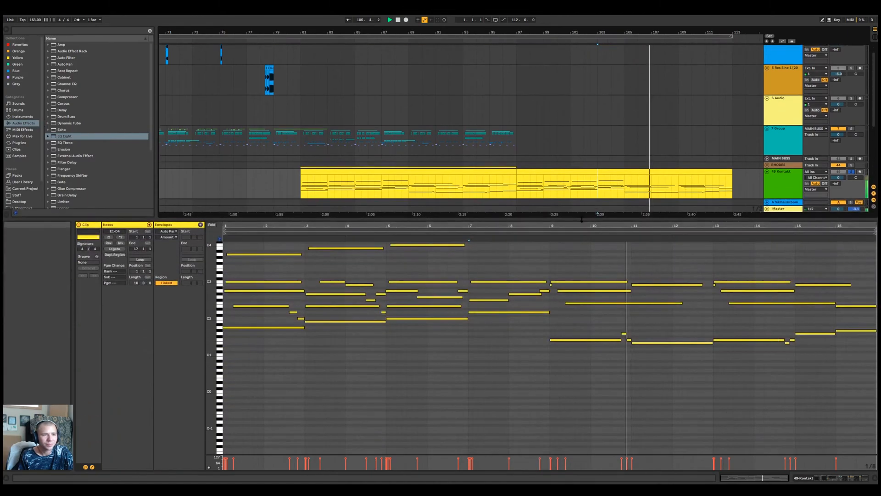
left_click(583, 316)
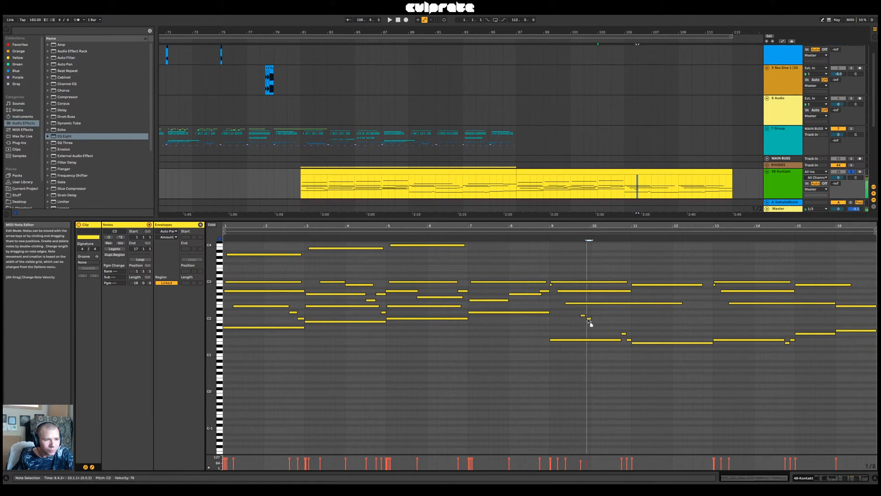
left_click(591, 327)
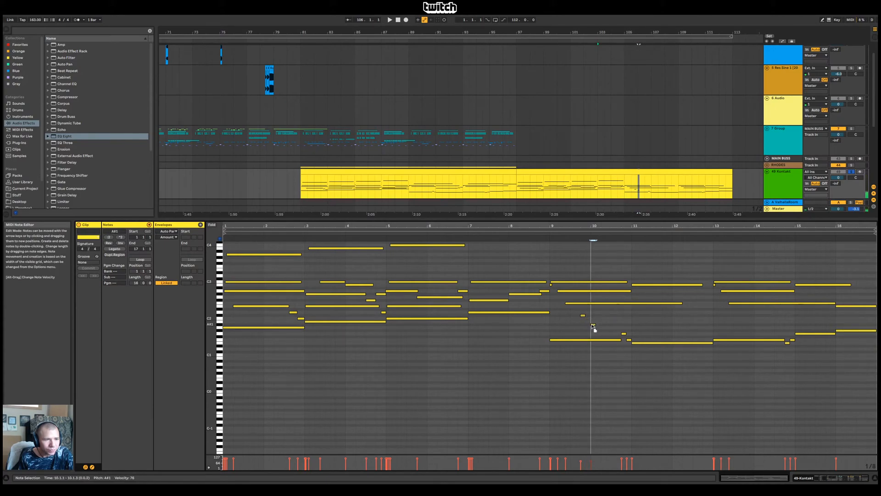
left_click_drag(585, 315, 587, 319)
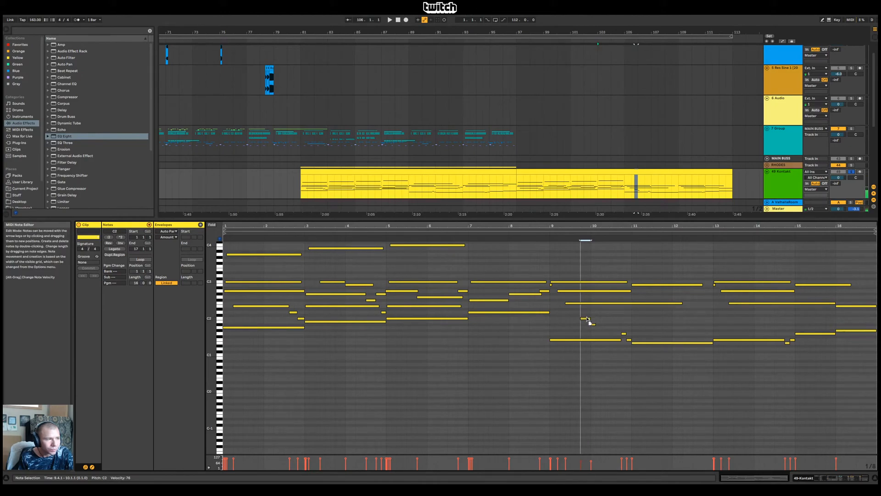
Extend the A#1 note to 10.3.1, add an A1 note from there to 10.4.1, and play the run
left_click(593, 325)
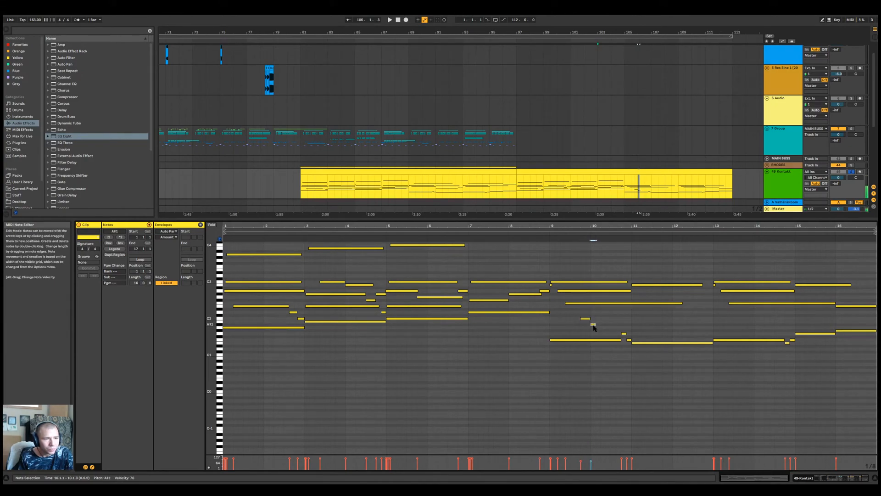
left_click_drag(595, 325, 610, 325)
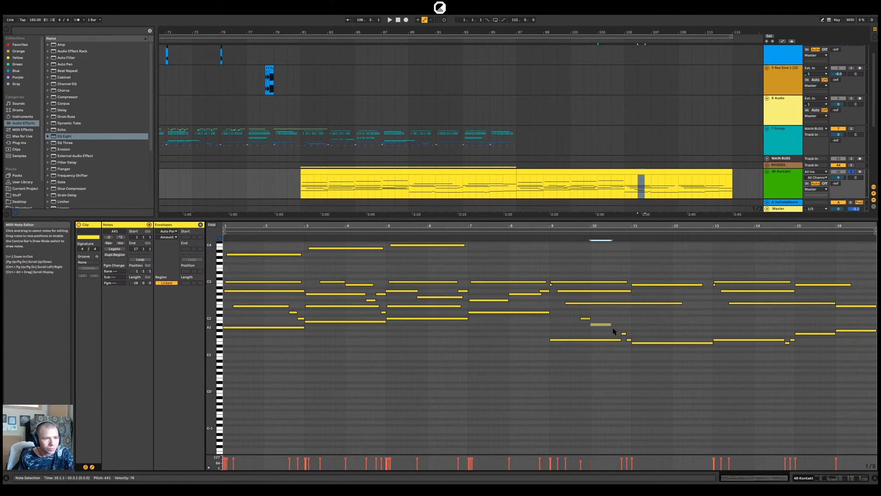
double_click(615, 327)
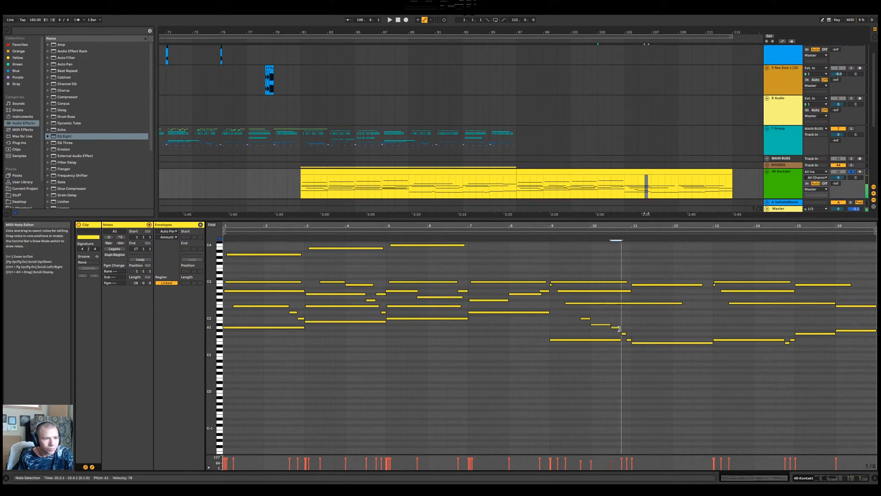
left_click(547, 238)
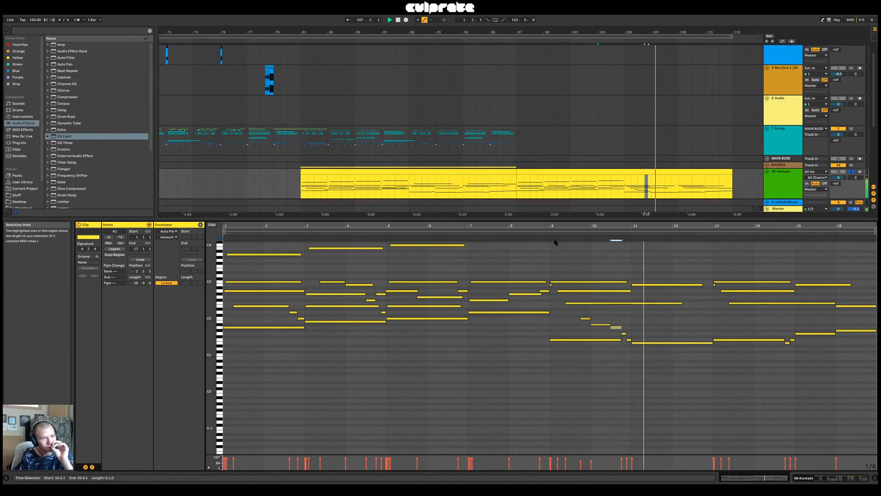
key("space")
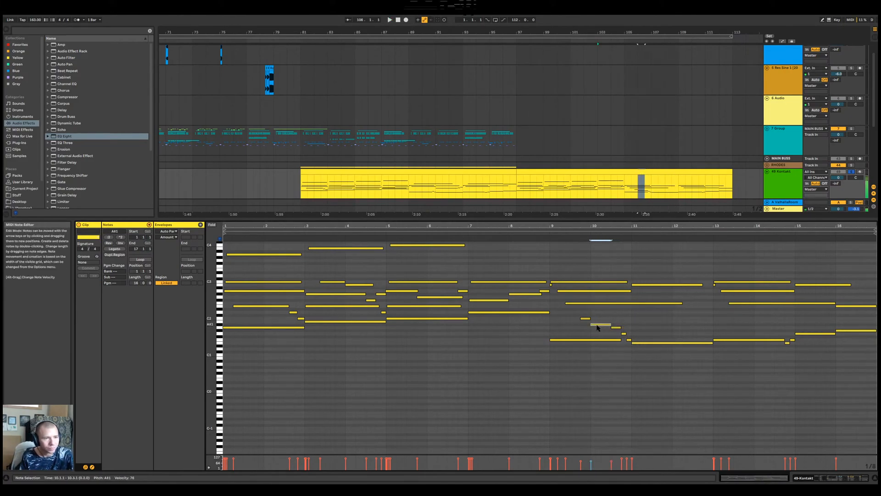
Move the boundary between the C2 and A#1 notes to 10.1.3, lower the C2 note to B1, and play the run
left_click(591, 324)
left_click_drag(591, 324, 596, 325)
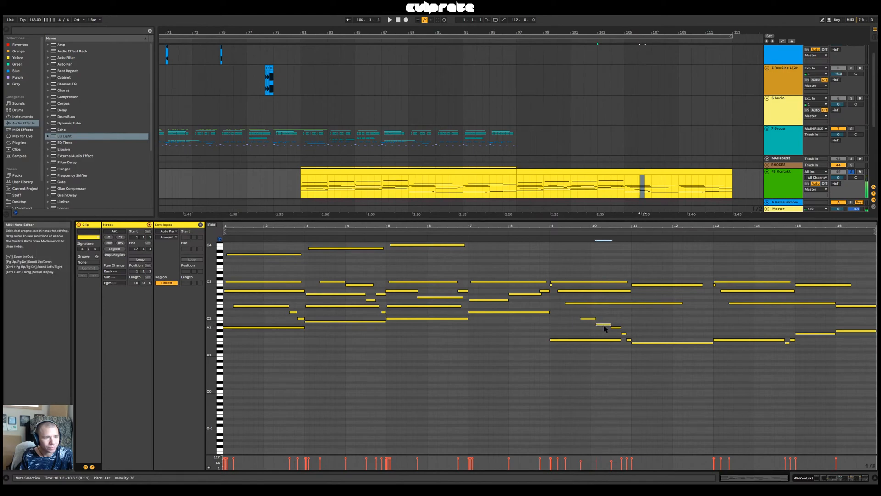
left_click(591, 319)
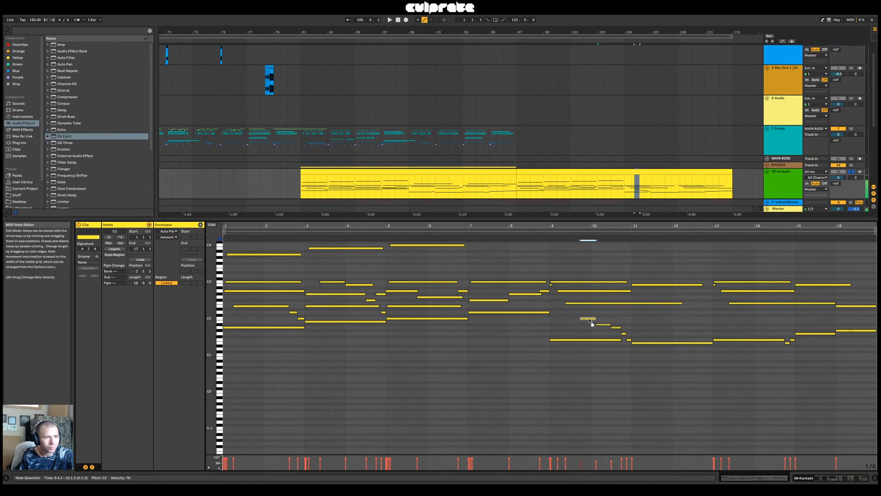
left_click_drag(590, 319, 589, 321)
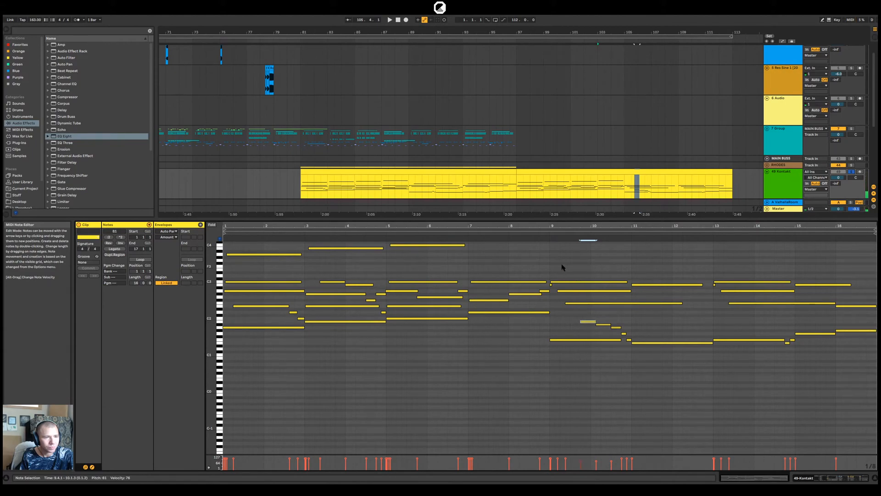
left_click(546, 234)
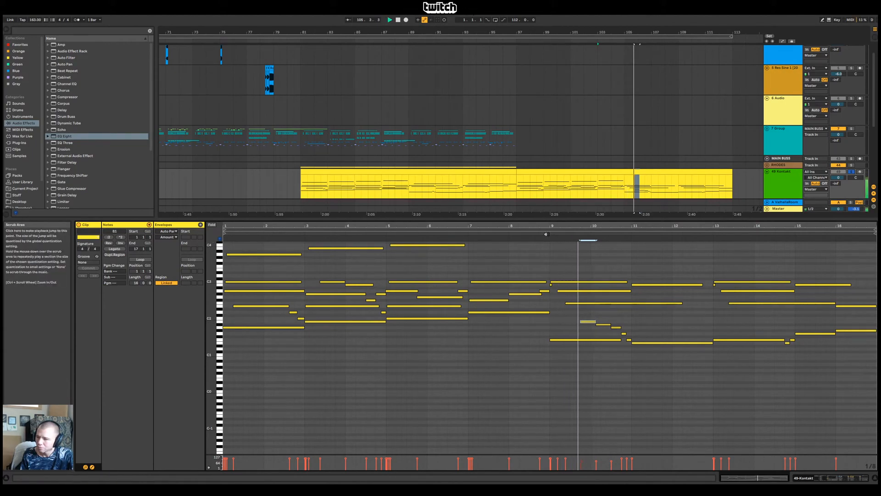
key("space")
Lower the run's second note to A1 and its third note to G#1
left_click(604, 325)
key("Down")
left_click_drag(619, 328, 618, 331)
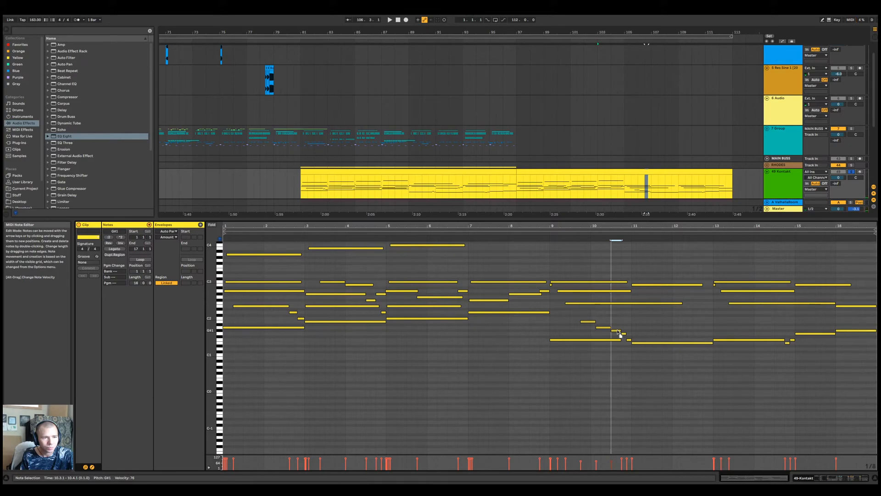
Delete the run's G#1 note, move its B1 and A1 notes later to span 10.1.1 to 10.4.1, and play the passage
key("Delete")
left_click_drag(605, 333, 582, 319)
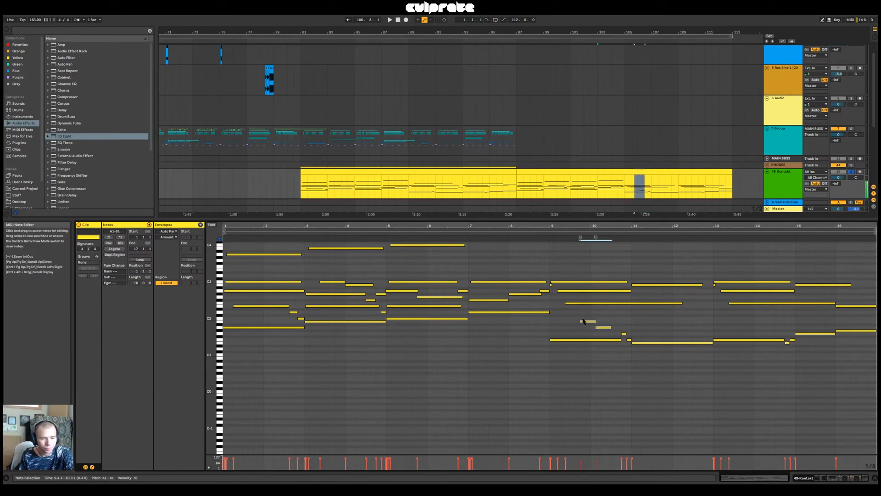
key("Right")
key("Right")
left_click(578, 233)
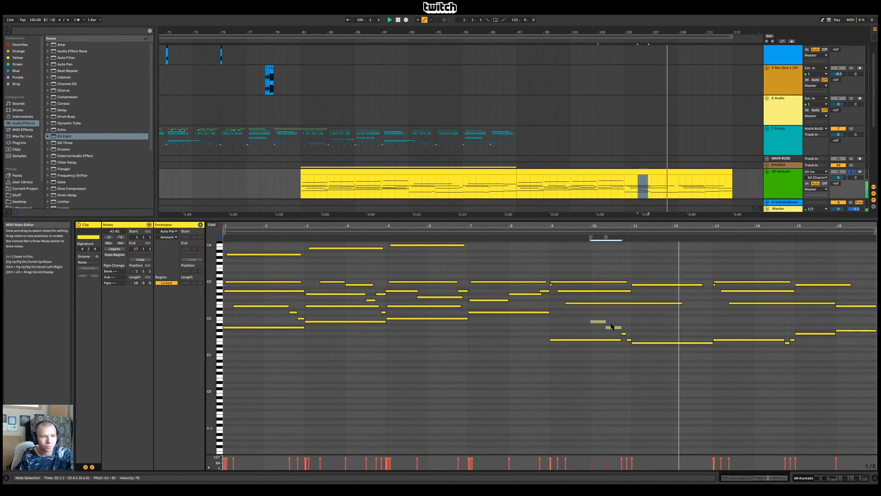
left_click(545, 237)
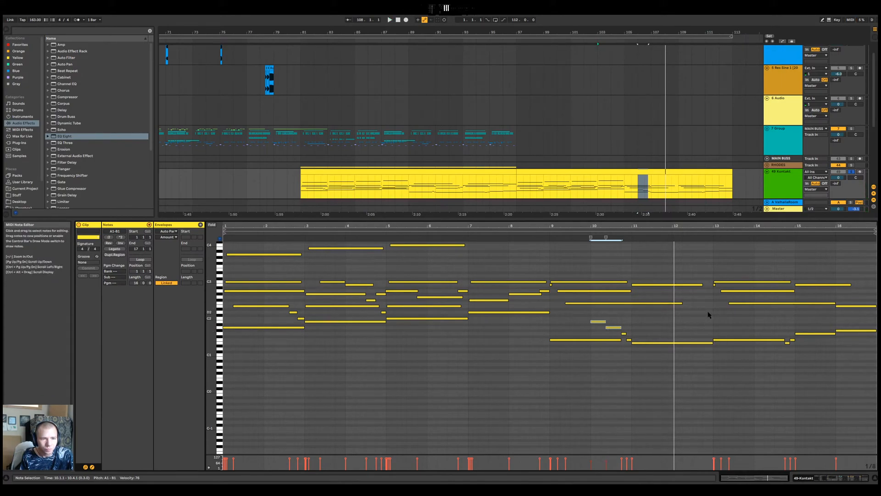
Delete the tiny stray B2 note at 13.1.1
double_click(722, 281)
key("ctrl+z")
left_click(714, 285)
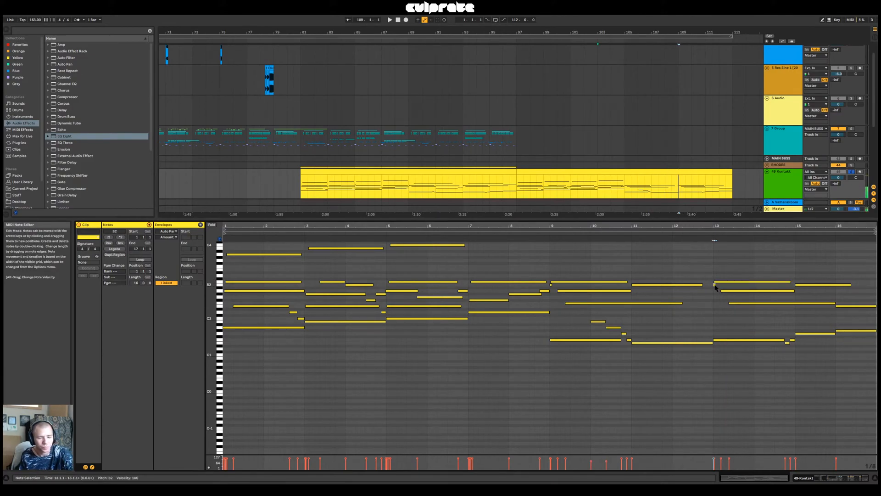
key("Delete")
left_click(220, 281)
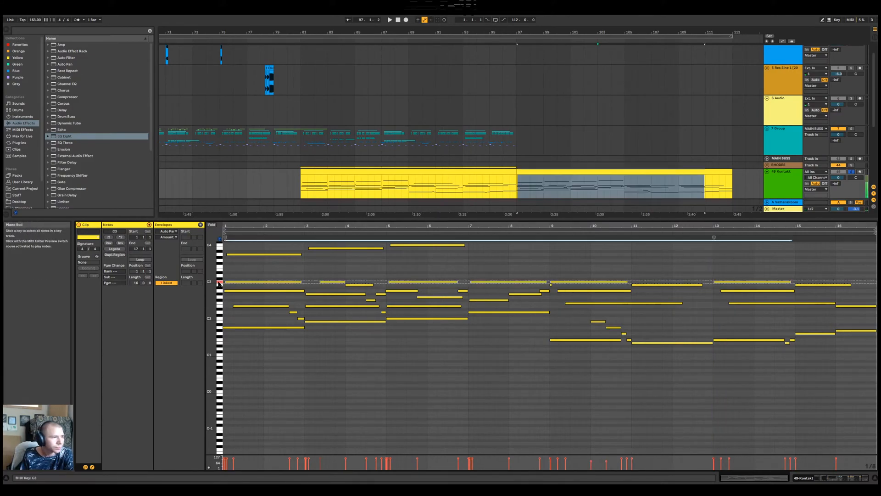
Add a short B2 note leading into bar 13 and extend its start back to 12.4.2
double_click(709, 285)
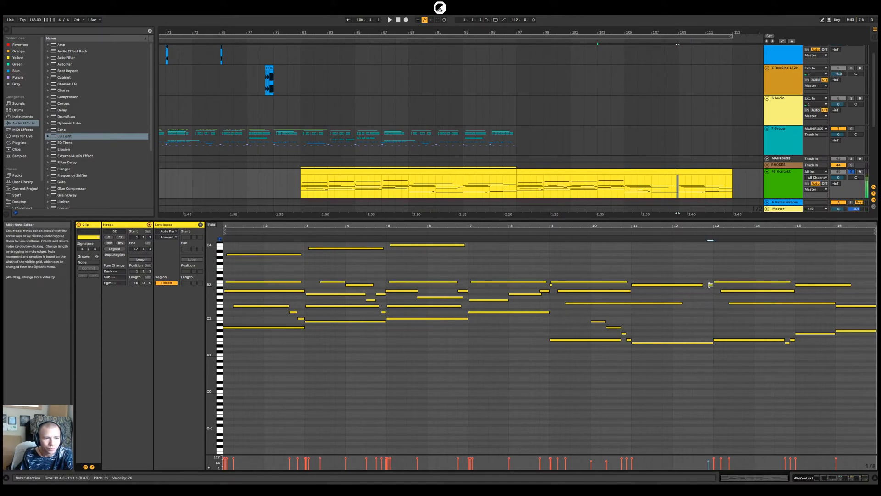
left_click(708, 285)
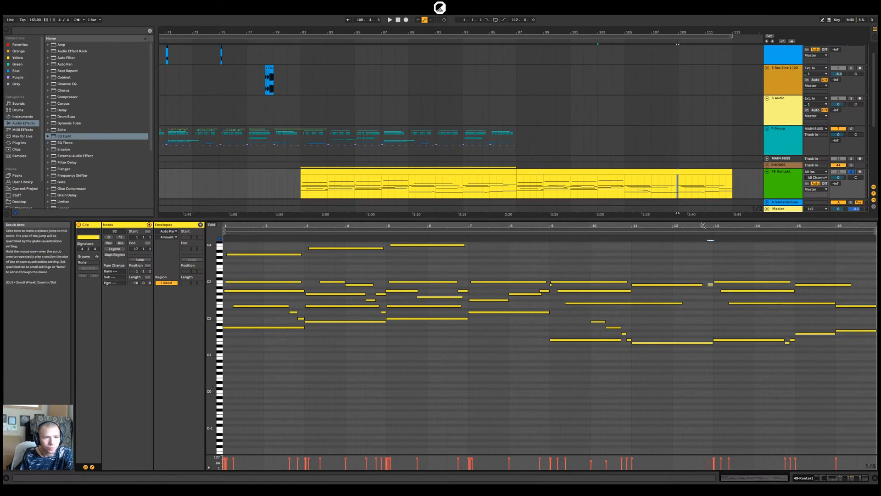
scroll(706, 288, "up", 4)
left_click_drag(723, 285, 714, 286)
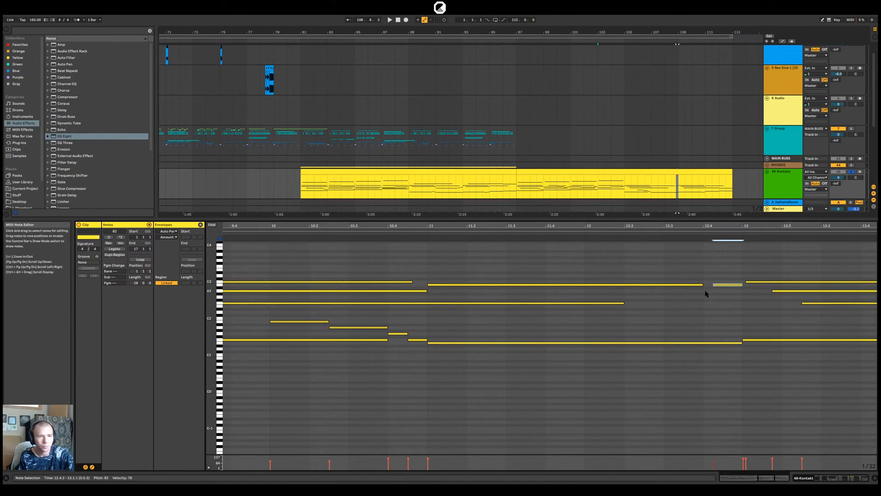
Add an A2 note from 12.3.3 to 12.4.2 and a G#2 note from 12.2.4 to 12.3.3, and play the rising run
double_click(707, 291)
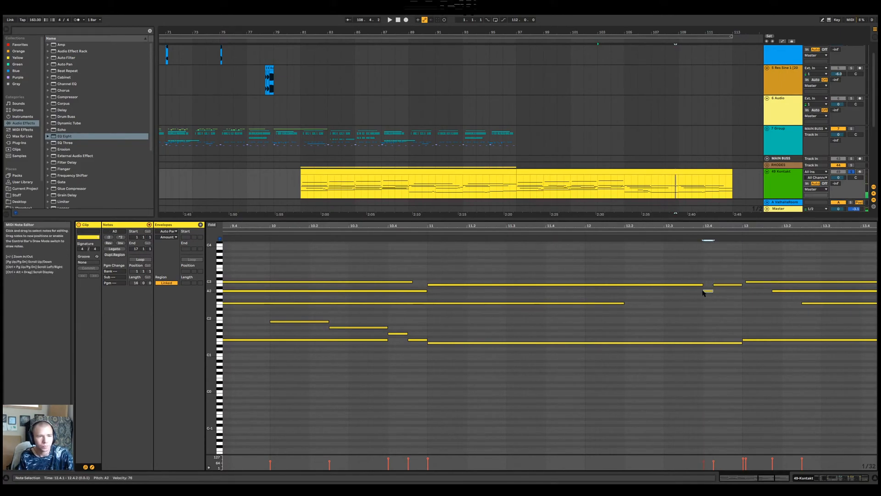
left_click_drag(703, 292, 683, 301)
double_click(681, 294)
left_click_drag(681, 296, 655, 301)
key("space")
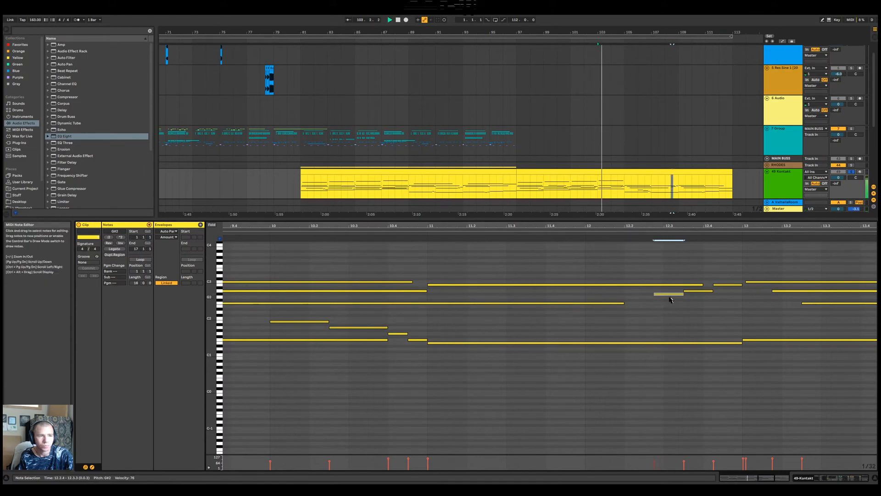
left_click(413, 234)
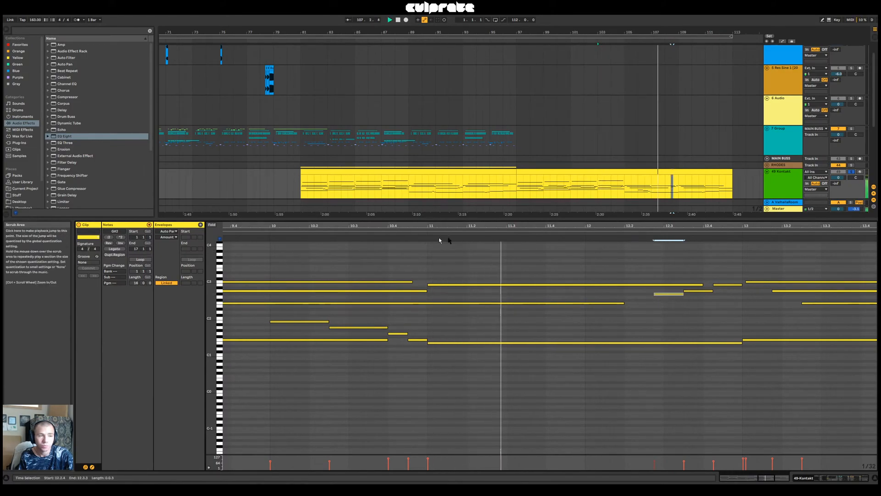
Shorten the long B2 note starting at 11.1.1 to end around 12.3.3, and play the part from bar 9
left_click_drag(527, 226, 509, 229)
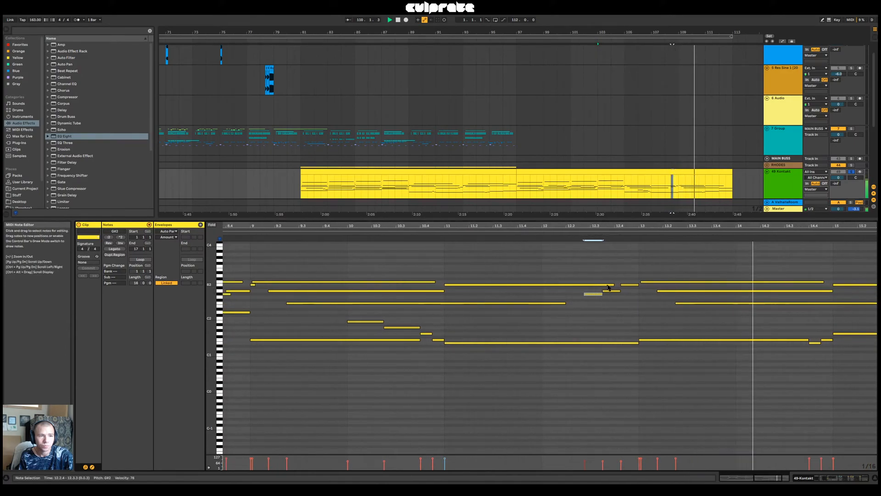
left_click_drag(613, 284, 599, 283)
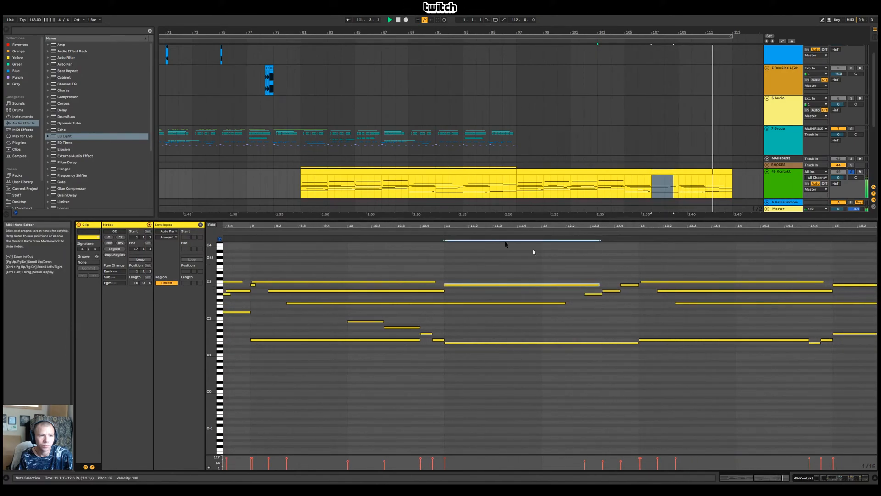
left_click(246, 233)
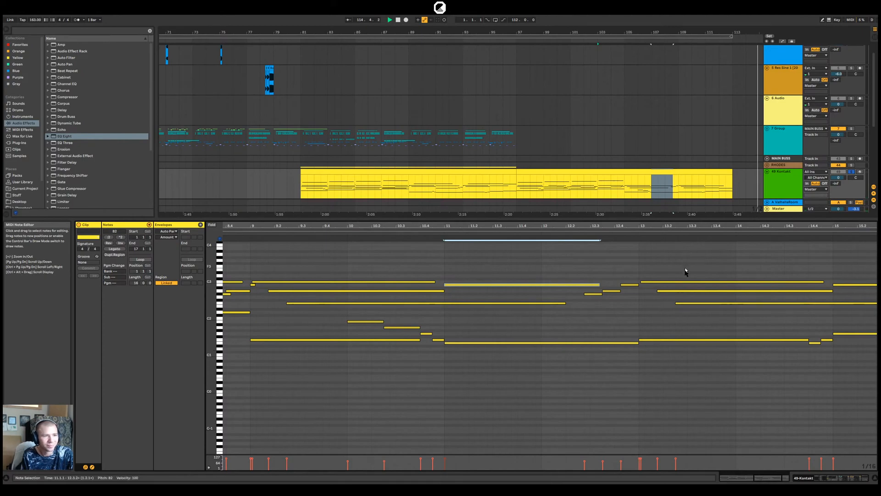
Shrink the note editor to give the arrangement tracks more room
left_click(711, 405)
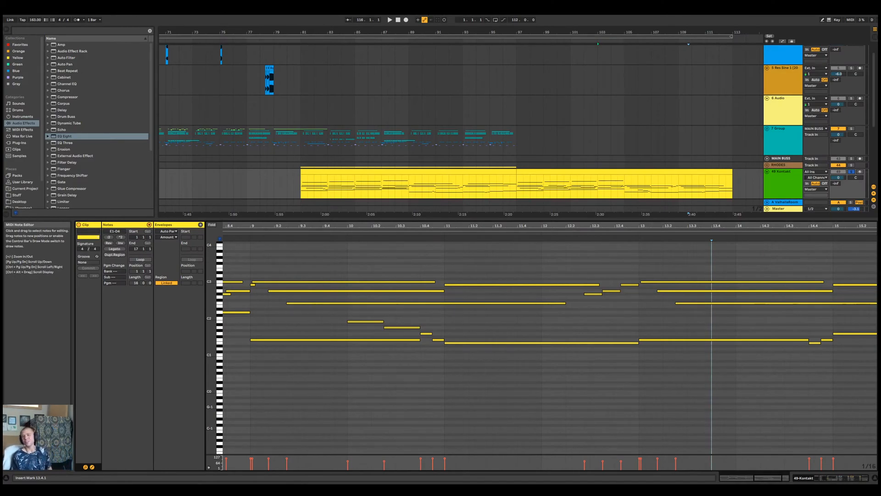
left_click_drag(659, 220, 661, 403)
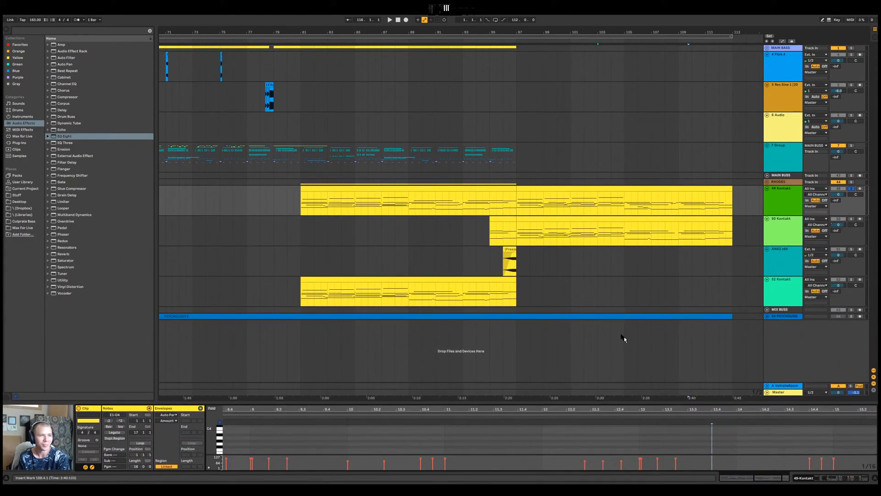
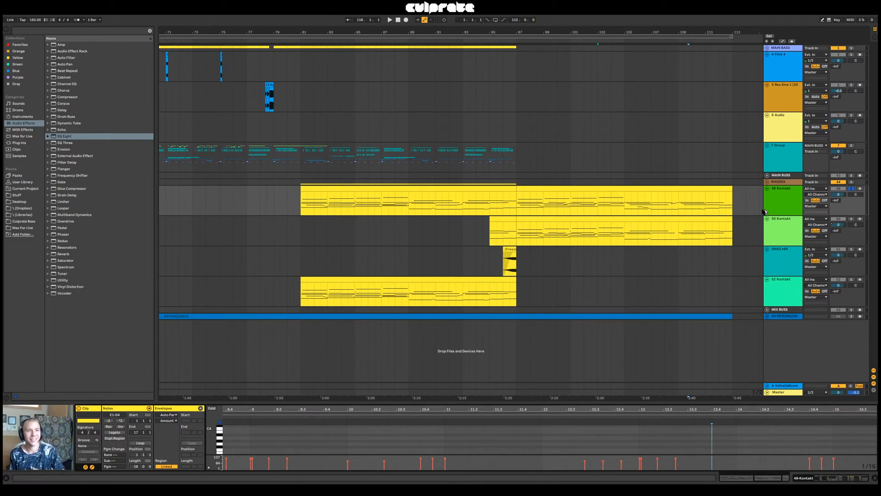
Audition the Kontakt section of the arrangement from bar 97 with the whole track in view
left_click(531, 189)
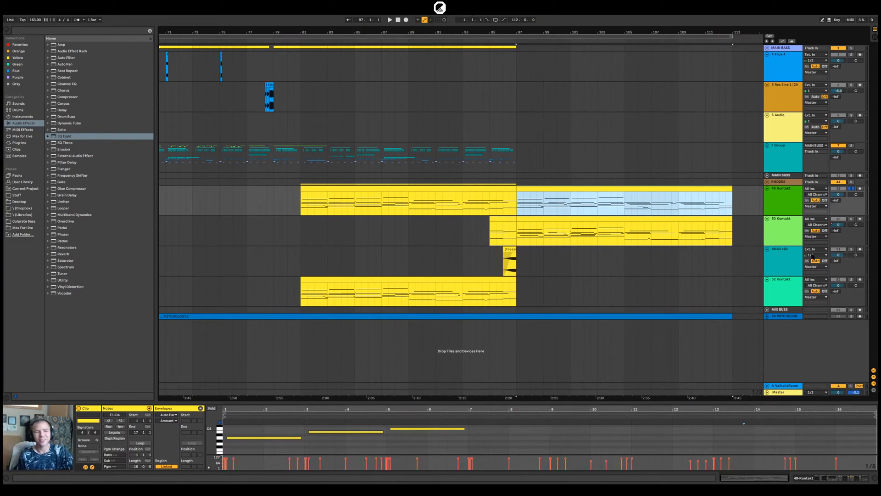
mouse_move(529, 31)
left_mouse_down()
mouse_move(508, 30)
mouse_move(608, 31)
left_mouse_up()
left_click(550, 138)
left_click(563, 36)
left_click(598, 131)
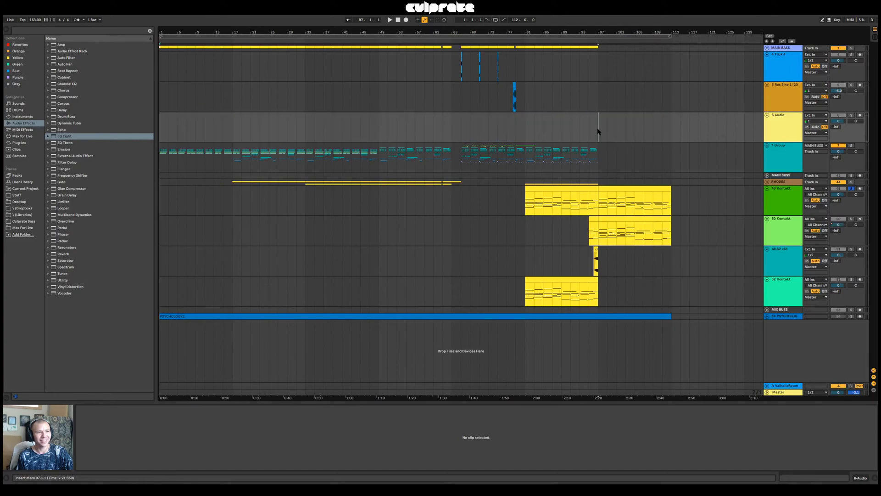
left_click(602, 167)
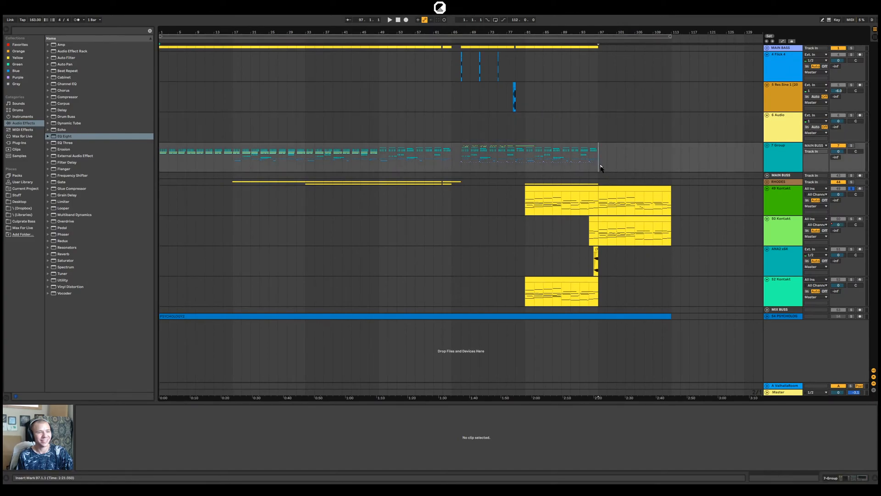
key("space")
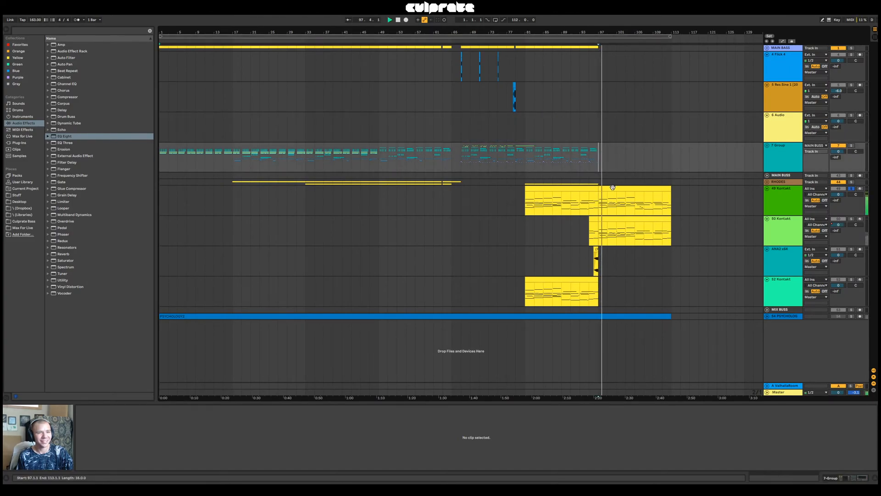
left_click(591, 197)
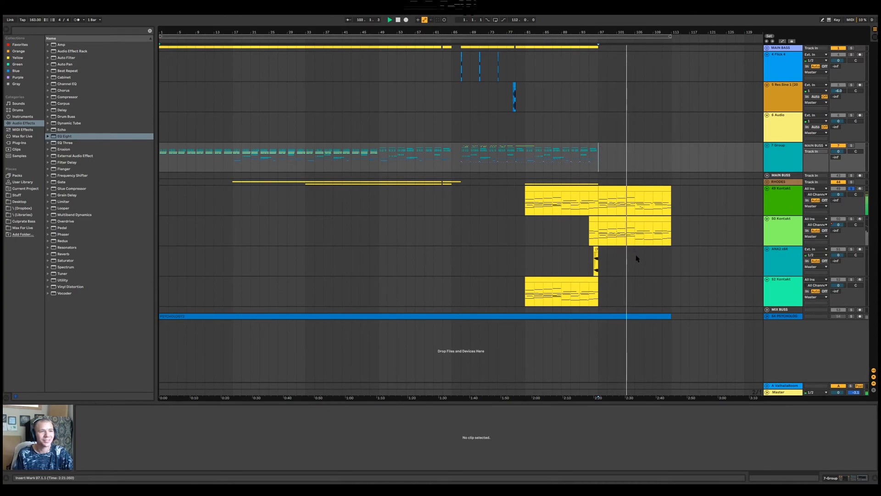
key("space")
Search the audio effects for "mental" and add the Mental Dubby Delays rack to the RHODES group
left_click(525, 169)
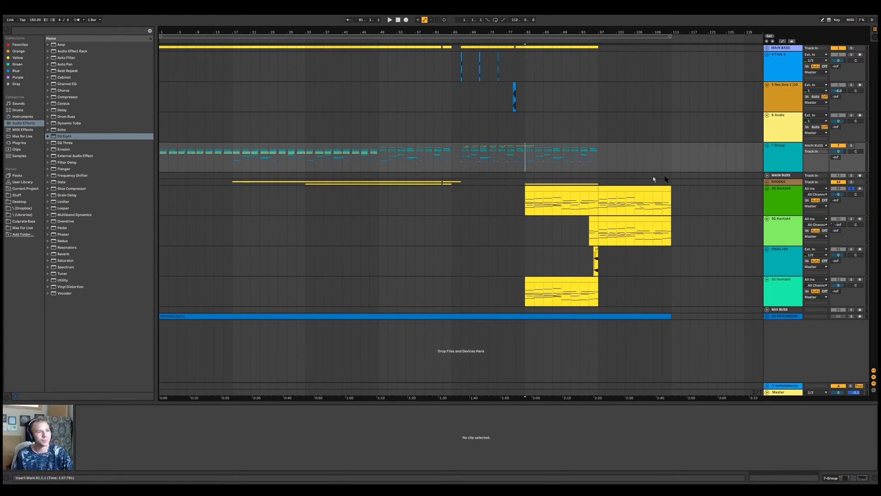
left_click(767, 182)
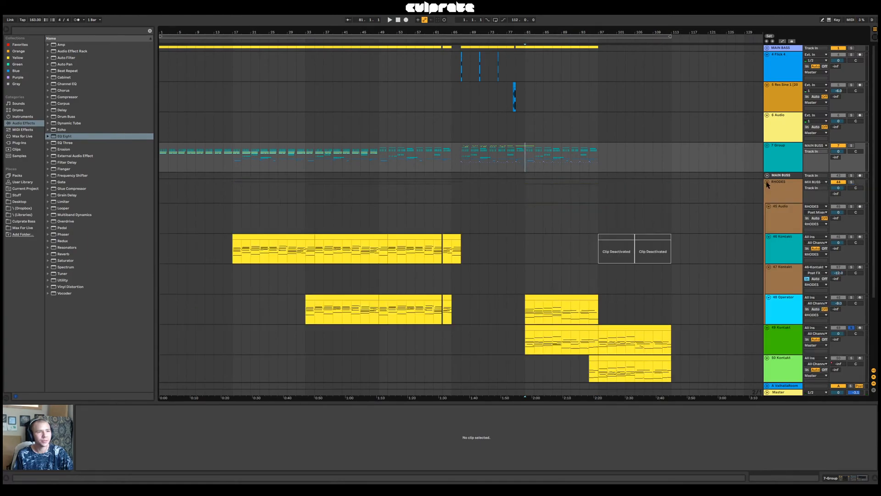
left_click(767, 182)
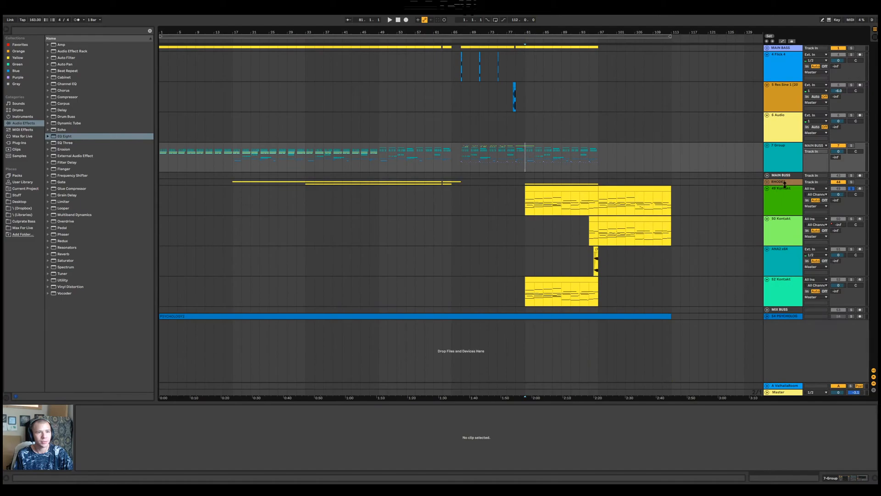
left_click(785, 183)
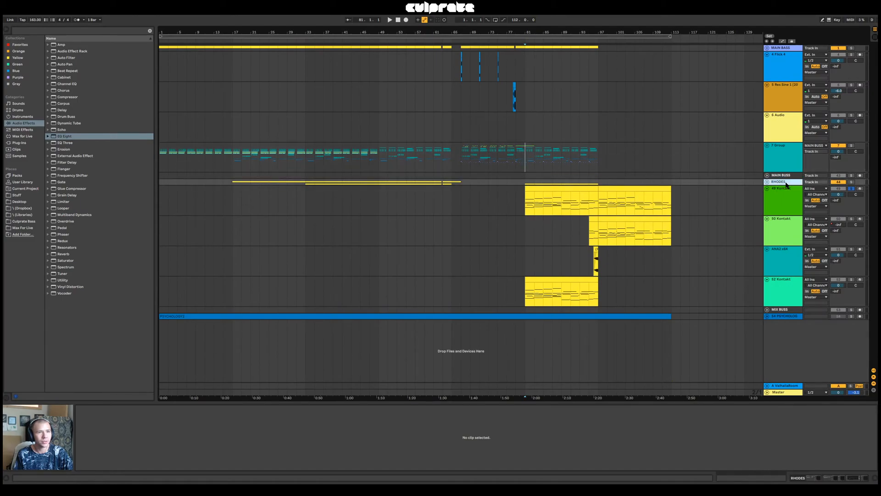
left_click(104, 31)
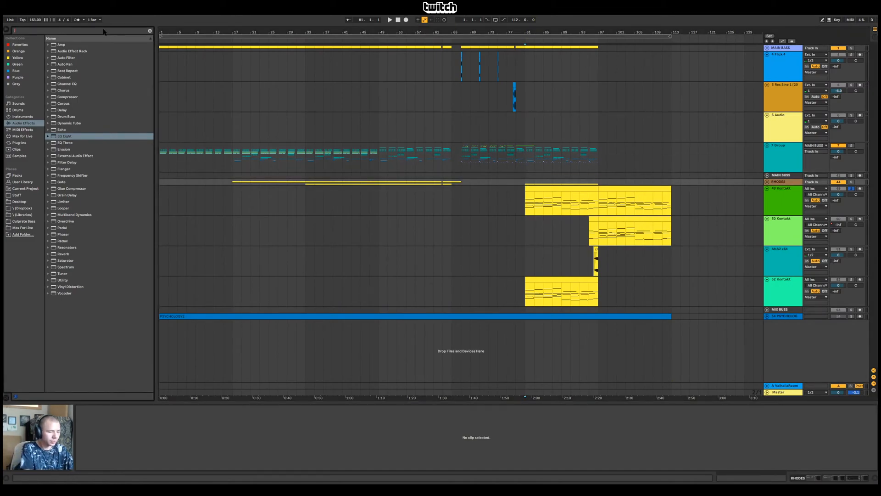
type("mental")
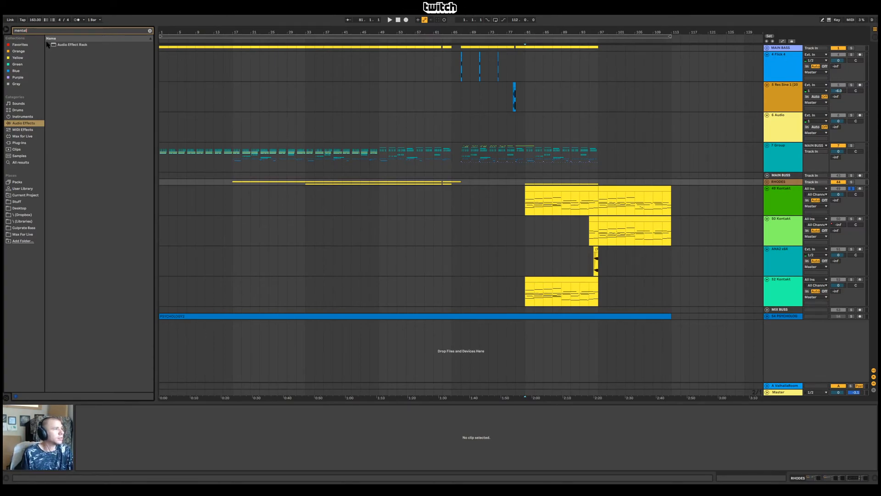
left_click(48, 45)
left_click_drag(78, 52, 789, 183)
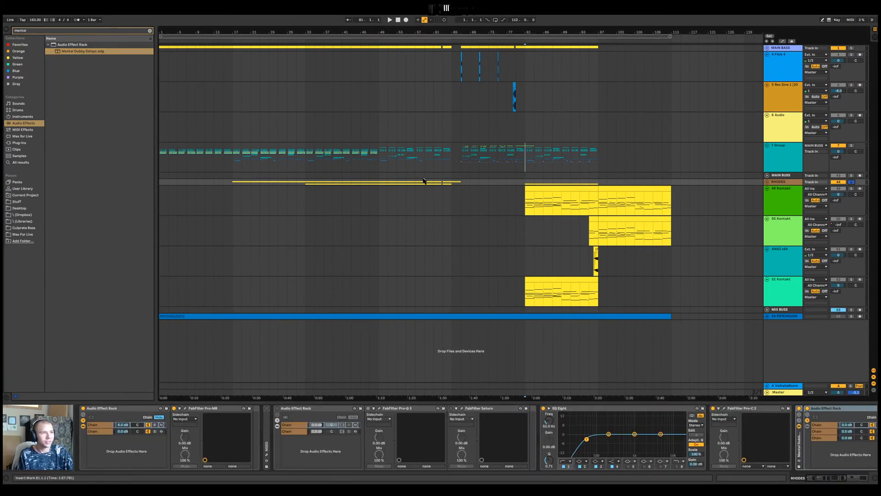
Reveal the chain of the Mental Dubby Delays rack on RHODES and lower its volume to -8.7 dB while playing from bar 57
left_click(415, 199)
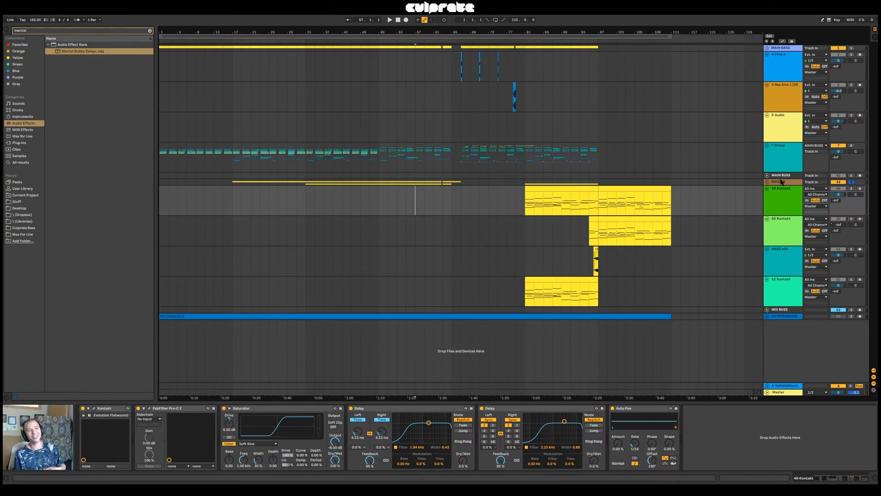
left_click(778, 182)
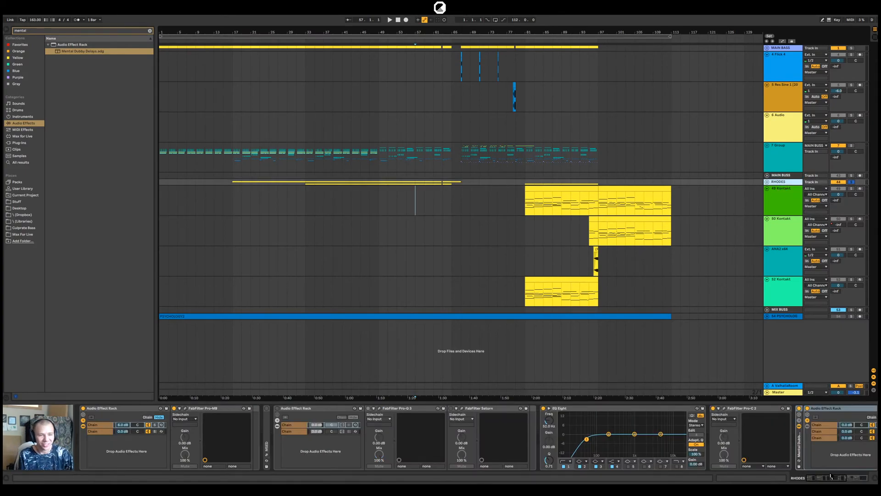
left_click_drag(819, 479, 848, 479)
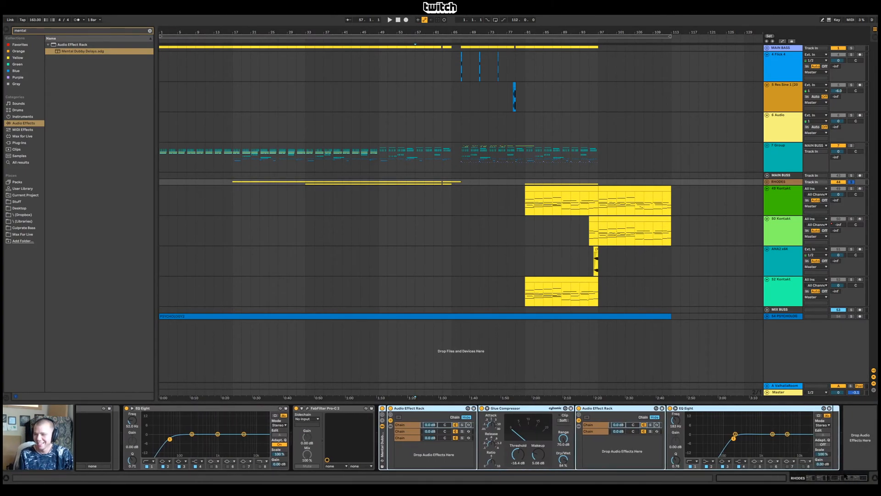
left_click(418, 425)
key("space")
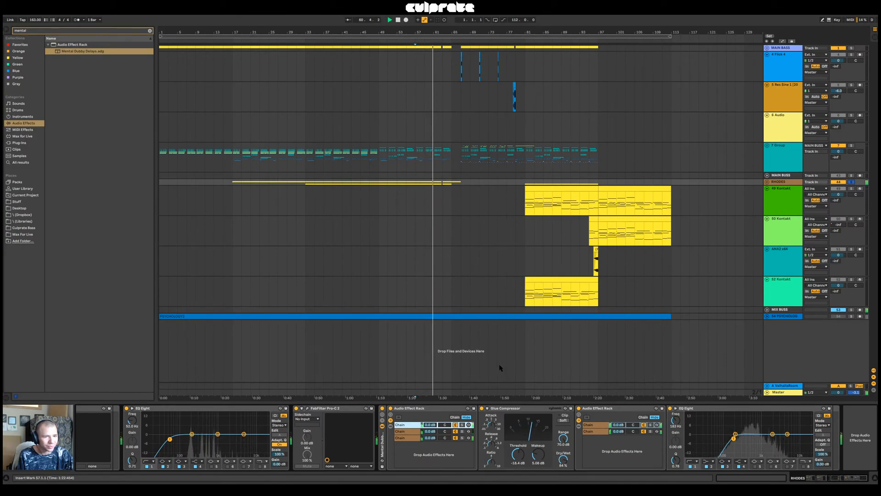
left_click(383, 420)
left_click_drag(421, 424, 422, 443)
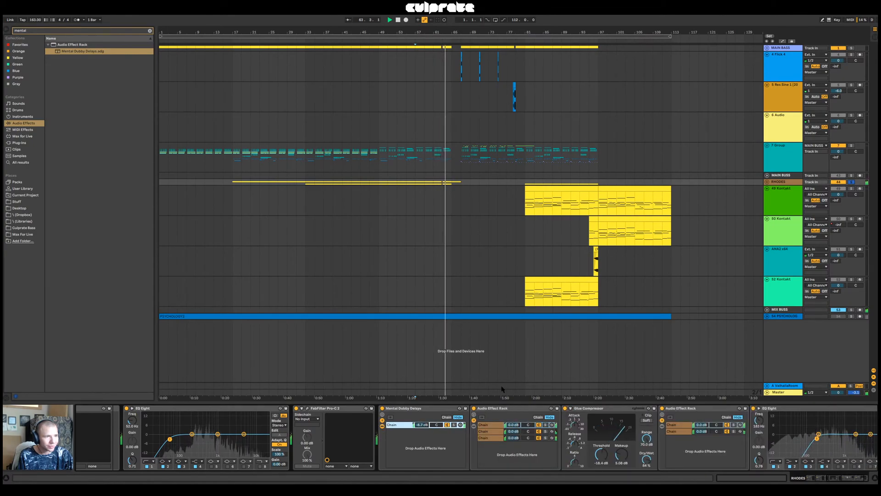
Inspect the tracks inside the RHODES group and audition the group with its delays from bar 81
left_click(766, 182)
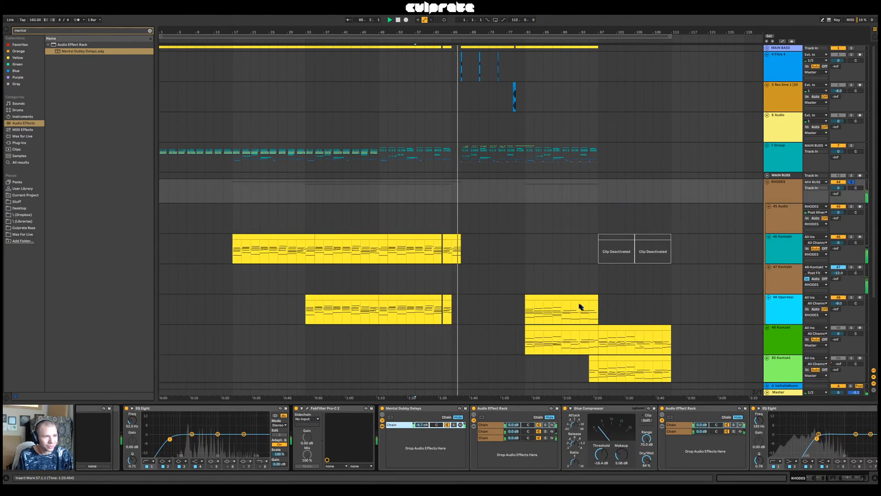
scroll(582, 308, "down", 2)
left_click(572, 270)
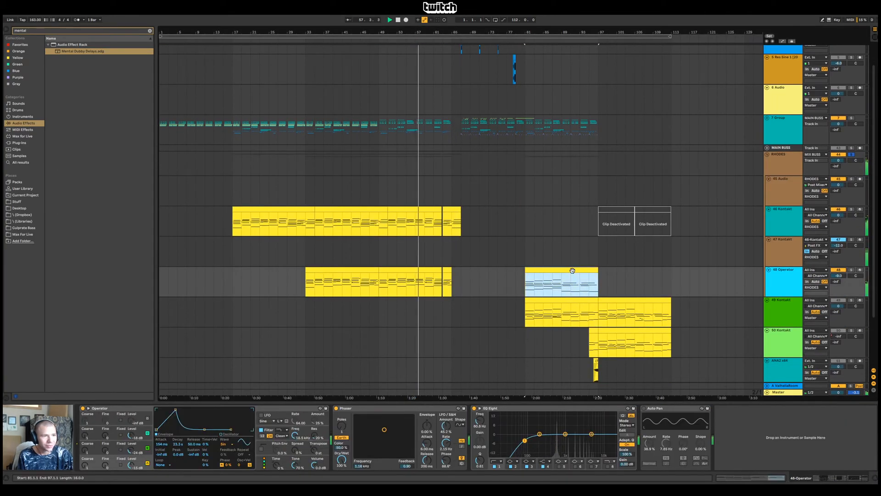
key("space")
left_click(526, 254)
key("space")
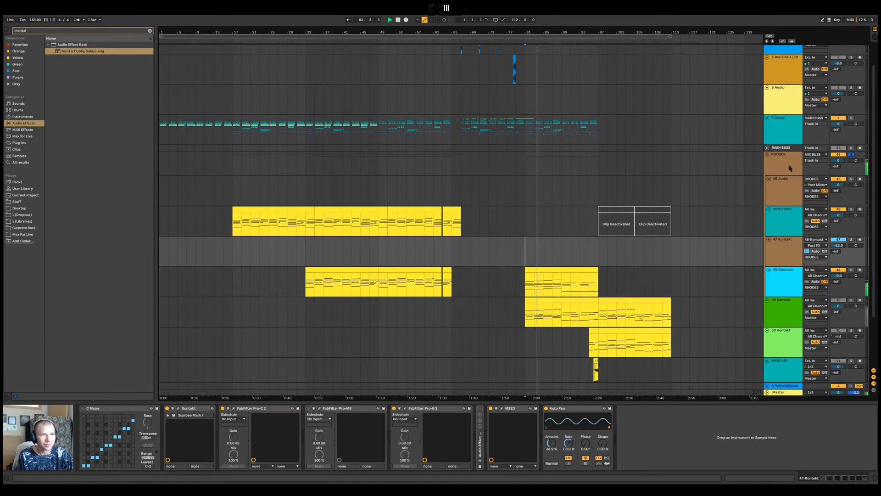
left_click(767, 155)
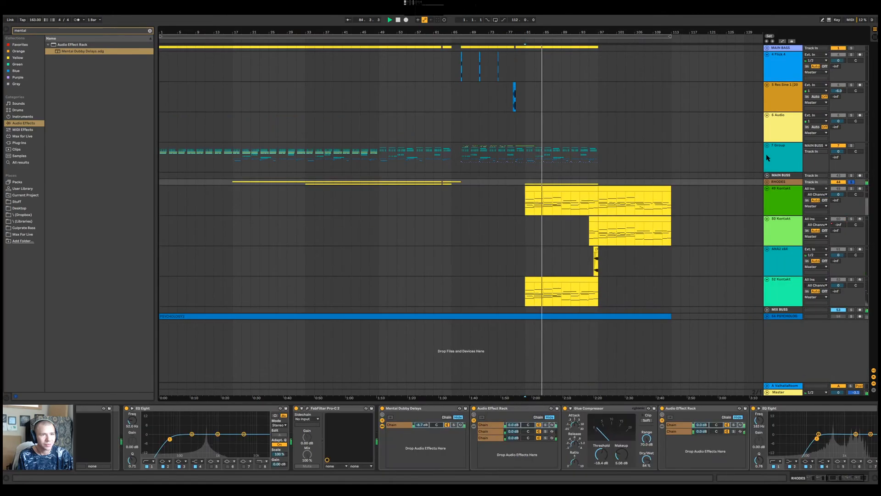
key("space")
Solo the second chain of the rack nested in Mental Dubby Delays, audition it from bar 81 and show its devices
left_click(767, 182)
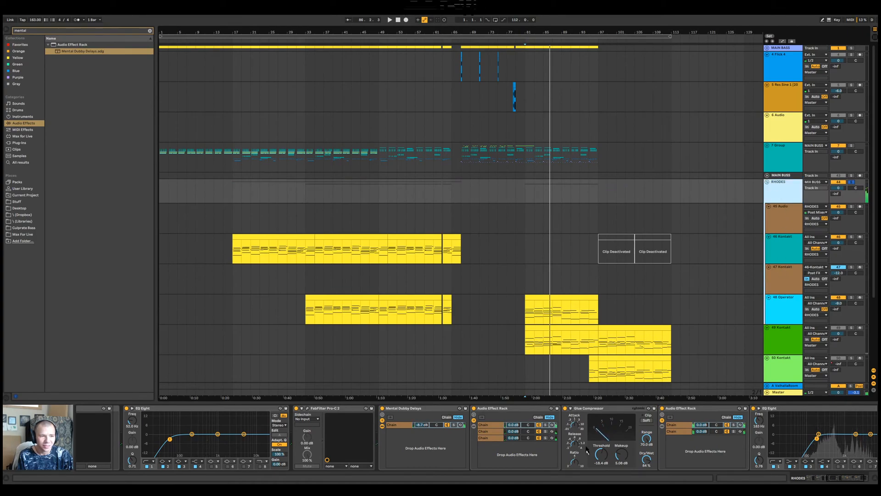
left_click(401, 424)
left_click_drag(844, 479, 848, 480)
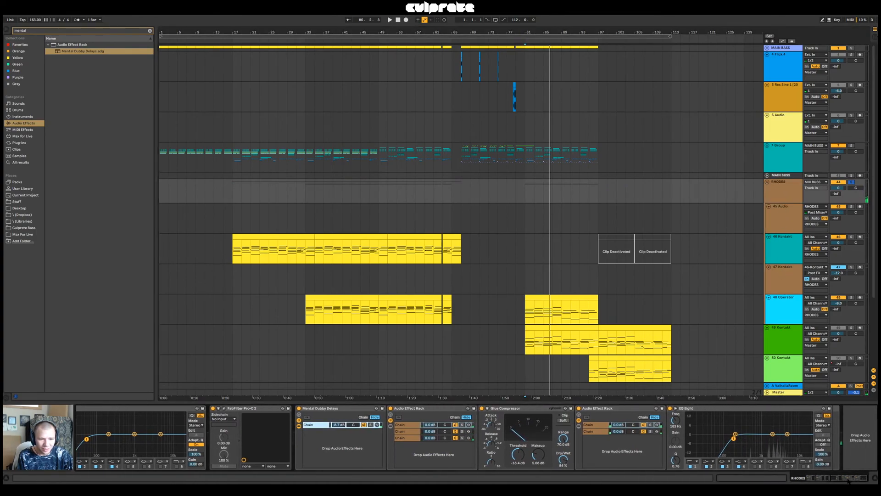
left_click(462, 431)
key("space")
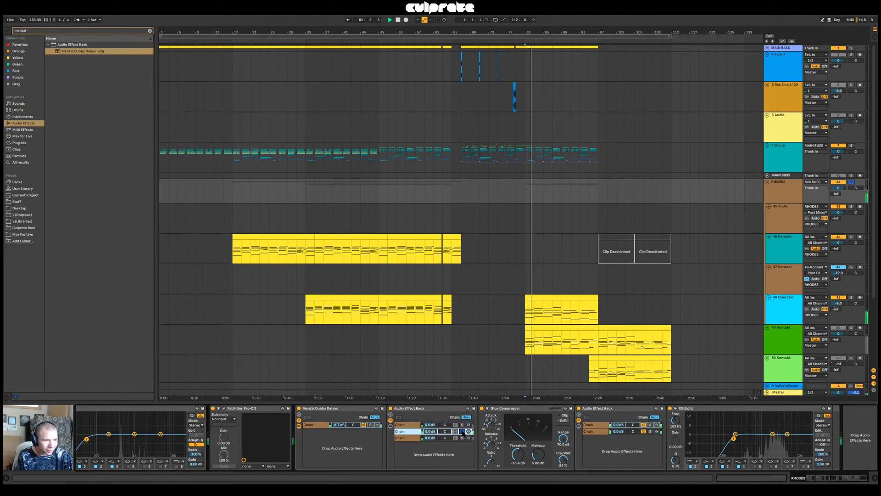
left_click(404, 432)
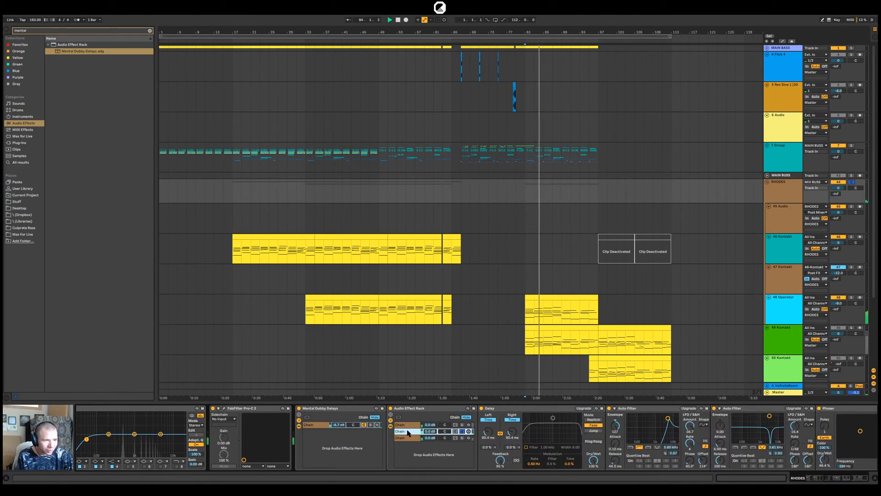
Solo the nested rack's first chain and switch its Phaser LFO rate to hertz, adjusting the rate
left_click(463, 425)
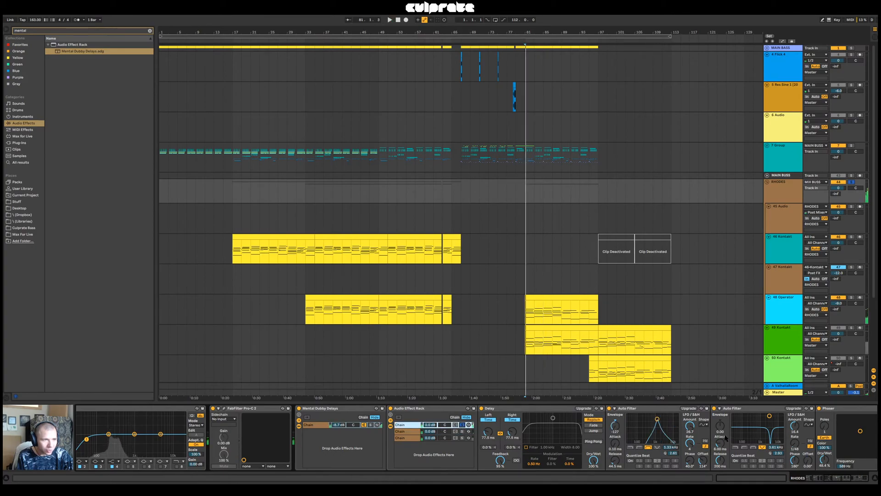
left_click(835, 479)
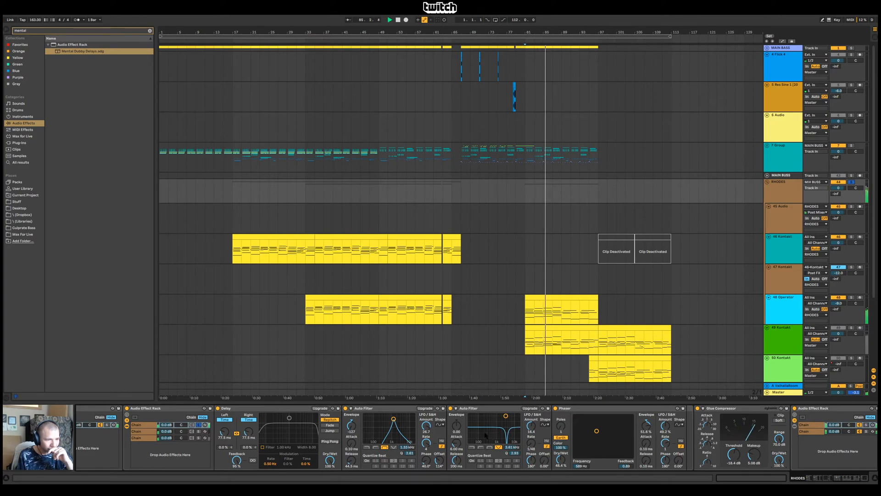
left_click(681, 440)
left_click_drag(665, 443, 665, 442)
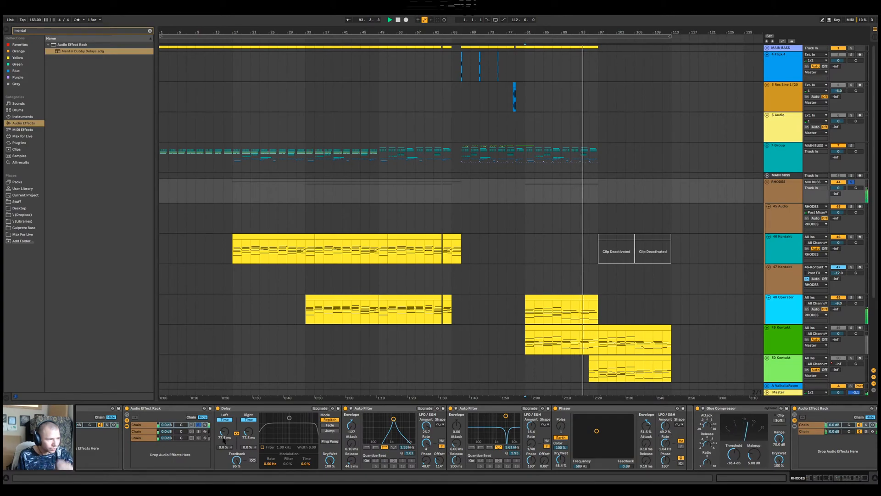
Lower the nested rack's first chain to -11.0 dB, unsolo it and audition the chains together from bar 81
left_click(201, 438)
left_click(201, 425)
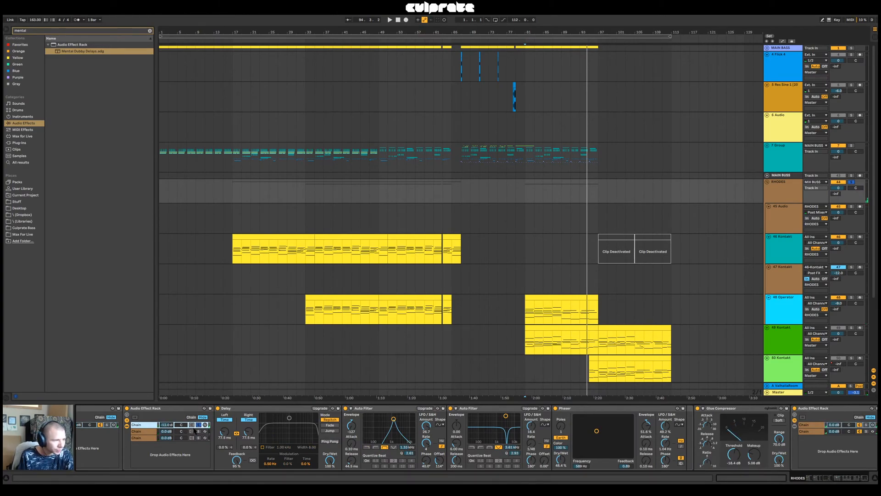
key("space")
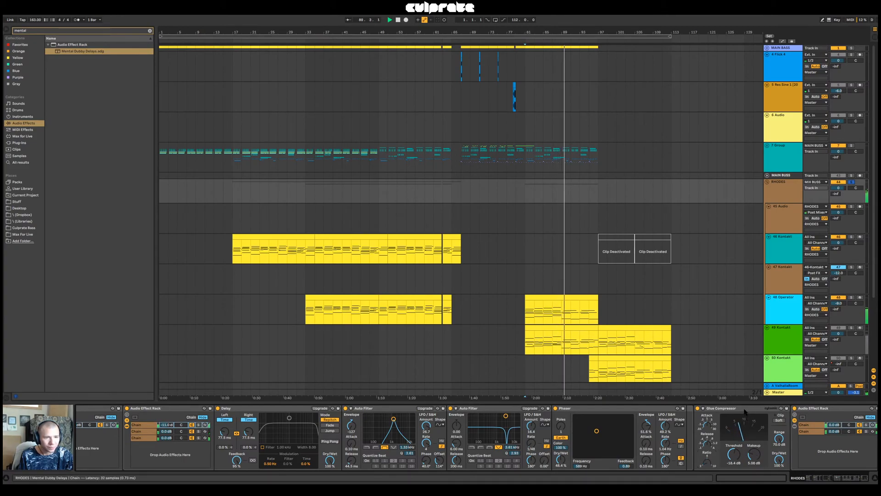
right_click(745, 409)
left_click(725, 407)
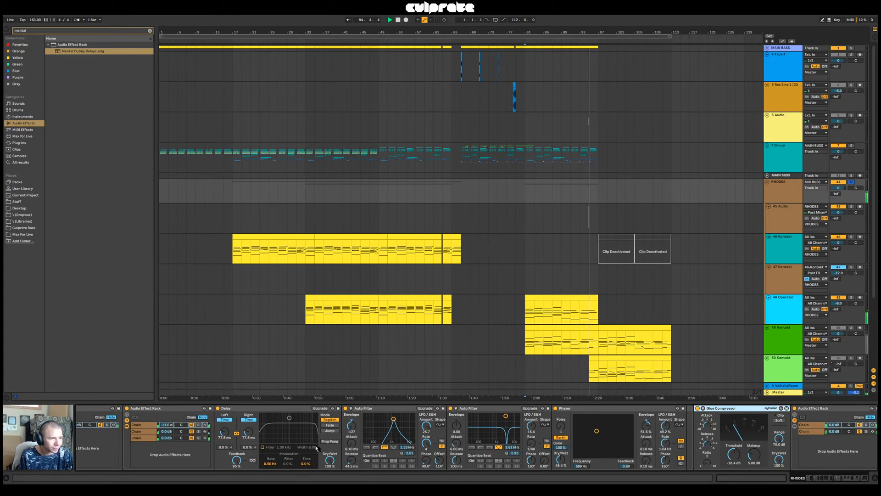
Tempo-sync the first chain's Delay with its left time at 1 sixteenth, and tempo-sync the second chain's Delay
left_click(225, 419)
left_click(221, 425)
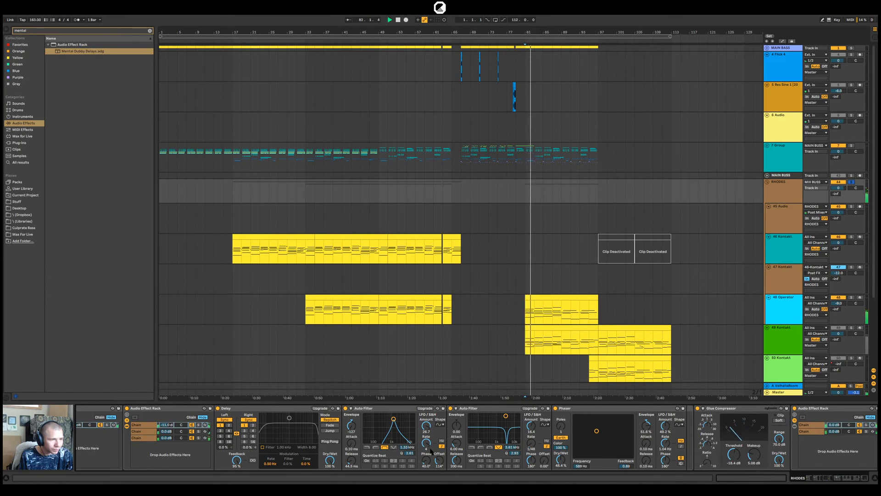
left_click(146, 437)
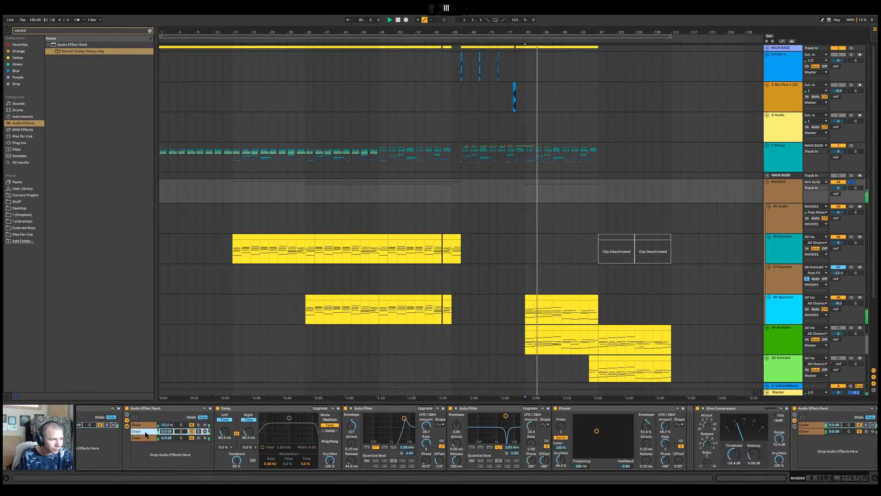
left_click(142, 430)
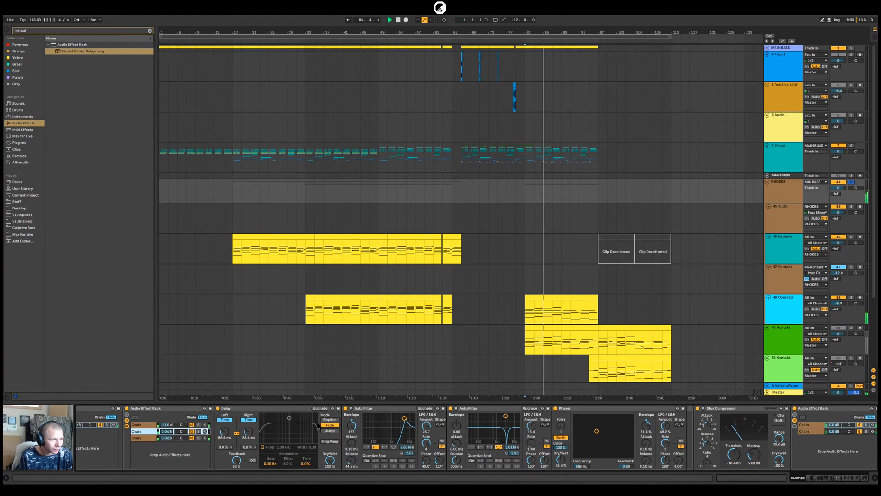
left_click(224, 419)
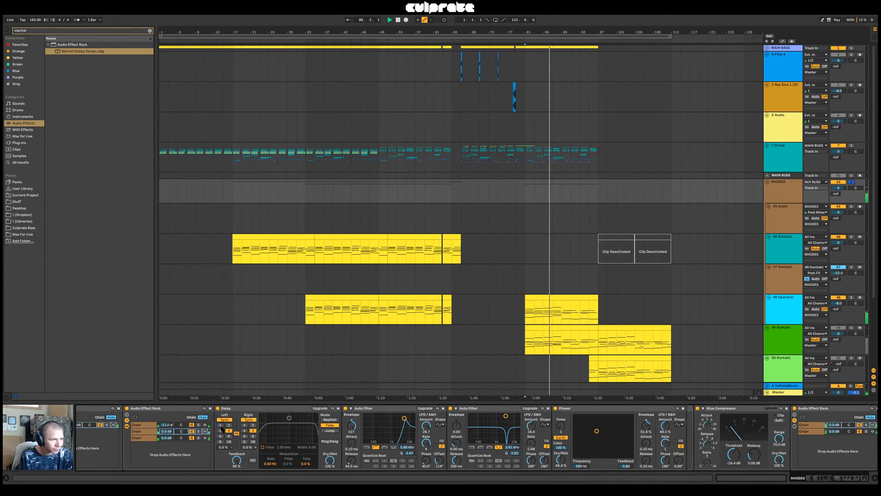
Show the devices of the nested rack's third chain and audition that chain with the track
left_click(168, 438)
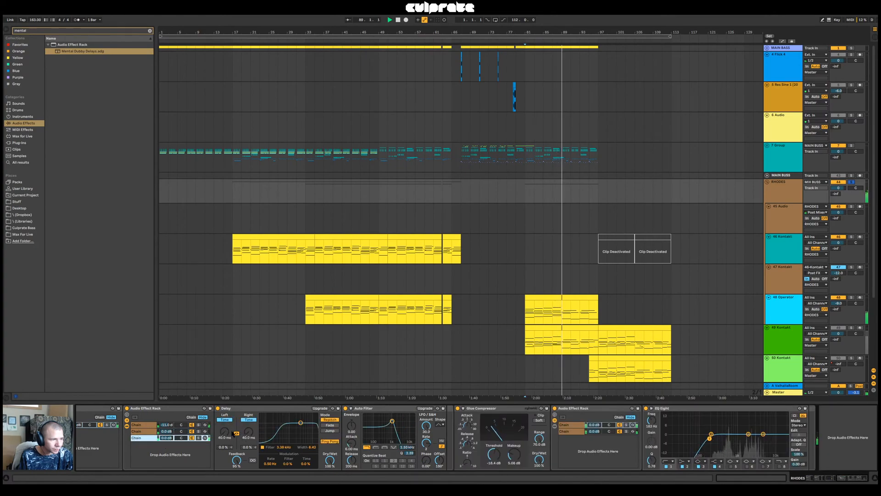
left_click(198, 437)
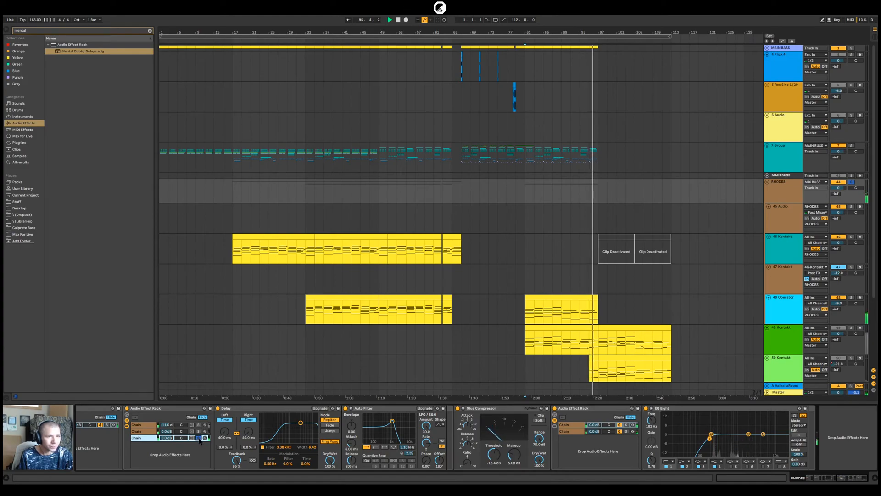
left_click(785, 198)
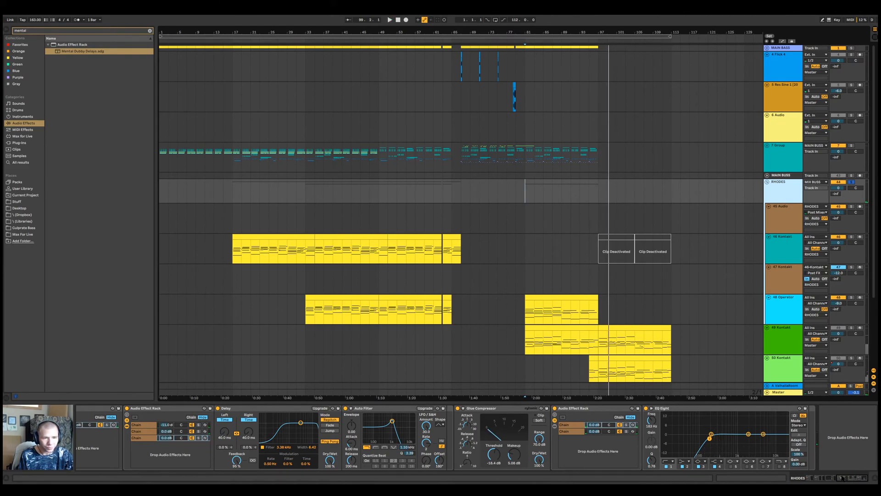
Show the volume automation of Mental Dubby Delays' first chain and ramp it from -inf dB at bar 93 to -8.7 dB at bar 97
left_click_drag(842, 478, 833, 481)
right_click(368, 440)
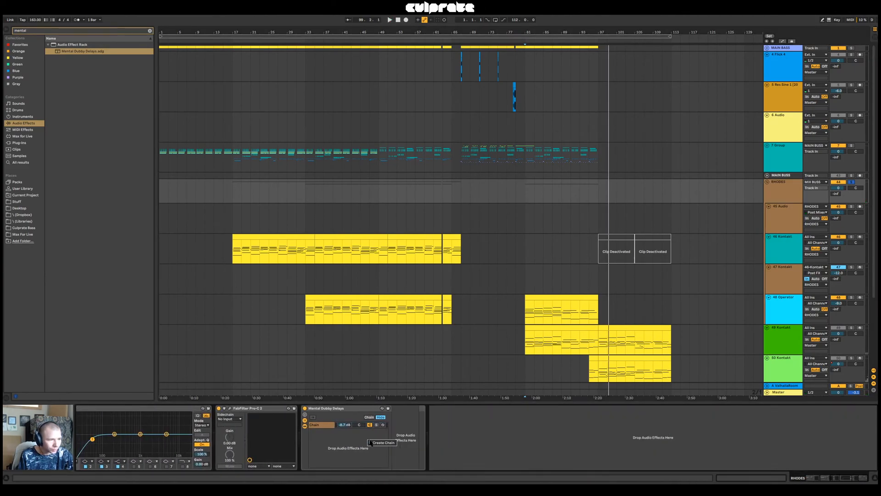
left_click(343, 426)
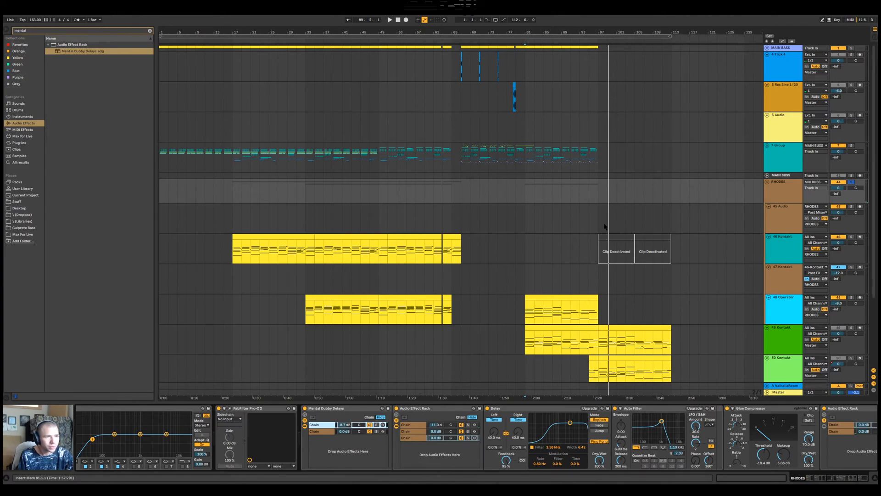
right_click(346, 425)
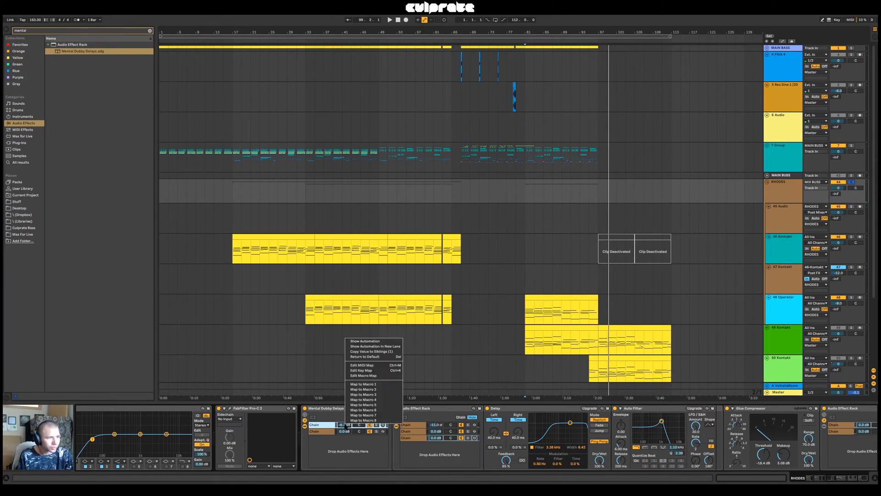
left_click(367, 342)
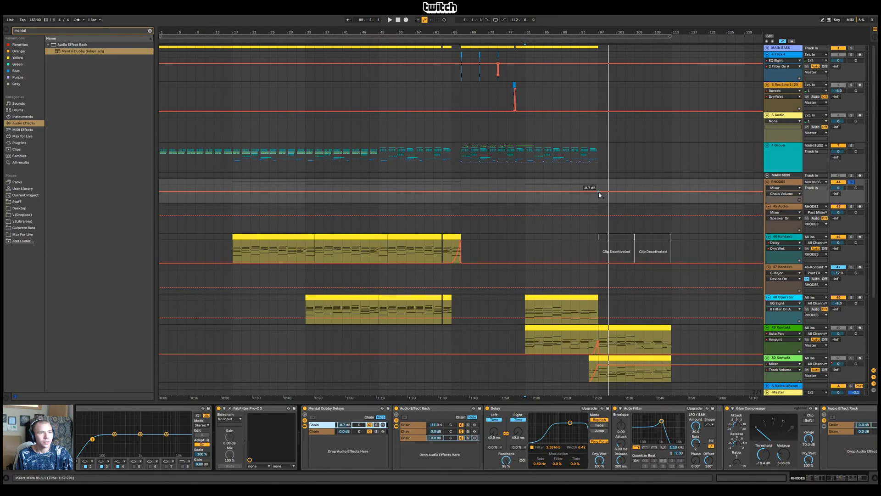
left_click(598, 192)
left_click_drag(580, 192, 580, 203)
left_click(579, 194)
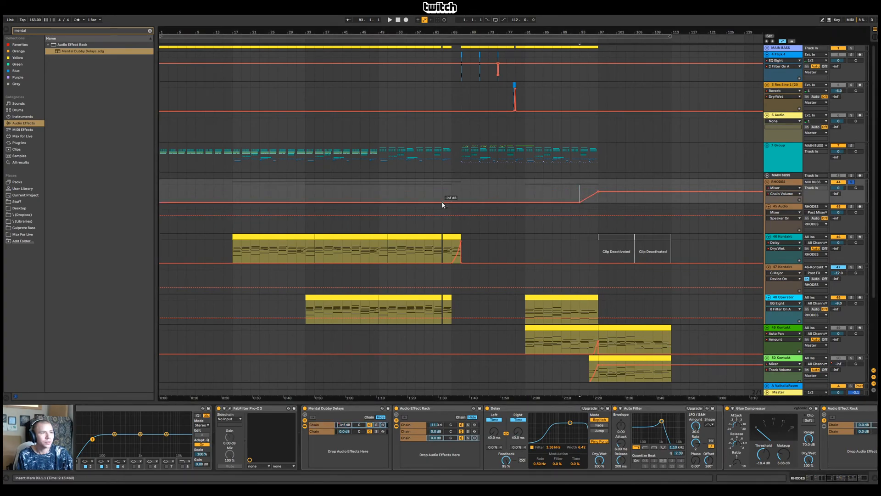
Add a chain volume ramp rising from -inf dB at bar 63 to a peak at bar 67, cutting back to -inf dB, and audition it
left_click(460, 201)
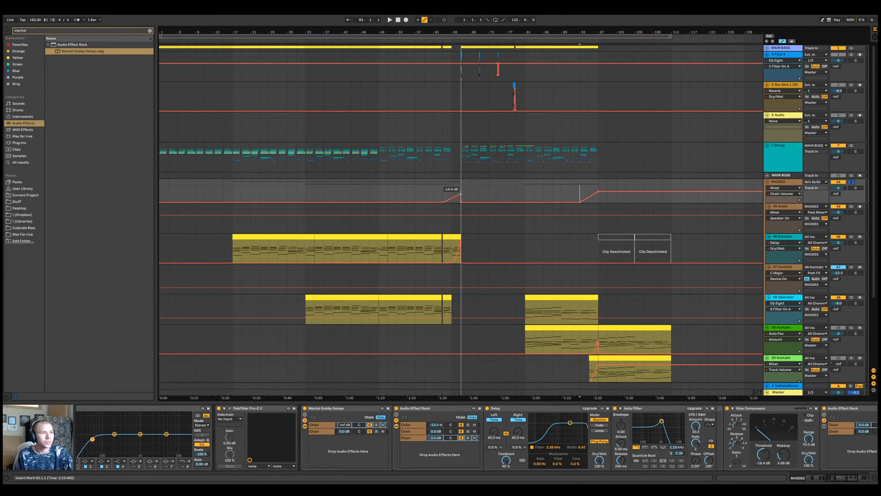
left_click(444, 193)
key("space")
left_click_drag(461, 192, 460, 190)
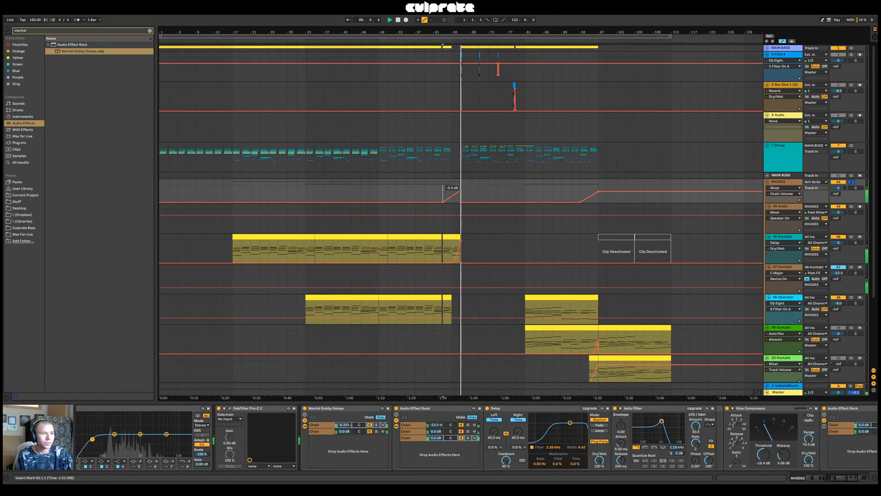
left_click_drag(460, 190, 461, 189)
key("space")
key("space")
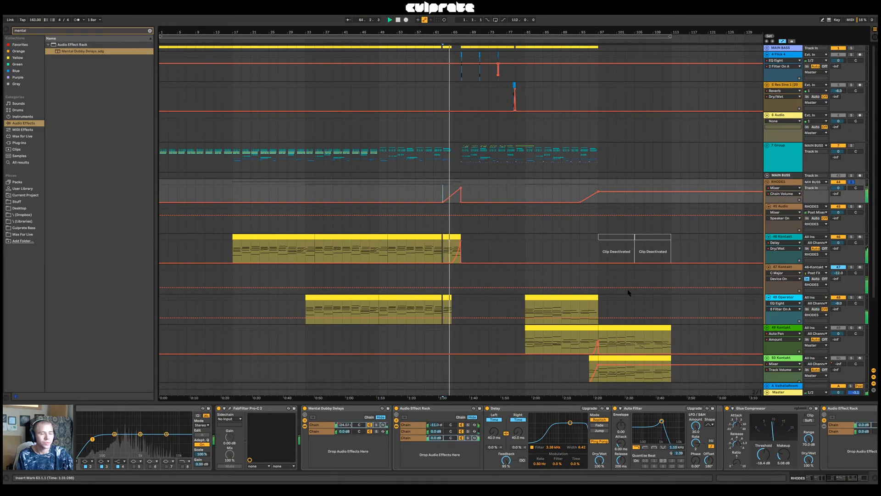
left_click_drag(839, 479, 848, 480)
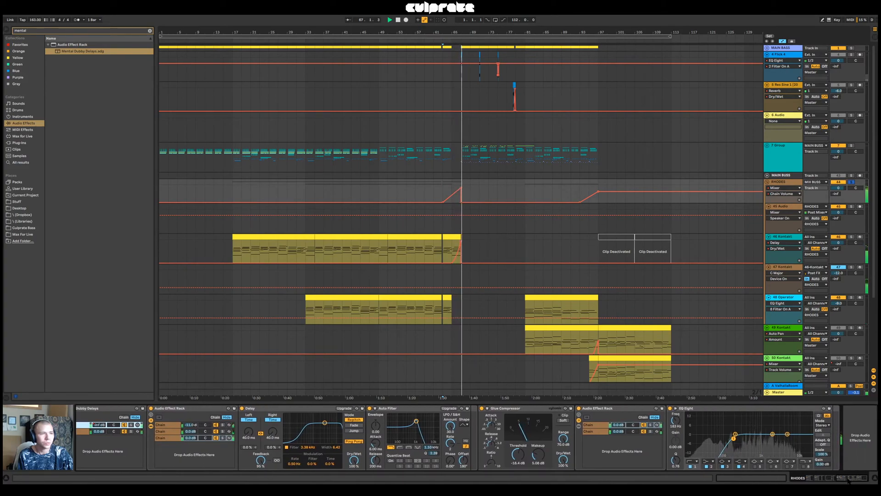
Unsolo RHODES, raise its chain volume automation from bar 97 onward to 0.0 dB, and audition the mix from bar 89
left_click(581, 195)
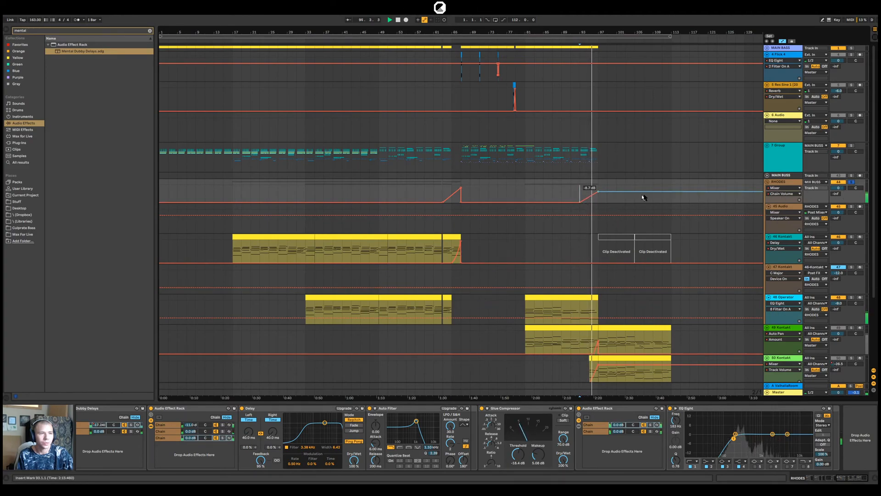
left_click(851, 182)
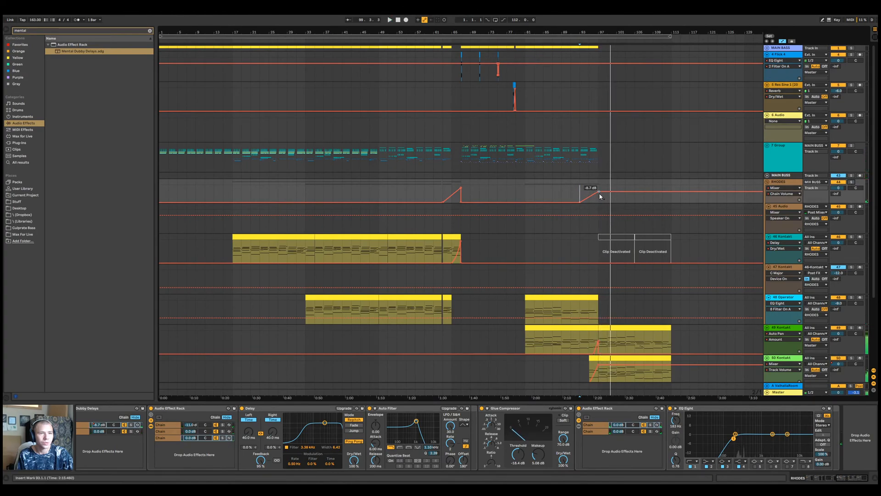
left_click_drag(598, 191, 598, 188)
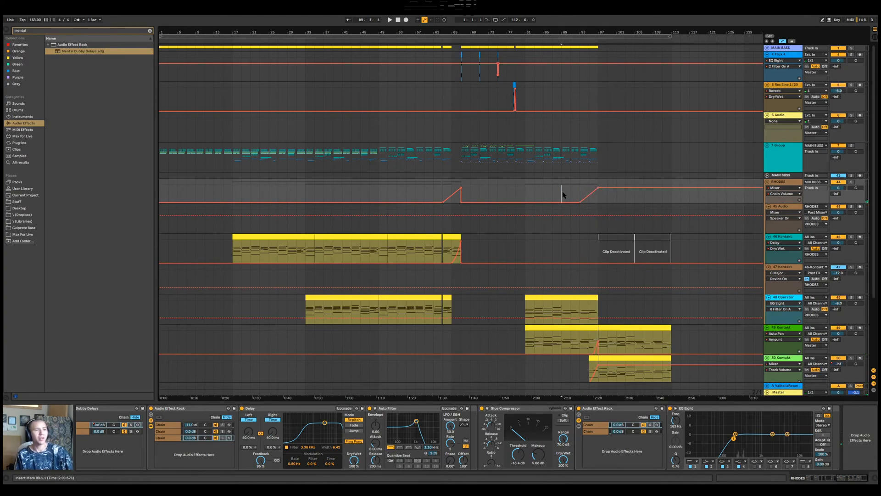
key("space")
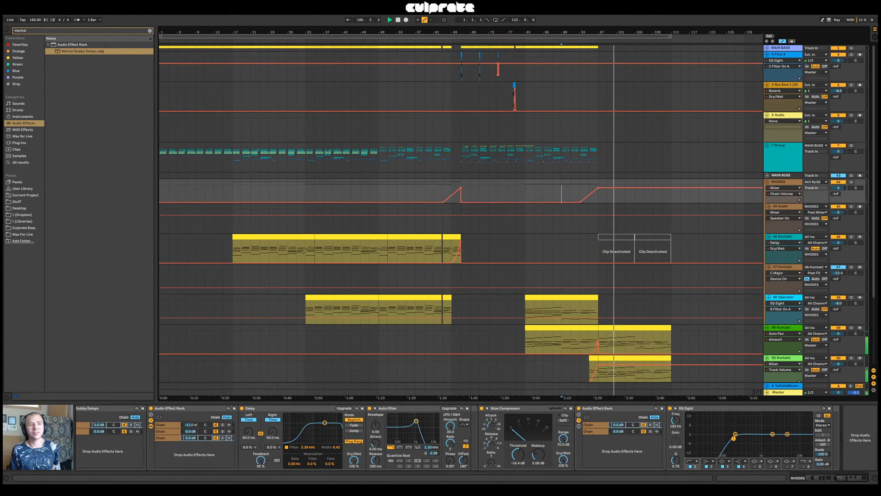
Fold the RHODES group, copy its Mental Dubby Delays rack onto the 52 Kontakt track, and audition from bar 89
scroll(633, 226, "down", 4)
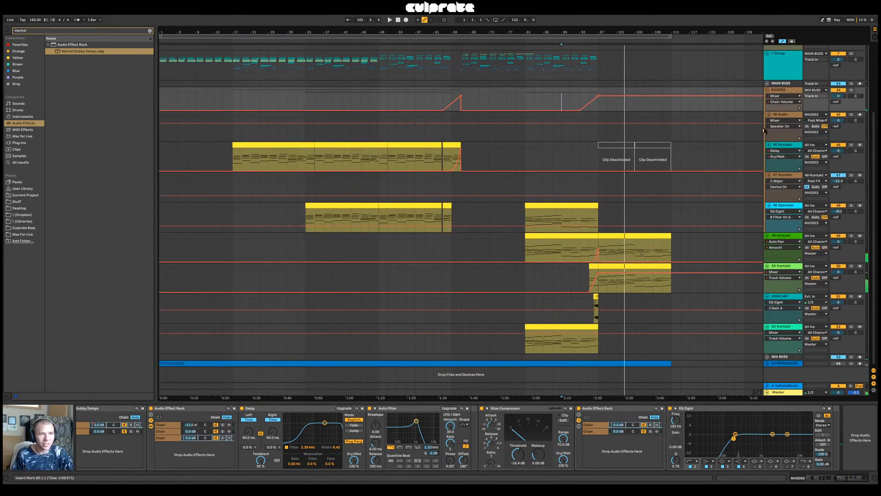
left_click(774, 92)
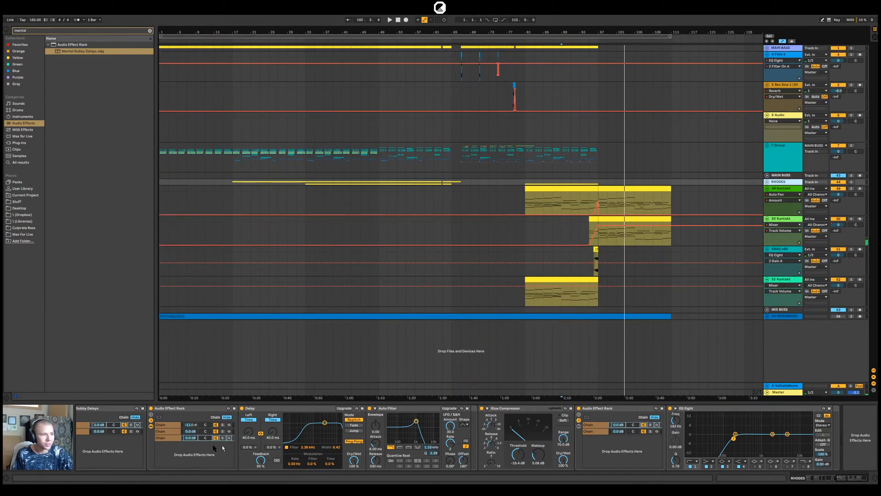
left_click_drag(850, 478, 776, 476)
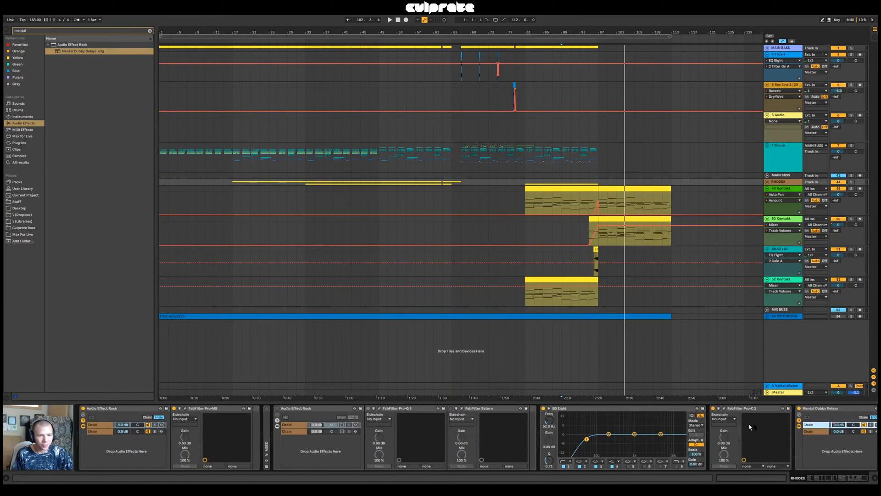
left_click(818, 409)
left_click_drag(789, 293, 787, 295)
left_click(588, 301)
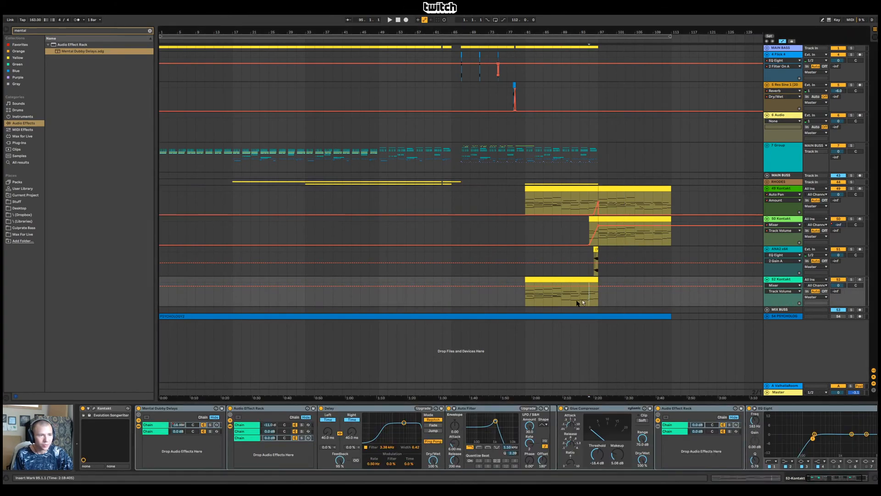
left_click(560, 301)
key("space")
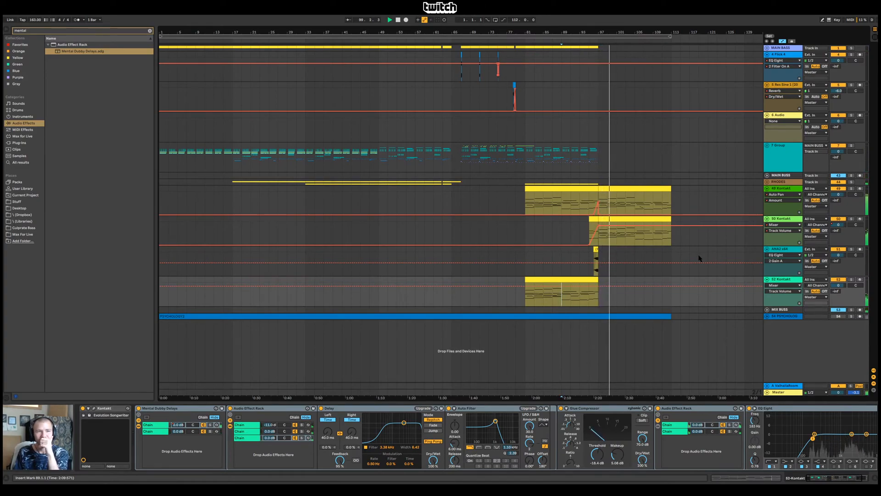
Copy the 52 Kontakt clip that starts at bar 81 so the copy fills bars 97 to 113
left_click(788, 283)
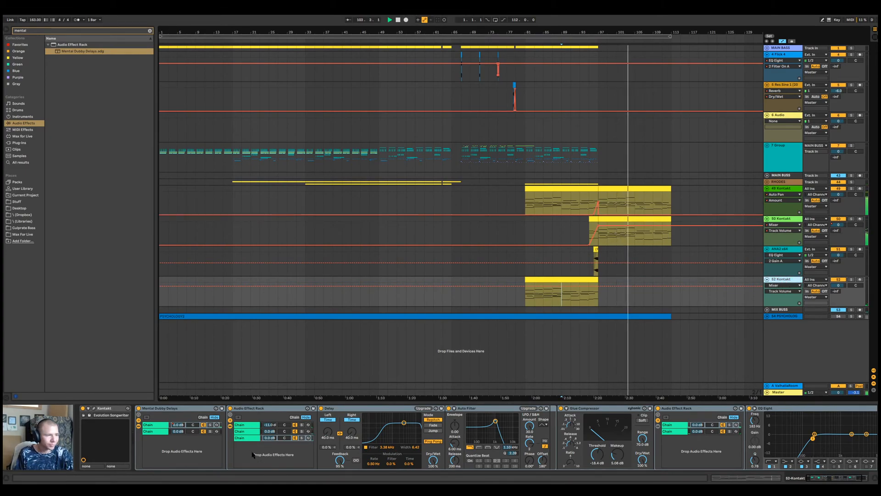
left_click_drag(837, 478, 838, 479)
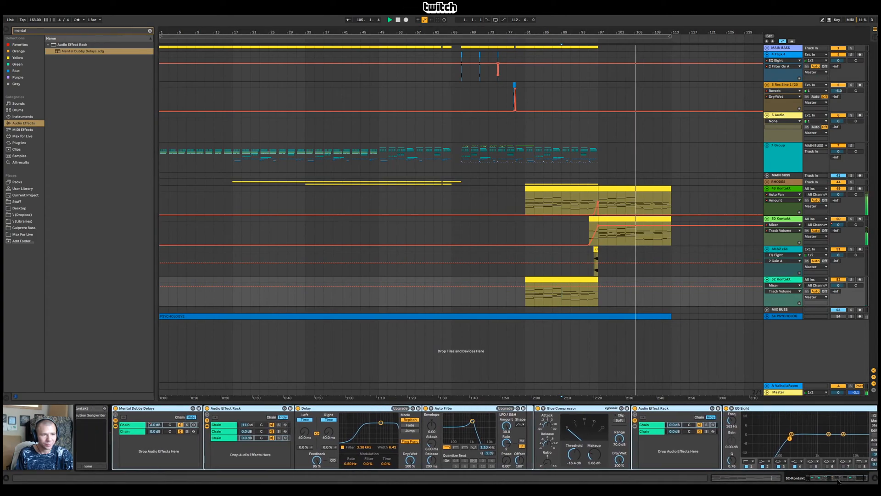
left_click(575, 281)
key("ctrl+d")
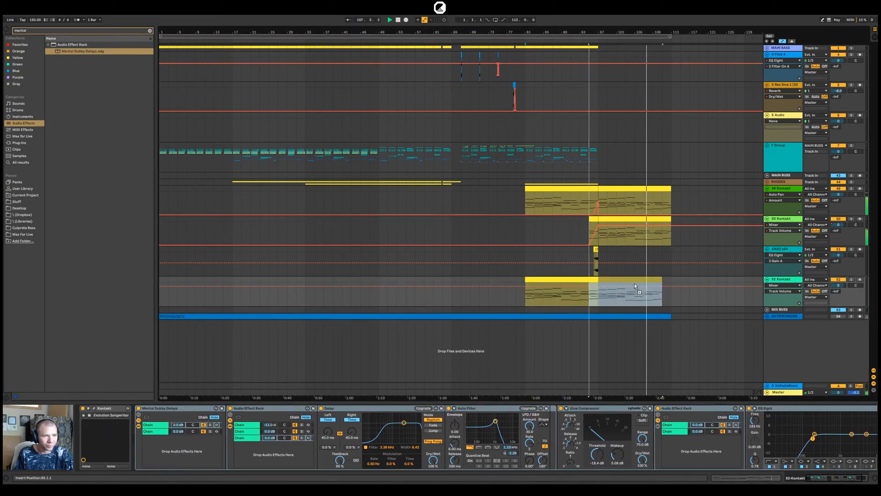
left_click_drag(640, 284, 640, 285)
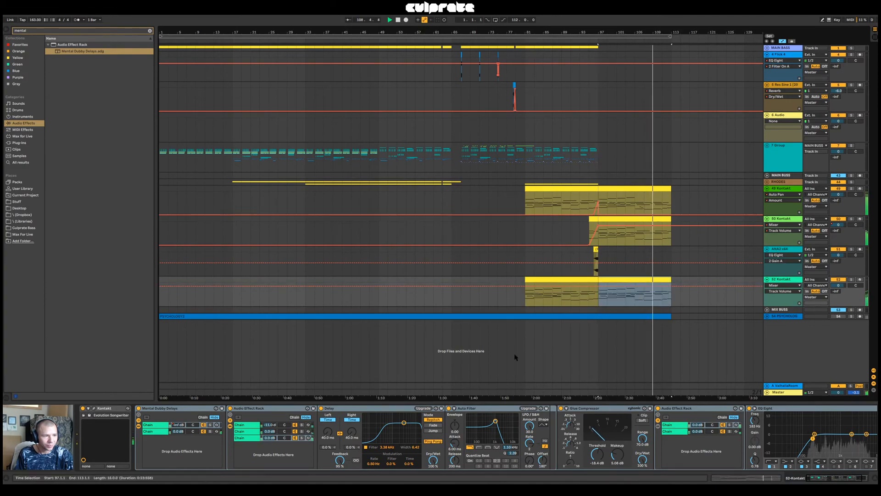
Automate the volume of the second Mental Dubby Delays chain on 52 Kontakt to fall from 0.0 dB to -inf dB at bar 97
left_click(178, 432)
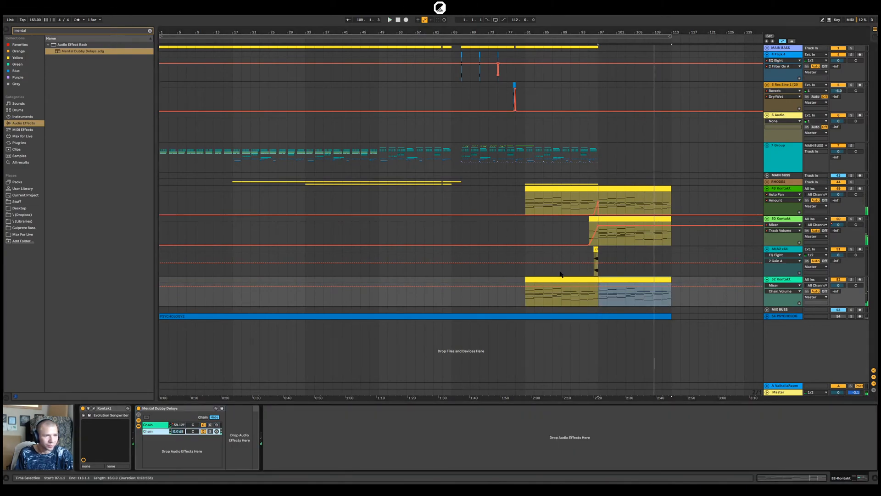
left_click(598, 290)
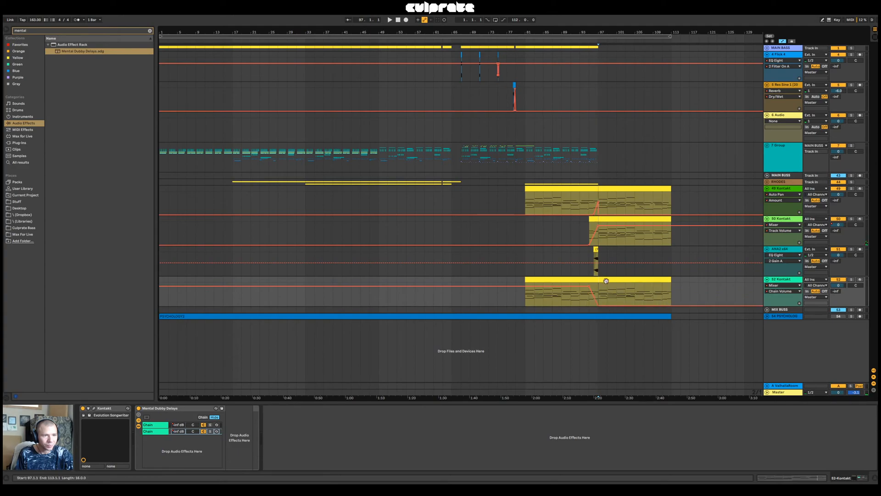
left_click(181, 431)
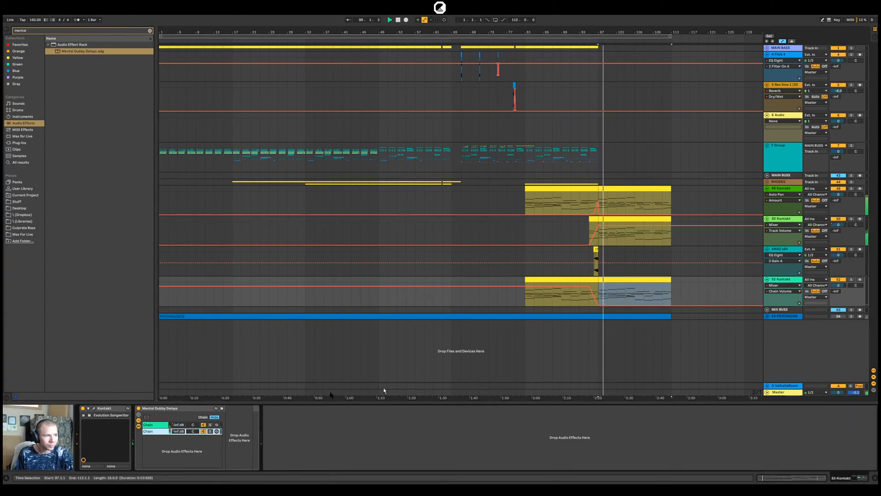
Reshape the first chain's volume automation on 52 Kontakt to rise gradually to bar 105 and fall to -inf dB at bar 113, auditioning from bar 97
left_click(182, 424)
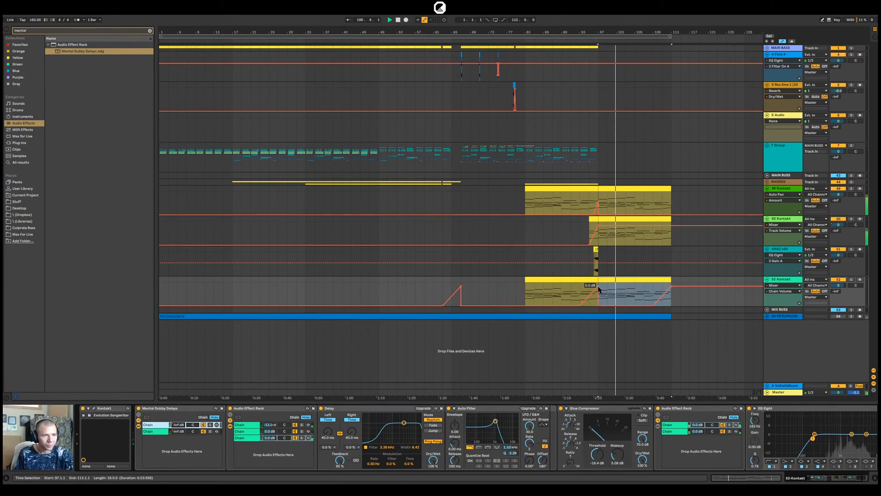
left_click_drag(599, 289, 600, 303)
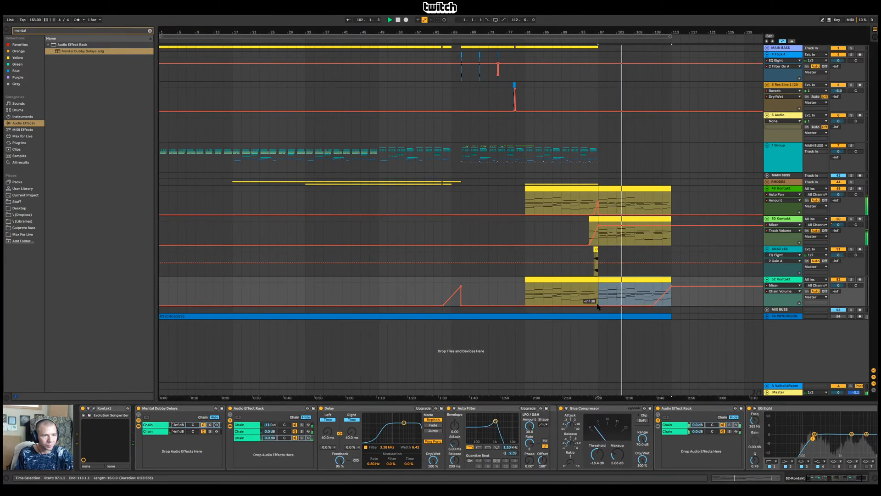
left_click_drag(653, 306, 598, 308)
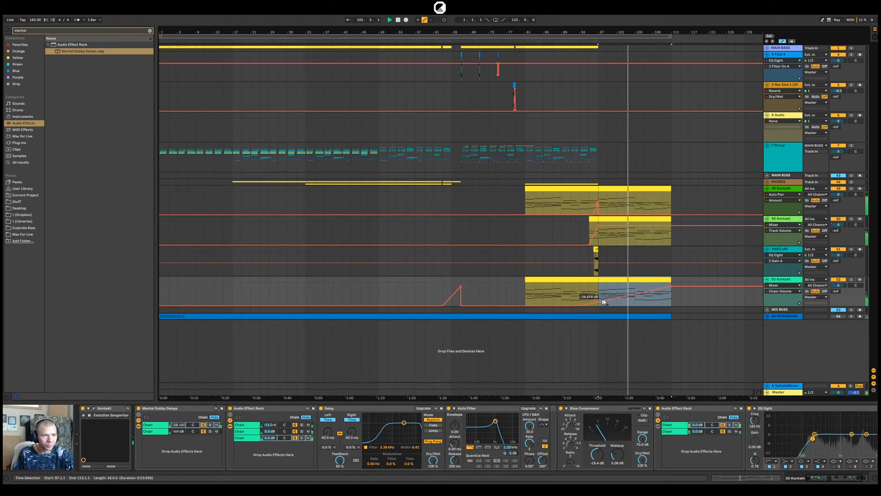
left_click(634, 295)
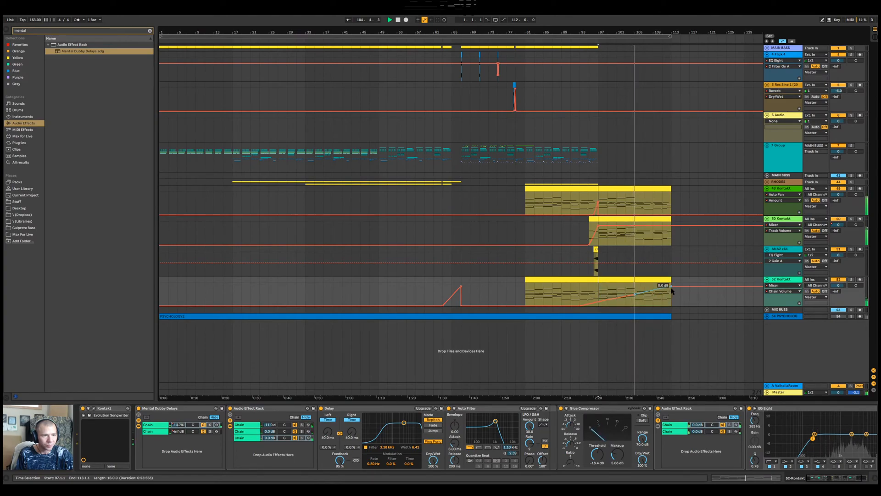
left_click_drag(668, 291, 671, 301)
left_click(680, 299)
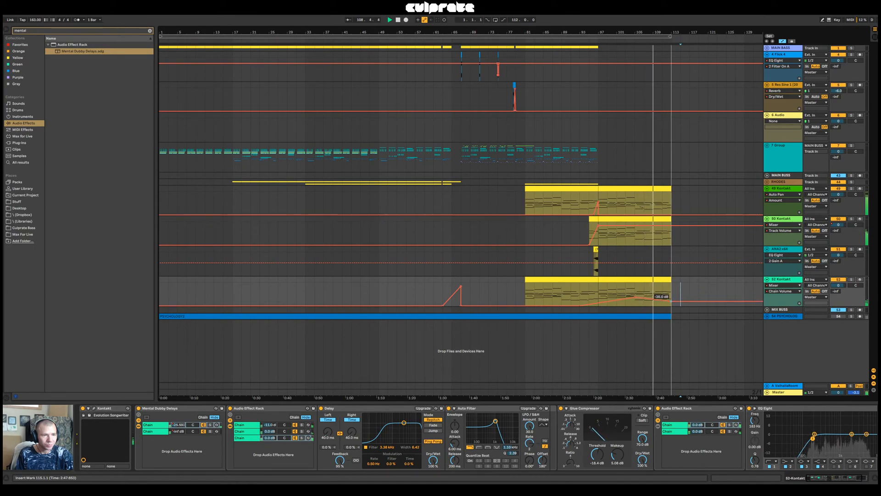
left_click_drag(671, 301, 671, 303)
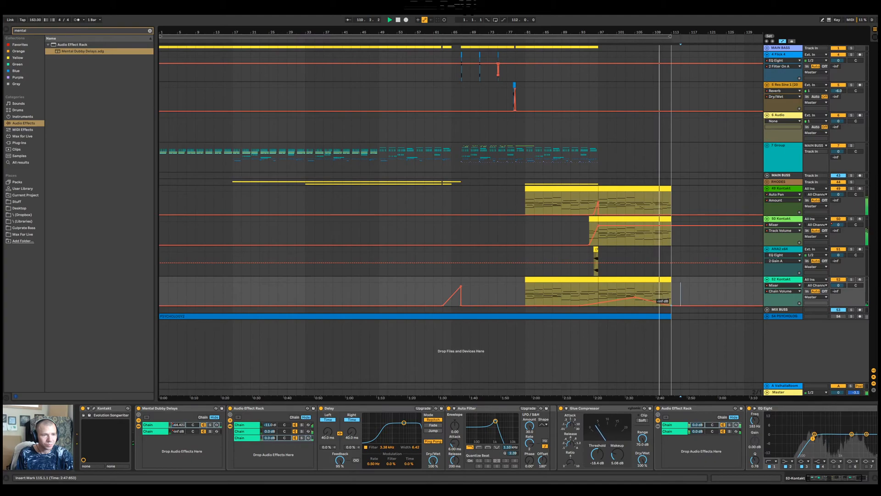
key("space")
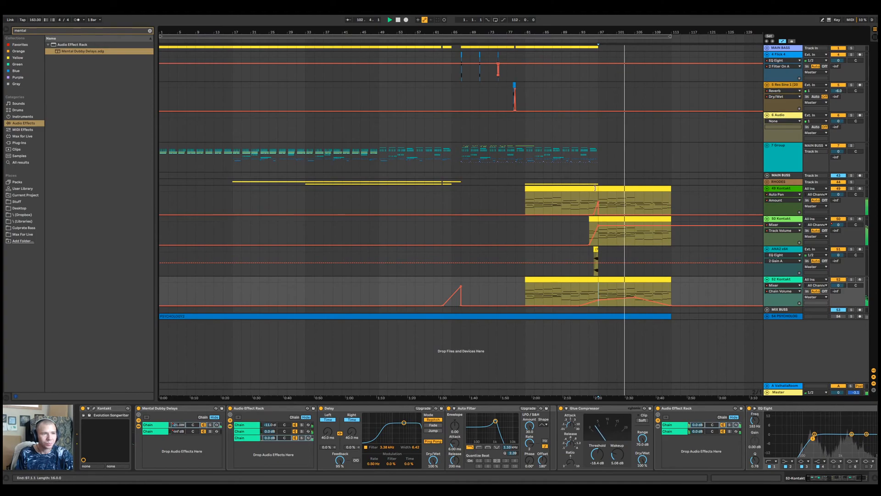
Unfold the RHODES group and copy the 48 Operator clip at bar 81 so the copy fills bars 97 to 113
left_click(766, 182)
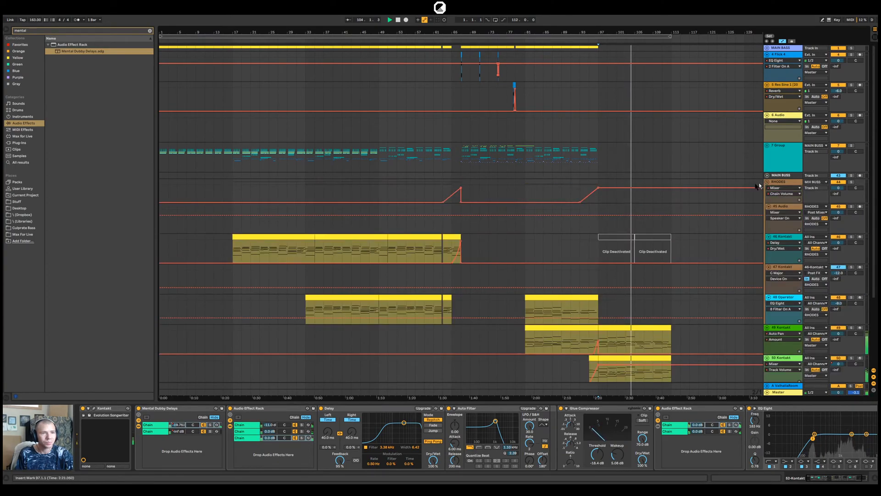
scroll(596, 285, "down", 2)
left_click(555, 272)
key("space")
left_click_drag(555, 272, 629, 271)
Automate the RHODES group's second Mental Dubby Delays chain volume down to -inf dB at bar 97, and lower the first chain's to -23.0 dB there
left_click(776, 155)
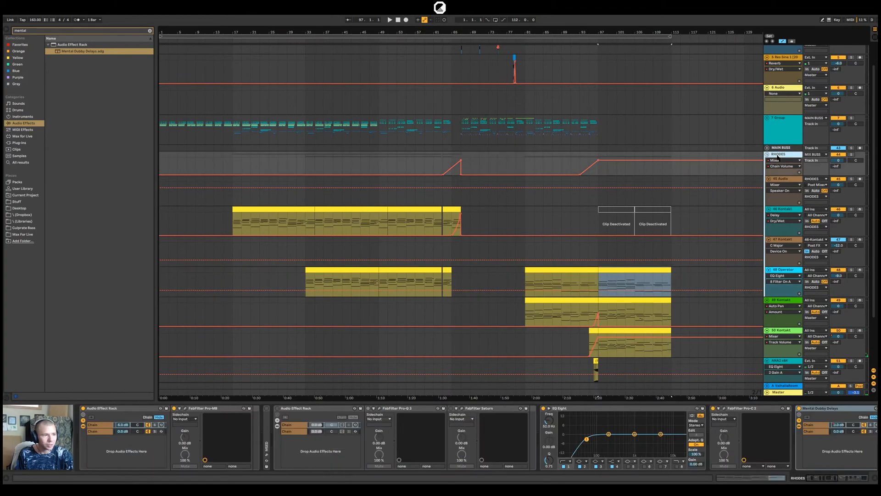
left_click(843, 433)
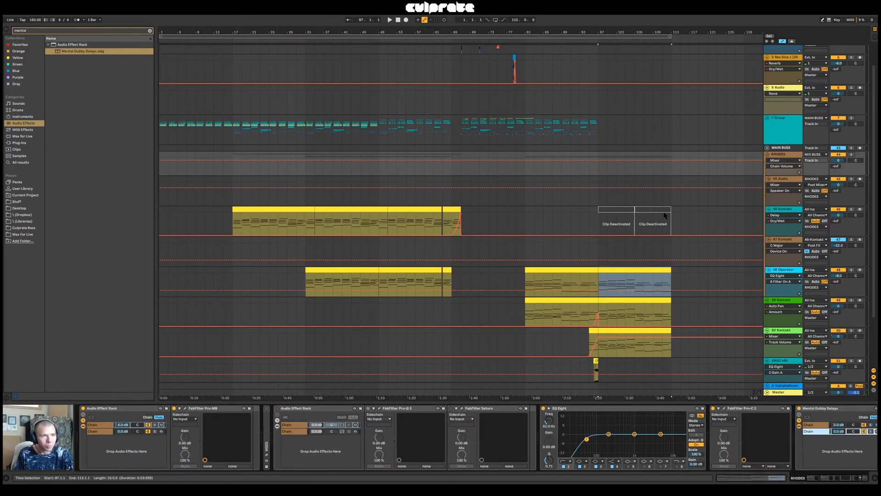
left_click_drag(577, 160, 578, 174)
left_click(598, 168)
key("space")
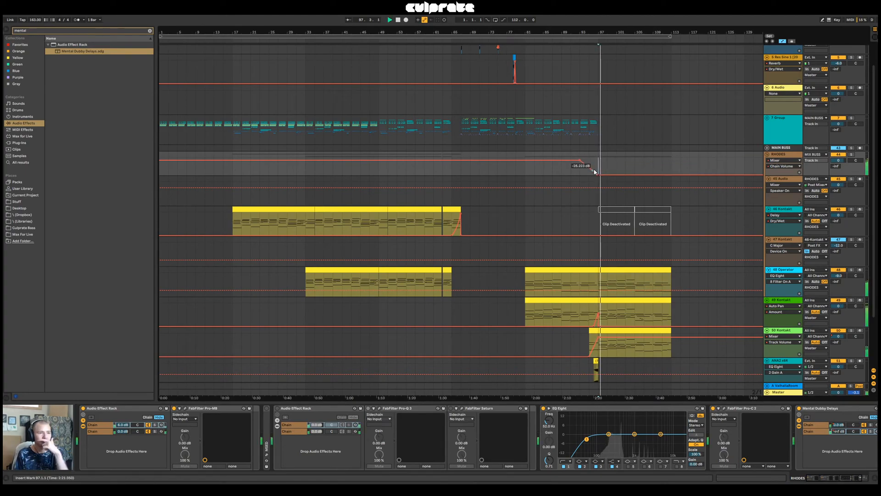
left_click(839, 425)
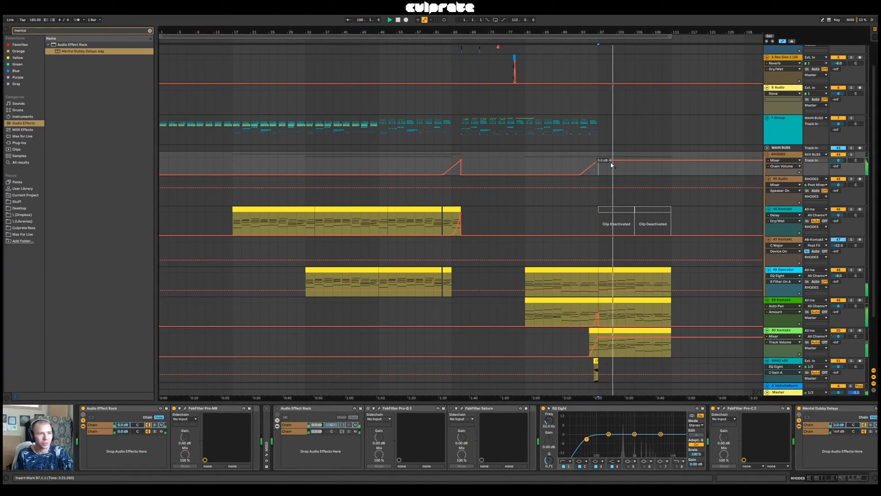
left_click_drag(611, 166, 611, 170)
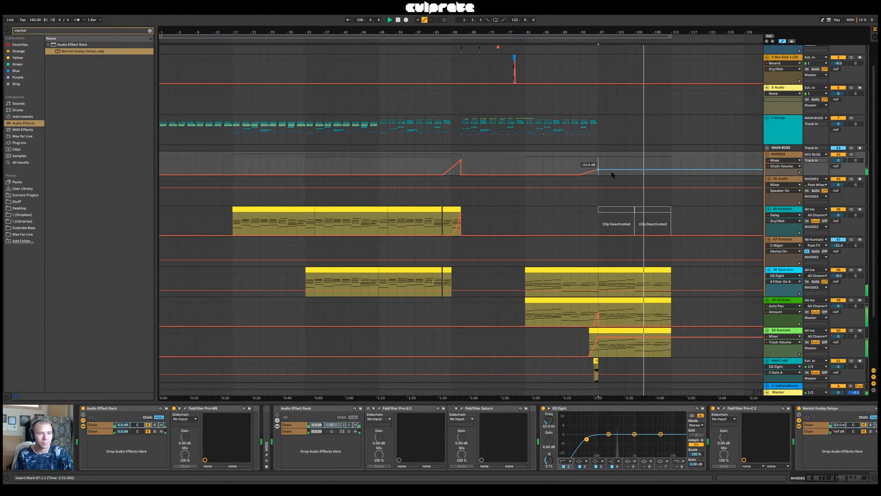
Undo the RHODES chain volume automation edits and the 48 Operator clip copy, and fold the RHODES group
key("ctrl+z")
key("ctrl+z")
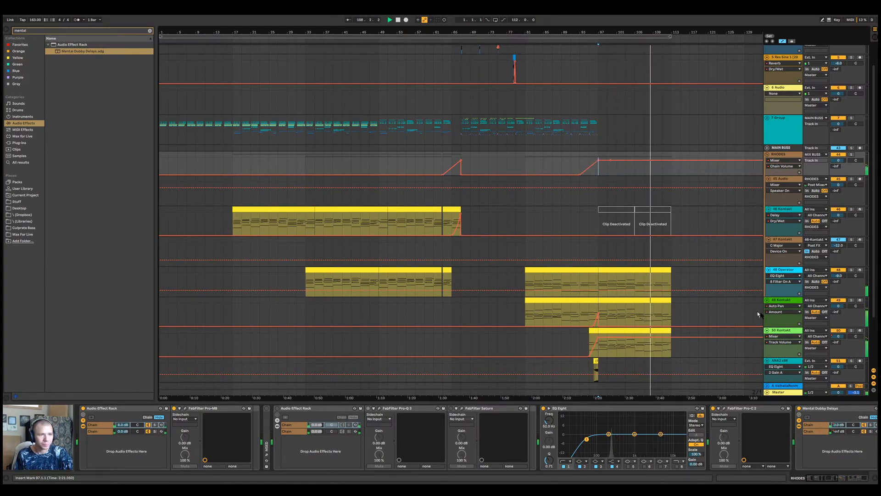
key("ctrl+z")
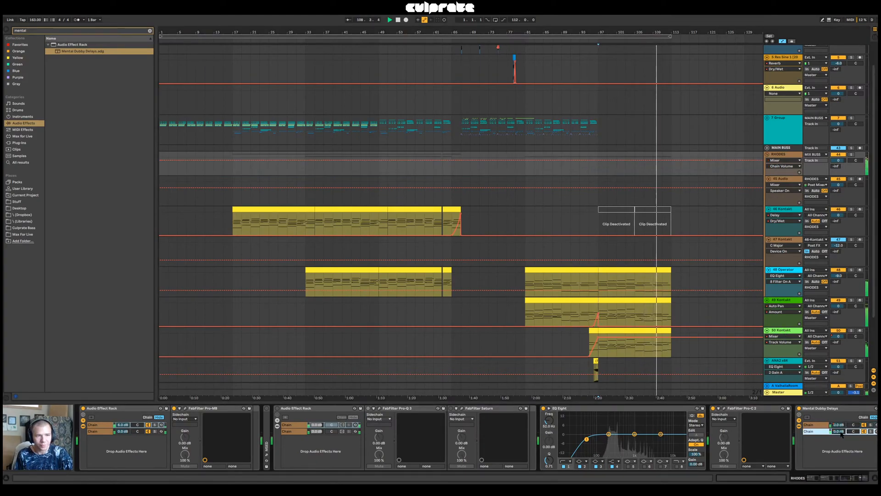
key("ctrl+z")
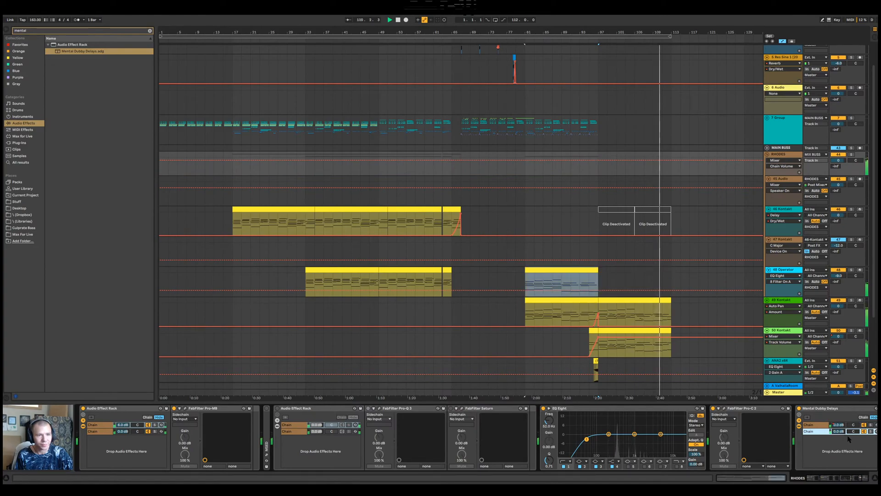
left_click(767, 156)
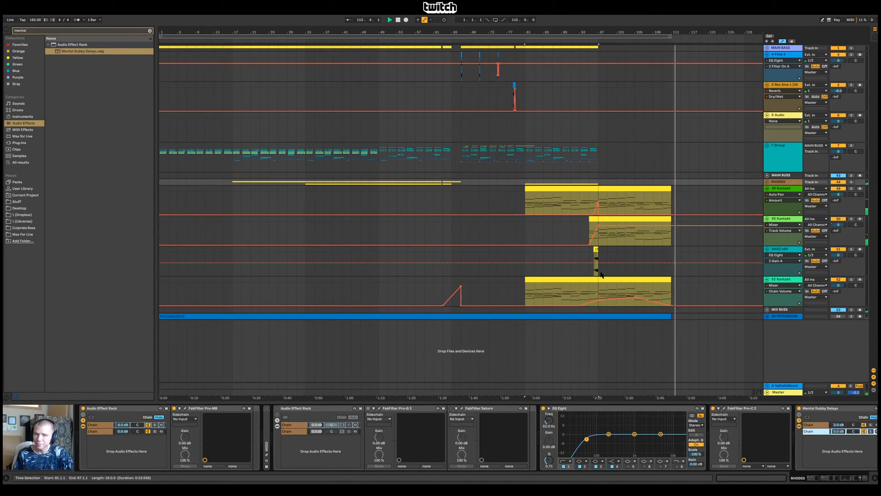
Audition the 52 Kontakt delays from bar 95 and adjust the first chain's volume automation near bar 105
left_click(598, 175)
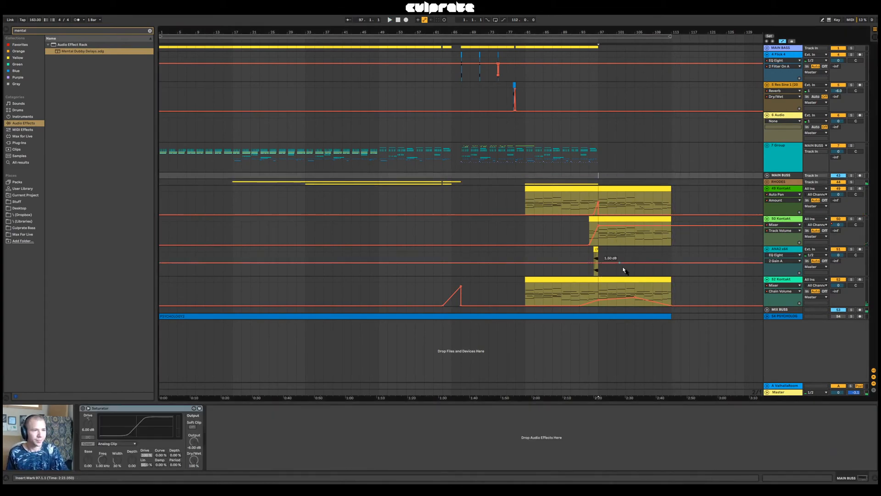
left_click(789, 281)
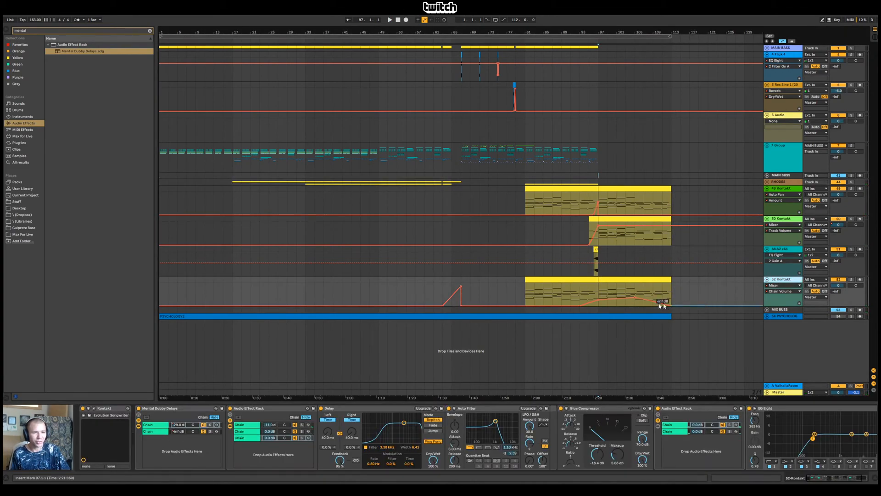
left_click(589, 271)
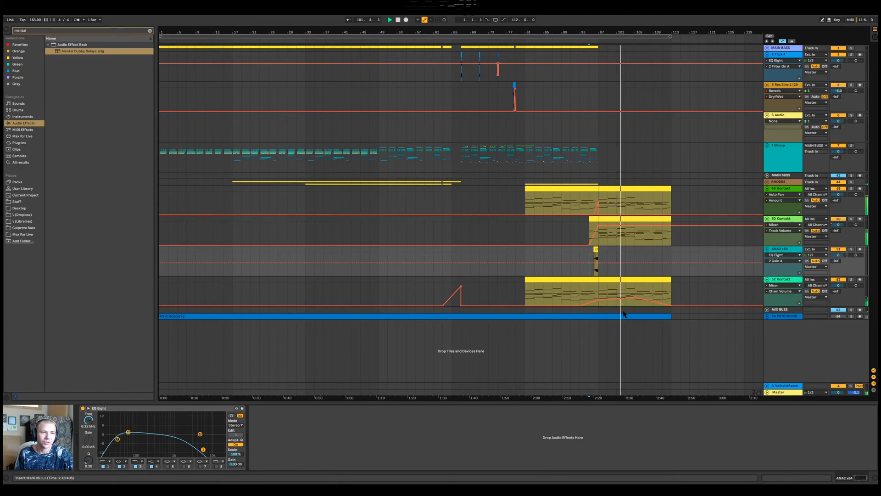
left_click(634, 297)
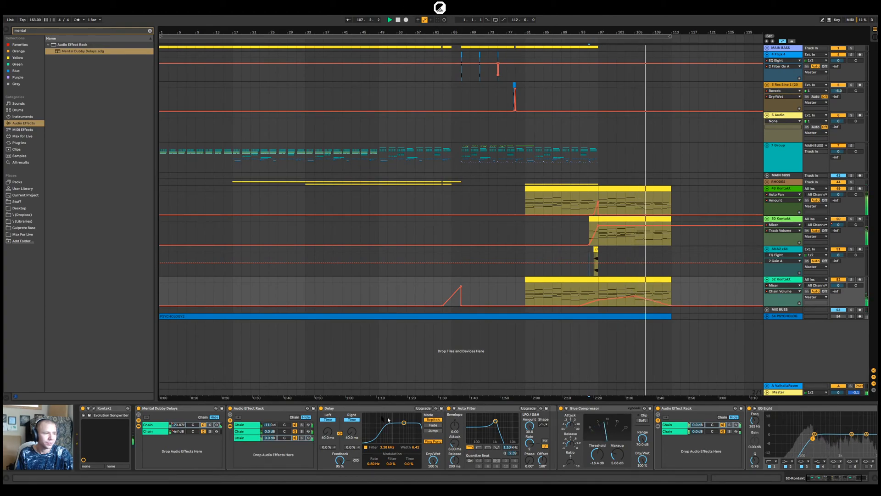
Toggle the third chain of the nested Audio Effect Rack on 52 Kontakt and audition from bar 99
left_click(295, 437)
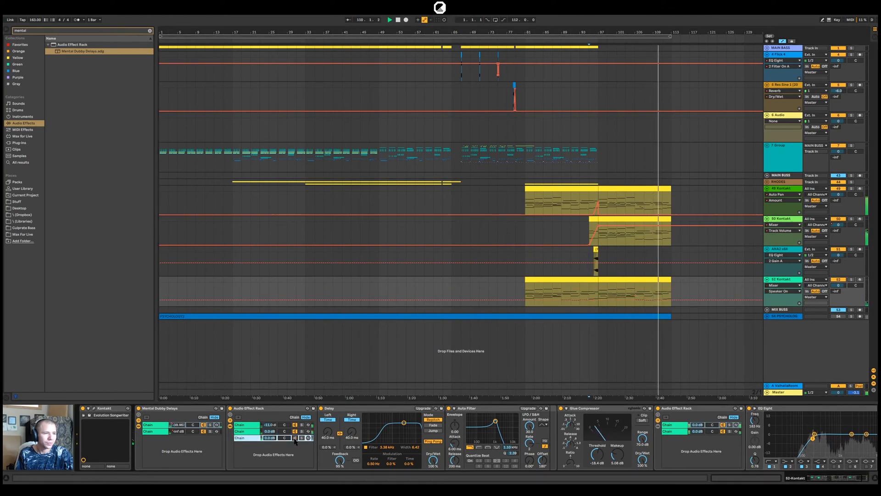
left_click(614, 271)
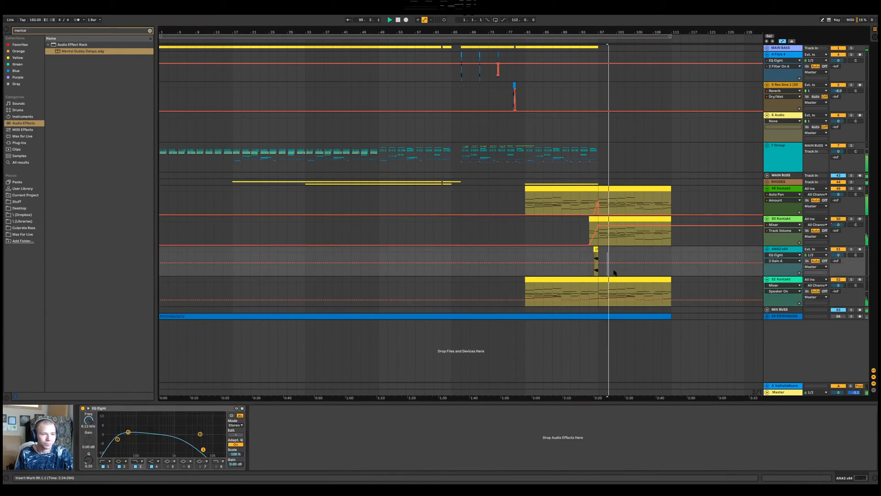
left_click(784, 279)
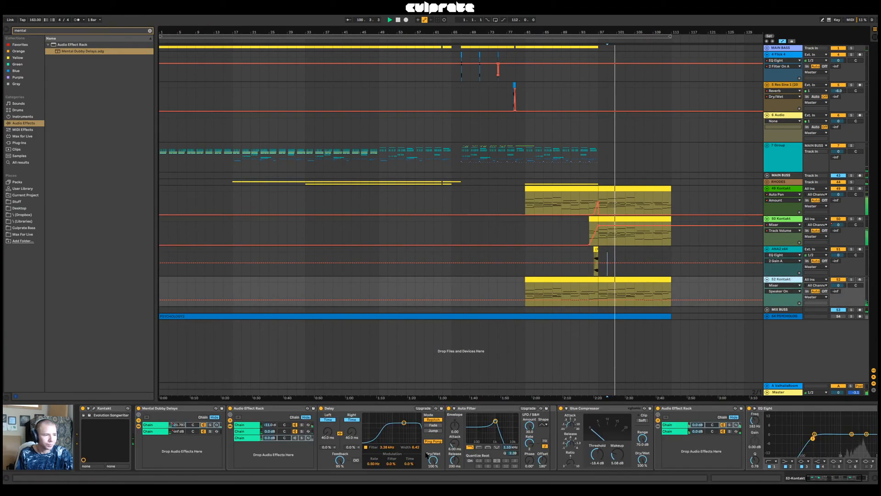
Solo 52 Kontakt, raise the nested Audio Effect Rack's first chain volume to 0.0 dB, replay from bar 99, and unsolo the track
left_click(851, 279)
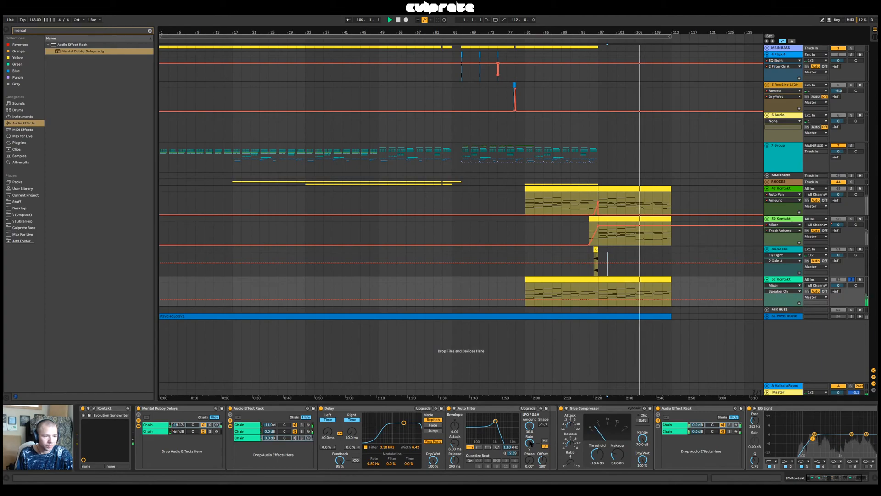
left_click(270, 425)
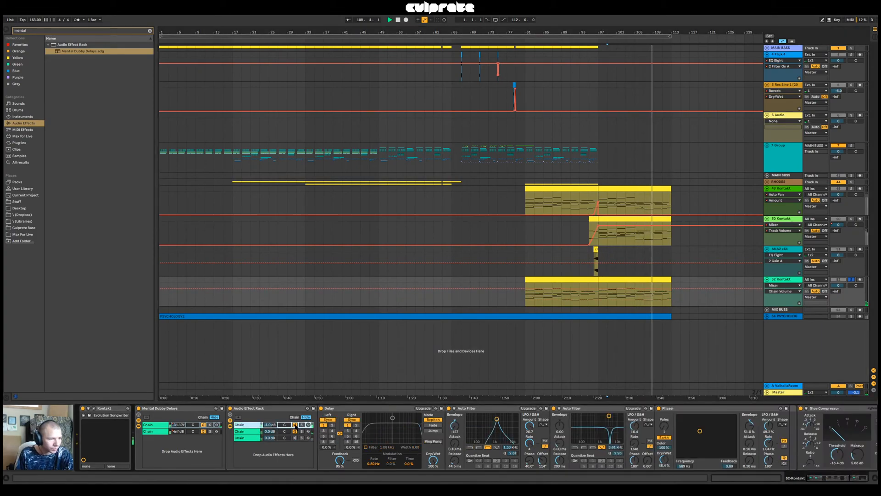
left_click_drag(270, 424, 270, 418)
key("space")
key("space")
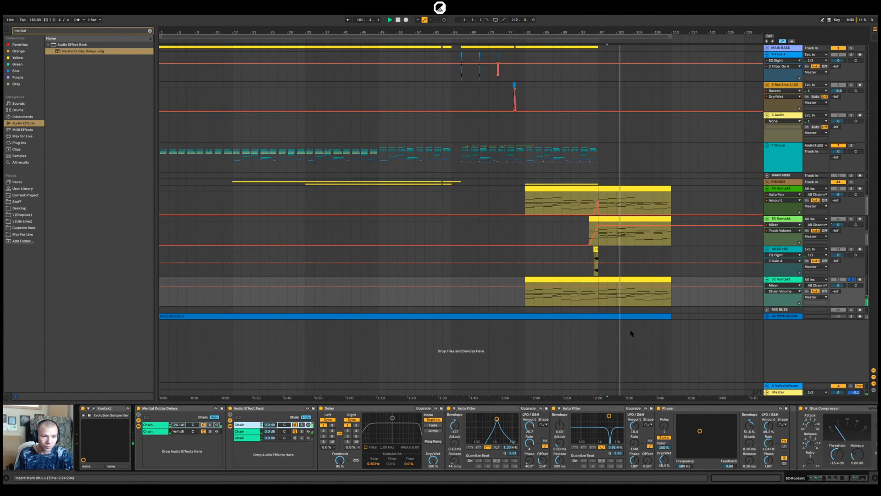
left_click(851, 279)
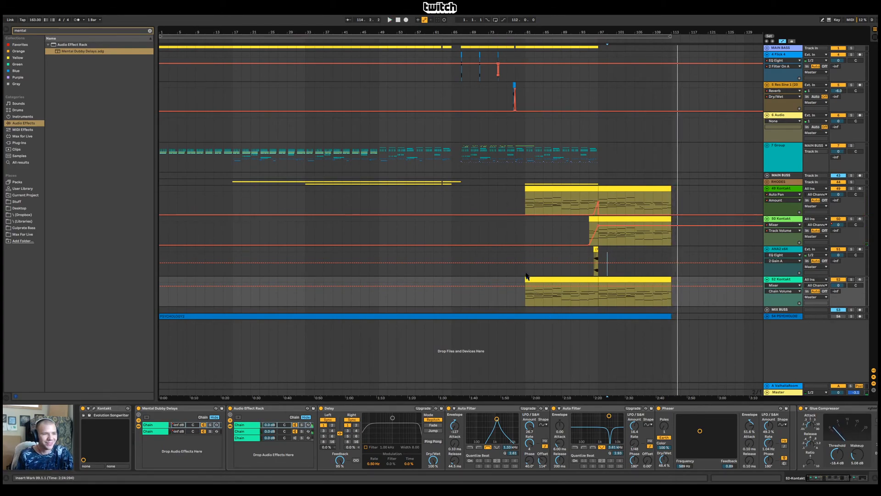
Audition the transition from bar 89 while viewing the devices on 7 Group and 52 Kontakt
left_click(526, 239)
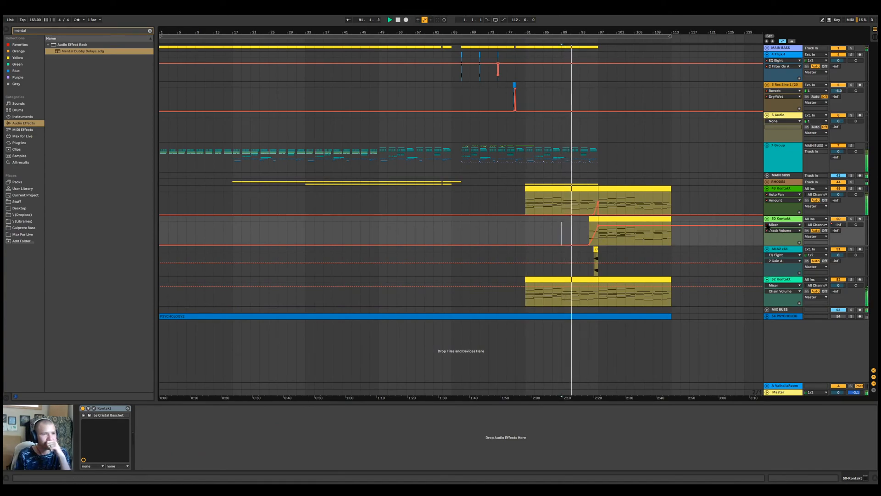
left_click(783, 160)
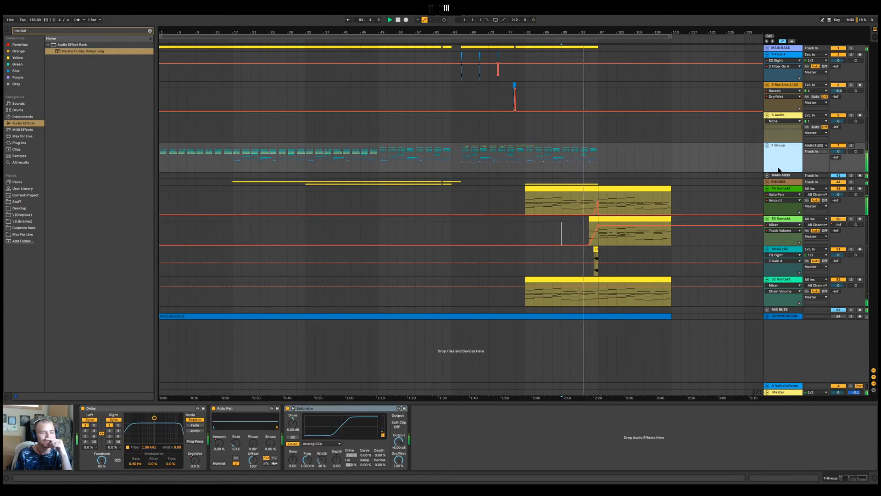
left_click(790, 280)
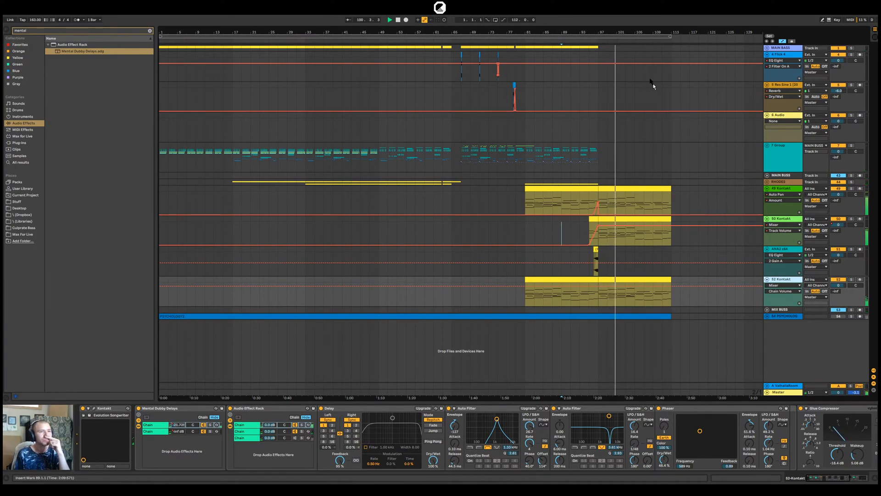
left_click_drag(637, 31, 637, 32)
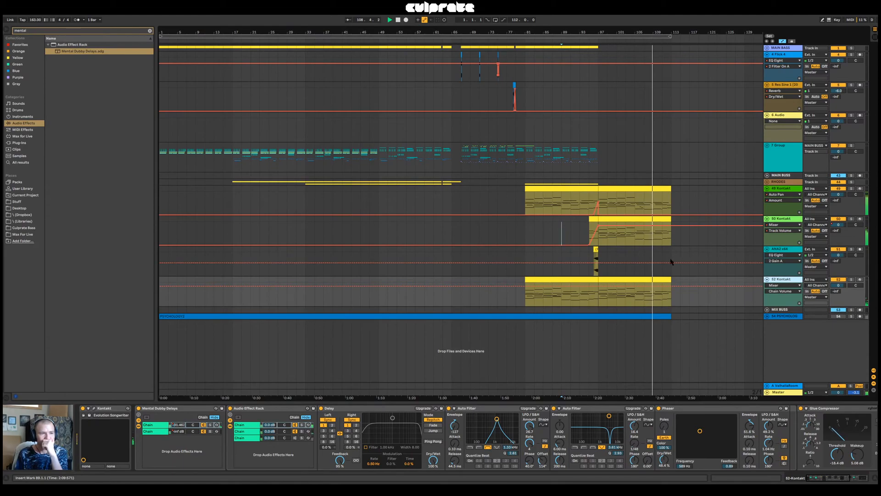
Open the 50 Kontakt clip spanning bars 97 to 113 and examine its notes in an enlarged editor
double_click(635, 219)
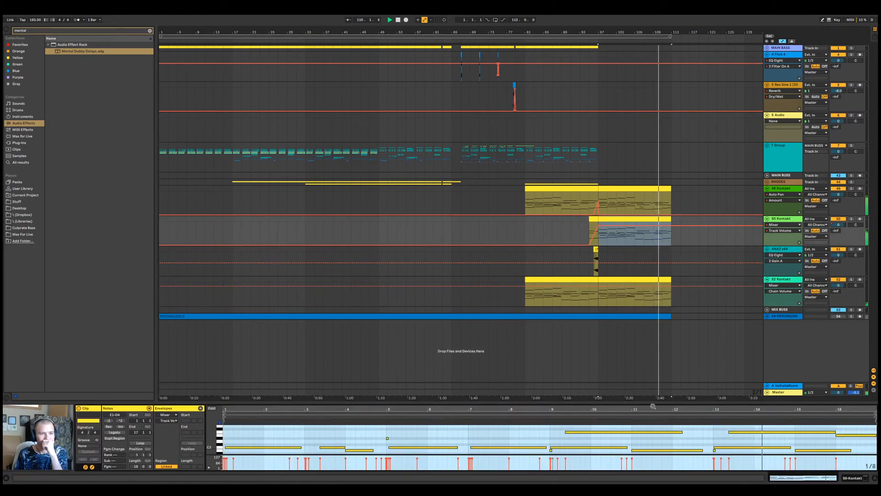
left_click_drag(648, 403, 647, 373)
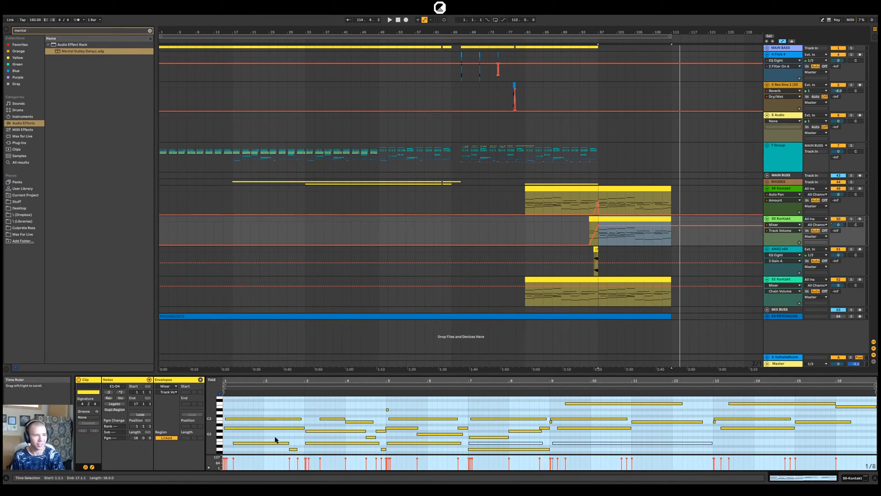
left_click_drag(293, 375, 288, 441)
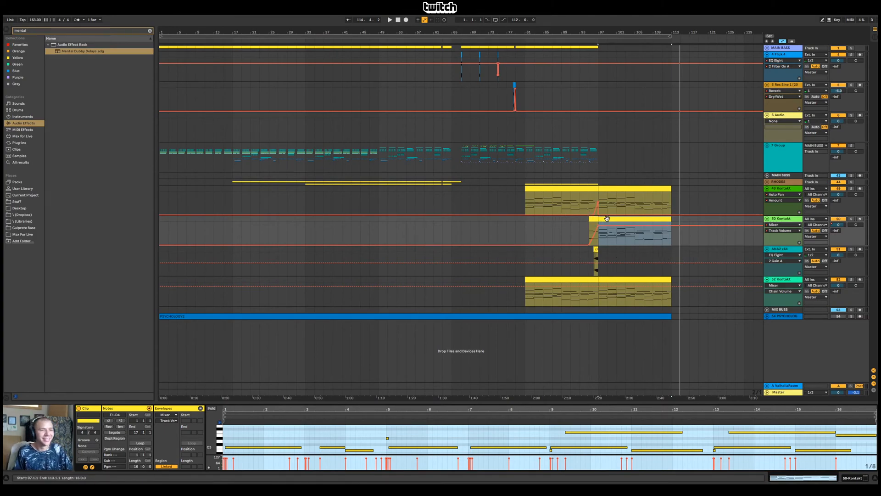
Play the arrangement from bar 17
key("ctrl+a")
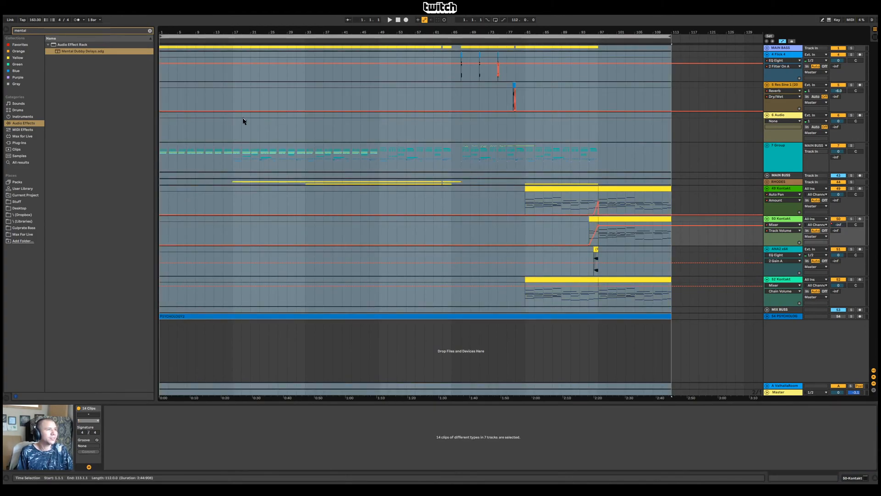
left_click(233, 133)
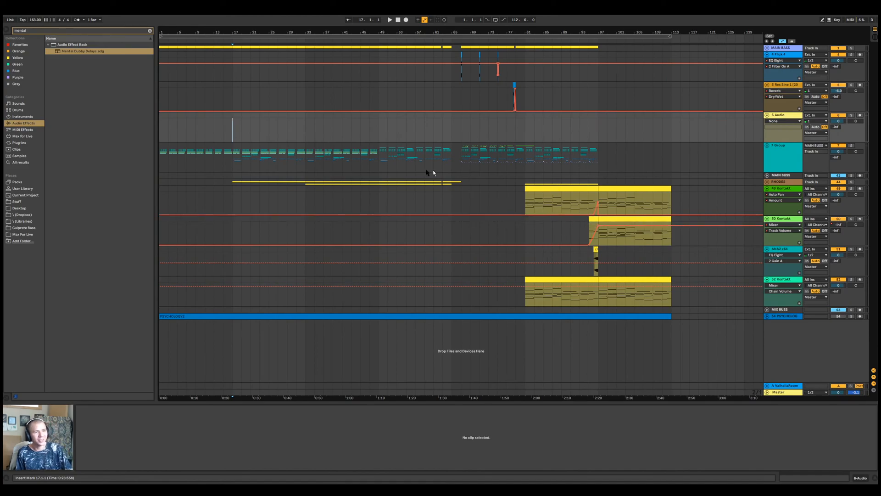
key("space")
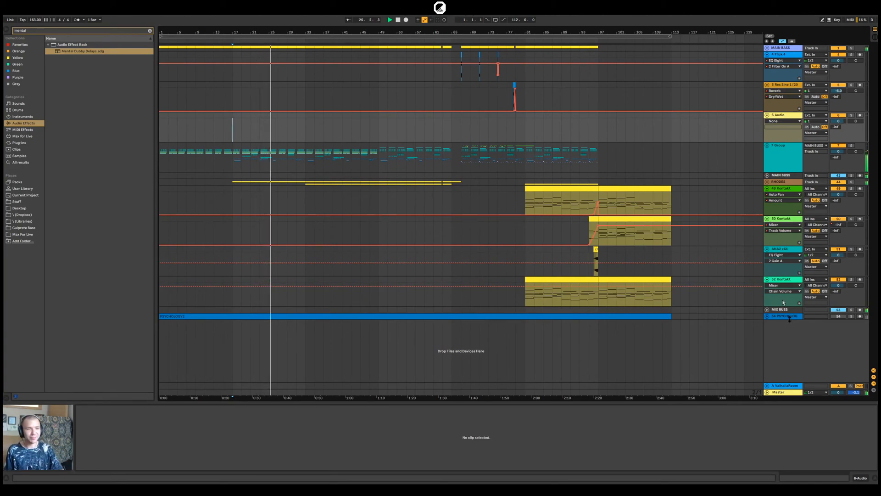
Unfold the MIX BUSS track, lower its volume to -10.4 dB during playback, and reset it to 0 dB
left_click(766, 310)
left_click_drag(839, 316, 838, 322)
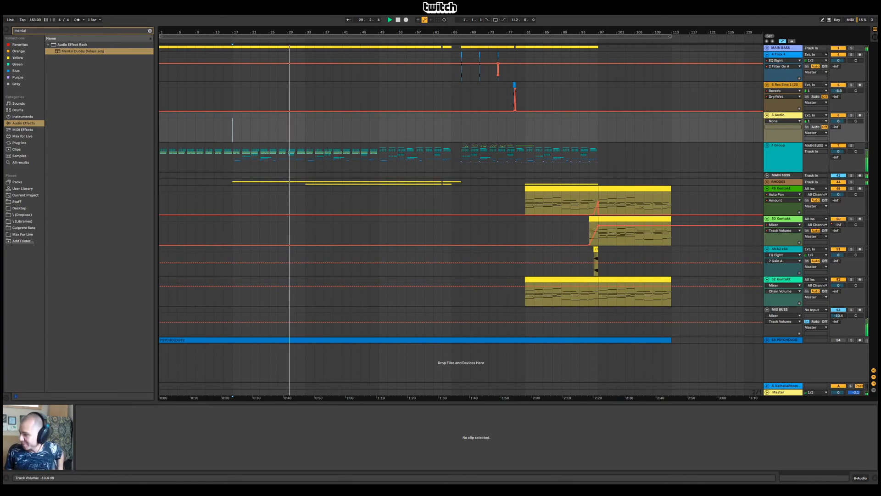
double_click(839, 316)
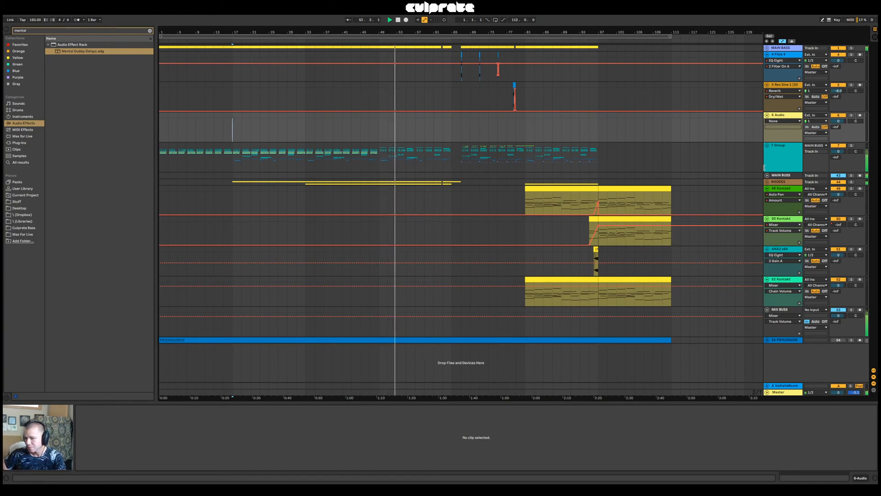
Unfold the MAIN BASS group, solo the first Operator chain in 2-Instrument Rack, and audition it from bar 49
key("space")
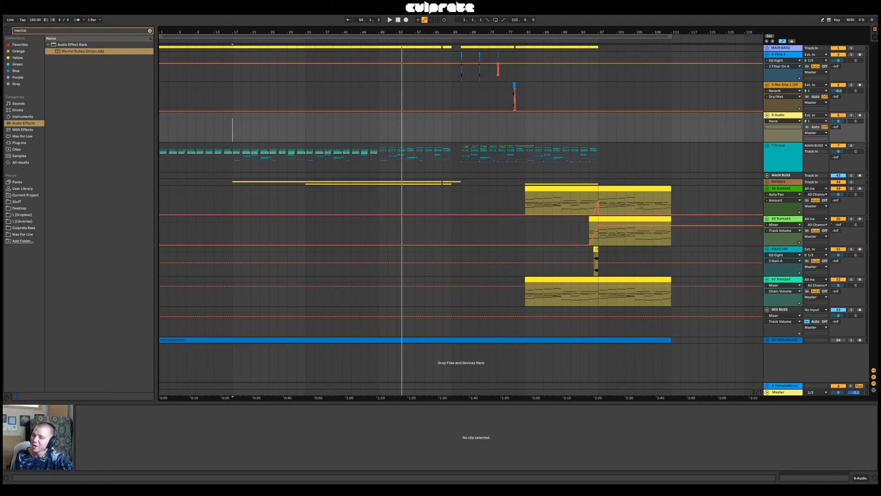
left_click(767, 47)
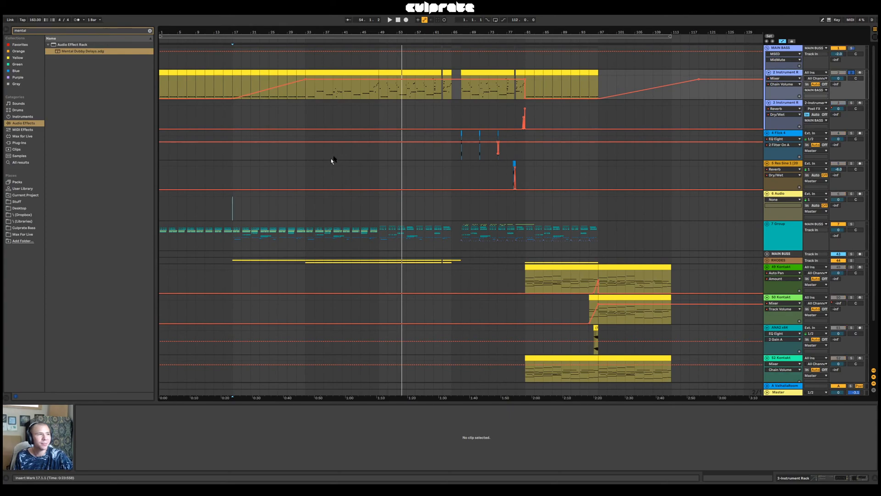
left_click(379, 94)
left_click(785, 73)
left_click(320, 425)
key("space")
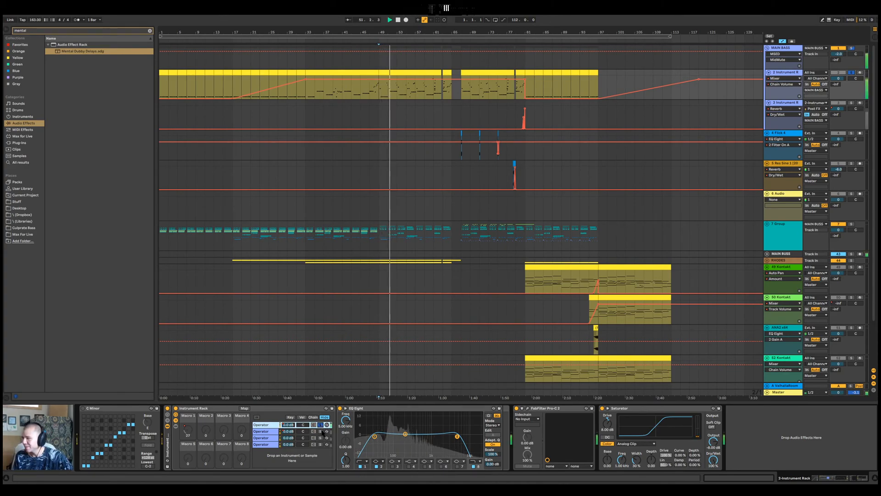
Audition the second, third and fourth Operator chains of 2-Instrument Rack by soloing them in turn during playback
key("space")
left_click(320, 431)
left_click(314, 424)
left_click(321, 431)
key("space")
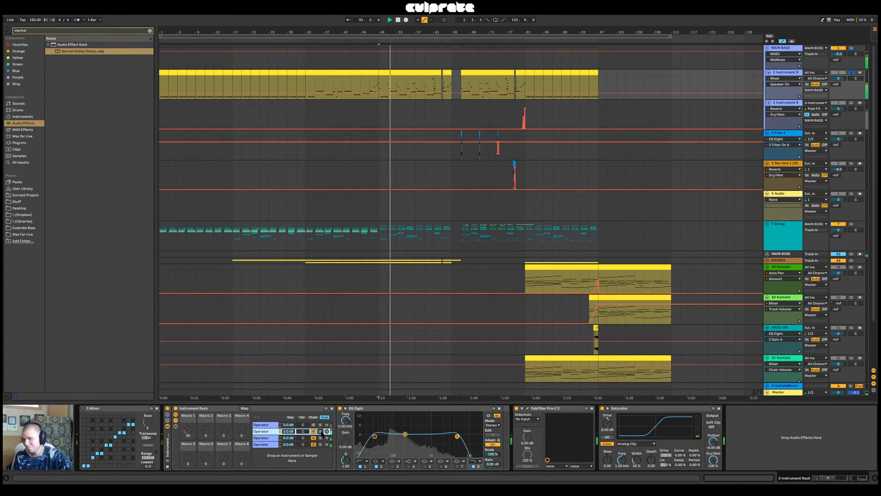
left_click(321, 432)
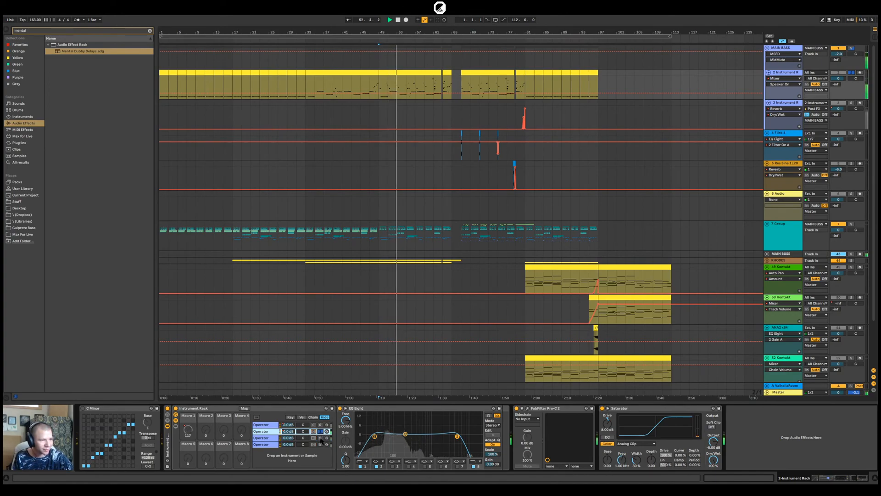
left_click(321, 438)
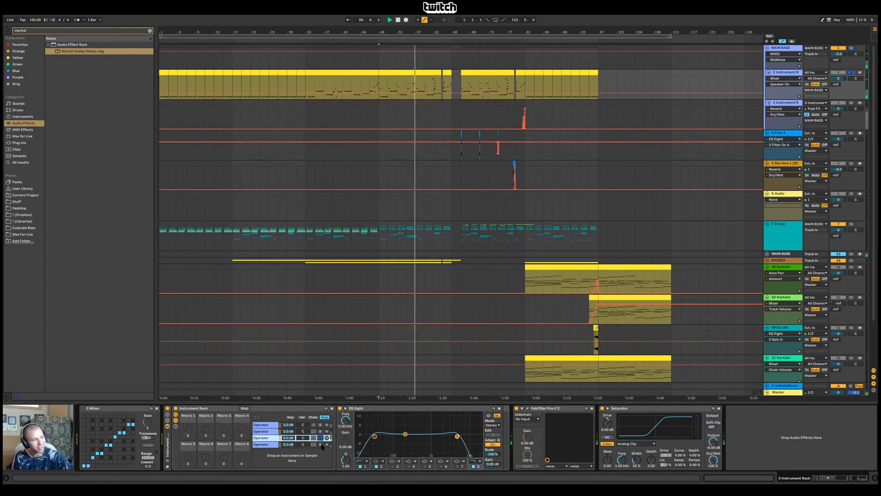
left_click(320, 444)
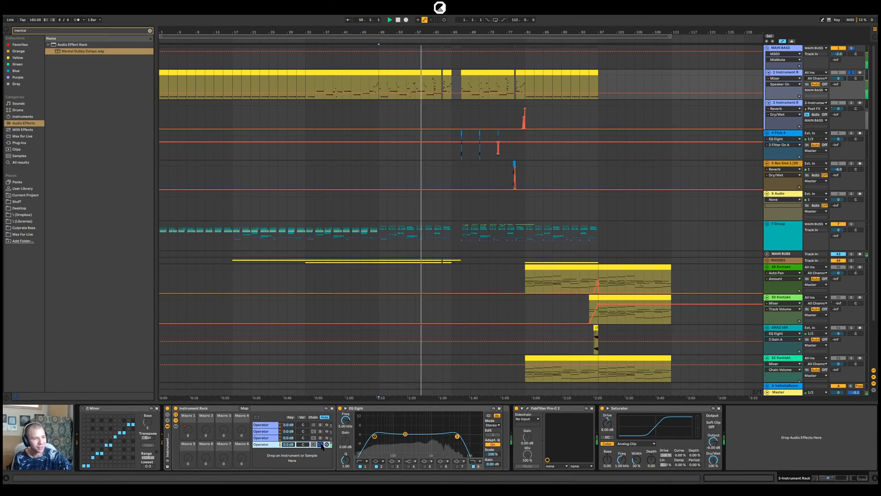
View the third and fourth chains' Operator devices, solo the first chain again, and replay the bass from bar 49
left_click(265, 438)
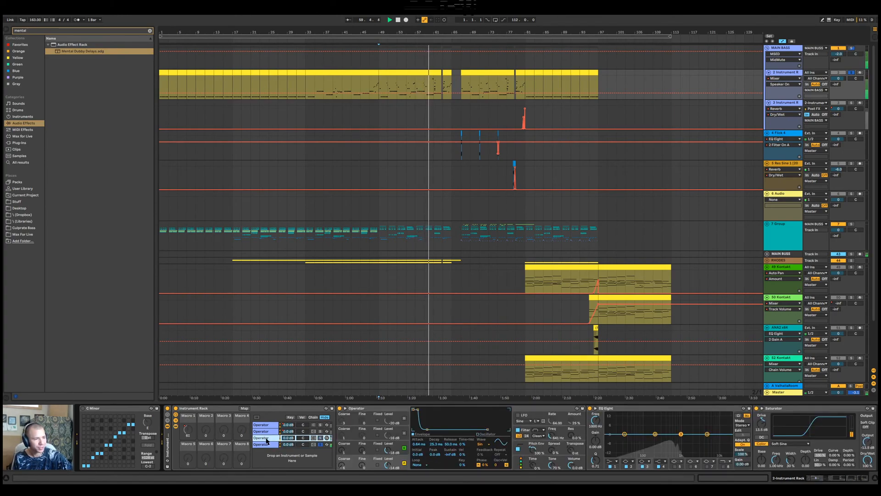
left_click(307, 444)
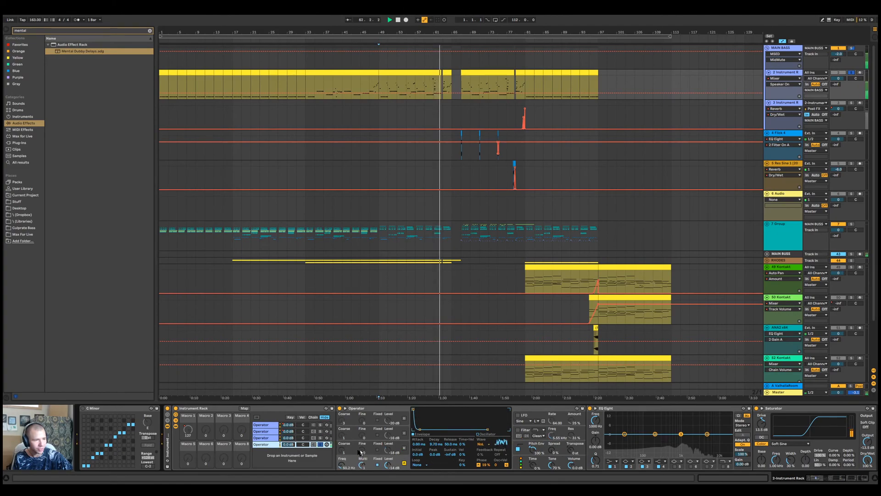
left_click(320, 445)
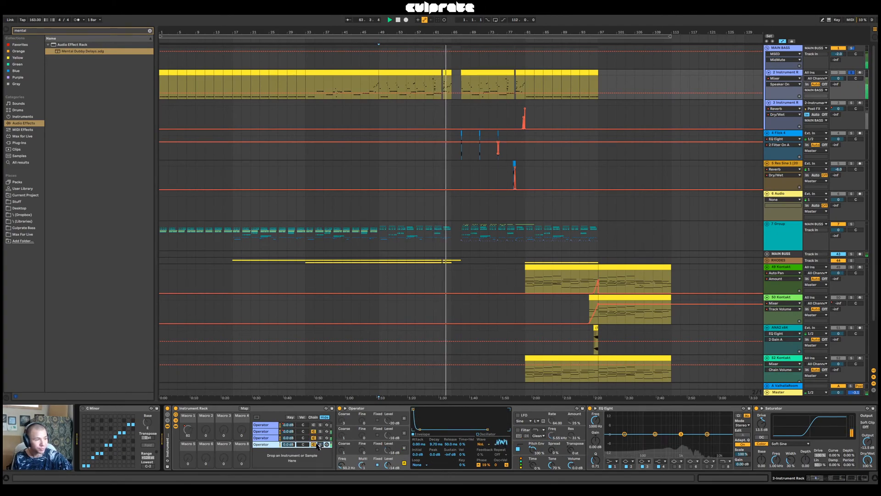
left_click(315, 426)
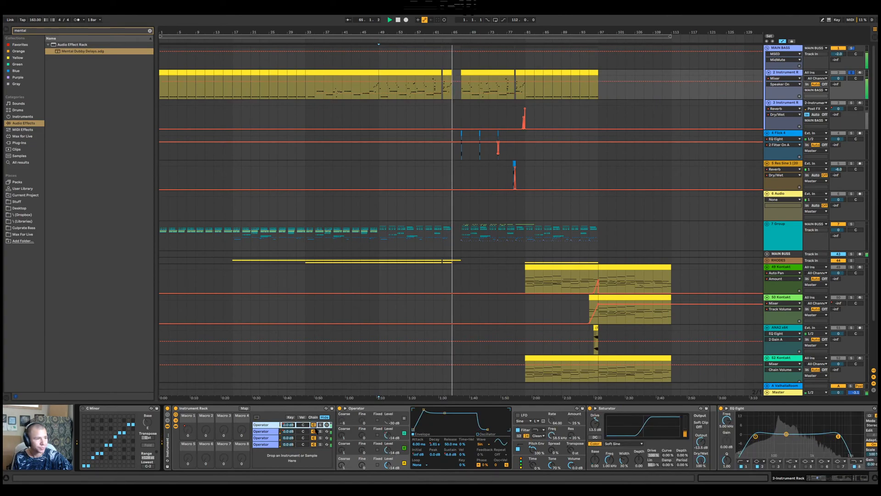
key("space")
key("space")
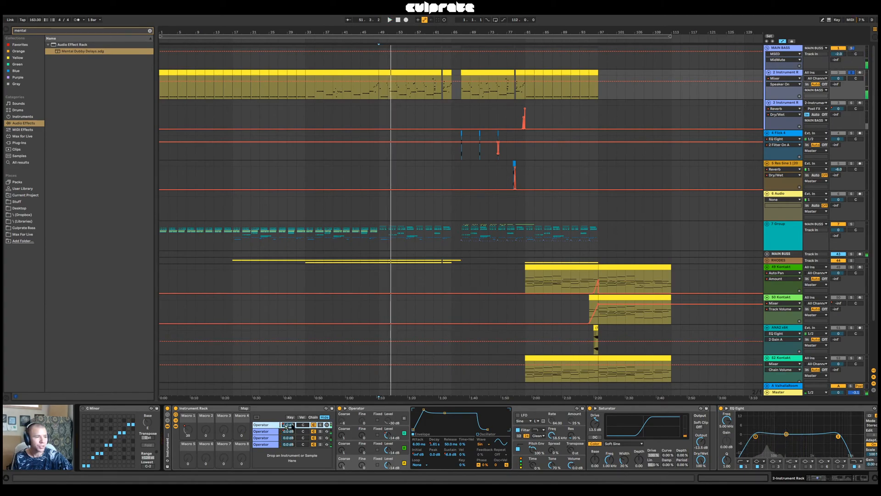
Inspect oscillator A and the global settings in the first chain's Operator, and compare playback with oscillator B off and on
left_click(390, 465)
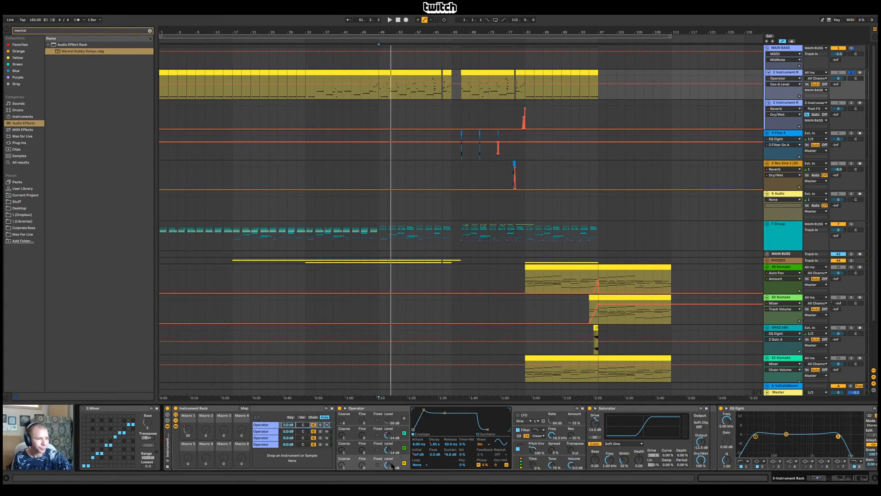
left_click(521, 464)
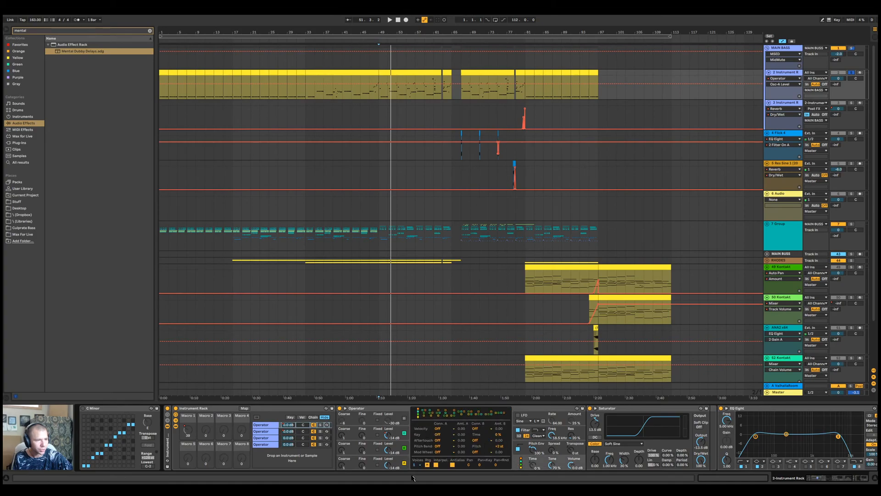
left_click(403, 448)
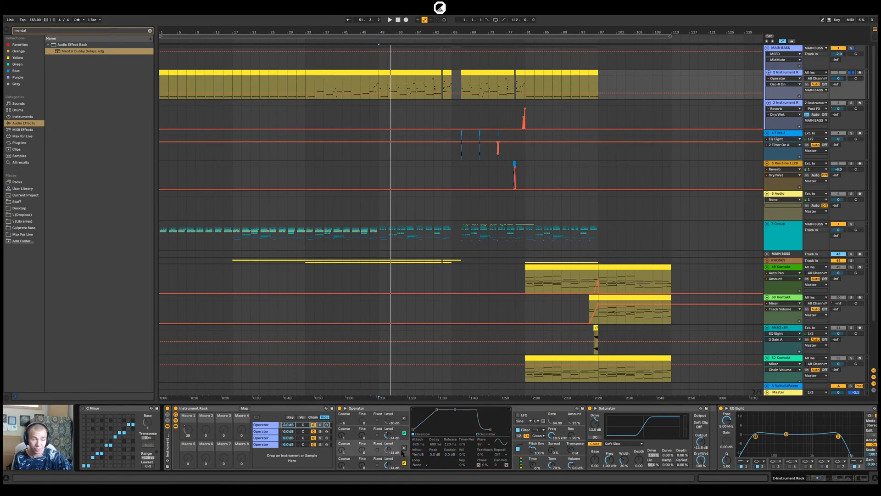
key("space")
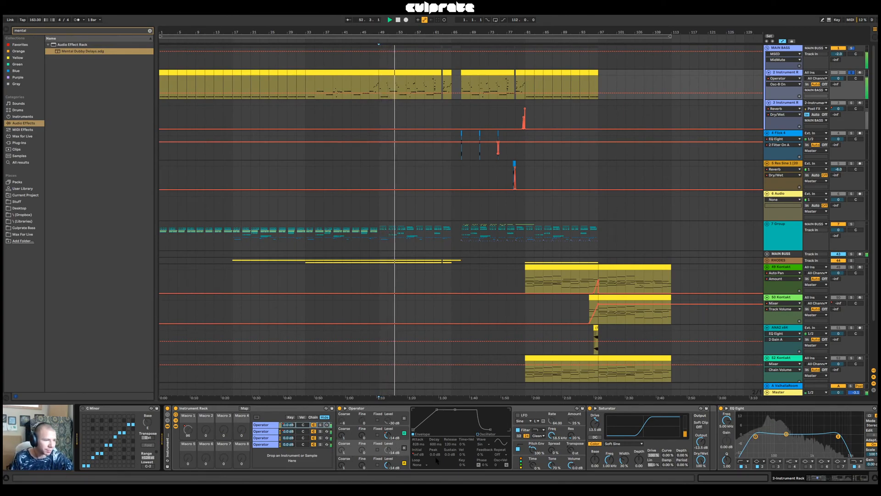
left_click(404, 448)
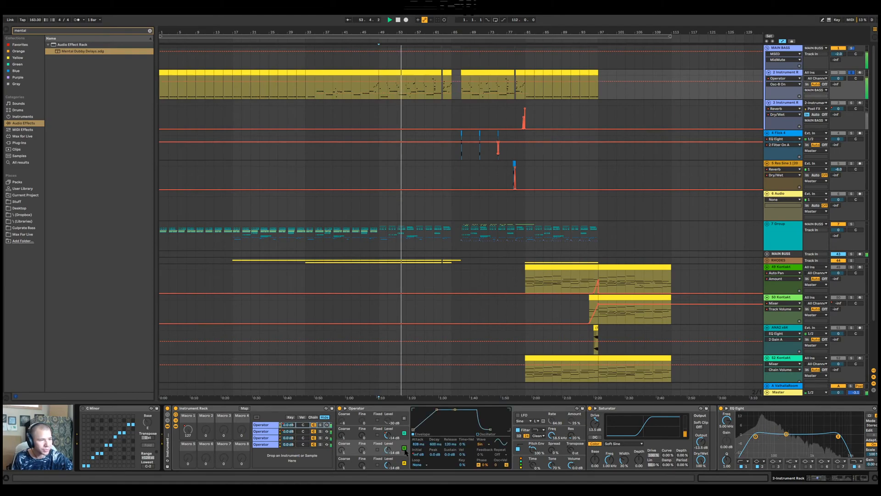
key("space")
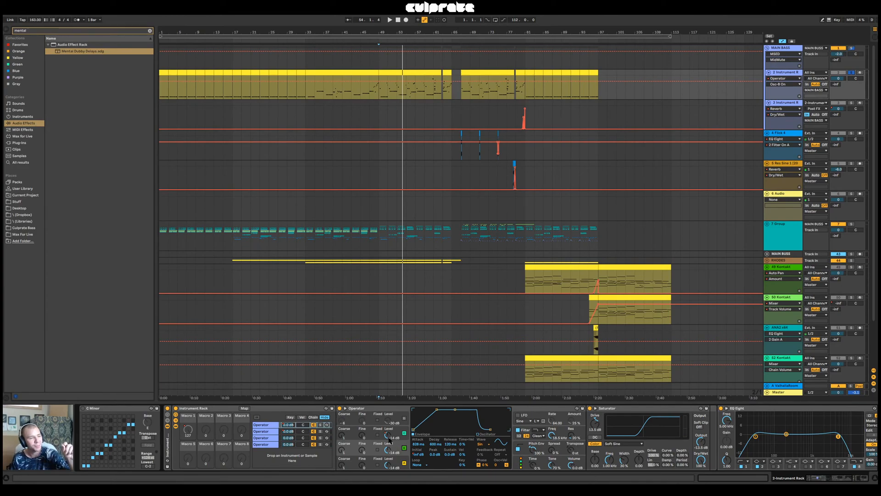
Examine the envelopes of oscillators C, B and A in the first chain's Operator, auditioning the bass from bar 49
left_click(394, 435)
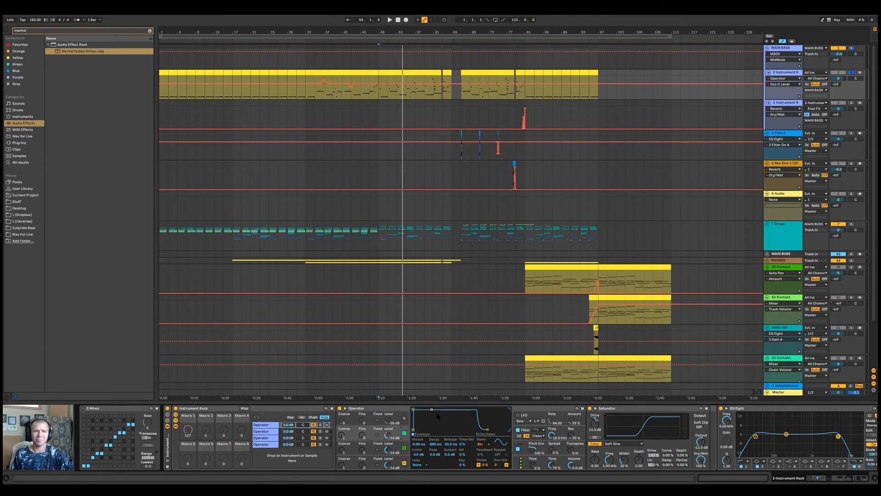
key("space")
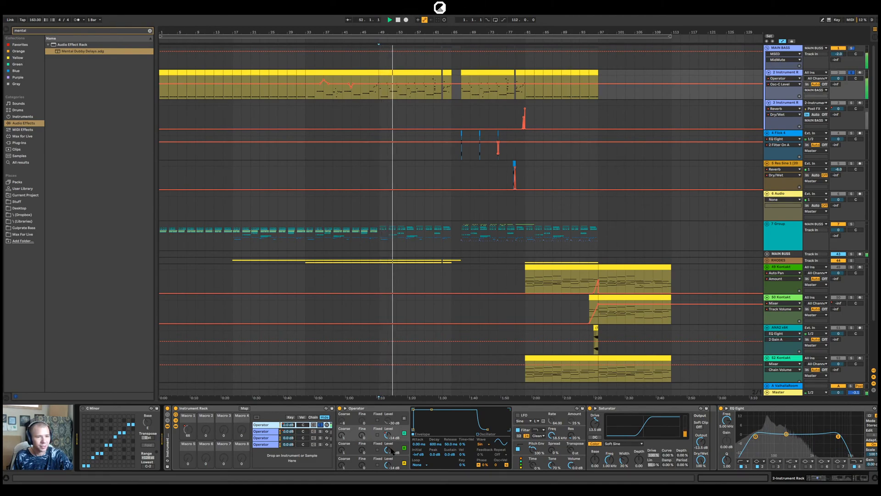
key("space")
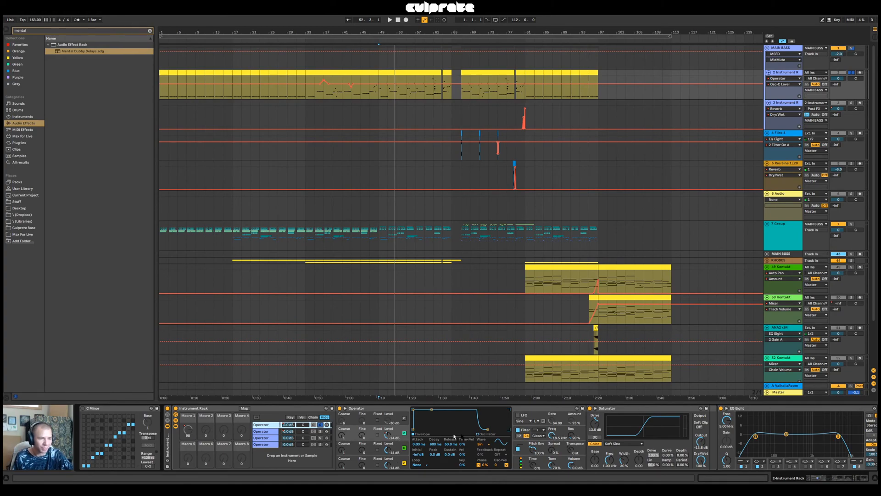
left_click(393, 448)
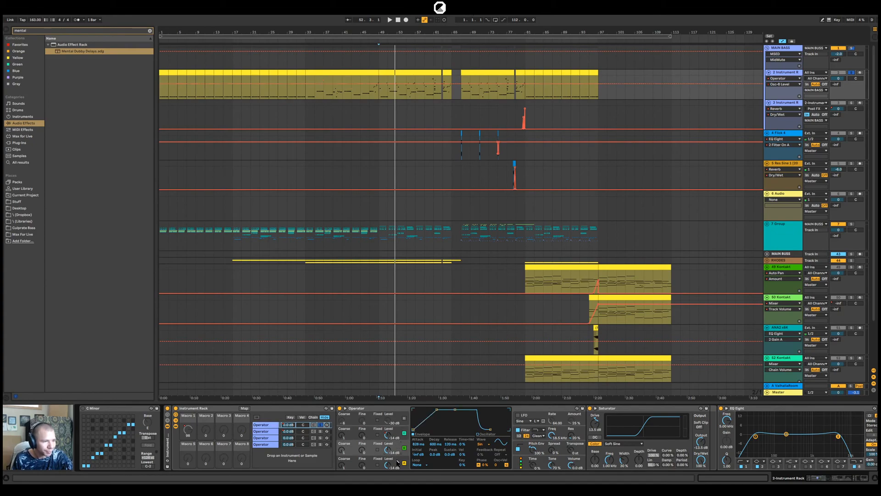
left_click(395, 466)
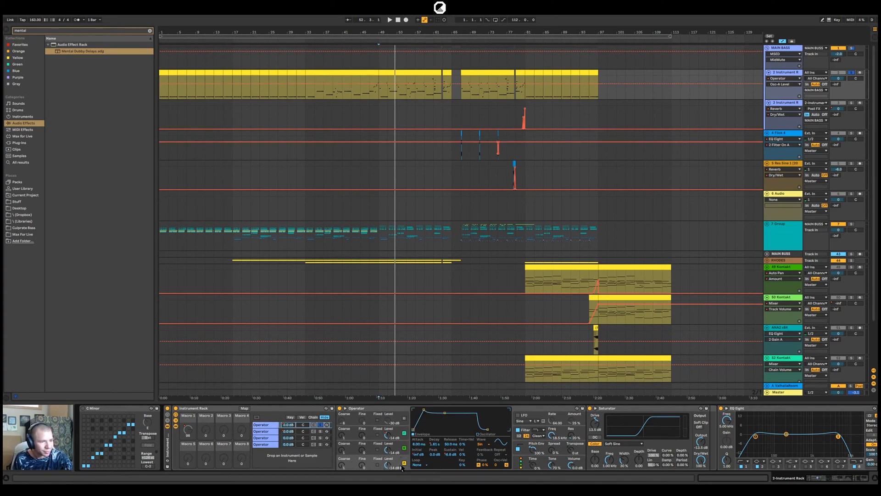
left_click(399, 447)
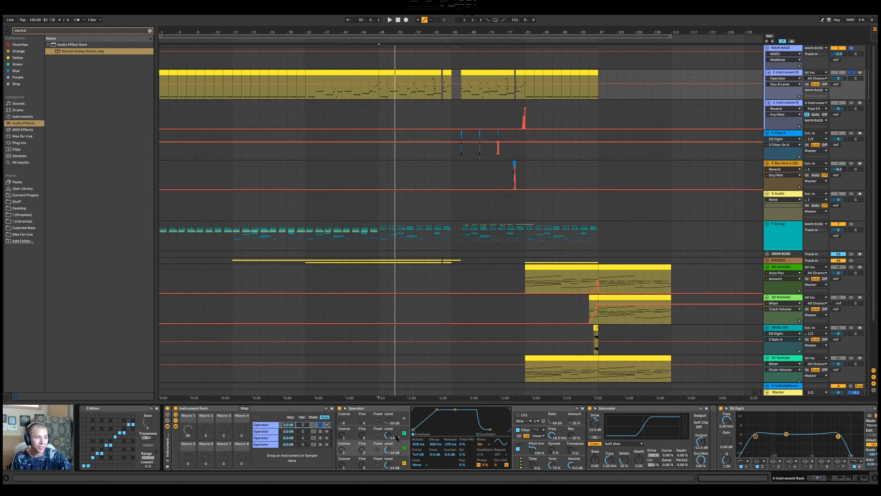
left_click(396, 437)
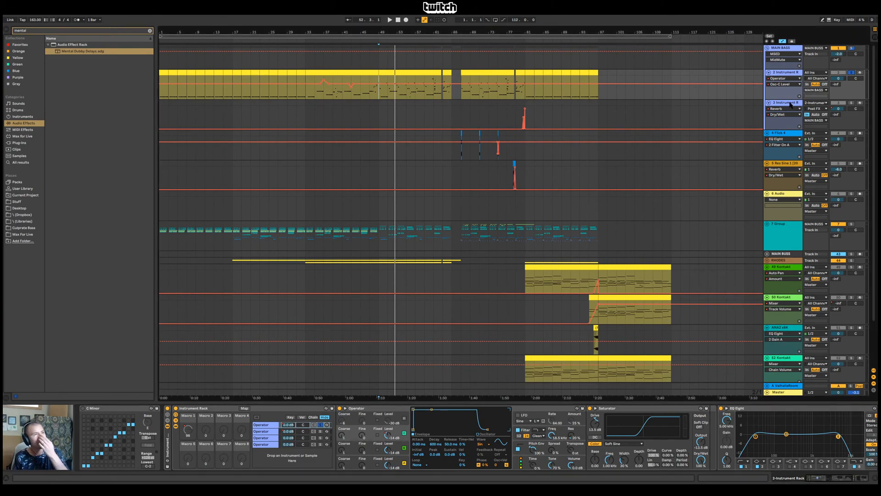
Move the solo from 2-Instrument Rack to the MAIN BASS group and show the Master track's devices
left_click(792, 72)
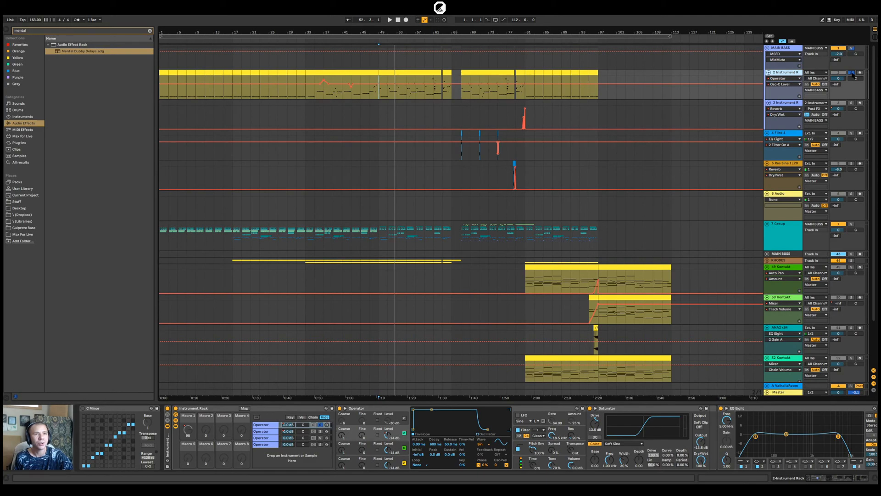
left_click(788, 48)
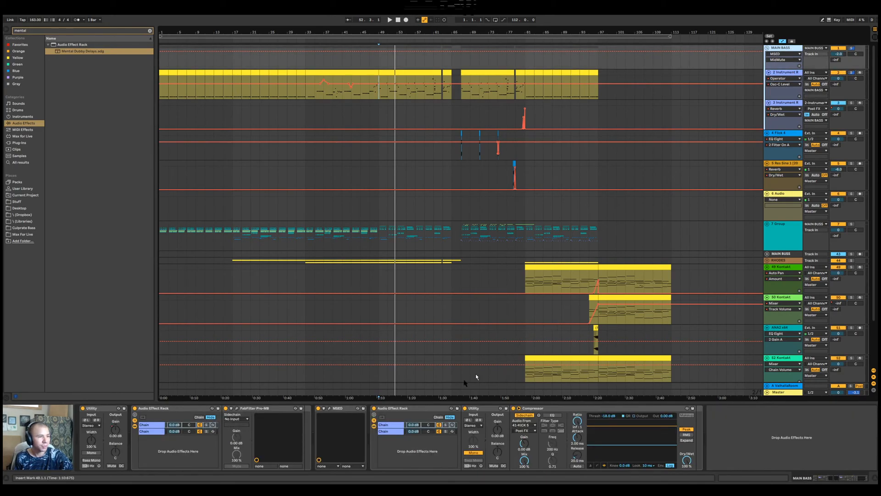
left_click(851, 48)
left_click(795, 393)
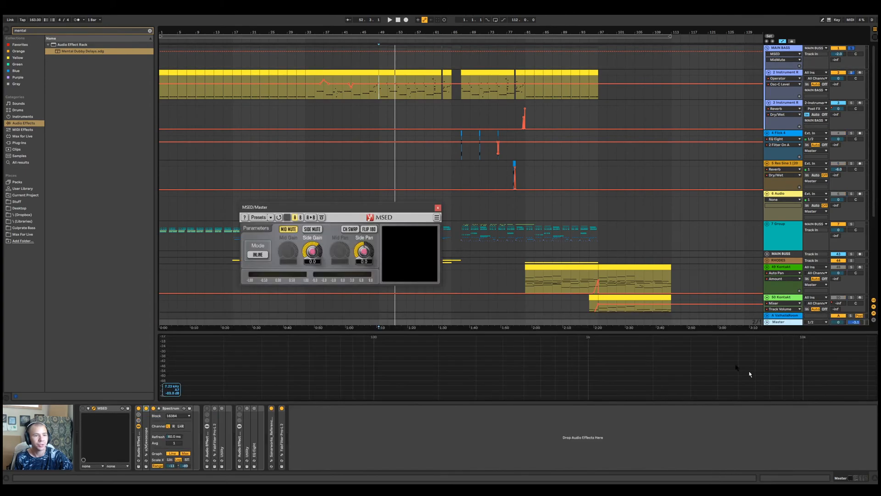
Move the ANA2 x64 track directly below 48 Kontakt and switch off filter 1 in its EQ Eight
scroll(617, 295, "down", 4)
left_click(770, 229)
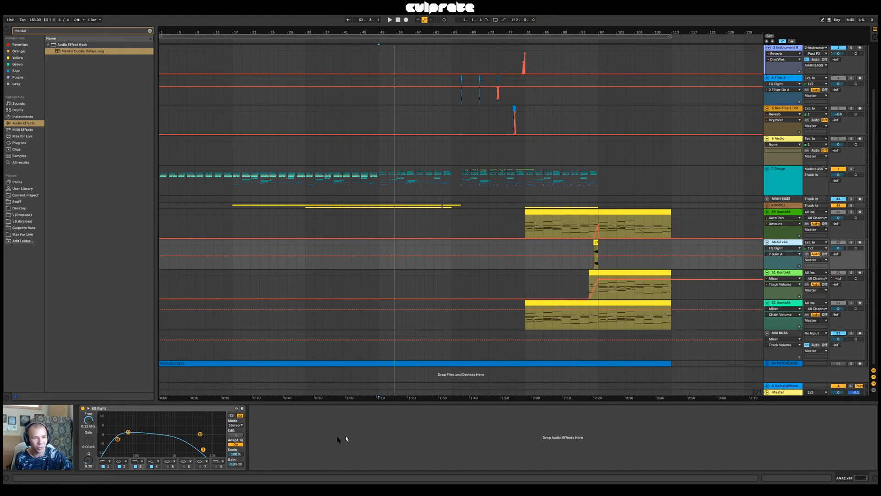
left_click(103, 466)
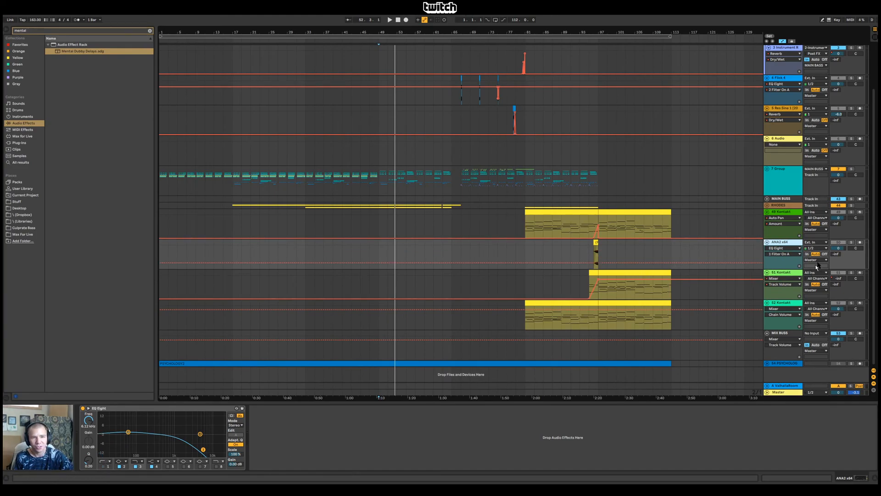
Solo ANA2 x64 and play its clip from bar 96, checking the Master's Spectrum and the track's EQ Eight
left_click(596, 243)
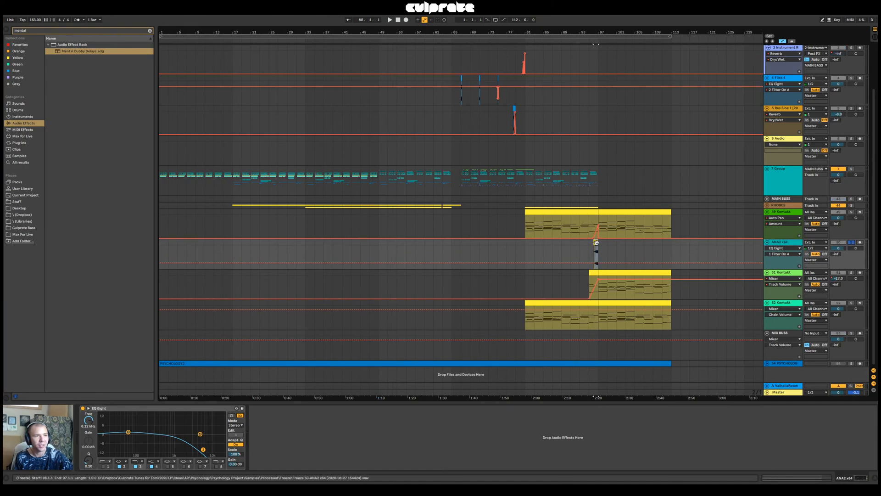
left_click(793, 392)
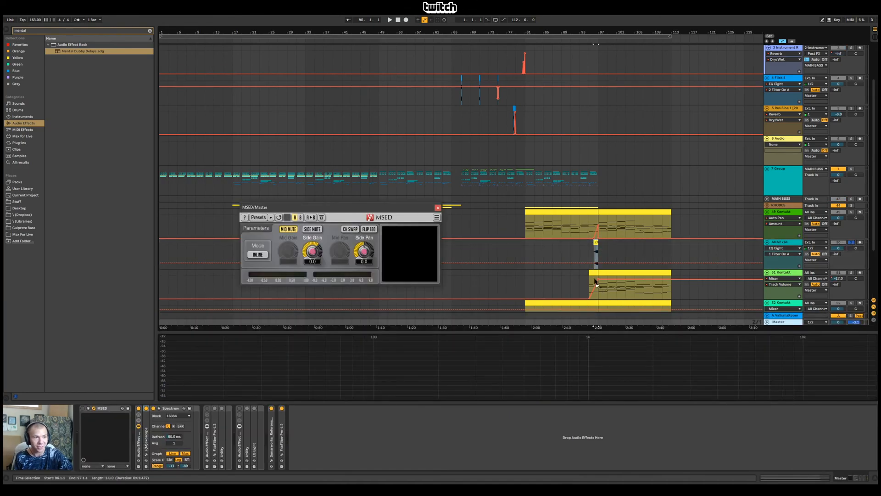
key("space")
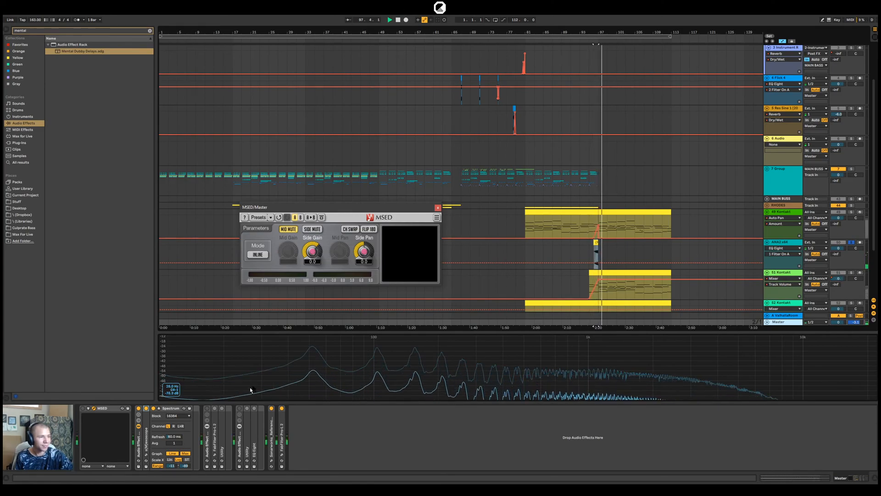
left_click(780, 242)
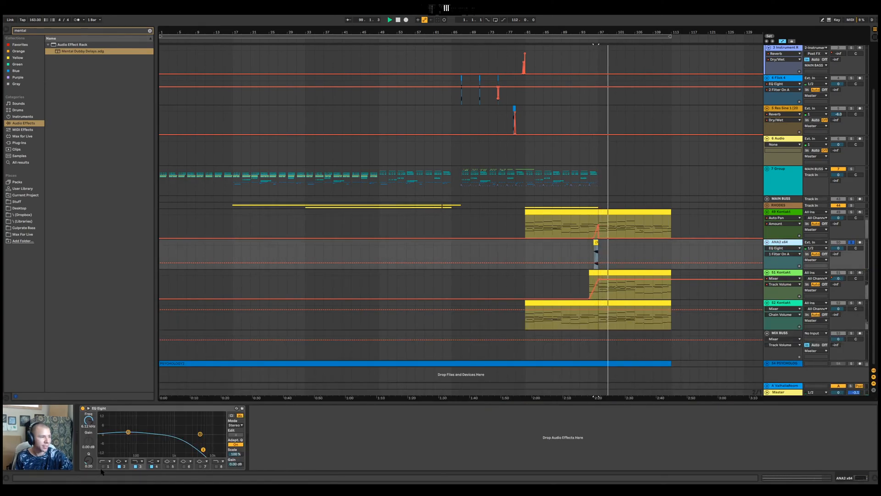
left_click(778, 392)
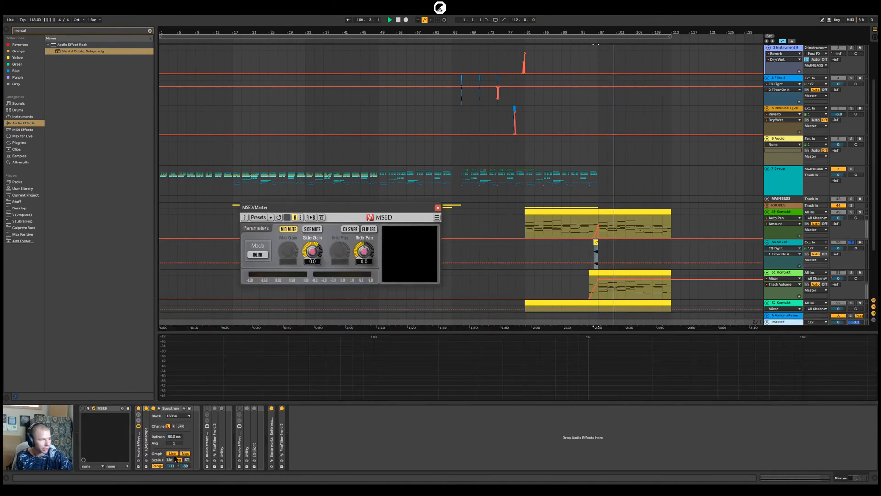
Switch filter 1 back on in the ANA2 x64 track's EQ Eight and replay the hit against the Master's Spectrum
key("space")
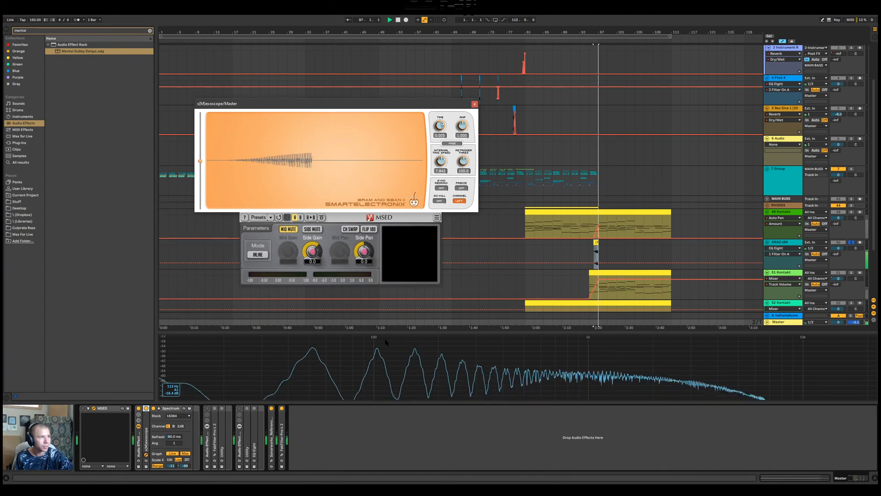
left_click(793, 243)
left_click(104, 467)
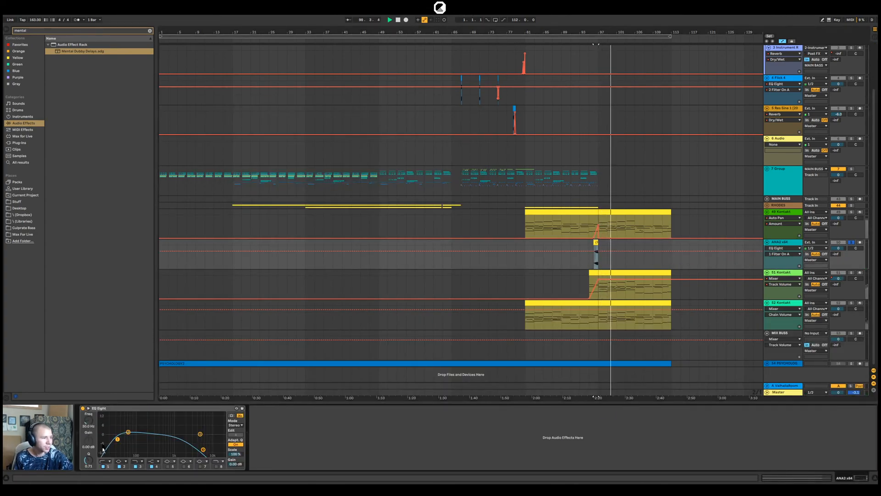
left_click(780, 393)
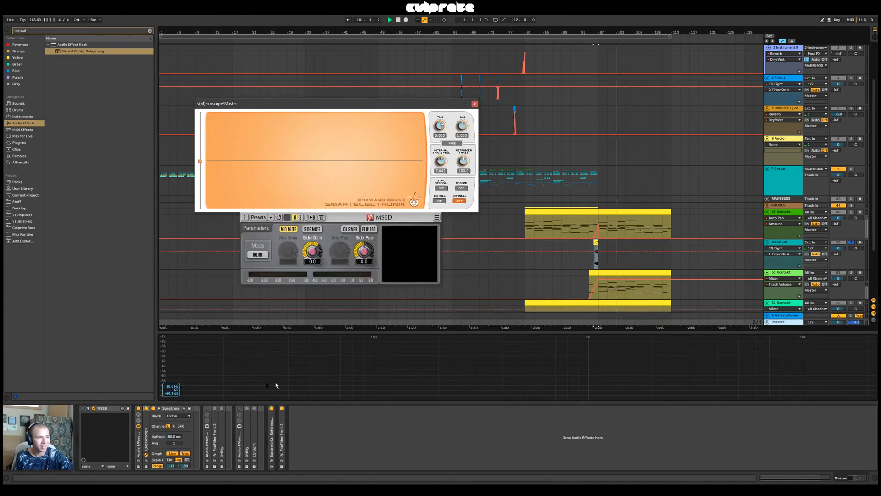
key("space")
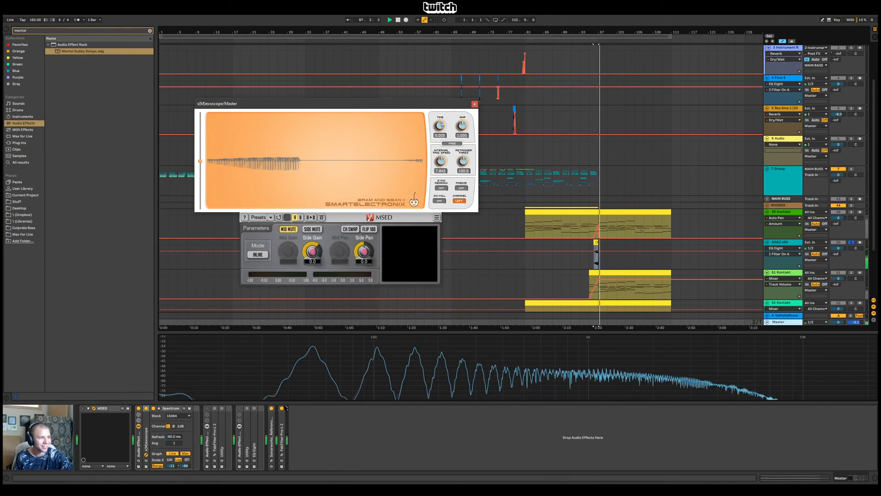
key("space")
Change filter 1 in the ANA2 x64 EQ Eight to the steeper low cut and audition it with the Master's Spectrum
left_click(784, 242)
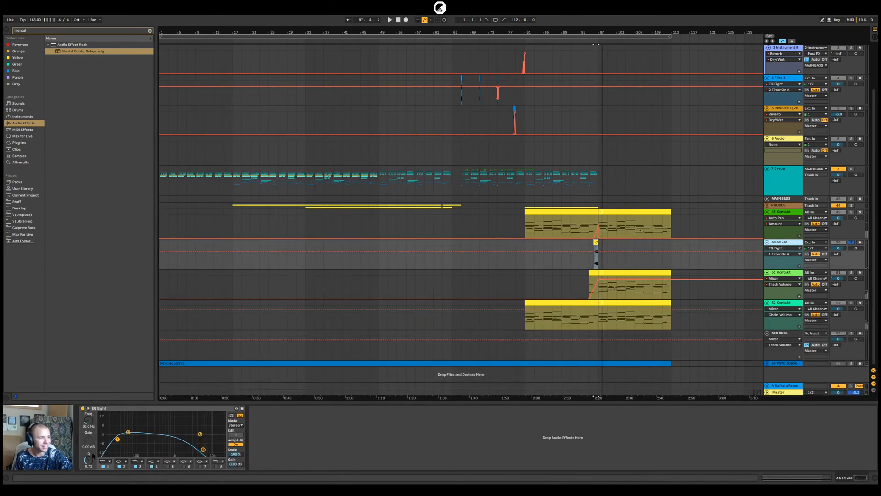
left_click(105, 460)
left_click(104, 423)
key("space")
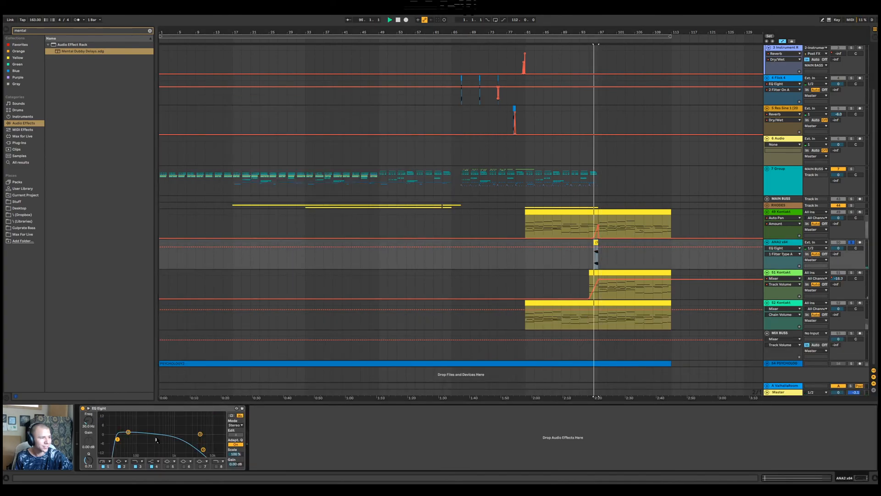
left_click(754, 396)
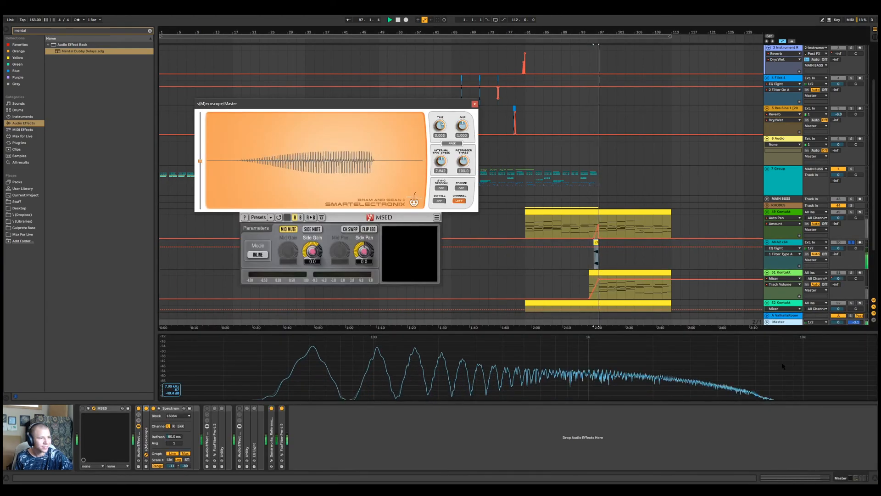
left_click(783, 242)
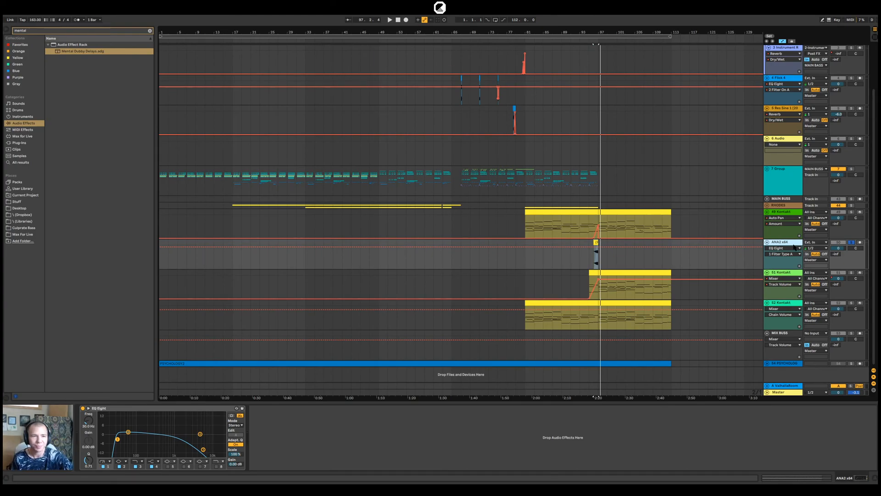
Fold the MAIN BASS group and review the device chains of MAIN BUSS, 7-Group and the 8-Group inside it
left_click(787, 199)
scroll(787, 200, "up", 2)
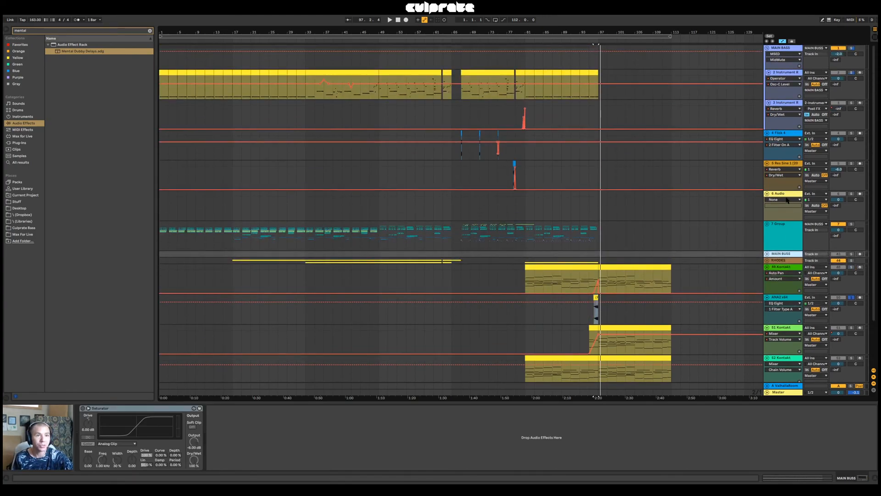
left_click(766, 48)
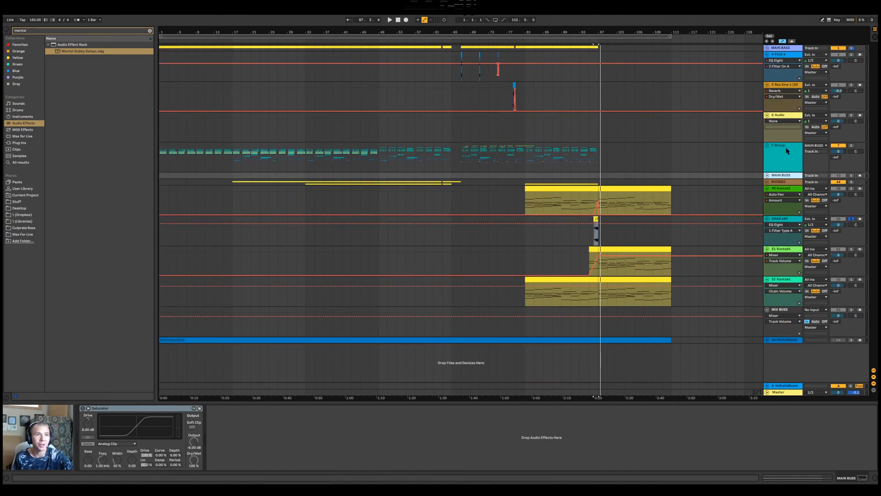
left_click(772, 149)
left_click(767, 145)
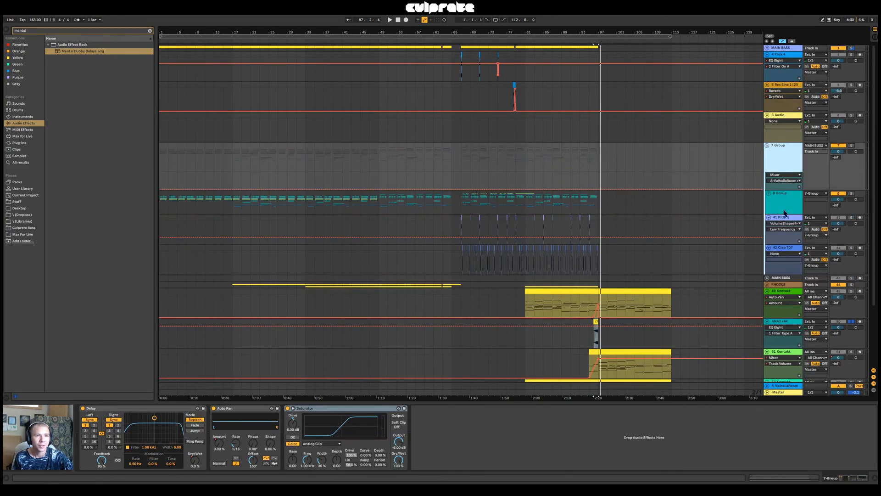
left_click(786, 204)
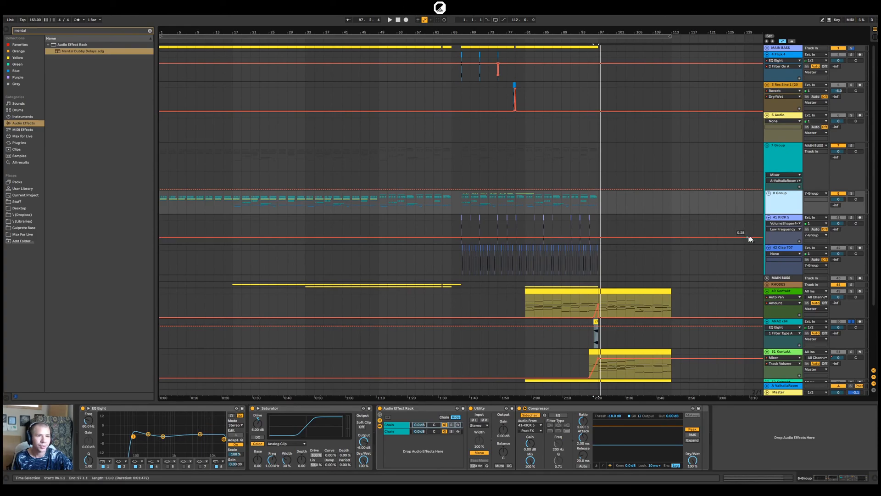
left_click(788, 220)
left_click(806, 249)
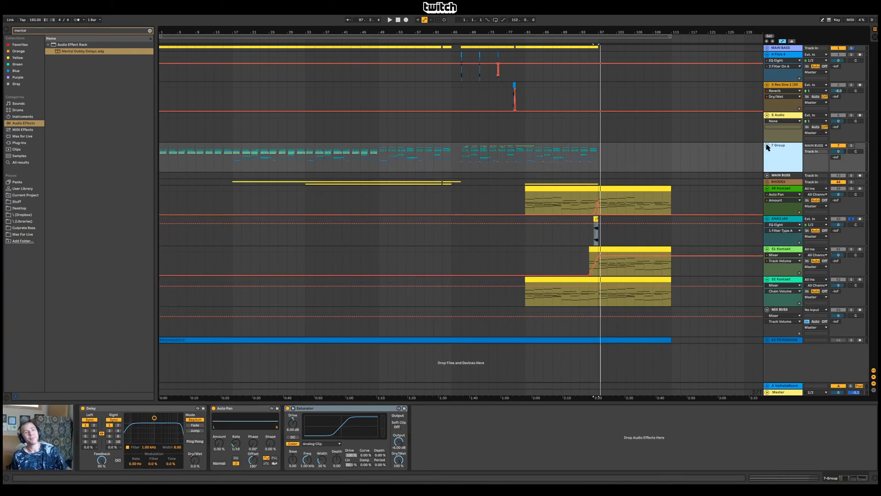
left_click(766, 145)
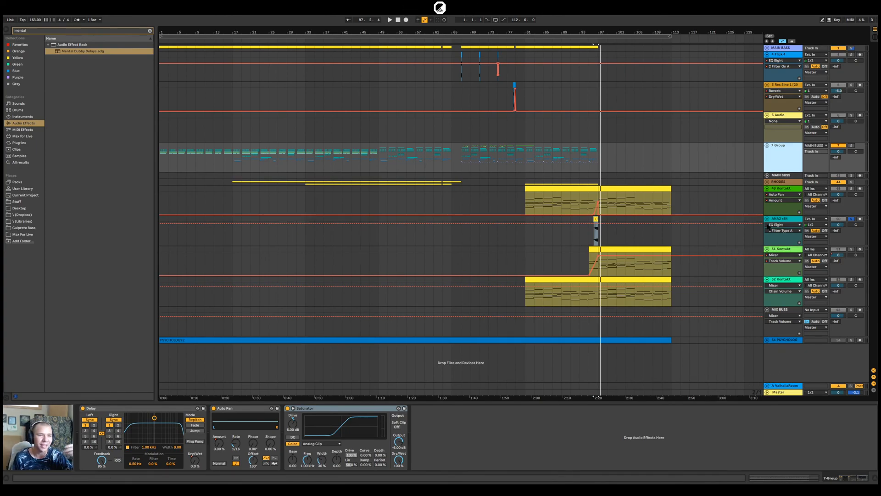
Turn off the solo on ANA2 x64 and place the insert marker at bar 81 on the MIX BUSS track
left_click(783, 221)
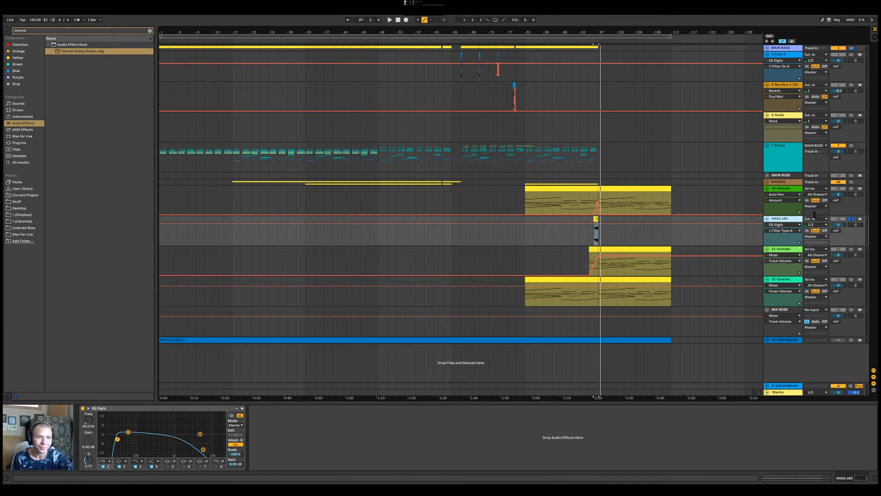
left_click(851, 218)
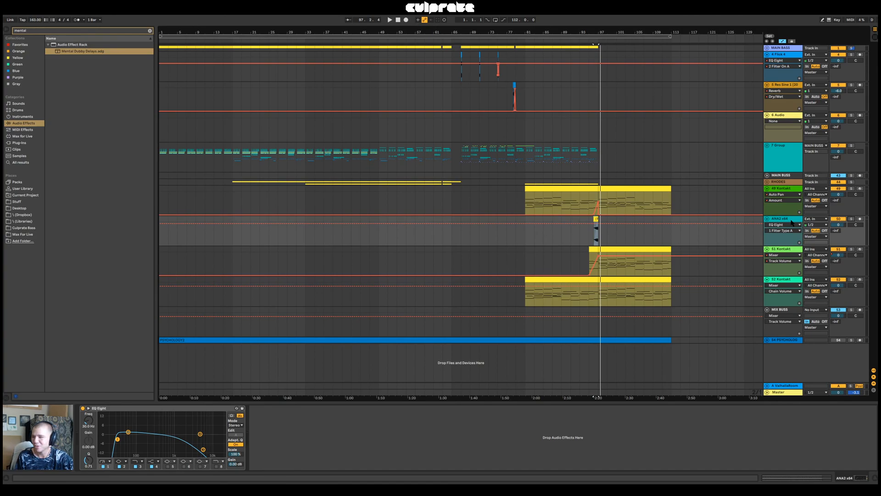
left_click(782, 392)
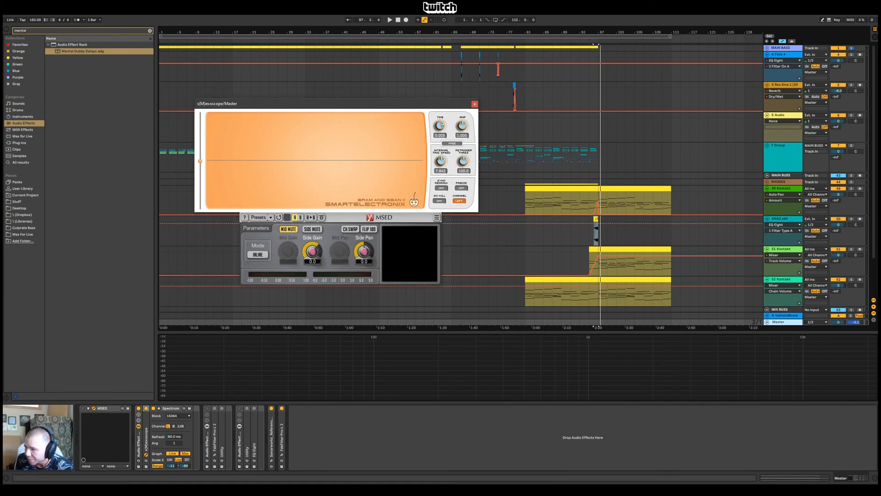
left_click(767, 310)
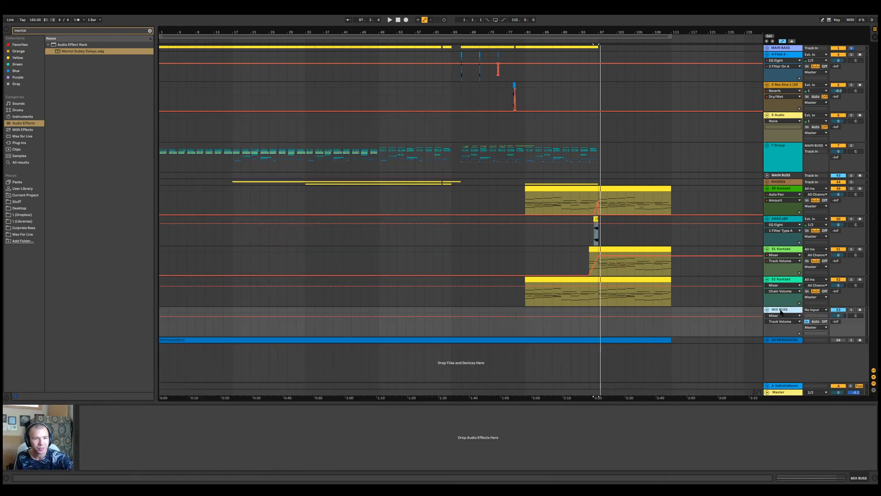
left_click(525, 329)
Bypass Sonarworks Reference 4 on the Master and close the s(M)exoscope window
left_click(784, 392)
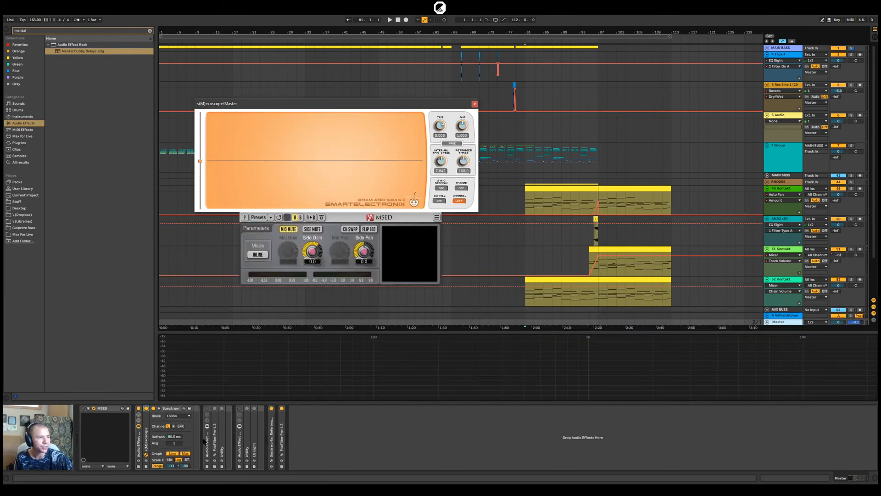
left_click(271, 459)
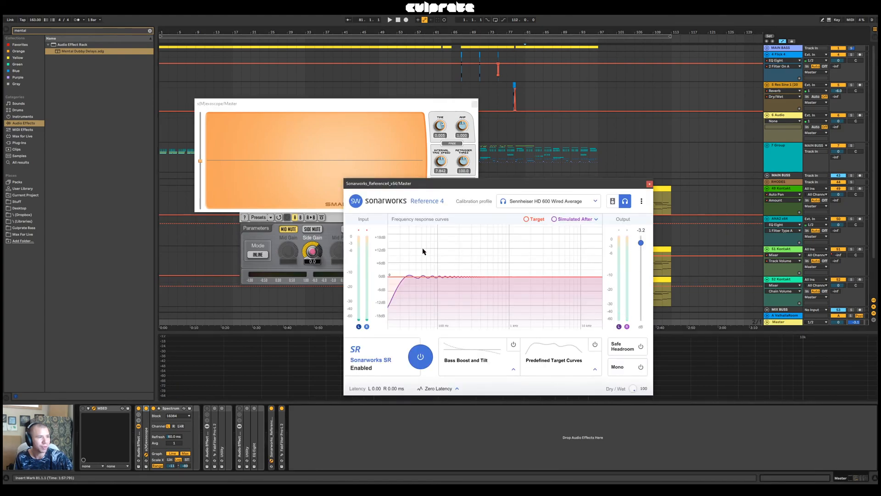
left_click(430, 360)
left_click(430, 360)
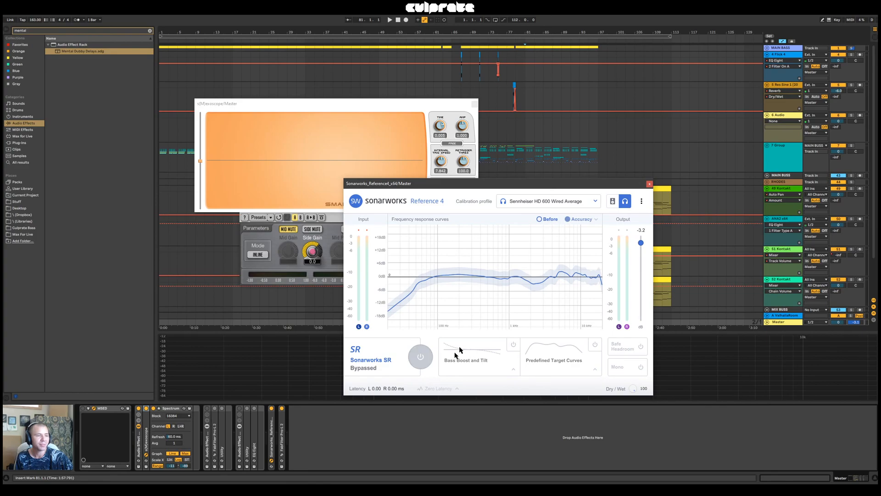
left_click(475, 104)
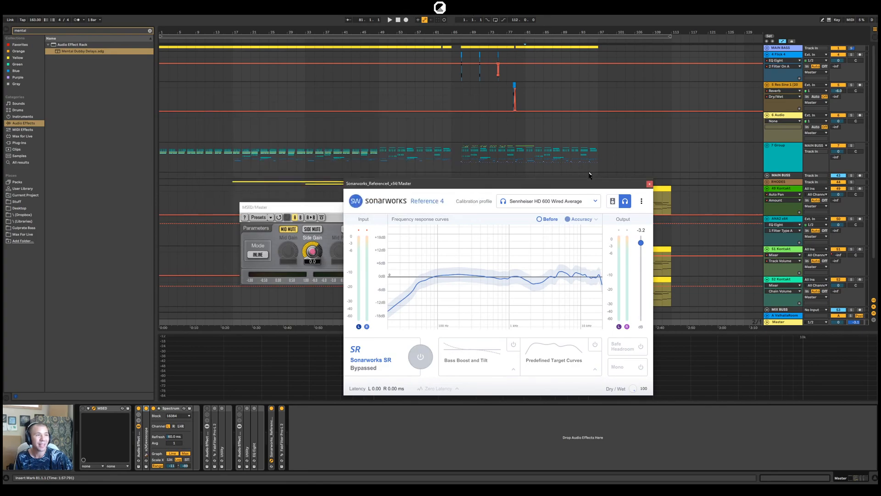
Play the arrangement from bar 39, re-enable Sonarworks Reference 4 on the Master and close its window
left_click(334, 133)
key("space")
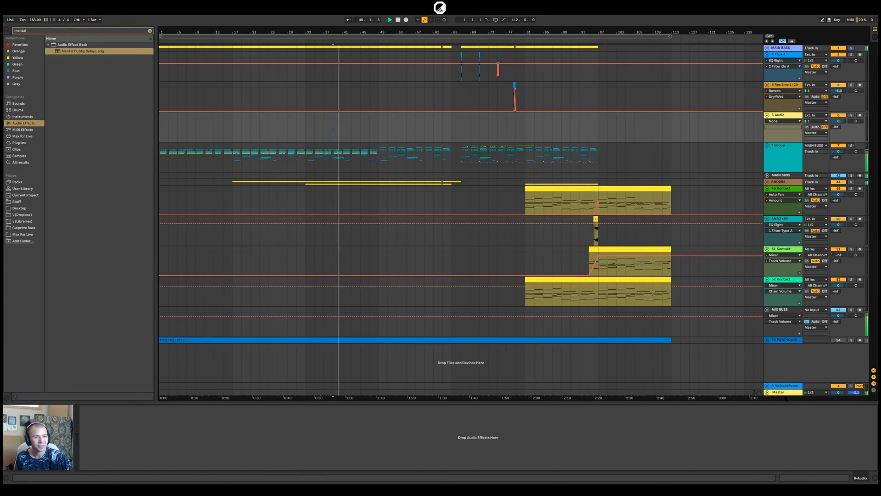
left_click(785, 392)
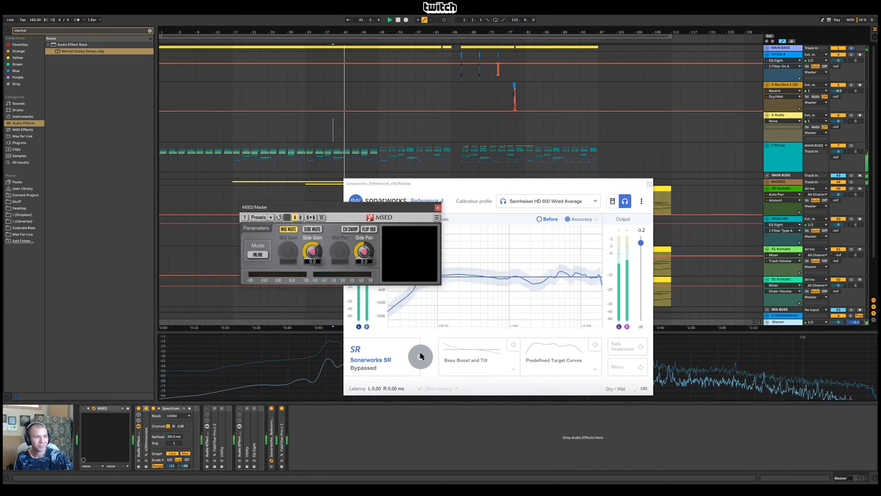
left_click(420, 357)
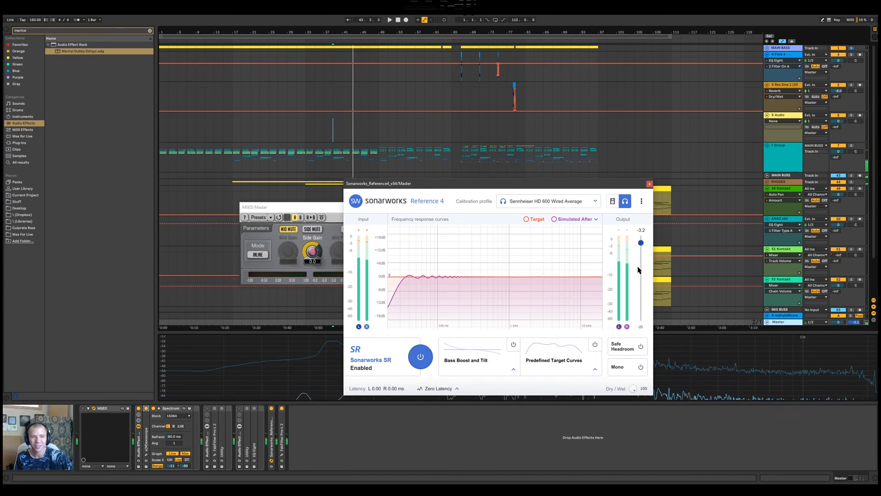
left_click(650, 184)
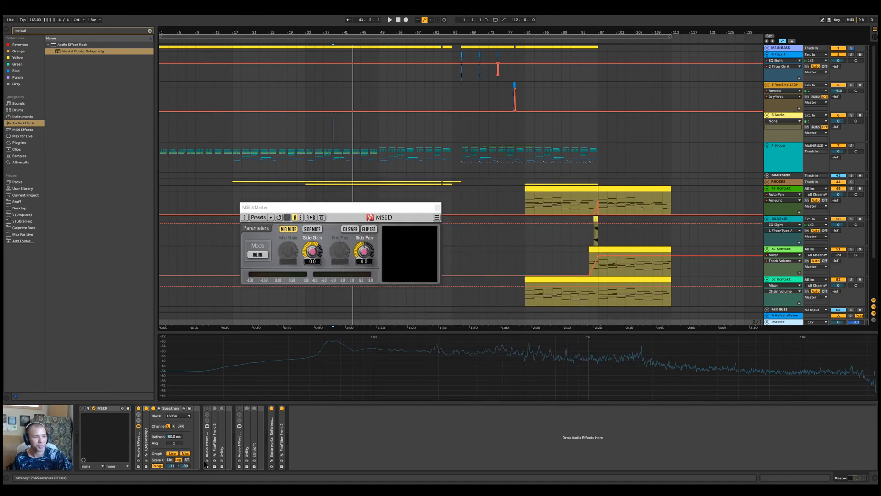
Check the FabFilter Pro-L 2 settings on the Master, closing both its window and the MSED window
left_click(282, 454)
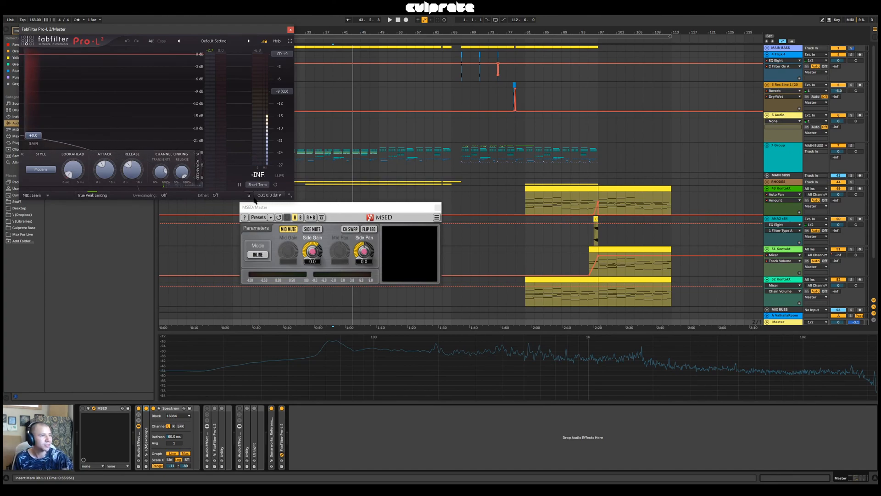
left_click(290, 30)
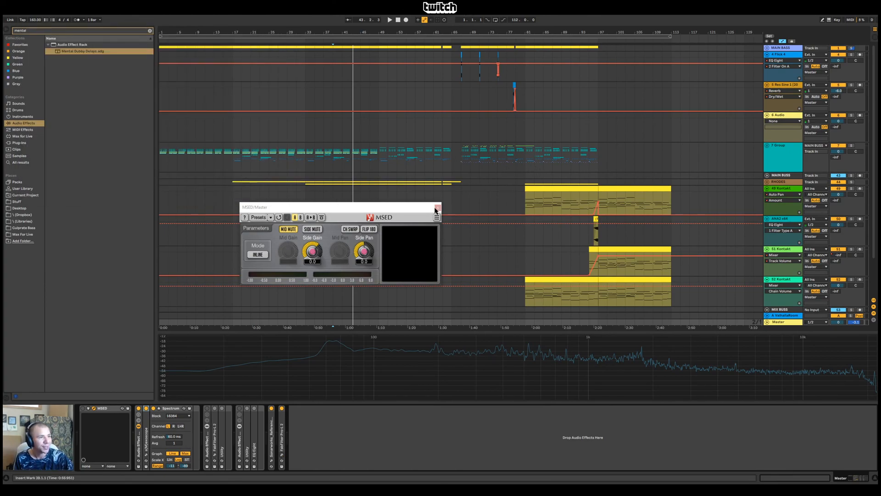
left_click(437, 207)
Audition MAIN BASS from bar 39, unfold the group to view the 2-Instrument Rack devices, and fold it again
left_click(787, 149)
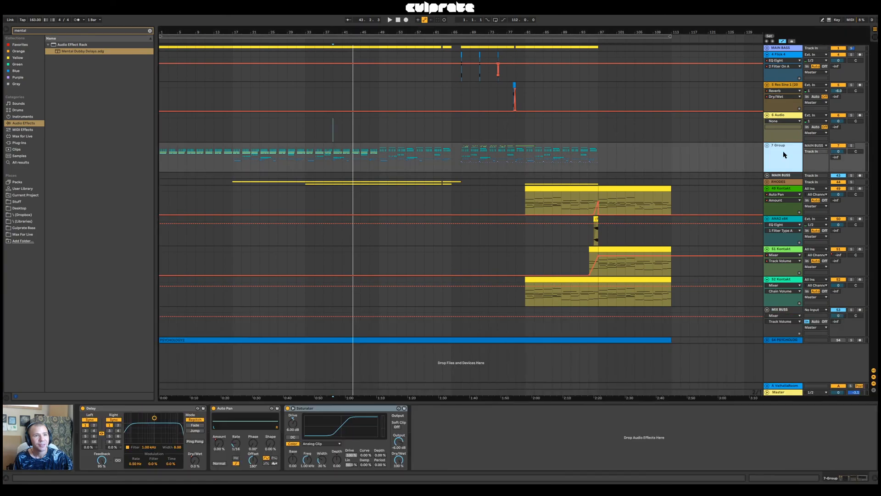
left_click(852, 48)
key("space")
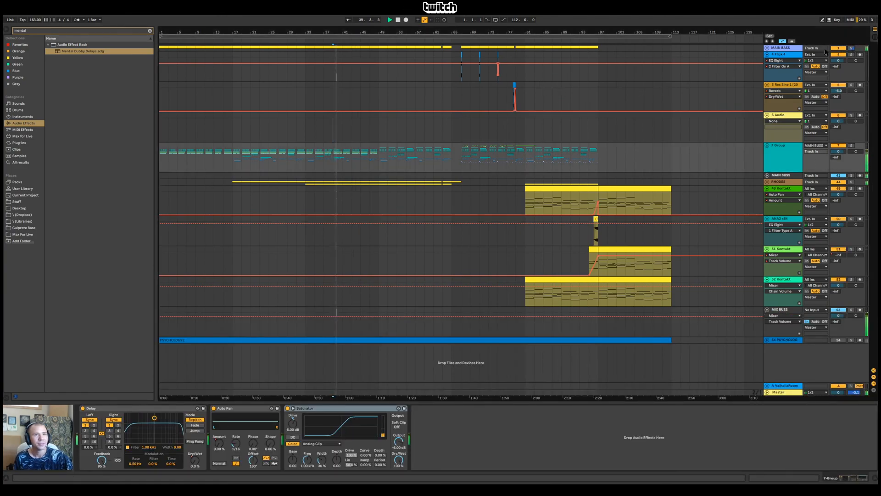
left_click(767, 48)
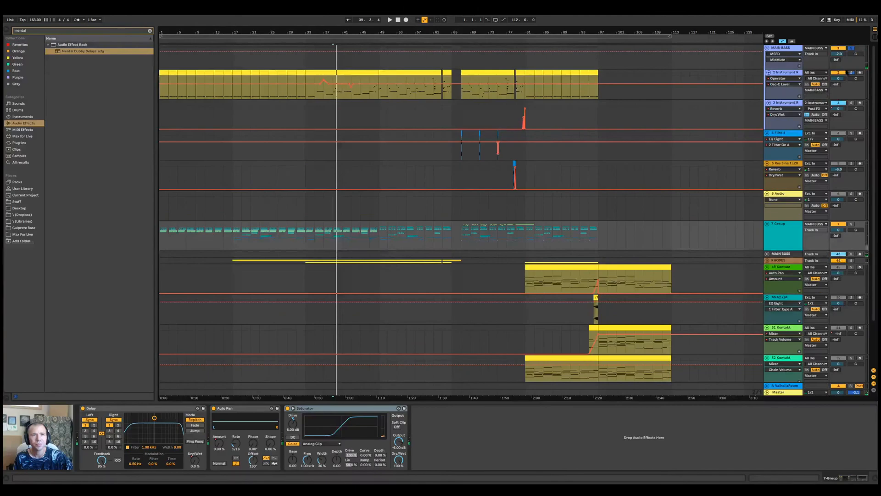
left_click(845, 72)
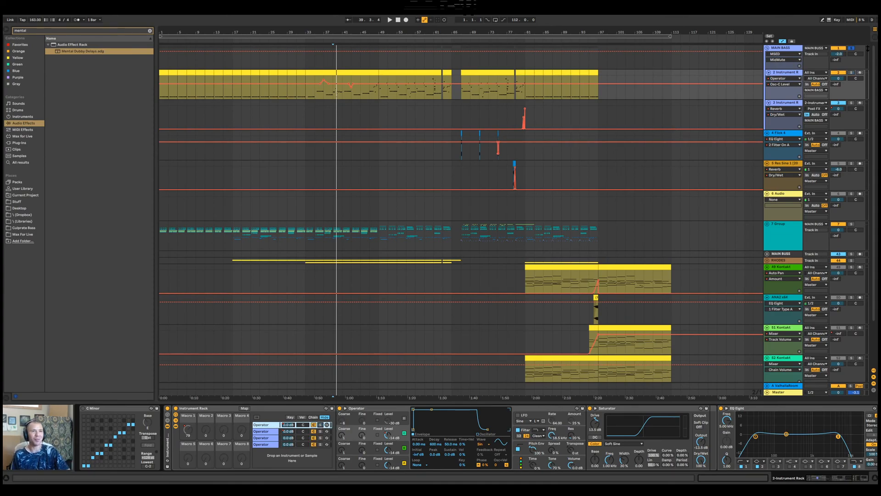
left_click(767, 48)
Replay the full mix from bar 39 while checking the Master's Spectrum
key("space")
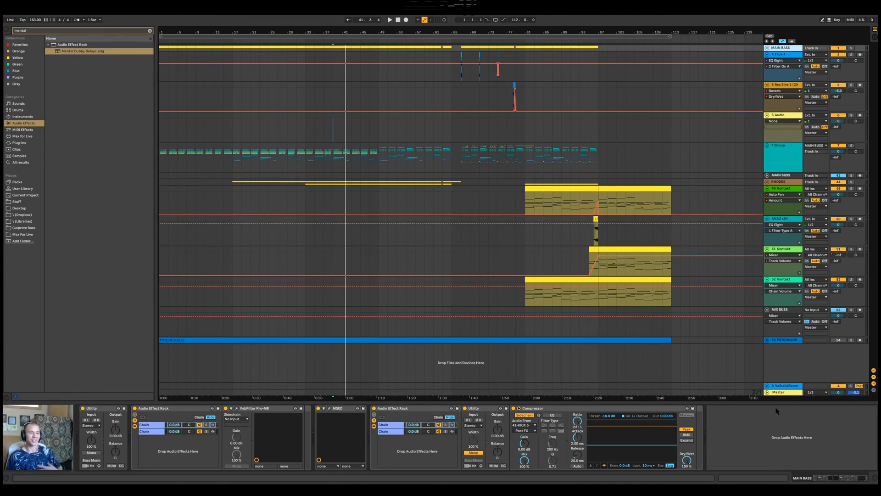
left_click(778, 392)
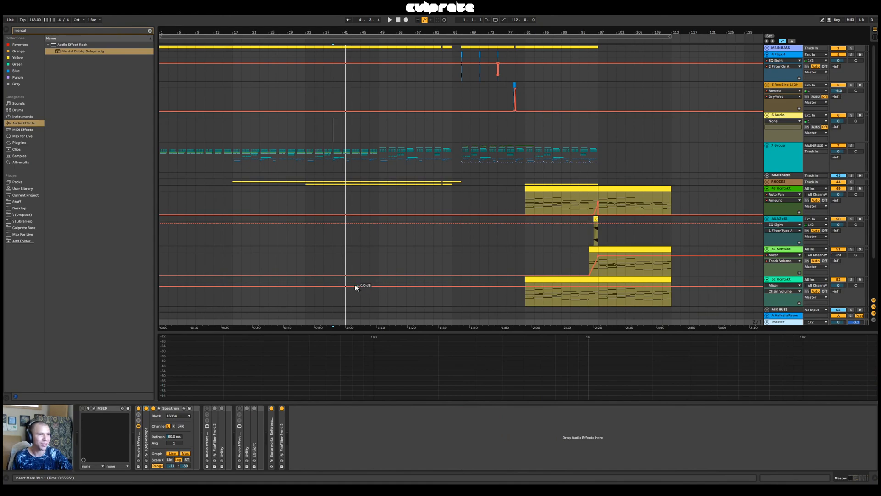
key("space")
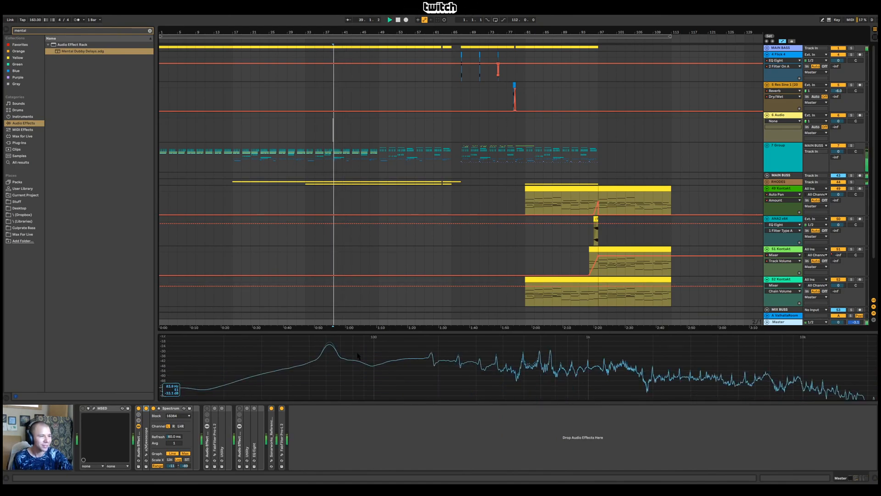
Stop the current playback and replay the arrangement from bar 33
key("space")
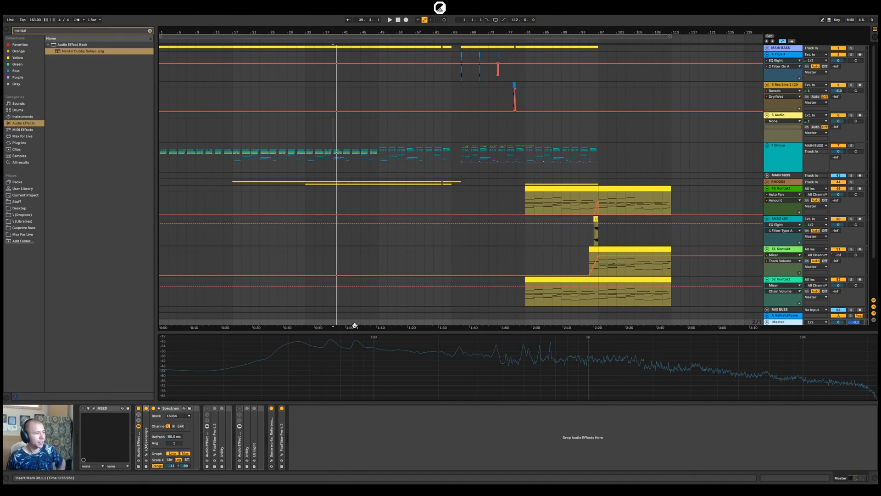
left_click(305, 133)
key("space")
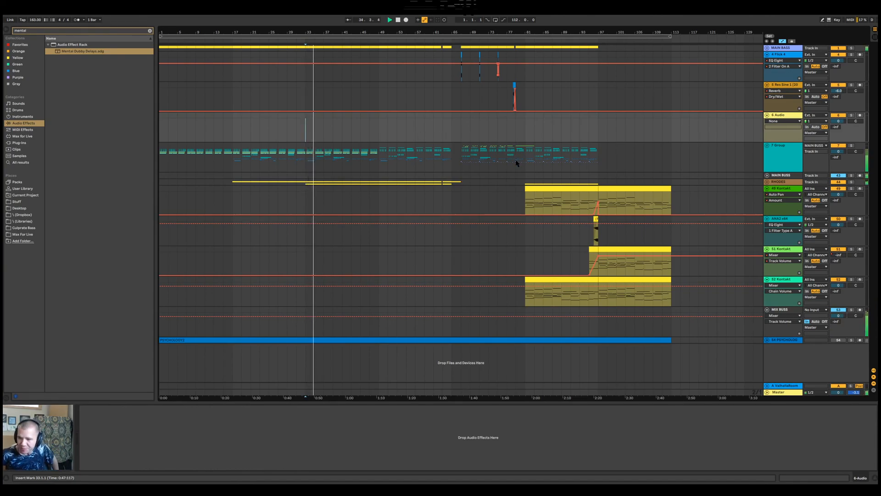
Unfold 7-Group to inspect its nested tracks, fold it again, and check the Master's Spectrum during playback
left_click(767, 146)
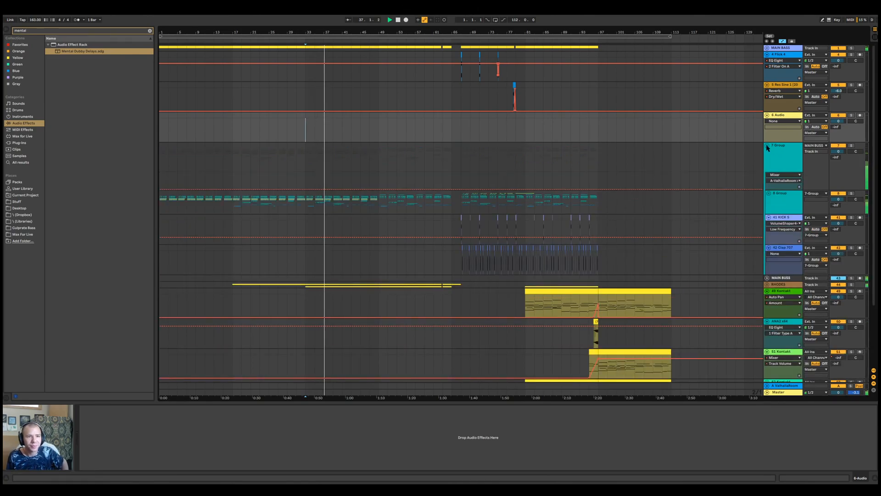
left_click(769, 194)
left_click(769, 194)
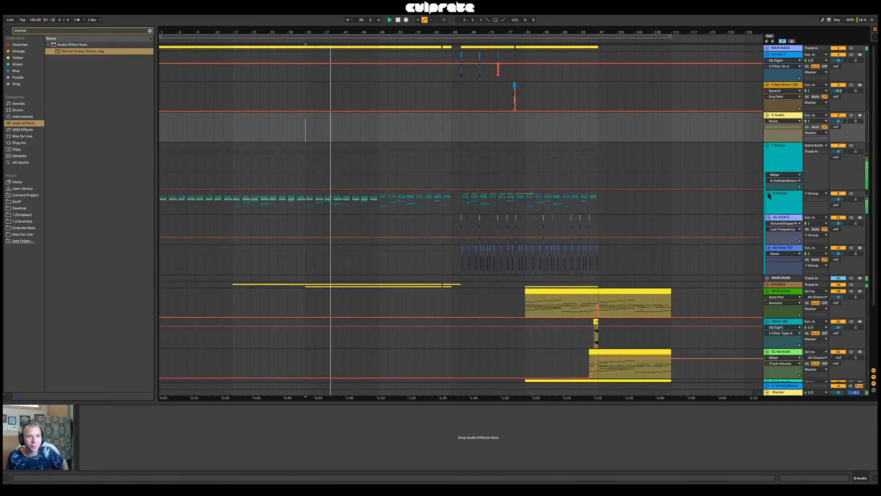
left_click(767, 146)
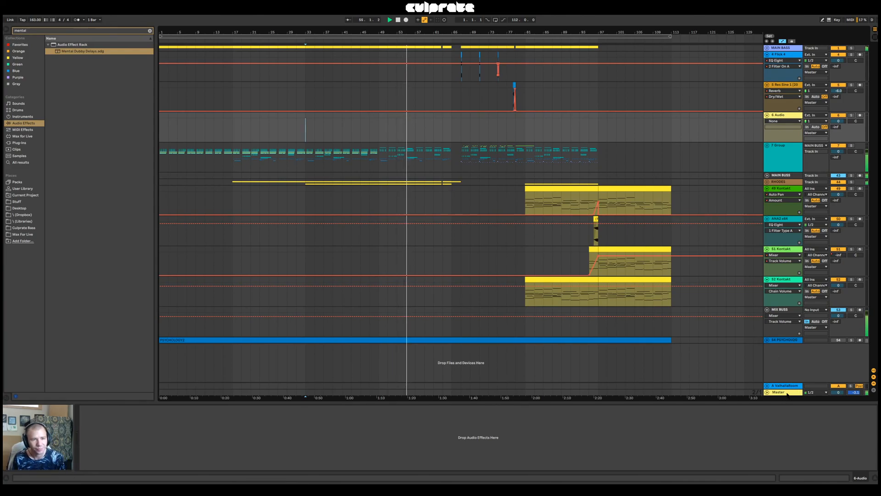
left_click(775, 340)
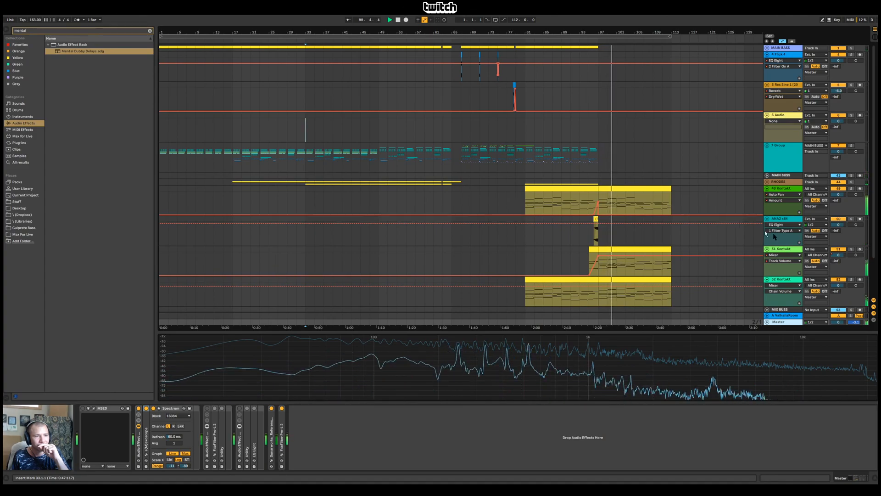
Slightly adjust the Le Cristal Baschet instrument's volume in the 51-Kontakt track, close its window and save the Live Set
left_click(791, 247)
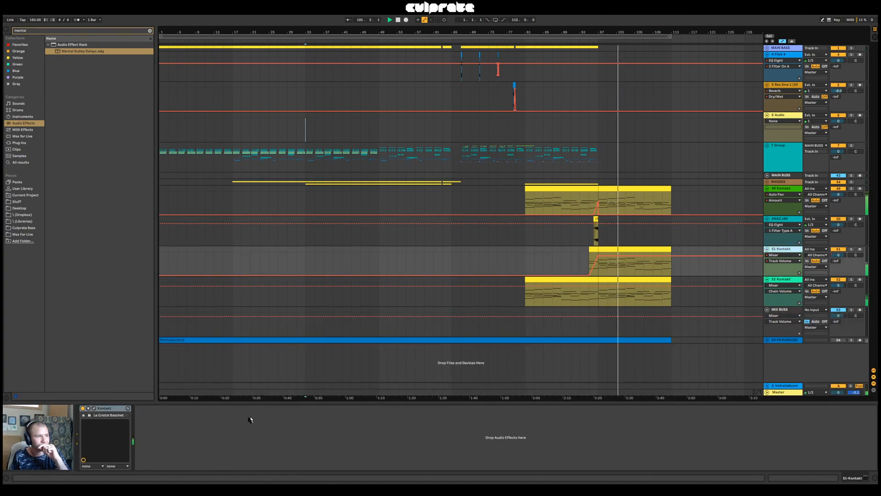
left_click(94, 408)
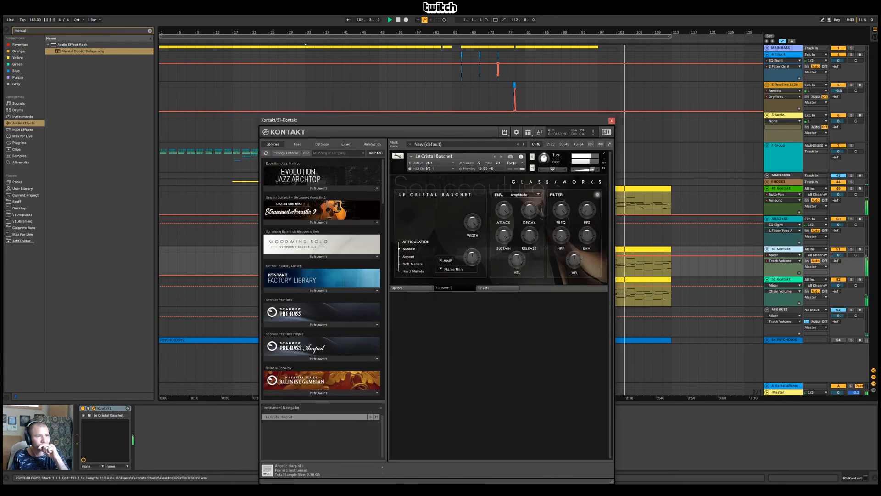
left_click_drag(592, 169, 595, 171)
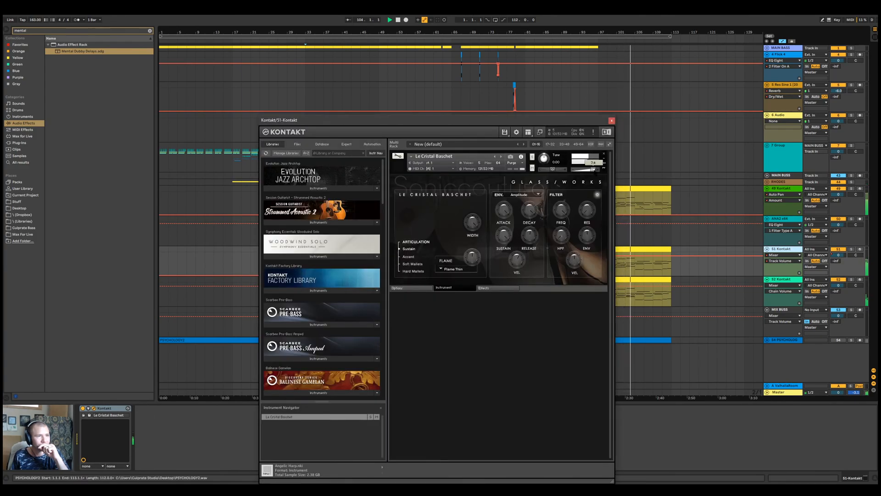
left_click(611, 120)
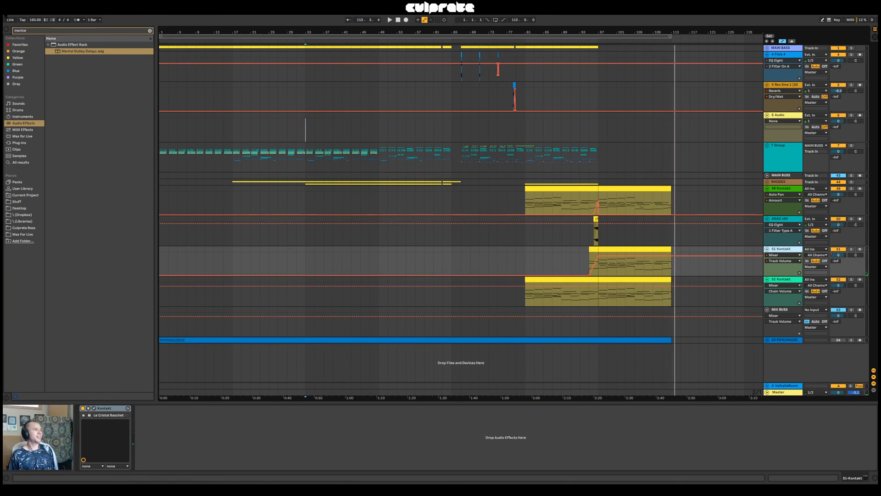
left_click(7, 11)
left_click(47, 71)
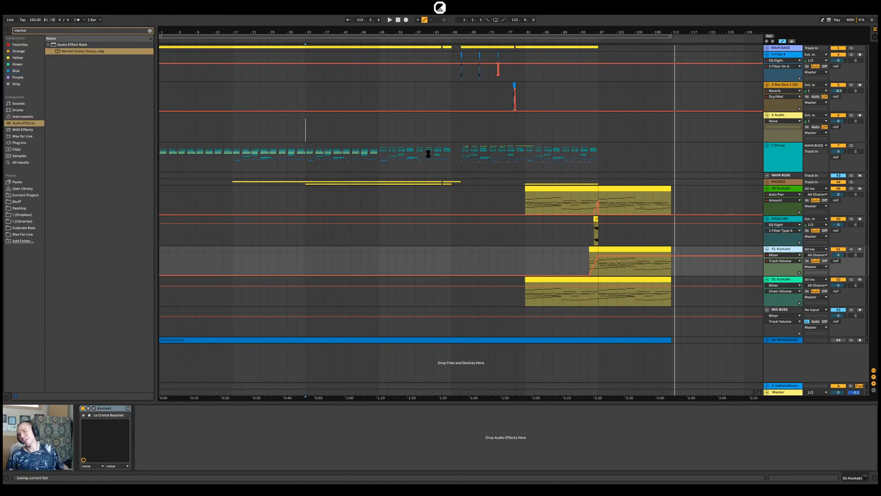